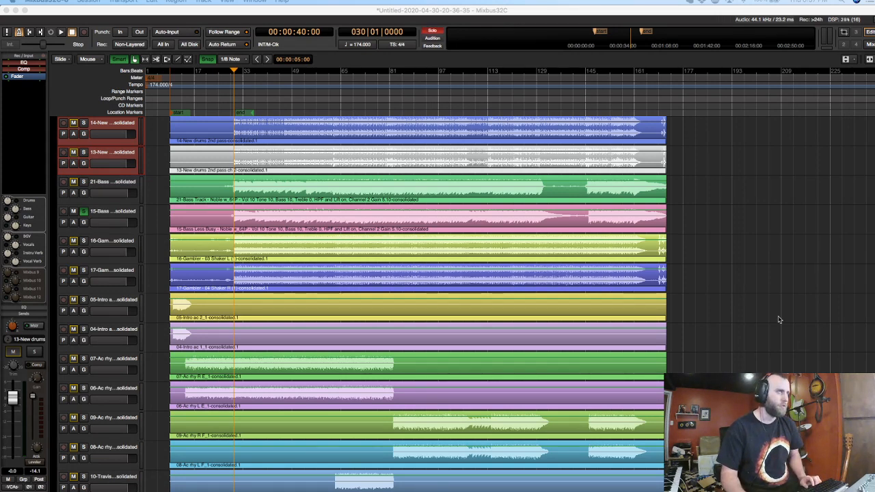
# Remove the 21-Bass track from the session and turn off solo on the 15-Bass track.
pyautogui.click(101, 183)
pyautogui.rightClick(101, 183)
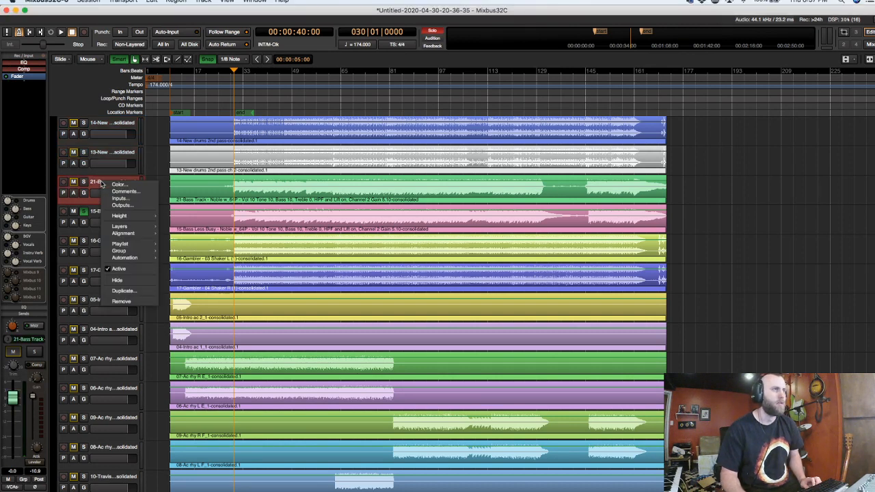
pyautogui.click(134, 302)
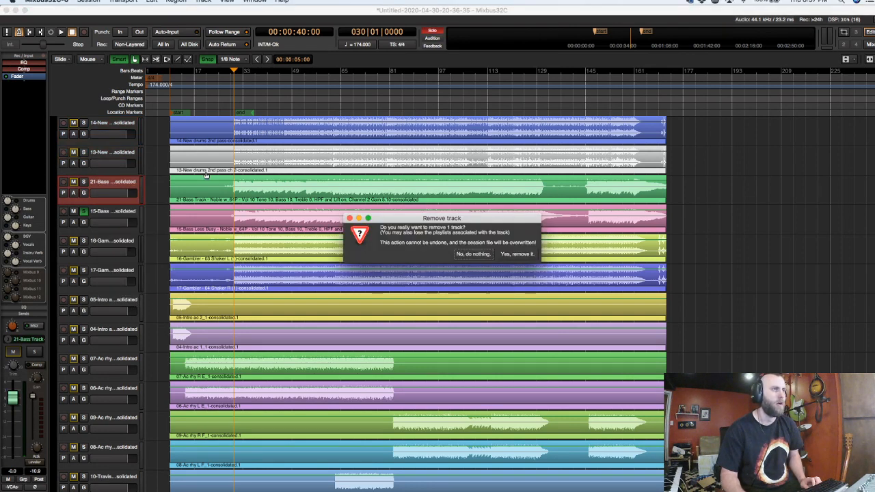
pyautogui.click(517, 253)
pyautogui.click(83, 181)
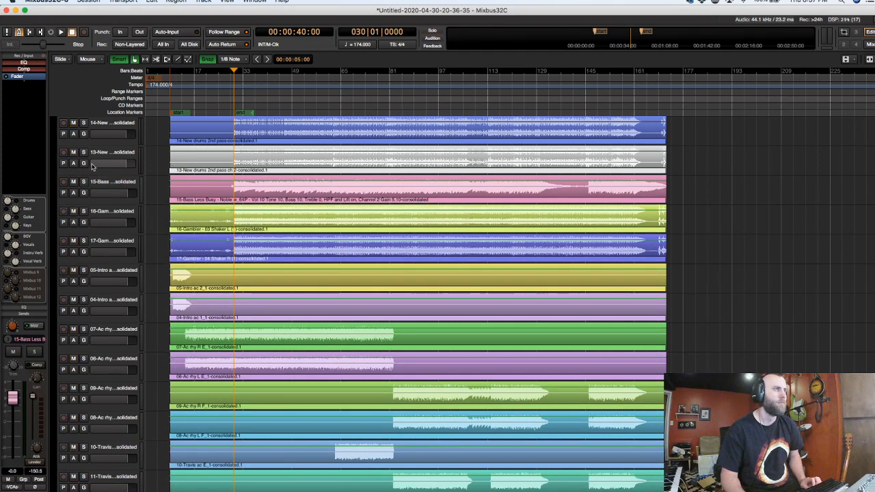
# Rename the 14-New drums track as Drums L and the 13-New drums track as Drums R.
pyautogui.click(105, 126)
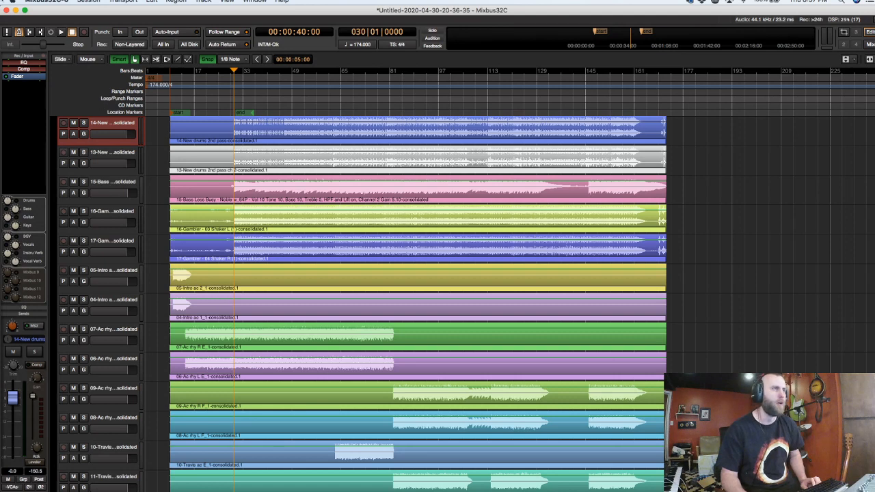
pyautogui.doubleClick(114, 125)
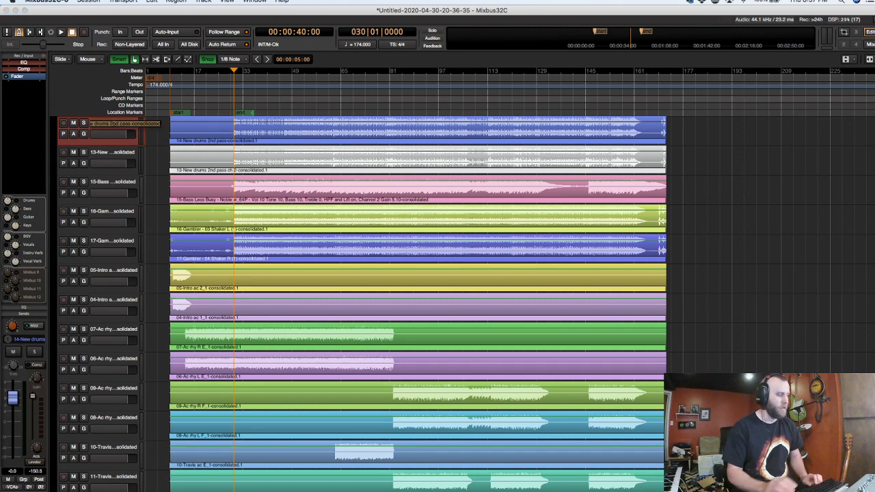
pyautogui.write('Drums')
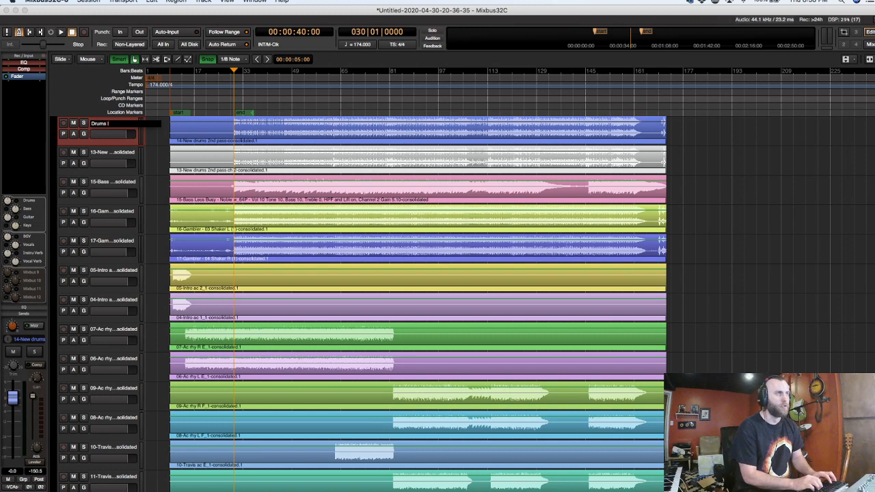
pyautogui.write('L')
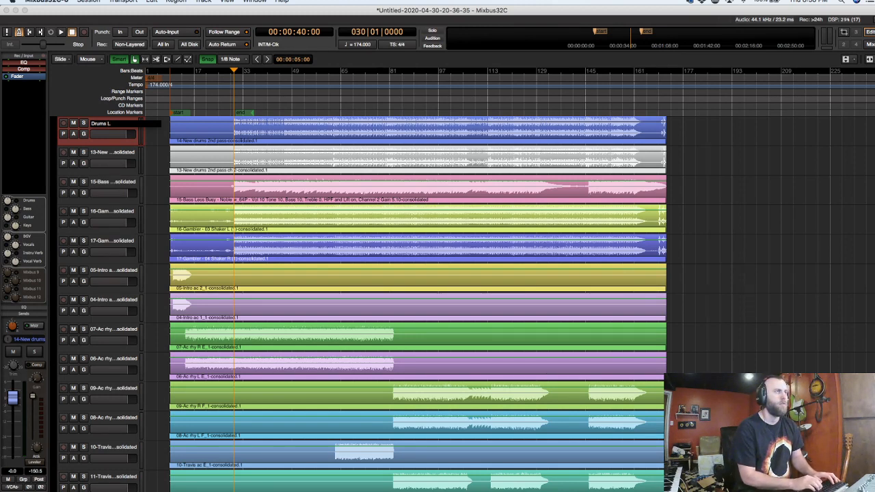
pyautogui.press('Tab')
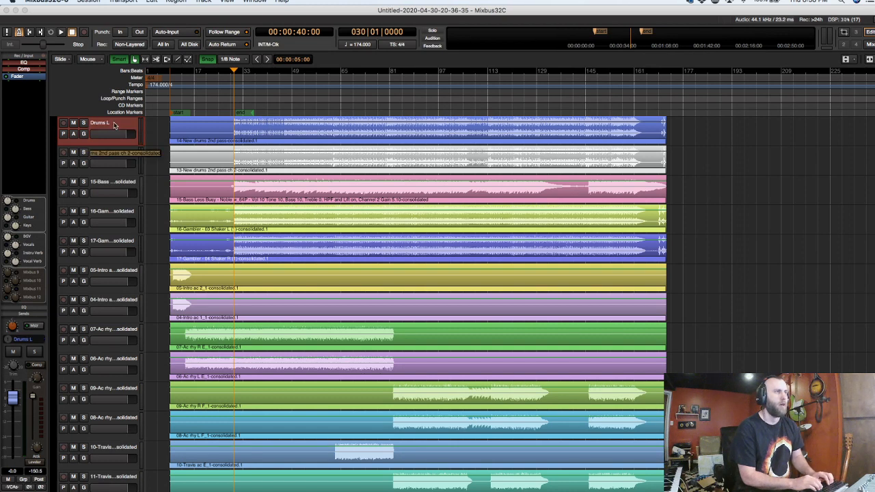
pyautogui.write('Drums R')
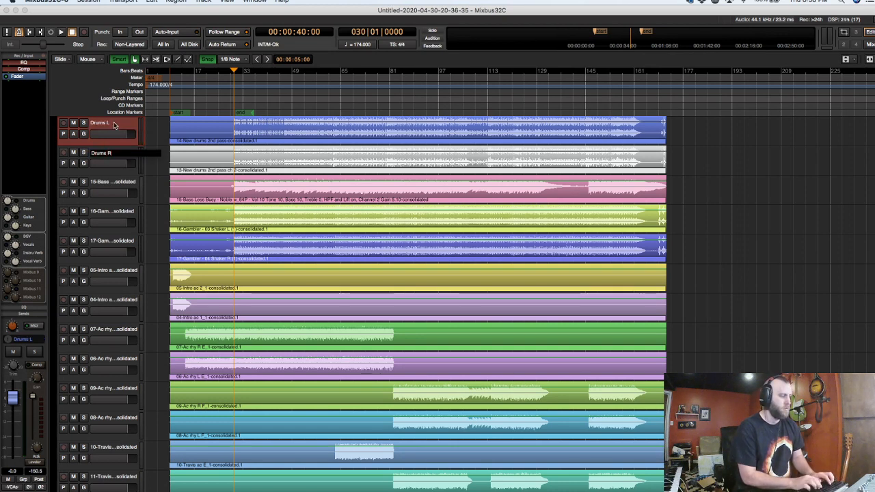
pyautogui.press('Tab')
# Rename the 15-Bass track as Bass 1 and the two Gambler shaker tracks as Shaker L and Shaker R.
pyautogui.write('Bass 1')
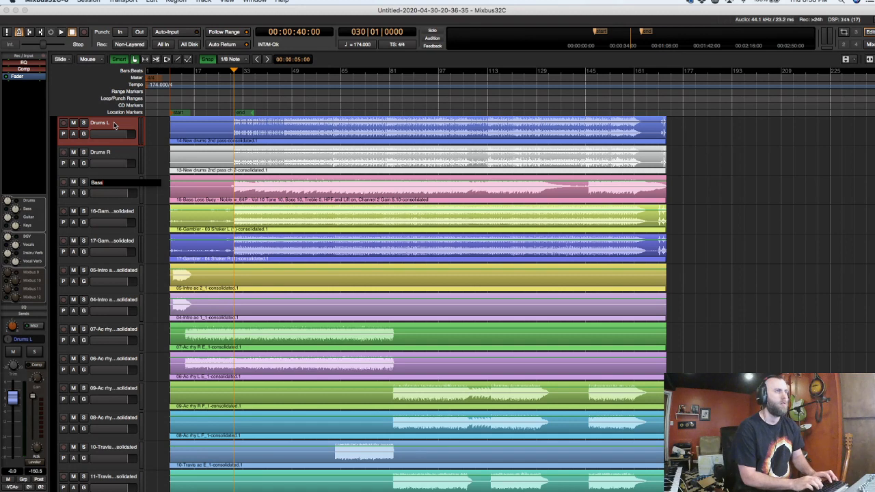
pyautogui.press('Tab')
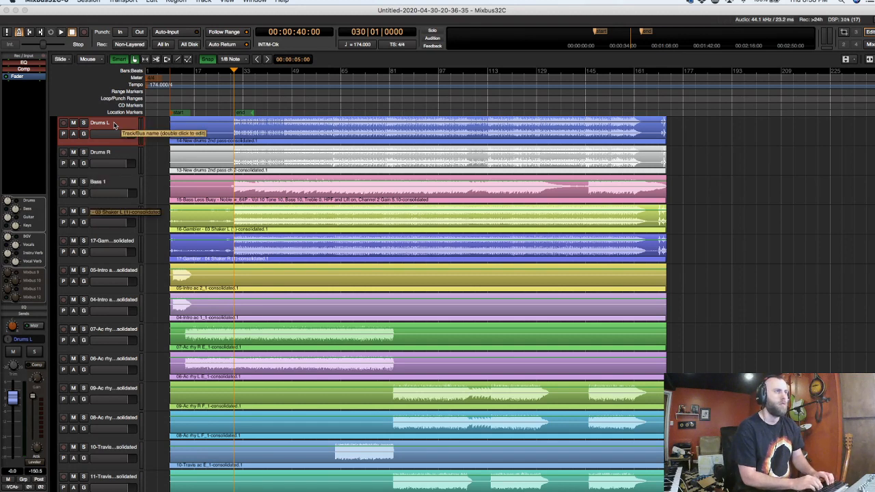
pyautogui.write('Shaker L')
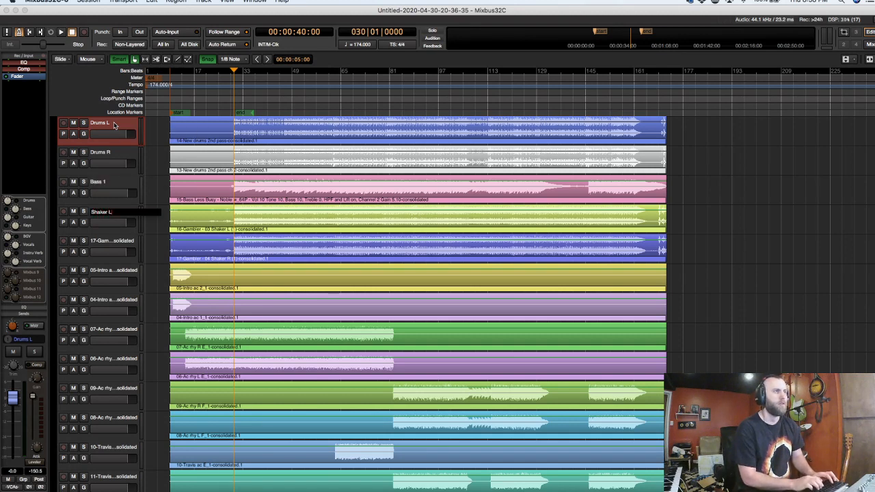
pyautogui.press('Tab')
pyautogui.write('Shaker R')
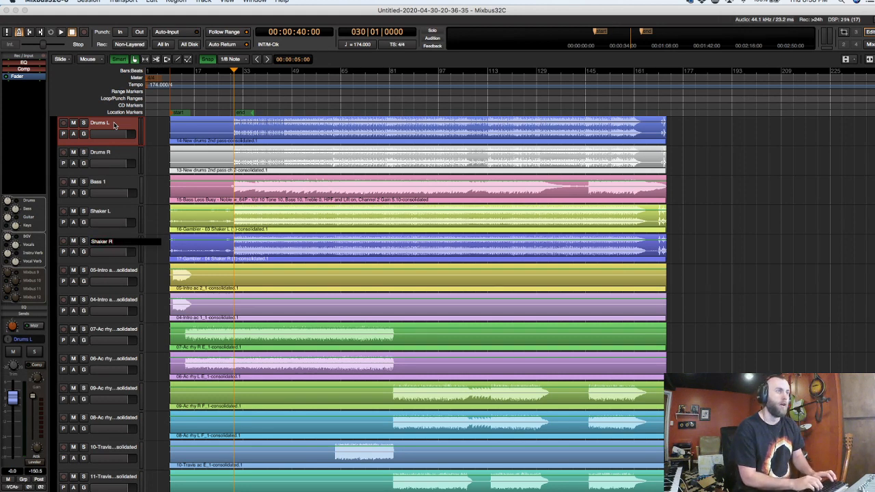
pyautogui.press('Tab')
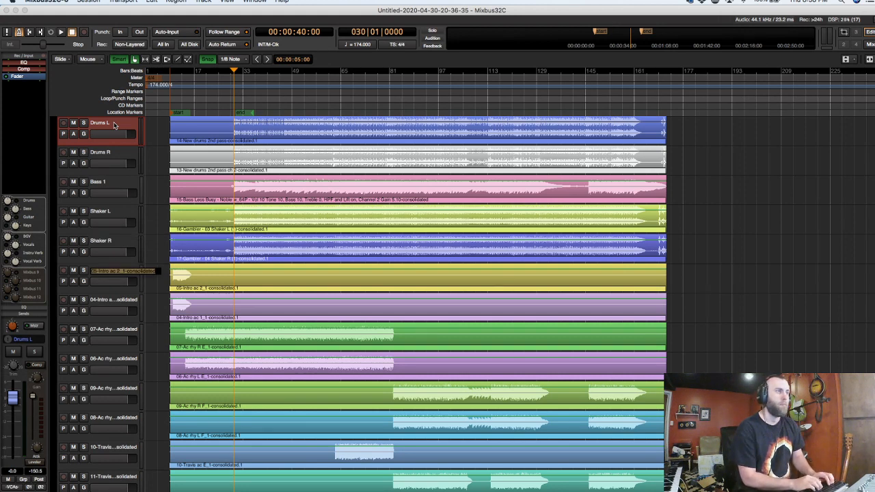
# Rename the 05-Intro ac track as Intro AC L and the 04-Intro ac track as Intro AC R.
pyautogui.write('Intro AC')
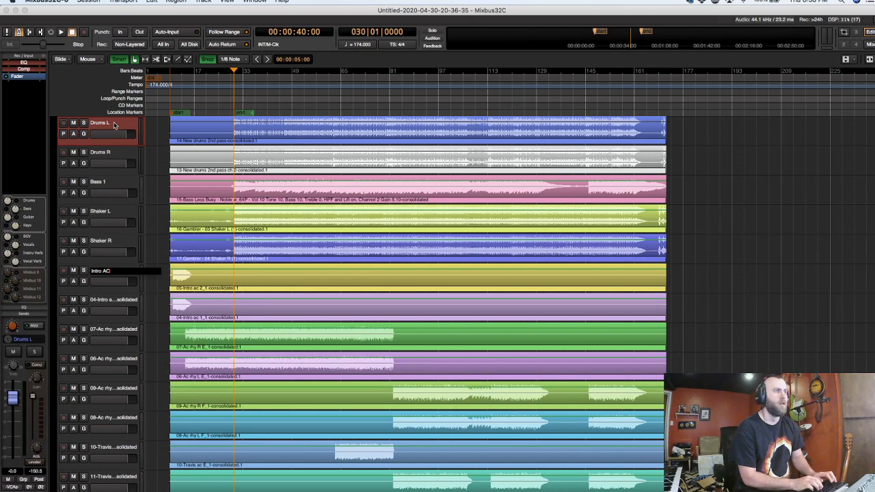
pyautogui.press('Tab')
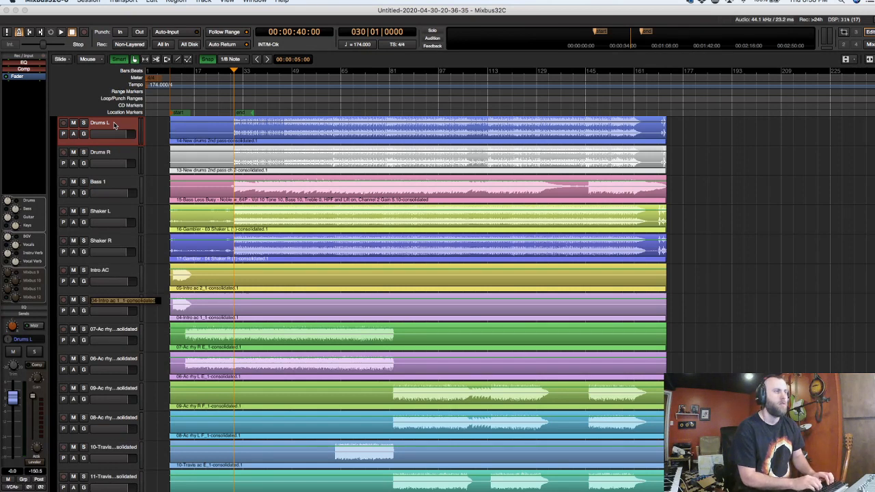
pyautogui.write('Intro AC R')
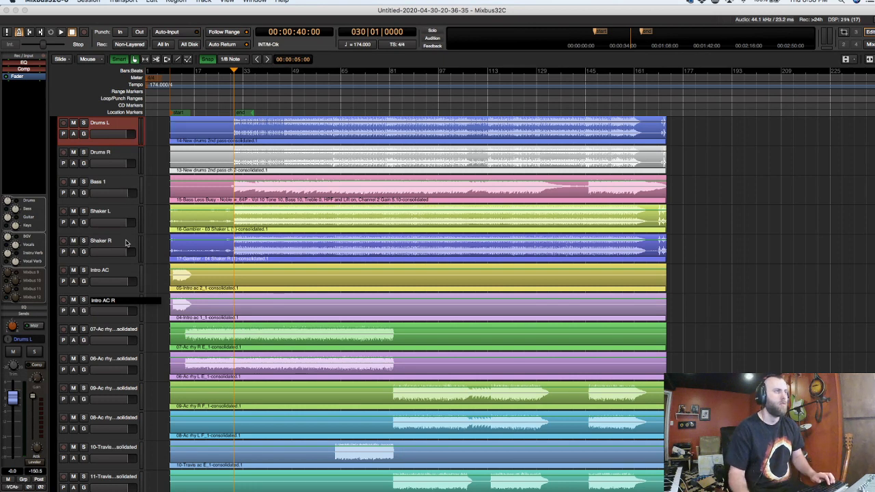
pyautogui.click(114, 272)
pyautogui.doubleClick(114, 272)
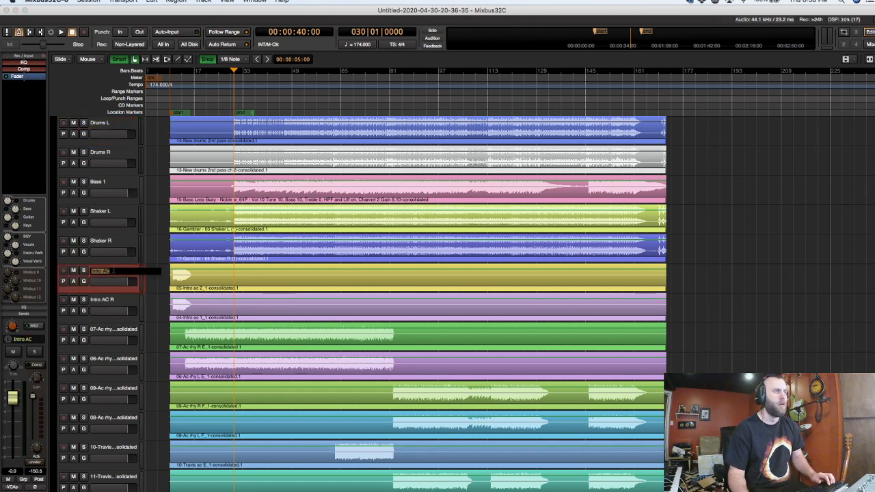
pyautogui.write('L')
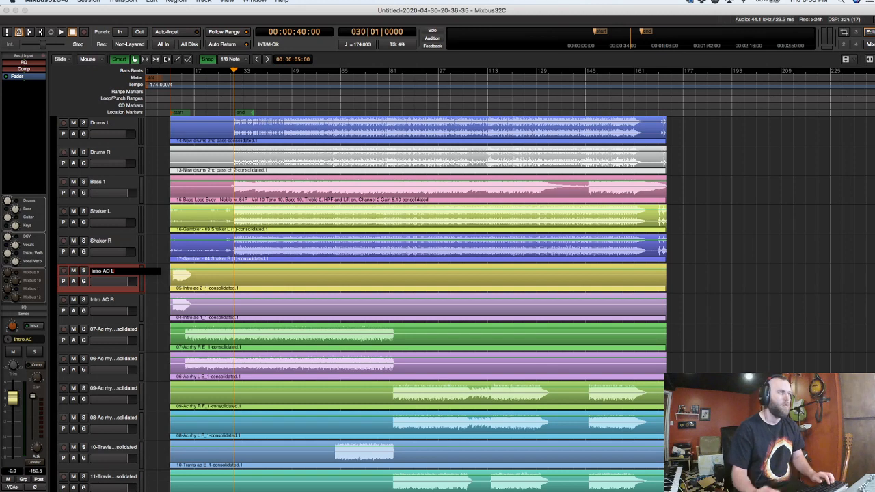
# Rename the 07-Ac rhy track as AC Rhy E L and the 06-Ac rhy track as AC Rhy E R.
pyautogui.click(114, 329)
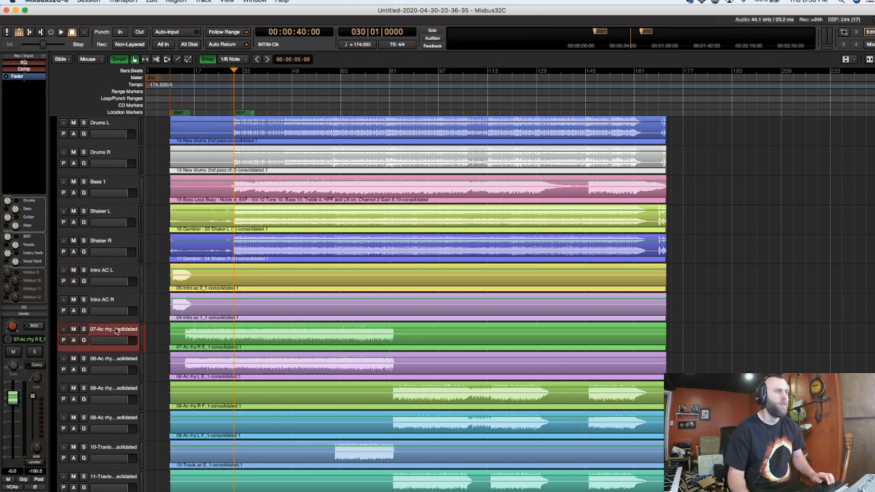
pyautogui.doubleClick(113, 329)
pyautogui.write('AC R')
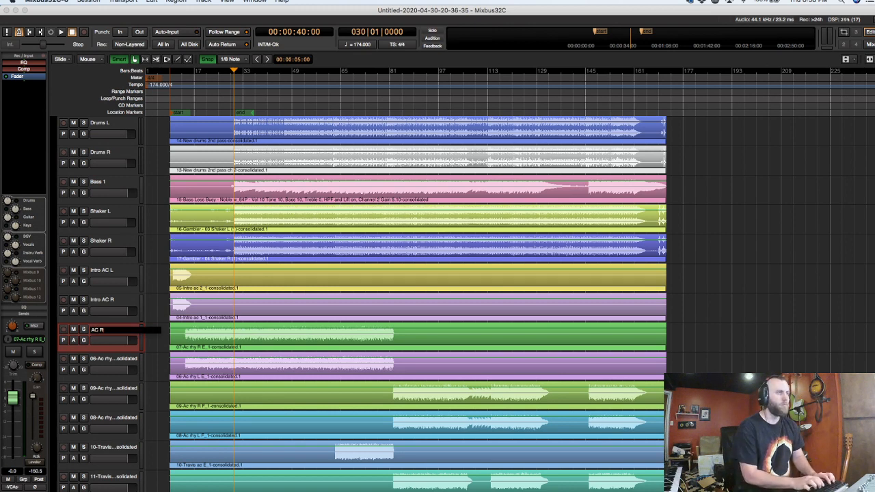
pyautogui.write('hy E')
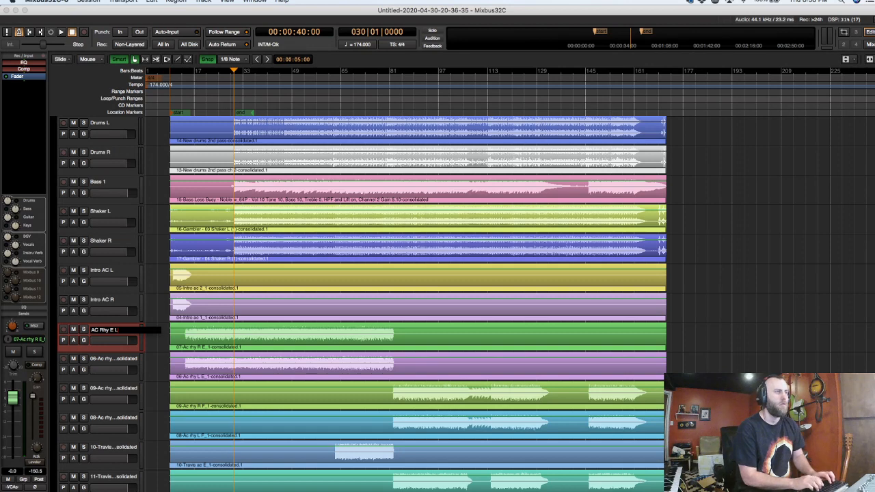
pyautogui.write(' L')
pyautogui.press('Tab')
pyautogui.write('AC')
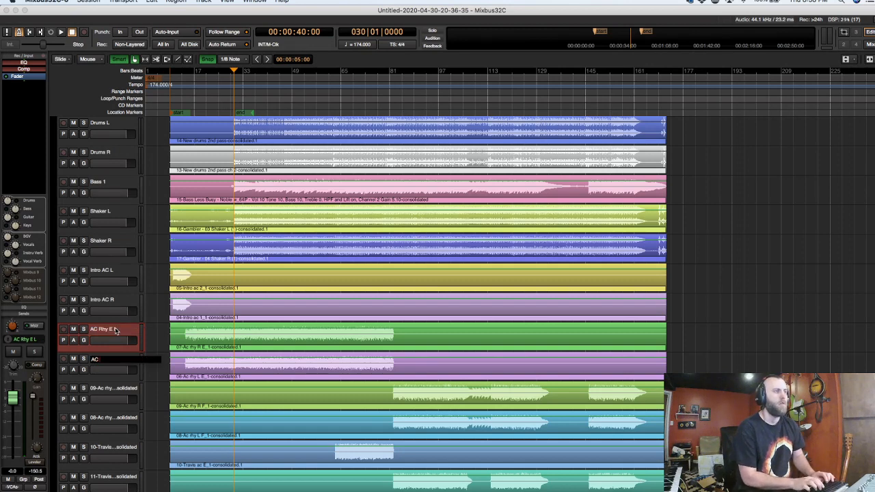
pyautogui.write(' Rhy e')
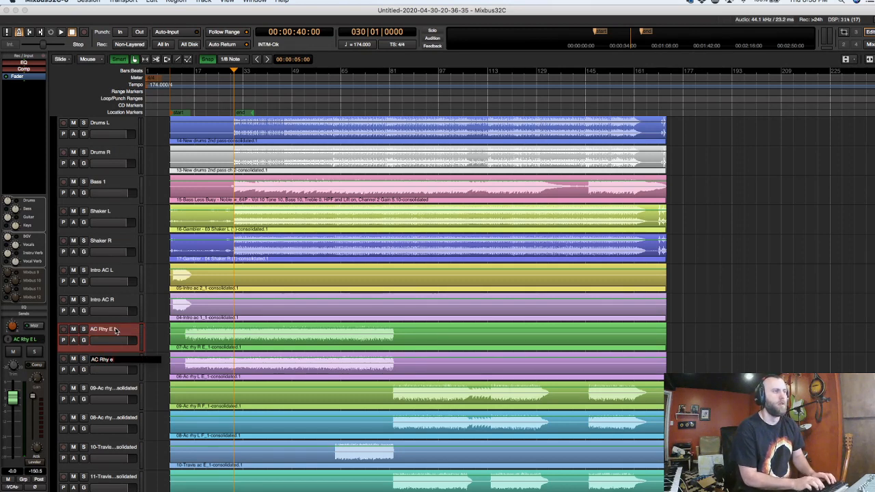
pyautogui.press('BackSpace')
pyautogui.write('E R')
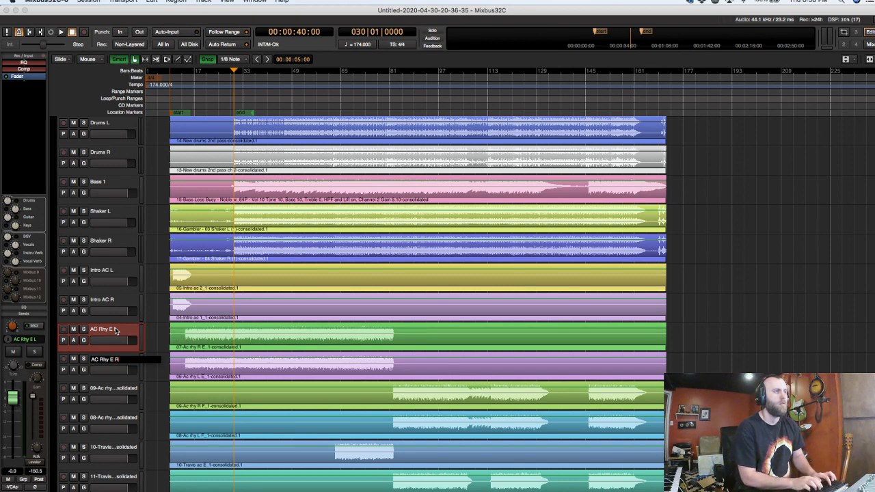
pyautogui.press('Tab')
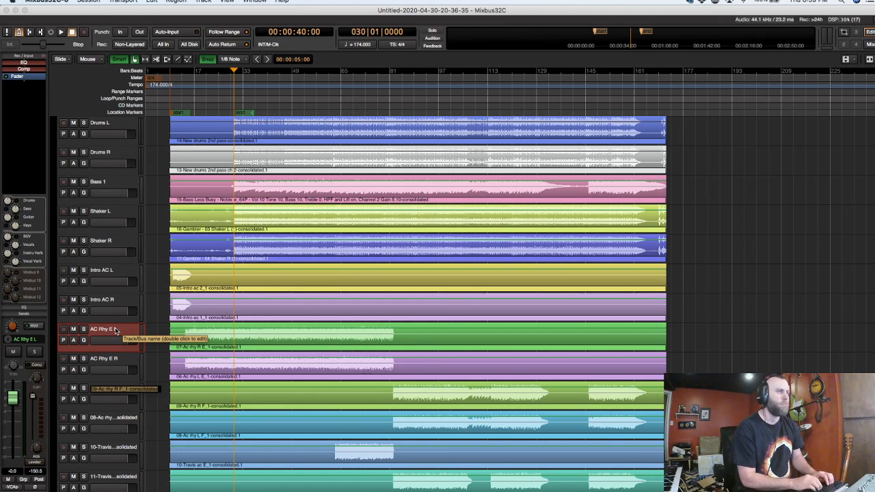
# Rename the 09-Ac rhy track as AC Rhy F L and the 08-Ac rhy track as AC Rhy F R.
pyautogui.write('A')
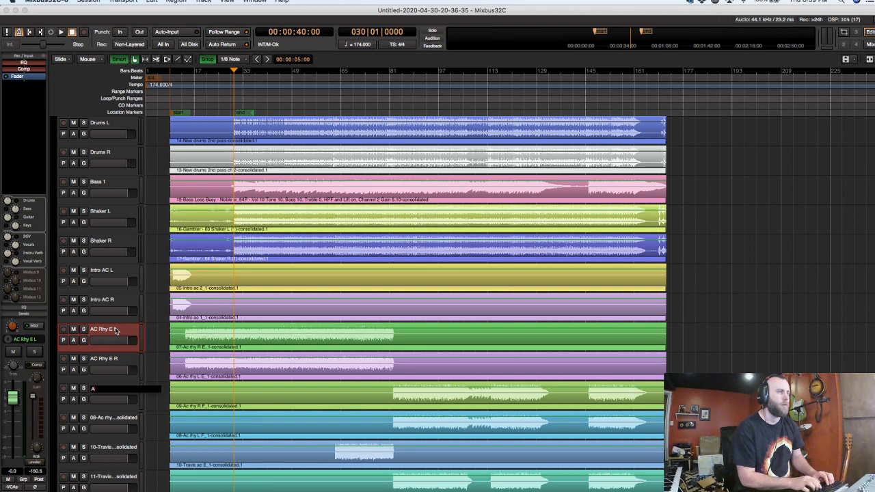
pyautogui.write('C Rhy')
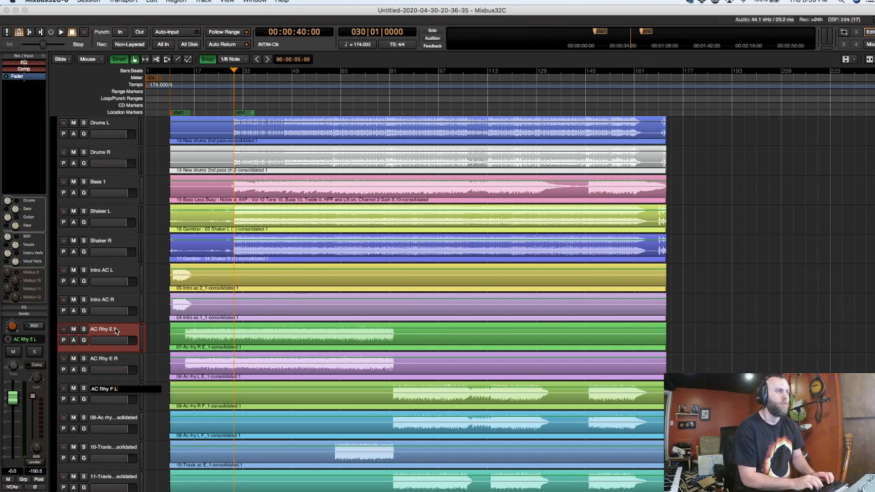
pyautogui.write(' F L')
pyautogui.press('Tab')
pyautogui.write('A')
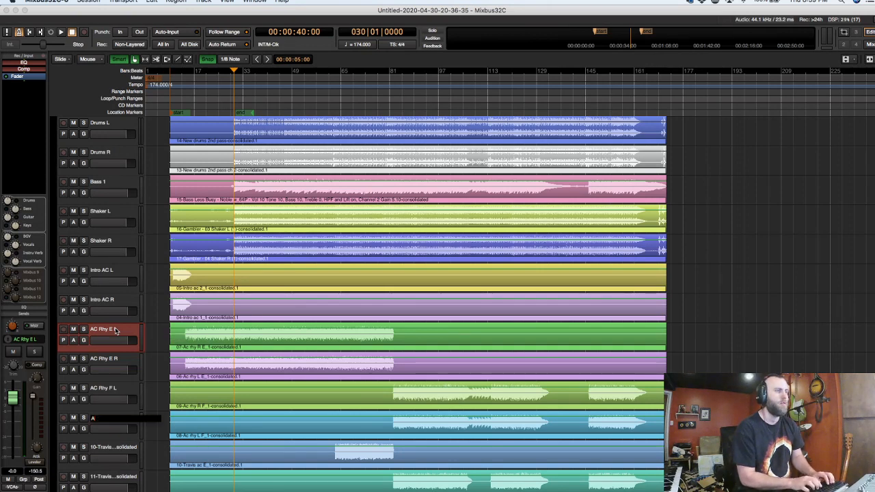
pyautogui.write('C Rhy')
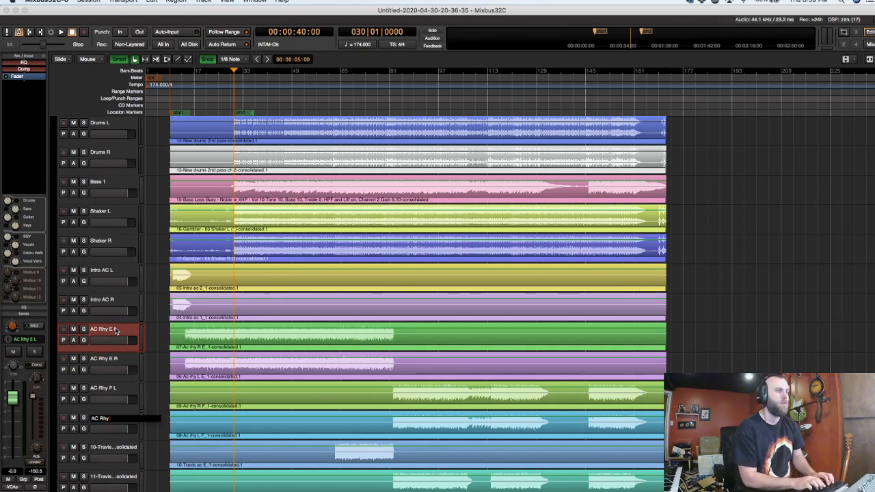
pyautogui.write(' F R')
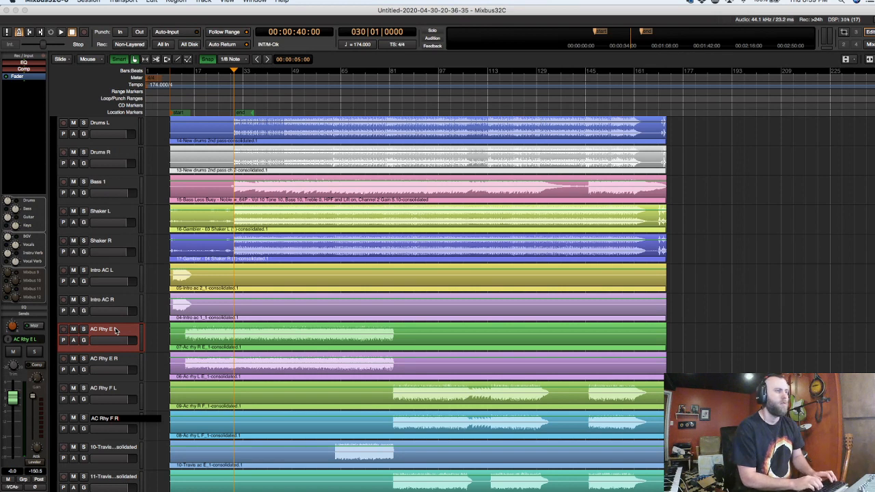
pyautogui.press('Tab')
# Rename the 10-Travis ac track as Travis AC L and the 11-Travis ac track as Travis AC R.
pyautogui.write('Tra')
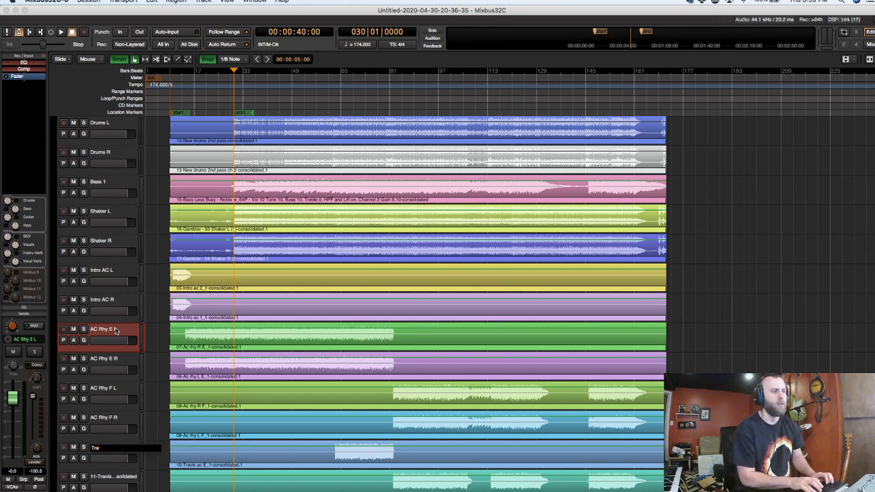
pyautogui.write('vis AC L')
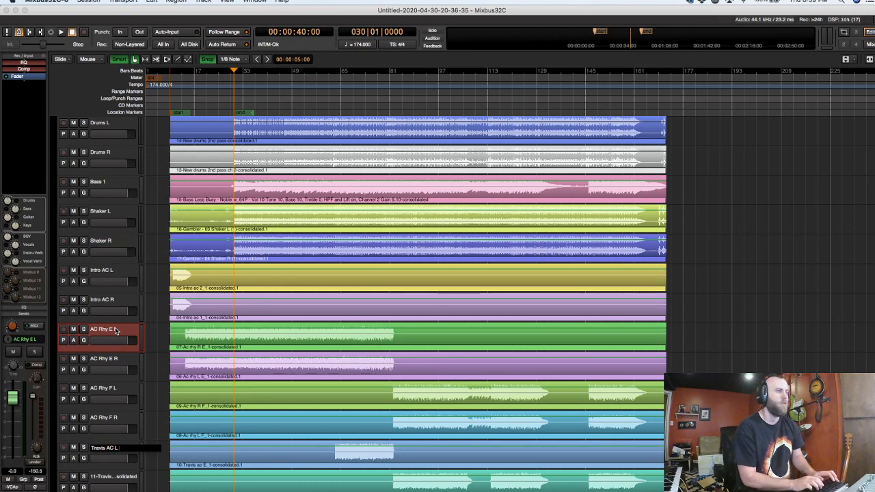
pyautogui.press('Tab')
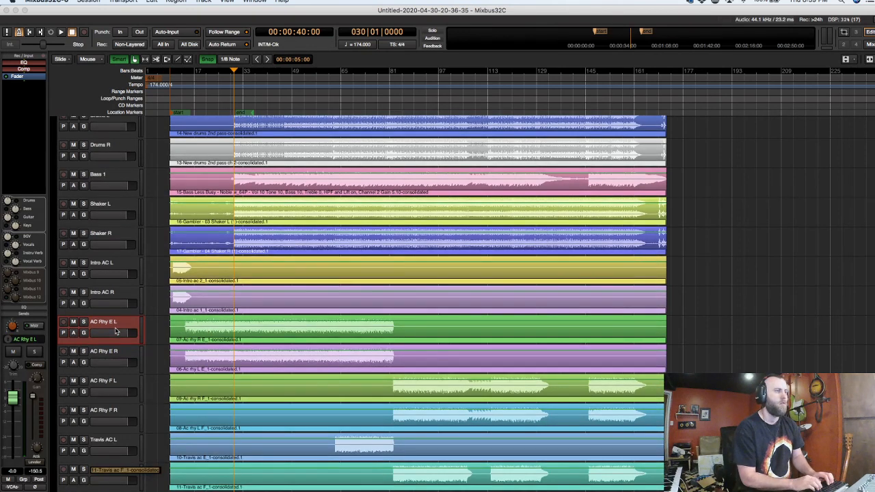
pyautogui.write('Ac')
pyautogui.press('BackSpace')
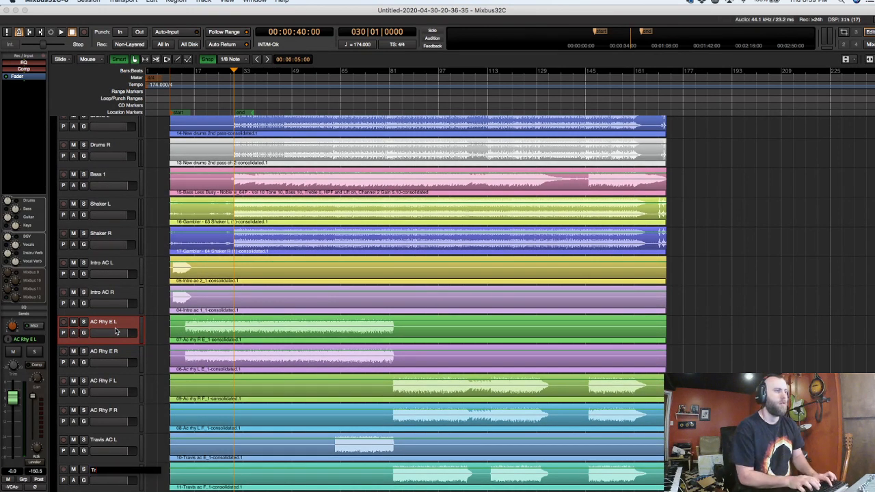
pyautogui.write('Travis AC R')
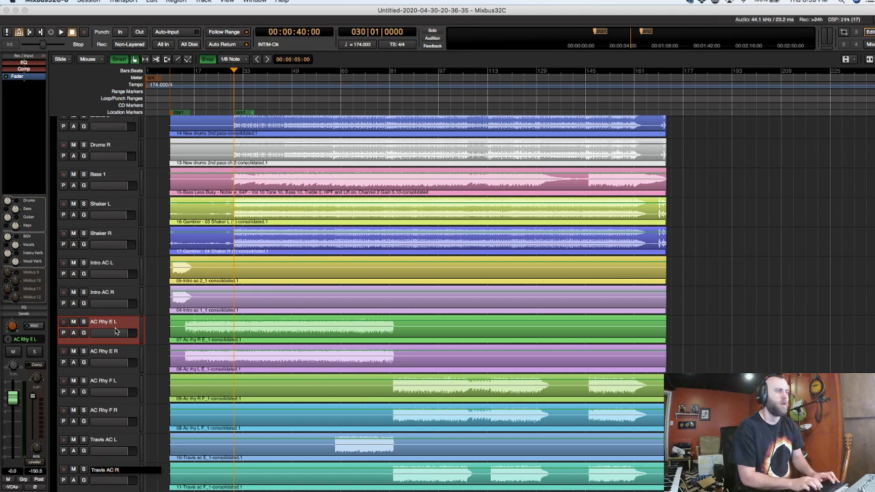
pyautogui.press('Tab')
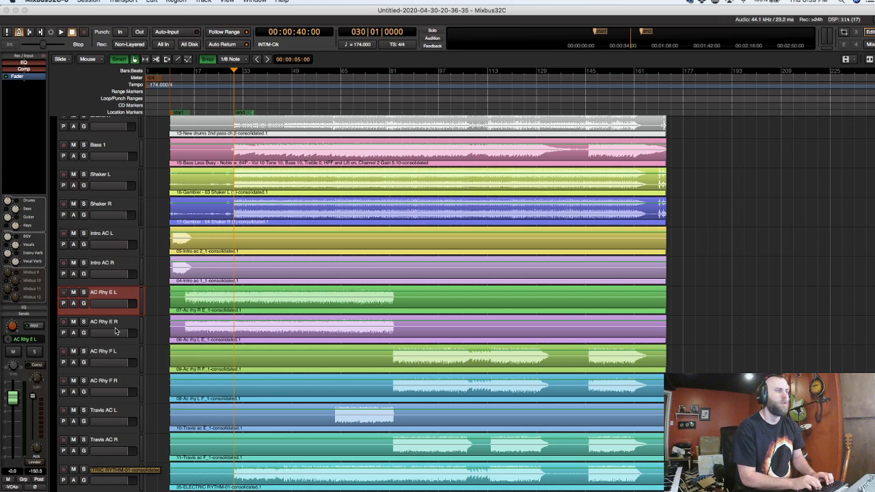
# Rename the 35-ELECTRIC RYTHM track as Electric Rhym and the 34-ELECTRIC LEAD track as Electric Lead.
pyautogui.write('Electric')
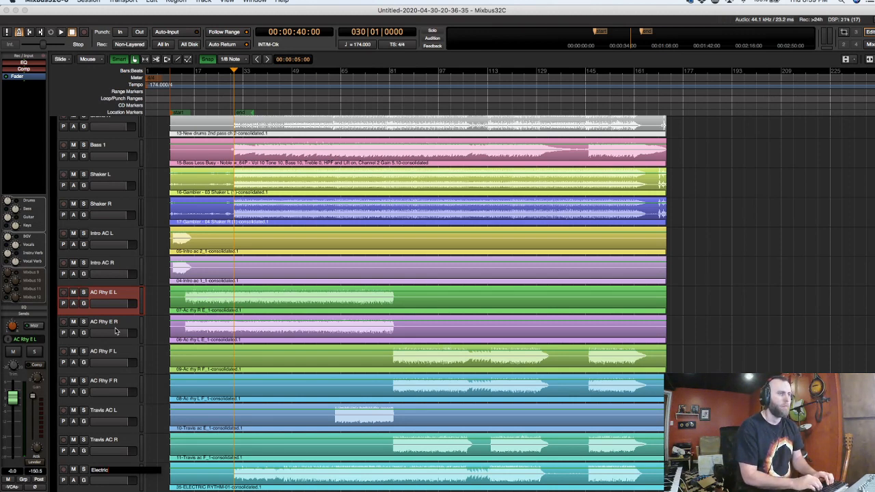
pyautogui.write('Rhythm')
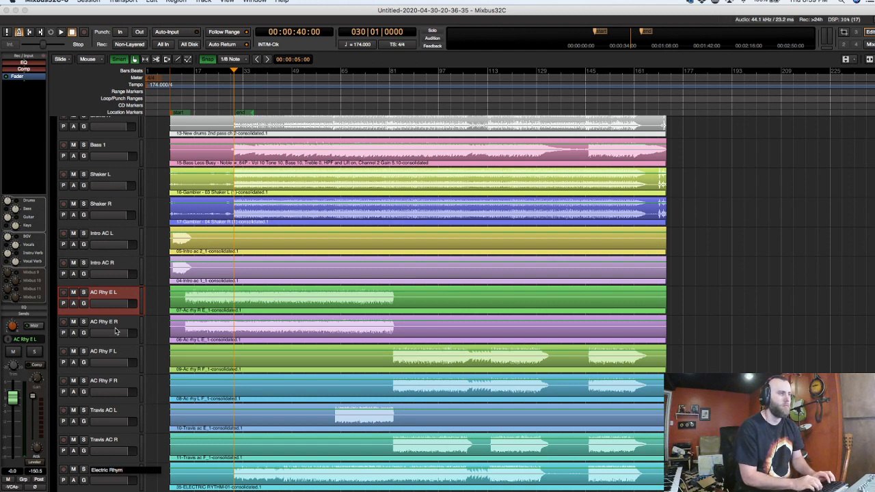
pyautogui.press('Tab')
pyautogui.write('E')
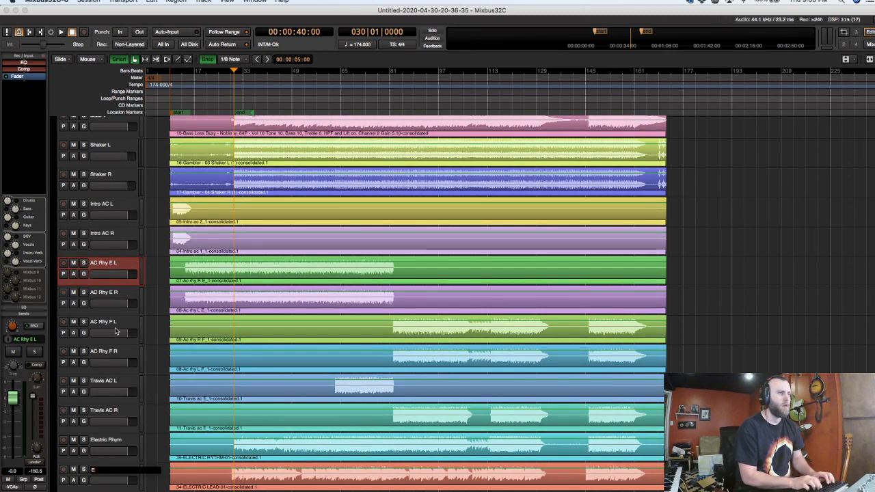
pyautogui.write('lectr')
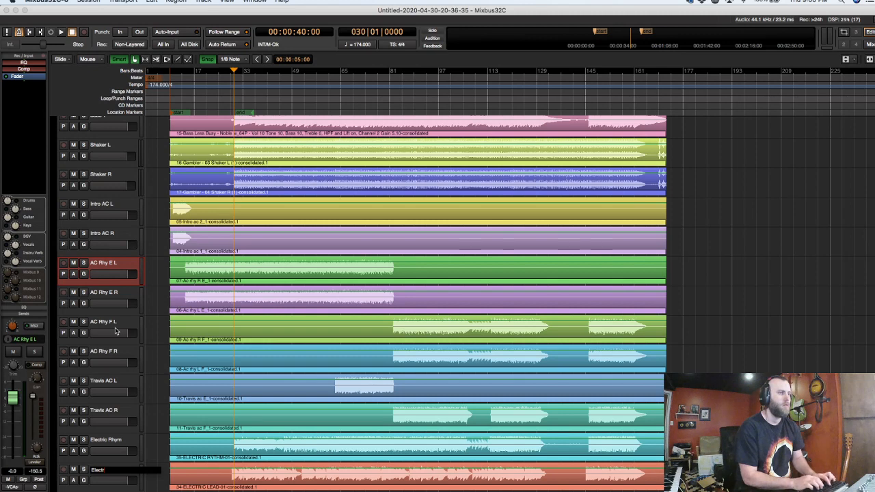
pyautogui.write('ic Lead')
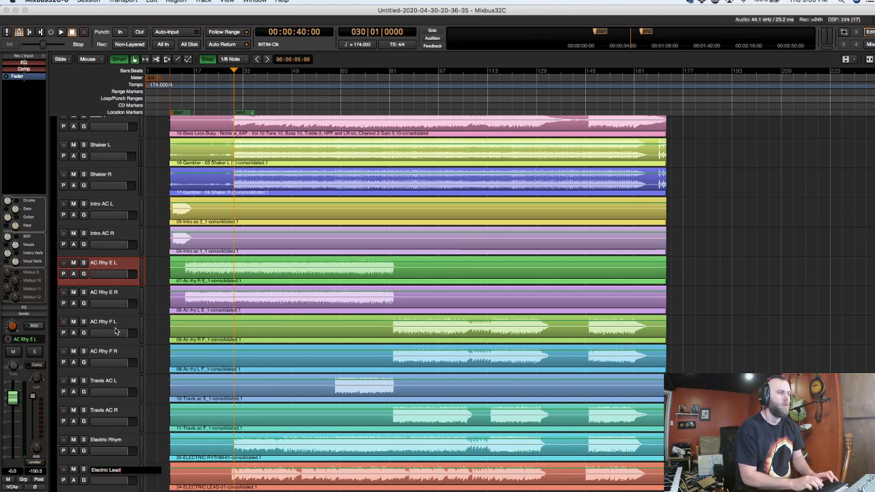
pyautogui.press('Tab')
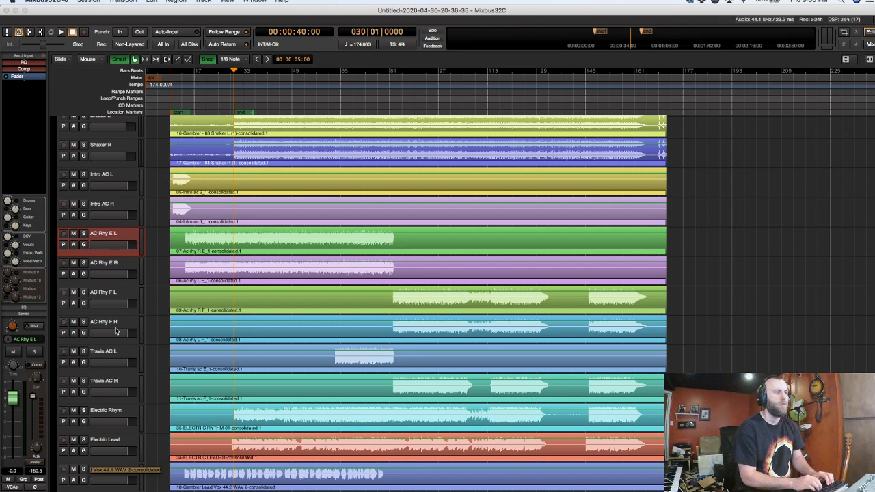
# Rename the 18-Gambler Lead Vox track as Lead Vox and the 19-Gambler Lead Vox track as Lead Vox F.
pyautogui.write('Lead Vox')
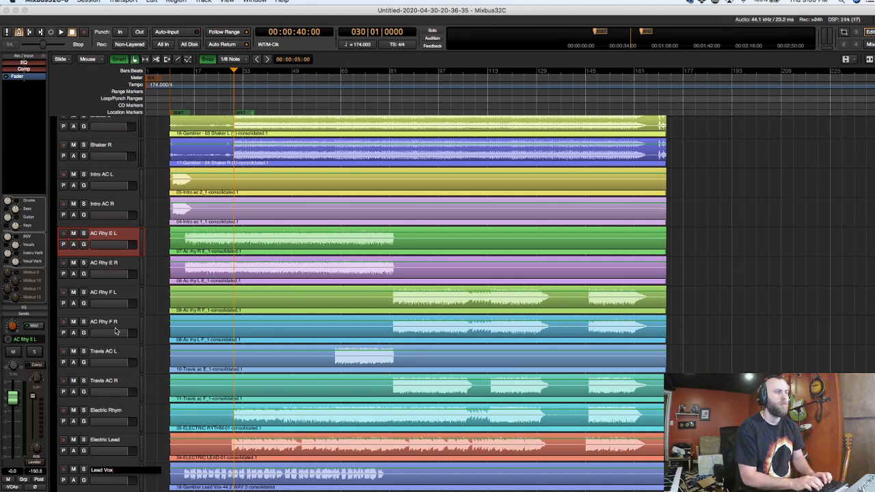
pyautogui.press('Tab')
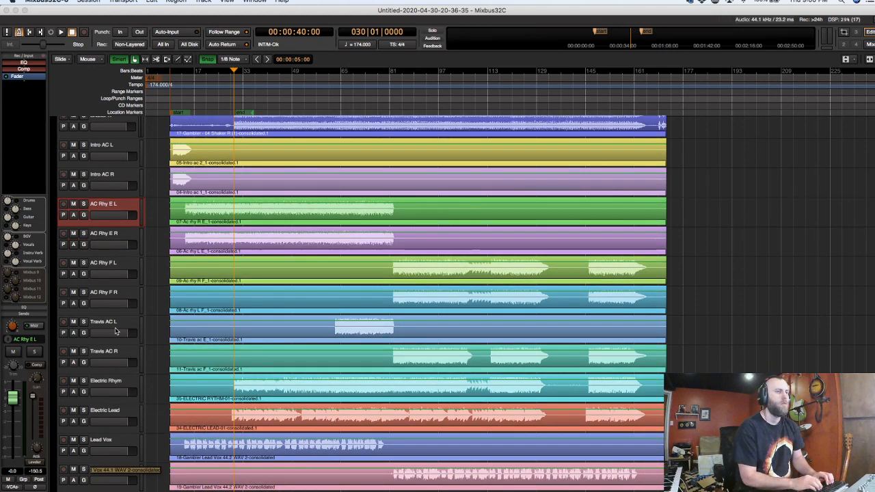
pyautogui.write('Lead')
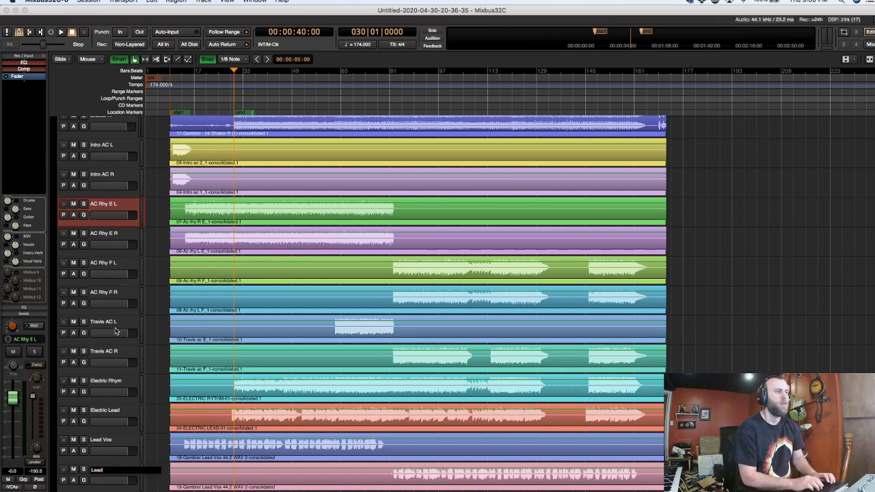
pyautogui.write(' Vox')
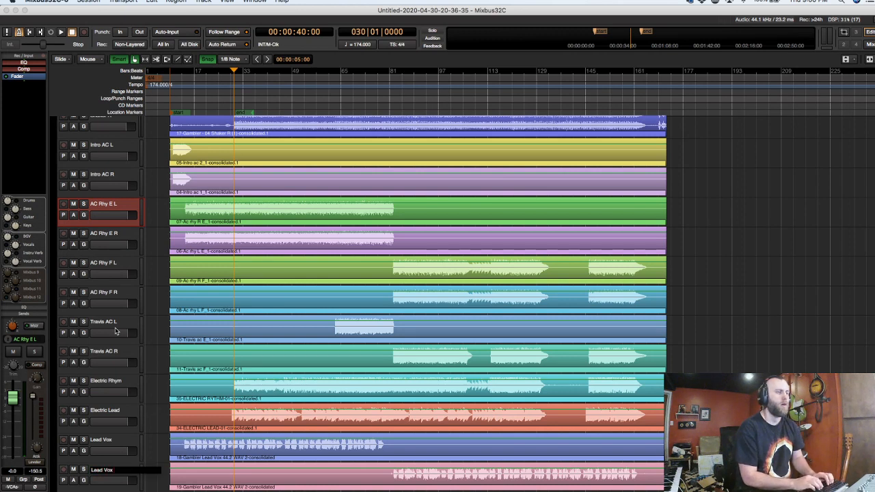
pyautogui.write(' F')
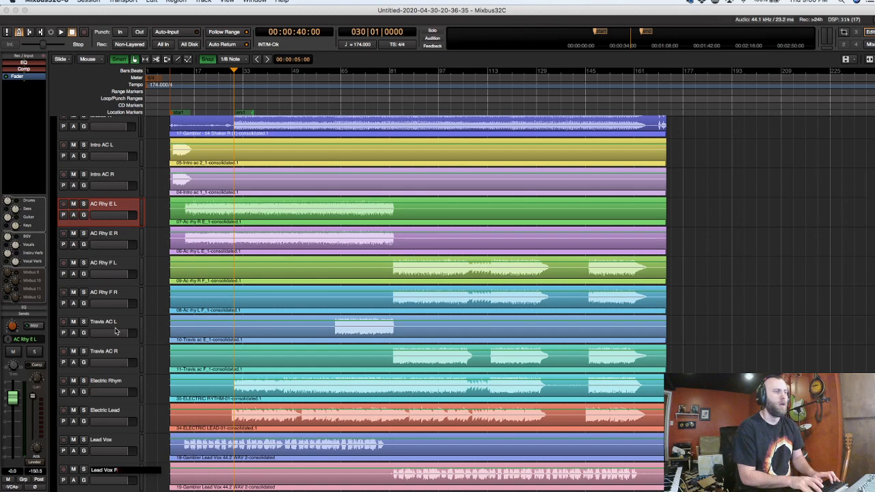
pyautogui.press('Tab')
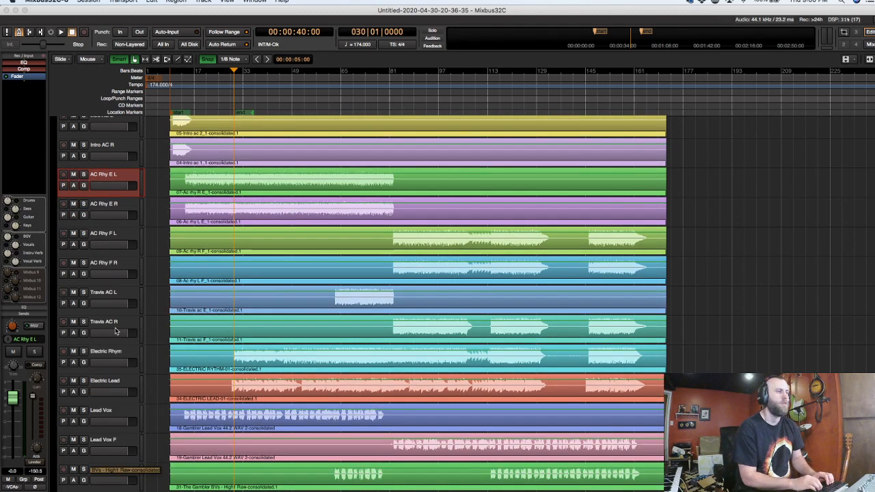
# Rename the three Gambler BVs tracks High1, Mid2 and Low2 as BGV High, BGV Mid and BGV Low.
pyautogui.write('B')
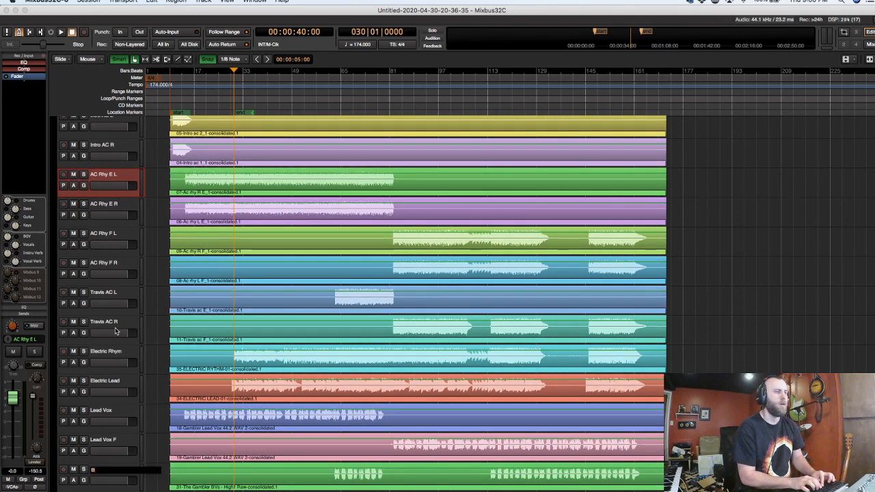
pyautogui.write('GV H')
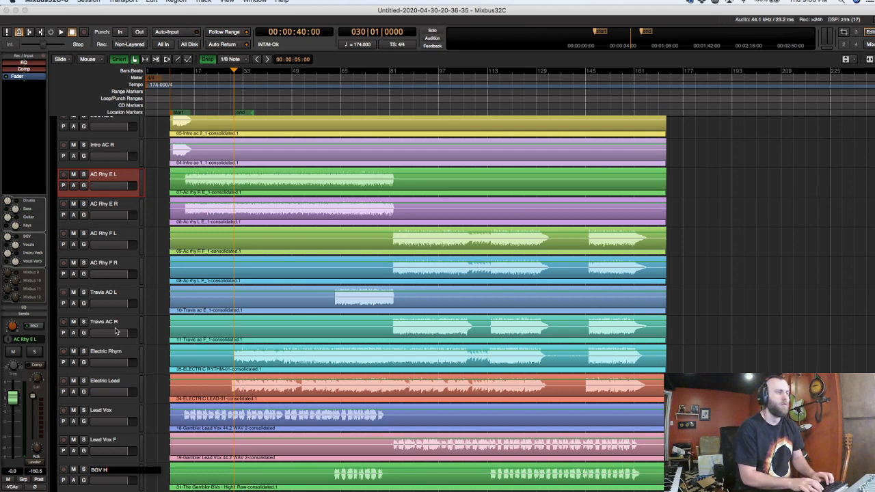
pyautogui.write('i')
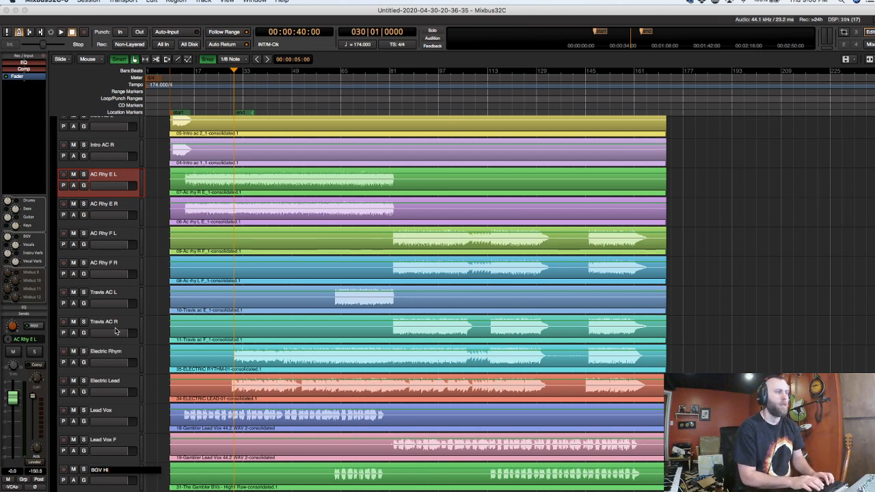
pyautogui.write('gh')
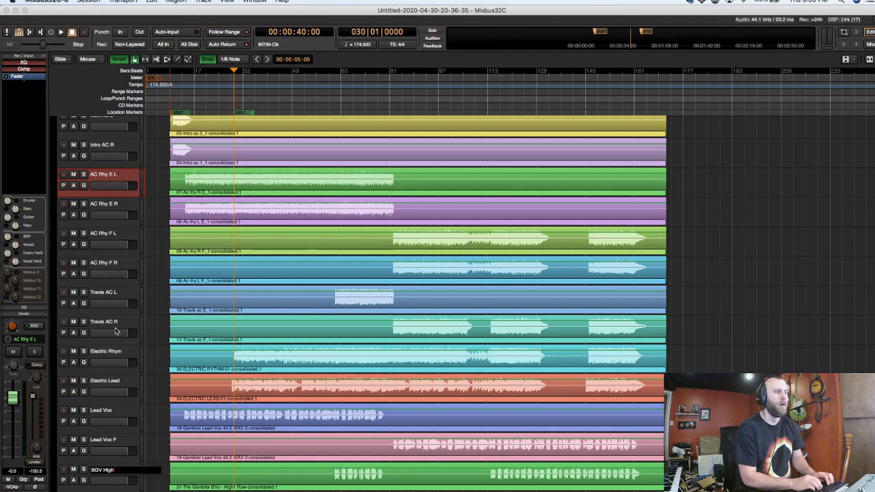
pyautogui.press('Tab')
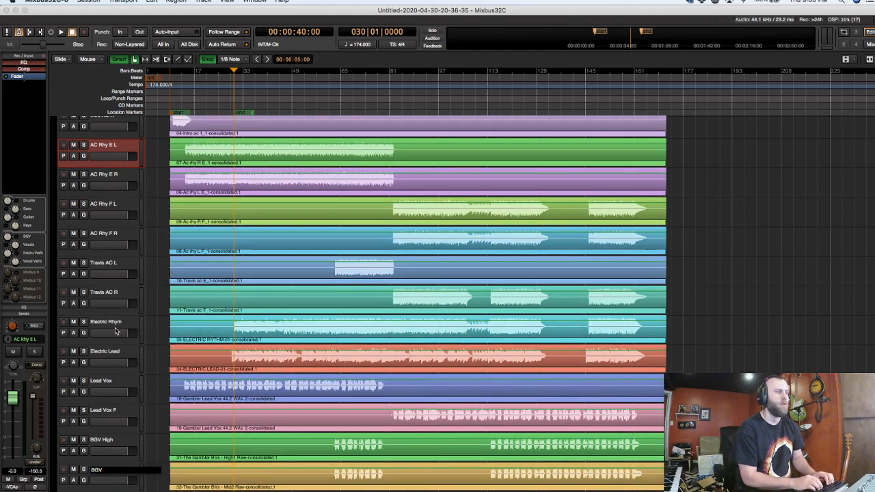
pyautogui.write('Mid')
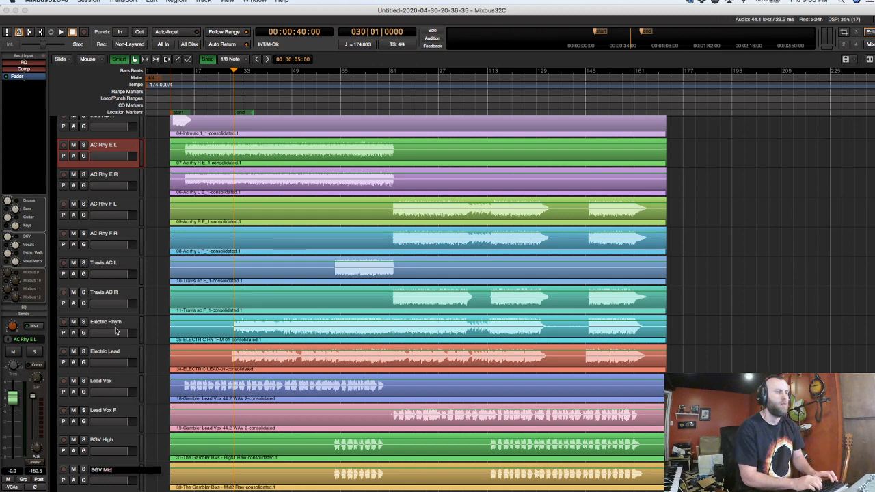
pyautogui.press('Tab')
pyautogui.write('BG')
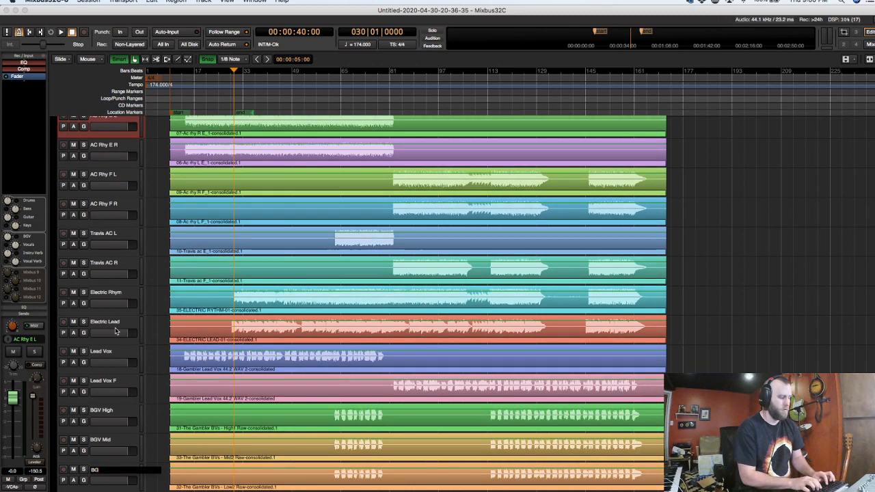
pyautogui.write('V Low')
pyautogui.press('Tab')
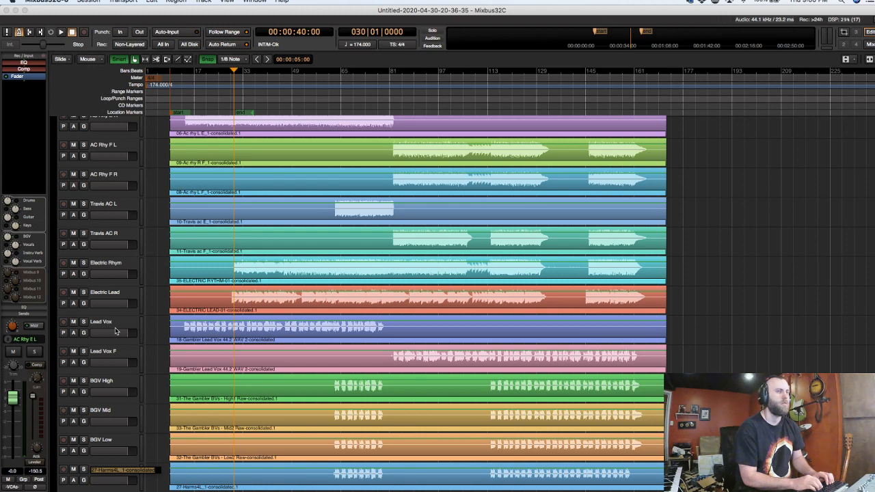
# Rename the harmony tracks 27, 24 and 23 as Harm 1, Harm 2 and Harm 3.
pyautogui.write('Har')
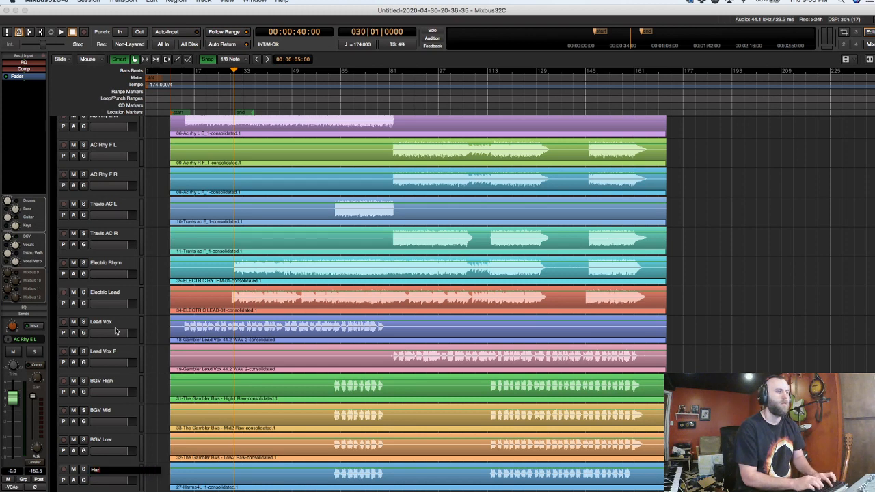
pyautogui.write('m 1')
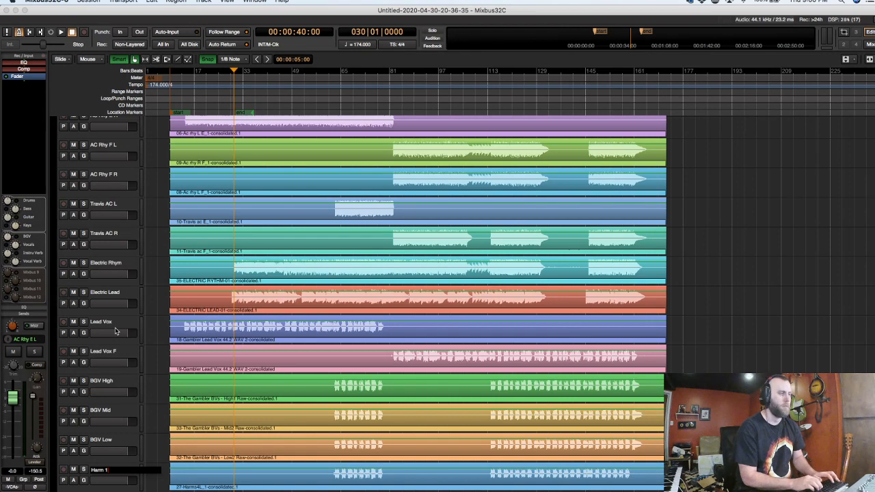
pyautogui.press('Tab')
pyautogui.write('Har')
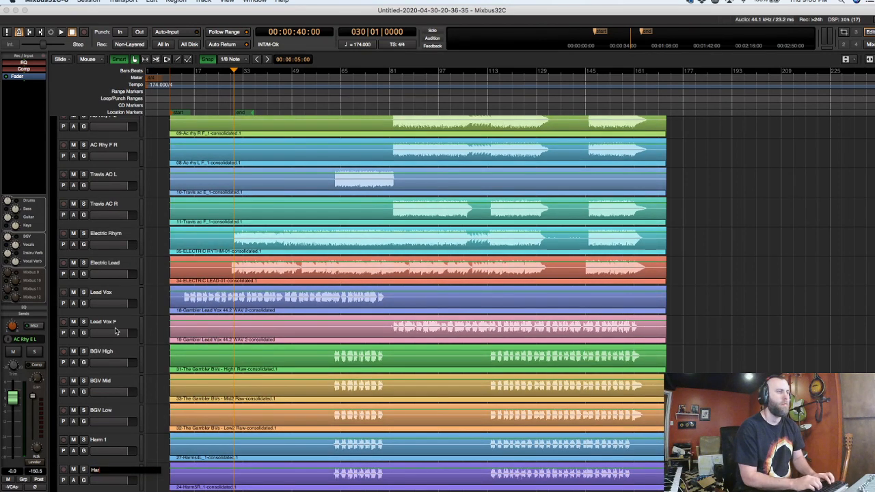
pyautogui.write('m 2')
pyautogui.press('Tab')
pyautogui.write('Ha')
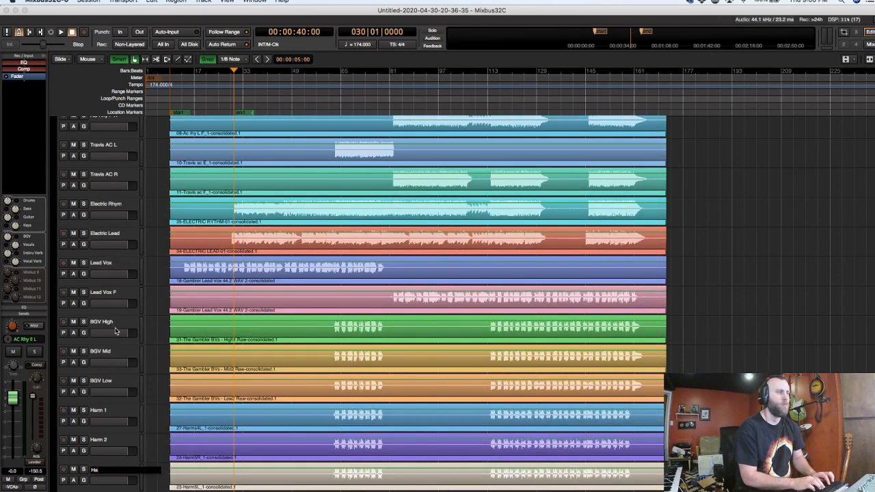
pyautogui.write('rm 3')
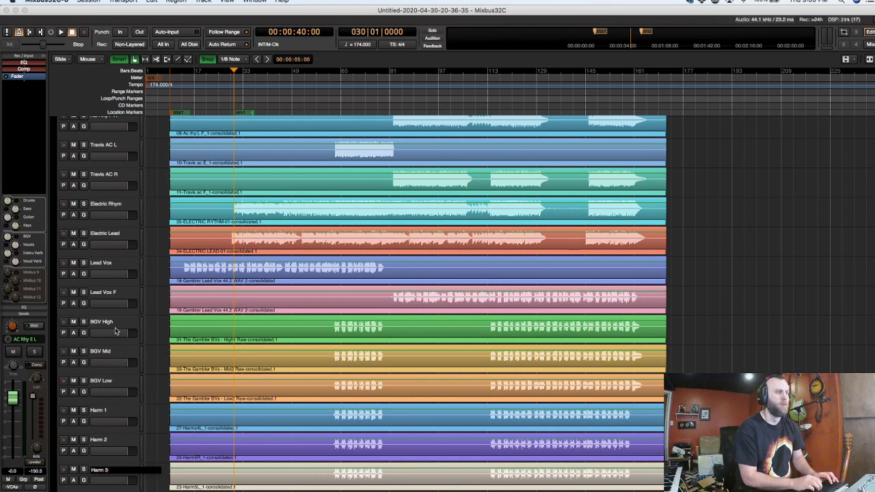
pyautogui.press('Tab')
# Rename the 26-Harm6R track as Harm 4 and the 25-Harm6L track as Harm 5.
pyautogui.write('harm')
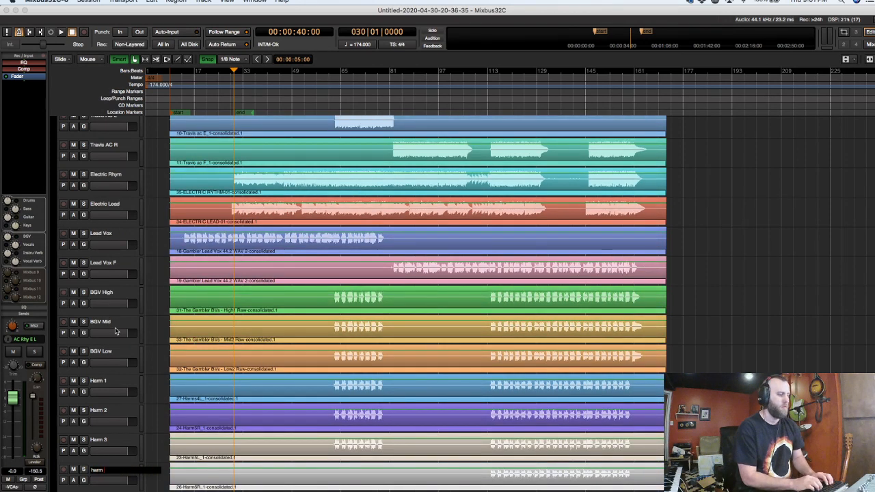
pyautogui.press('BackSpace')
pyautogui.press('BackSpace')
pyautogui.press('BackSpace')
pyautogui.press('BackSpace')
pyautogui.write('Harm')
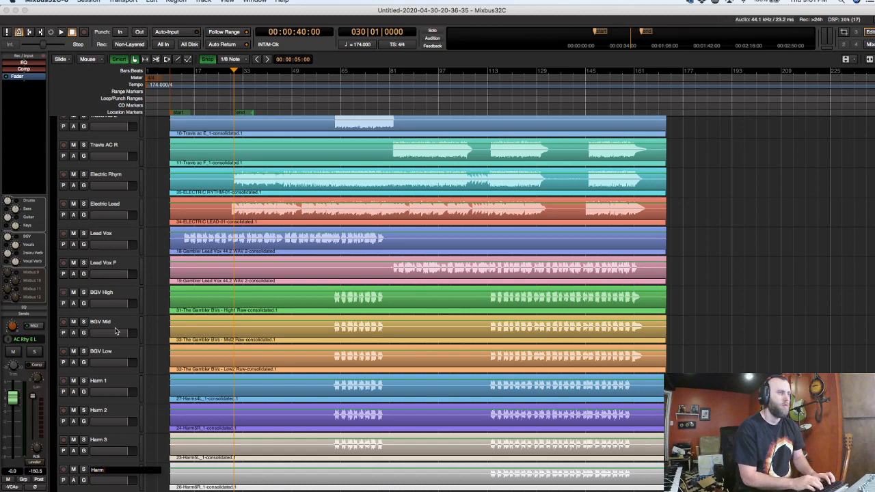
pyautogui.write(' 4')
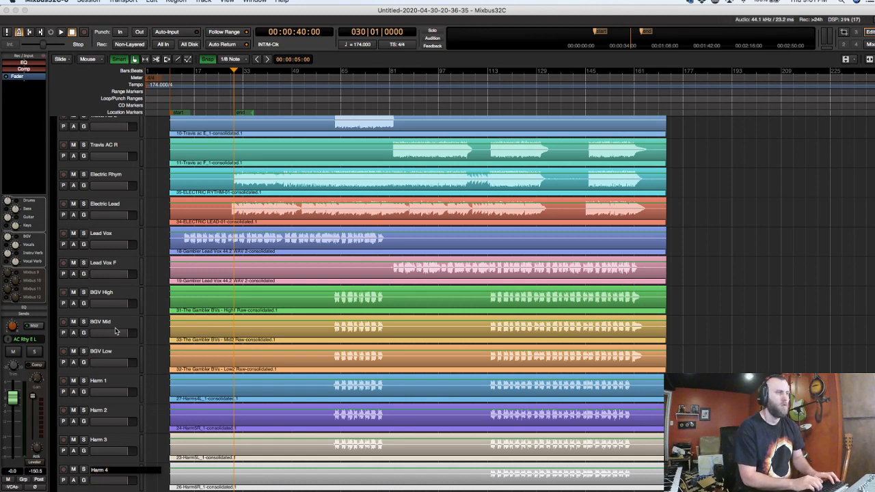
pyautogui.press('Tab')
pyautogui.write('Harm 5')
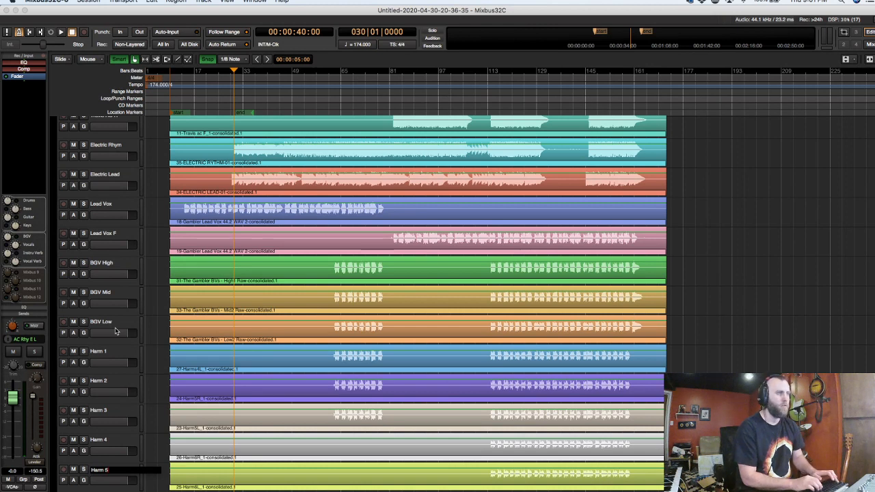
# Rename the Gambler BVs echo tracks 28, 30 and 29 as Echo 1, Echo 2 and Echo 3.
pyautogui.press('Tab')
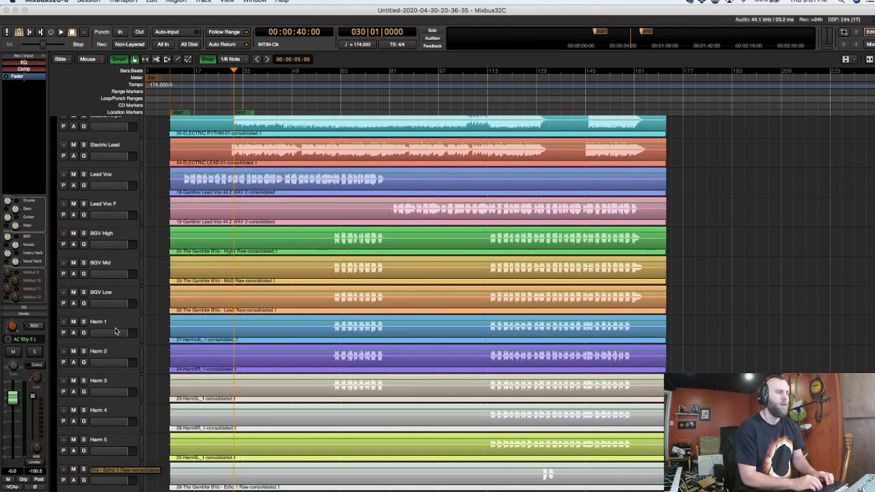
pyautogui.write('Echo')
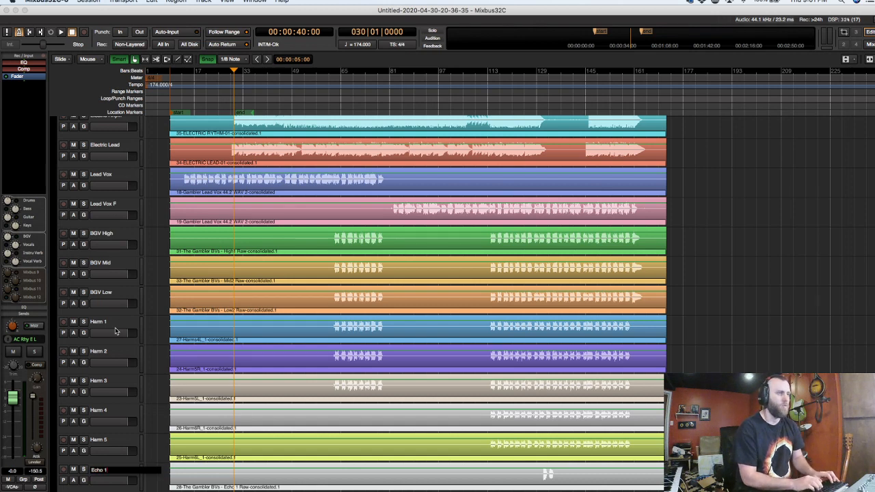
pyautogui.write(' 1')
pyautogui.press('Tab')
pyautogui.write('Ech')
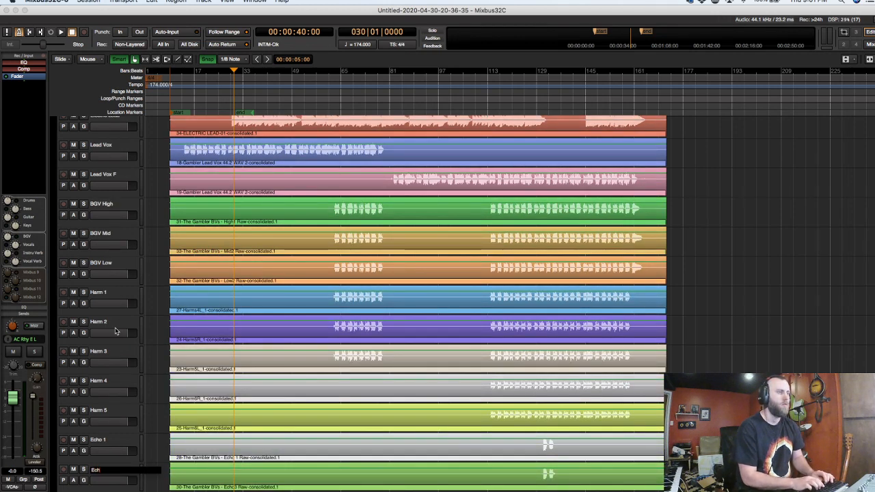
pyautogui.write('o 2')
pyautogui.press('Tab')
pyautogui.write('W')
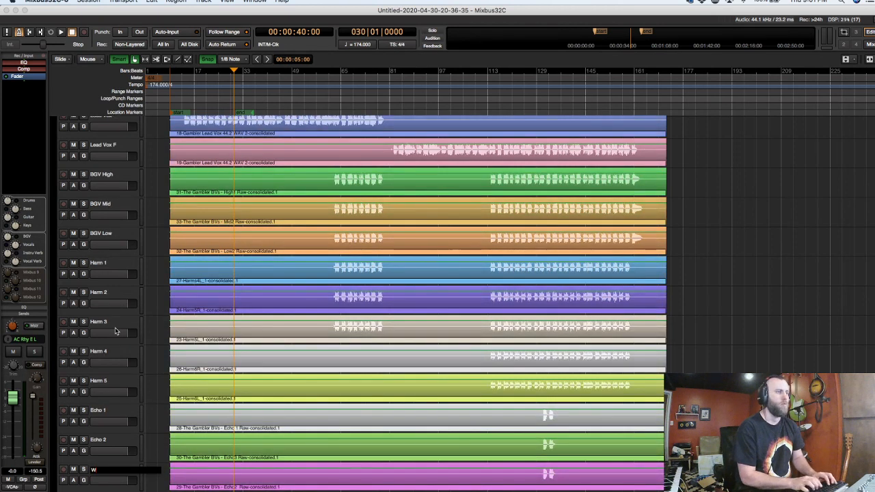
pyautogui.press('BackSpace')
pyautogui.write('Echo')
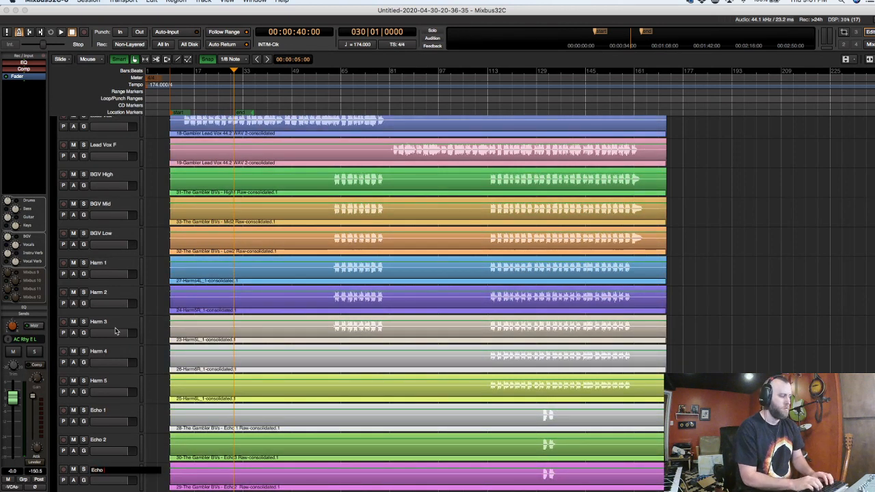
pyautogui.write(' 3')
# Rename the 20-Money Money! track as Money Money and finish the track renaming.
pyautogui.press('Tab')
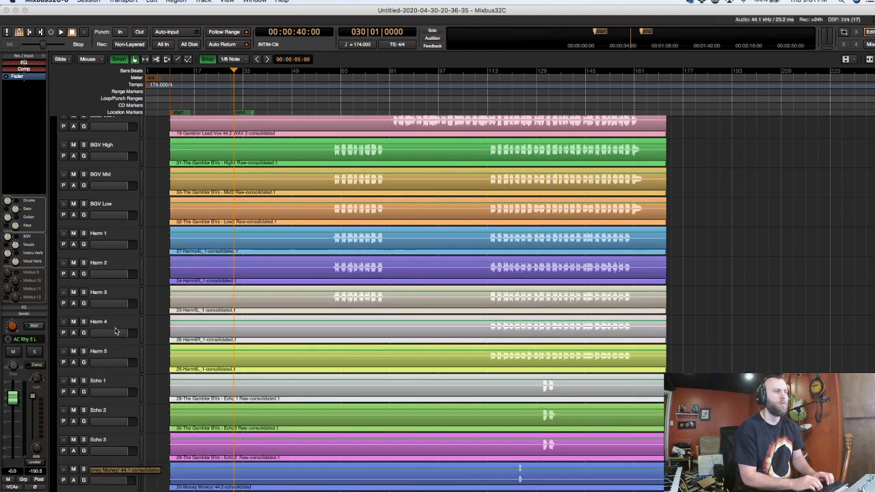
pyautogui.write('Money')
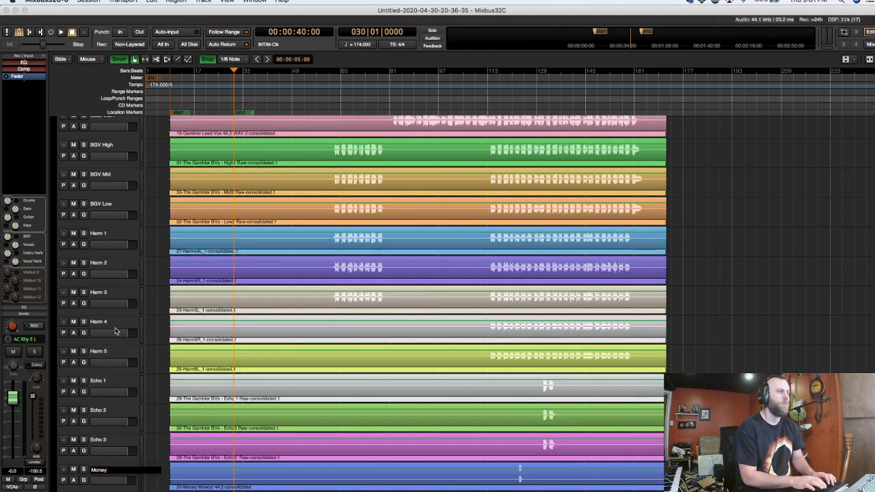
pyautogui.write(' Money')
pyautogui.press('BackSpace')
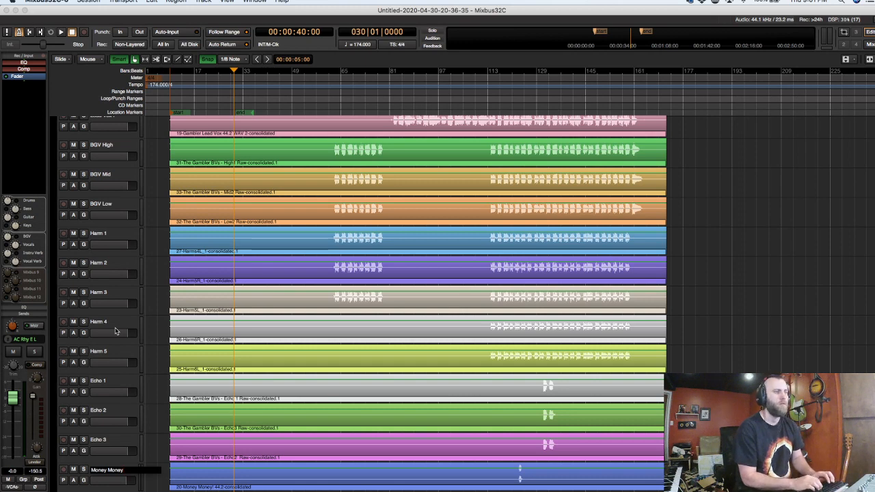
pyautogui.press('Tab')
pyautogui.write('Band')
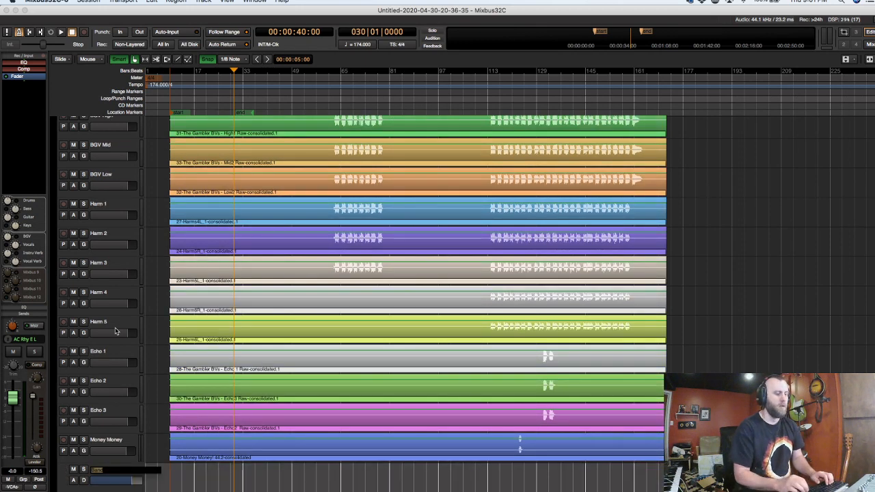
pyautogui.press('Return')
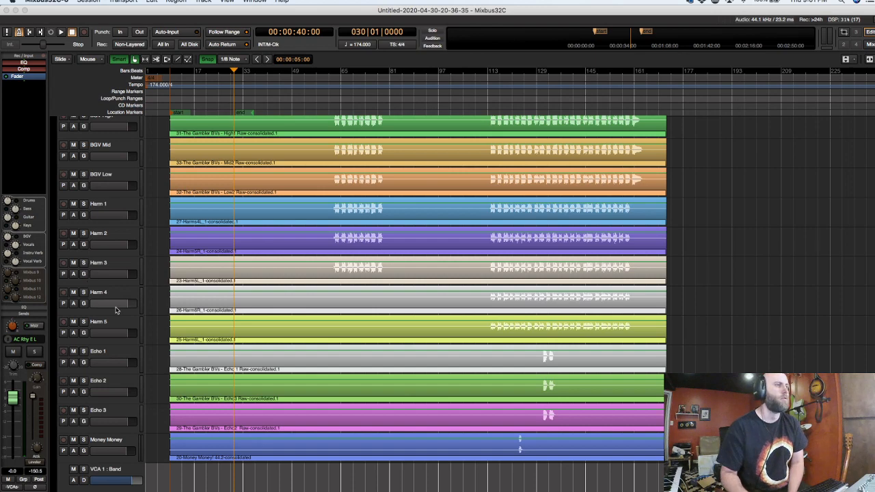
# Create a track group named Drums for Drums L and Drums R, coloured grey (#858585).
pyautogui.scroll(8, 119, 308)
pyautogui.scroll(8, 119, 309)
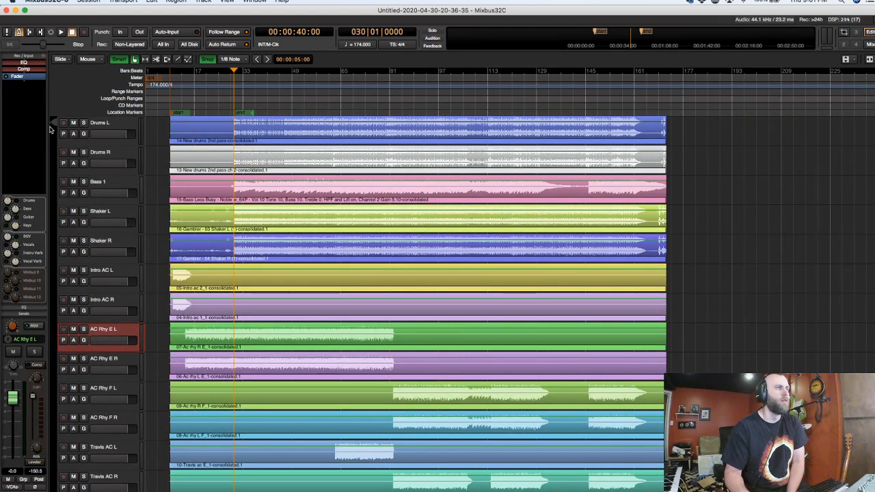
pyautogui.click(51, 173)
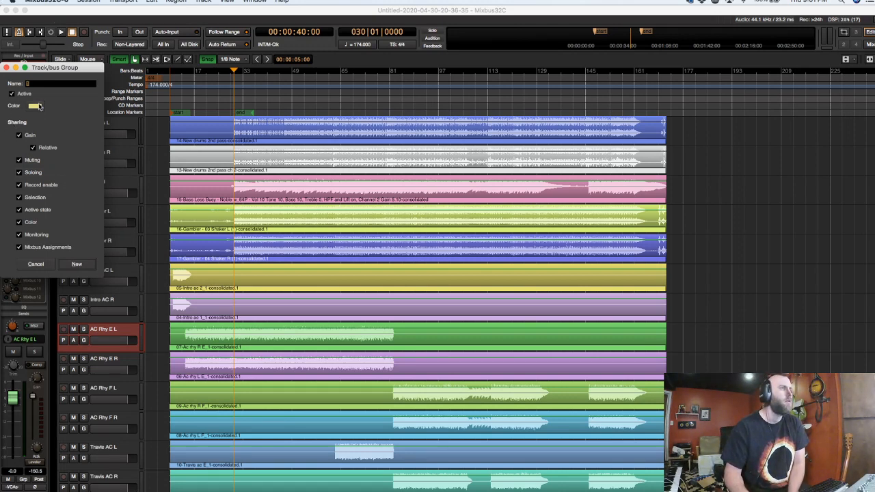
pyautogui.write('Drm')
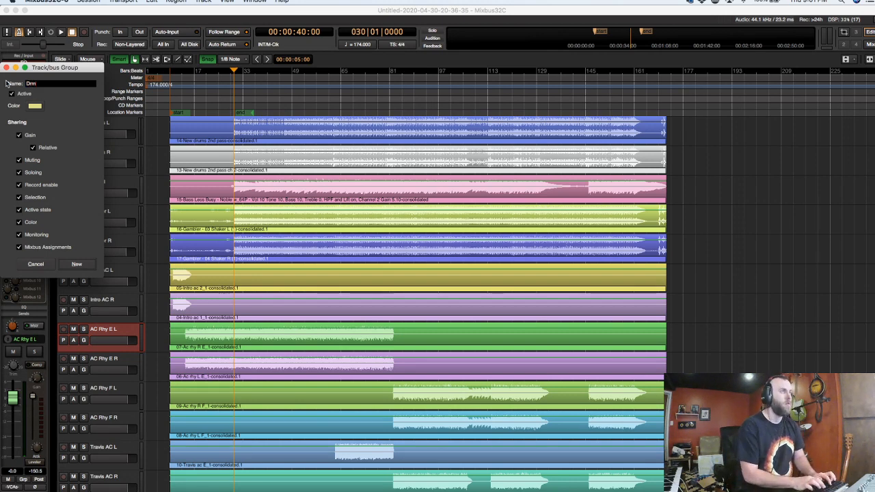
pyautogui.press('BackSpace')
pyautogui.press('BackSpace')
pyautogui.write('rums')
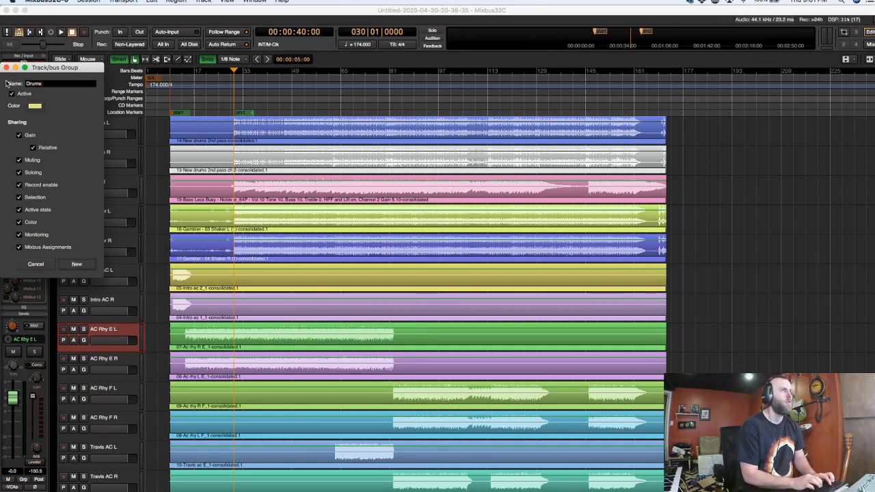
pyautogui.click(33, 107)
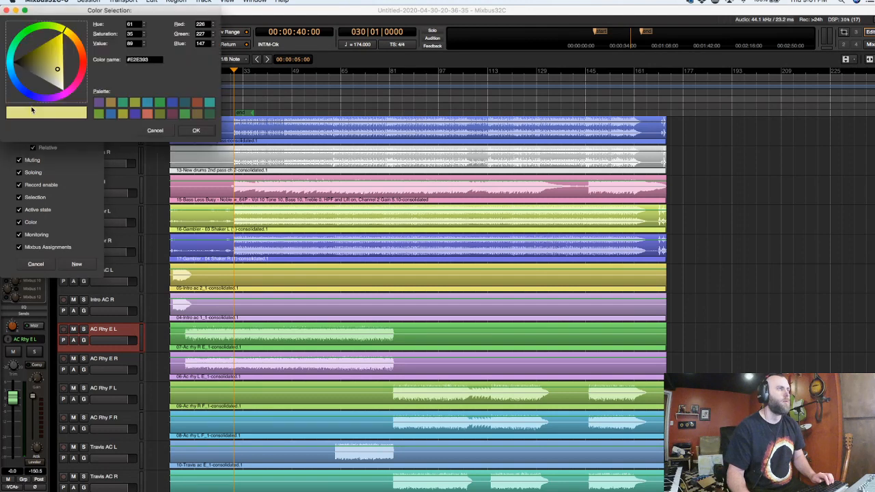
pyautogui.click(40, 77)
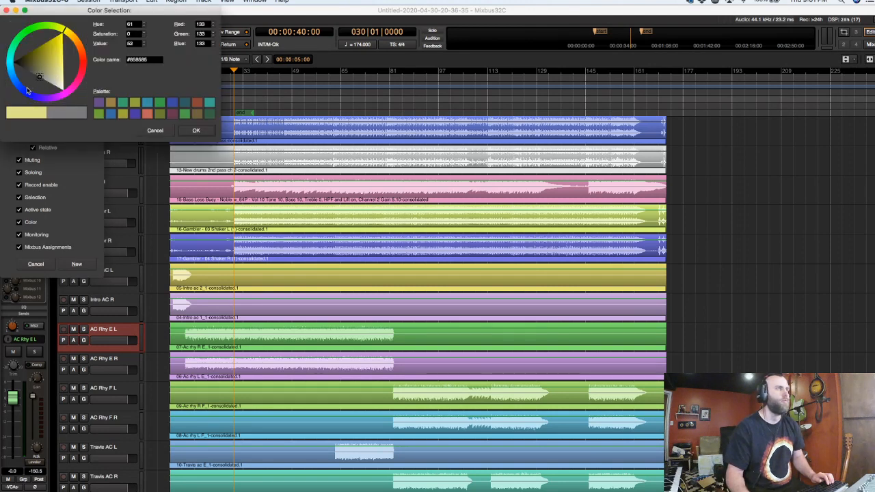
pyautogui.moveTo(27, 90); pyautogui.dragTo(24, 98)
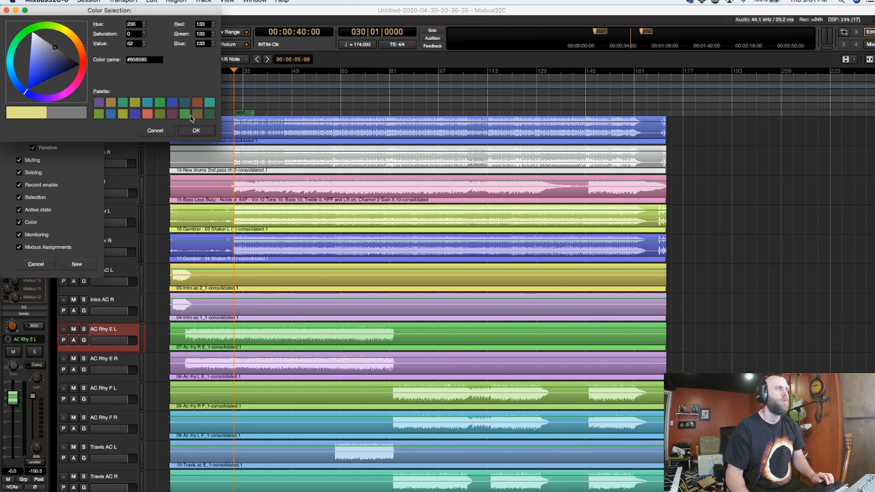
pyautogui.click(197, 129)
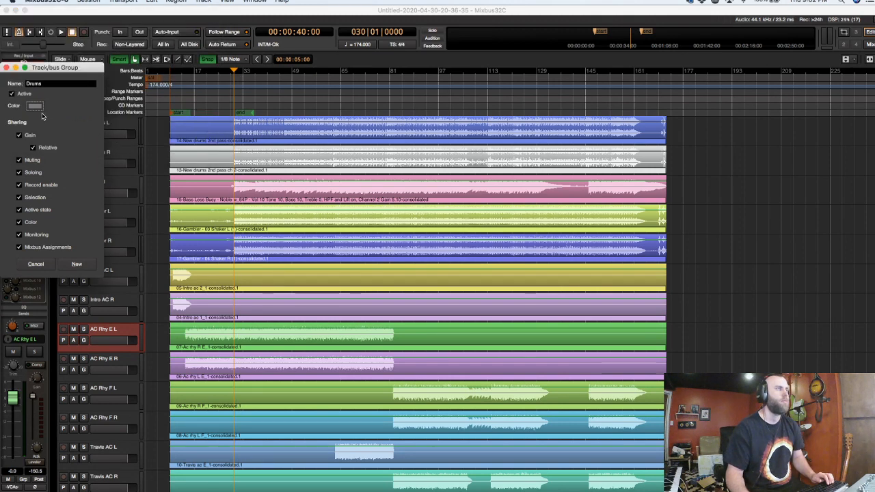
pyautogui.click(77, 263)
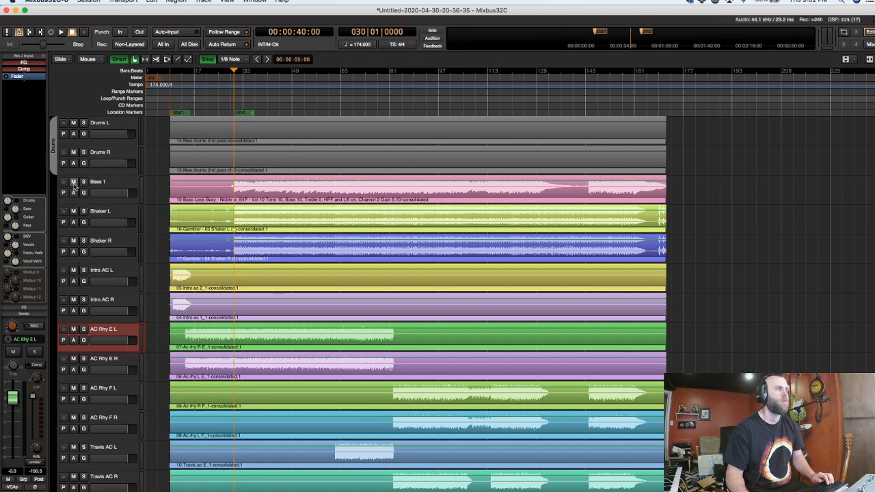
# Change the Drums group's colour to blue (#322ADF).
pyautogui.rightClick(55, 149)
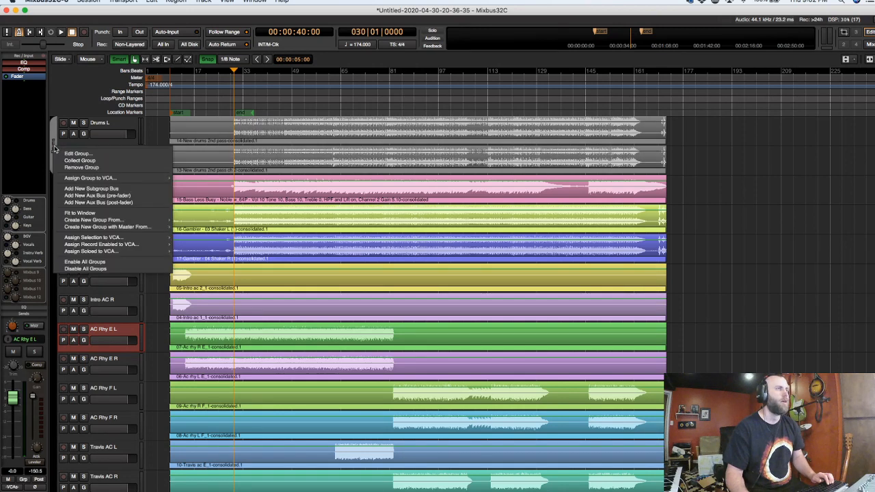
pyautogui.click(73, 154)
pyautogui.click(52, 90)
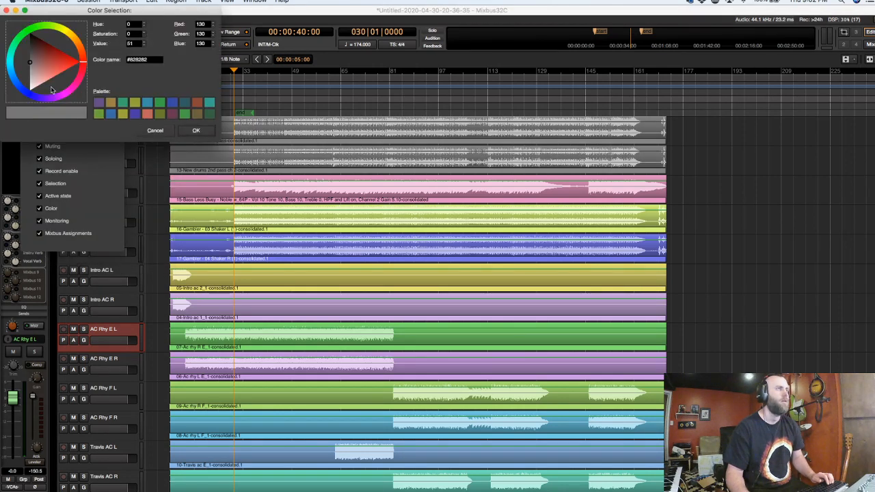
pyautogui.moveTo(35, 97)
pyautogui.mouseDown()
pyautogui.moveTo(29, 93)
pyautogui.moveTo(50, 54)
pyautogui.moveTo(38, 85)
pyautogui.moveTo(36, 77)
pyautogui.mouseUp()
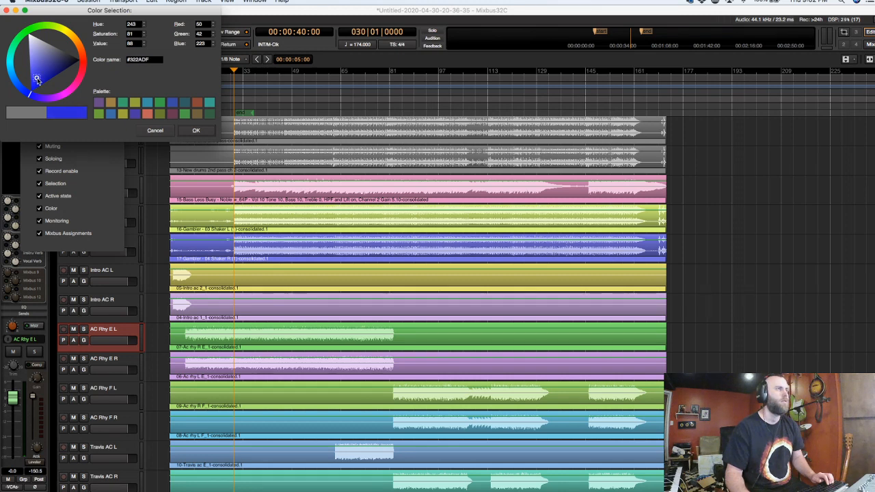
pyautogui.click(197, 130)
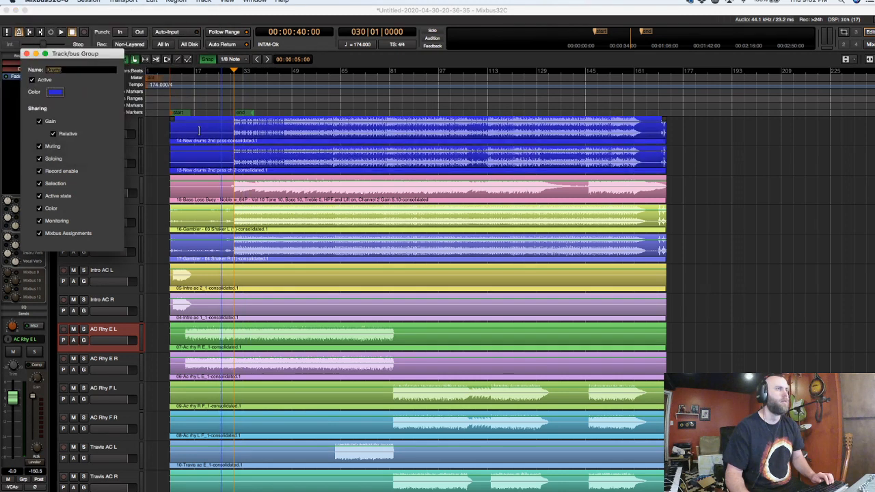
pyautogui.click(26, 54)
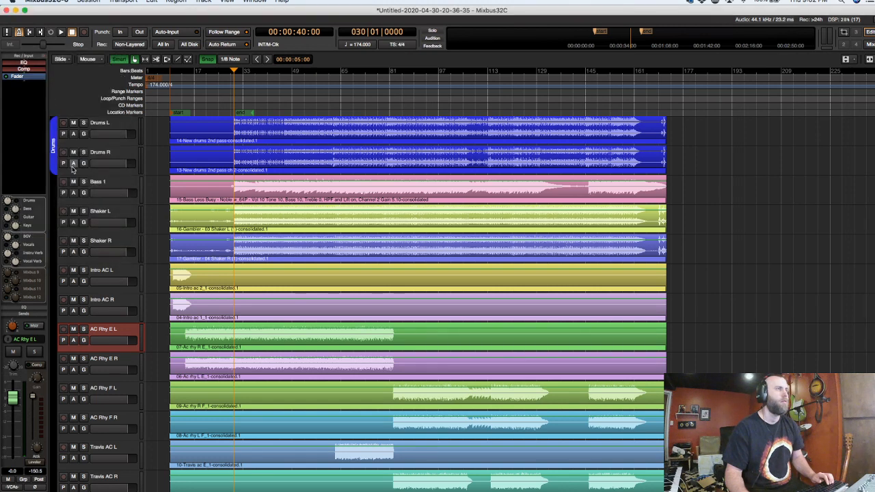
# Create a track group named Bass for the Bass 1 track, coloured red (#D81D37).
pyautogui.click(53, 203)
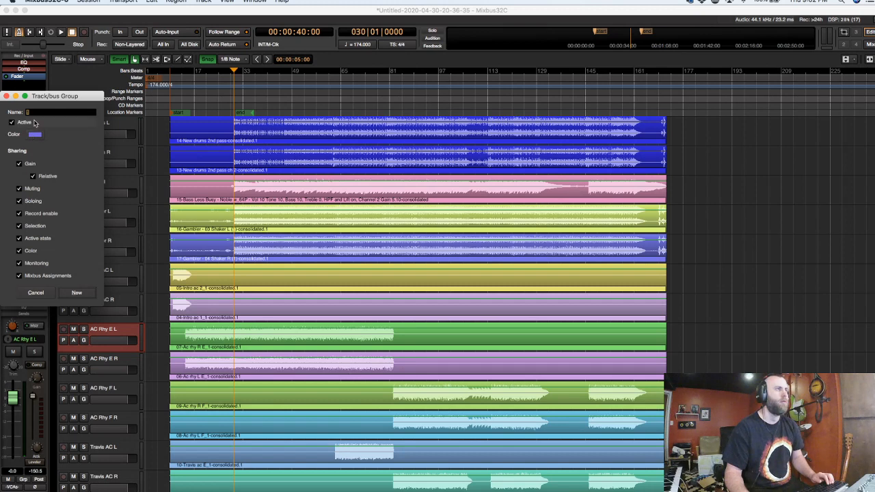
pyautogui.write('BAss')
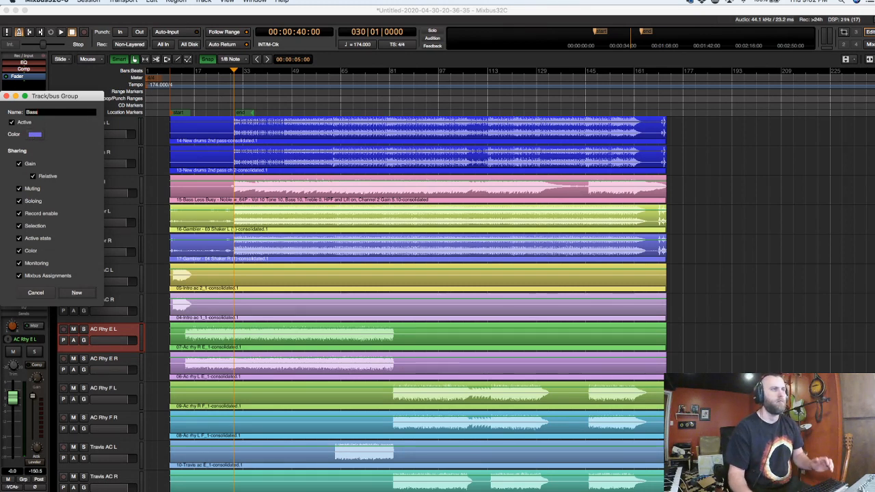
pyautogui.click(35, 134)
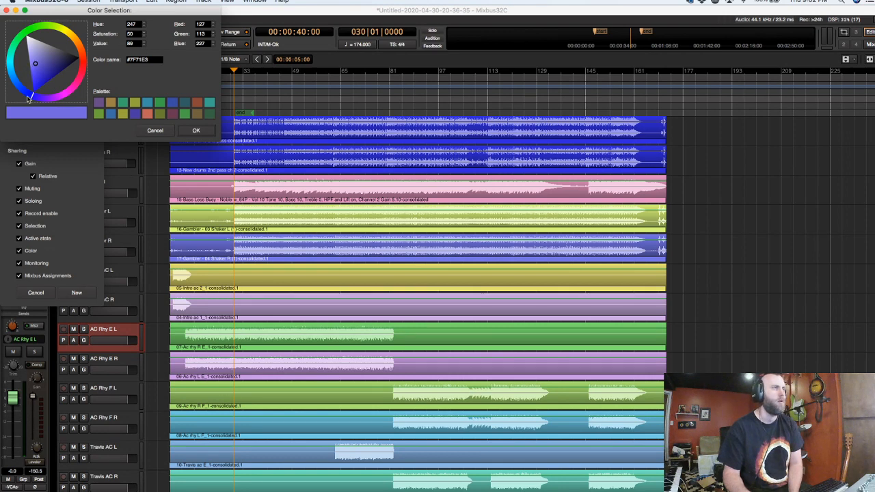
pyautogui.moveTo(32, 97); pyautogui.dragTo(70, 65)
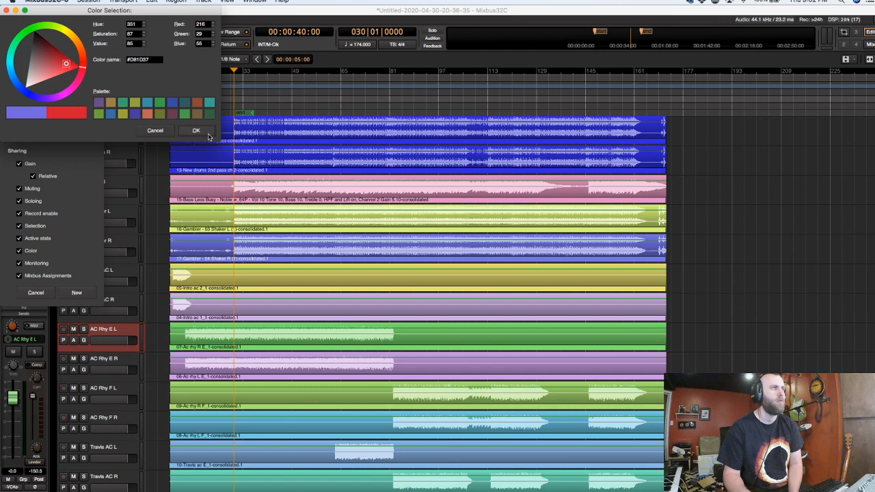
pyautogui.click(196, 130)
pyautogui.click(78, 293)
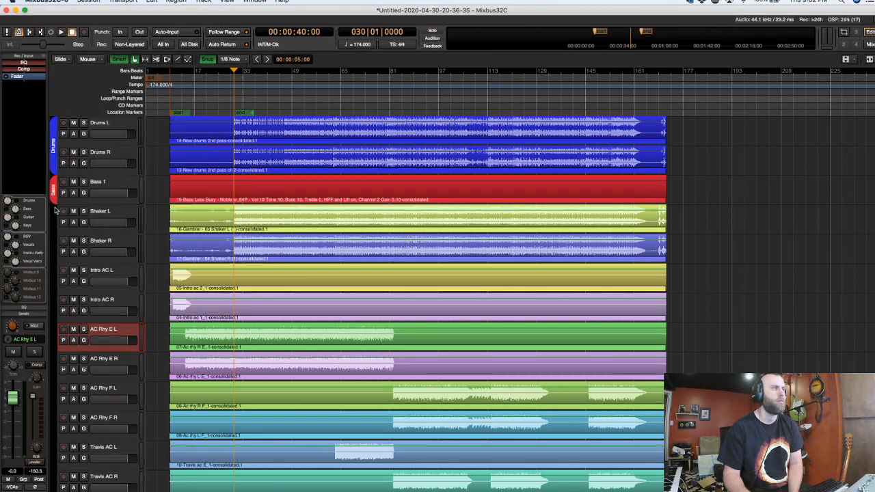
# Move Shaker L and Shaker R directly above Bass 1 and extend the Drums group to include them.
pyautogui.click(108, 213)
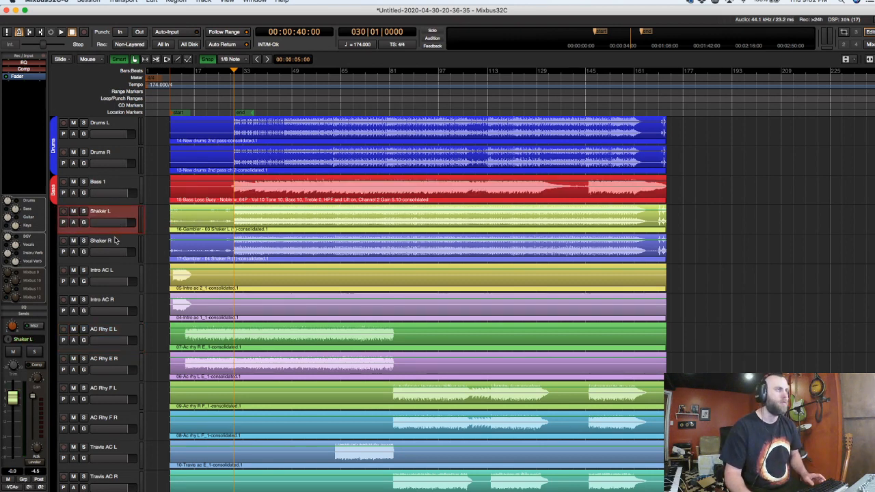
pyautogui.keyDown('shift'); pyautogui.click(115, 241); pyautogui.keyUp('shift')
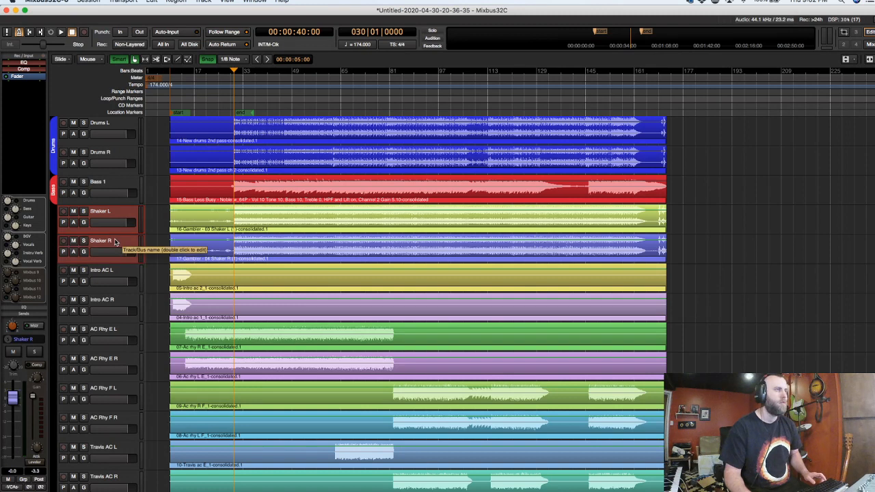
pyautogui.press('super+Up')
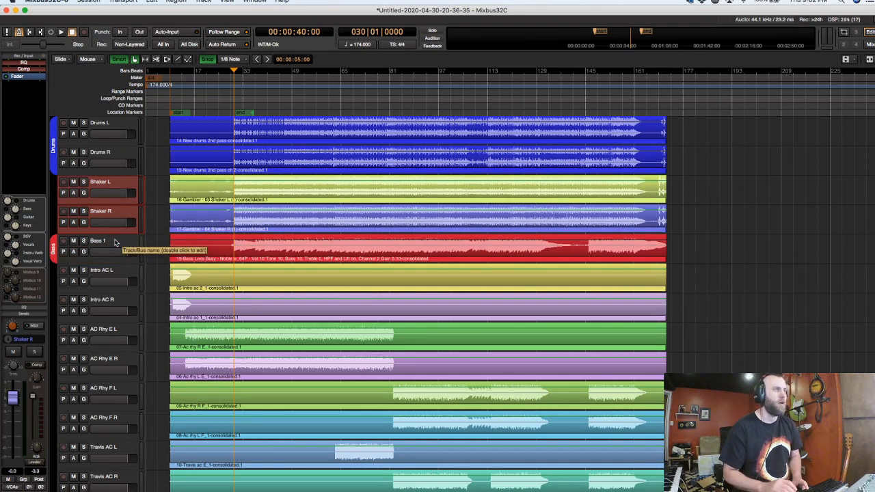
pyautogui.moveTo(53, 172); pyautogui.dragTo(51, 230)
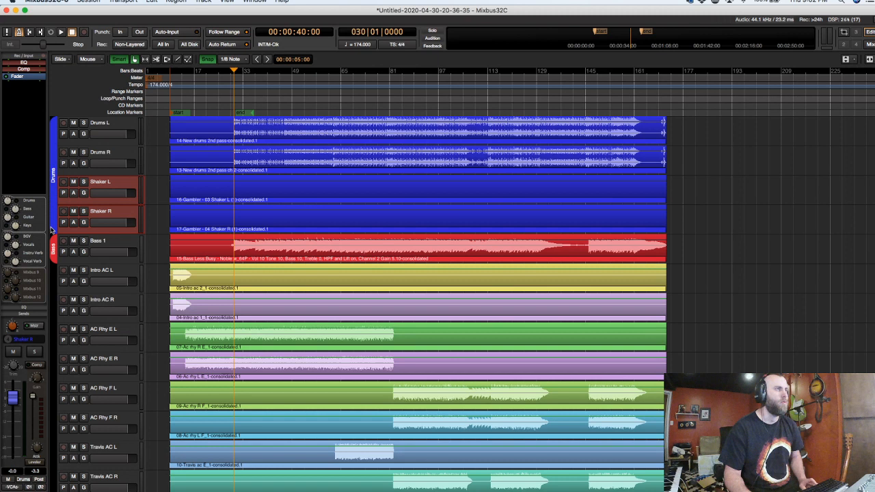
pyautogui.click(122, 186)
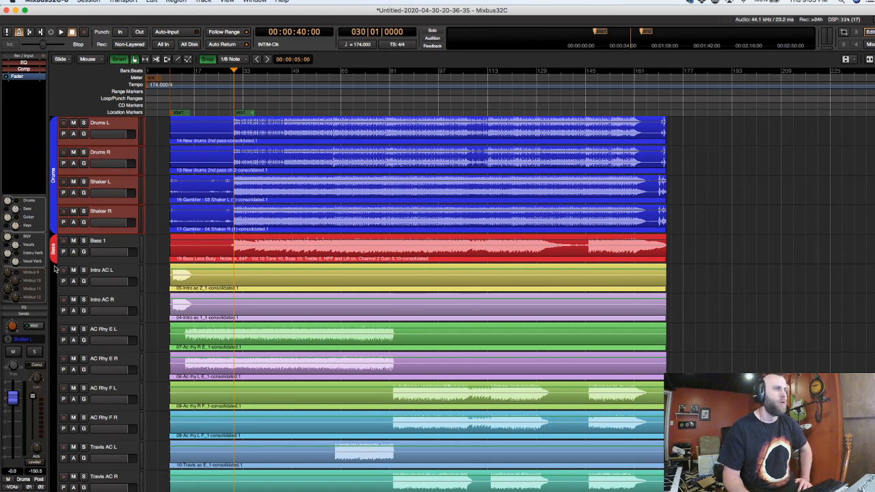
# Create an active track group named Intro AC for Intro AC L and Intro AC R, coloured dark green.
pyautogui.moveTo(55, 267); pyautogui.dragTo(47, 324)
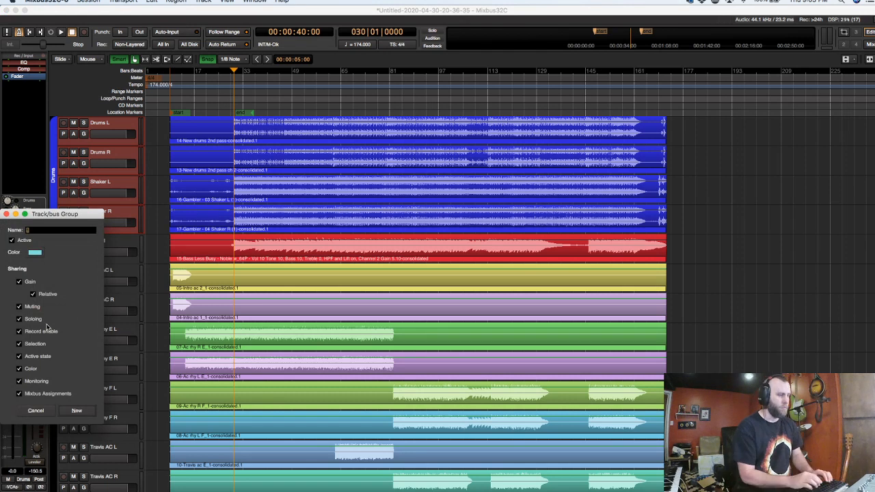
pyautogui.write('Intro AC')
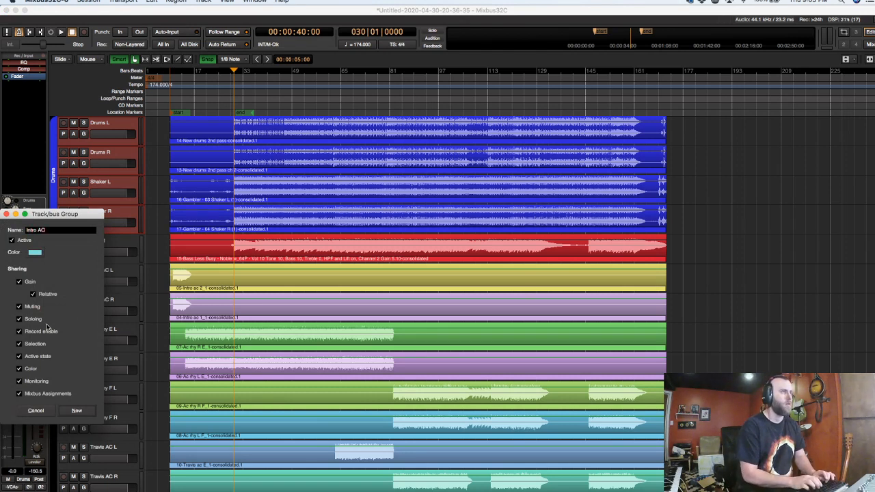
pyautogui.click(36, 253)
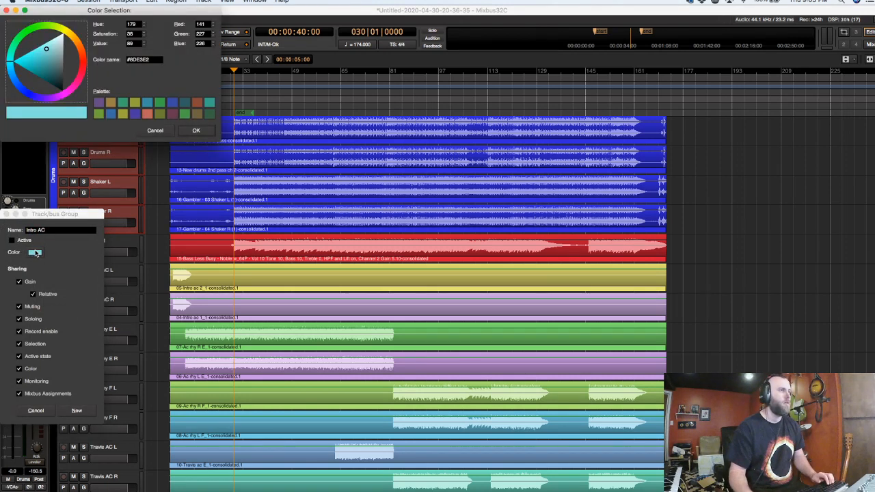
pyautogui.click(11, 240)
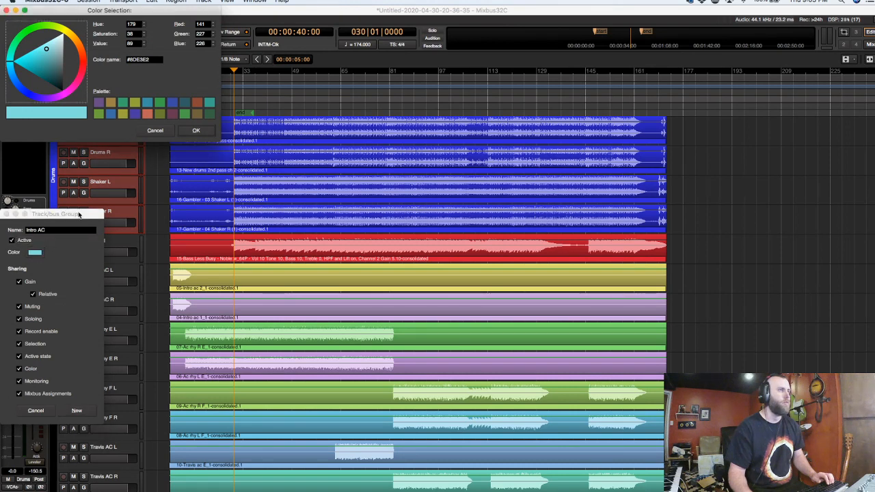
pyautogui.moveTo(15, 63)
pyautogui.mouseDown()
pyautogui.moveTo(26, 37)
pyautogui.moveTo(53, 57)
pyautogui.moveTo(32, 57)
pyautogui.mouseUp()
pyautogui.click(198, 131)
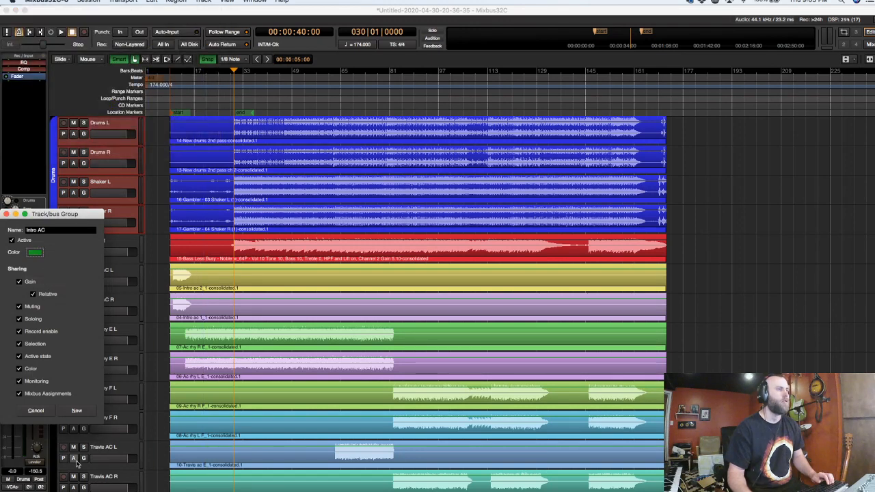
pyautogui.click(83, 411)
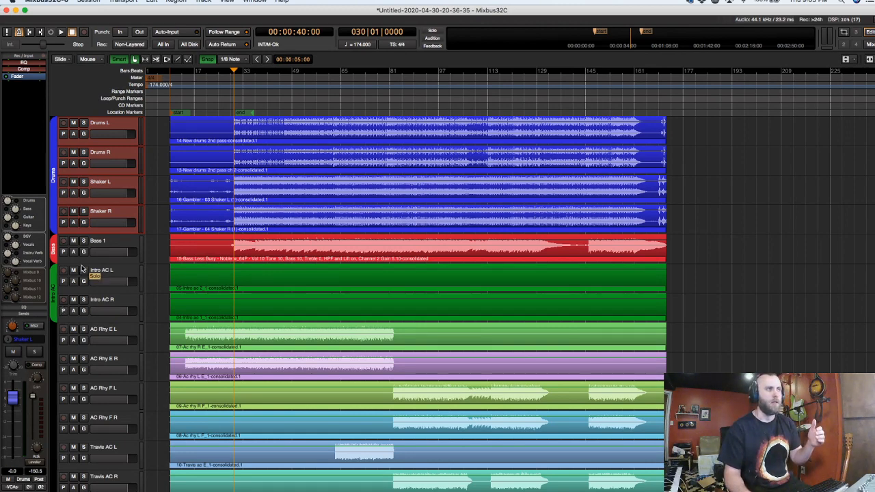
# Create a track group named AC Rhy E for AC Rhy E L and AC Rhy E R, coloured muted green (#46863A).
pyautogui.scroll(-6, 82, 256)
pyautogui.scroll(4, 85, 253)
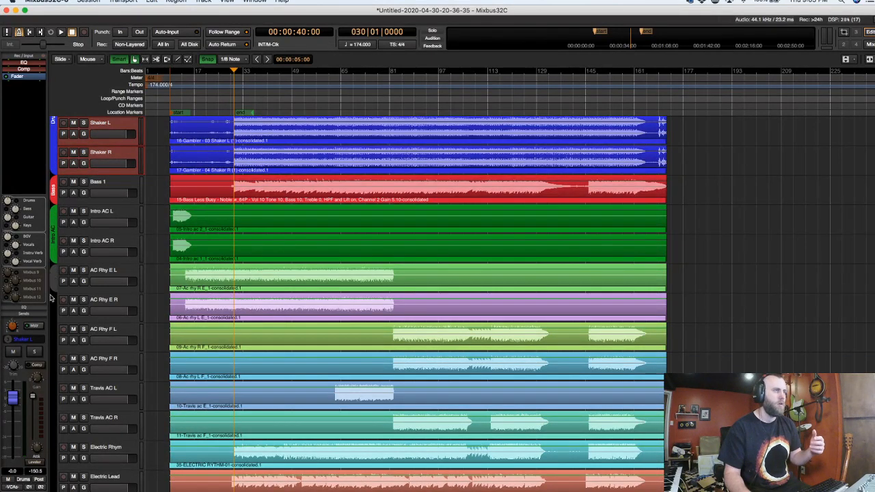
pyautogui.click(50, 324)
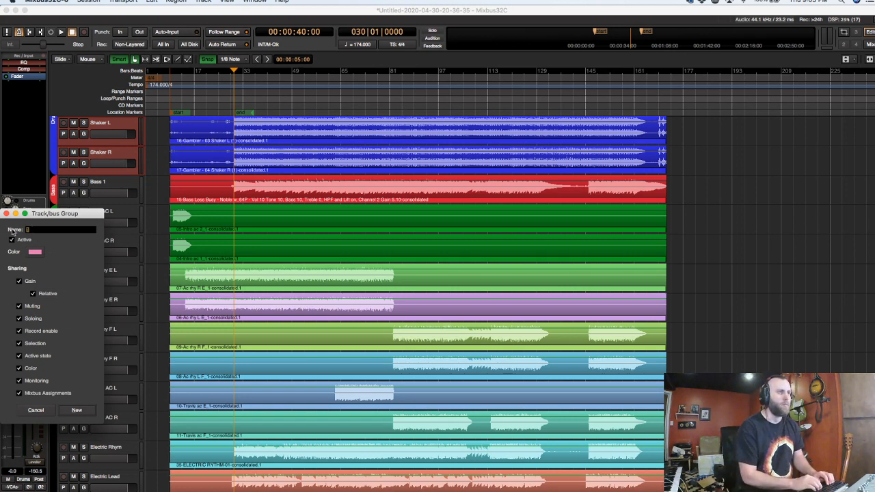
pyautogui.write('AC')
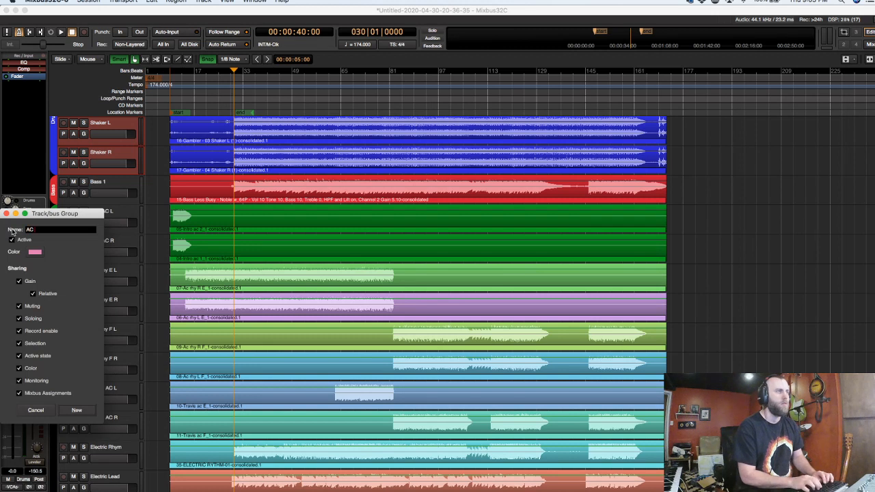
pyautogui.write(' rhy')
pyautogui.write(' Rhy')
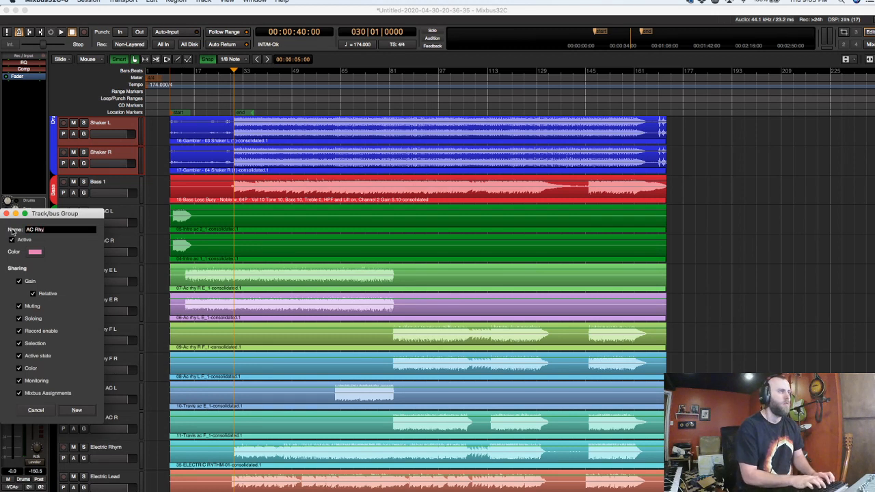
pyautogui.write(' E')
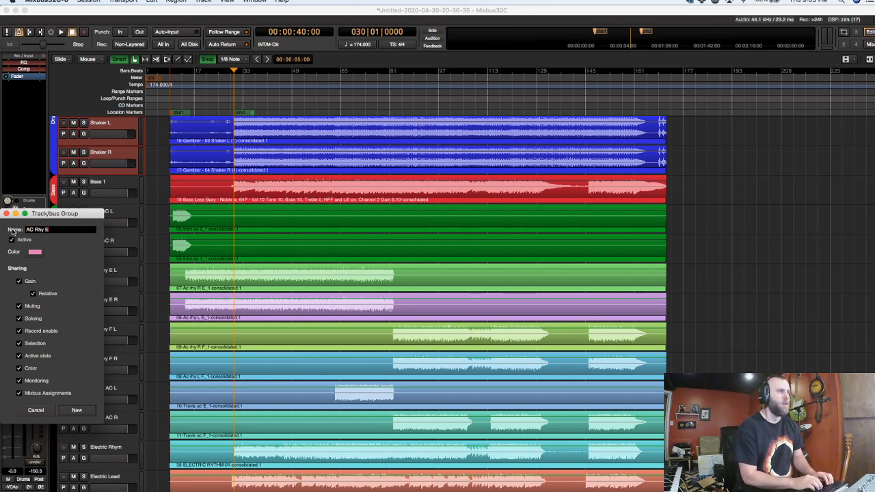
pyautogui.click(39, 255)
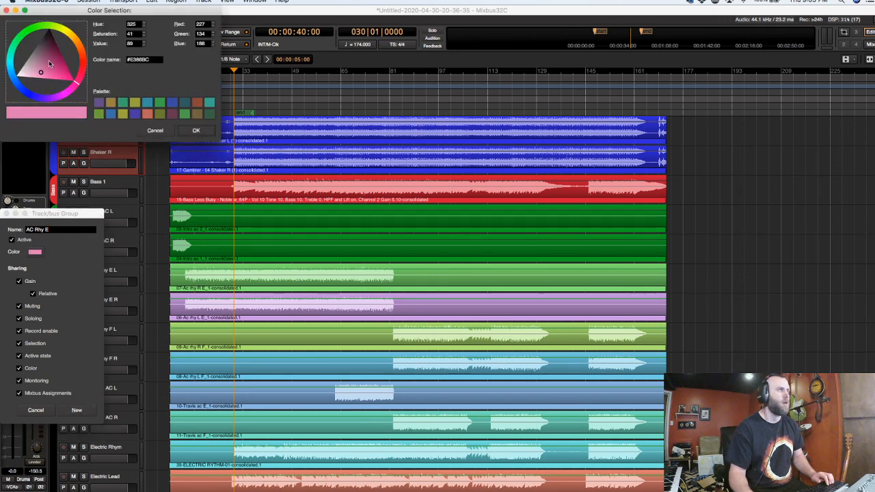
pyautogui.moveTo(77, 83)
pyautogui.mouseDown()
pyautogui.moveTo(59, 27)
pyautogui.moveTo(35, 29)
pyautogui.mouseUp()
pyautogui.moveTo(54, 60); pyautogui.dragTo(40, 67)
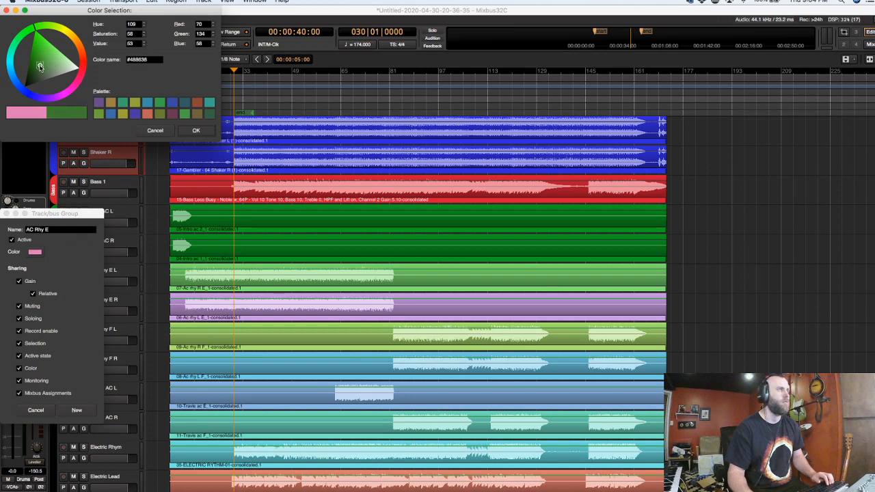
pyautogui.click(195, 131)
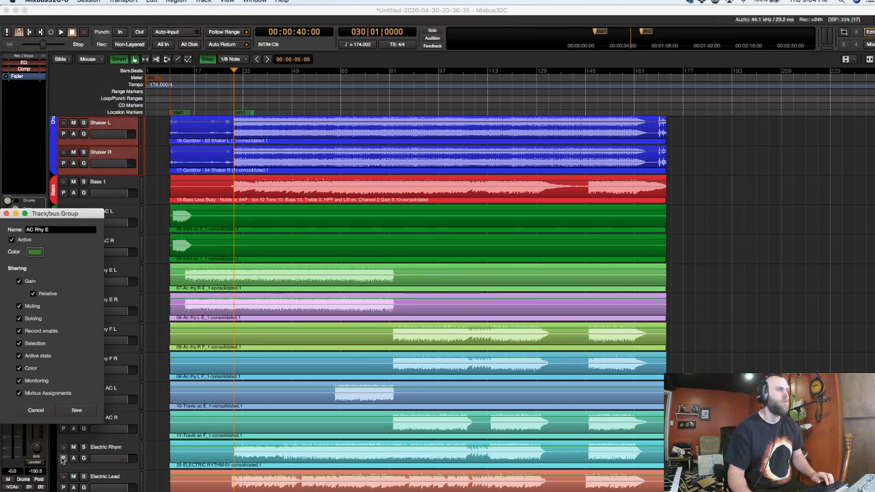
pyautogui.click(78, 411)
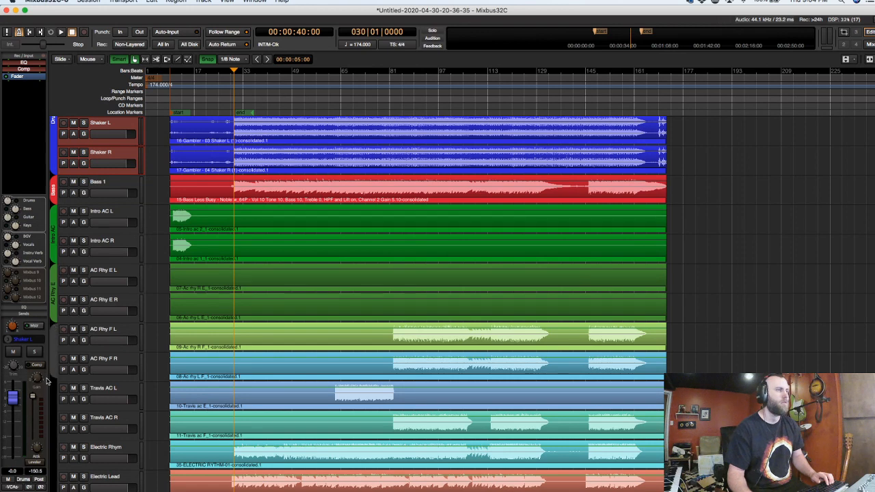
# Create a track group named AC Rhy F for AC Rhy F L and AC Rhy F R, coloured bright green (#51C531).
pyautogui.click(47, 383)
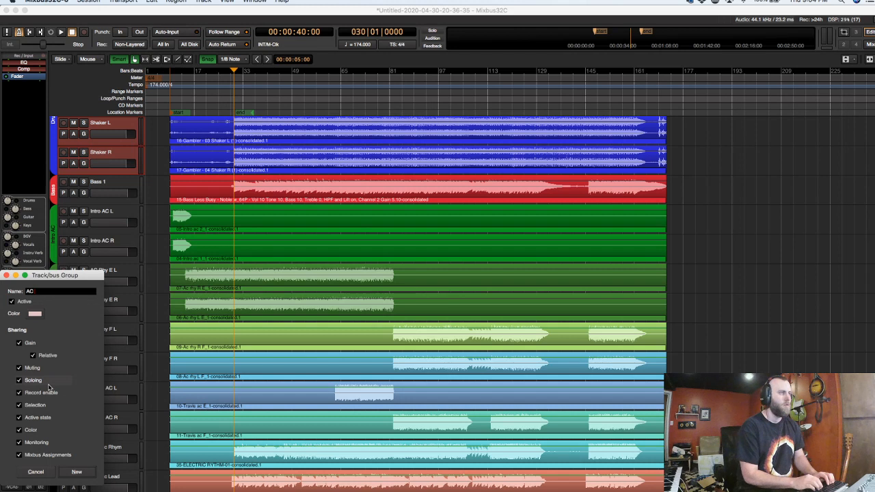
pyautogui.write('AC Rhy F')
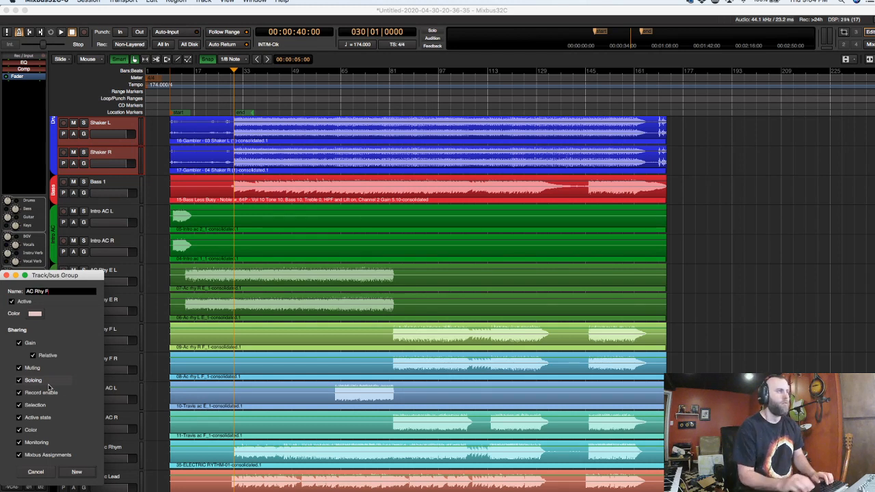
pyautogui.click(33, 314)
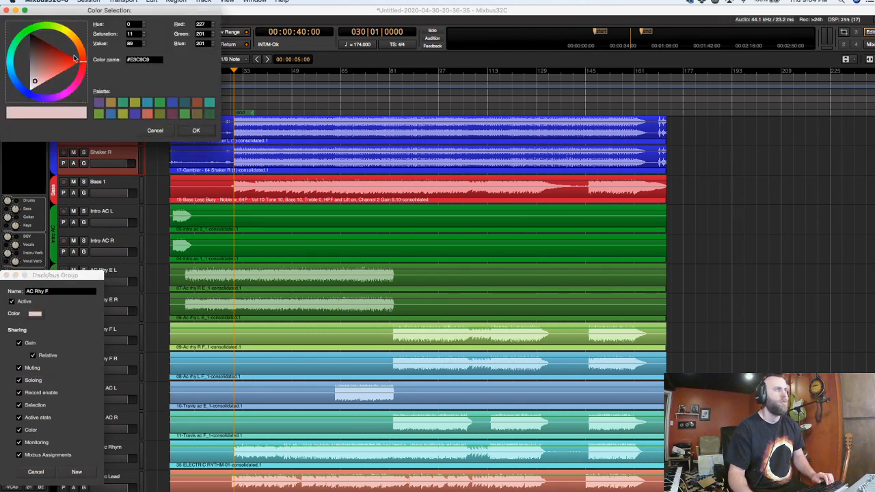
pyautogui.moveTo(81, 63); pyautogui.dragTo(39, 37)
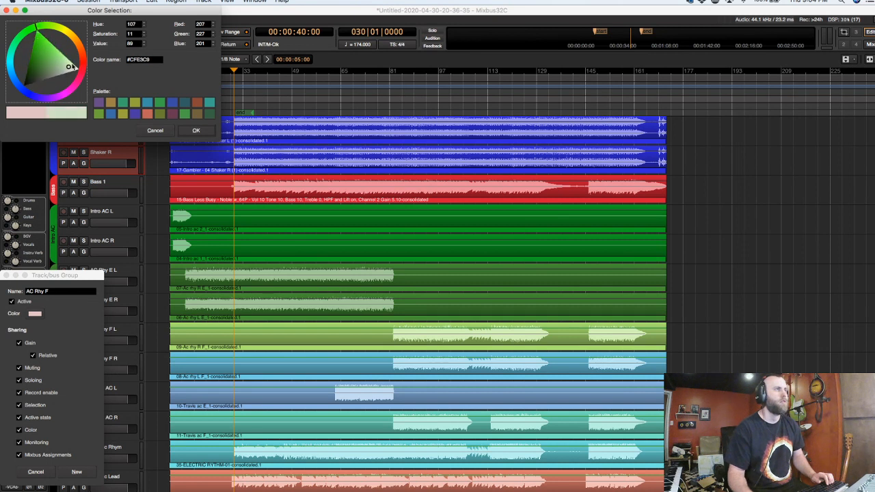
pyautogui.click(68, 66)
pyautogui.moveTo(68, 66); pyautogui.dragTo(42, 51)
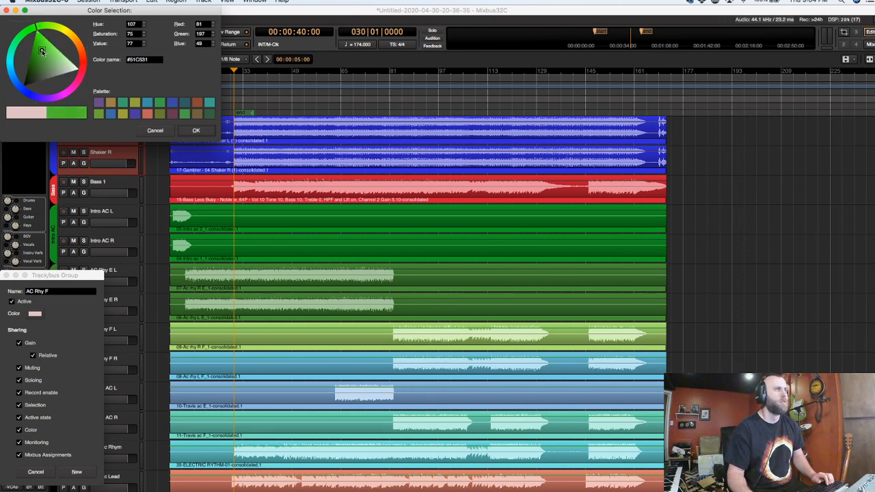
pyautogui.click(196, 131)
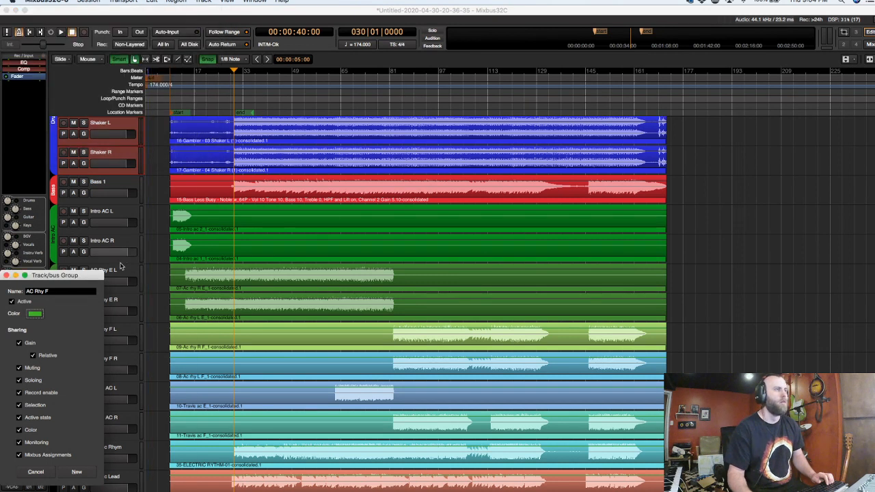
pyautogui.click(87, 471)
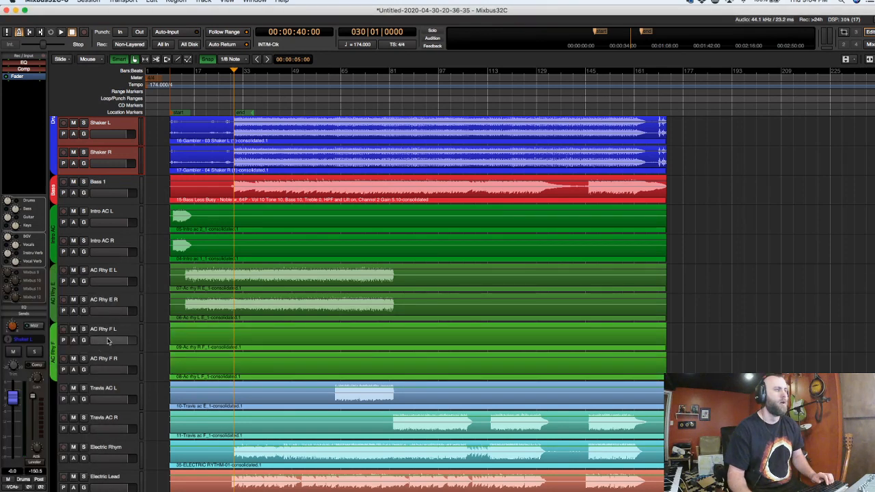
# Create a track group named Travis for the Travis AC L and Travis AC R tracks, coloured medium bluish green.
pyautogui.scroll(-3, 96, 321)
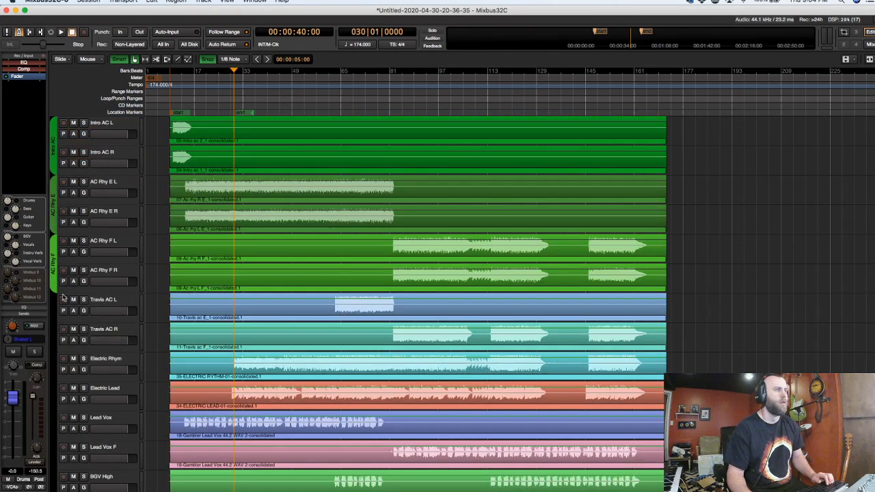
pyautogui.click(46, 354)
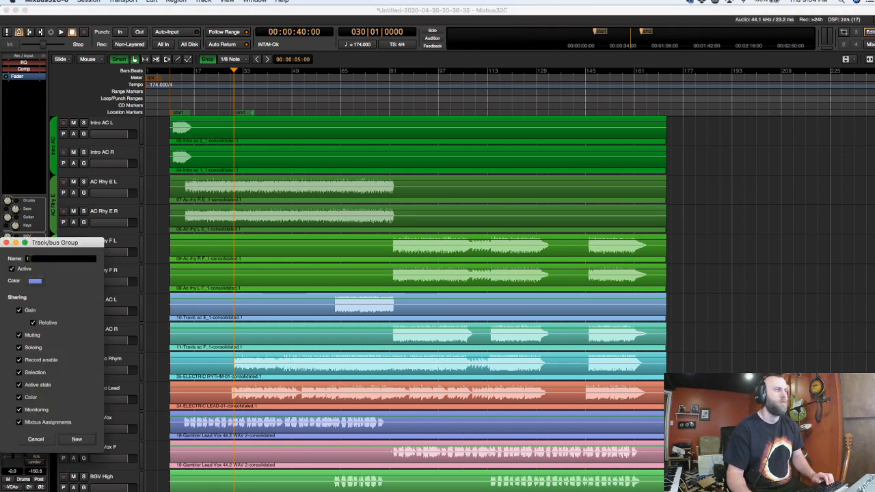
pyautogui.write('TR')
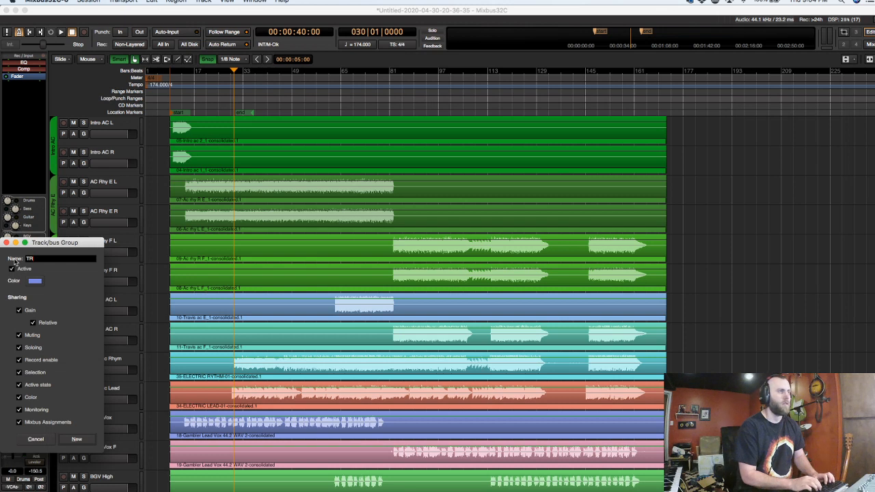
pyautogui.write('ravis')
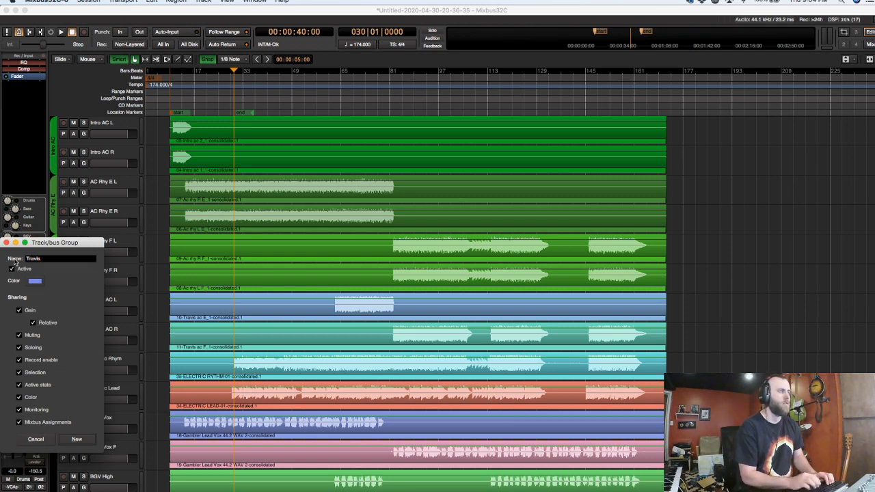
pyautogui.click(34, 281)
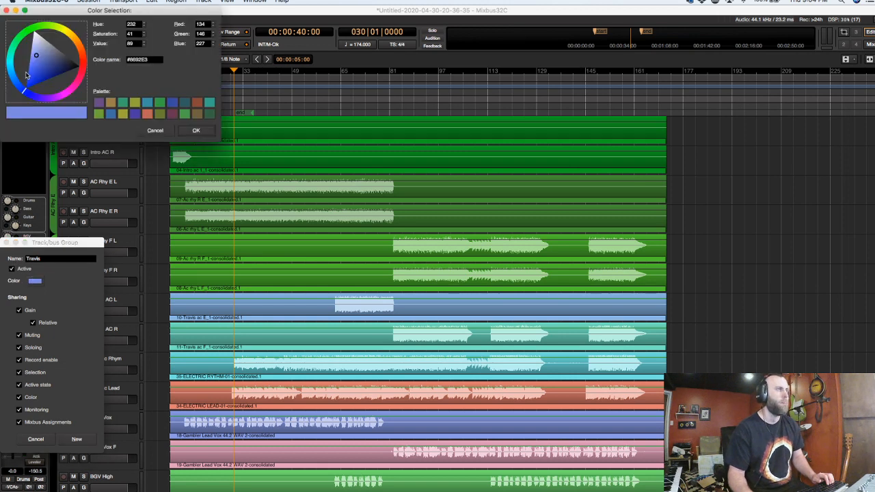
pyautogui.moveTo(24, 91)
pyautogui.mouseDown()
pyautogui.moveTo(18, 40)
pyautogui.moveTo(43, 56)
pyautogui.mouseUp()
pyautogui.click(48, 55)
pyautogui.click(186, 132)
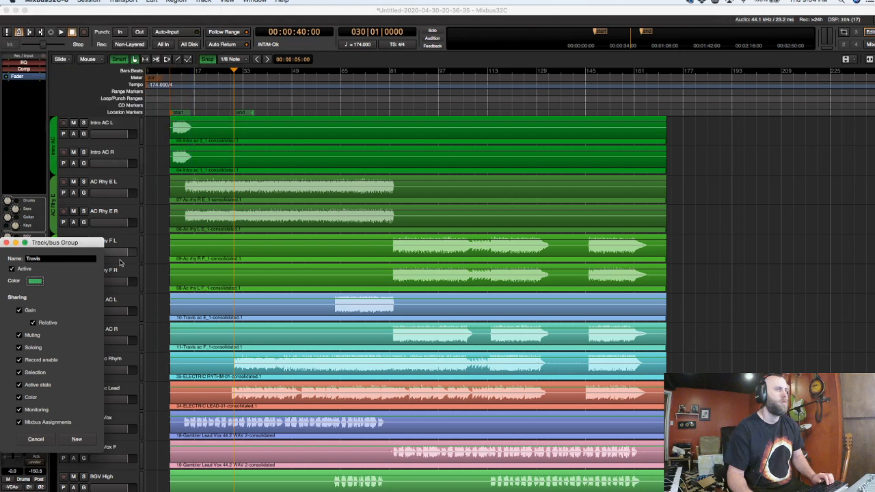
pyautogui.click(79, 438)
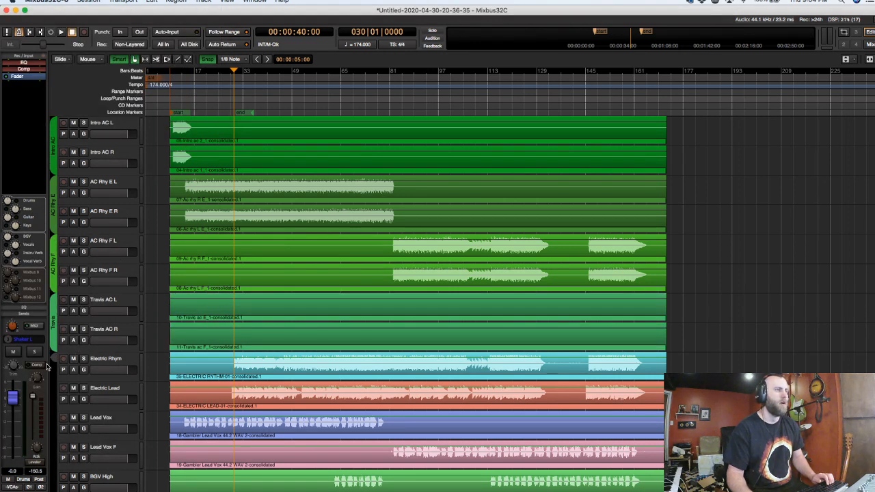
# Create a track group named with the guitarist's first name for Electric Rhym and Electric Lead, coloured dark teal green (#0E9356).
pyautogui.moveTo(42, 393); pyautogui.dragTo(41, 407)
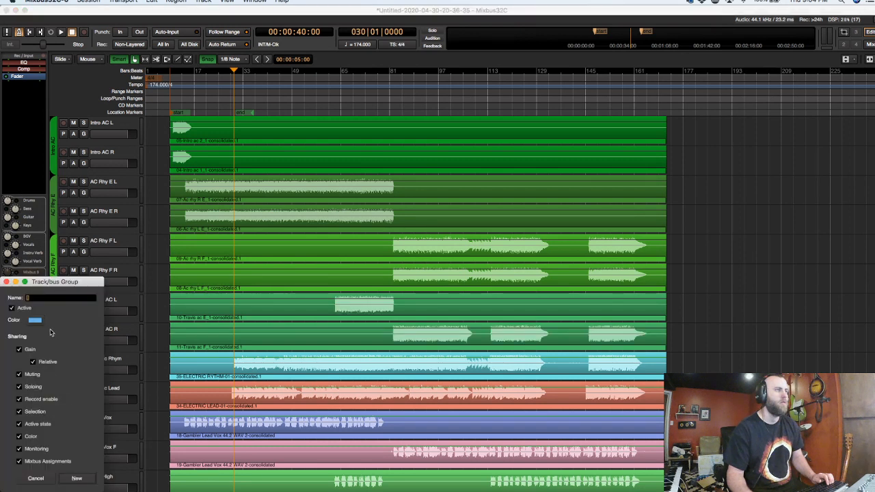
pyautogui.moveTo(30, 298); pyautogui.dragTo(18, 298)
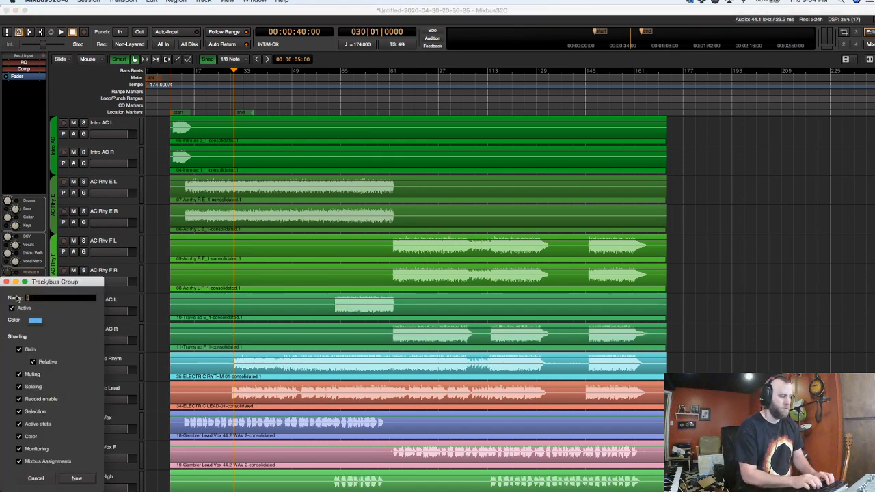
pyautogui.write('Johnny')
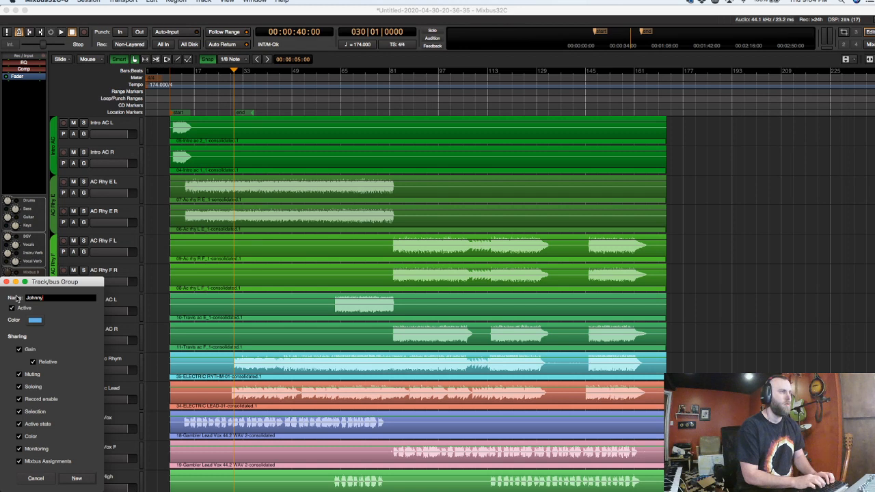
pyautogui.click(34, 320)
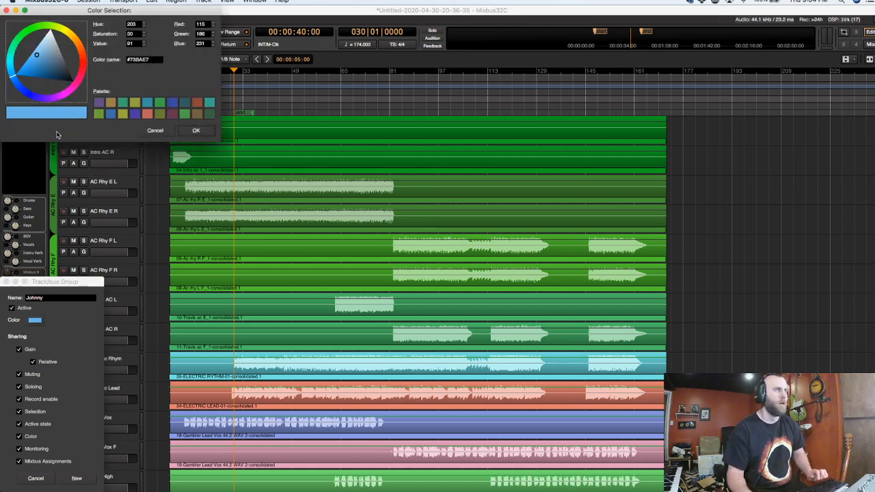
pyautogui.moveTo(11, 76)
pyautogui.mouseDown()
pyautogui.moveTo(16, 46)
pyautogui.moveTo(33, 66)
pyautogui.mouseUp()
pyautogui.click(35, 65)
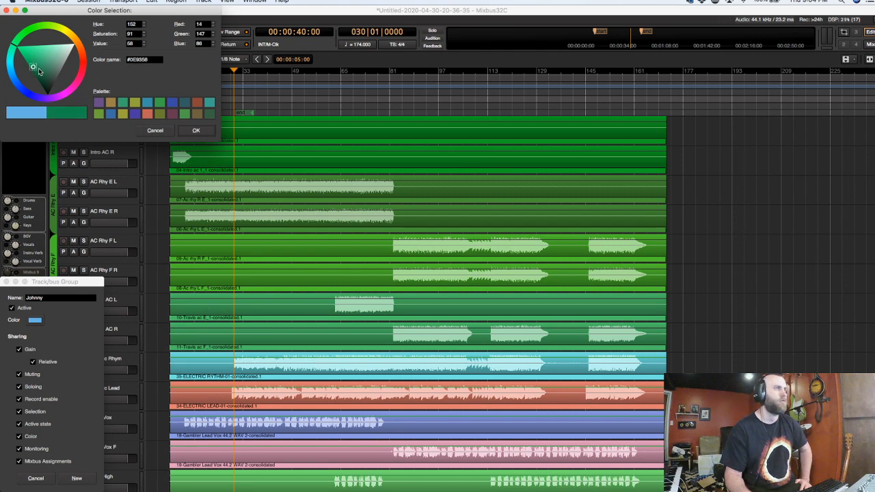
pyautogui.click(197, 130)
pyautogui.click(77, 478)
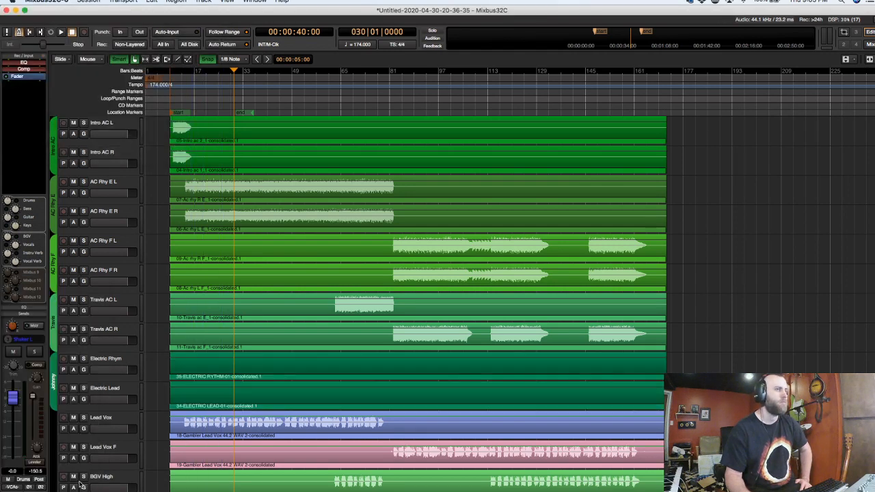
# Create a track group named Lead Vocal for the Lead Vox and Lead Vox F tracks, coloured yellow.
pyautogui.scroll(-3, 108, 348)
pyautogui.click(111, 330)
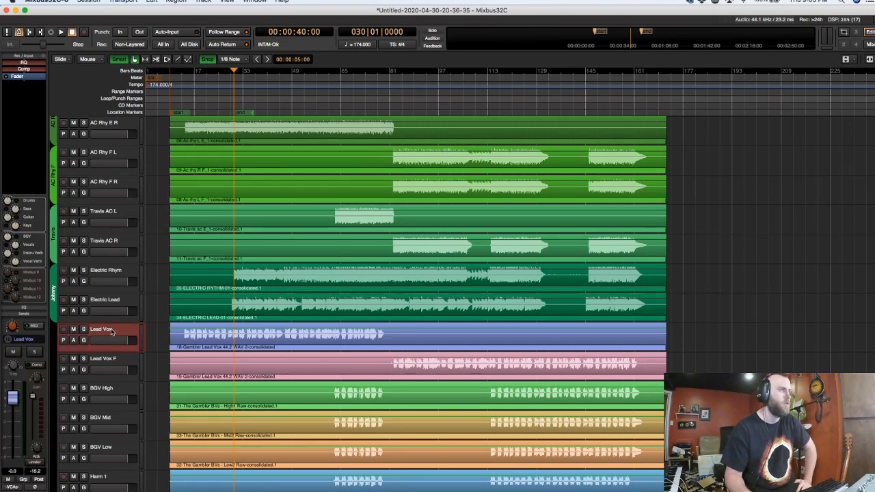
pyautogui.click(53, 342)
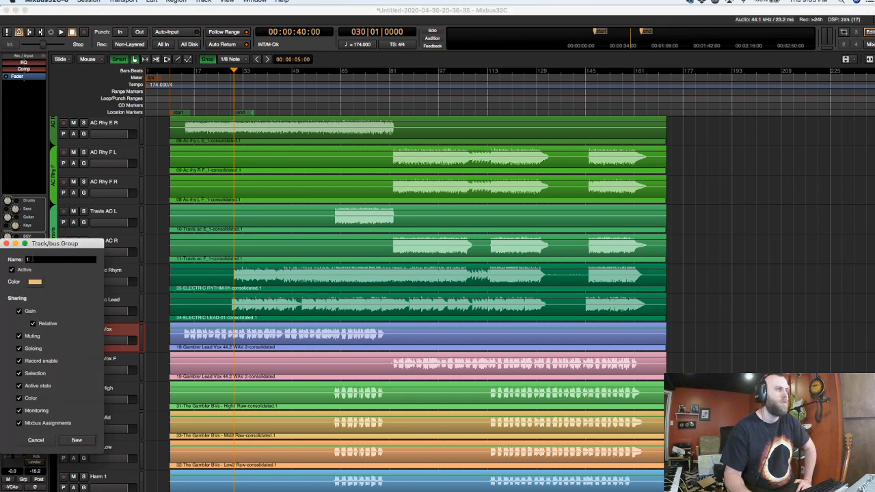
pyautogui.write('Lead Vocal')
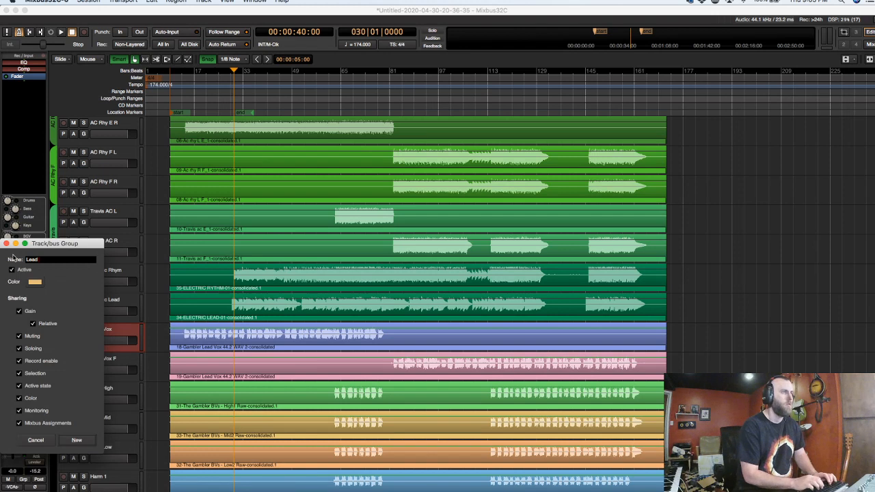
pyautogui.click(34, 282)
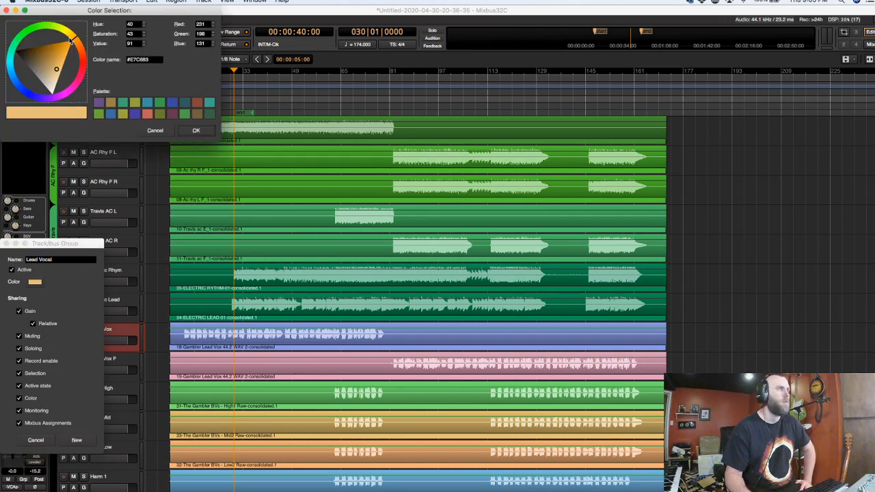
pyautogui.moveTo(74, 41); pyautogui.dragTo(61, 50)
pyautogui.click(196, 130)
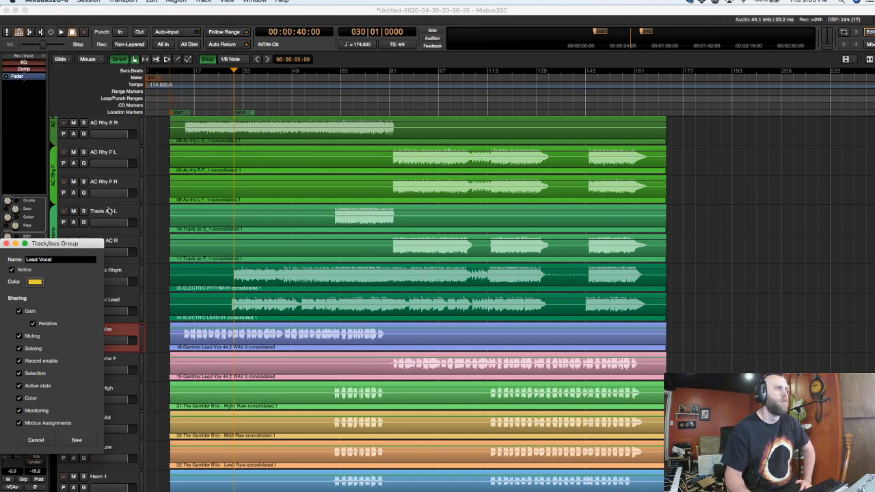
pyautogui.click(77, 440)
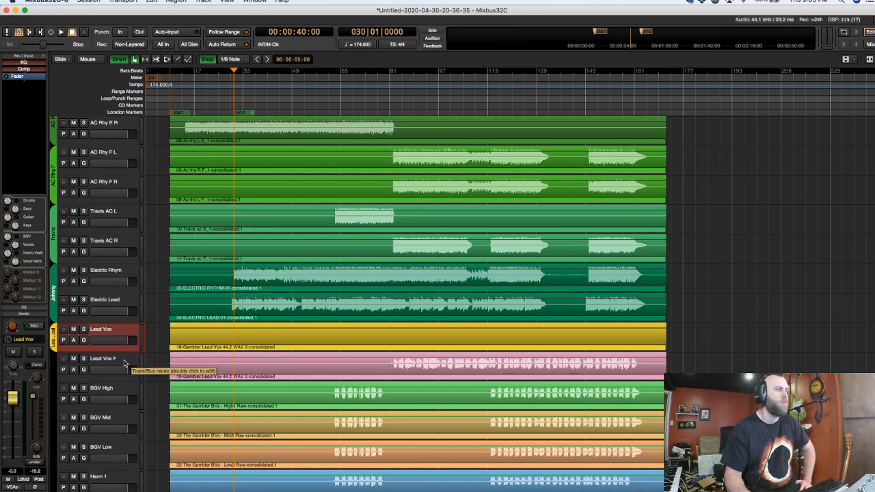
pyautogui.moveTo(52, 353); pyautogui.dragTo(50, 381)
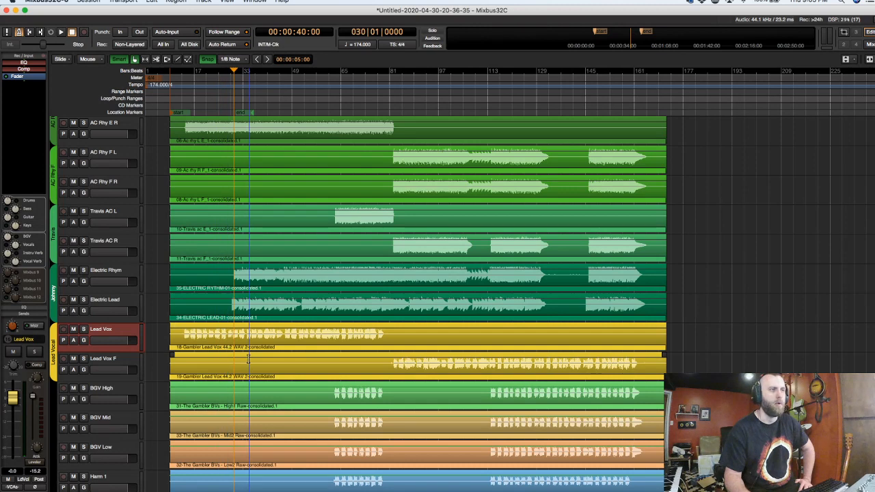
# Create a track group named BGV for all tracks from BGV High through Money Money, coloured dark purple (#841894).
pyautogui.scroll(-3, 116, 374)
pyautogui.scroll(-3, 113, 334)
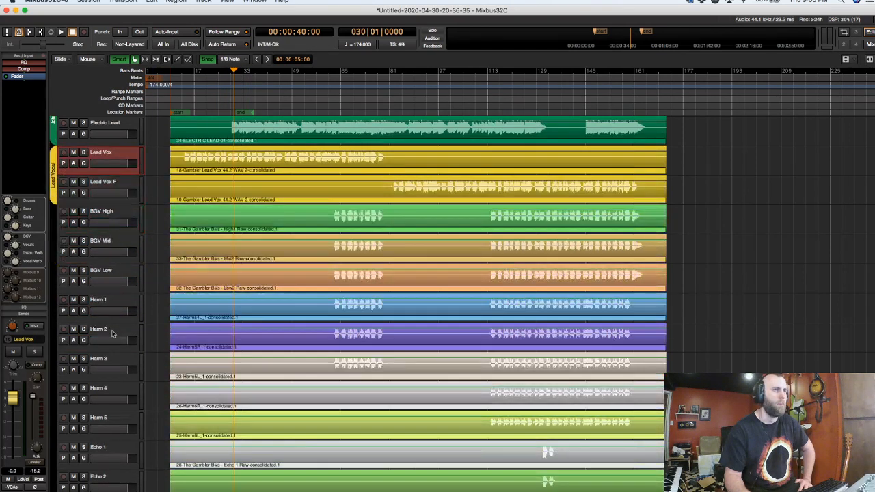
pyautogui.click(113, 214)
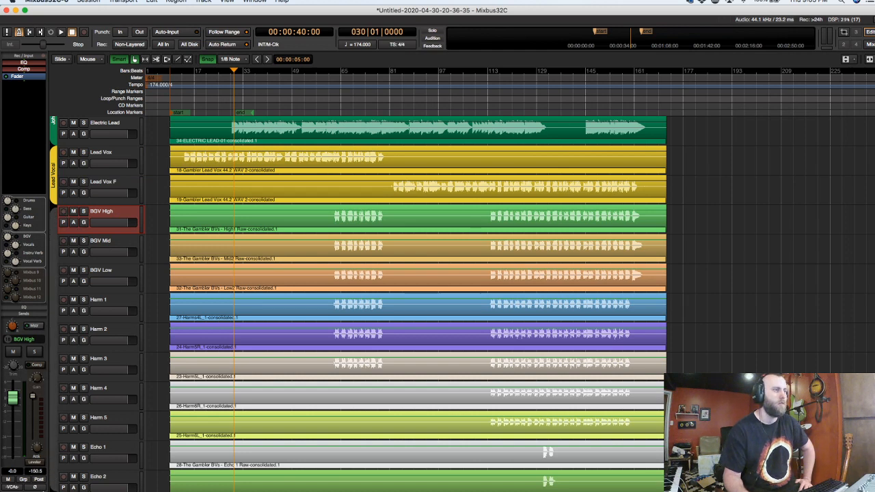
pyautogui.moveTo(53, 214); pyautogui.dragTo(53, 490)
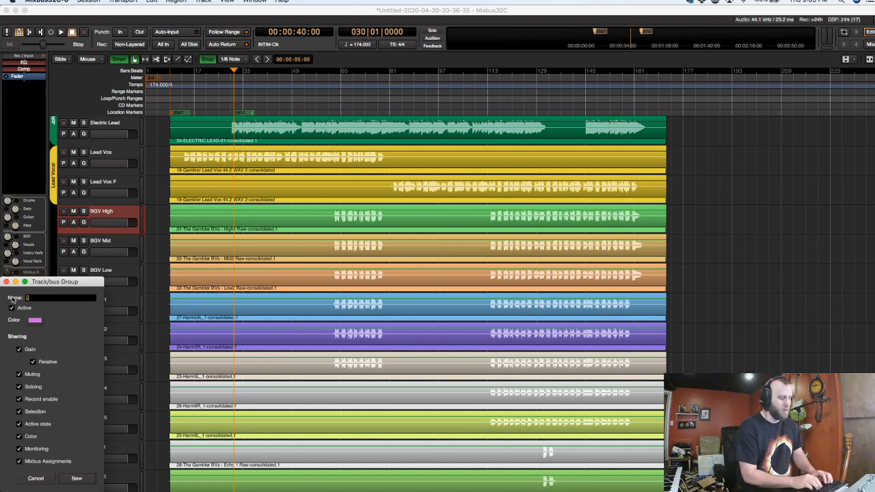
pyautogui.write('B')
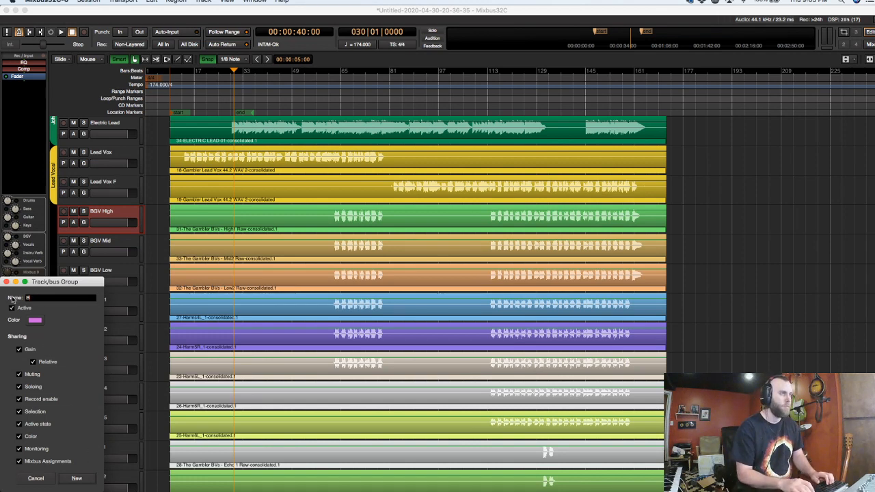
pyautogui.write('NGVGV')
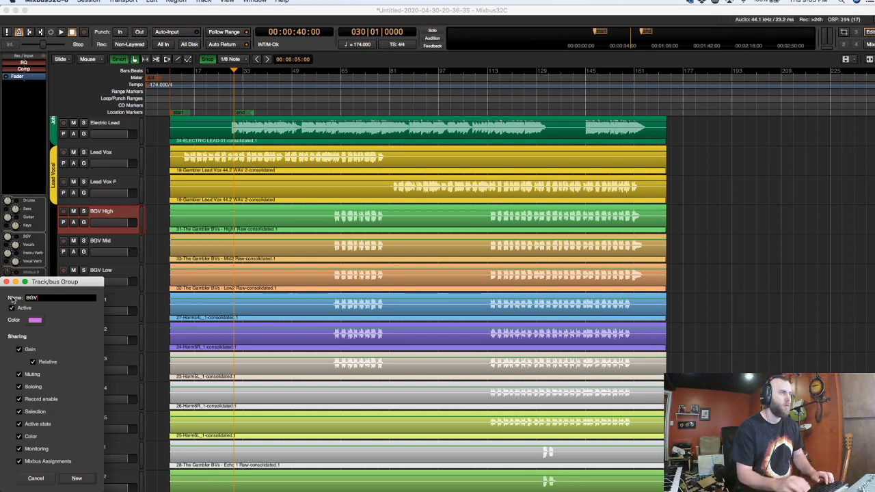
pyautogui.click(36, 321)
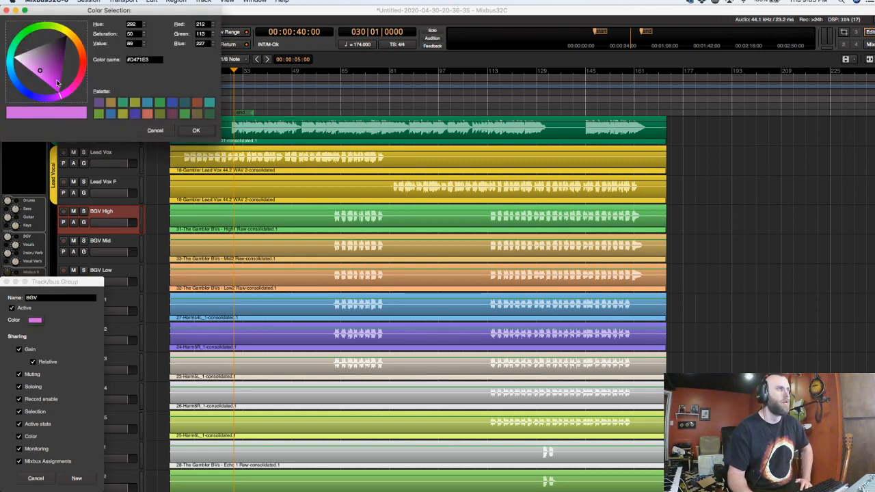
pyautogui.moveTo(43, 76); pyautogui.dragTo(60, 70)
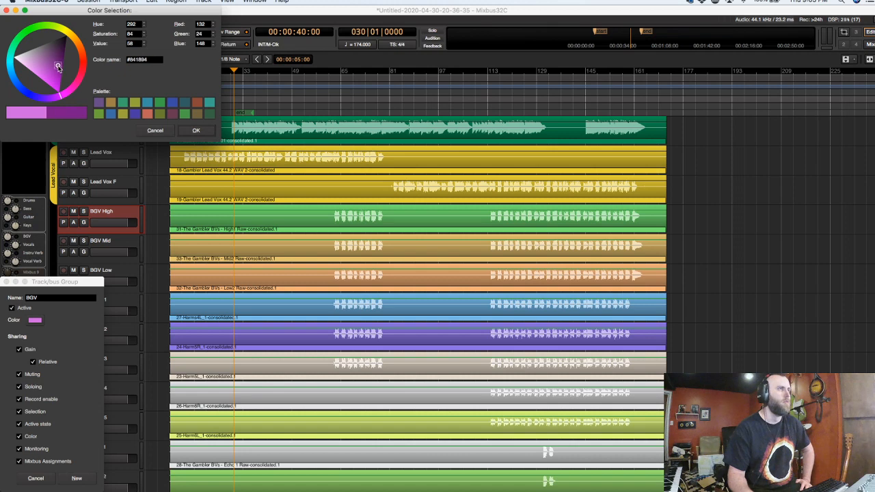
pyautogui.click(195, 130)
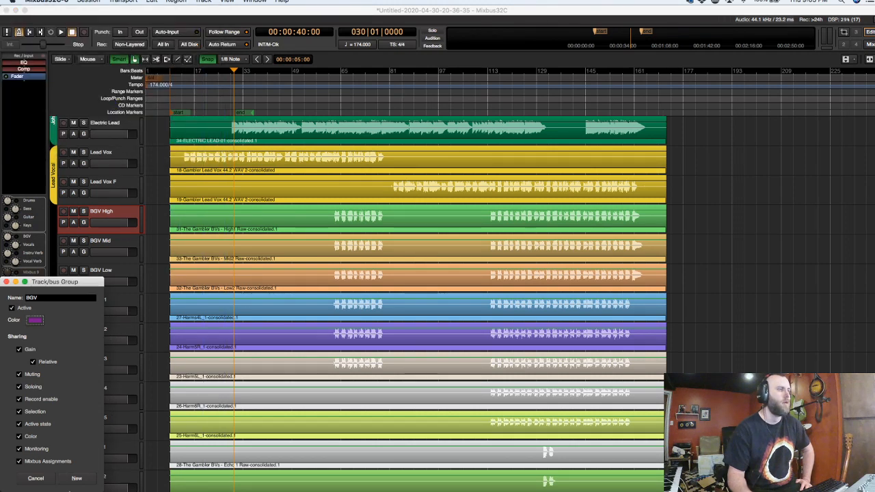
pyautogui.click(77, 477)
pyautogui.scroll(-5, 117, 358)
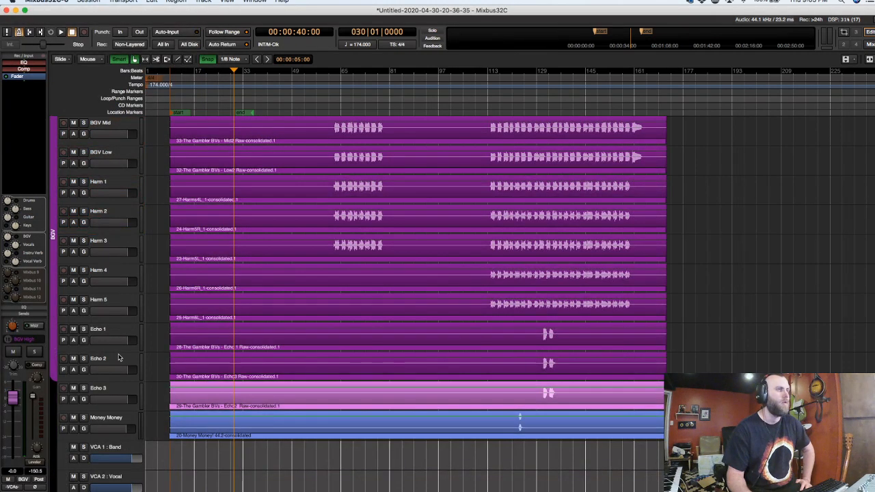
pyautogui.moveTo(52, 350); pyautogui.dragTo(45, 404)
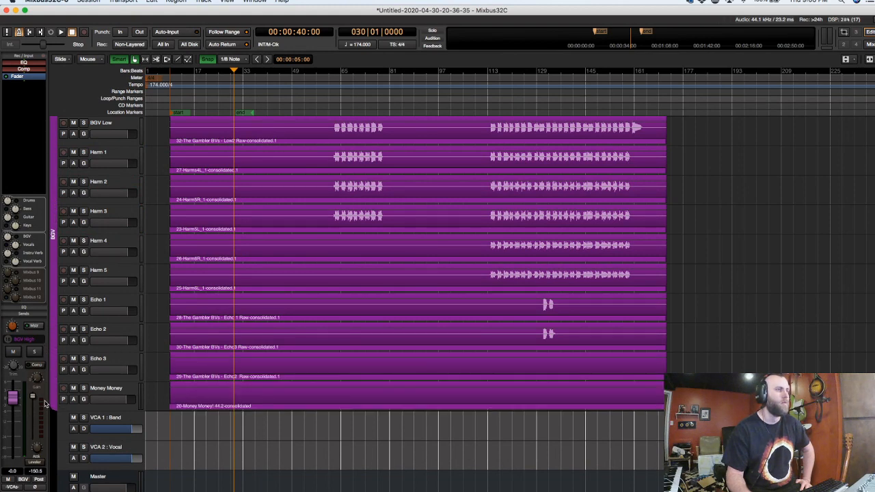
# Review the grouped and coloured tracks from the drums through the background vocals.
pyautogui.scroll(15, 99, 360)
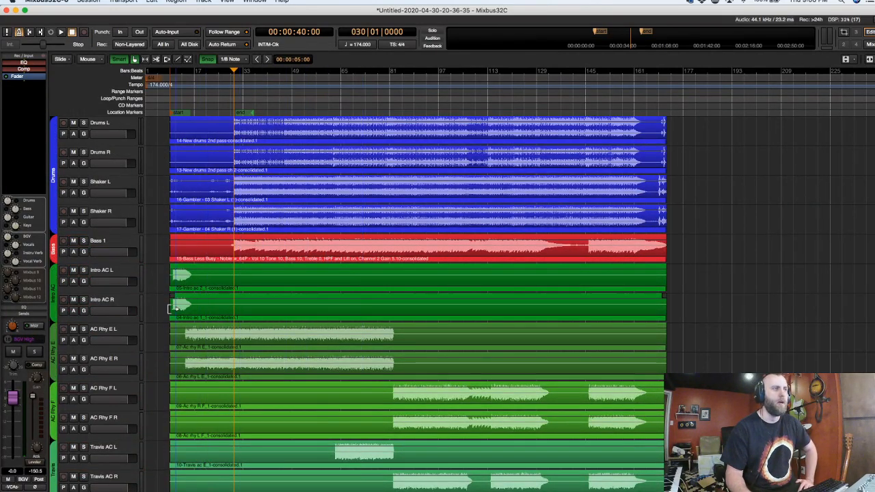
pyautogui.scroll(-1, 124, 317)
pyautogui.scroll(-5, 124, 318)
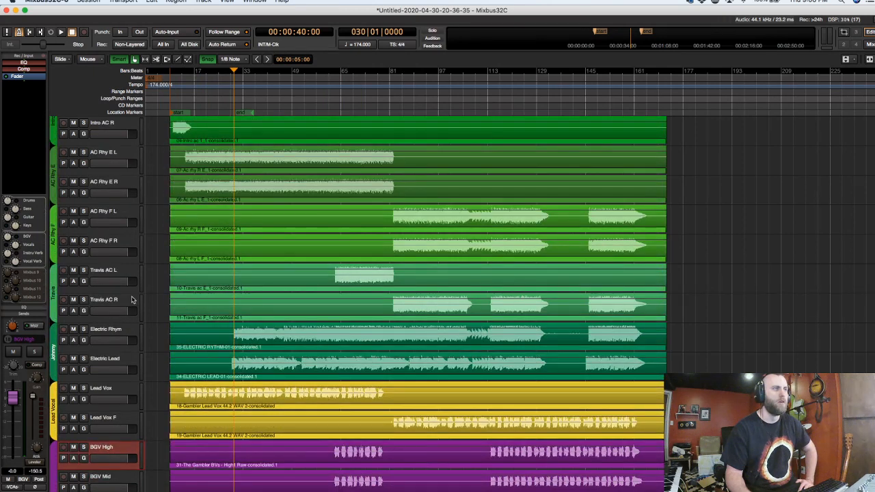
pyautogui.scroll(-4, 121, 332)
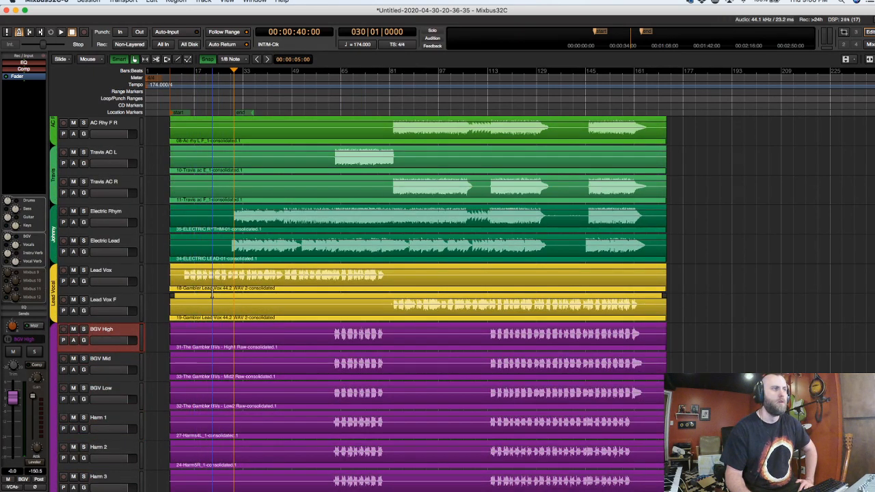
pyautogui.scroll(-11, 125, 346)
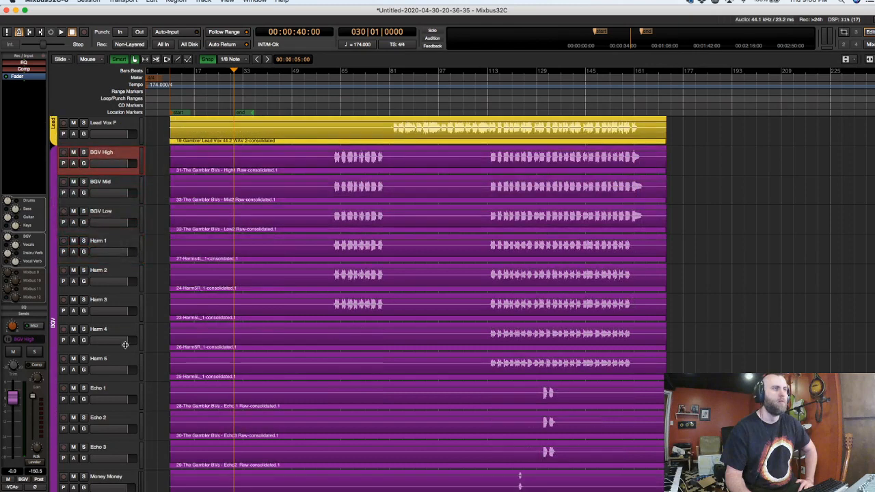
pyautogui.scroll(6, 125, 348)
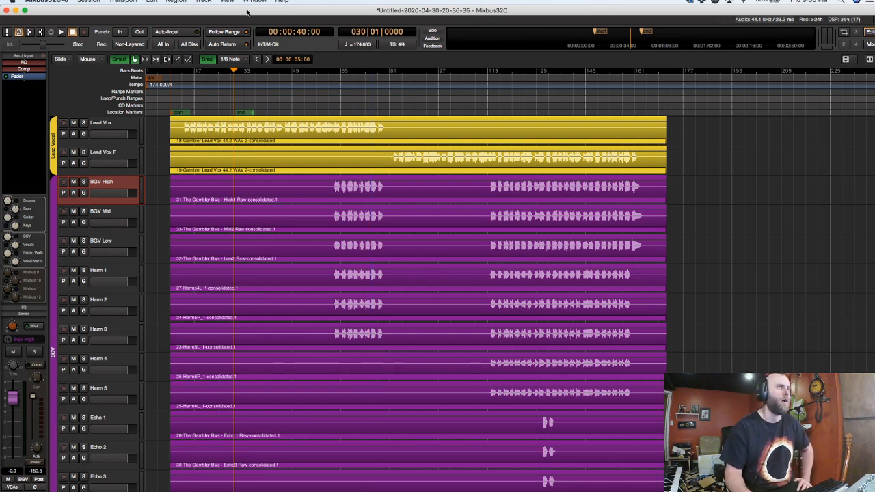
# Name the session The Gambler Mix and save it.
pyautogui.click(103, 3)
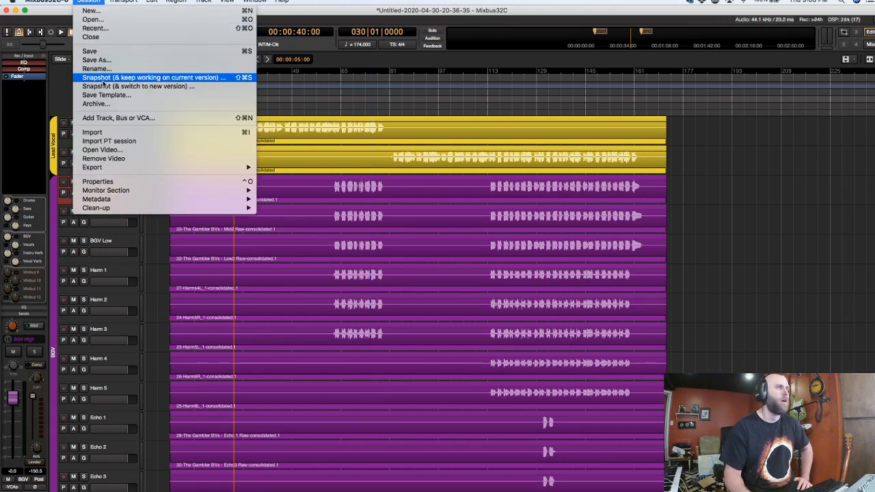
pyautogui.click(97, 52)
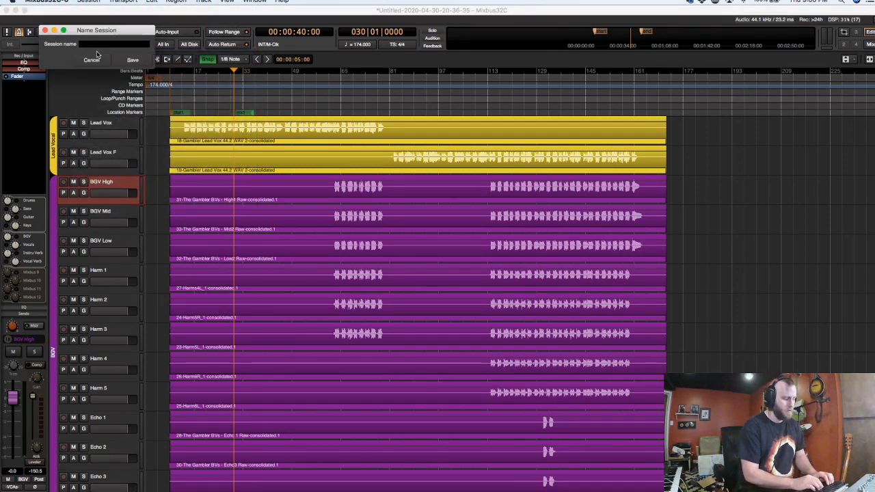
pyautogui.write('The Gambler Mix')
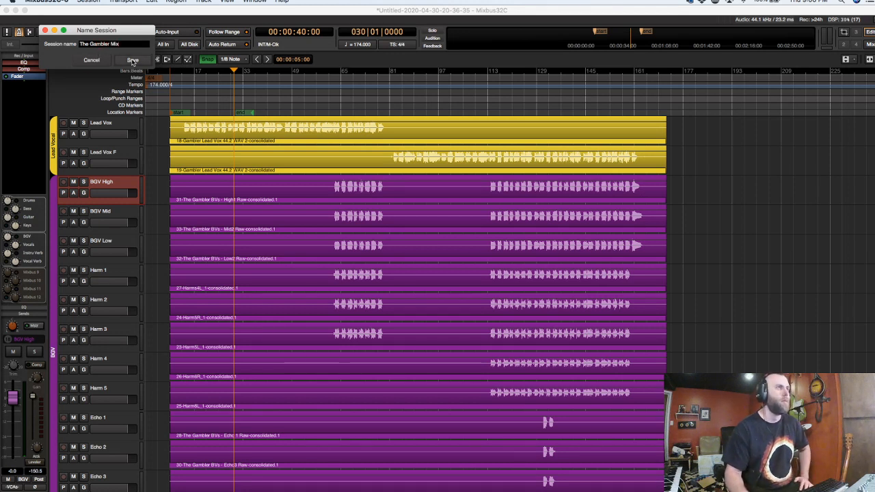
pyautogui.click(133, 60)
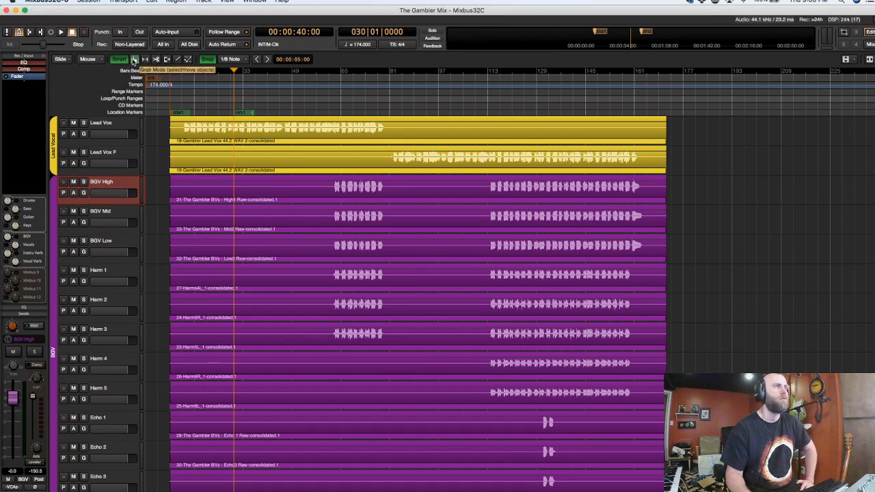
pyautogui.click(81, 2)
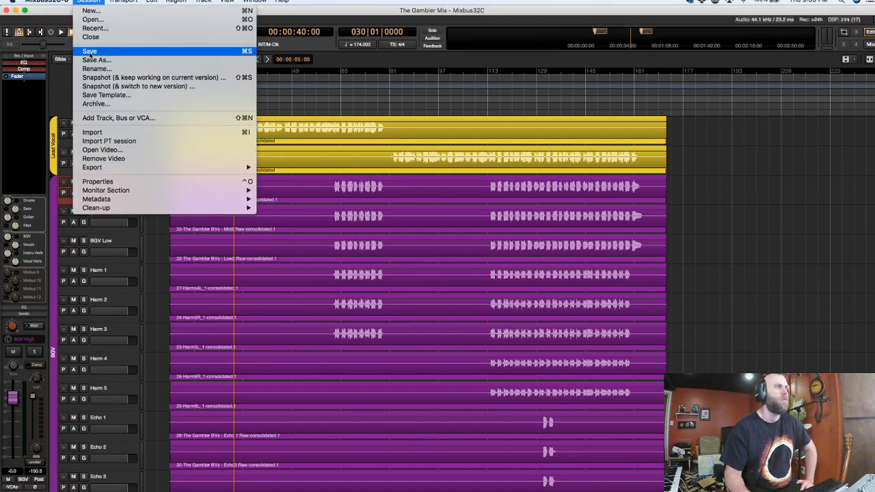
pyautogui.click(91, 53)
# Move the session's end marker to the end of the audio regions.
pyautogui.scroll(10, 133, 160)
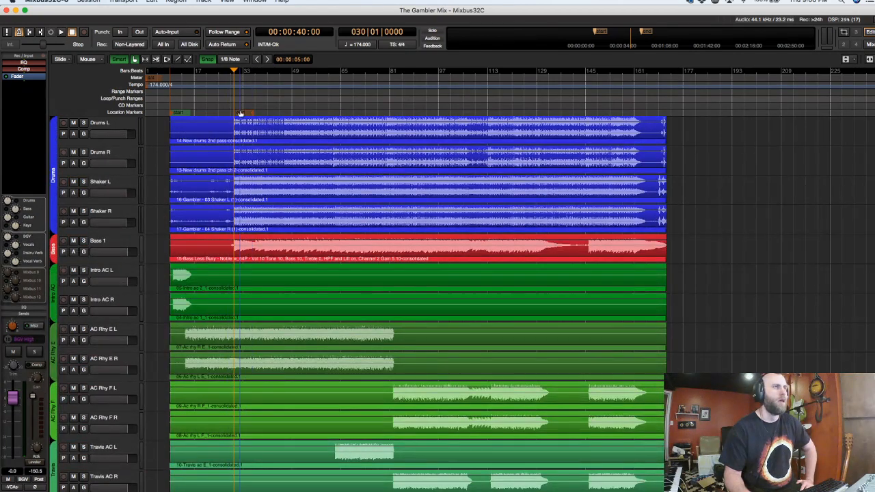
pyautogui.moveTo(240, 113); pyautogui.dragTo(656, 119)
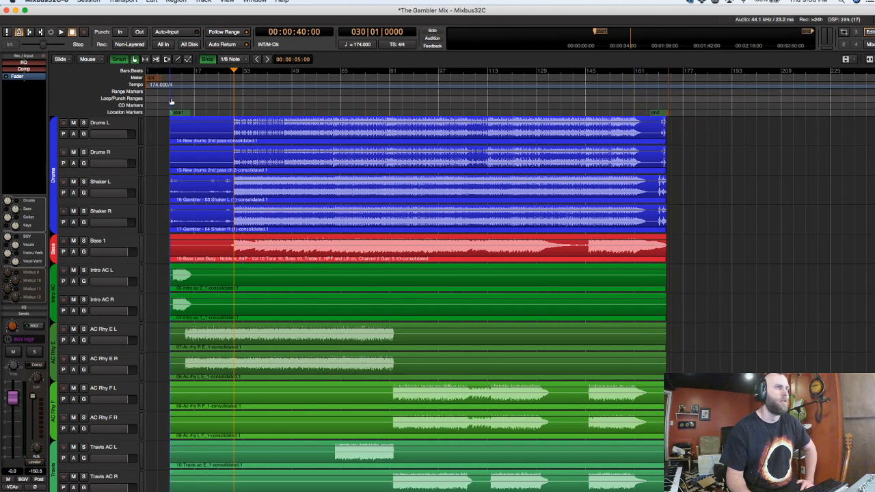
# Place the playhead on the start marker at bar 9 and play the session from there.
pyautogui.scroll(4, 171, 97)
pyautogui.scroll(1, 169, 96)
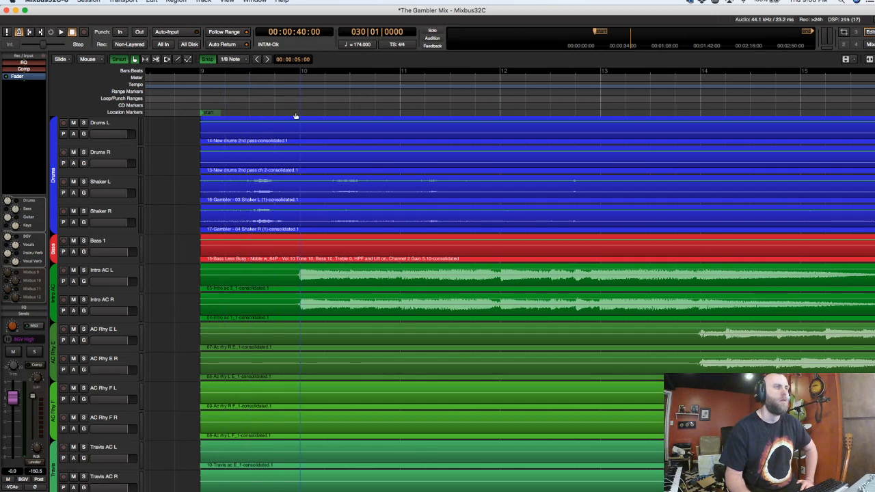
pyautogui.click(200, 102)
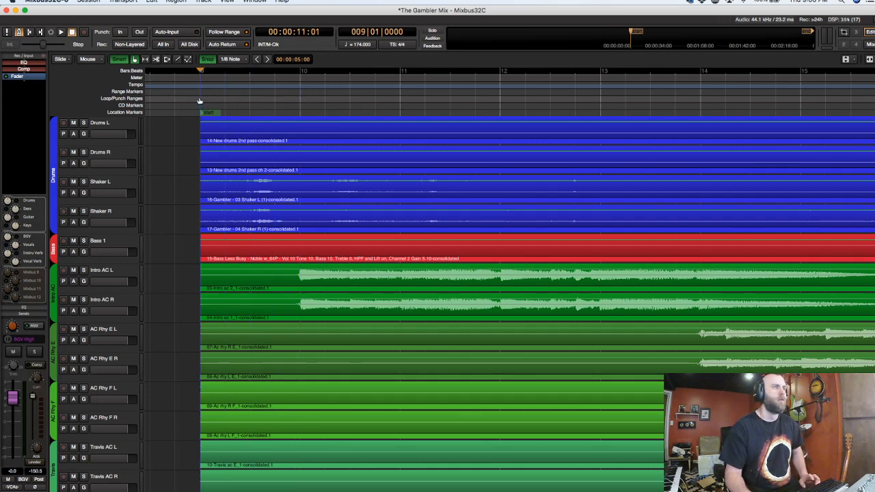
pyautogui.press('space')
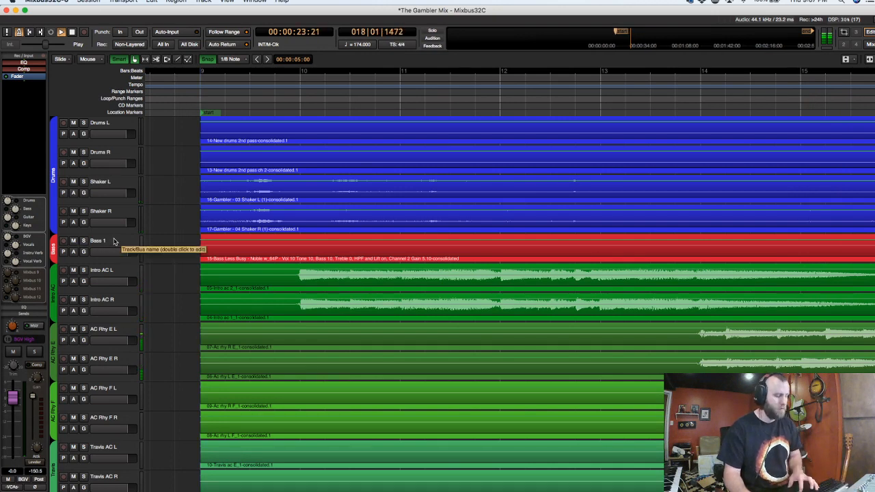
# Switch to the mixer during playback and widen the mixbus area so the strips from Drums through Mixbus 12 fit.
pyautogui.hotkey('alt', 'm')
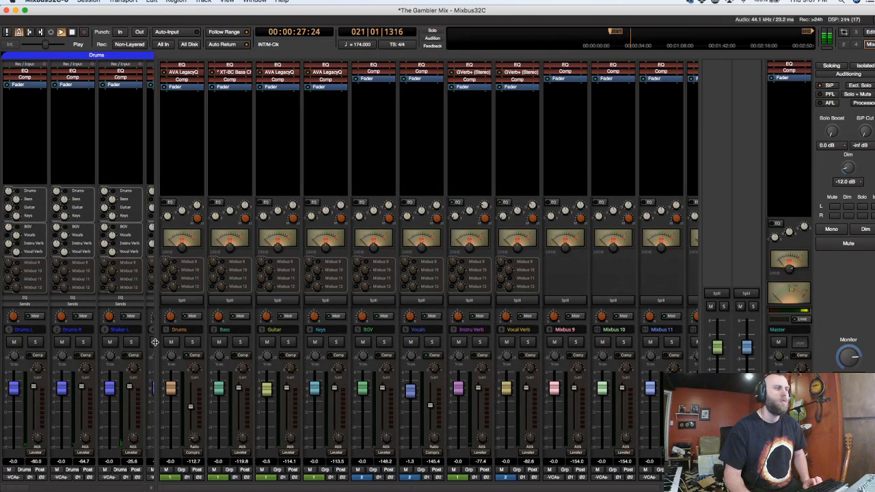
pyautogui.hscroll(3, 155, 342)
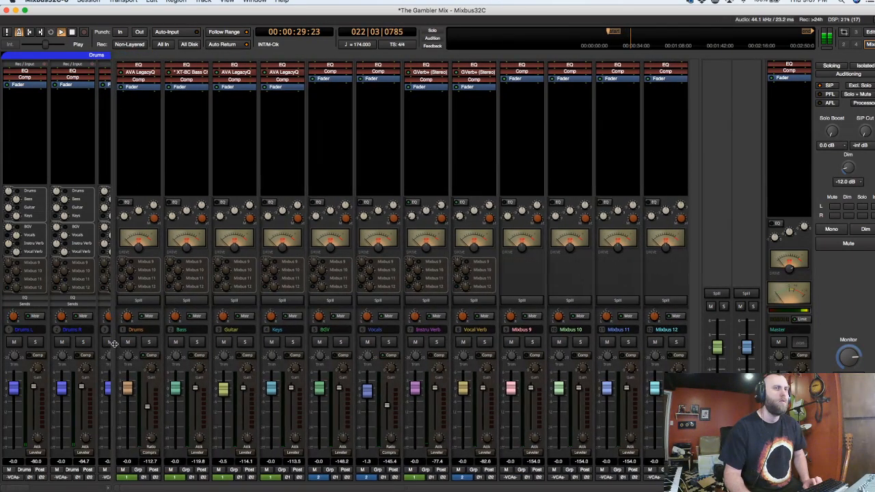
pyautogui.hscroll(-1, 115, 343)
pyautogui.hscroll(1, 117, 344)
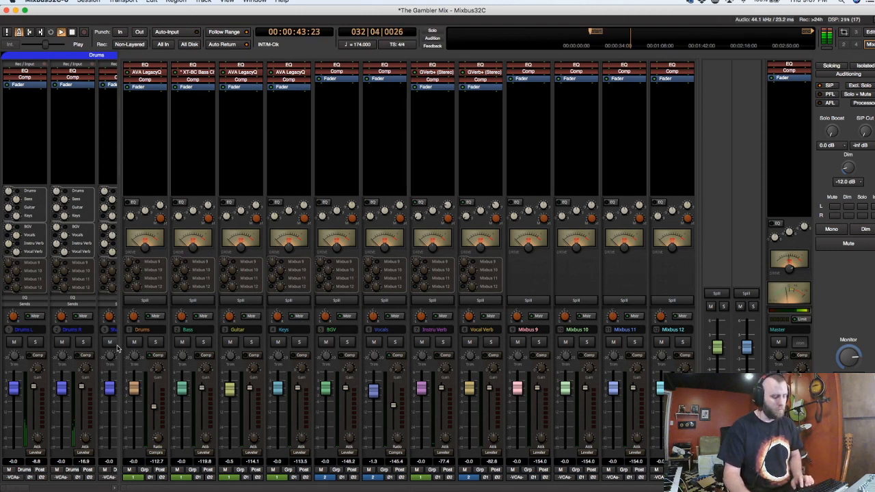
# Stop playback and, back in the mixer, narrow the mixbus area to four strips so the channel strips through AC Rhy F fit.
pyautogui.hotkey('alt', 'm')
pyautogui.press('space')
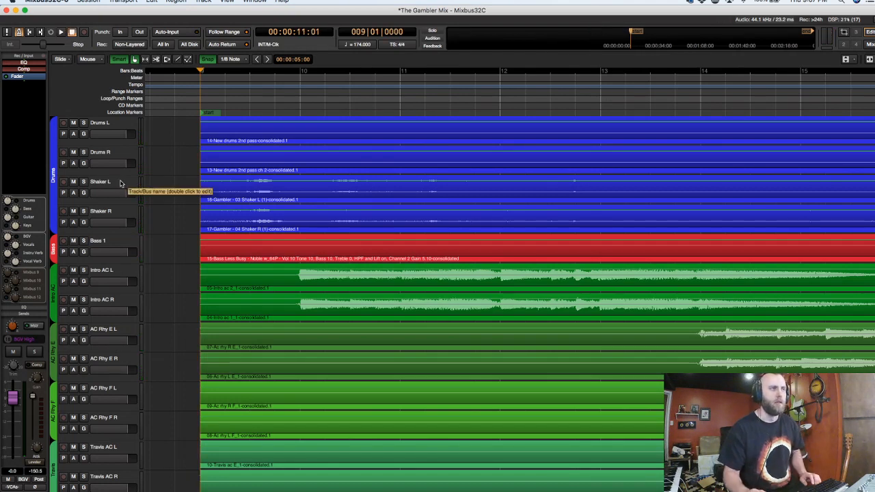
pyautogui.hotkey('alt', 'm')
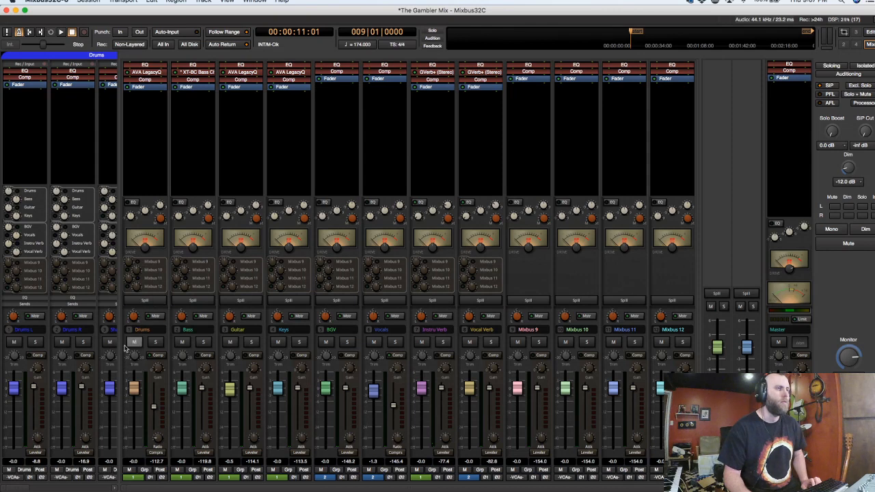
pyautogui.moveTo(118, 346); pyautogui.dragTo(504, 333)
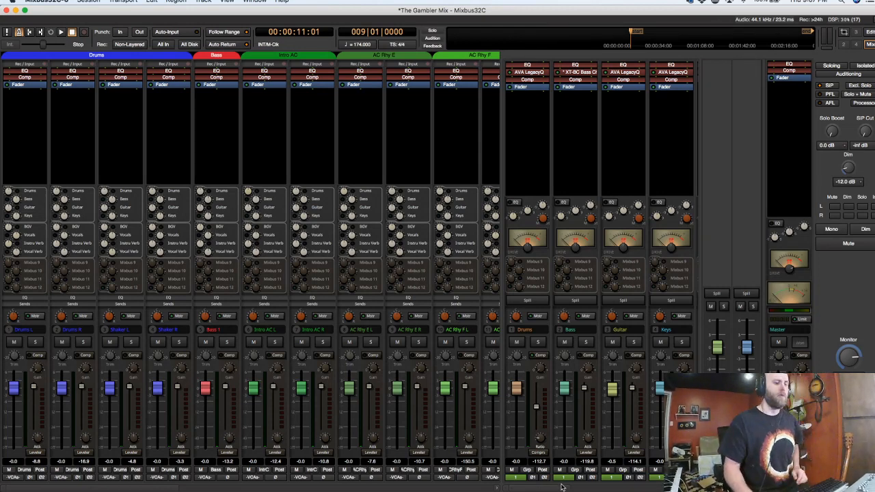
# Examine the channel strips of the Drums, Bass, Intro AC, AC Rhy and Travis groups and their mixbus sends.
pyautogui.press('Right')
pyautogui.press('Right')
pyautogui.press('Right')
pyautogui.press('Right')
pyautogui.press('Left')
pyautogui.press('Left')
pyautogui.press('Left')
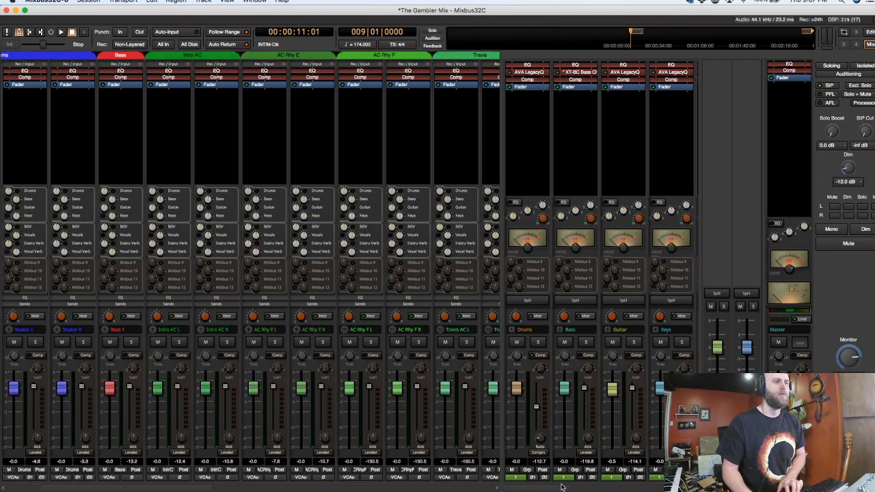
pyautogui.press('Right')
pyautogui.press('Right')
pyautogui.press('Left')
pyautogui.press('Left')
pyautogui.press('Left')
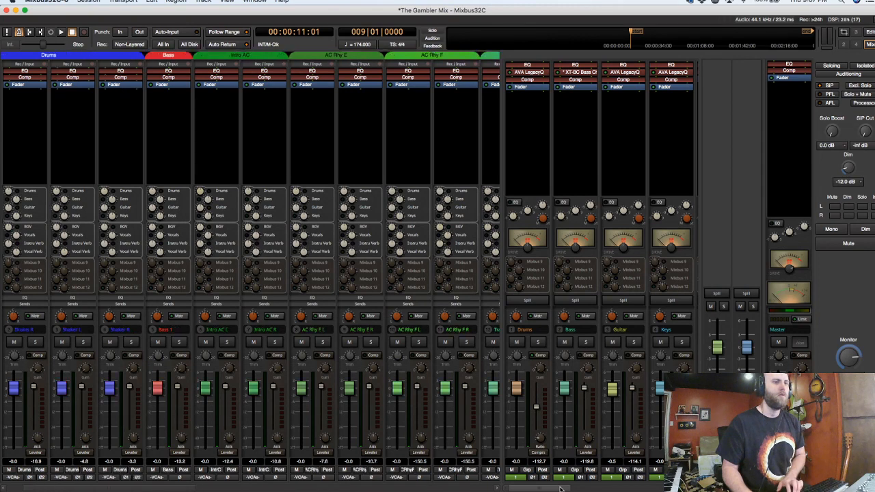
pyautogui.moveTo(560, 489); pyautogui.dragTo(536, 490)
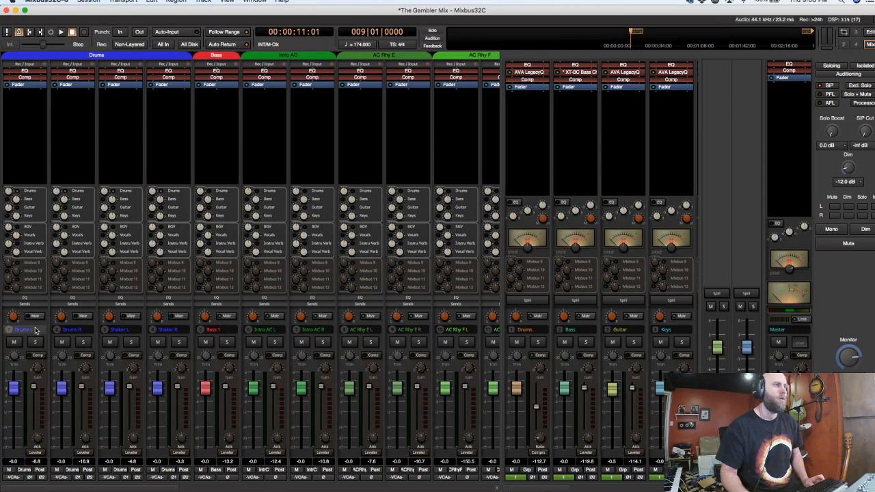
# Audition the Drums mixbus soloed with the song playing from around bar 42, and clear its solo after stopping.
pyautogui.click(540, 342)
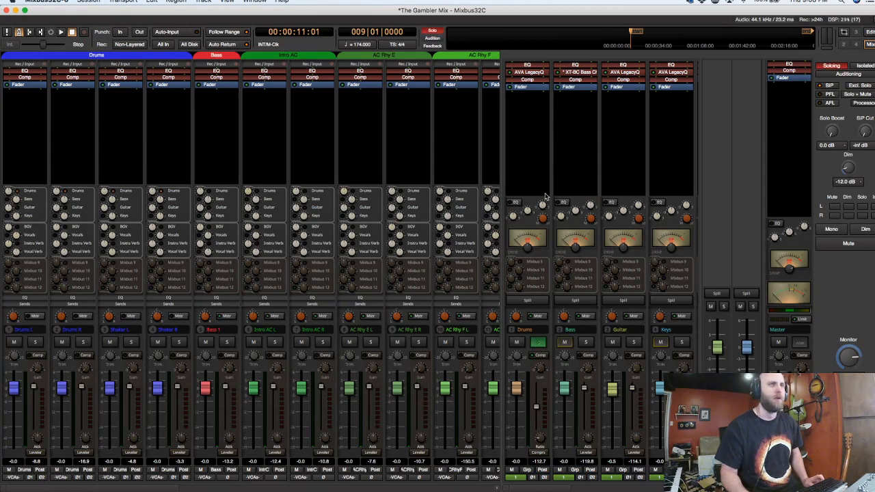
pyautogui.press('space')
pyautogui.click(689, 35)
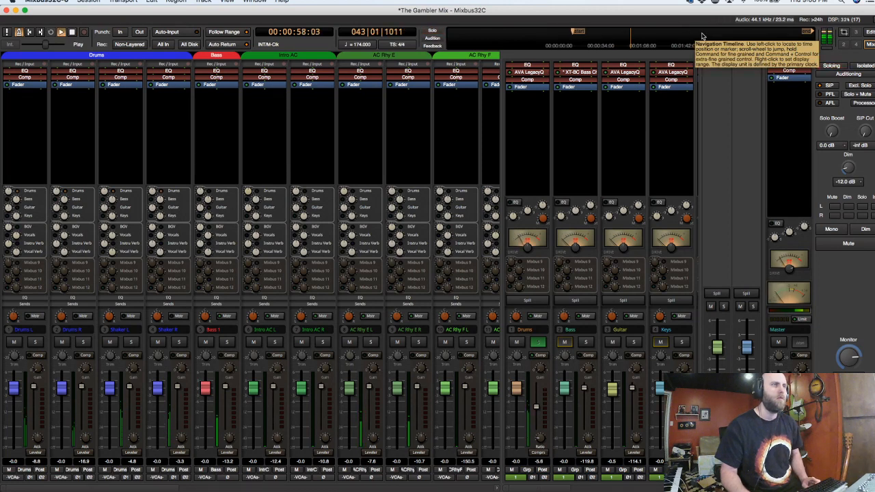
pyautogui.press('space')
pyautogui.click(540, 342)
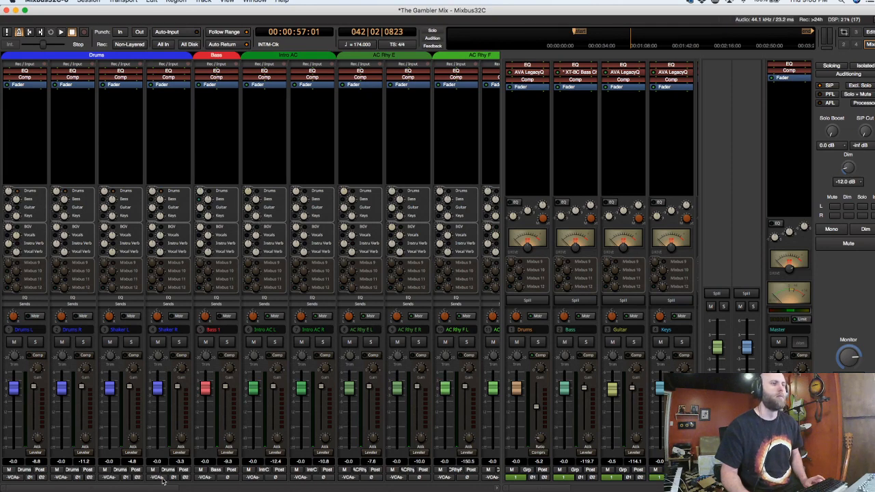
# Rename the Keys mixbus to Electric.
pyautogui.moveTo(160, 488); pyautogui.dragTo(216, 489)
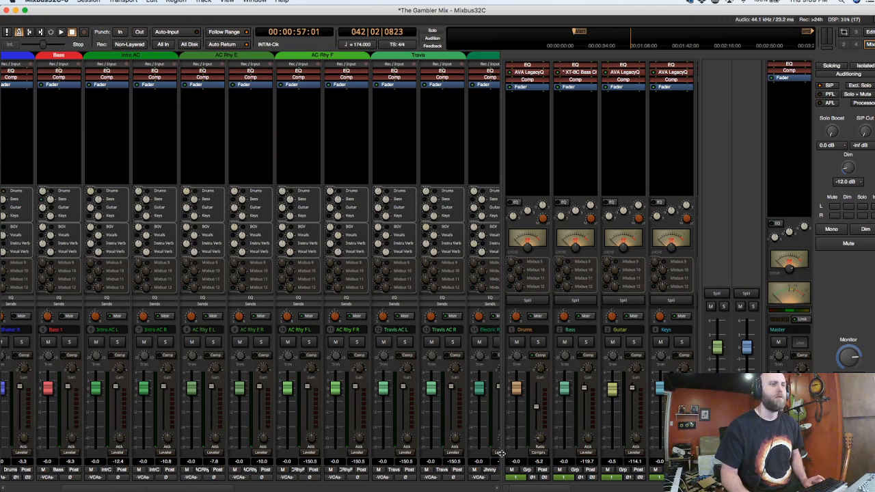
pyautogui.moveTo(501, 453); pyautogui.dragTo(502, 453)
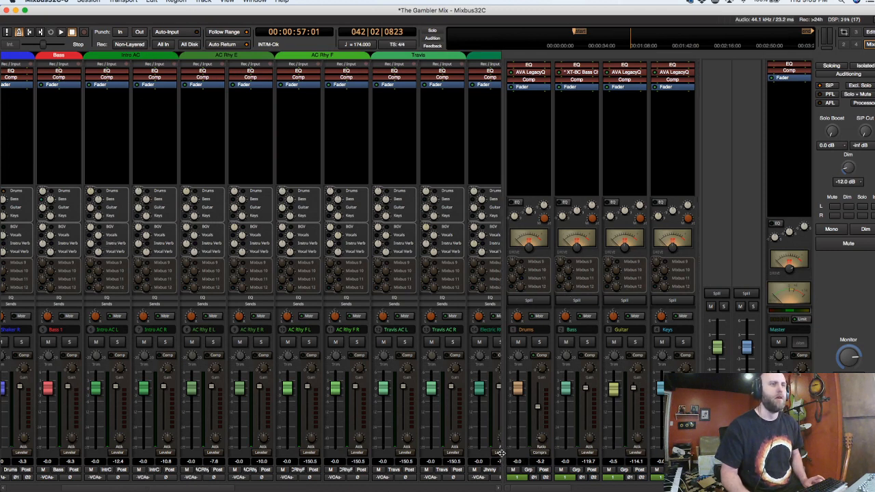
pyautogui.click(683, 334)
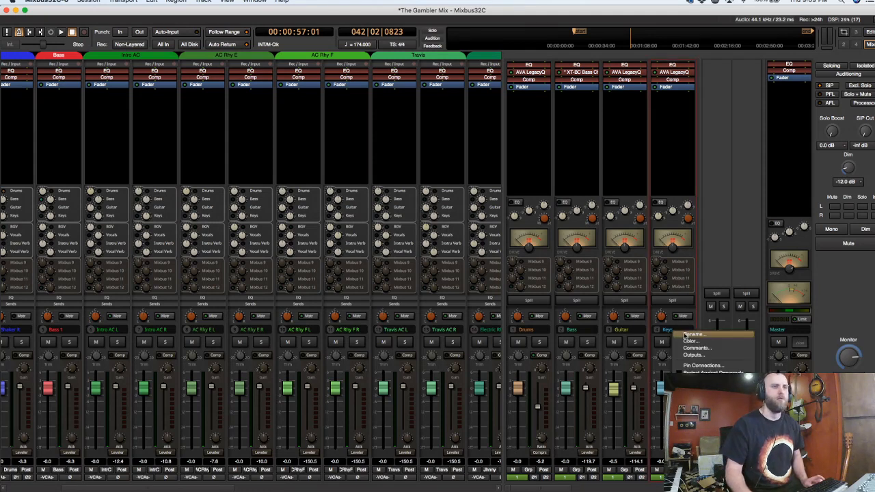
pyautogui.click(690, 335)
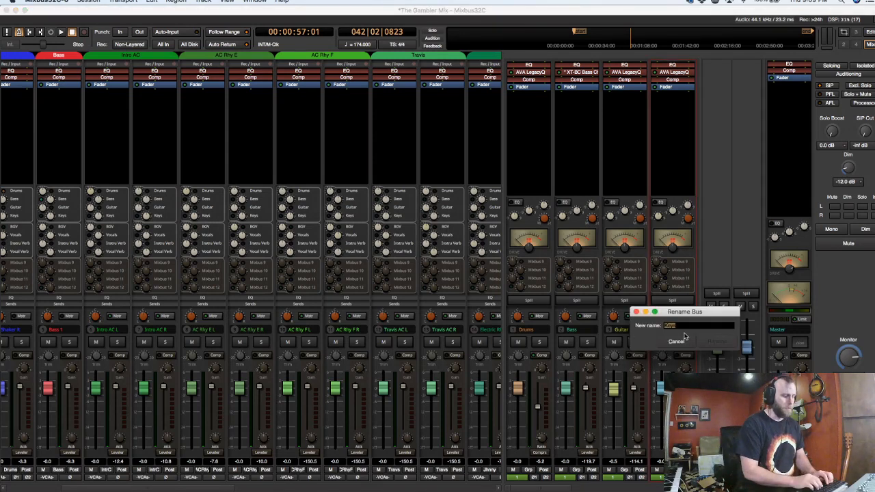
pyautogui.write('Electric')
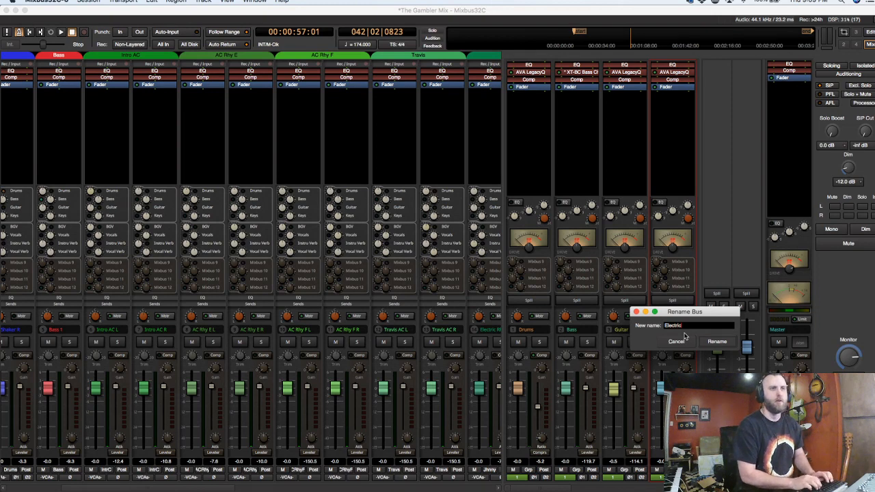
pyautogui.press('Return')
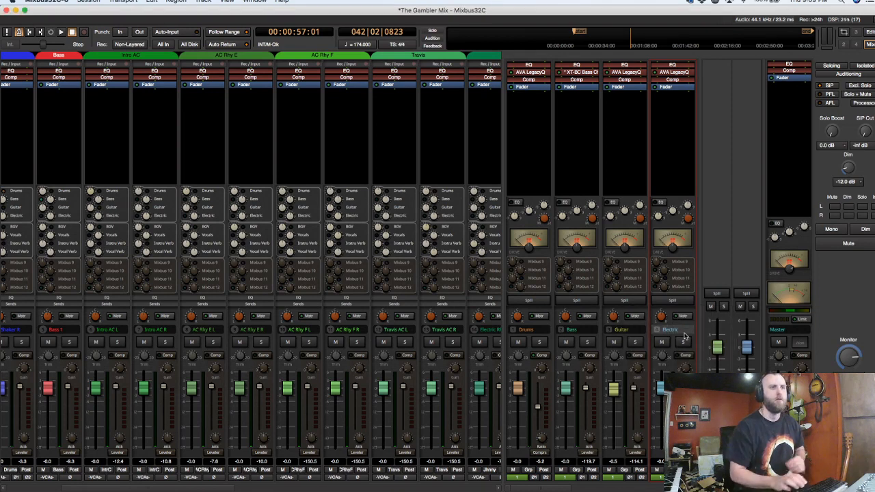
# Rename the Guitar mixbus to Acoustic.
pyautogui.click(634, 333)
pyautogui.click(650, 339)
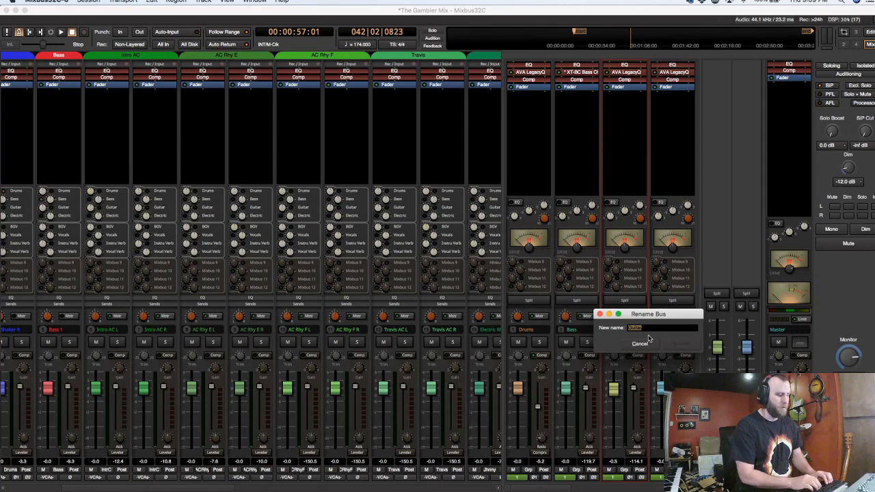
pyautogui.write('Acoustic')
pyautogui.press('Return')
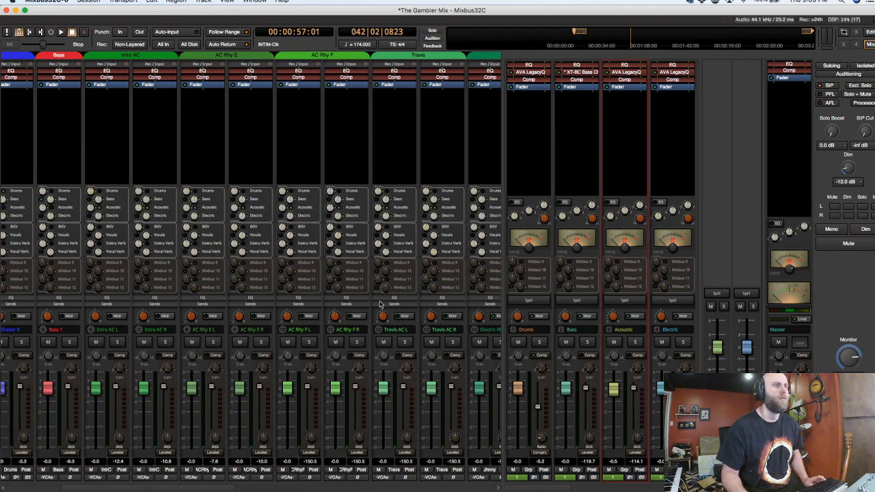
# Route the acoustic guitar tracks to the Acoustic mixbus and the two Johnny electric guitar tracks to the Electric mixbus.
pyautogui.hscroll(2, 242, 483)
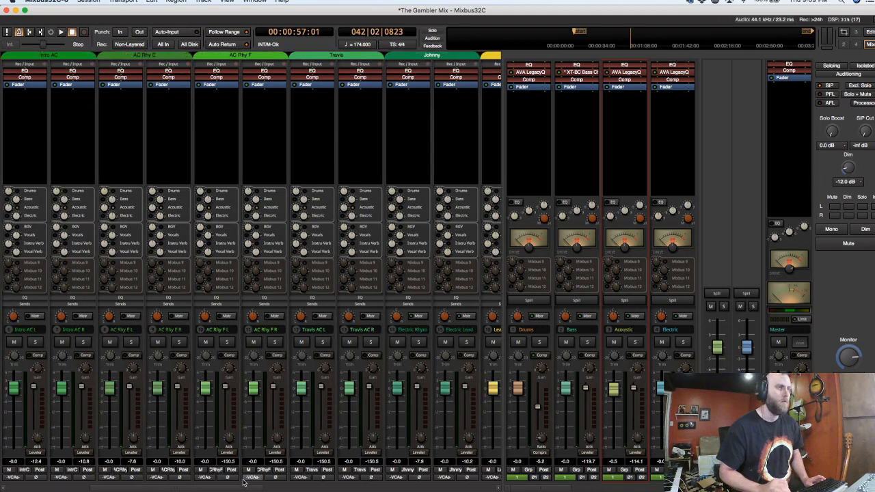
pyautogui.hscroll(1, 242, 482)
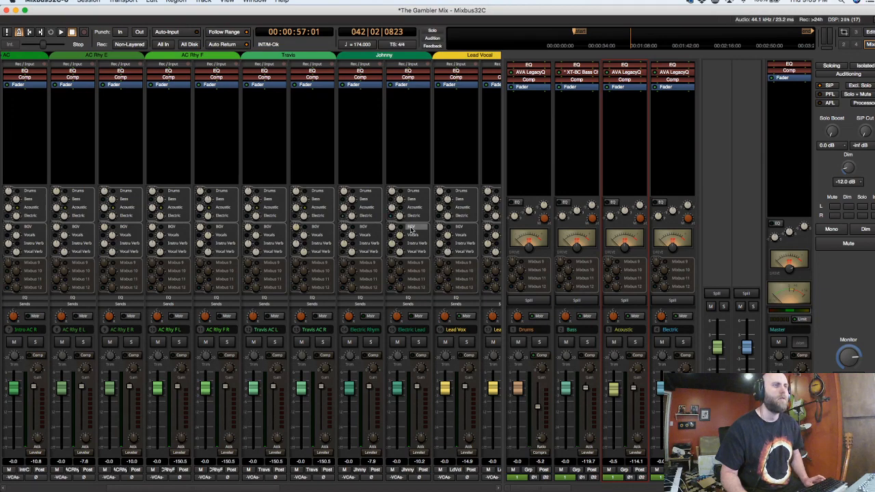
pyautogui.hscroll(1, 252, 488)
pyautogui.hscroll(3, 253, 487)
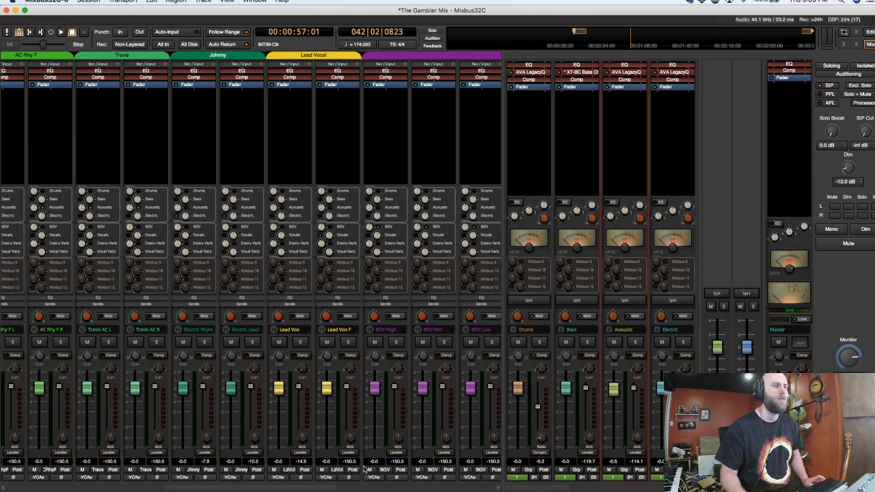
# Set the Vocal Verb send level of the Lead Vox and Lead Vox F tracks to about -9.8 dB.
pyautogui.moveTo(331, 486); pyautogui.dragTo(350, 489)
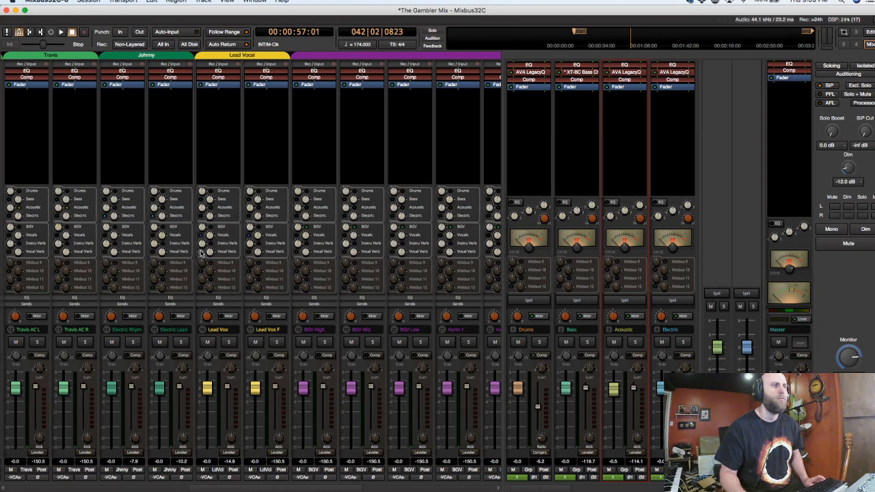
pyautogui.moveTo(209, 252); pyautogui.dragTo(246, 290)
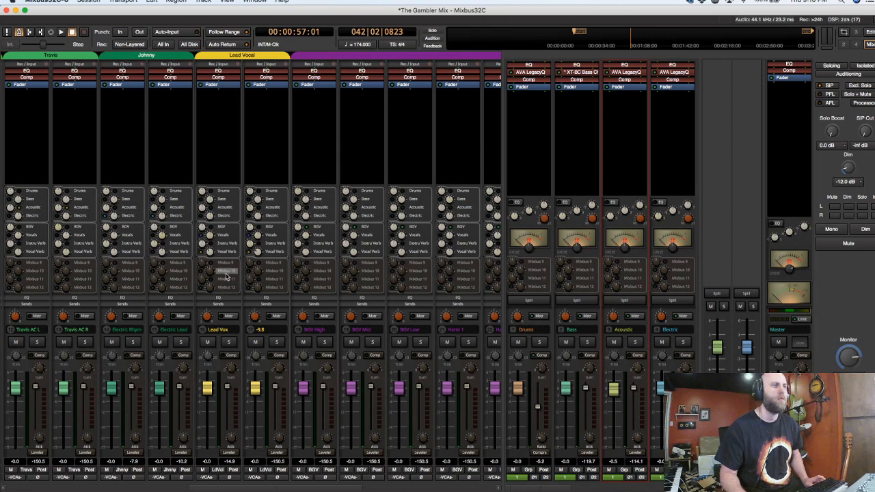
pyautogui.moveTo(211, 256); pyautogui.dragTo(210, 262)
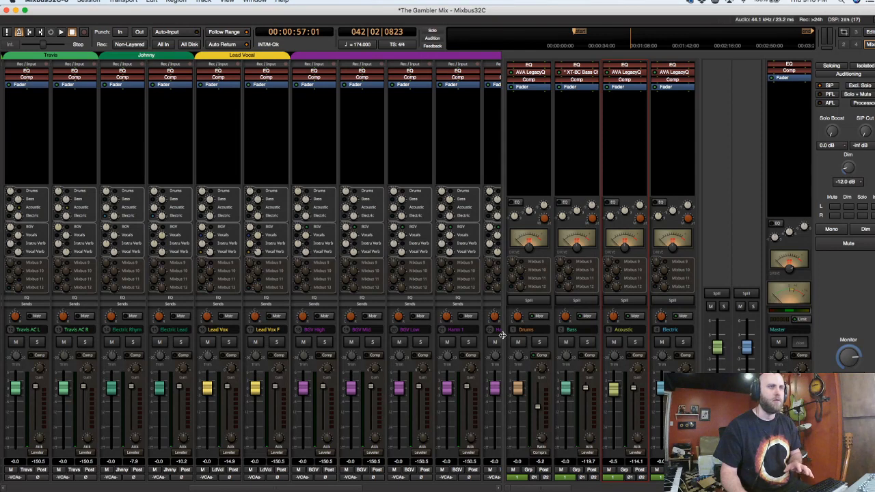
# Widen the mixbus area to fit Drums through Mixbus 12 and toggle the mixbus strips, leaving them hidden.
pyautogui.moveTo(502, 335); pyautogui.dragTo(119, 348)
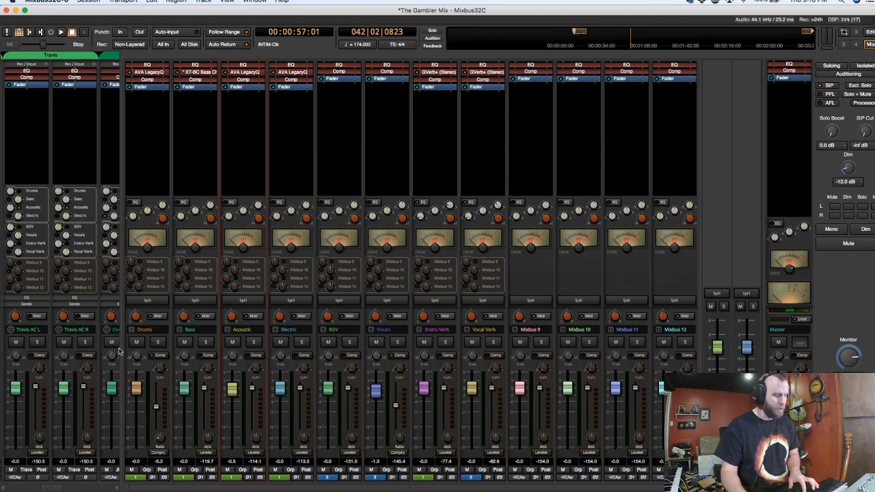
pyautogui.hotkey('shift', 'b')
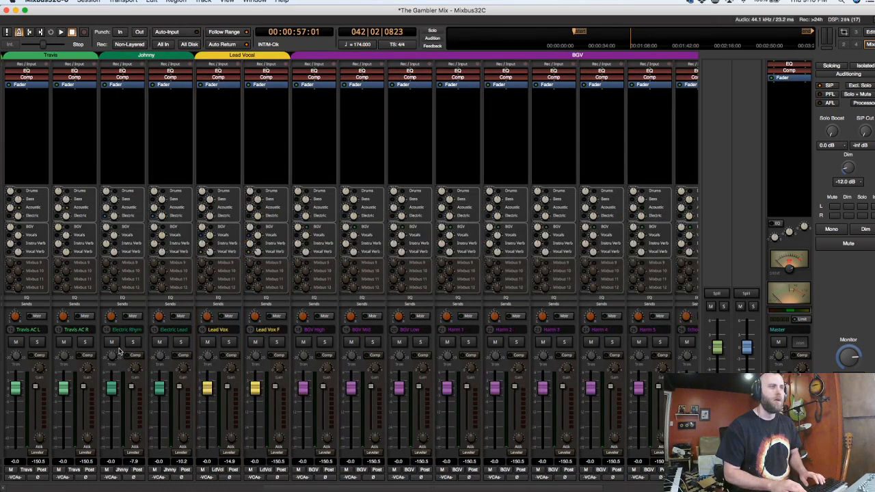
pyautogui.hotkey('shift', 'b')
pyautogui.hotkey('shift', 'b')
pyautogui.hotkey('shift', 'b')
pyautogui.hotkey('shift', 'b')
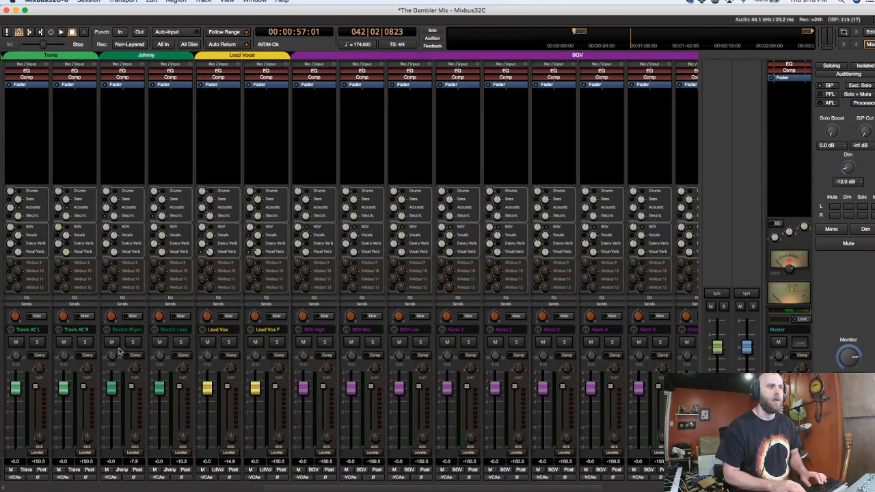
pyautogui.hotkey('shift', 'b')
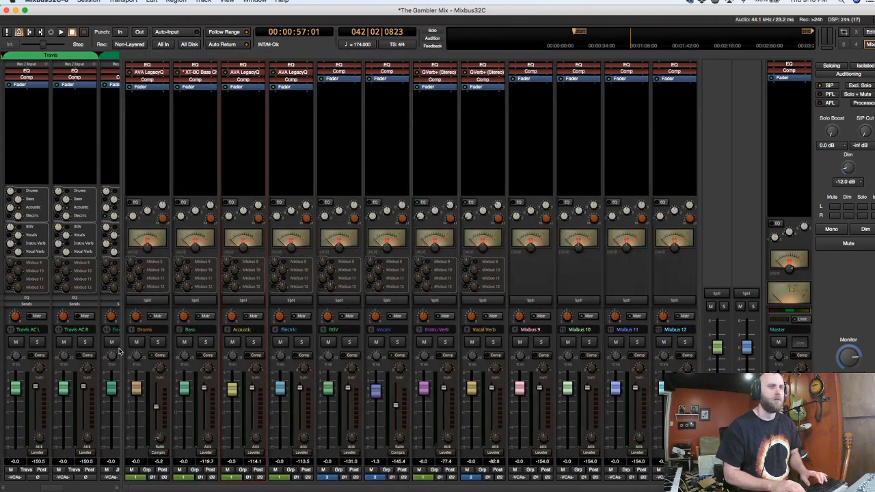
pyautogui.hotkey('shift', 'b')
pyautogui.hotkey('shift', 'b')
pyautogui.hotkey('shift', 'b')
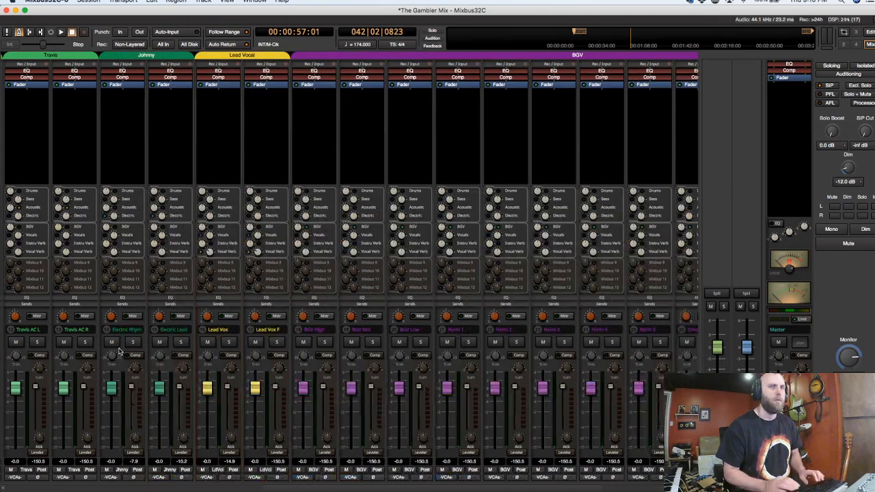
# Hide the monitor section and, with the mixbus strips shown again, narrow their area so Drums through Mixbus 12 just fit.
pyautogui.hotkey('shift', 'm')
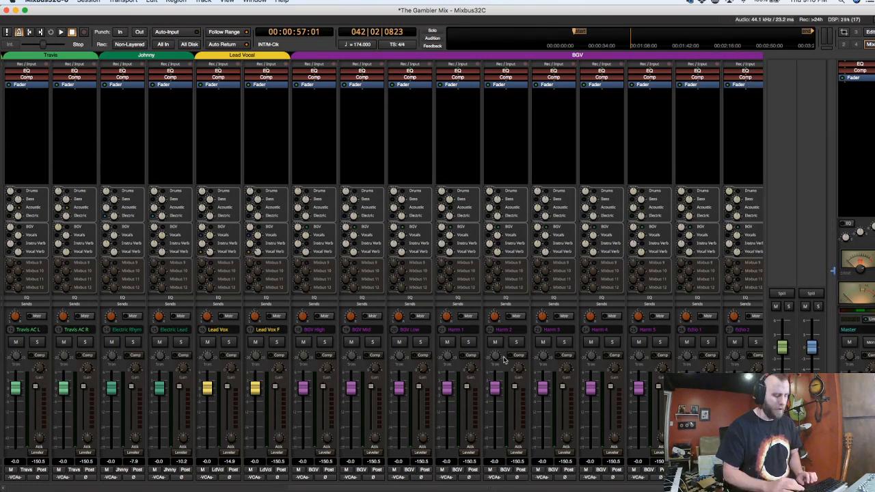
pyautogui.hotkey('shift', 'b')
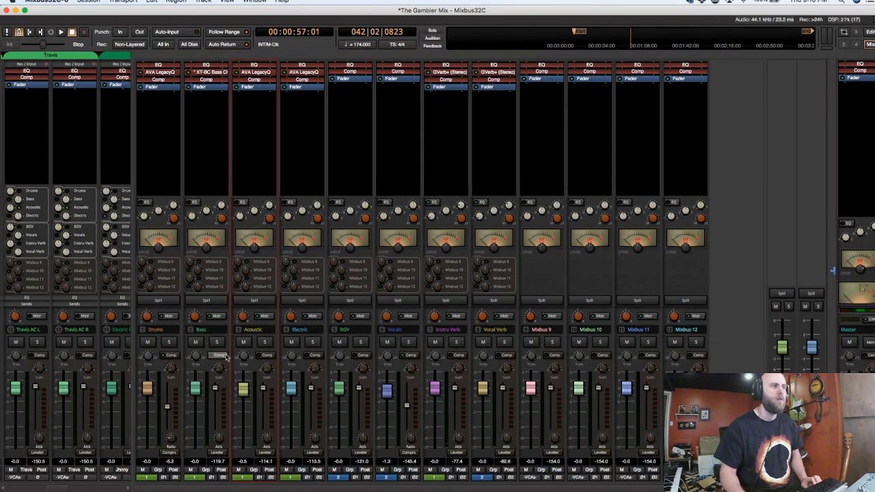
pyautogui.moveTo(132, 357); pyautogui.dragTo(185, 362)
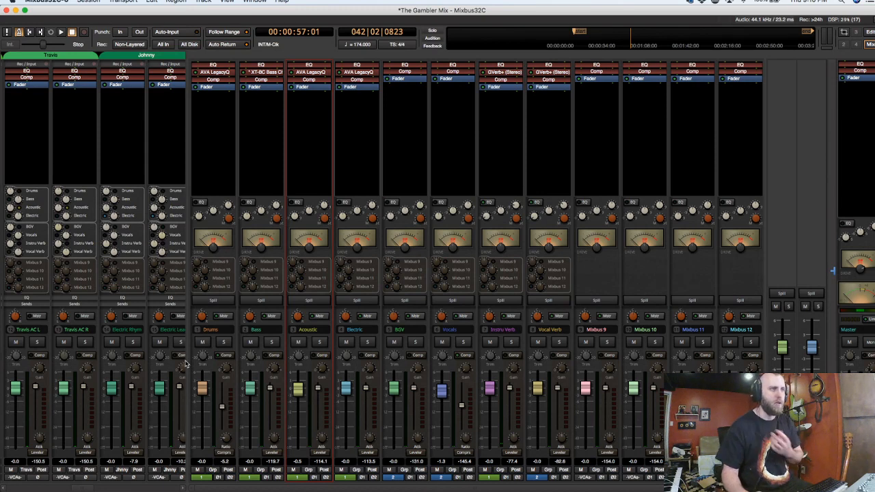
# Hide the mixbus strips and solo only the Drums L and Drums R tracks, not the whole Drums group.
pyautogui.hotkey('shift', 'b')
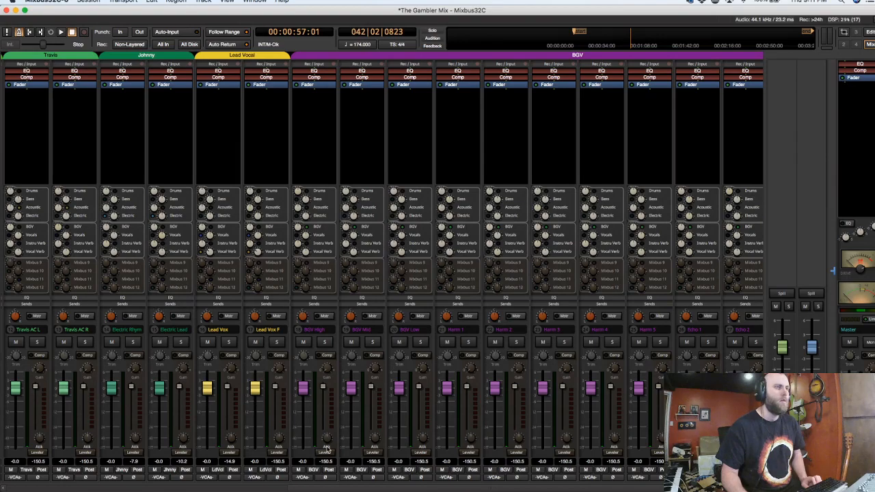
pyautogui.moveTo(339, 488); pyautogui.dragTo(34, 488)
pyautogui.click(84, 341)
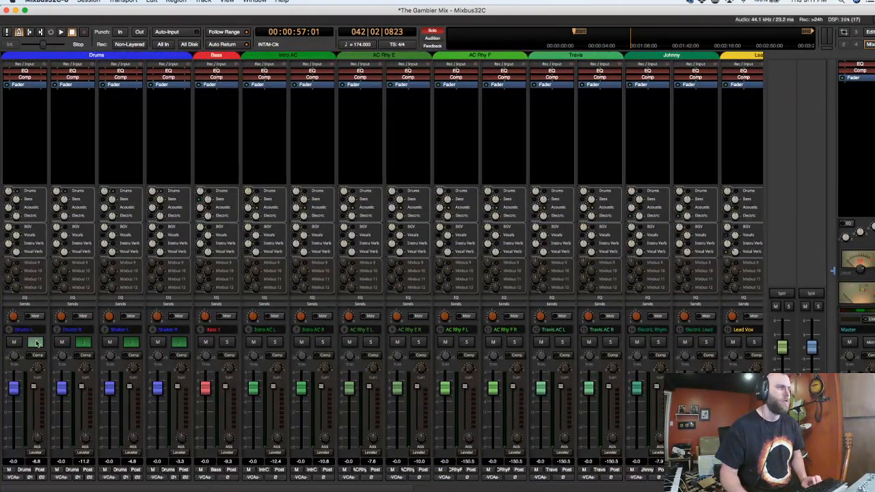
pyautogui.click(85, 343)
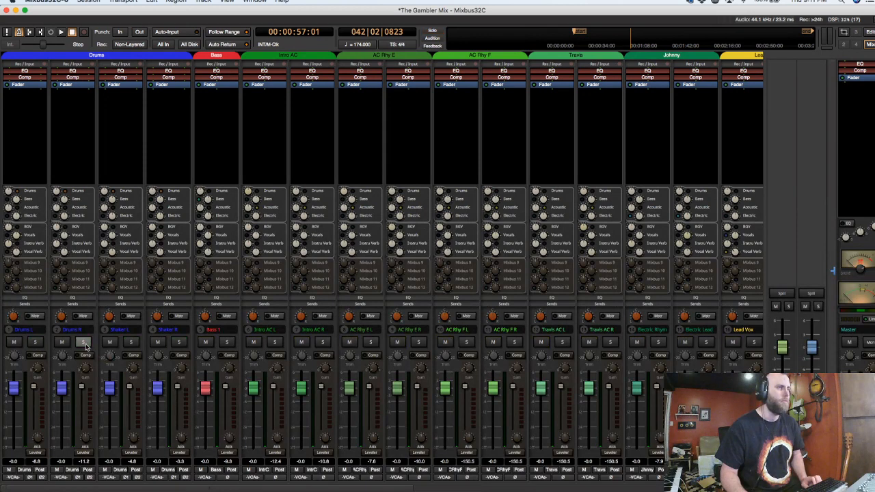
pyautogui.click(35, 342)
pyautogui.click(84, 343)
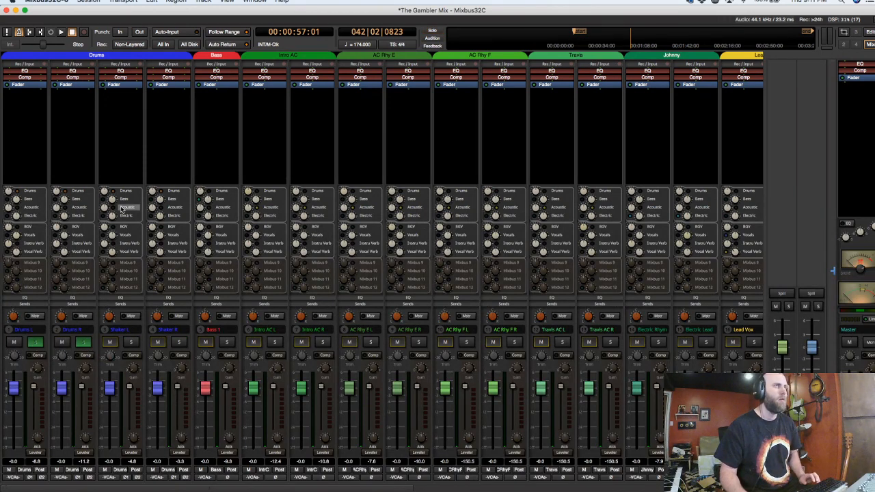
# Play a later part of the song and solo Bass 1 together with the drum tracks.
pyautogui.click(655, 36)
pyautogui.press('space')
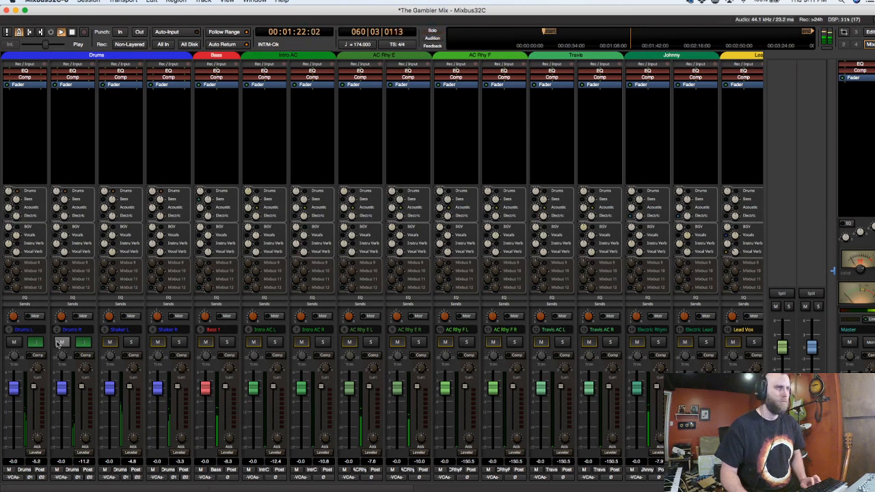
pyautogui.click(226, 342)
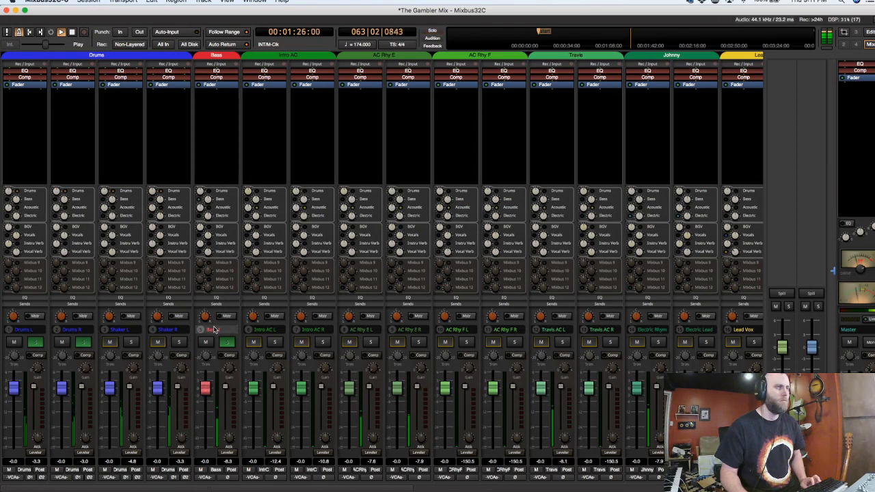
# Show the channel EQs and adjust the high-pass filter on Bass 1 during playback, then stop.
pyautogui.click(216, 299)
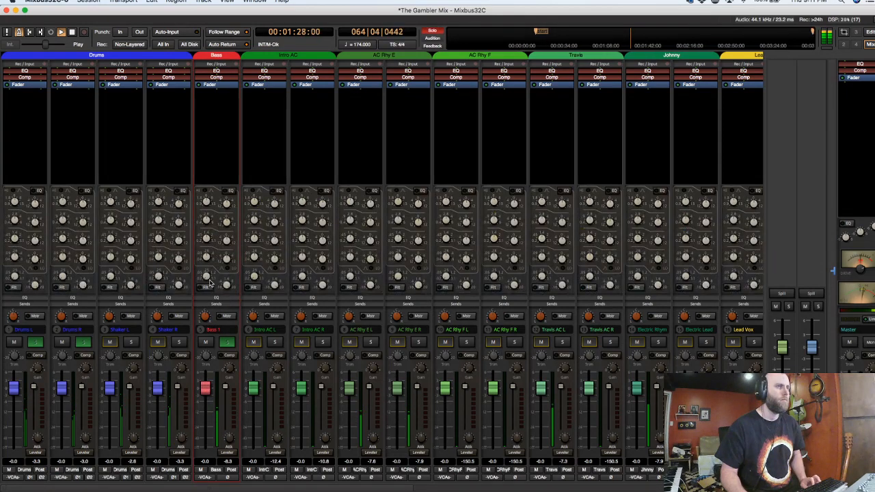
pyautogui.moveTo(209, 278); pyautogui.dragTo(207, 272)
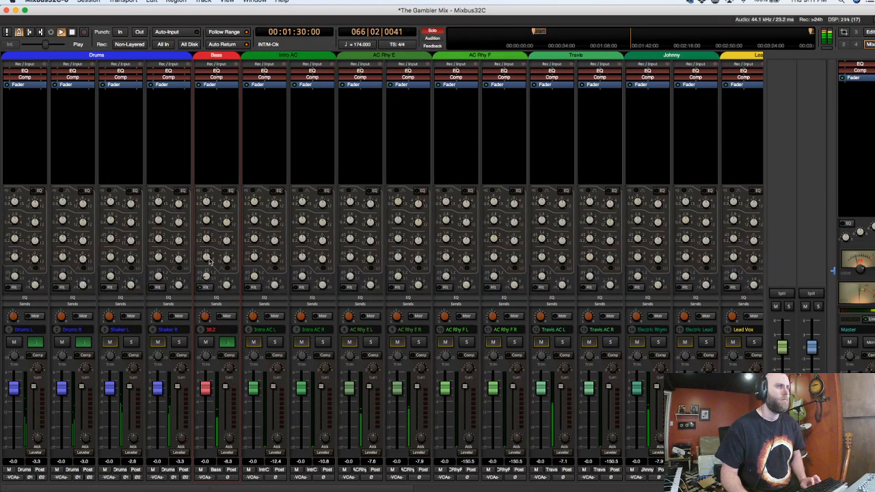
pyautogui.moveTo(209, 242); pyautogui.dragTo(209, 235)
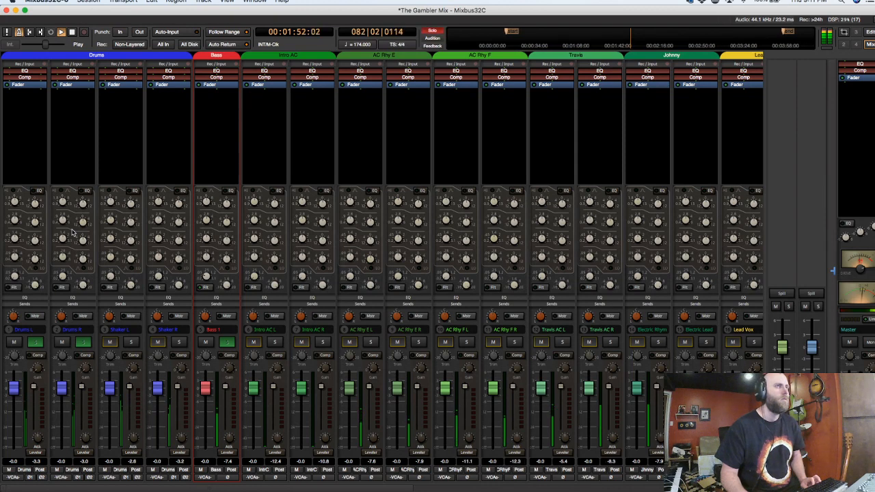
pyautogui.press('space')
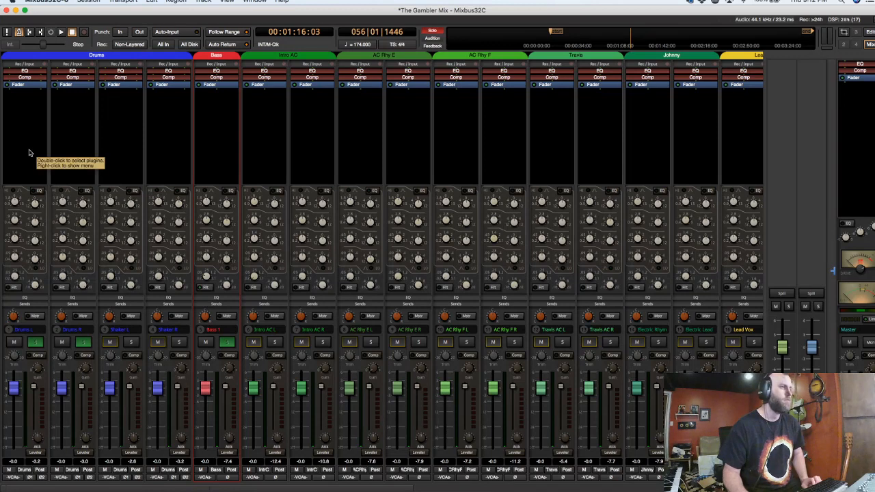
# Solo only Drums R for playback, adjust the panning of the drum pair, and toggle the solo on Drums L to compare.
pyautogui.click(81, 345)
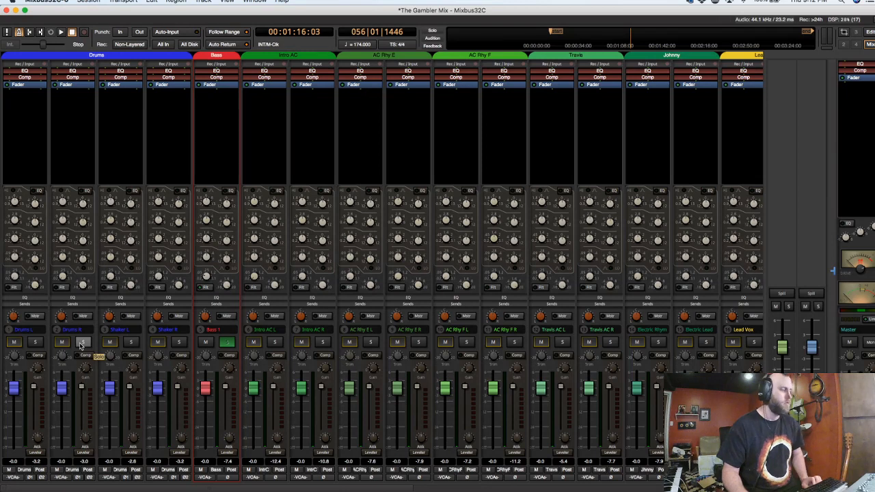
pyautogui.click(82, 343)
pyautogui.click(228, 343)
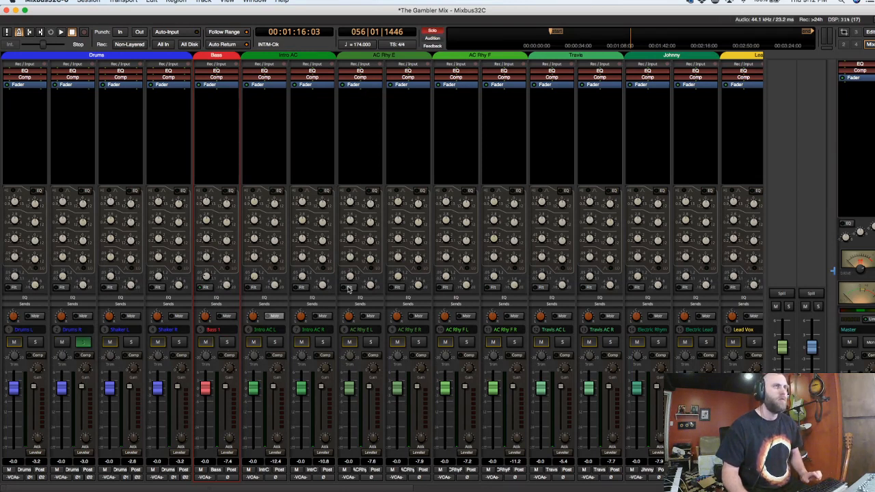
pyautogui.press('space')
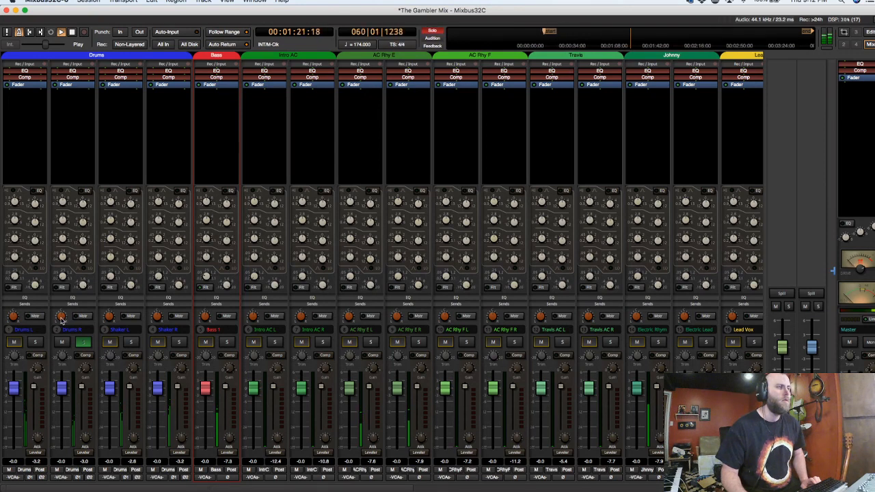
pyautogui.moveTo(61, 320); pyautogui.dragTo(48, 136)
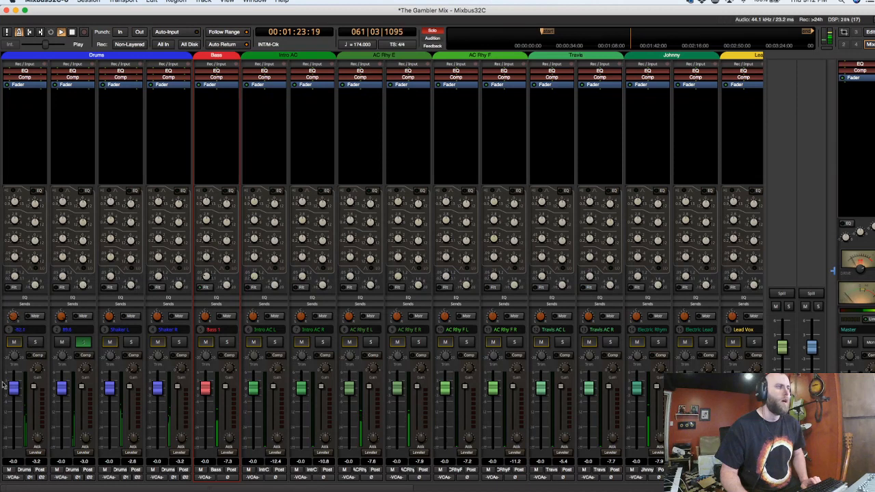
pyautogui.click(35, 342)
pyautogui.click(35, 342)
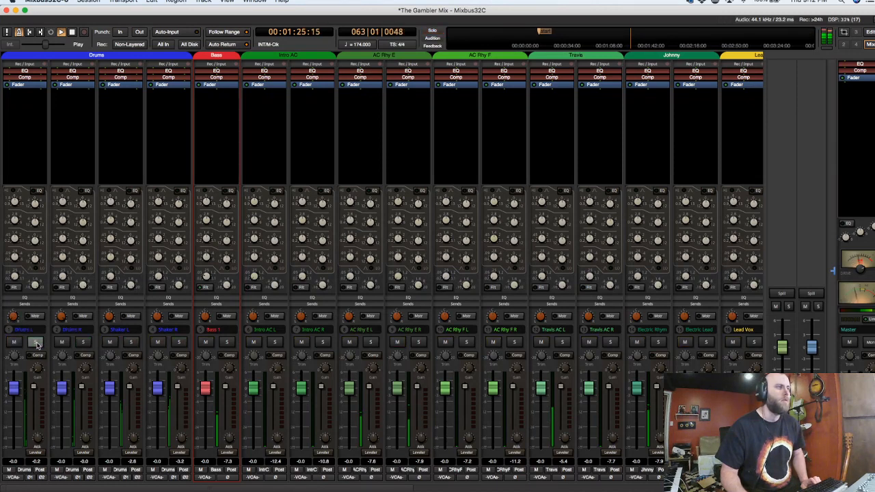
# Solo Drums L and Drums R together, toggle their polarity inversion during playback, and stop.
pyautogui.click(82, 344)
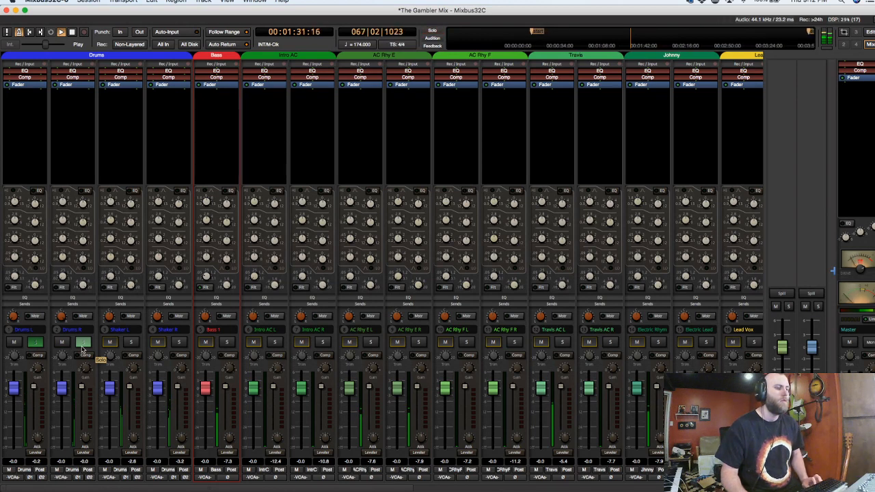
pyautogui.click(77, 478)
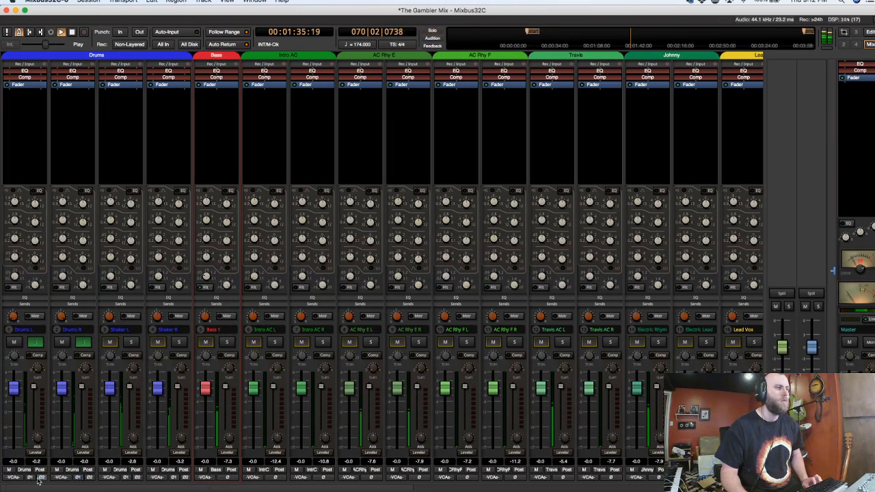
pyautogui.click(30, 479)
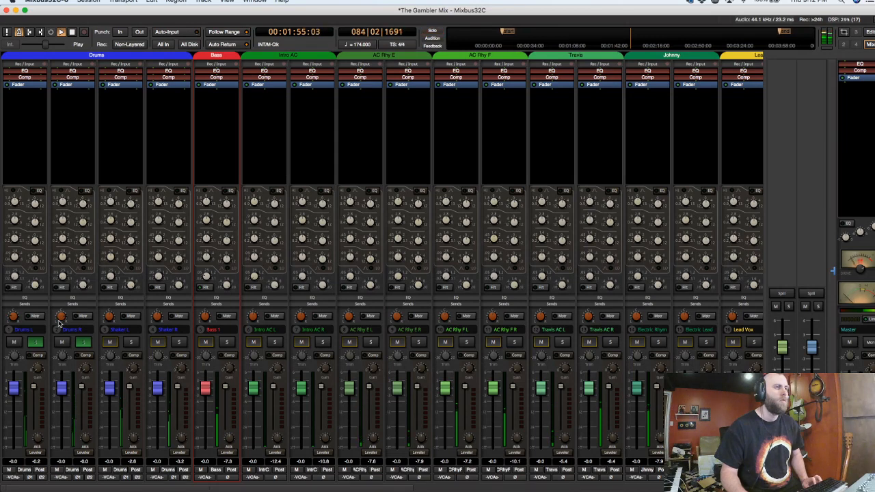
pyautogui.press('space')
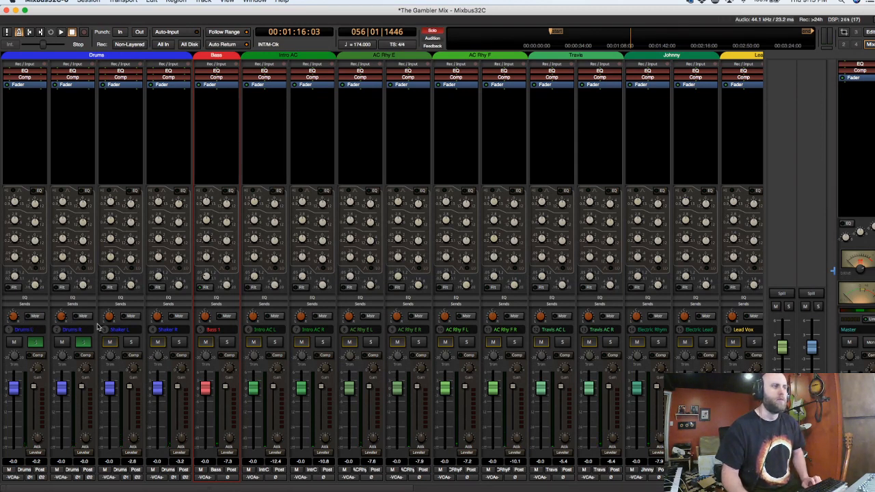
# Add Bass 1, Shaker R and Shaker L to the soloed drums and play them together.
pyautogui.click(225, 341)
pyautogui.press('space')
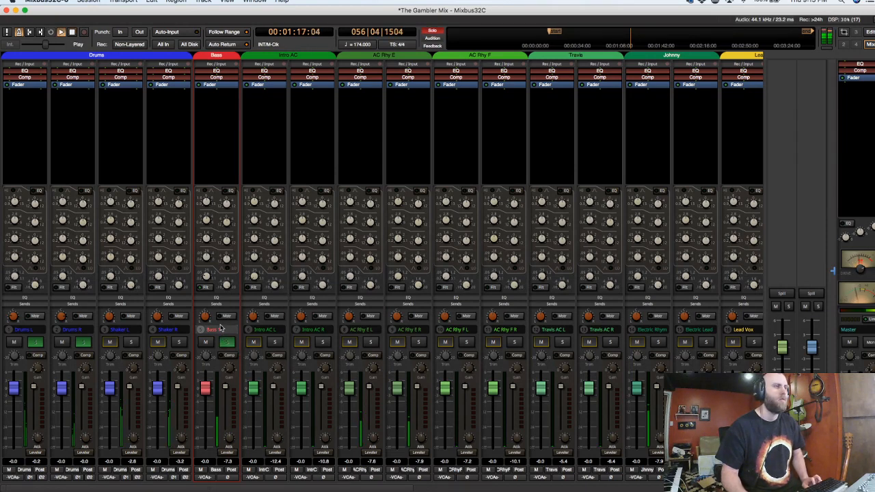
pyautogui.click(178, 342)
pyautogui.click(130, 341)
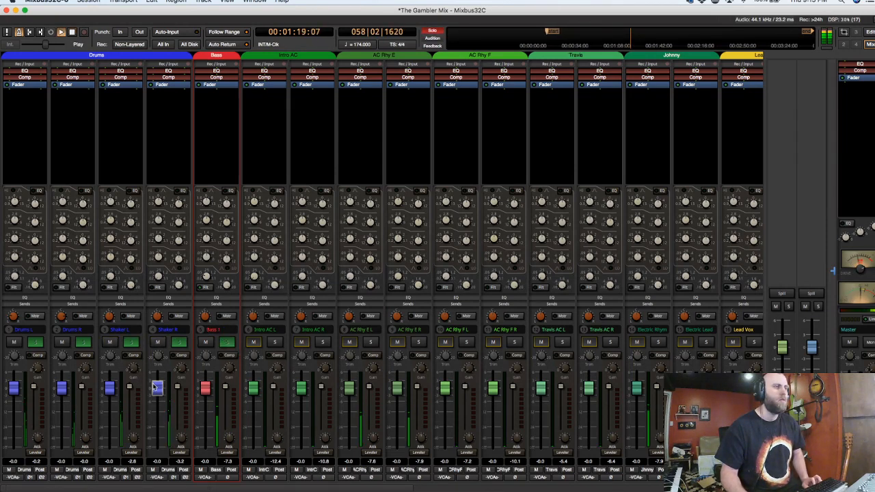
# Lower the Shaker L and Shaker R faders to -13.8 dB during playback, then stop.
pyautogui.moveTo(158, 388); pyautogui.dragTo(158, 434)
pyautogui.moveTo(110, 389); pyautogui.dragTo(110, 439)
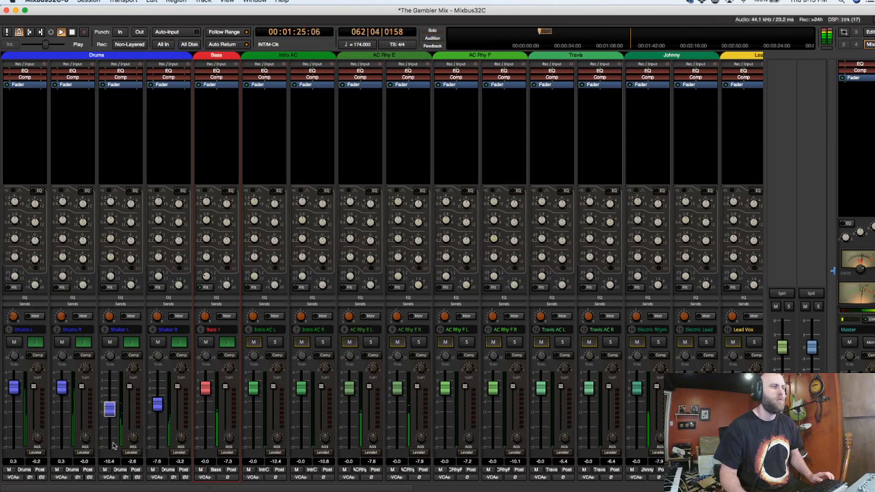
pyautogui.moveTo(156, 421); pyautogui.dragTo(107, 417)
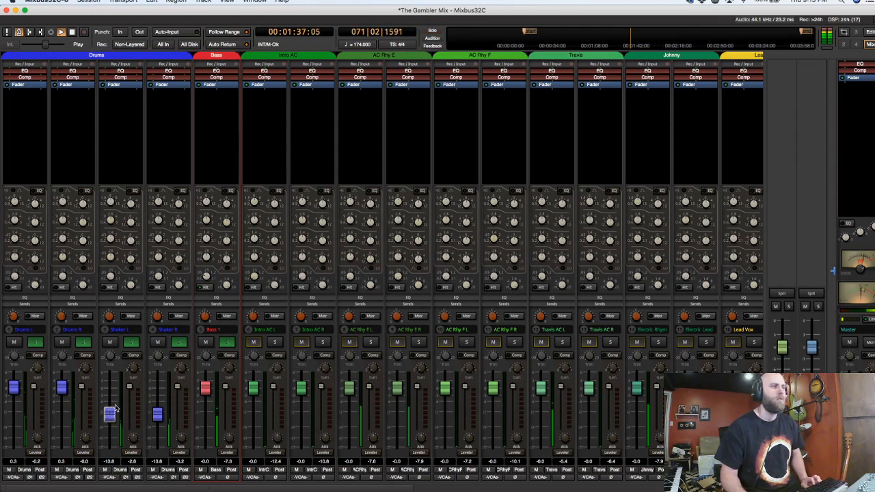
pyautogui.press('space')
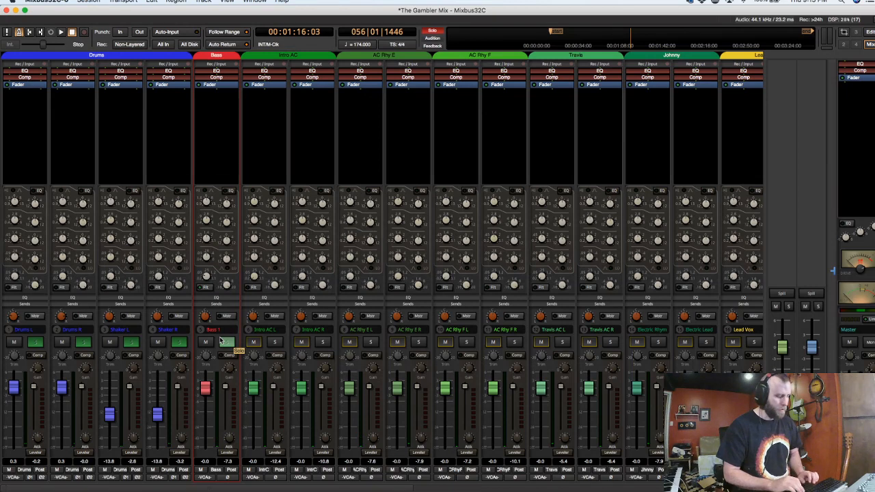
# Clear all solos, then show the mixbus strips and spill the Drums mixbus to view its source tracks.
pyautogui.click(222, 342)
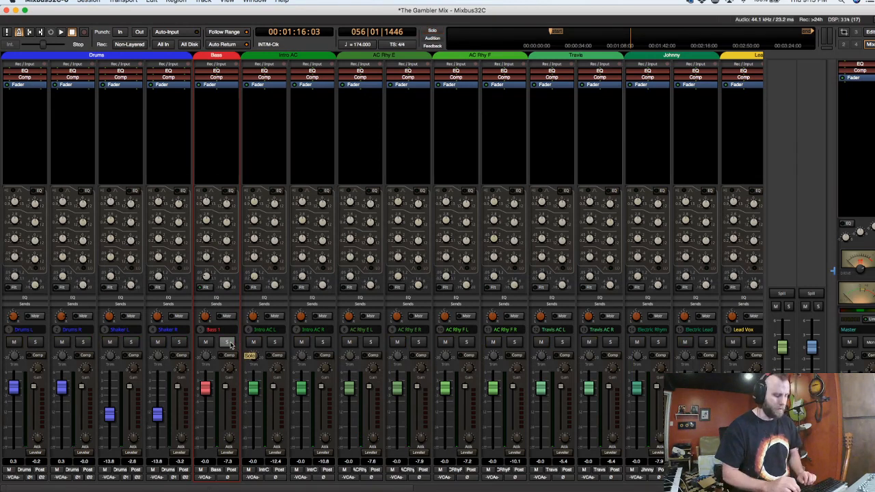
pyautogui.press('b')
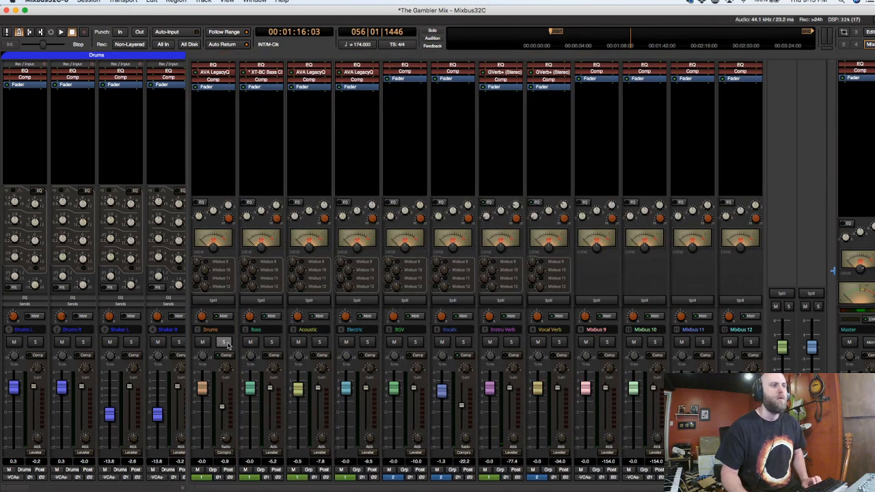
pyautogui.click(222, 303)
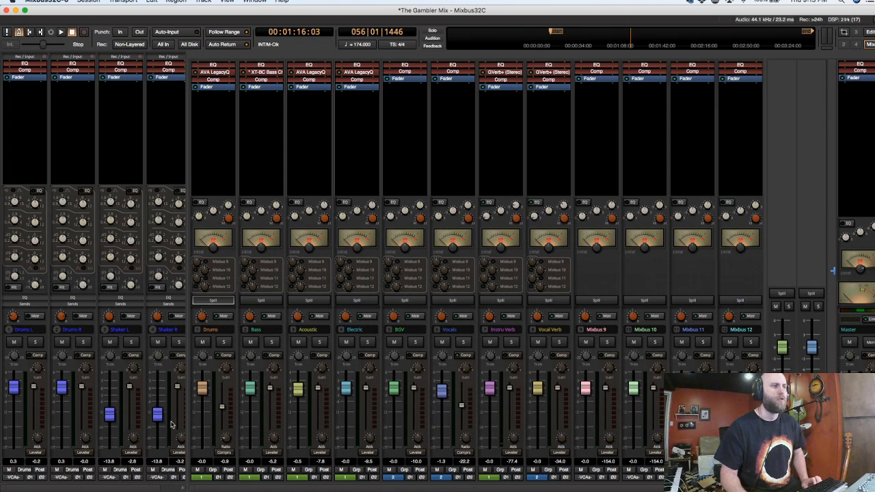
pyautogui.moveTo(147, 487); pyautogui.dragTo(159, 488)
# Spill the Bass, Acoustic and Electric mixbuses one after another to check which tracks feed them.
pyautogui.click(263, 302)
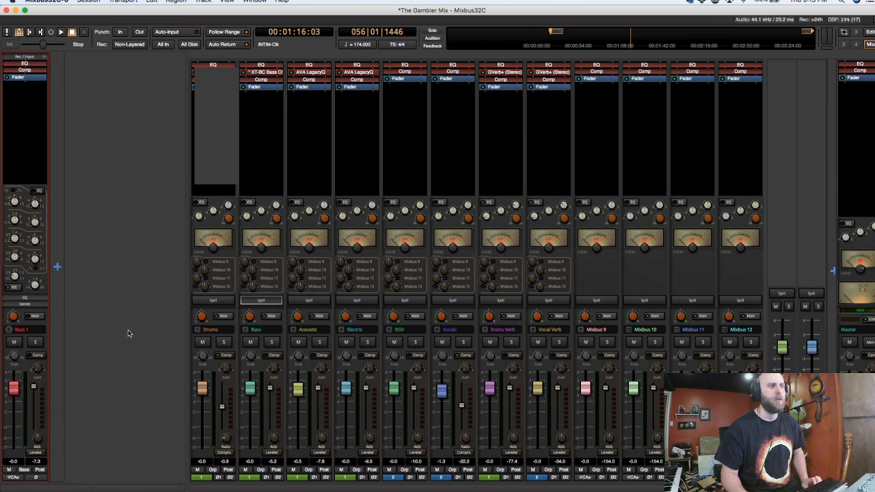
pyautogui.click(309, 304)
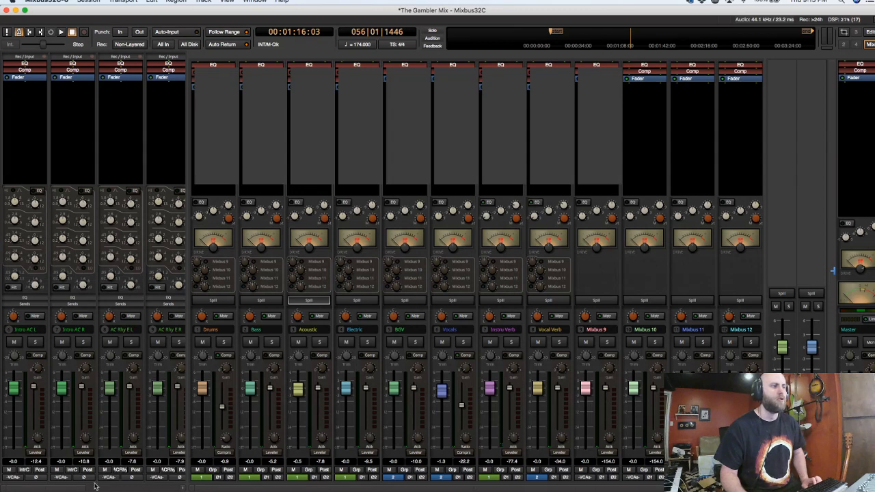
pyautogui.hscroll(5, 95, 478)
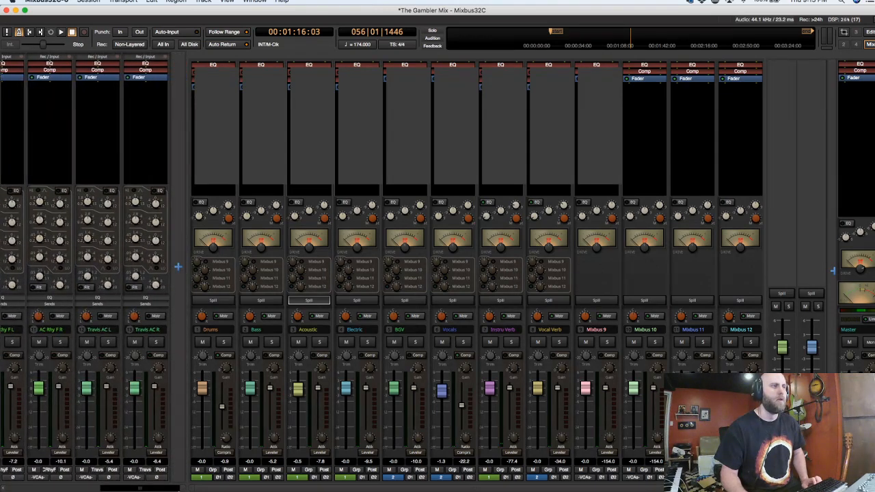
pyautogui.click(355, 302)
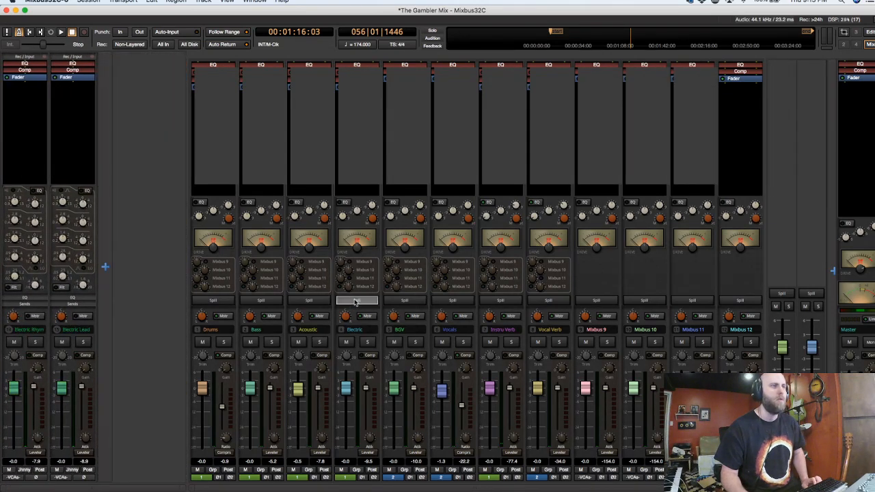
# Spill the BGV, Vocals, Vocal Verb and Instru Verb mixbuses in turn to check their source tracks.
pyautogui.click(404, 300)
pyautogui.moveTo(35, 488)
pyautogui.mouseDown()
pyautogui.moveTo(70, 488)
pyautogui.moveTo(35, 489)
pyautogui.mouseUp()
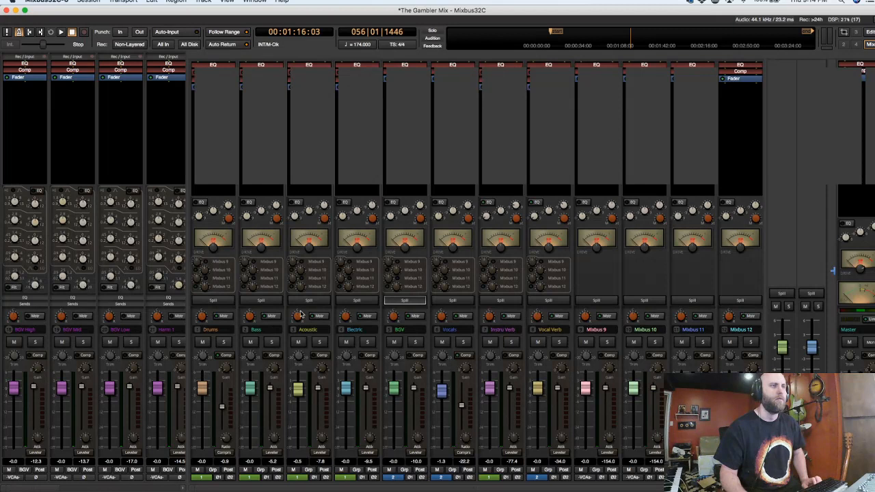
pyautogui.click(452, 301)
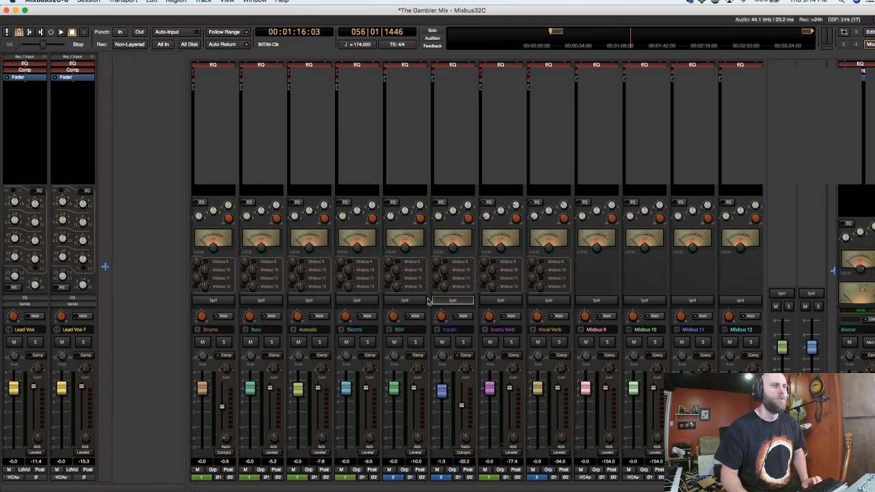
pyautogui.click(558, 302)
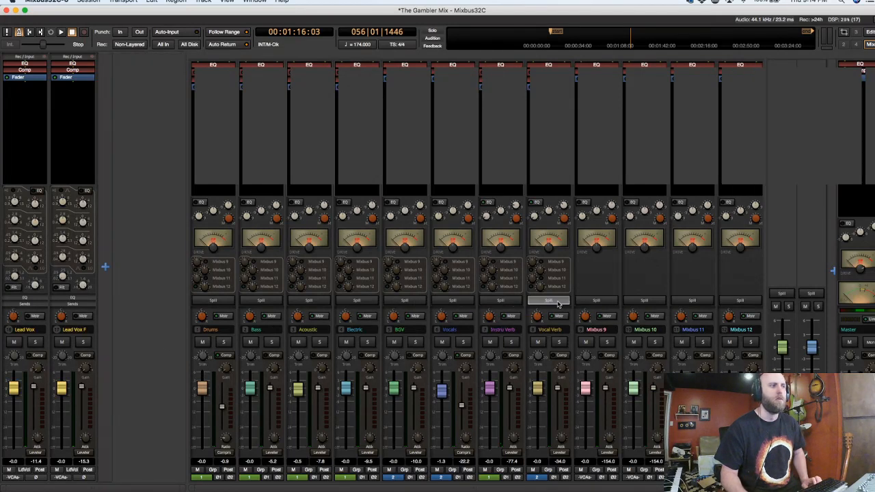
pyautogui.click(506, 304)
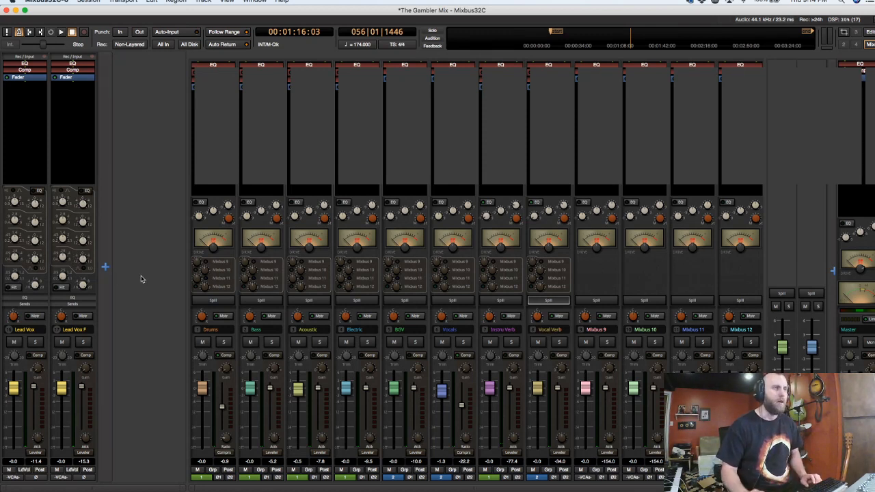
# Solo the Drums mixbus, start playback, and check the solo isolate options on the Drums, Vocals, BGV and Electric mixbuses.
pyautogui.click(223, 342)
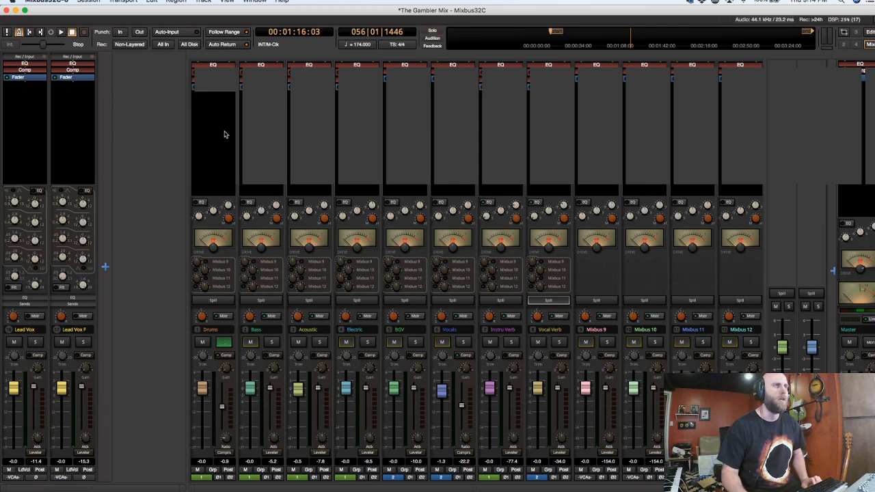
pyautogui.press('space')
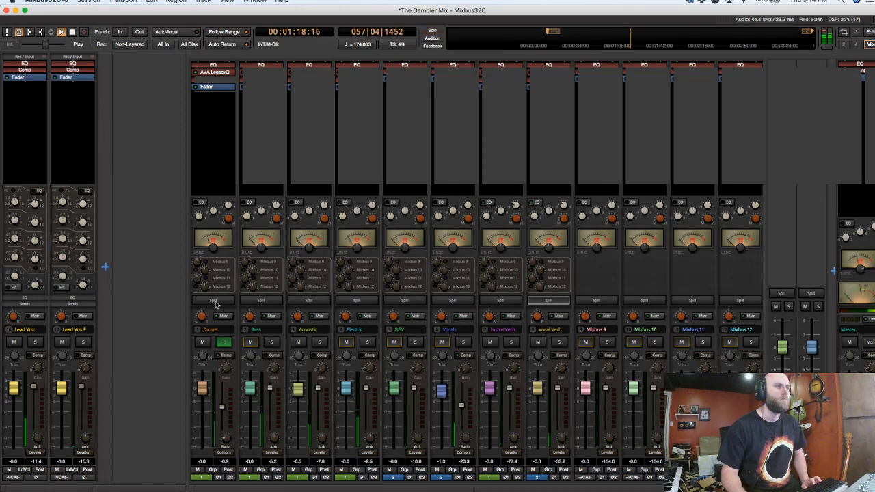
pyautogui.rightClick(224, 342)
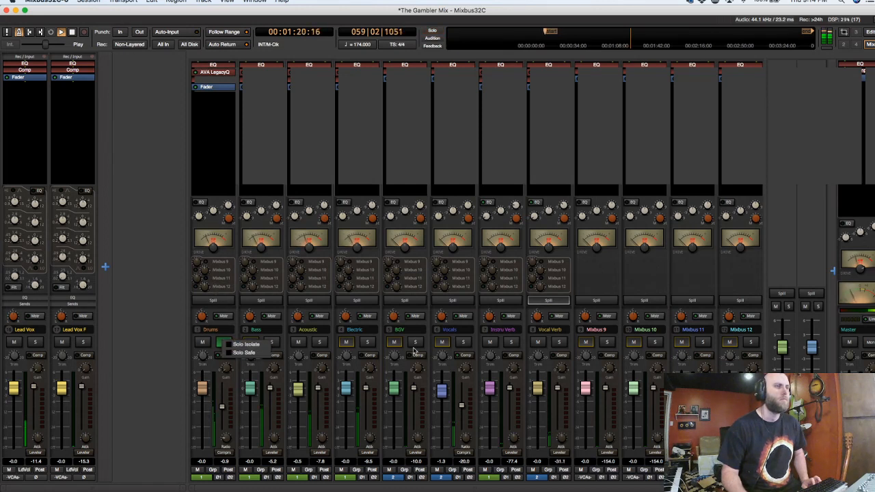
pyautogui.click(462, 342)
pyautogui.rightClick(464, 347)
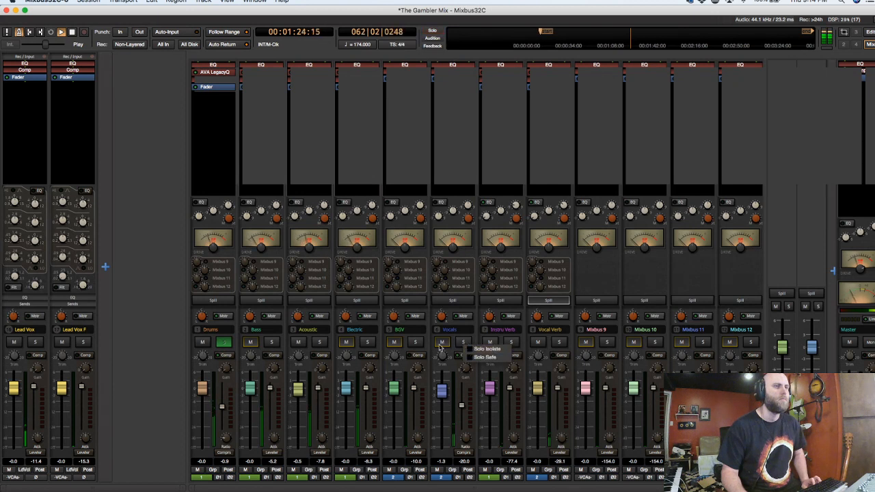
pyautogui.click(418, 343)
pyautogui.rightClick(417, 344)
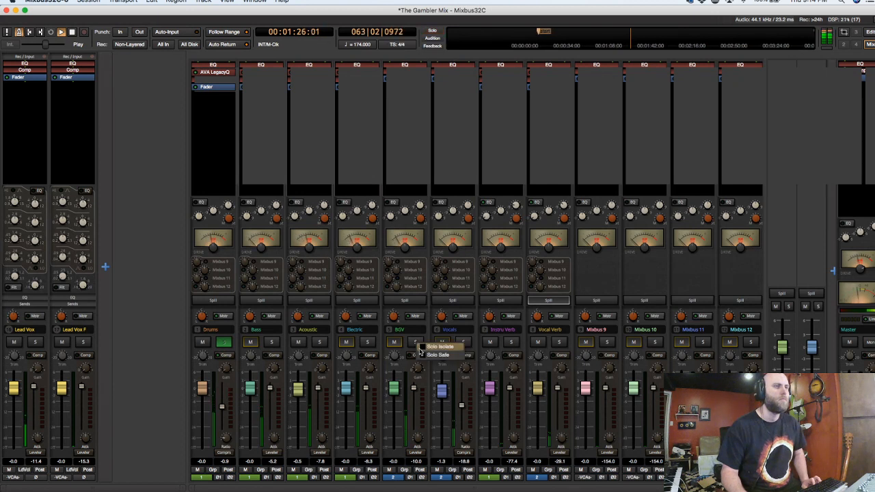
pyautogui.click(371, 344)
pyautogui.rightClick(372, 345)
# Turn off Solo Isolate on the Acoustic, Vocal Verb and Instru Verb mixbuses, and stop playback.
pyautogui.click(326, 345)
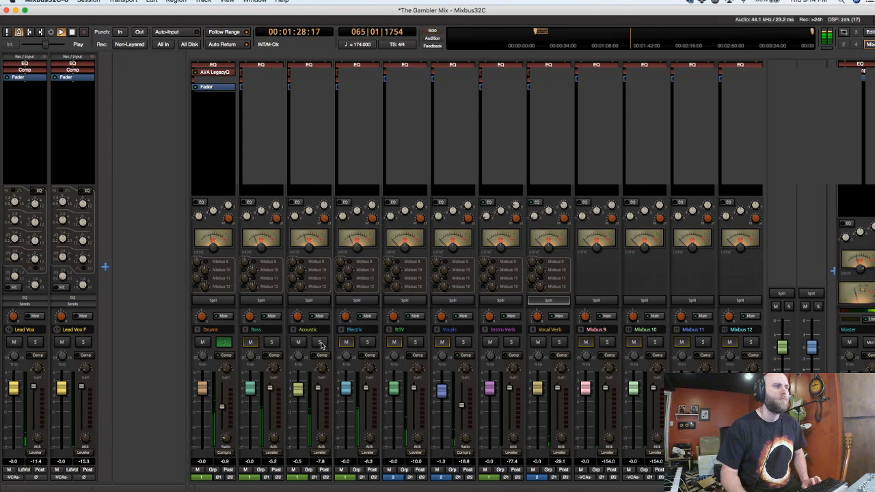
pyautogui.rightClick(326, 347)
pyautogui.click(327, 348)
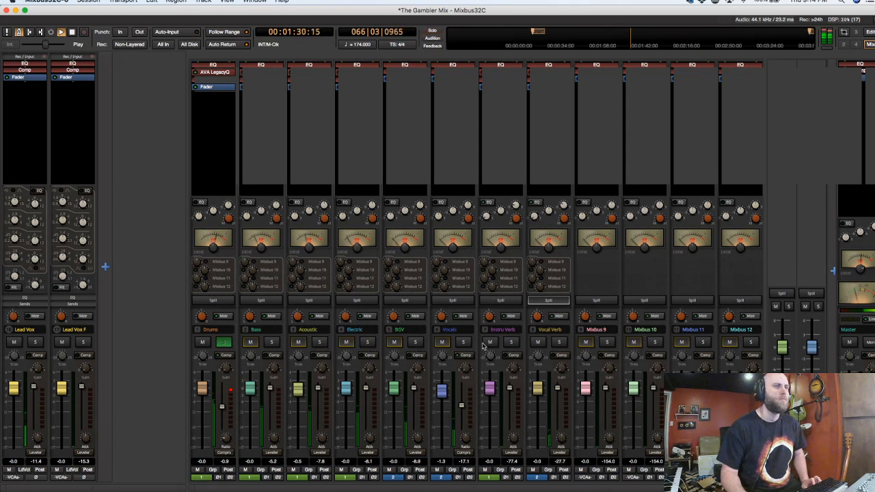
pyautogui.rightClick(559, 347)
pyautogui.click(561, 349)
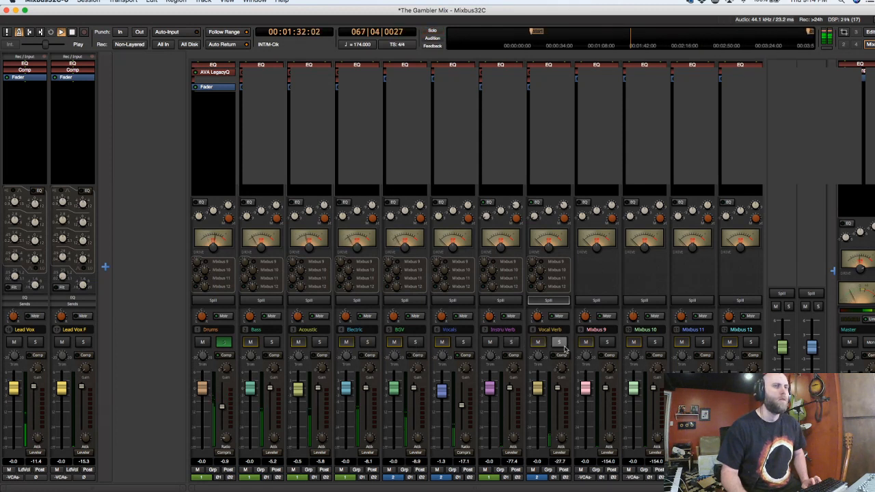
pyautogui.rightClick(514, 345)
pyautogui.click(517, 345)
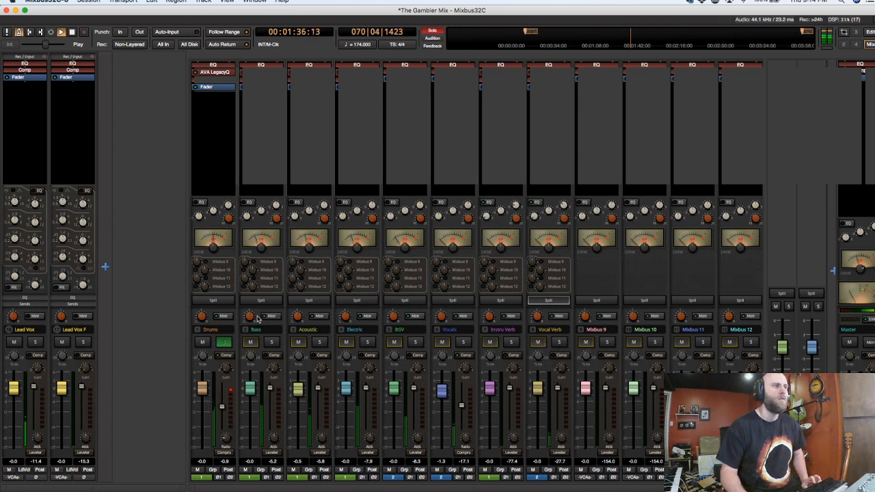
pyautogui.press('space')
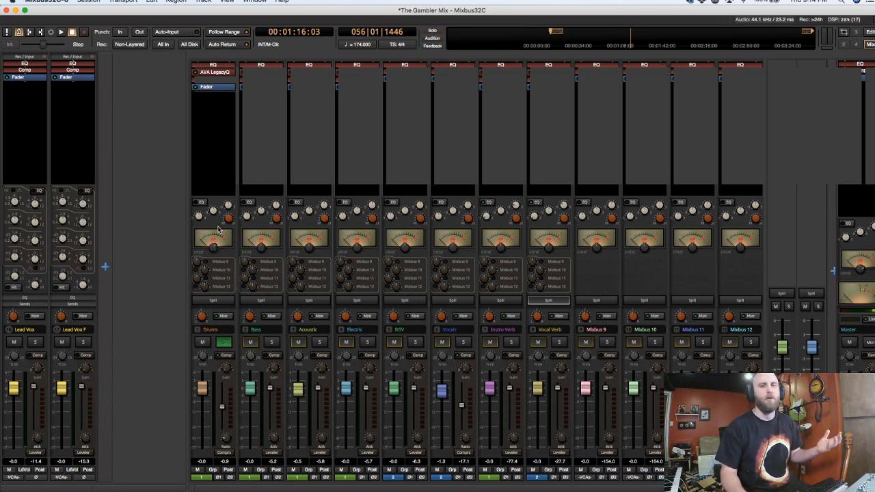
# Audition the soloed Drums mixbus with its drive at 9.9, lower the drive to 1.2, and restart playback.
pyautogui.press('space')
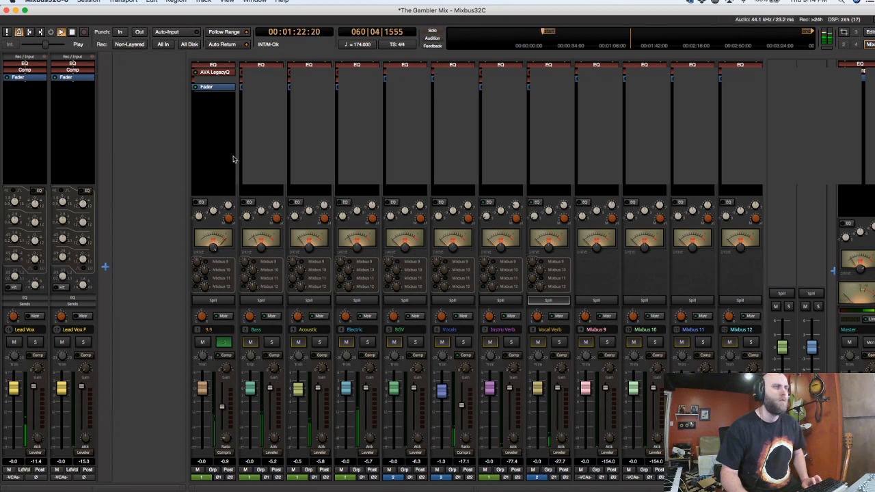
pyautogui.press('space')
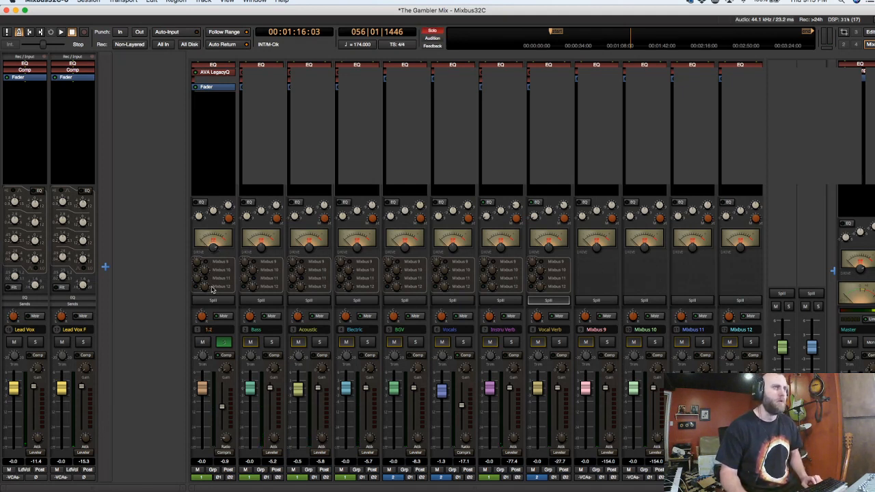
pyautogui.press('space')
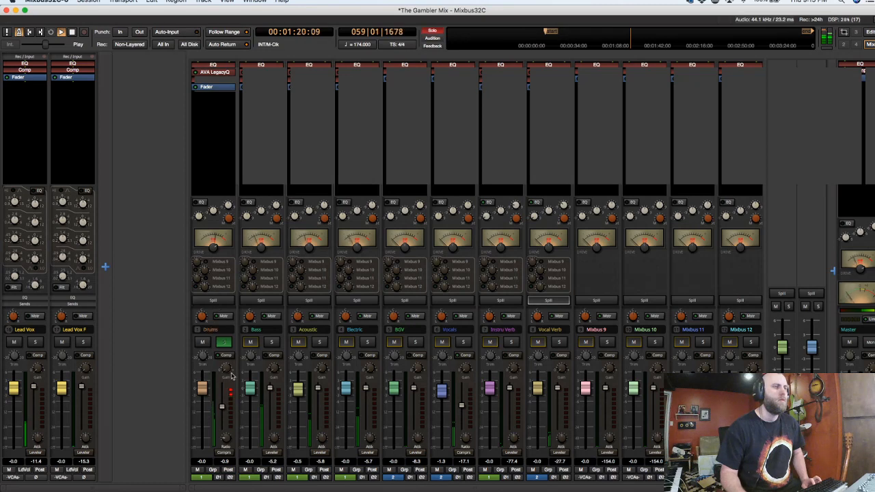
# Open AVA LegacyQ on the Drums mixbus, flatten band 4 and set band 3 to about -1.3 dB at 444 Hz.
pyautogui.doubleClick(214, 71)
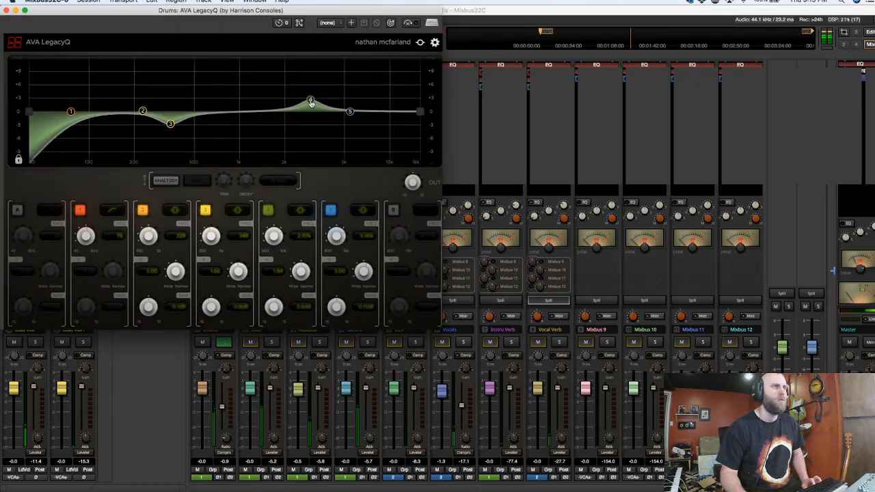
pyautogui.moveTo(310, 101); pyautogui.dragTo(312, 112)
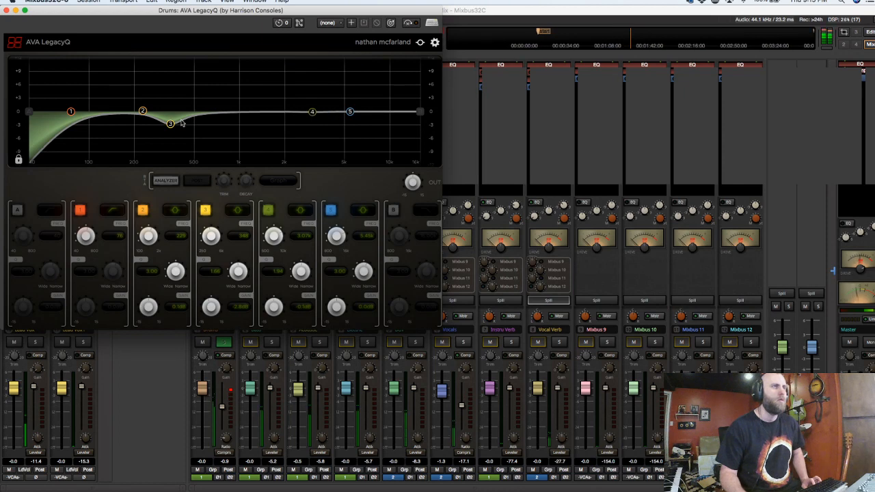
pyautogui.moveTo(170, 125)
pyautogui.mouseDown()
pyautogui.moveTo(189, 73)
pyautogui.moveTo(177, 62)
pyautogui.moveTo(185, 117)
pyautogui.mouseUp()
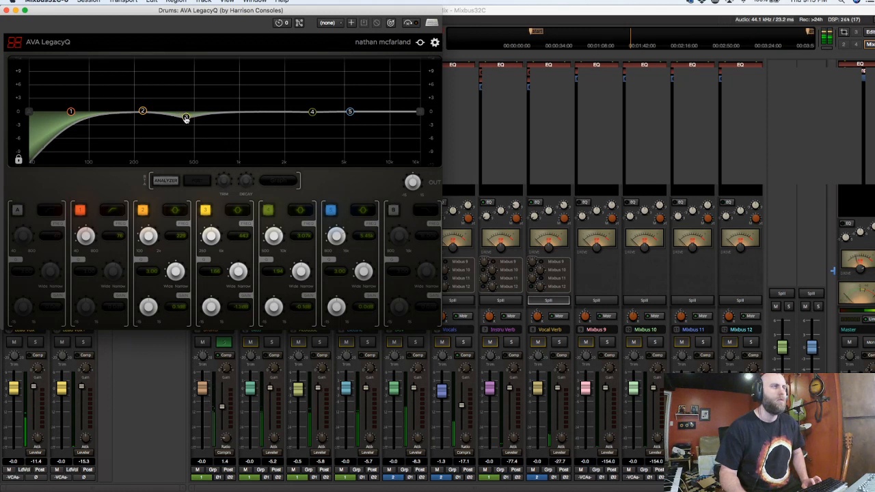
# Change EQ band 1 on the Drums mixbus to a Bell and boost it 5.0 dB at about 76 Hz.
pyautogui.moveTo(70, 112); pyautogui.dragTo(47, 114)
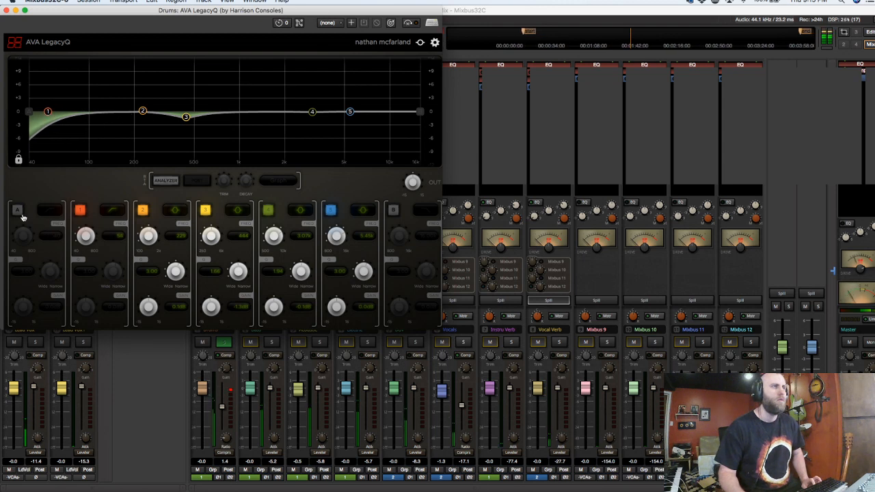
pyautogui.click(112, 210)
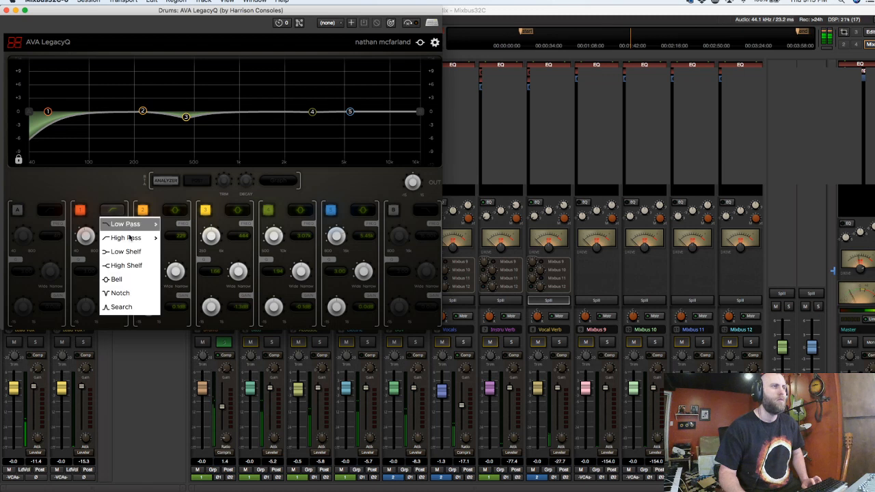
pyautogui.click(117, 280)
pyautogui.moveTo(46, 114); pyautogui.dragTo(70, 91)
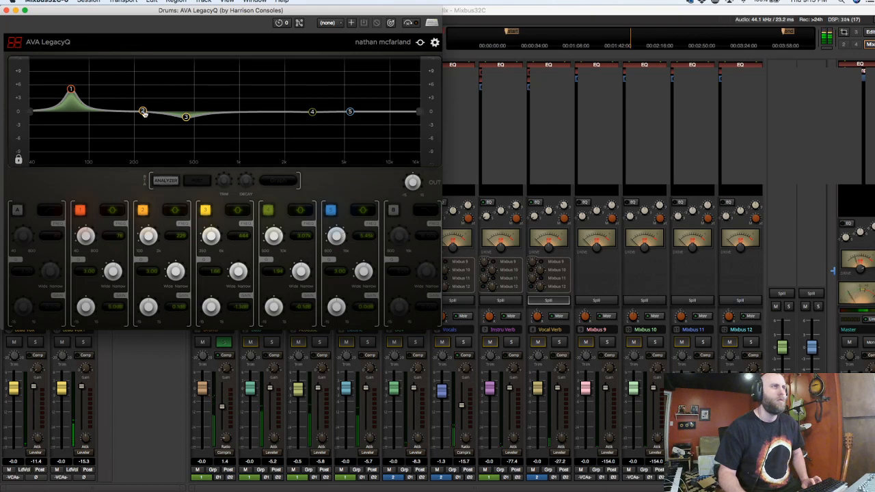
# Boost band 2 about 1.8 dB near 200 Hz and band 4 about 1.2 dB near 4 kHz, and close the EQ.
pyautogui.moveTo(143, 112); pyautogui.dragTo(135, 89)
pyautogui.moveTo(135, 104); pyautogui.dragTo(135, 107)
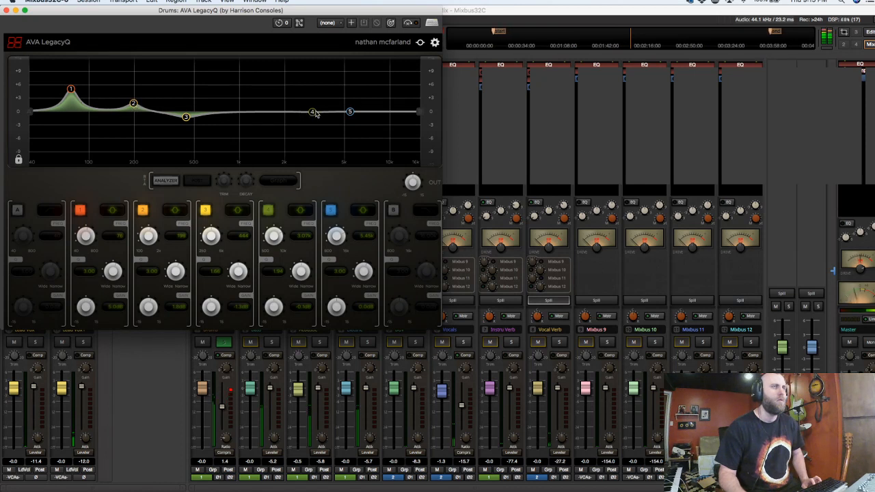
pyautogui.moveTo(315, 113)
pyautogui.mouseDown()
pyautogui.moveTo(344, 99)
pyautogui.moveTo(323, 103)
pyautogui.moveTo(329, 107)
pyautogui.mouseUp()
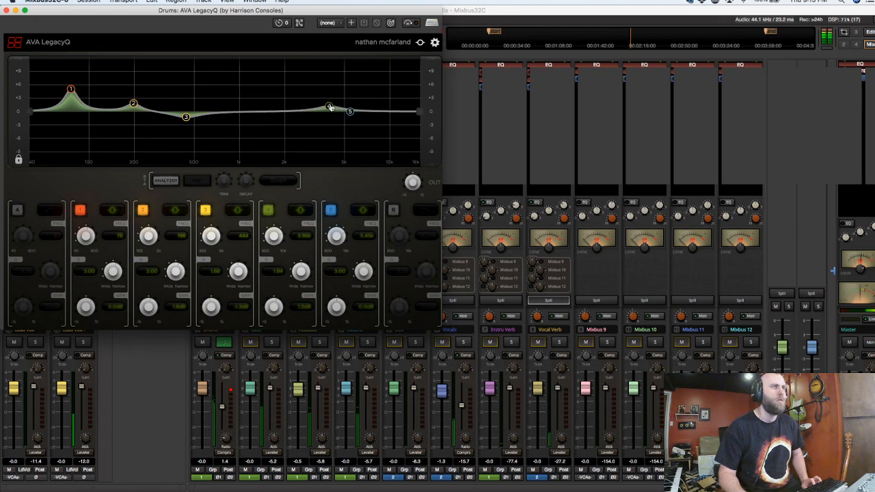
pyautogui.click(7, 11)
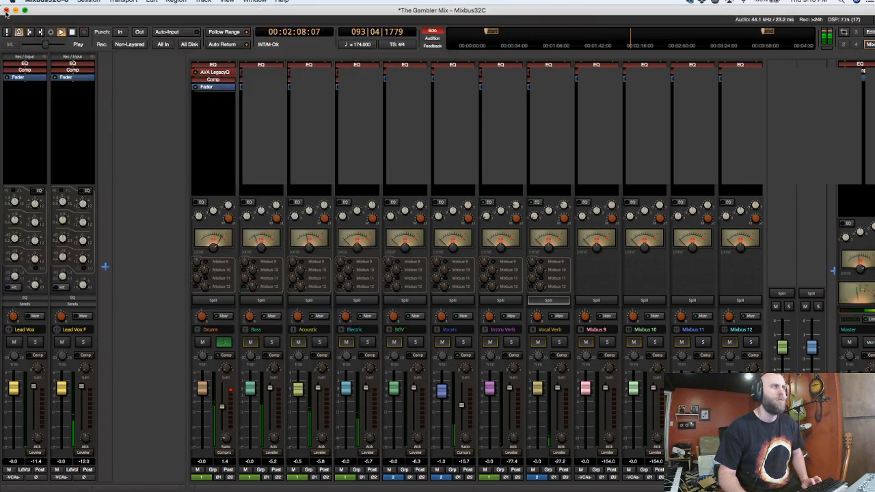
# Solo the Acoustic mixbus instead of Drums, spill its tracks, and lower AC Rhy F L and AC Rhy F R to -1.2 dB.
pyautogui.click(223, 341)
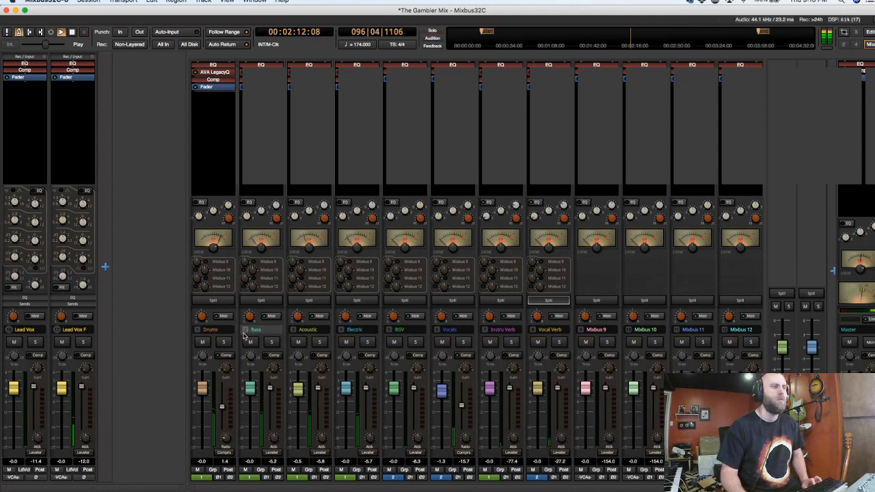
pyautogui.click(318, 343)
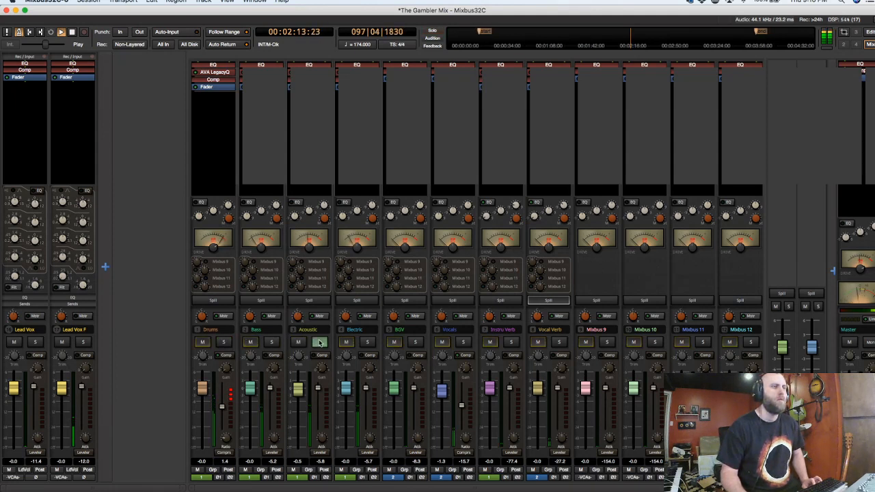
pyautogui.click(309, 301)
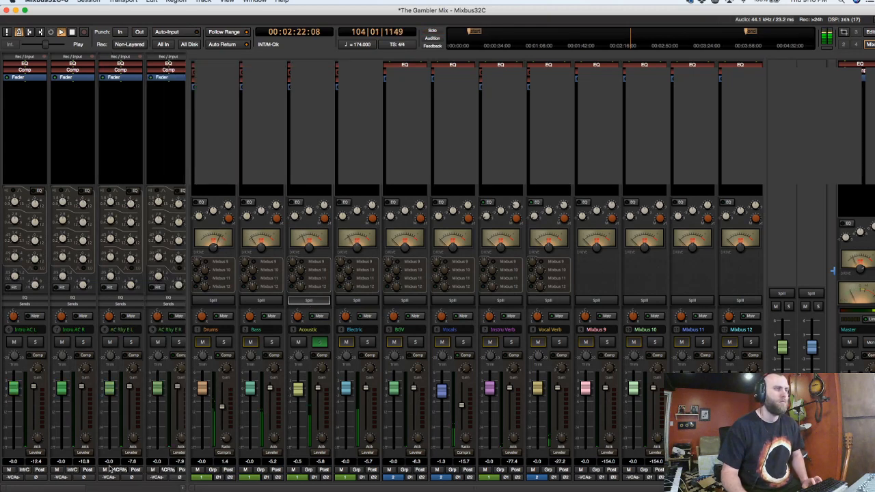
pyautogui.moveTo(68, 488); pyautogui.dragTo(127, 490)
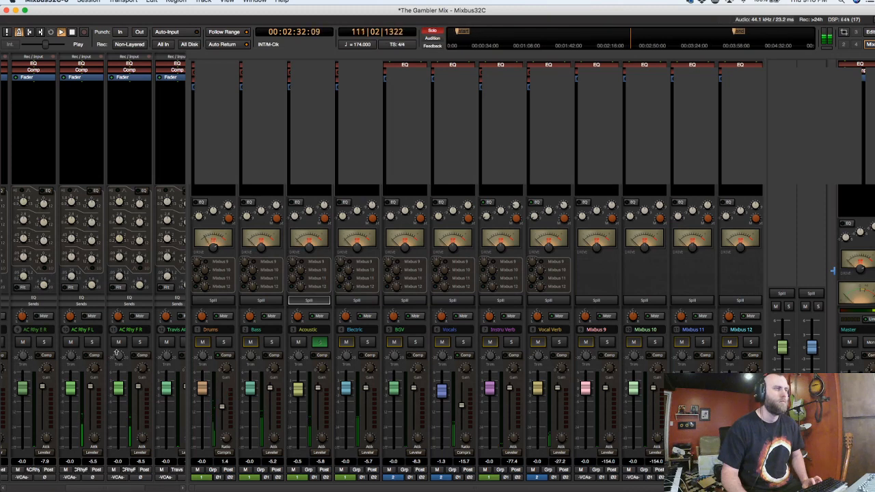
pyautogui.moveTo(118, 389); pyautogui.dragTo(118, 395)
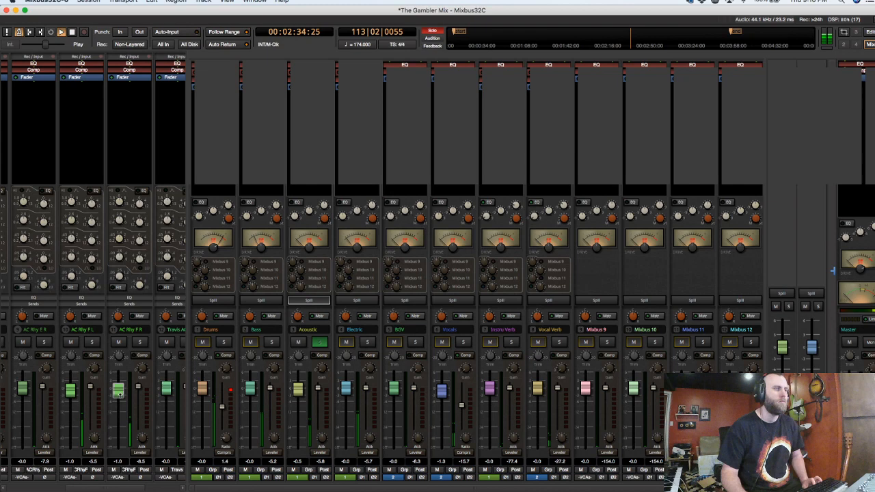
# Solo Drums alongside Acoustic, stop playback, and reset the Drums mixbus fader to 0 dB after trying it lower.
pyautogui.click(223, 341)
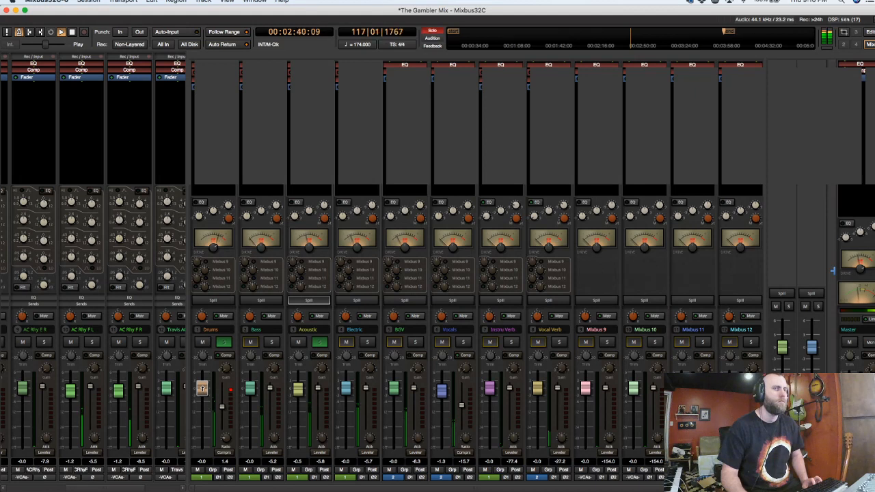
pyautogui.press('space')
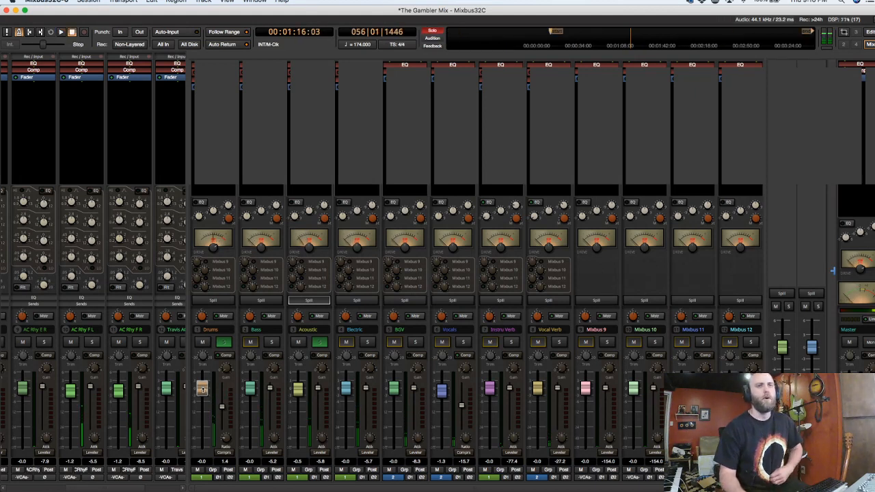
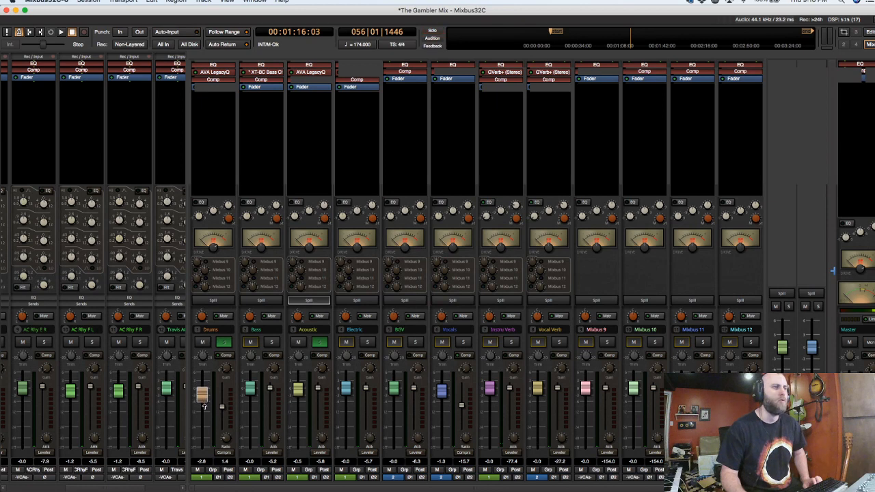
pyautogui.keyDown('shift'); pyautogui.click(204, 404); pyautogui.keyUp('shift')
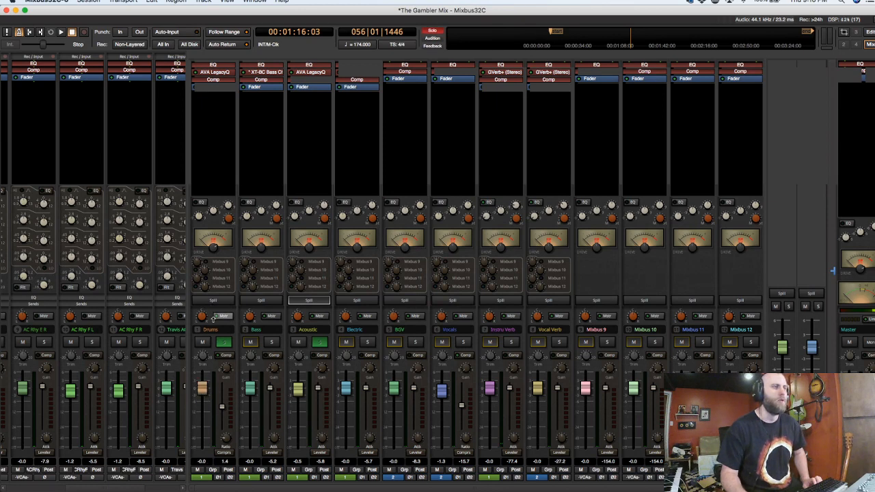
# Spill the Drums mixbus, lower the grouped faders to -2.8 dB for Drums R and -16.9 dB for the shakers, and audition further into the song.
pyautogui.click(213, 301)
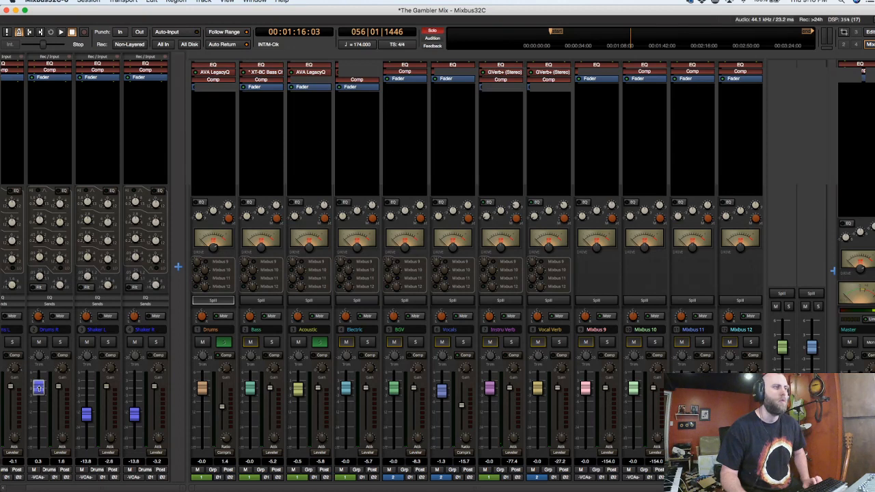
pyautogui.moveTo(39, 389); pyautogui.dragTo(38, 403)
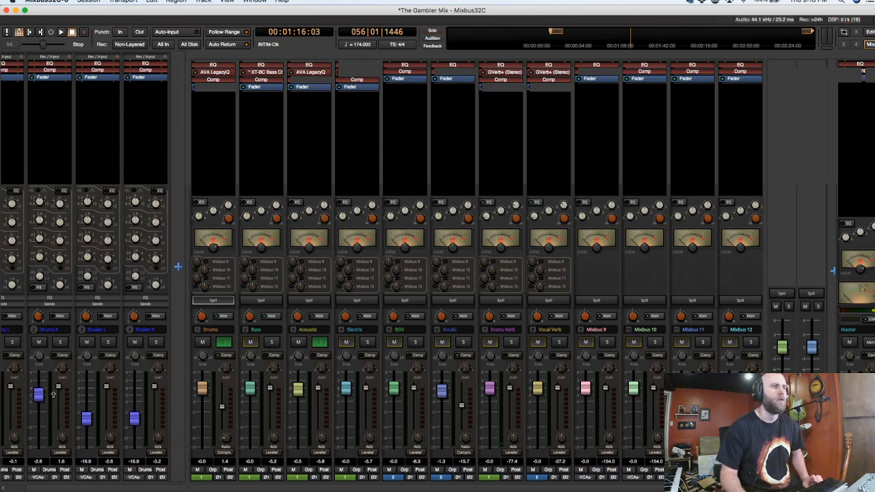
pyautogui.press('space')
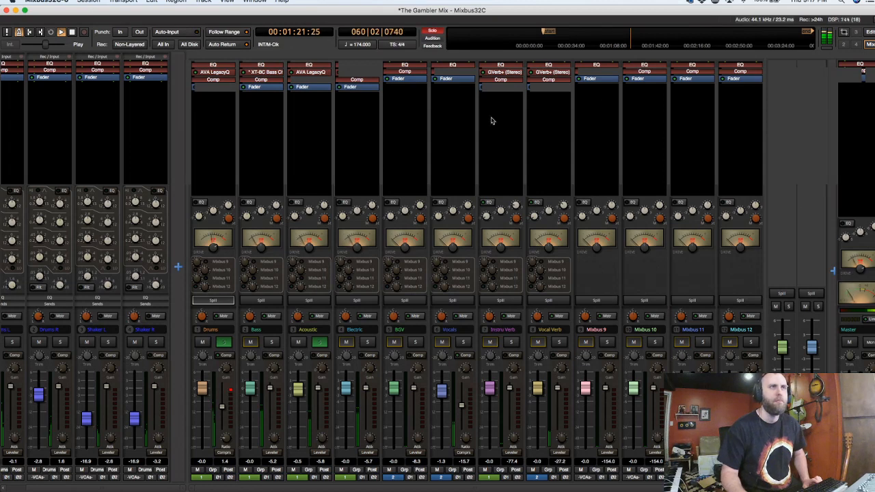
pyautogui.click(699, 41)
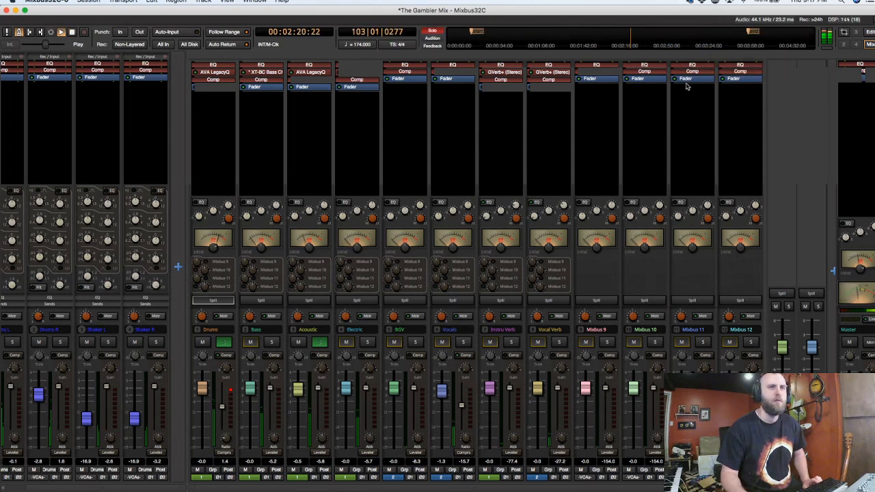
# Lower the grouped drum faders until the shakers sit at -18.0 dB, and reset the Drums R and Drums L faders to 0 dB.
pyautogui.press('space')
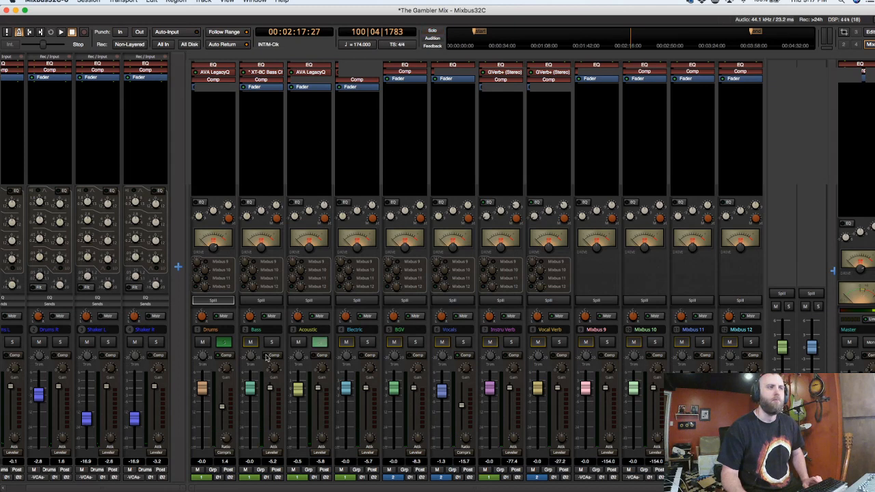
pyautogui.moveTo(39, 400); pyautogui.dragTo(40, 404)
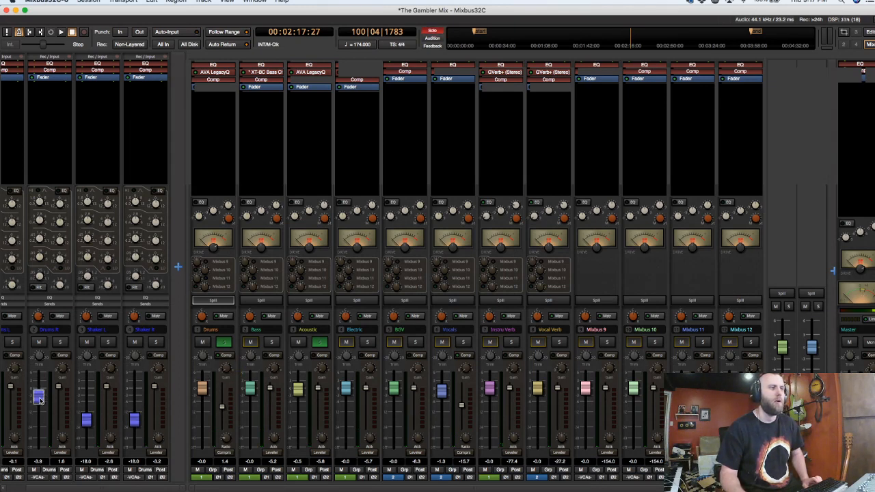
pyautogui.keyDown('shift'); pyautogui.click(39, 401); pyautogui.keyUp('shift')
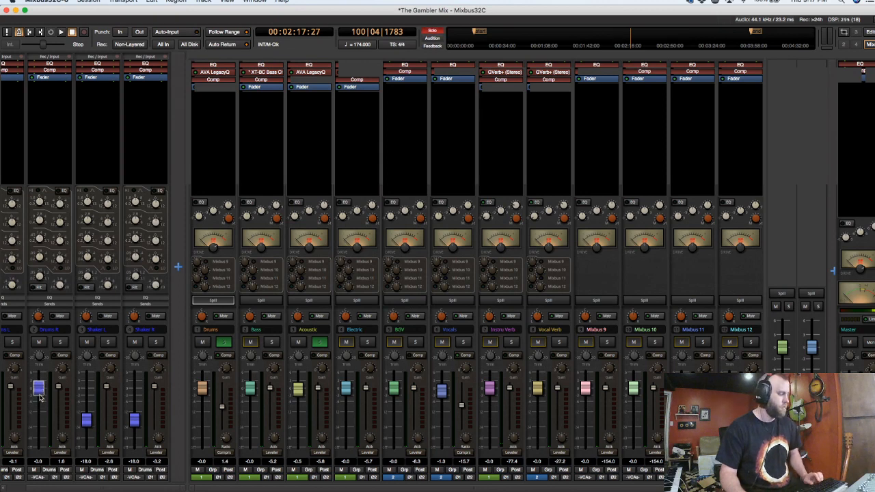
pyautogui.hscroll(-2, 21, 396)
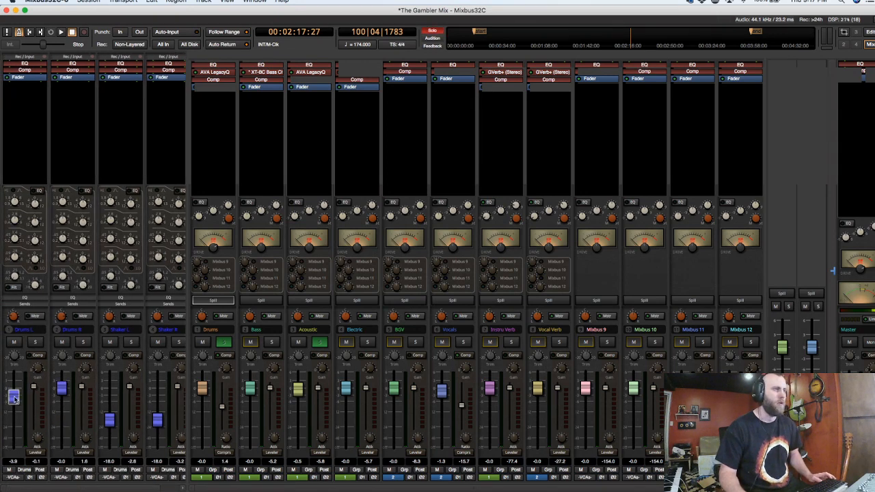
pyautogui.keyDown('shift'); pyautogui.click(14, 398); pyautogui.keyUp('shift')
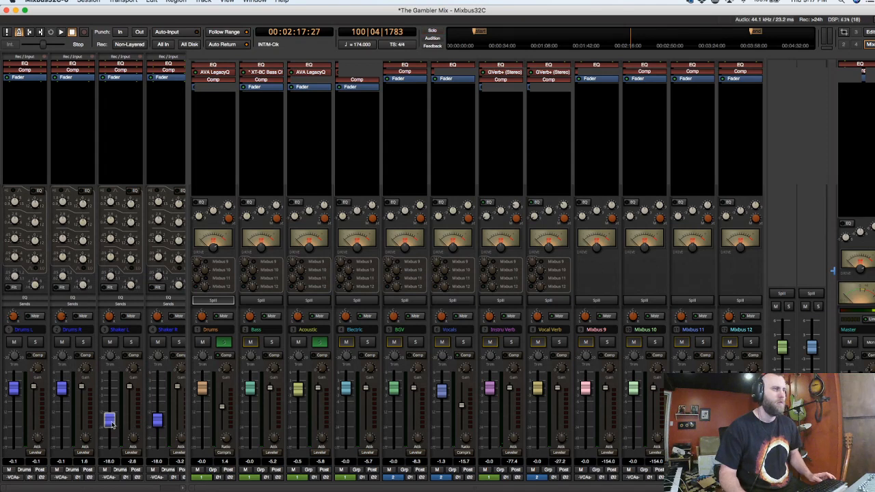
# Fine-tune the shaker faders during playback, setting Shaker L to -17.7 dB and Shaker R to -18.0 dB.
pyautogui.moveTo(111, 424); pyautogui.dragTo(114, 419)
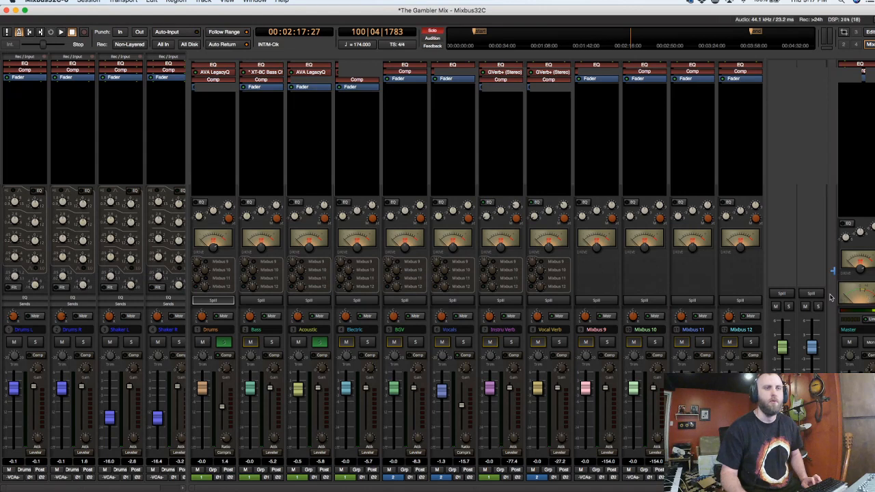
pyautogui.press('space')
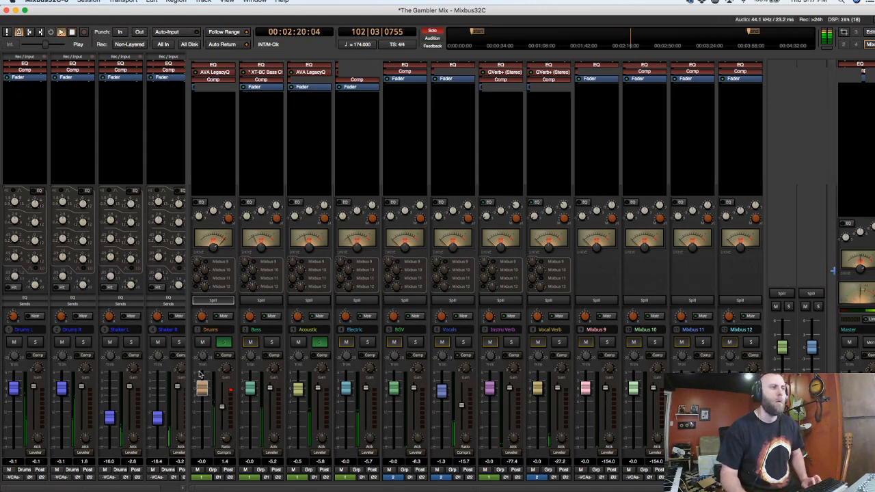
pyautogui.moveTo(203, 357); pyautogui.dragTo(202, 375)
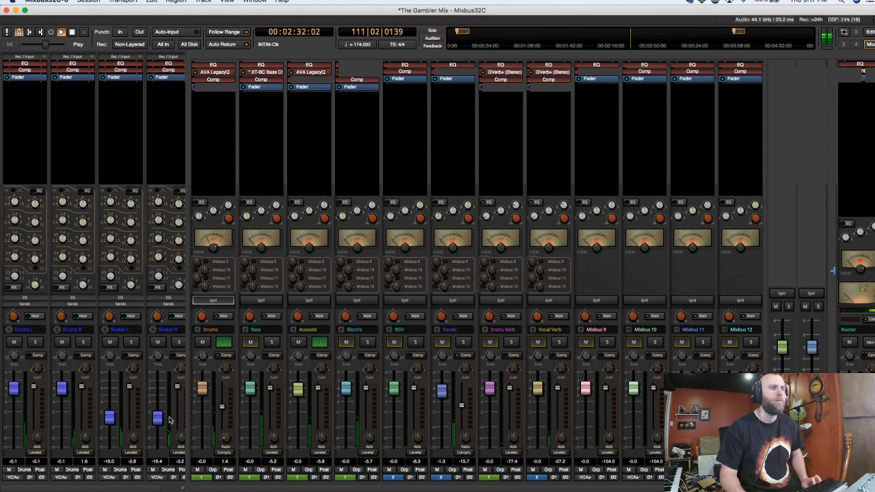
pyautogui.hscroll(3, 103, 486)
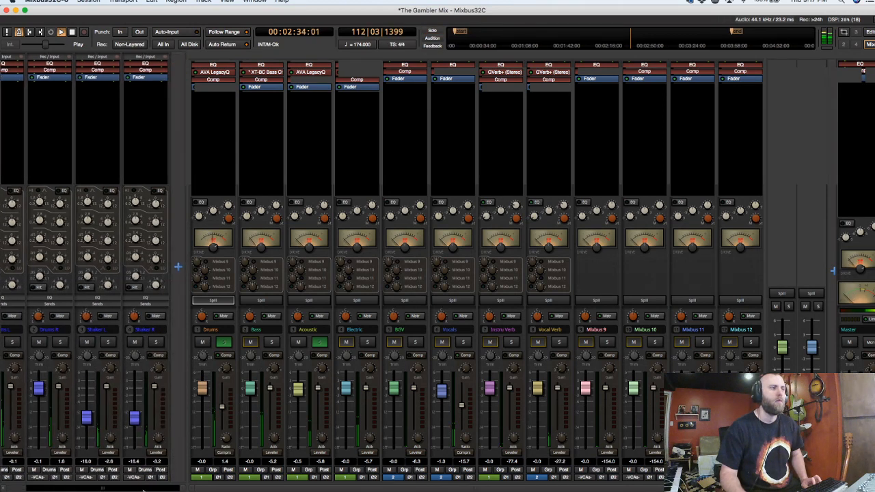
pyautogui.moveTo(142, 489); pyautogui.dragTo(64, 489)
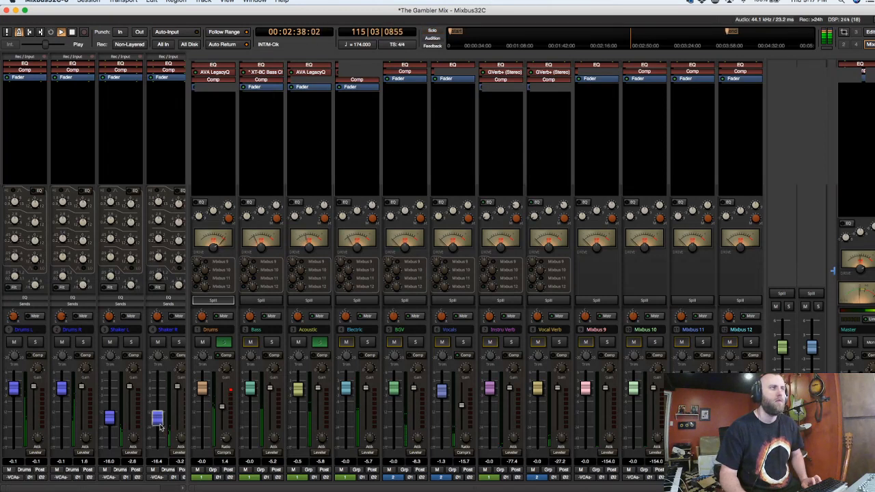
pyautogui.moveTo(160, 424); pyautogui.dragTo(160, 428)
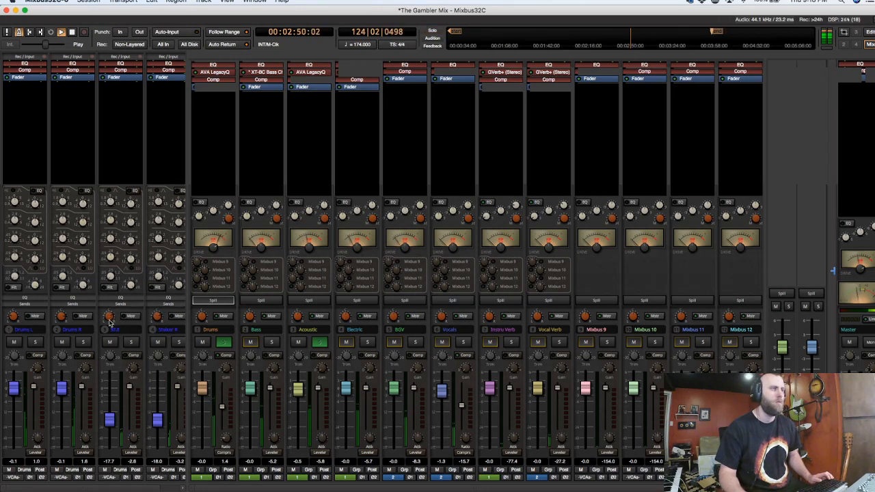
# Solo the Bass mixbus too, and pull the Body point of its XT-BC Bass Character down to about -4.5 dB at the lowest frequencies.
pyautogui.click(271, 342)
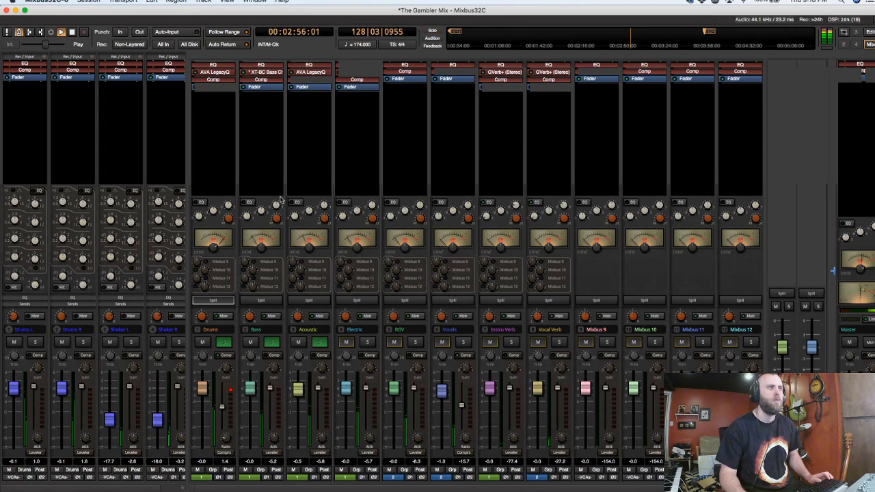
pyautogui.doubleClick(266, 73)
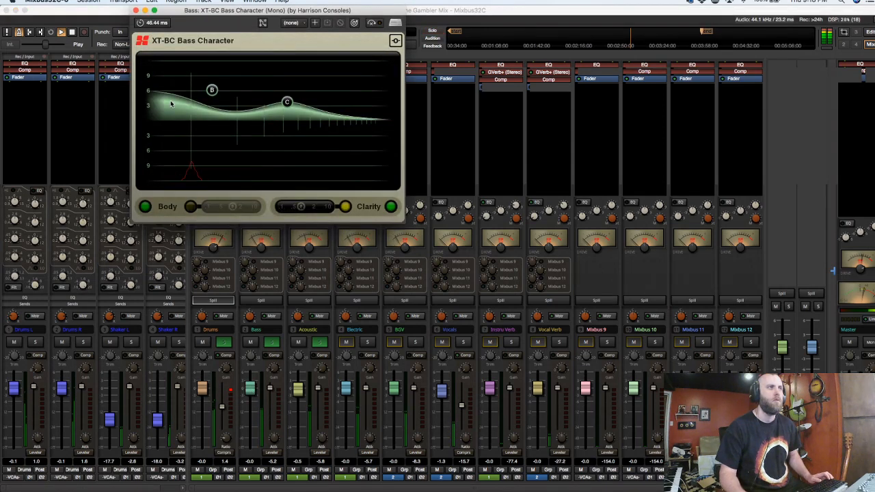
pyautogui.moveTo(212, 90); pyautogui.dragTo(162, 142)
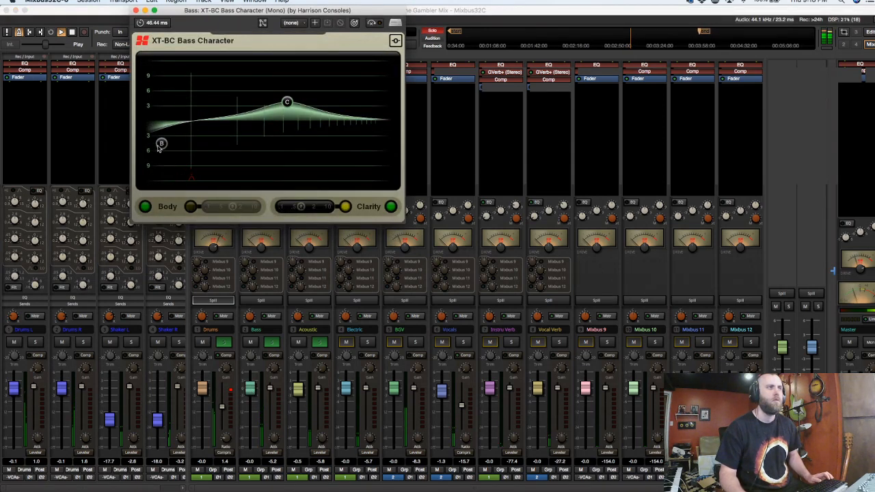
pyautogui.click(136, 10)
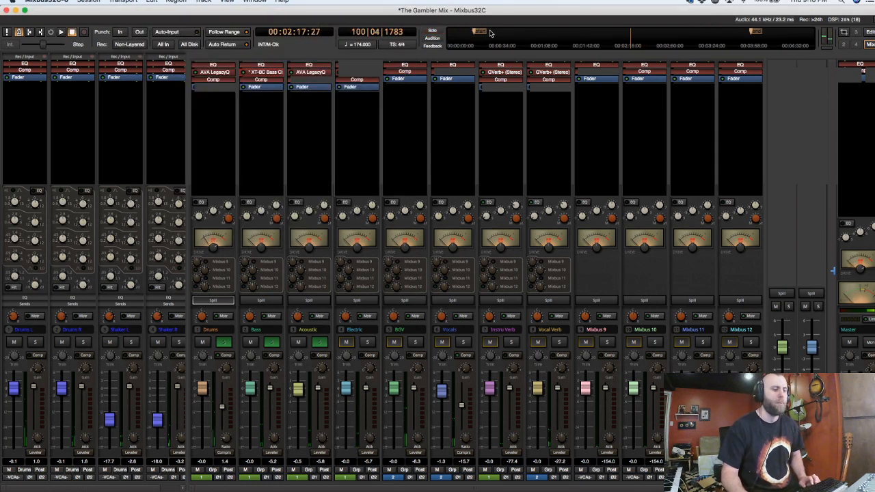
# Add a location marker named Intro at bar 10, where the intro acoustic guitars begin in the editor timeline.
pyautogui.hotkey('alt', 'm')
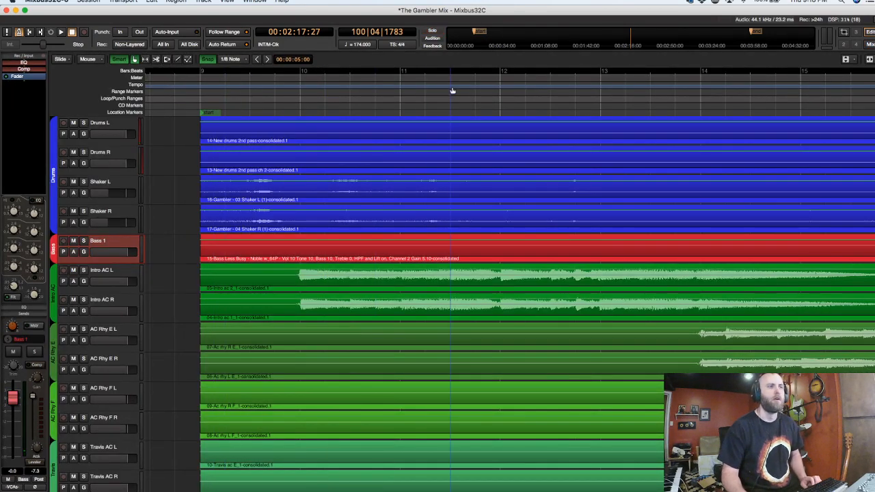
pyautogui.press('_')
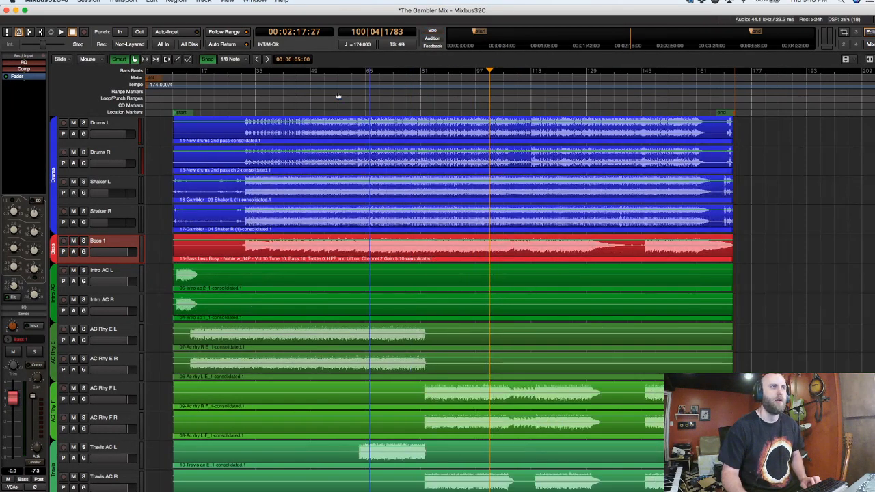
pyautogui.scroll(3, 176, 101)
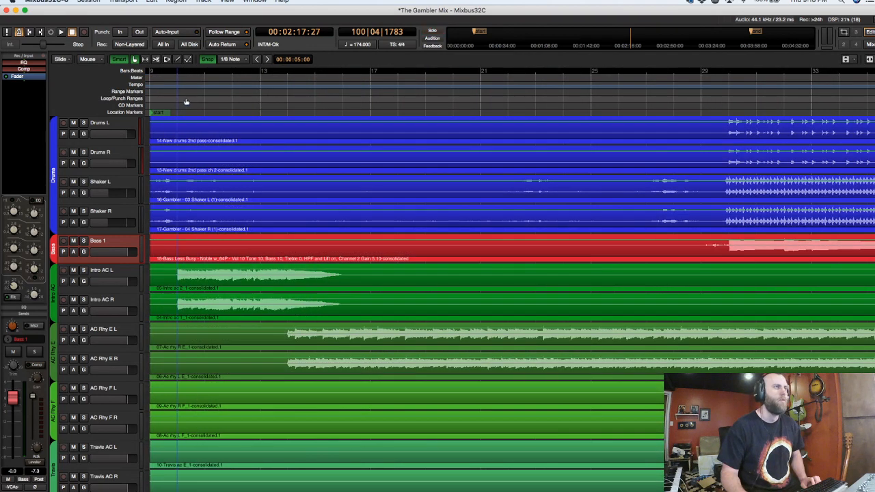
pyautogui.press('Home')
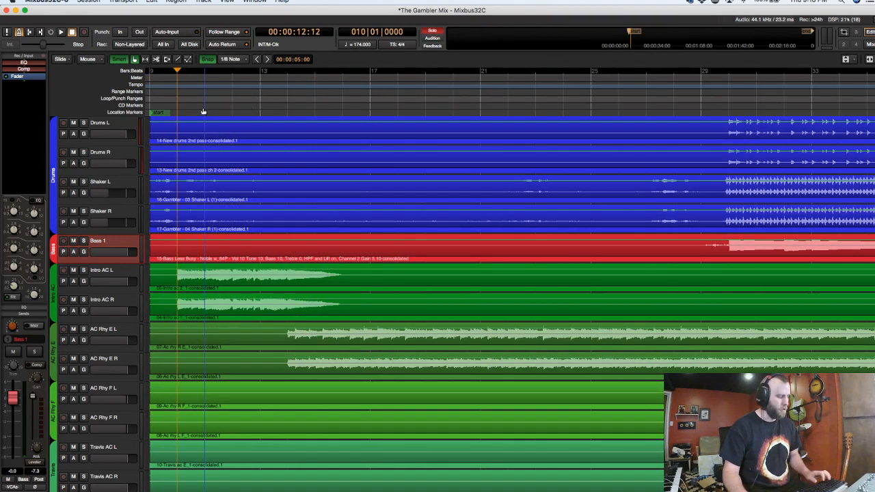
pyautogui.press('Tab')
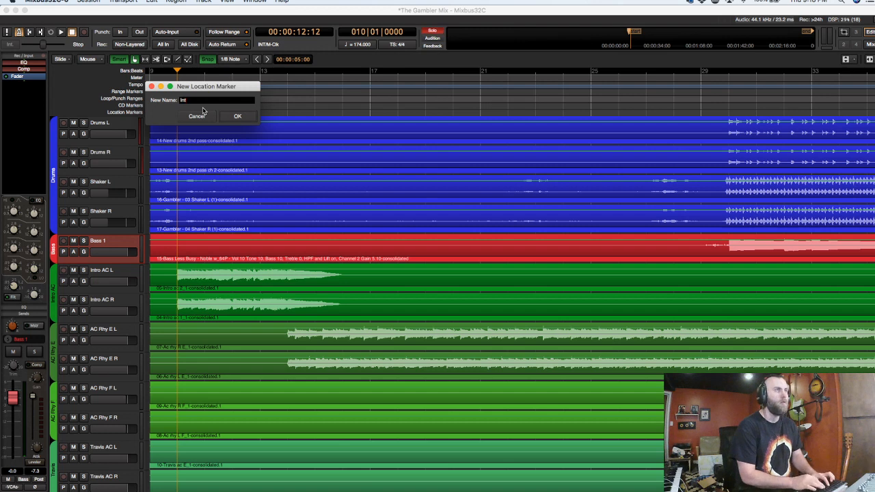
pyautogui.press('Return')
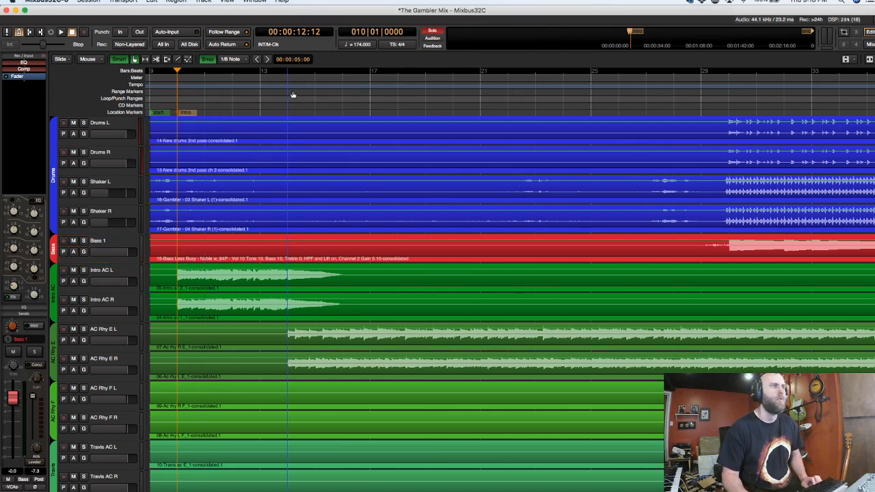
# Play from just before bar 14, clear the Drums, Bass and Acoustic mixbus solos, and raise the Vocals mixbus compressor threshold slightly.
pyautogui.click(275, 96)
pyautogui.press('space')
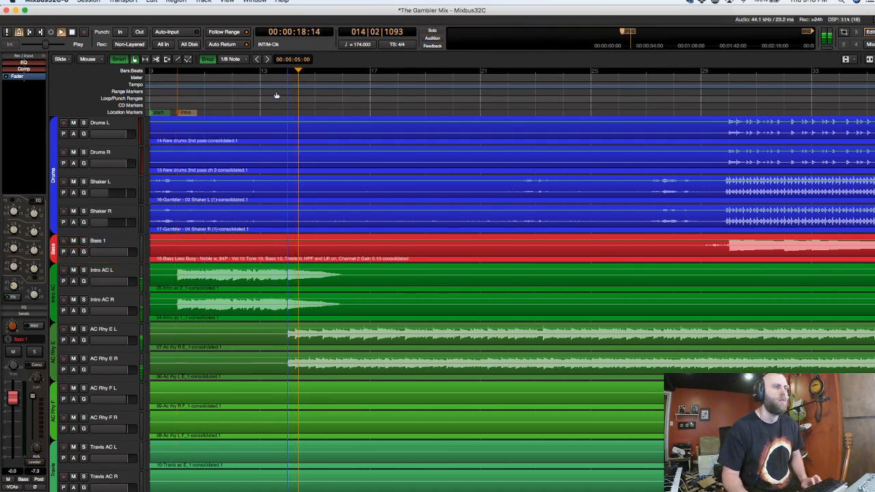
pyautogui.scroll(-1, 133, 267)
pyautogui.scroll(-7, 132, 267)
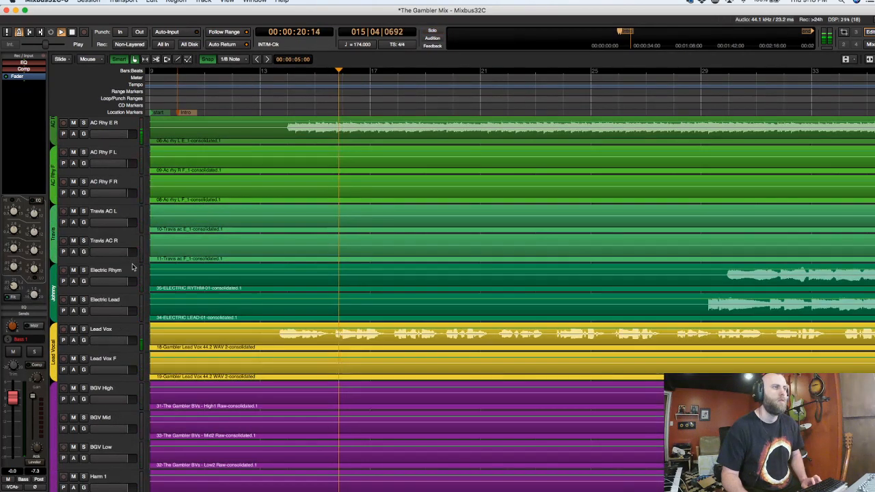
pyautogui.scroll(3, 133, 267)
pyautogui.hotkey('alt', 'm')
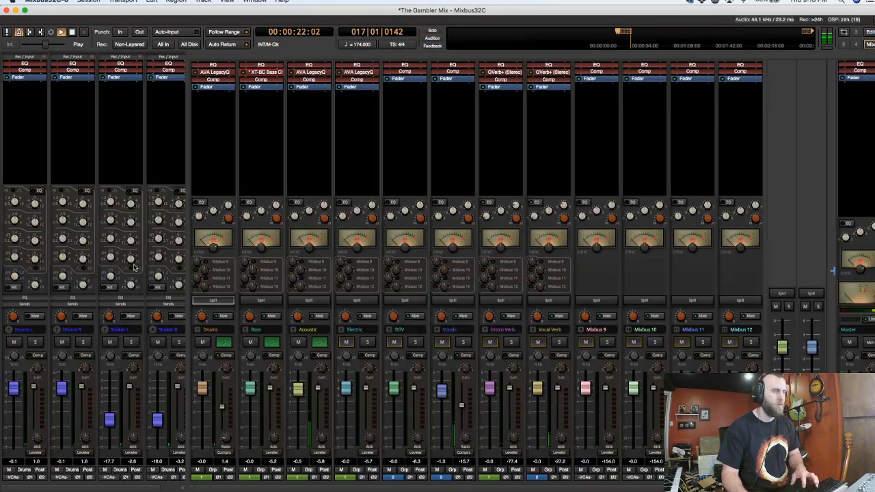
pyautogui.click(272, 342)
pyautogui.click(224, 342)
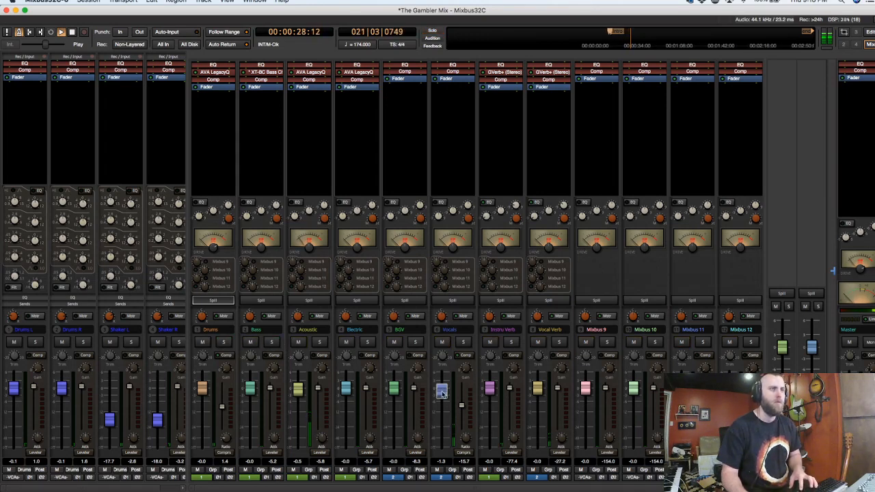
pyautogui.moveTo(447, 320)
pyautogui.mouseDown()
pyautogui.moveTo(453, 296)
pyautogui.moveTo(450, 323)
pyautogui.mouseUp()
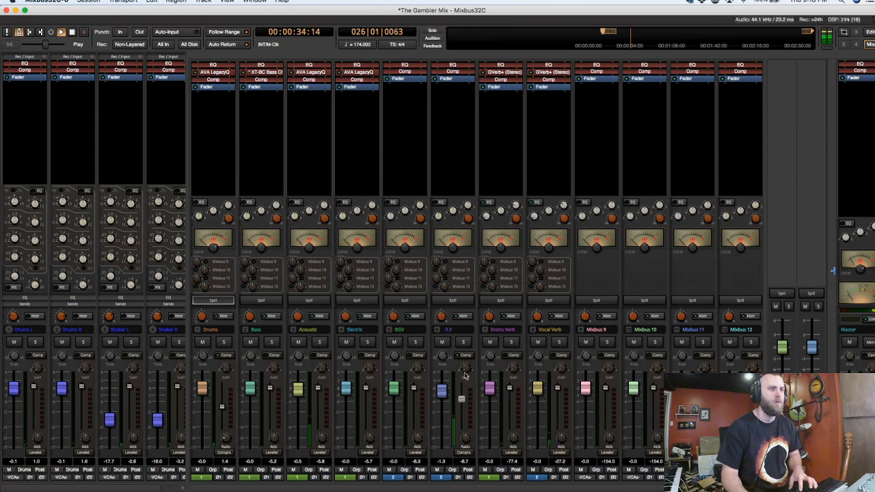
# Stop playback and add a location marker named TAB at bar 14, where the AC Rhy E guitars start.
pyautogui.hotkey('alt', 'm')
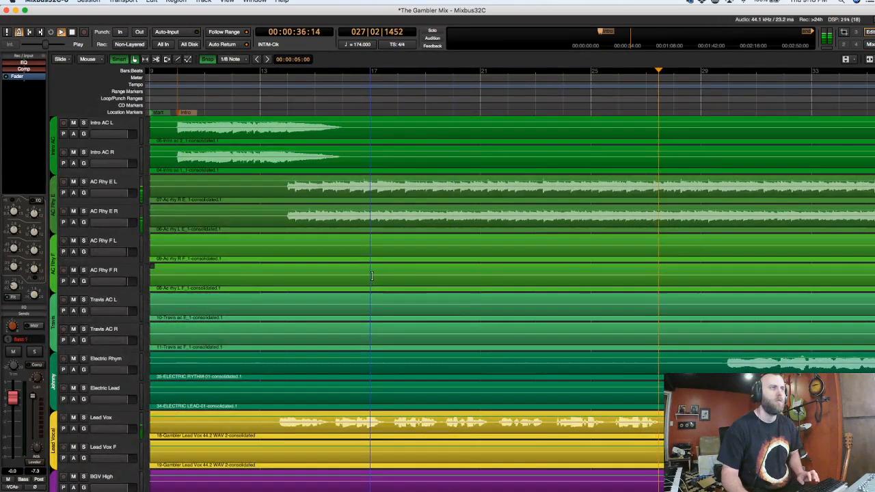
pyautogui.press('space')
pyautogui.click(287, 104)
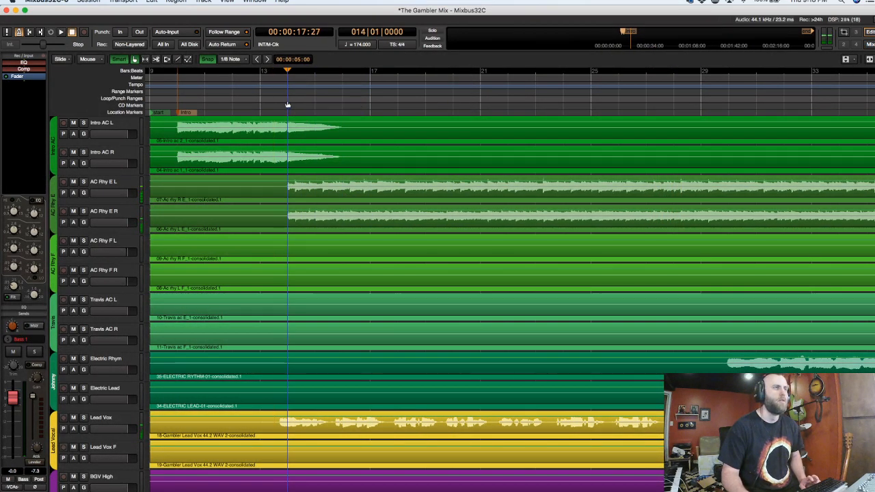
pyautogui.press('Tab')
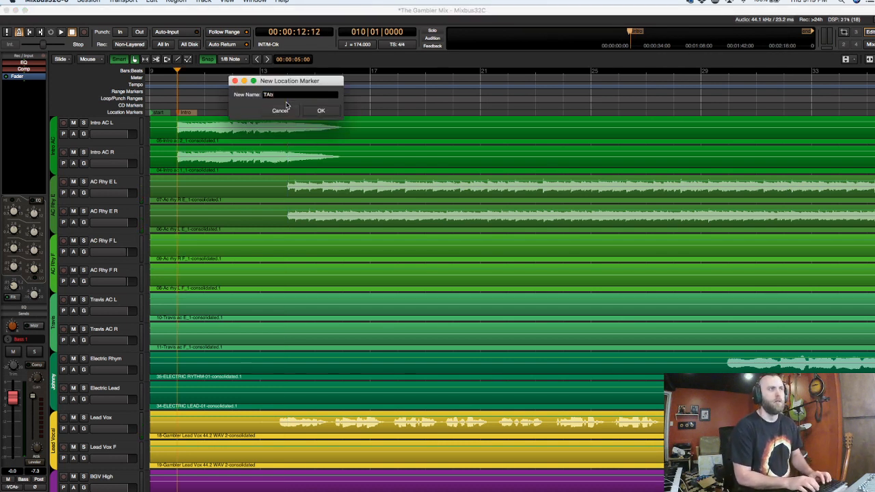
pyautogui.press('Return')
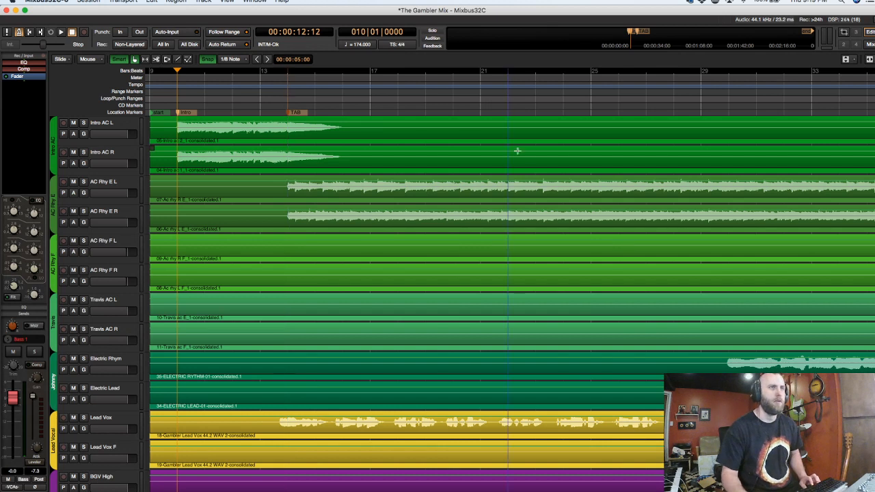
# Play the song from around bars 28 and 29 to locate where the drums come in, near the Electric Rhym entrance.
pyautogui.click(687, 102)
pyautogui.press('space')
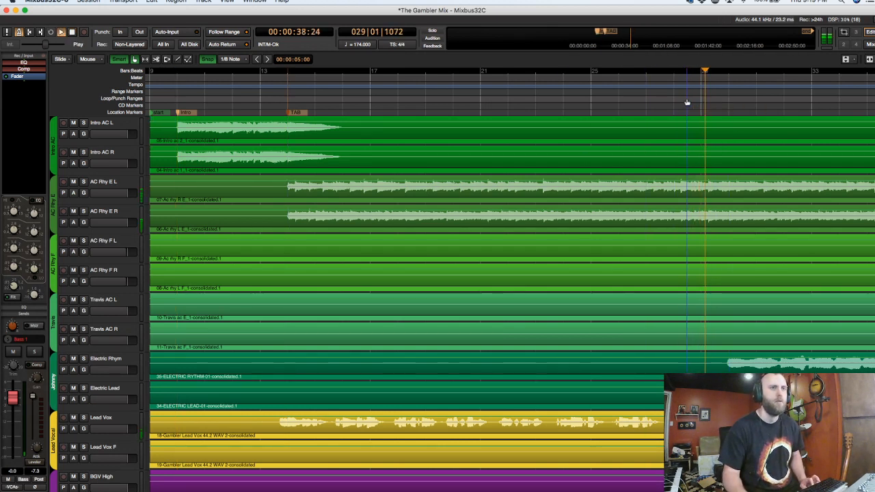
pyautogui.scroll(-3, 687, 103)
pyautogui.scroll(2, 686, 103)
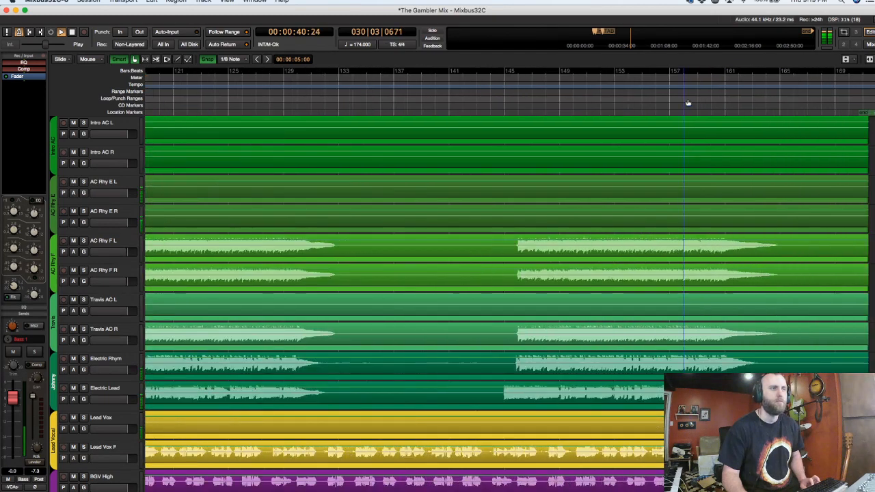
pyautogui.scroll(-2, 687, 102)
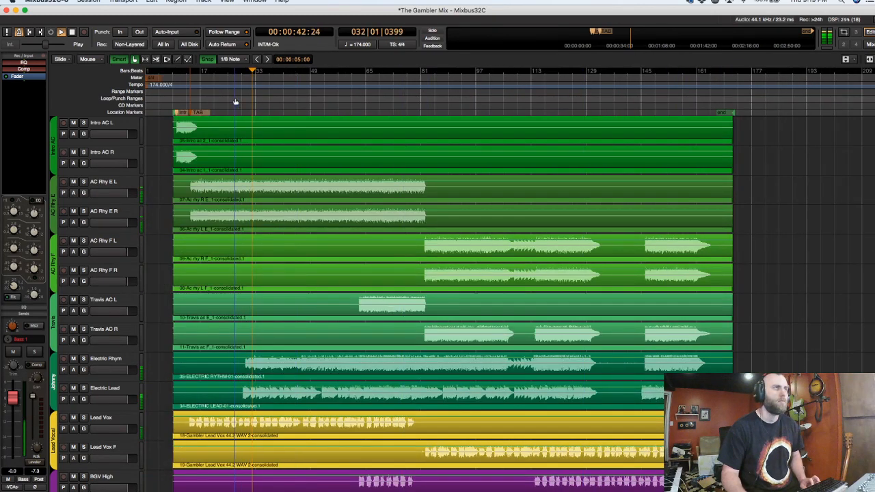
pyautogui.scroll(2, 235, 98)
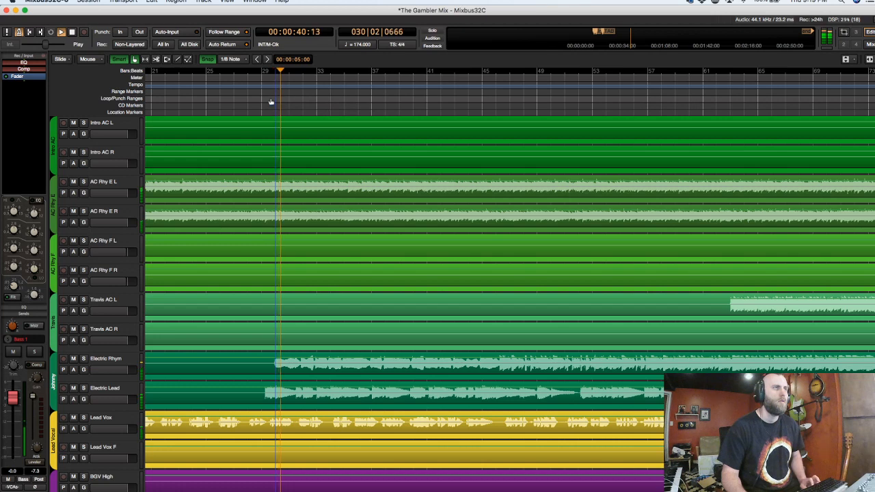
pyautogui.click(249, 94)
pyautogui.scroll(4, 249, 95)
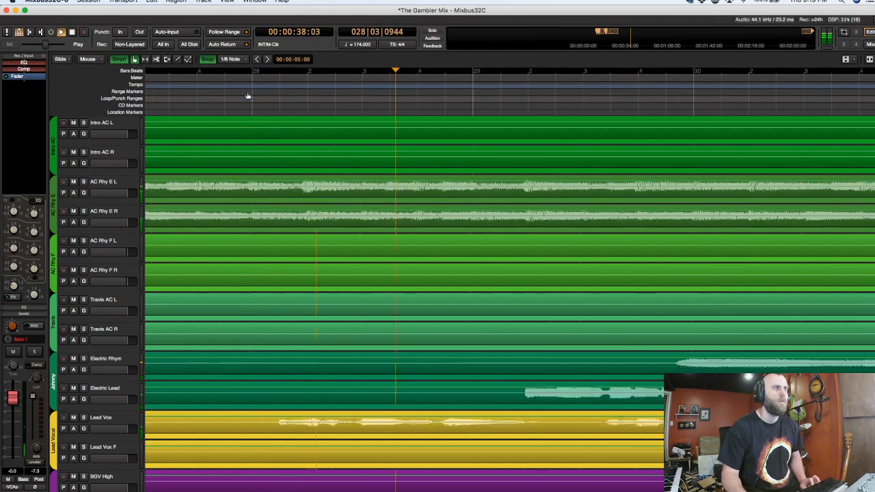
pyautogui.scroll(-3, 248, 95)
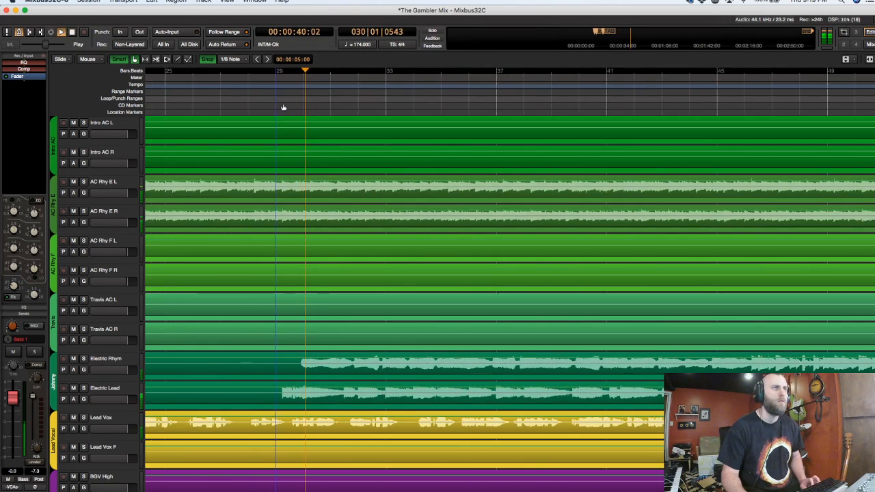
# Stop playback and add a location marker named Drums in at bar 30, where the Electric Rhym track starts.
pyautogui.press('space')
pyautogui.click(303, 112)
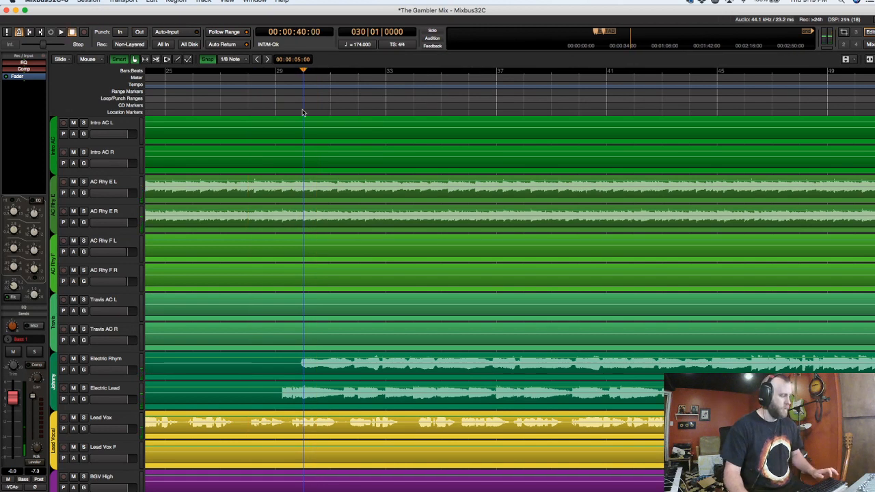
pyautogui.press('Tab')
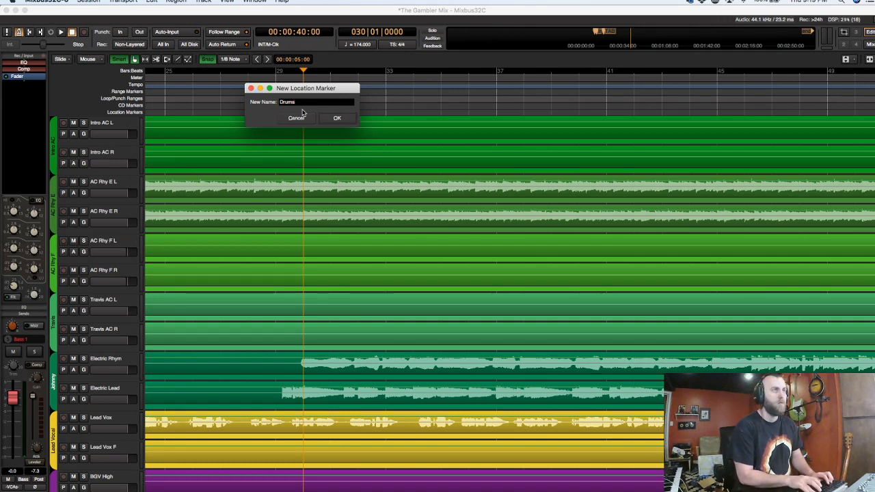
pyautogui.press('Return')
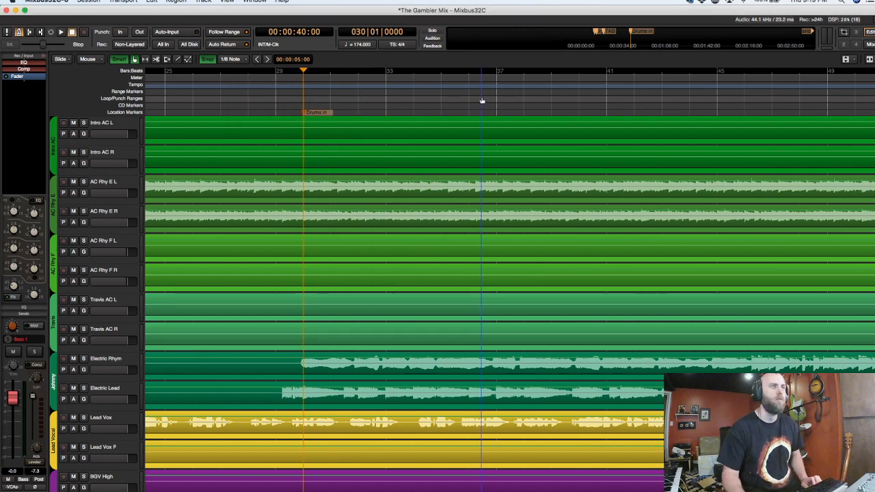
# Play ahead from about bar 52 to find the chorus, and add a location marker named Ch at bar 63, where Travis AC L starts.
pyautogui.scroll(-1, 482, 101)
pyautogui.scroll(-2, 482, 100)
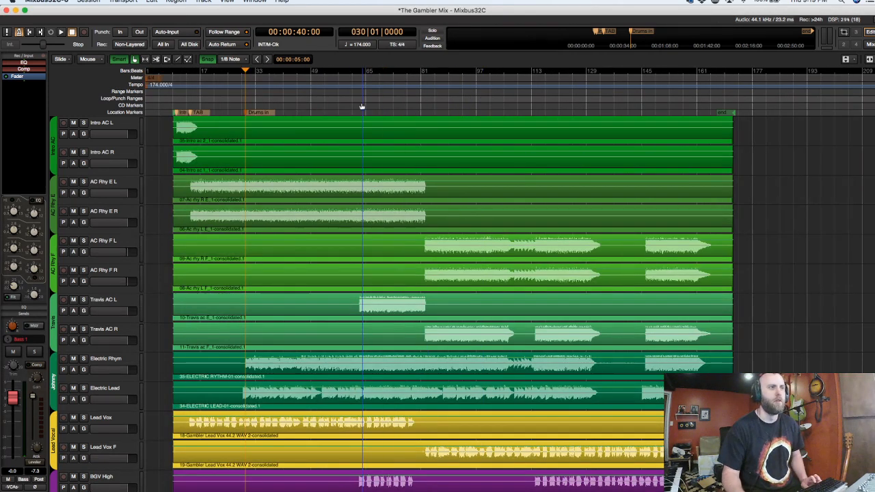
pyautogui.click(322, 109)
pyautogui.press('space')
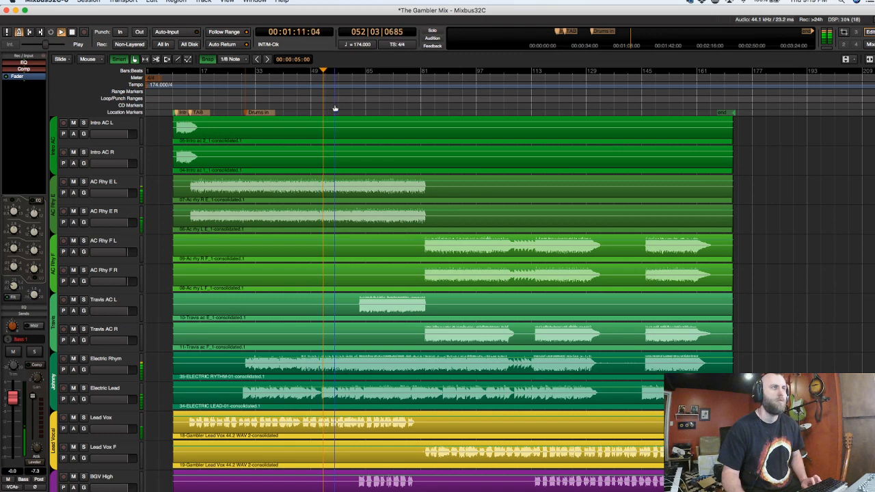
pyautogui.click(339, 104)
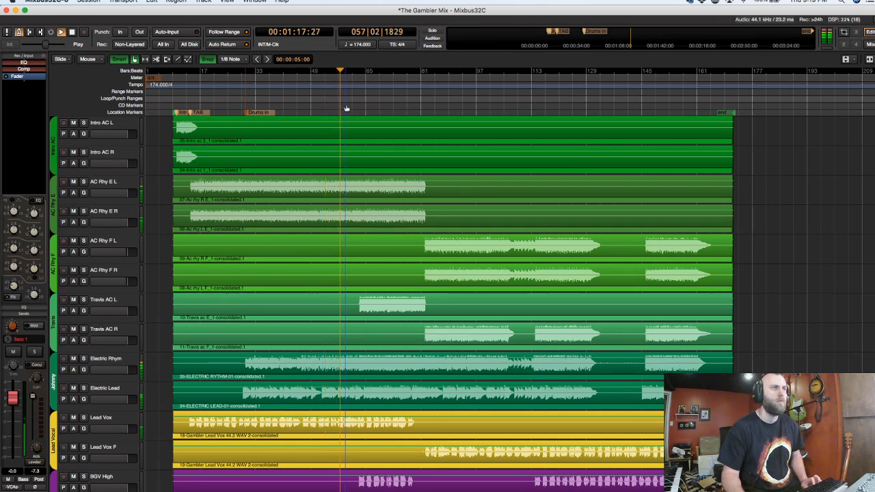
pyautogui.click(354, 109)
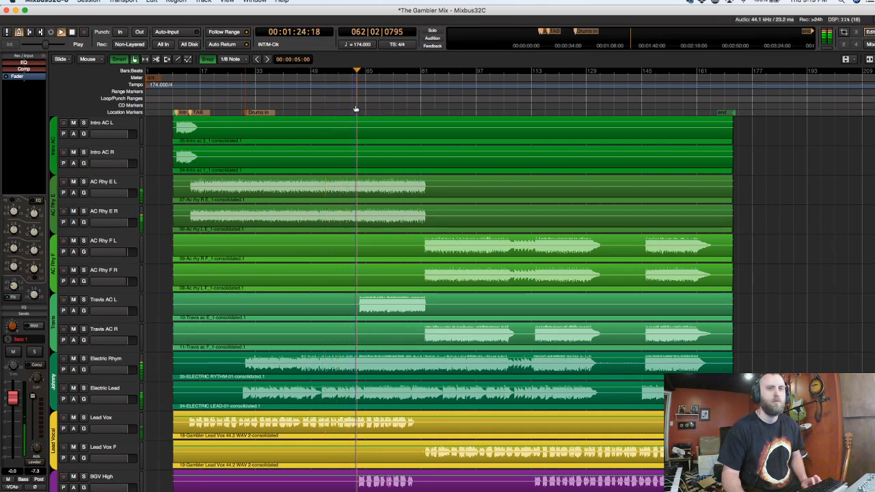
pyautogui.press('space')
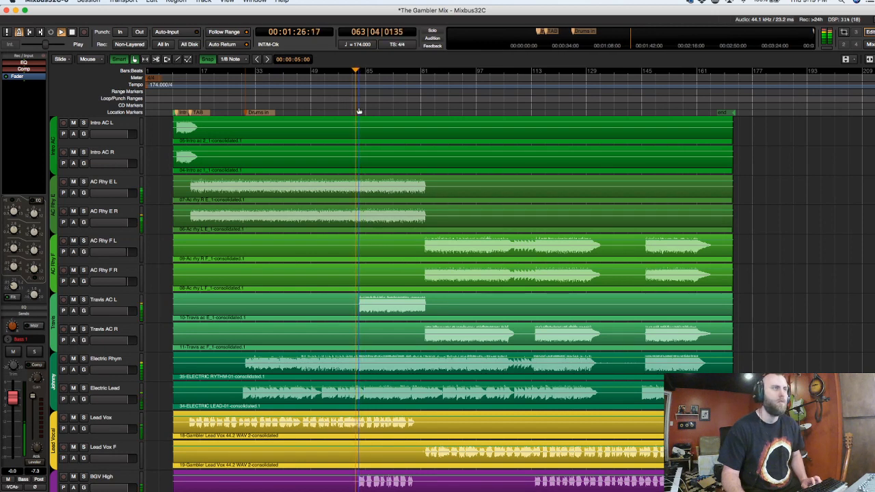
pyautogui.scroll(4, 357, 107)
pyautogui.click(393, 105)
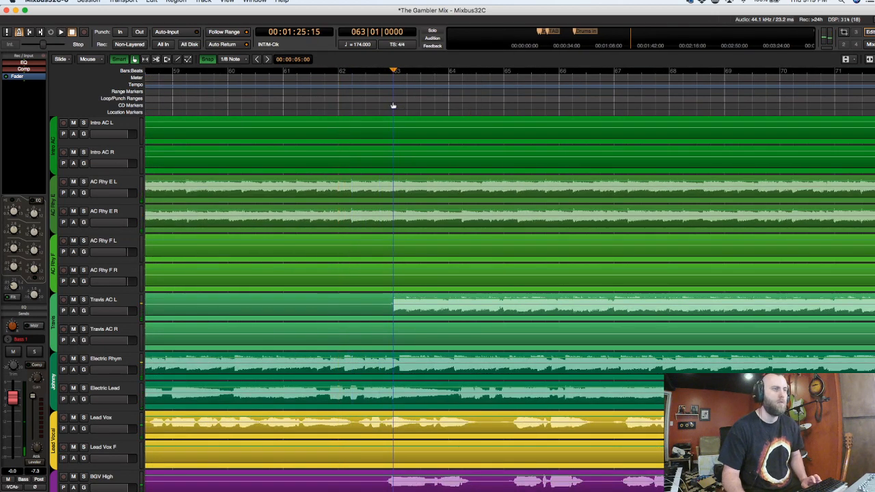
pyautogui.press('Tab')
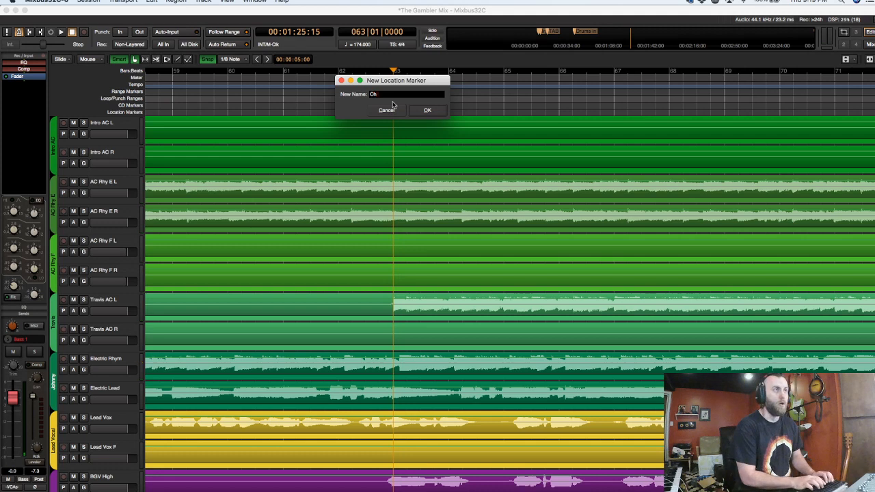
pyautogui.write('Ch')
pyautogui.press('Return')
# Play from bar 79 and add a location marker named V2 at bar 82, where the AC Rhy F guitars start.
pyautogui.scroll(-4, 452, 99)
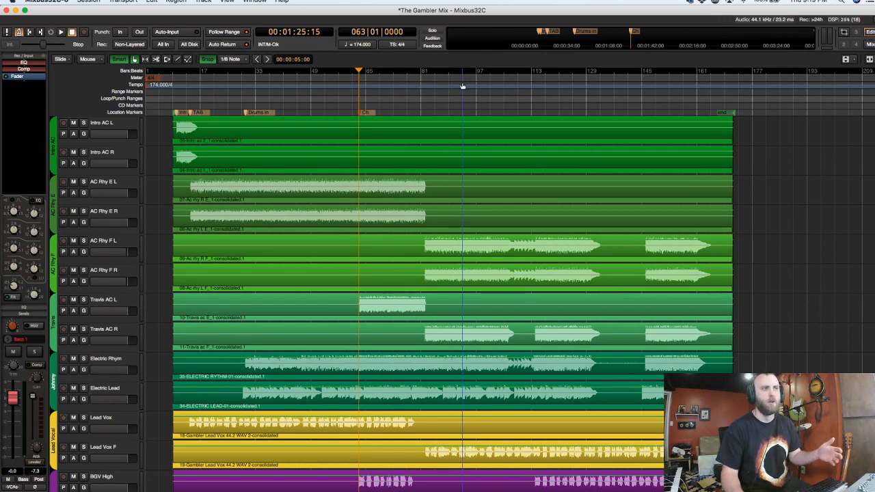
pyautogui.click(419, 102)
pyautogui.scroll(2, 420, 103)
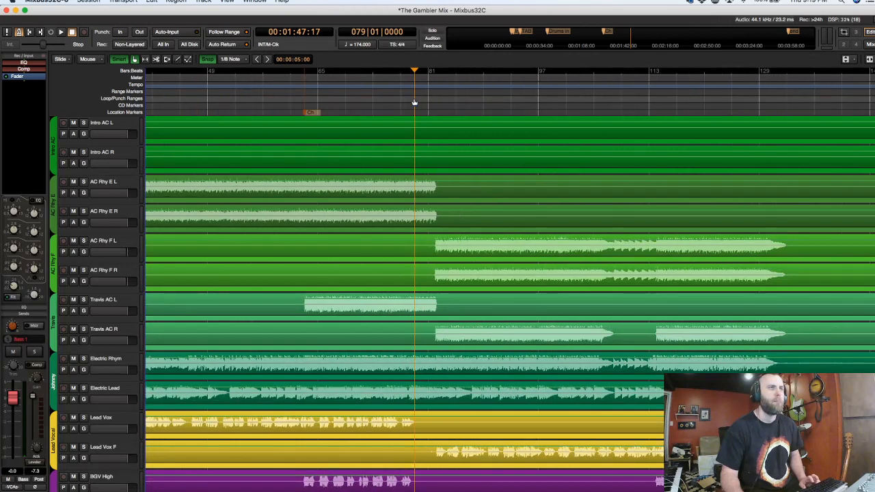
pyautogui.press('space')
pyautogui.scroll(3, 414, 102)
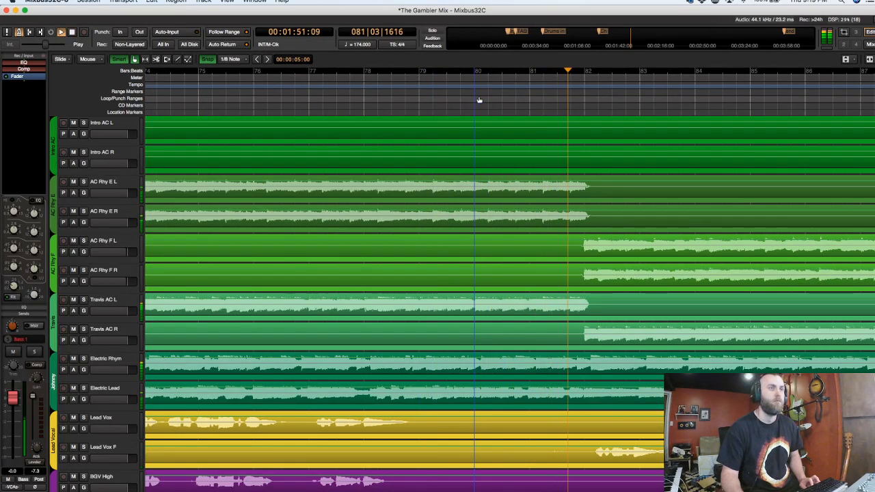
pyautogui.press('space')
pyautogui.click(584, 108)
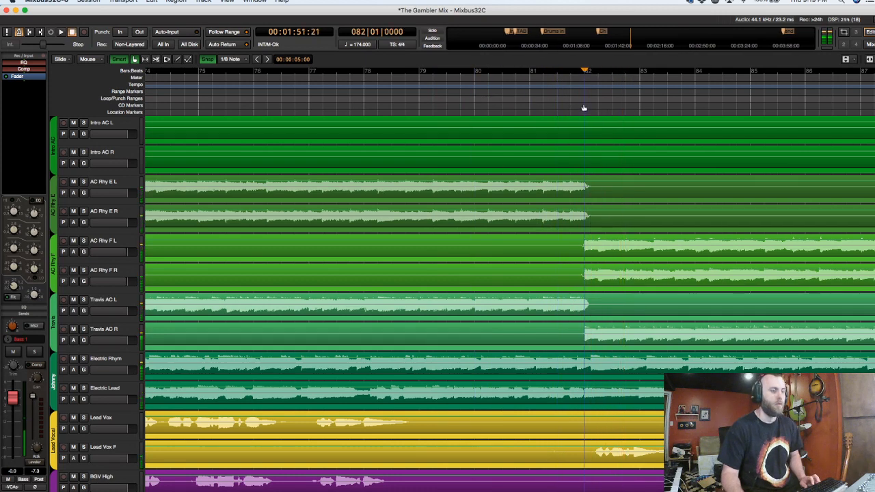
pyautogui.press('Tab')
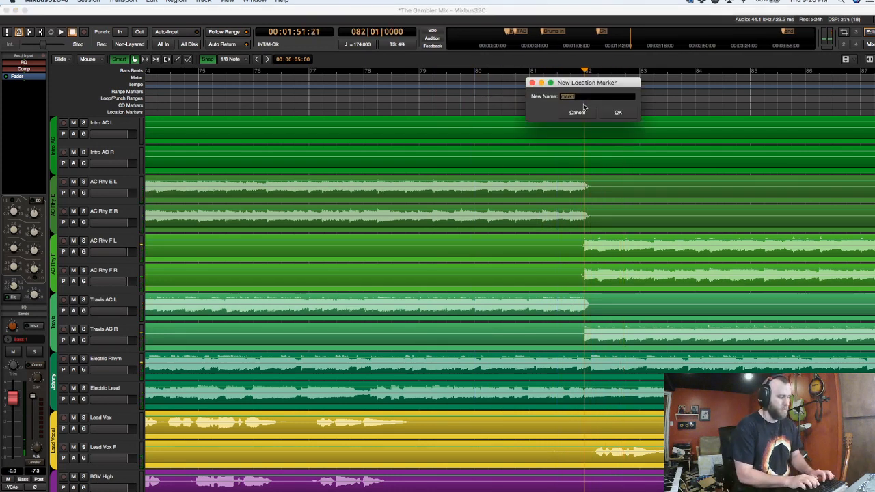
pyautogui.write('V')
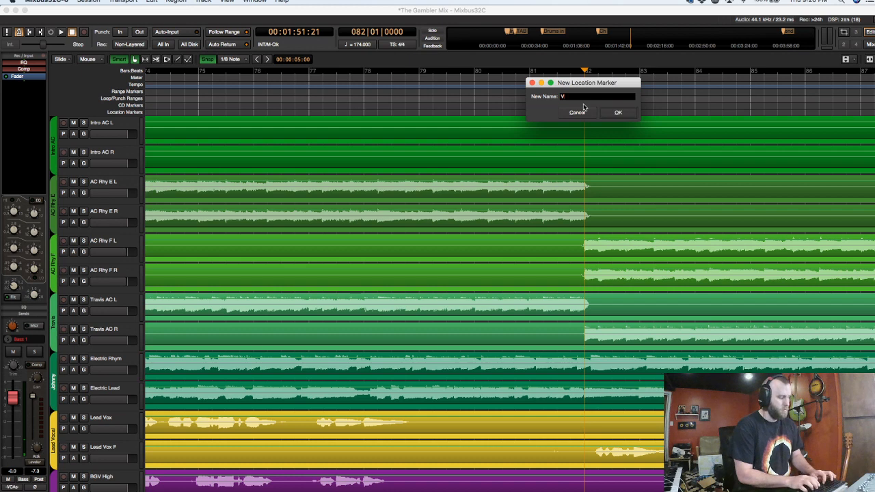
pyautogui.write('2')
pyautogui.press('Return')
# Play the second verse from about bar 100, skipping to around bar 105, to locate where the breakdown begins.
pyautogui.scroll(-3, 589, 98)
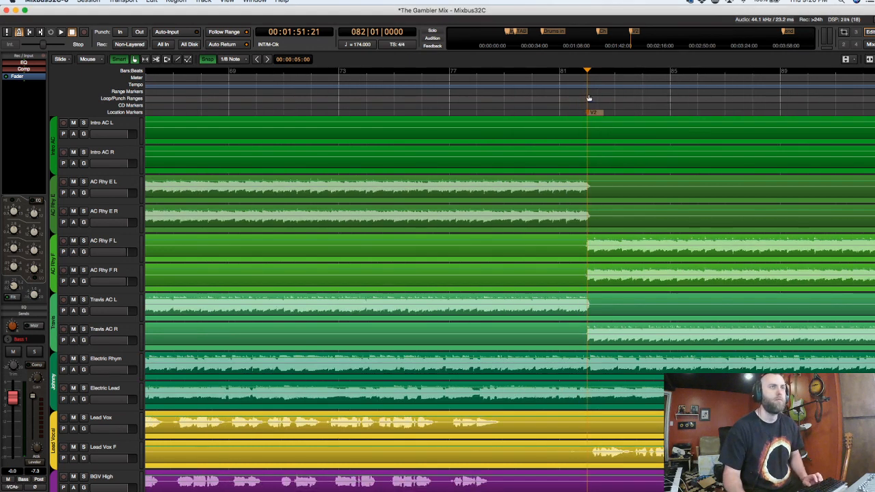
pyautogui.hscroll(-1, 588, 98)
pyautogui.hscroll(2, 589, 98)
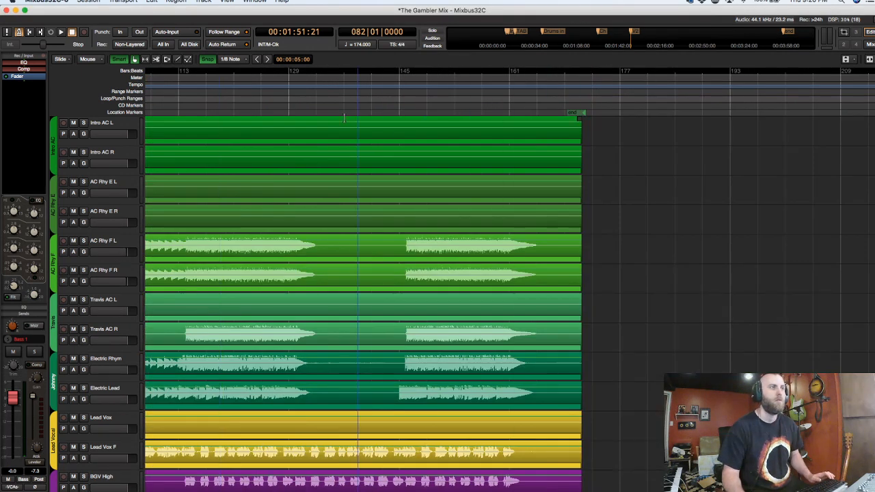
pyautogui.hscroll(-2, 287, 113)
pyautogui.click(460, 103)
pyautogui.press('space')
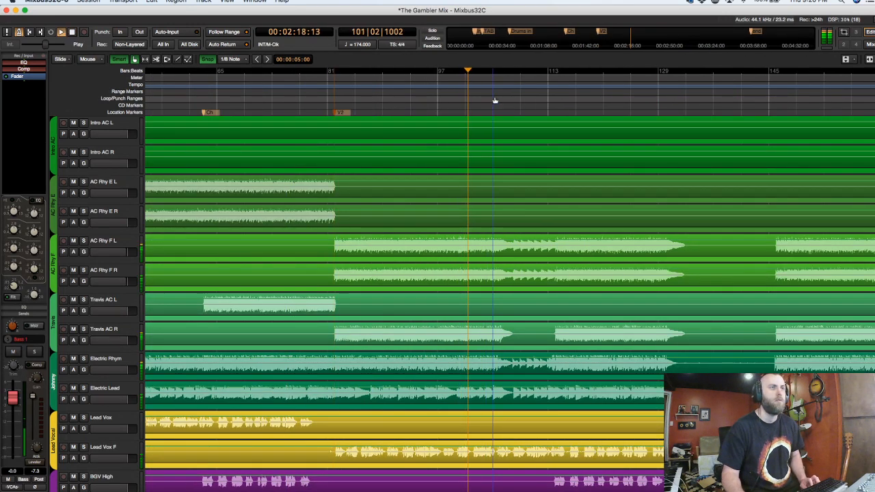
pyautogui.click(494, 100)
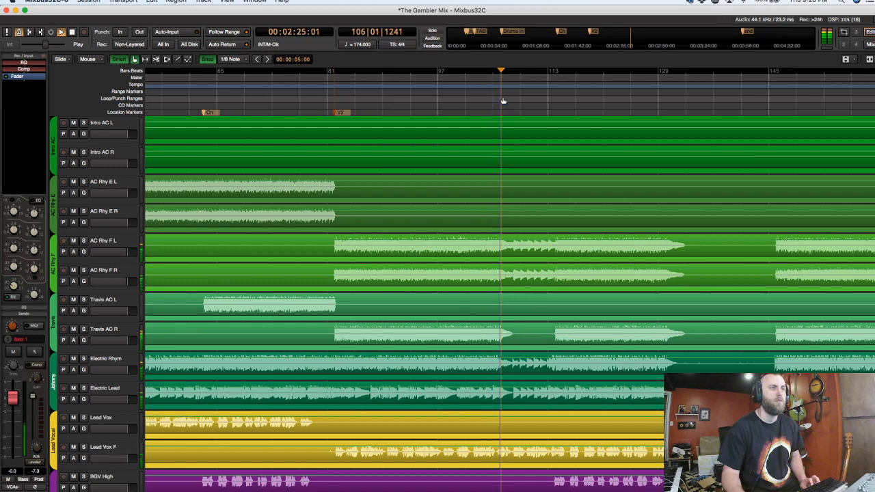
pyautogui.press('=')
pyautogui.click(483, 104)
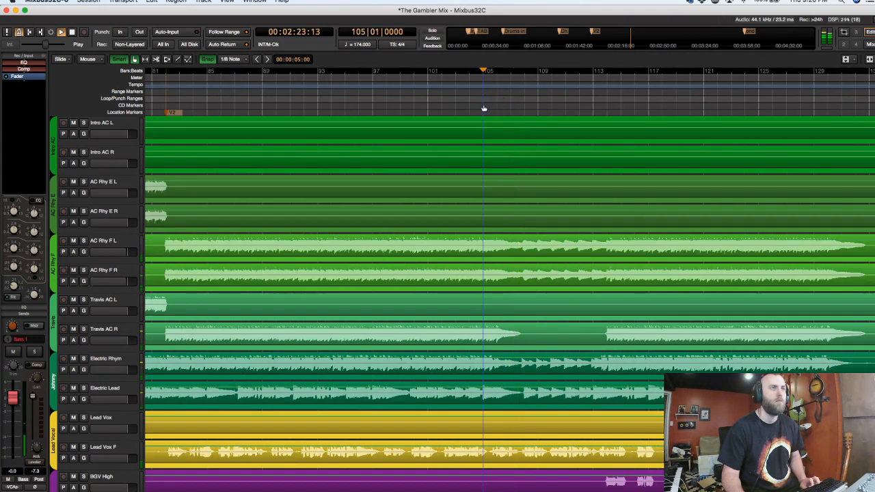
pyautogui.press('=')
pyautogui.press('=')
pyautogui.press('=')
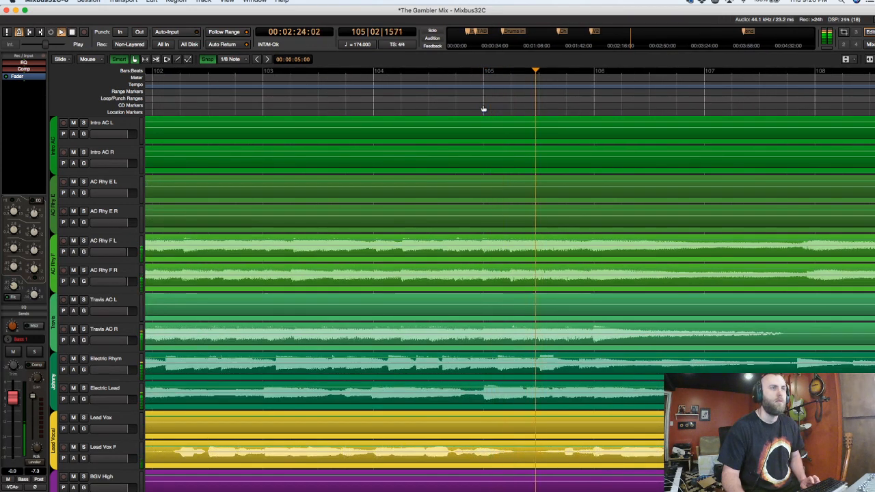
# Stop playback and add a location marker named Breakdown at bar 106, where Travis AC R begins to fade out.
pyautogui.press('space')
pyautogui.click(593, 110)
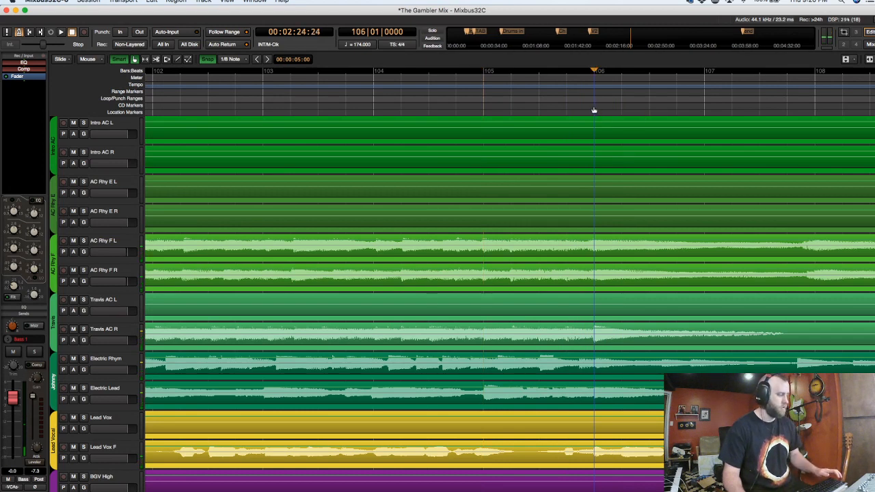
pyautogui.press('Tab')
pyautogui.write('bReak')
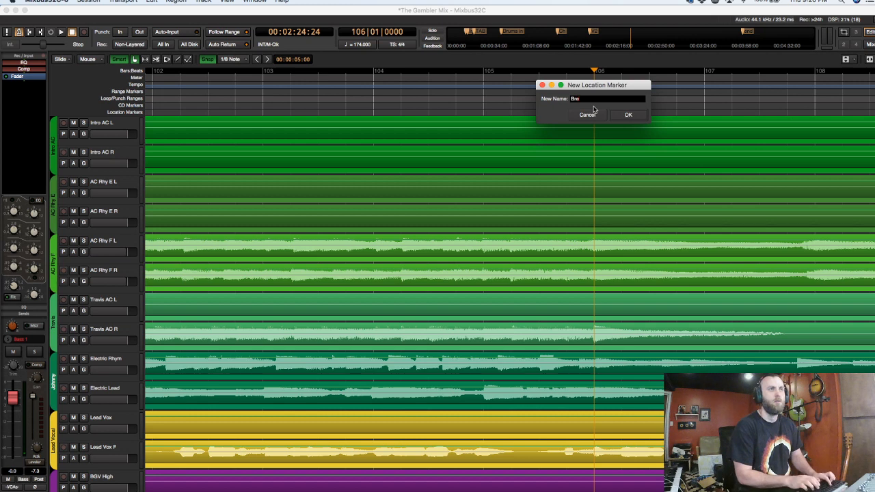
pyautogui.write('down')
pyautogui.press('Return')
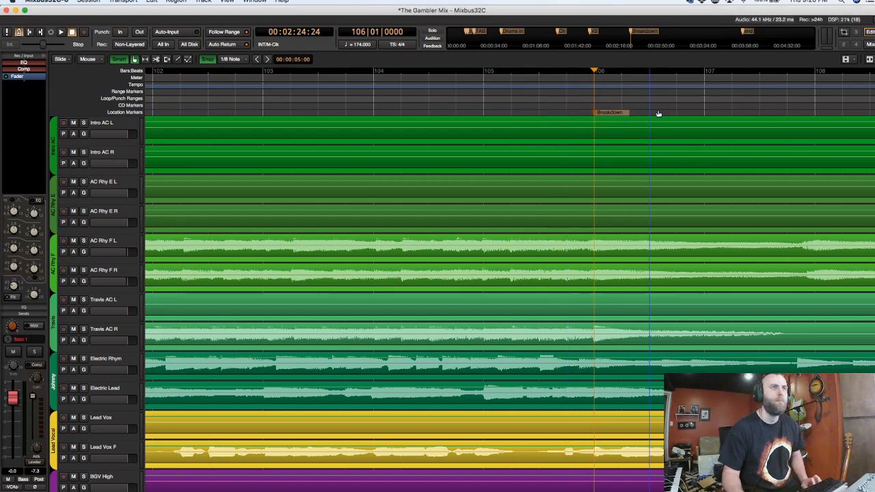
# Play from about bar 118, and again from about bar 110, to find where the second chorus begins.
pyautogui.scroll(-2, 690, 109)
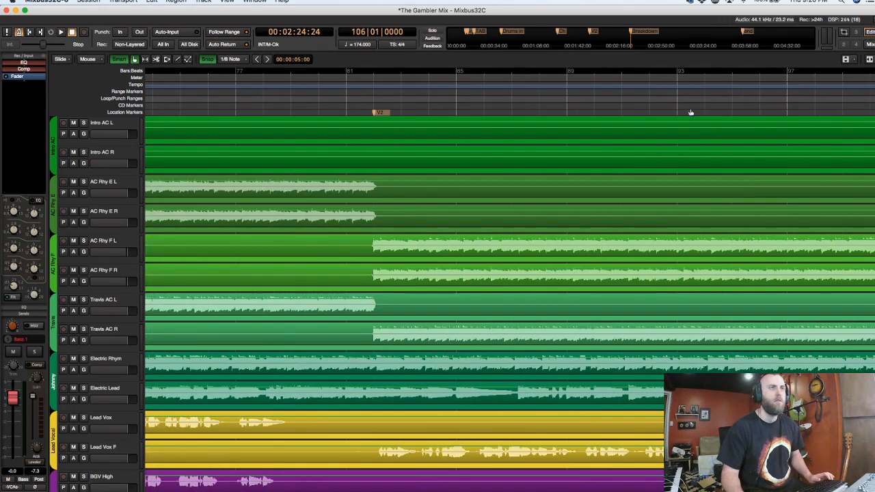
pyautogui.scroll(-3, 533, 115)
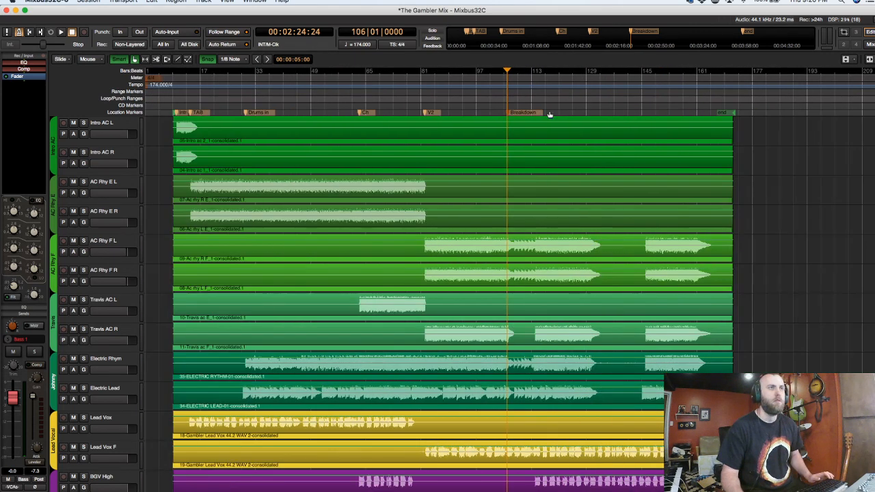
pyautogui.click(549, 114)
pyautogui.scroll(2, 548, 103)
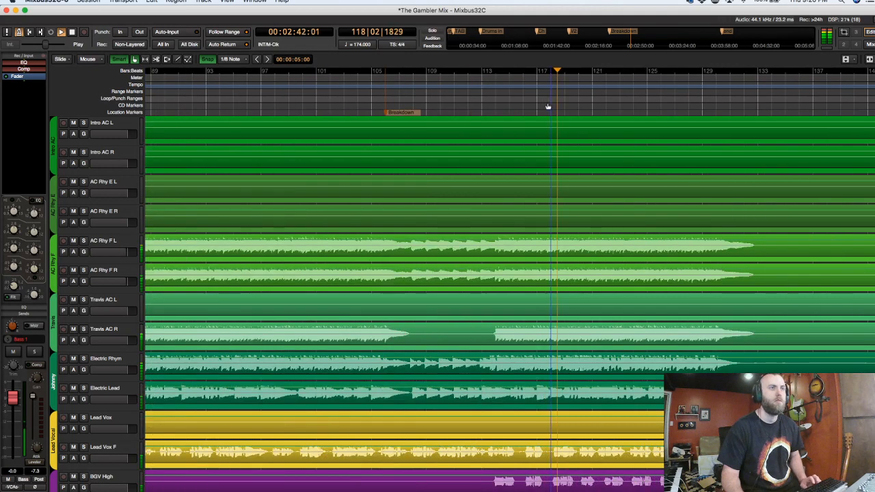
pyautogui.click(447, 104)
pyautogui.press('space')
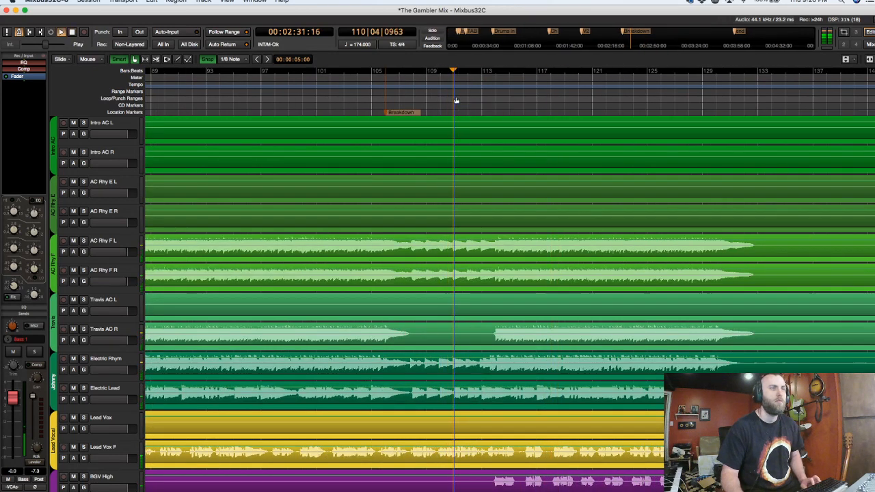
pyautogui.scroll(1, 456, 101)
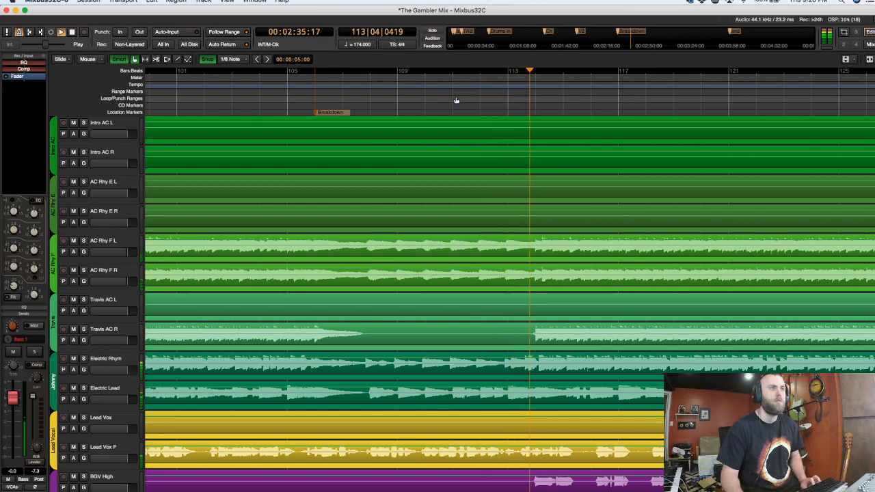
# Stop playback and add a location marker named Ch 2 at bar 114, where Travis AC R comes back in.
pyautogui.press('space')
pyautogui.click(536, 109)
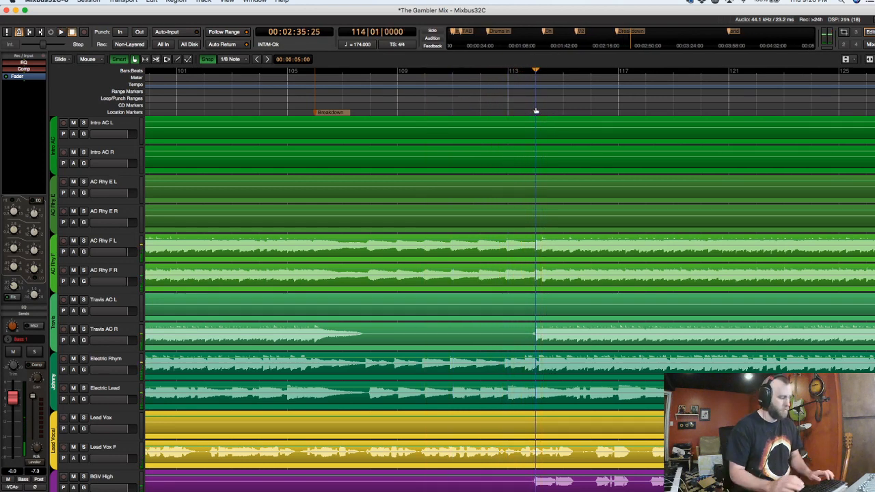
pyautogui.press('Tab')
pyautogui.write('Ch 2')
pyautogui.press('Return')
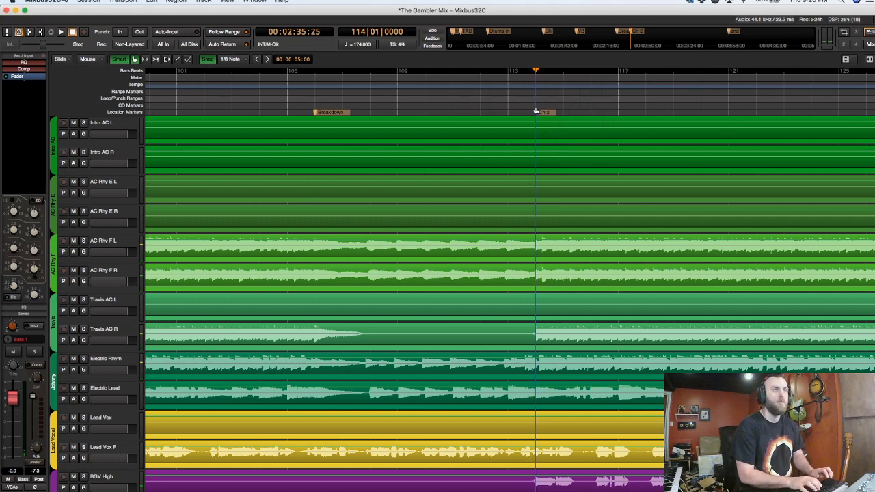
# Audition the song from bar 122, and rename the Breakdown location marker at bar 106 as Down Verse.
pyautogui.press('-')
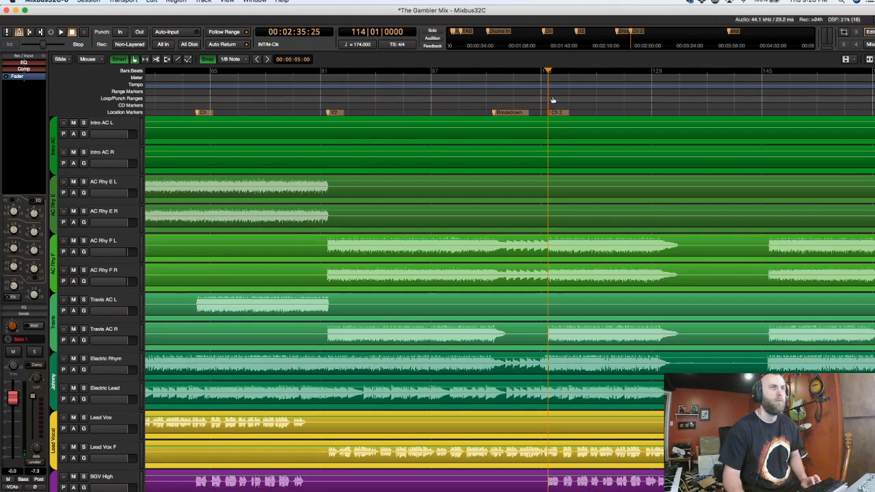
pyautogui.click(605, 107)
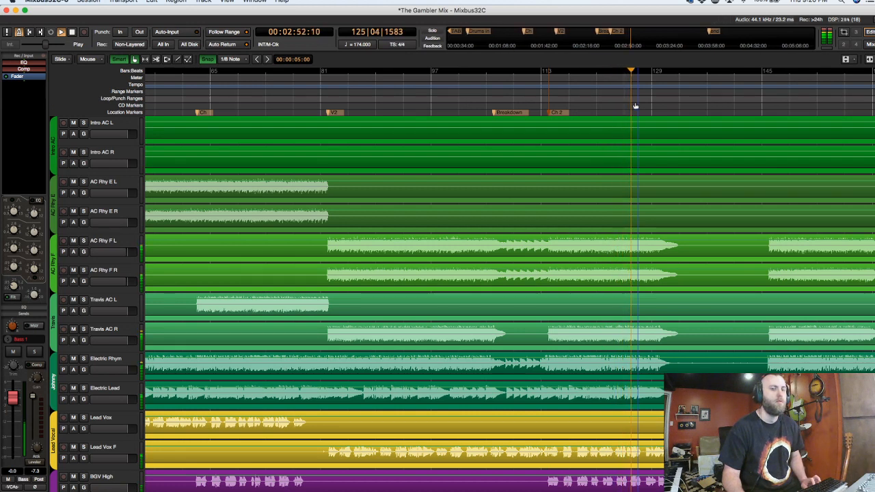
pyautogui.press('space')
pyautogui.rightClick(504, 114)
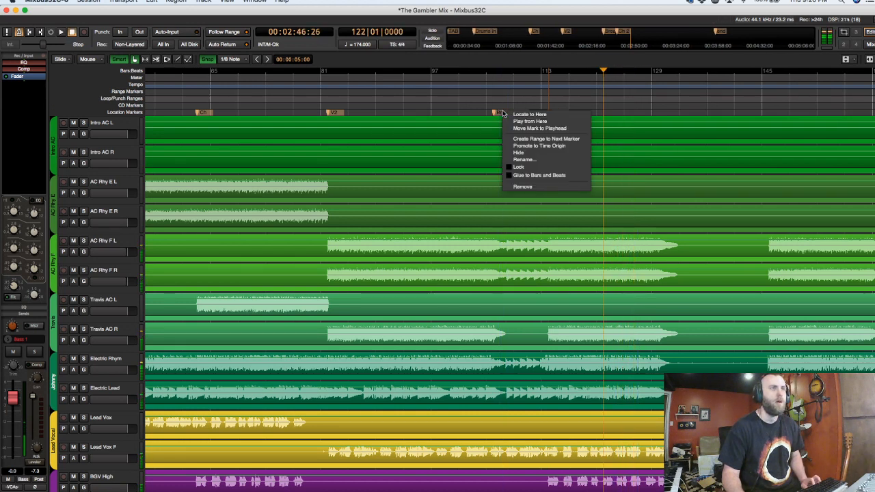
pyautogui.click(526, 159)
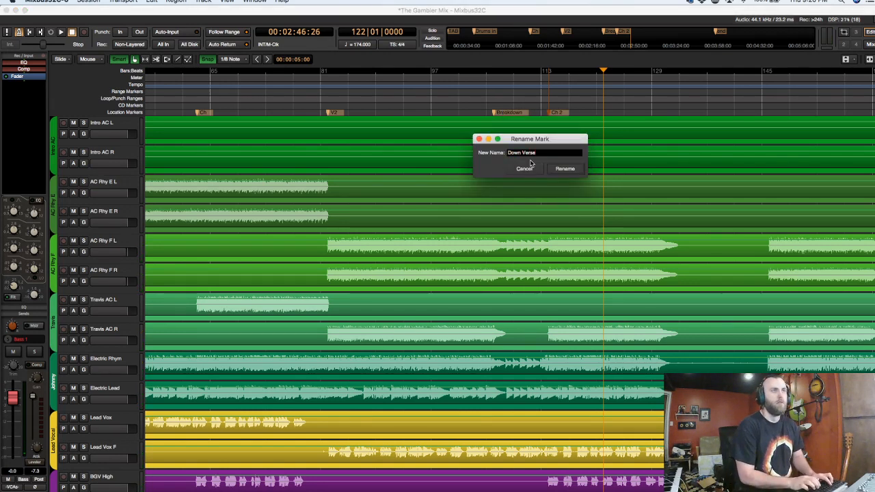
pyautogui.press('Return')
# Play from bar 122 and add a location marker named Breakdwon at bar 130, where the AC Rhy F guitars begin to fade out.
pyautogui.press('space')
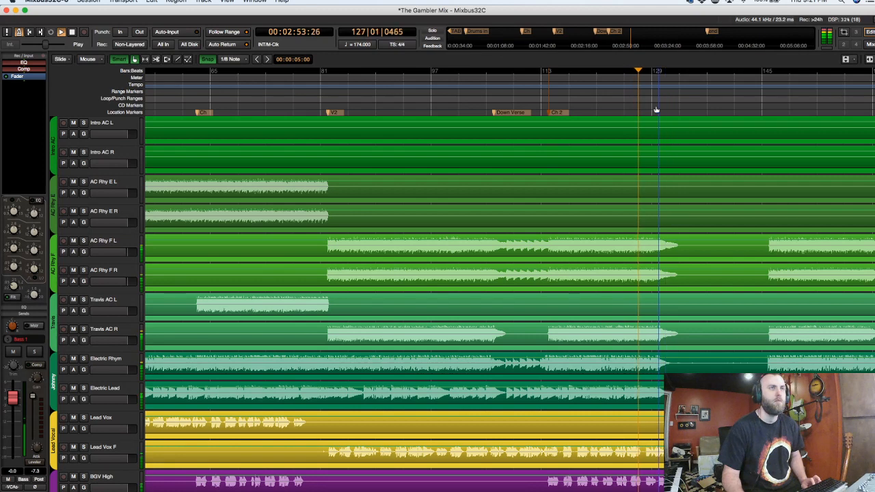
pyautogui.scroll(1, 657, 109)
pyautogui.scroll(1, 657, 109)
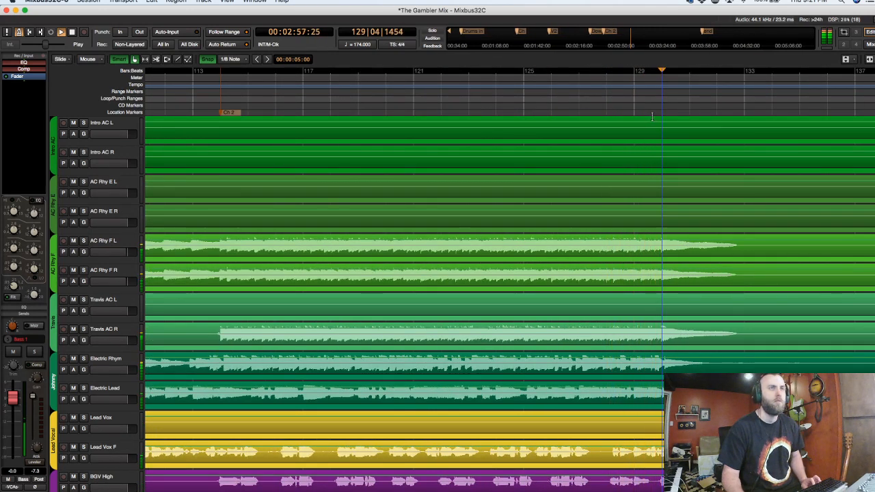
pyautogui.press('space')
pyautogui.click(662, 111)
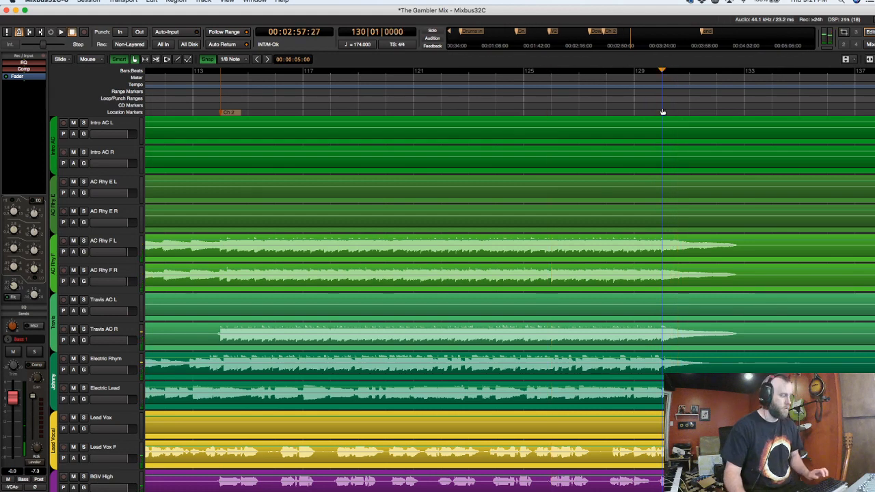
pyautogui.doubleClick(662, 111)
pyautogui.write('Breakdwon')
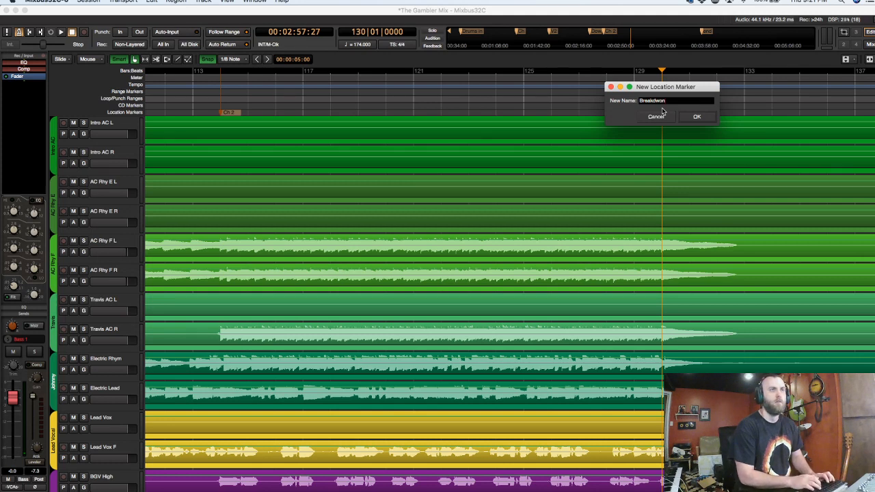
pyautogui.press('Return')
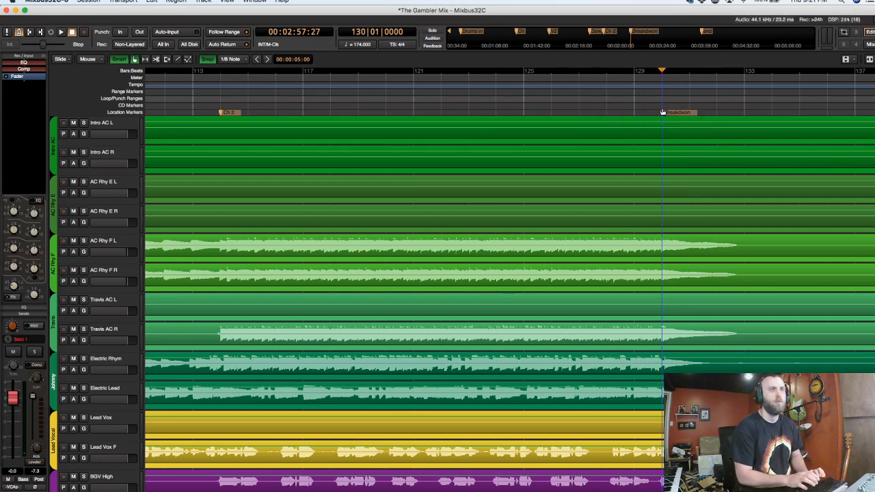
# Correct the name of the location marker at bar 130 to Breakdown.
pyautogui.rightClick(670, 113)
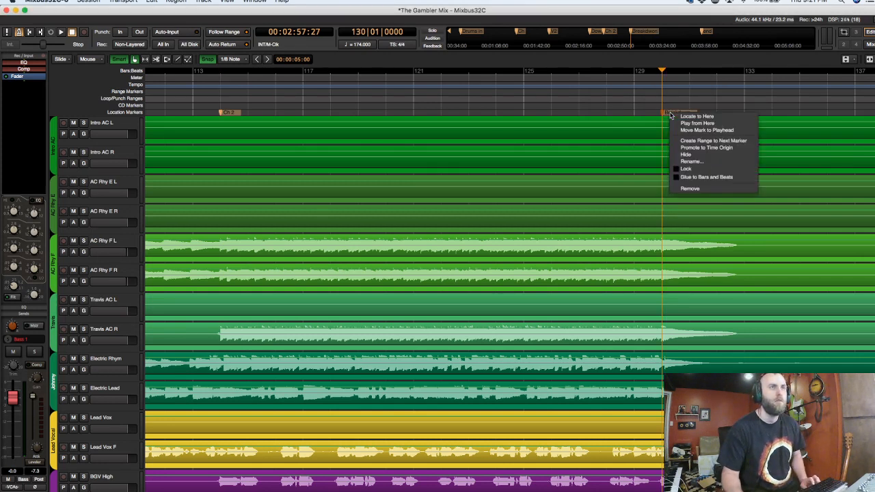
pyautogui.click(694, 165)
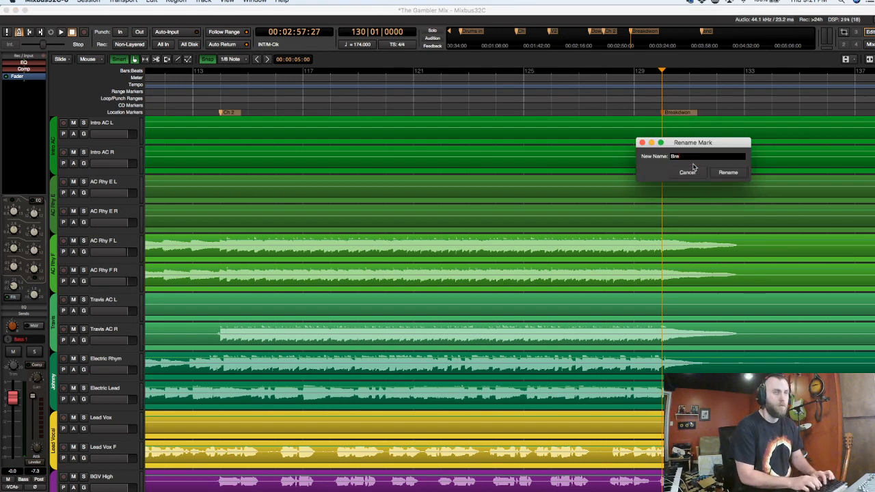
pyautogui.write('Breakdown')
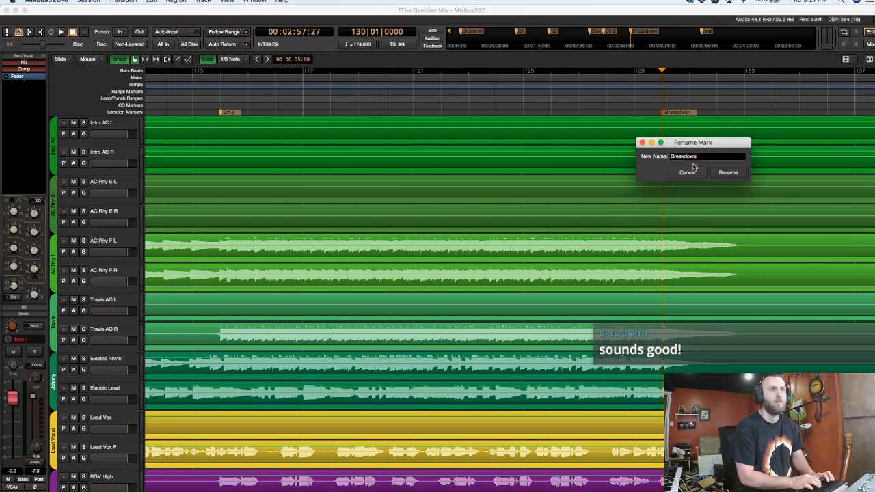
pyautogui.press('Return')
# Play from bar 145 and add a location marker named Ch 3 at bar 146, where the AC Rhy F guitars come back in.
pyautogui.scroll(-3, 711, 100)
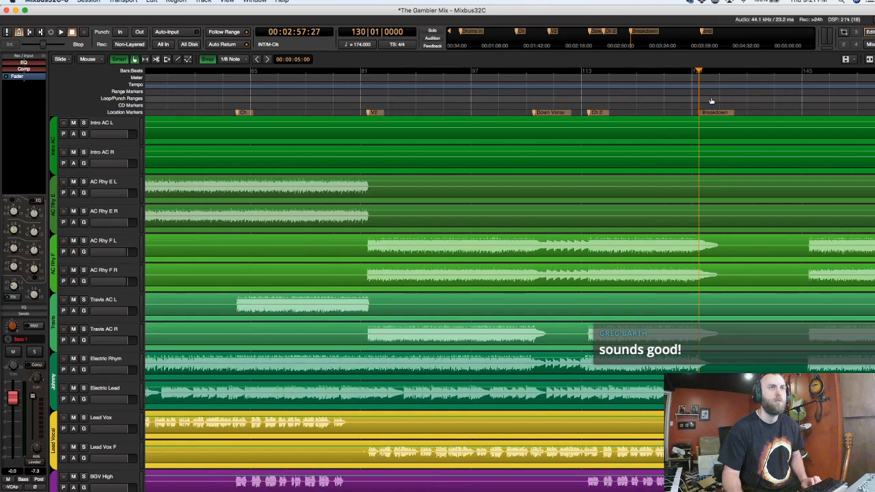
pyautogui.click(635, 111)
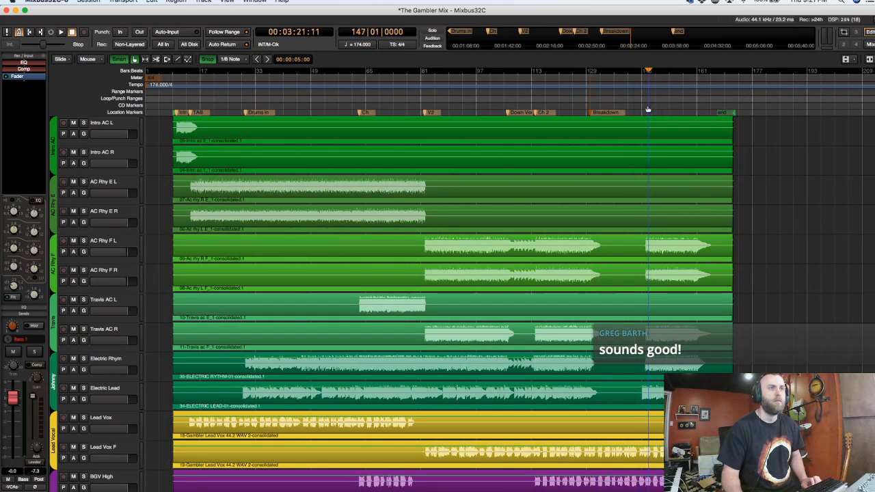
pyautogui.scroll(3, 636, 110)
pyautogui.click(599, 110)
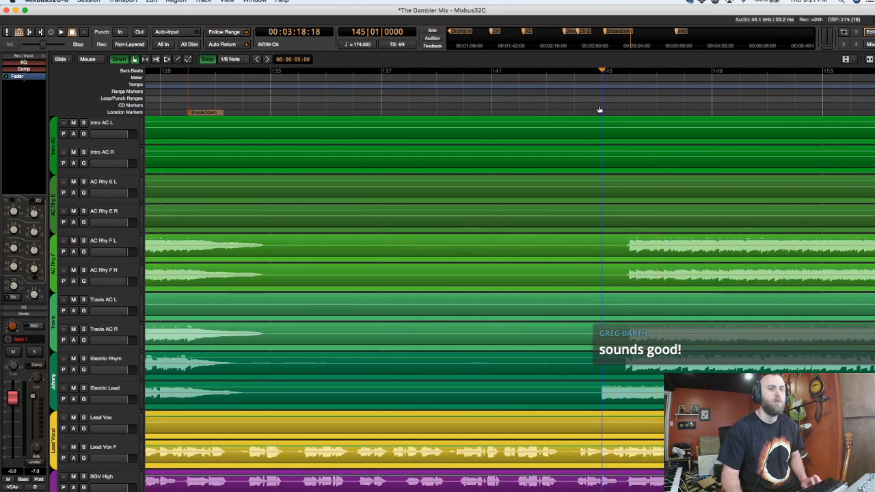
pyautogui.press('space')
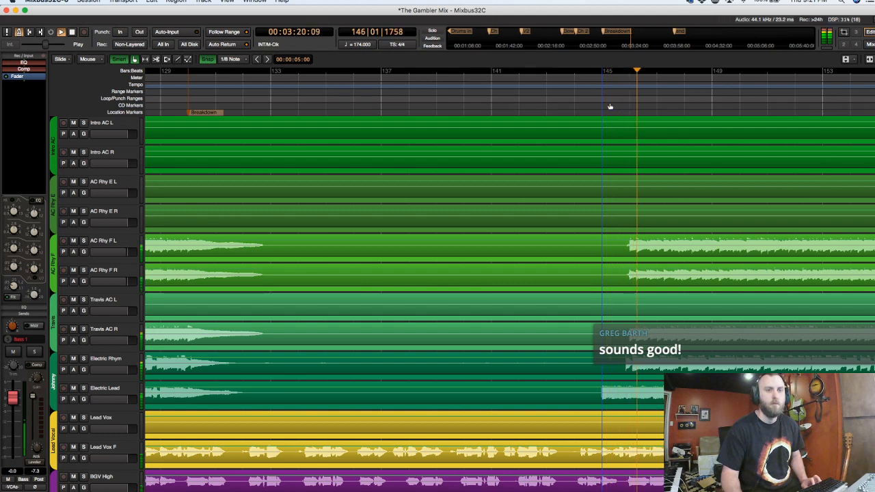
pyautogui.press('space')
pyautogui.click(630, 109)
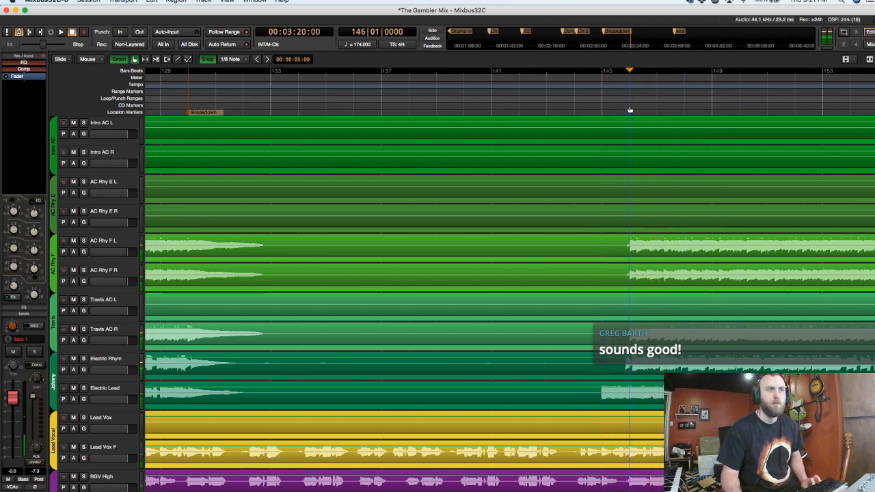
pyautogui.press('Tab')
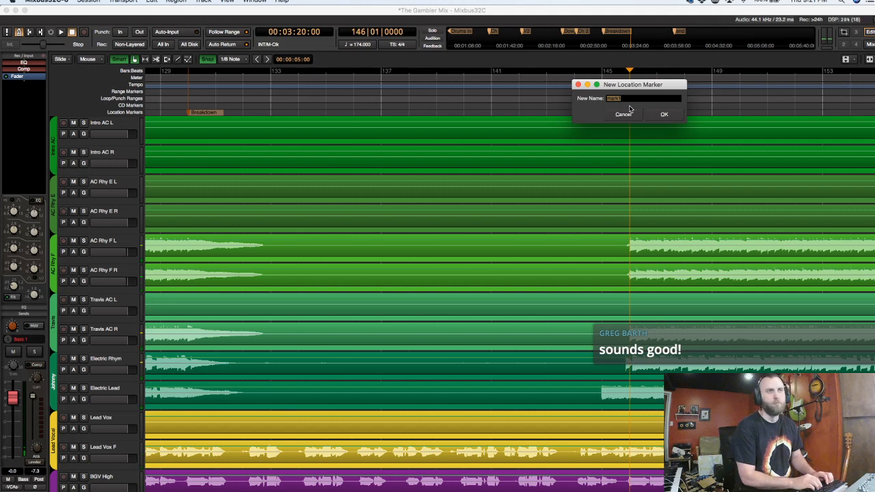
pyautogui.write('Ch 3')
pyautogui.press('Return')
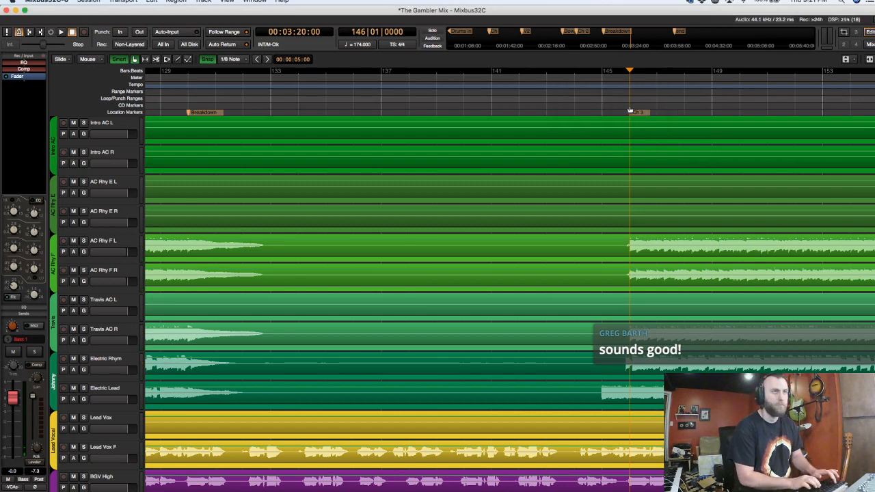
pyautogui.press('_')
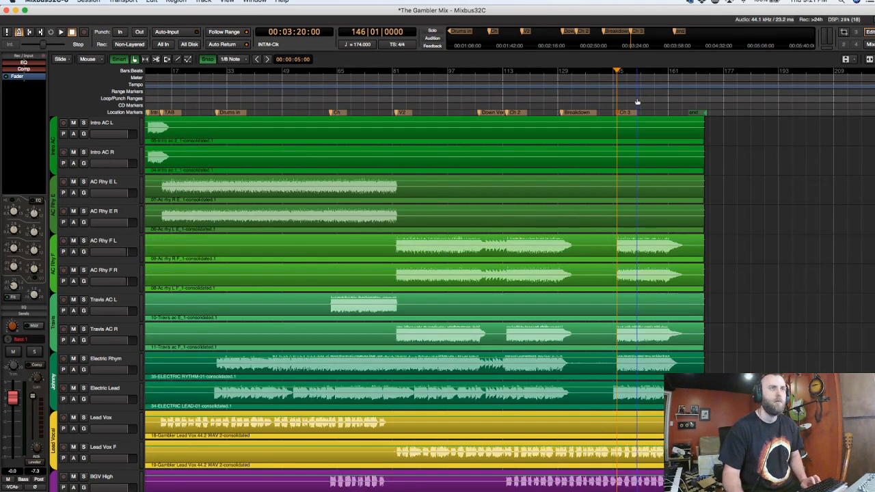
# Play the song from bar 153, in the third chorus, to find where the last hit falls.
pyautogui.click(637, 101)
pyautogui.press('=')
pyautogui.click(640, 102)
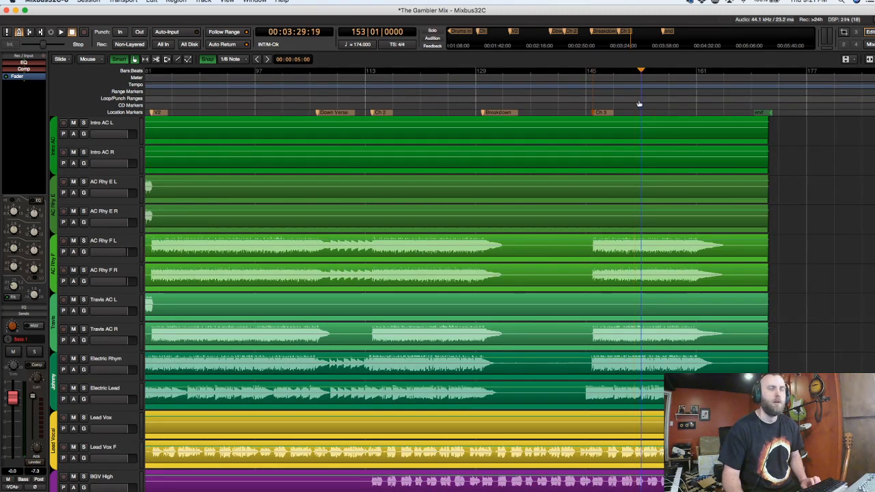
pyautogui.press('space')
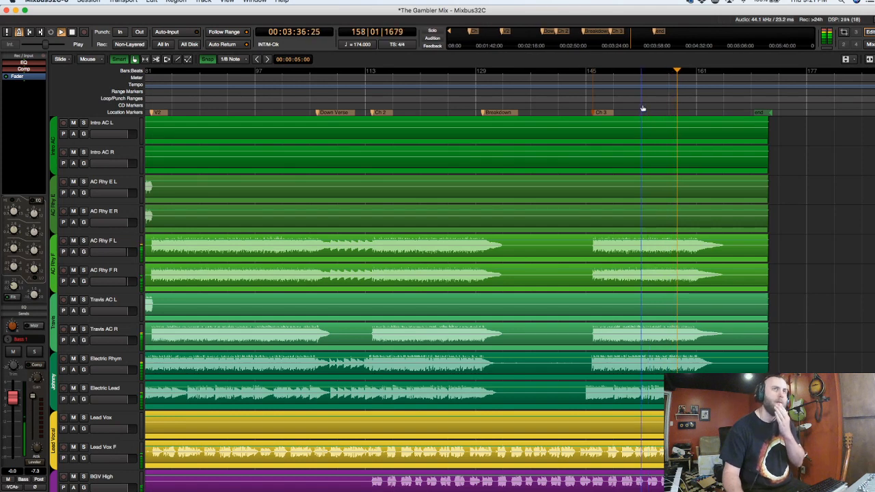
pyautogui.scroll(1, 694, 101)
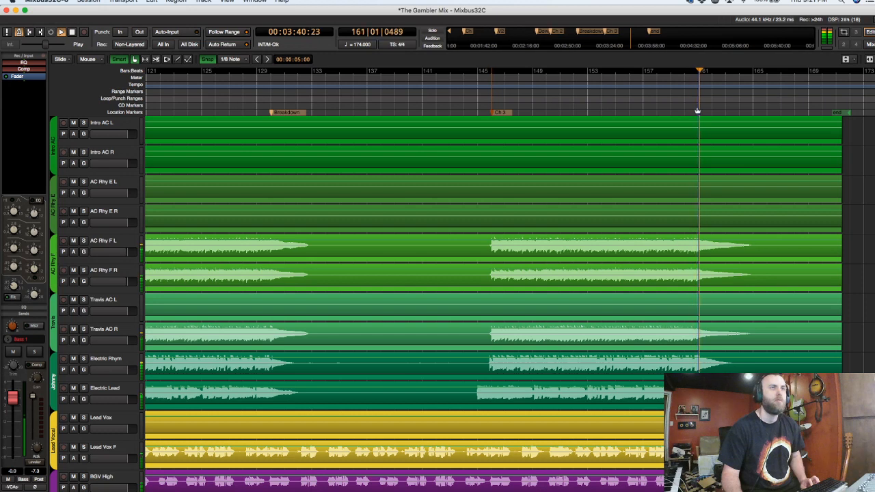
pyautogui.press('space')
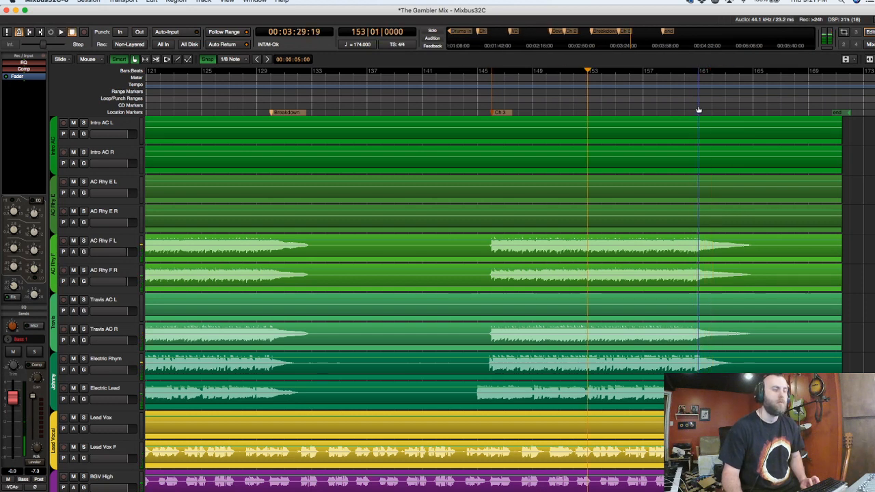
# Add a location marker named "Last Hit" and move it to bar 161.
pyautogui.press('Tab')
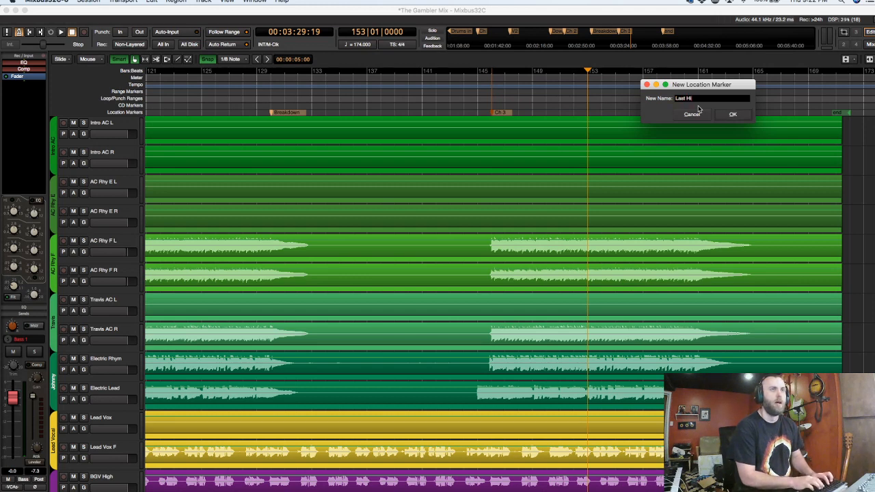
pyautogui.write('t')
pyautogui.press('Return')
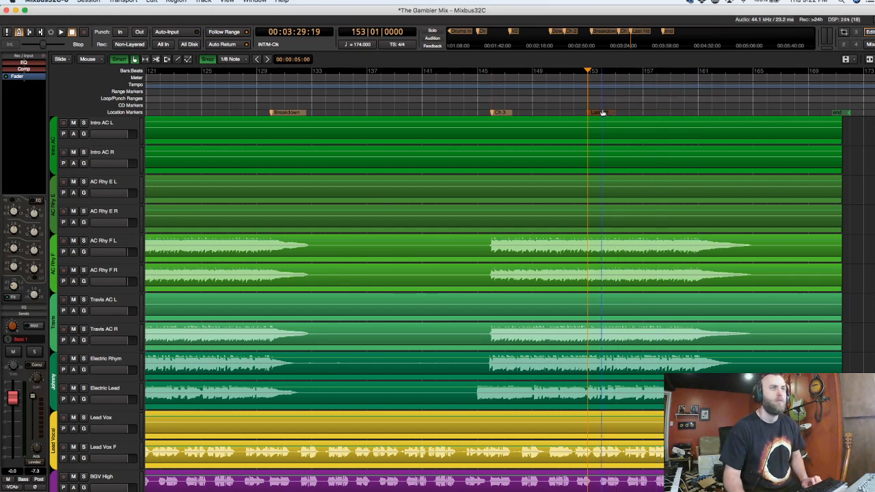
pyautogui.moveTo(605, 111)
pyautogui.mouseDown()
pyautogui.moveTo(714, 113)
pyautogui.moveTo(707, 115)
pyautogui.mouseUp()
# Play the song from bar 160 to check the Last Hit marker against the audio.
pyautogui.press('p')
pyautogui.press('=')
pyautogui.press('=')
pyautogui.press('space')
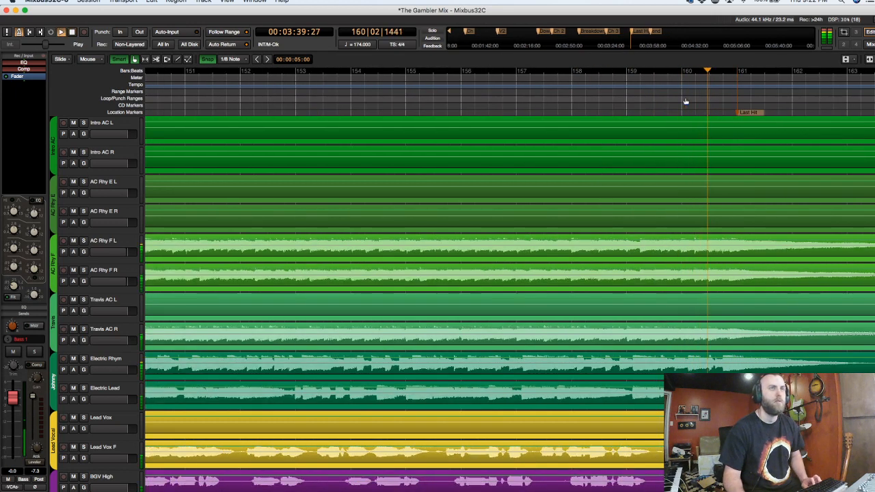
pyautogui.press('-')
pyautogui.press('-')
pyautogui.press('-')
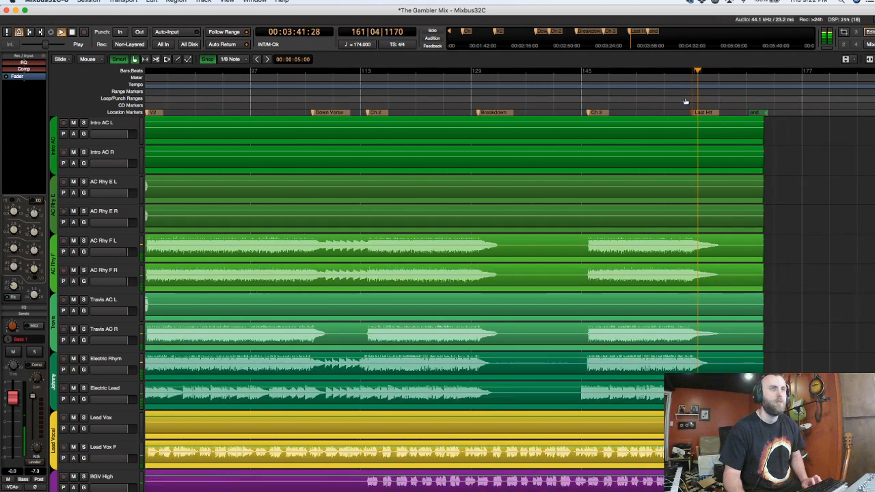
pyautogui.press('space')
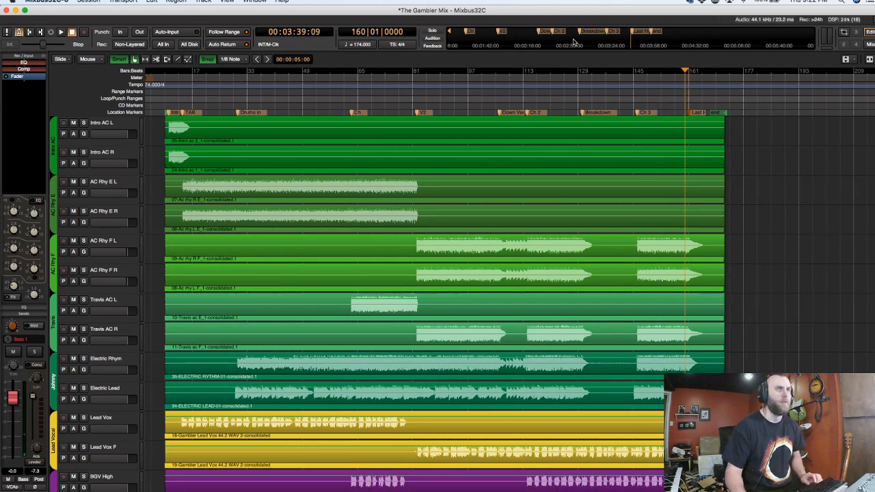
# Play the song from the first chorus marker at bar 63.
pyautogui.click(451, 35)
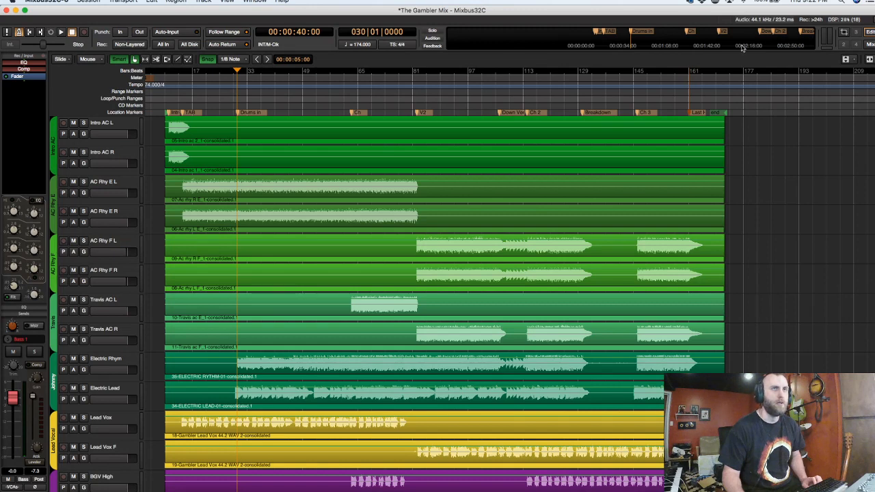
pyautogui.click(690, 35)
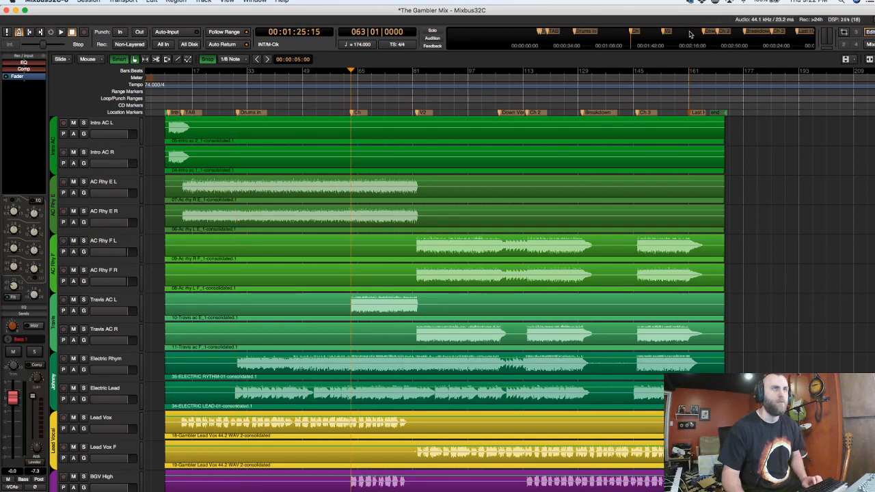
pyautogui.press('space')
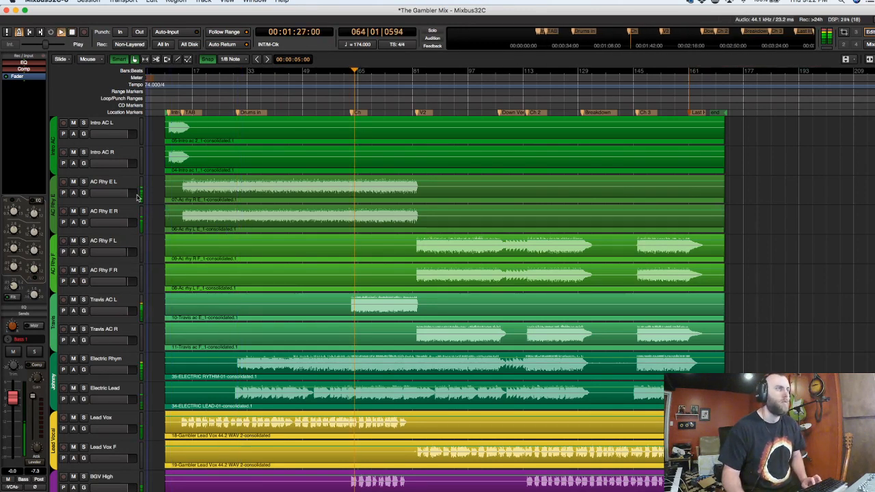
# Mute the Electric Rhym and Electric Lead tracks during playback.
pyautogui.click(73, 359)
pyautogui.click(73, 359)
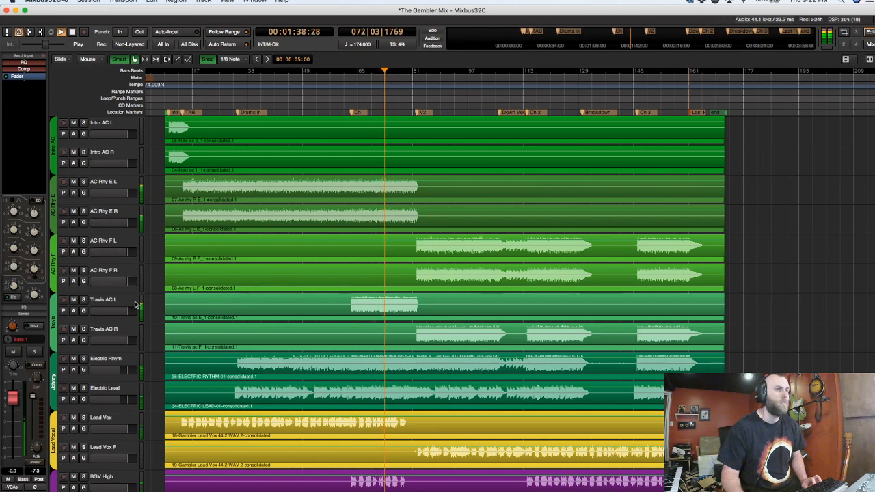
pyautogui.click(74, 359)
pyautogui.click(73, 387)
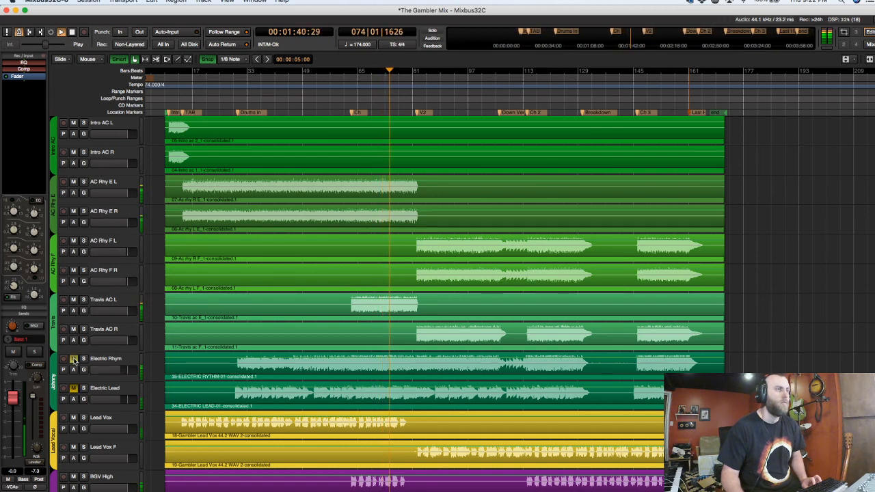
# Solo the Travis AC R and Travis AC L tracks, listen to them, and stop playback.
pyautogui.click(83, 329)
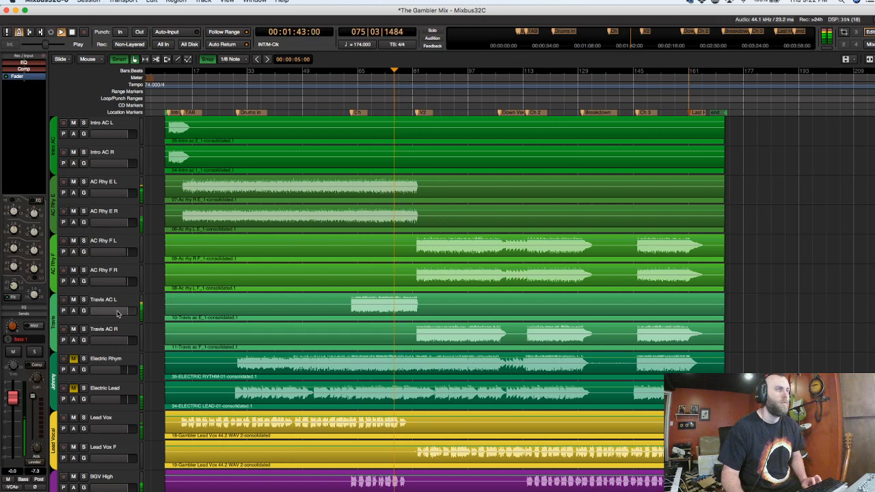
pyautogui.click(83, 300)
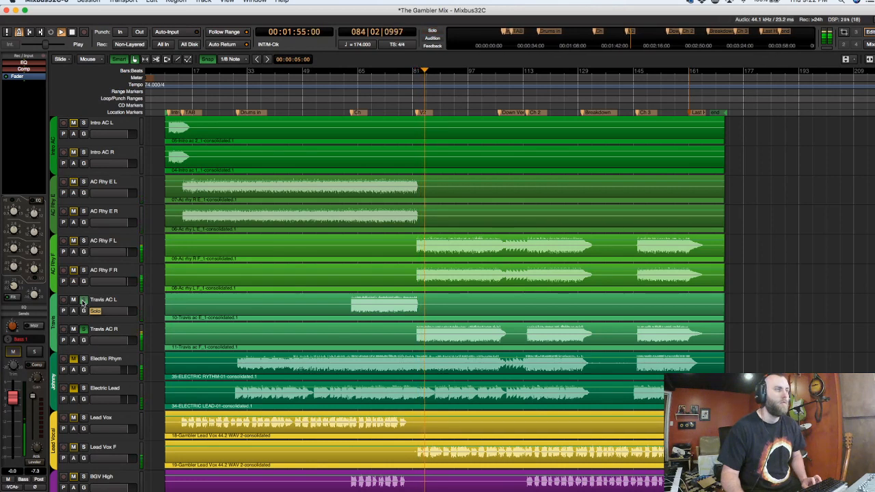
pyautogui.press('space')
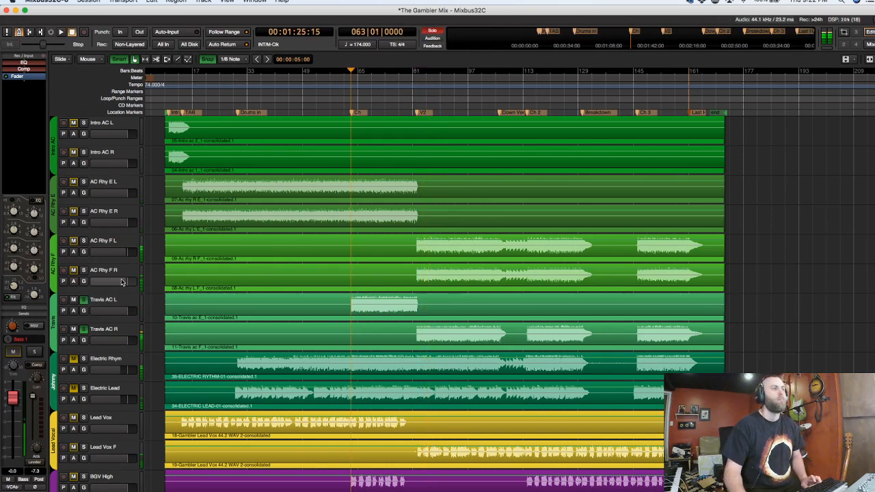
# Start adding audio tracks with the AC Rhy F pair selected, and set their position to After Selection.
pyautogui.click(113, 272)
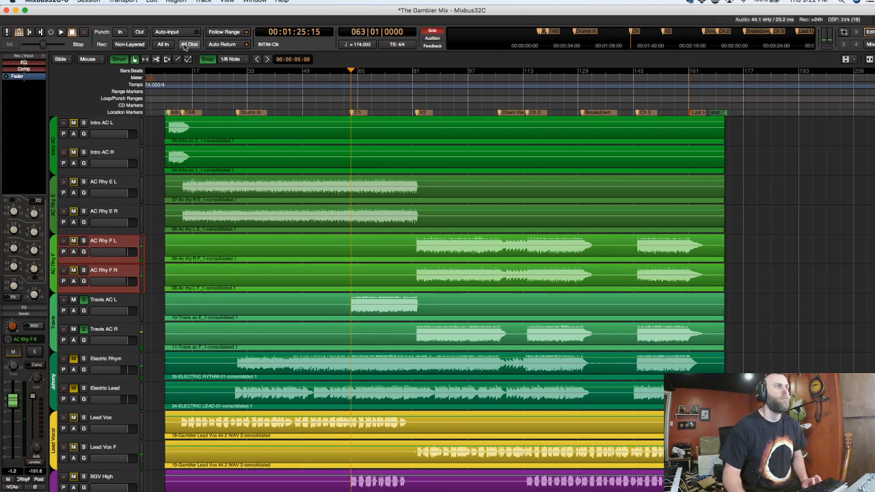
pyautogui.click(176, 2)
pyautogui.moveTo(203, 1)
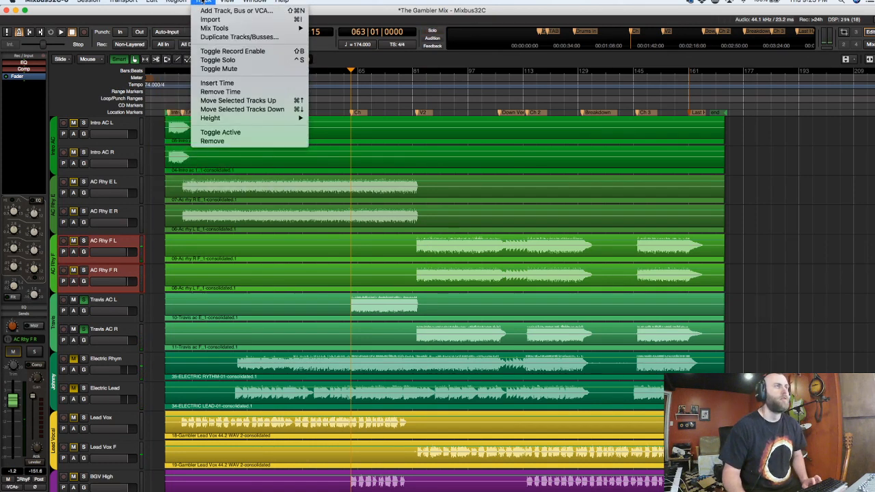
pyautogui.click(235, 11)
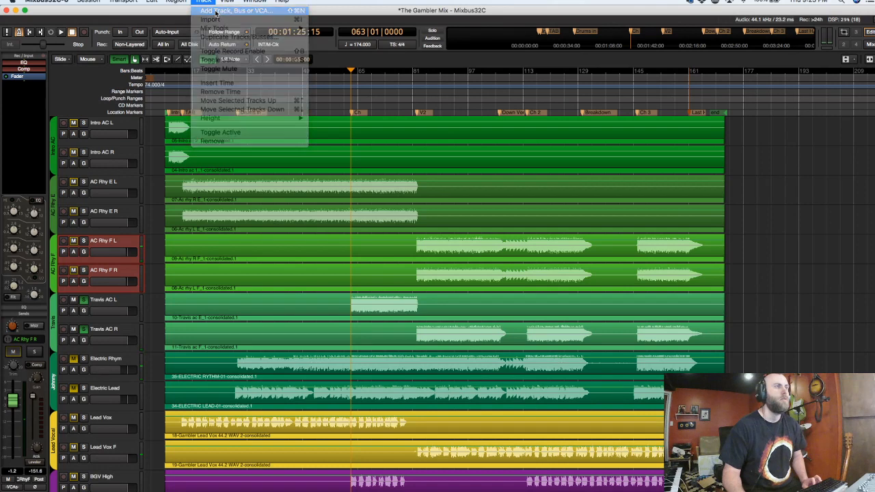
pyautogui.click(86, 188)
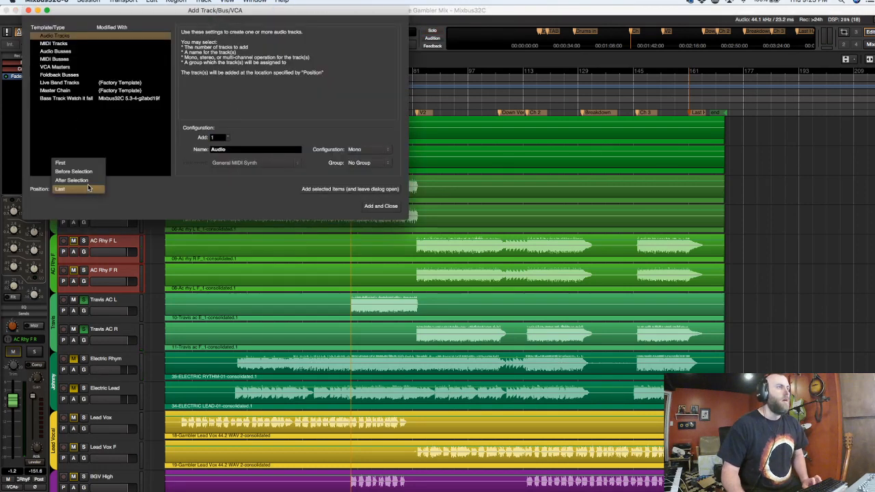
pyautogui.click(89, 181)
# Add 4 stereo audio tracks with the default Audio name and no group.
pyautogui.doubleClick(213, 137)
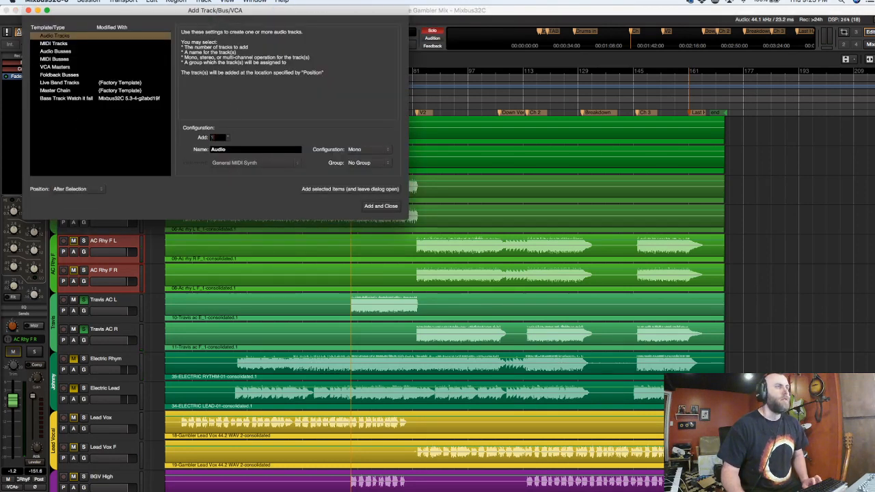
pyautogui.moveTo(178, 12); pyautogui.dragTo(481, 171)
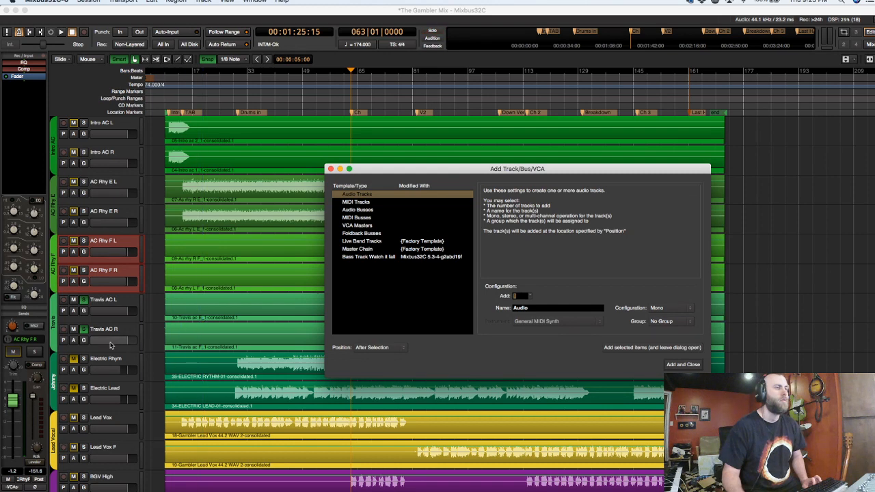
pyautogui.scroll(5, 109, 345)
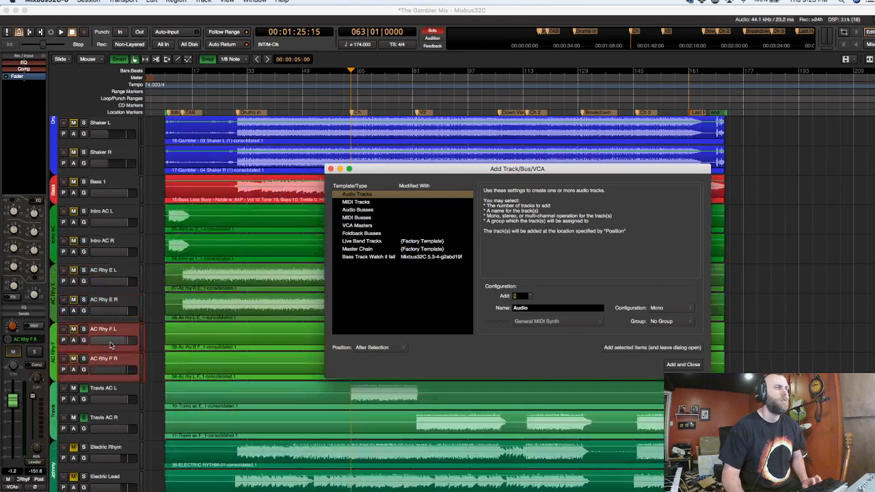
pyautogui.scroll(-4, 160, 333)
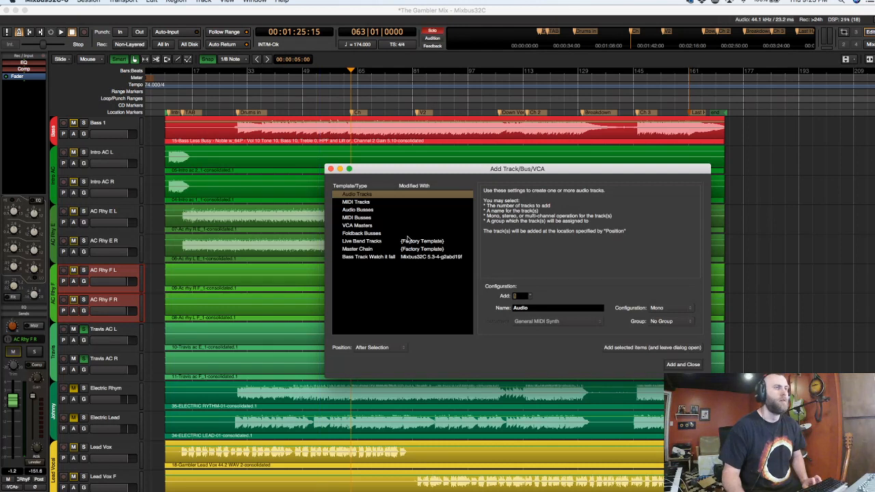
pyautogui.write('4')
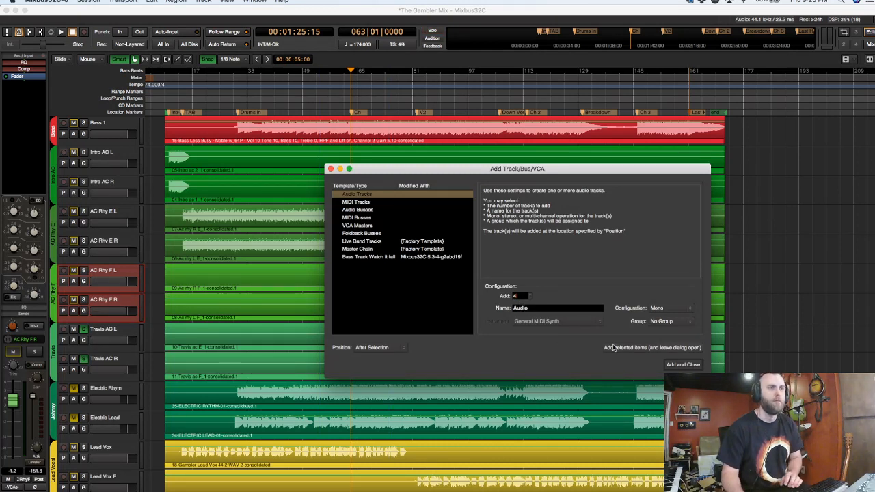
pyautogui.click(658, 308)
pyautogui.click(660, 316)
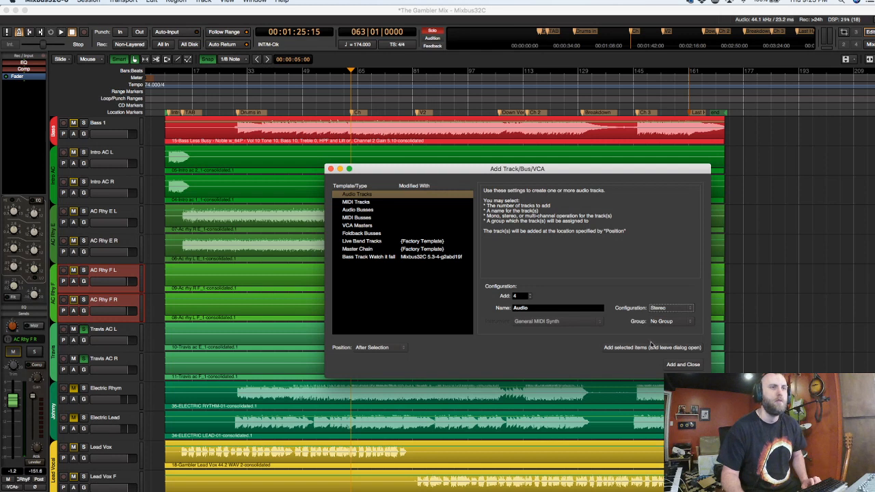
pyautogui.click(669, 321)
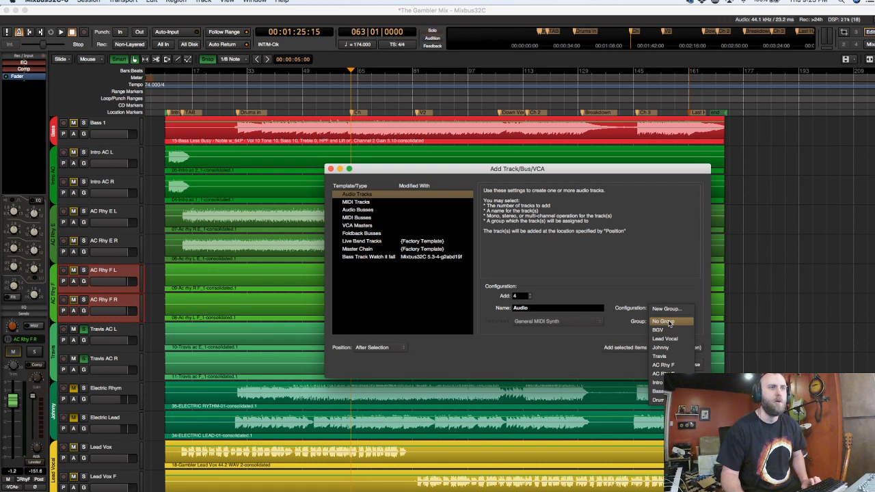
pyautogui.click(669, 321)
pyautogui.click(683, 365)
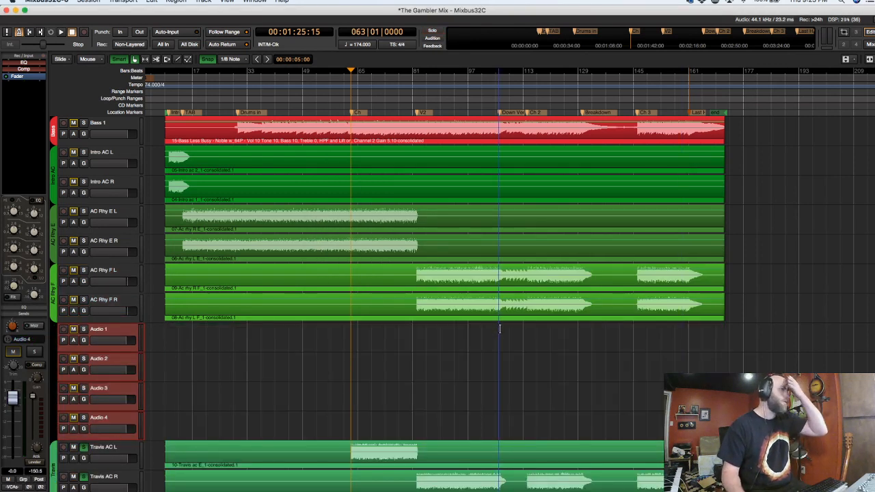
# Move the Audio 1 track up between Bass 1 and Intro AC L.
pyautogui.click(113, 333)
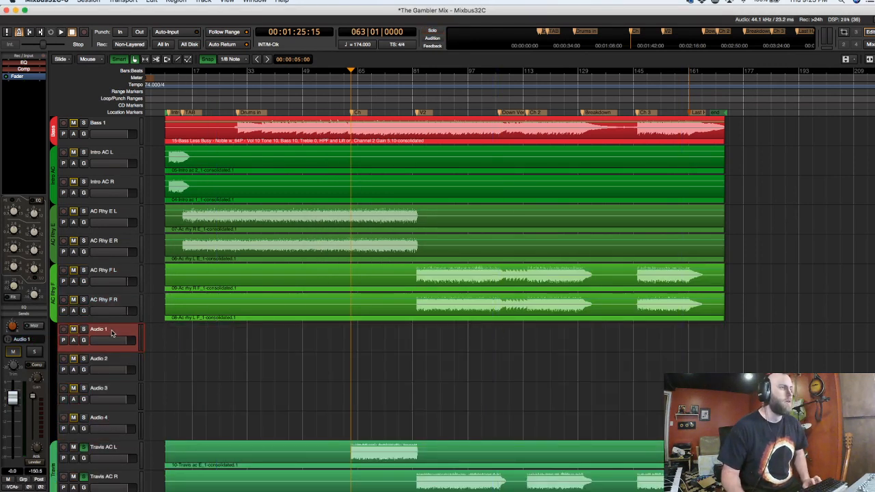
pyautogui.hotkey('ctrl', 'Up')
pyautogui.hotkey('ctrl', 'Up')
pyautogui.hotkey('ctrl', 'Up')
pyautogui.hotkey('ctrl', 'Up')
pyautogui.hotkey('ctrl', 'Up')
pyautogui.hotkey('ctrl', 'Up')
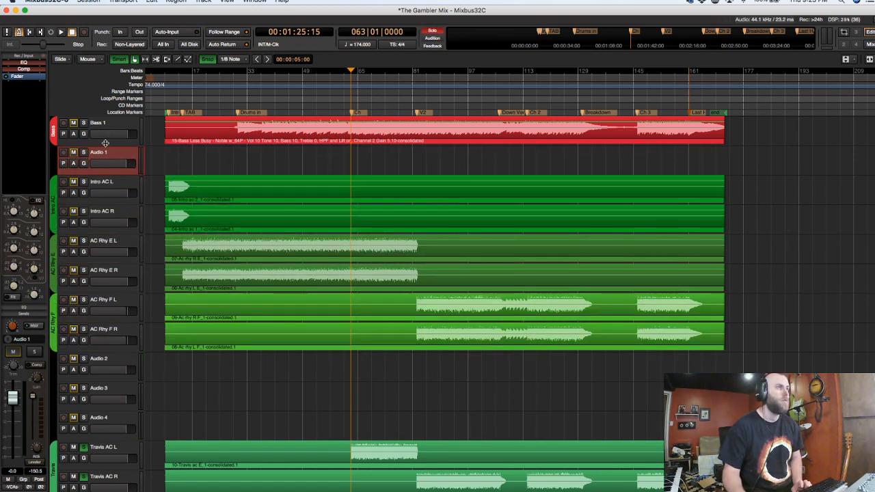
# Rename the Audio 1 track as "Intro AC" and save the session.
pyautogui.doubleClick(105, 153)
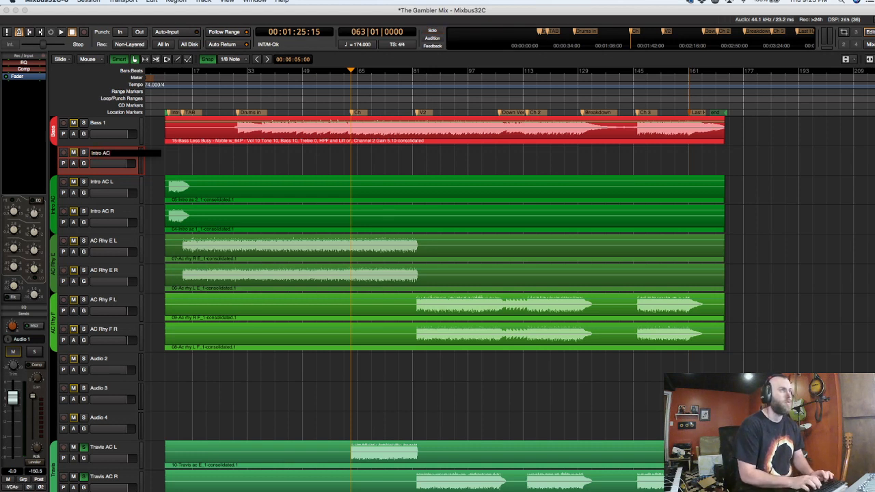
pyautogui.write('Intro AC')
pyautogui.press('Return')
pyautogui.hotkey('ctrl', 's')
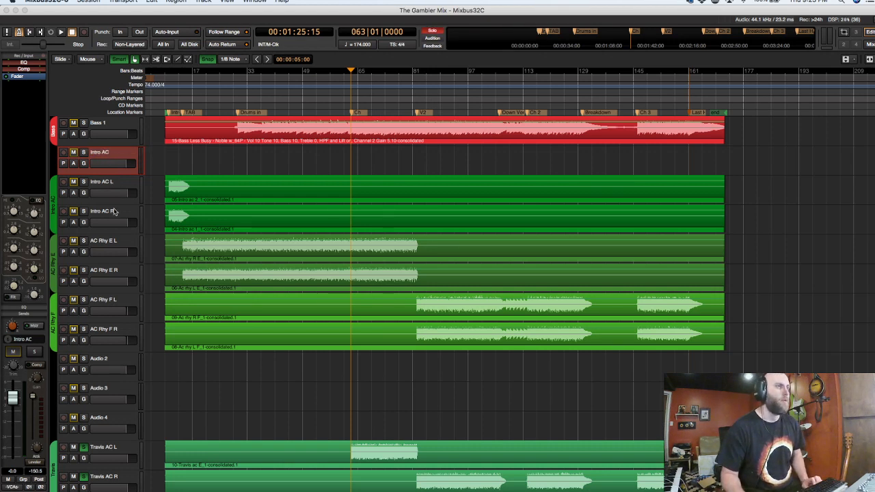
# Move the Audio 2 track up between Intro AC R and AC Rhy E L.
pyautogui.click(108, 361)
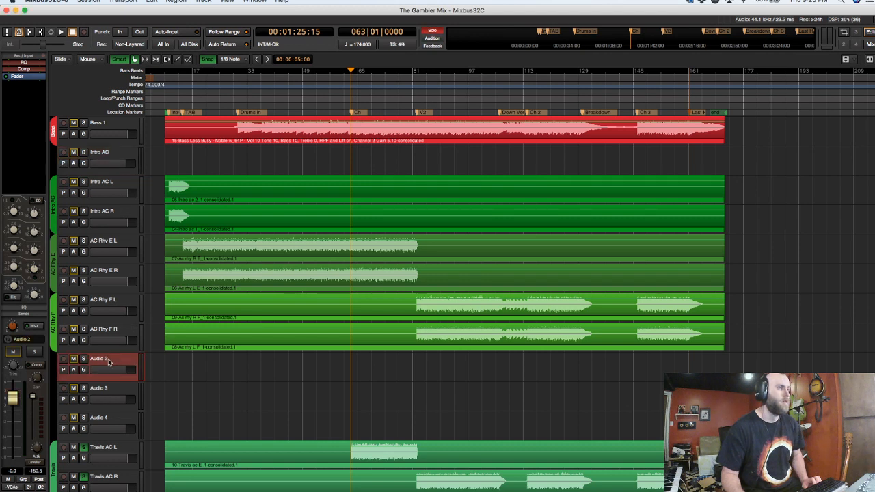
pyautogui.hotkey('ctrl', 'Up')
pyautogui.hotkey('ctrl', 'Up')
pyautogui.hotkey('ctrl', 'Up')
pyautogui.hotkey('ctrl', 'Up')
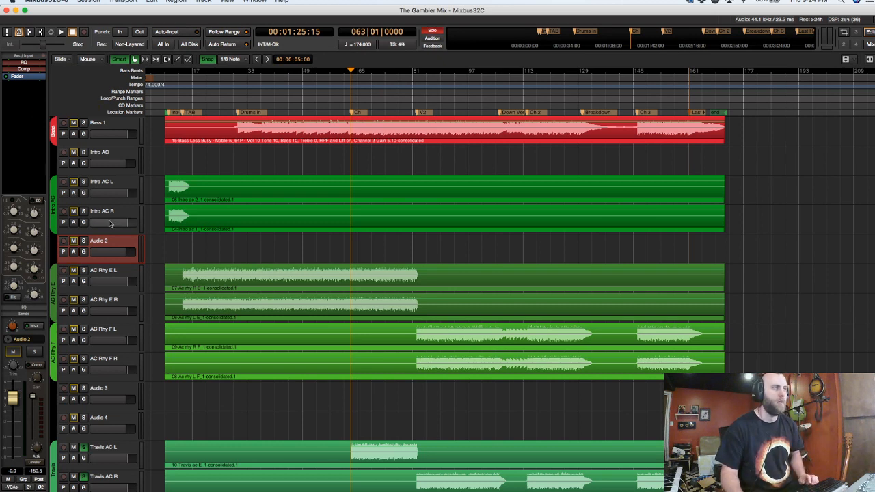
# Rename the Audio 2 track as "AC Rhy E" and move the Audio 3 track up between AC Rhy E R and AC Rhy F L.
pyautogui.doubleClick(111, 244)
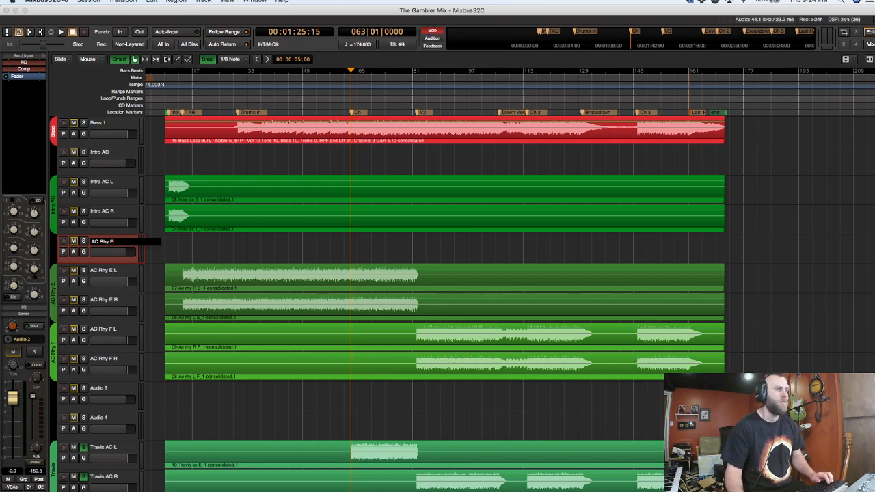
pyautogui.click(115, 391)
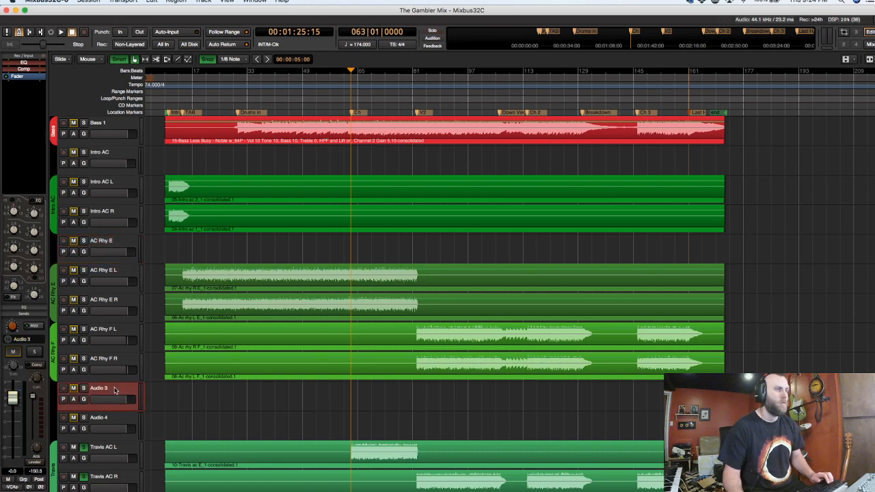
pyautogui.press('super+Up')
pyautogui.press('super+Up')
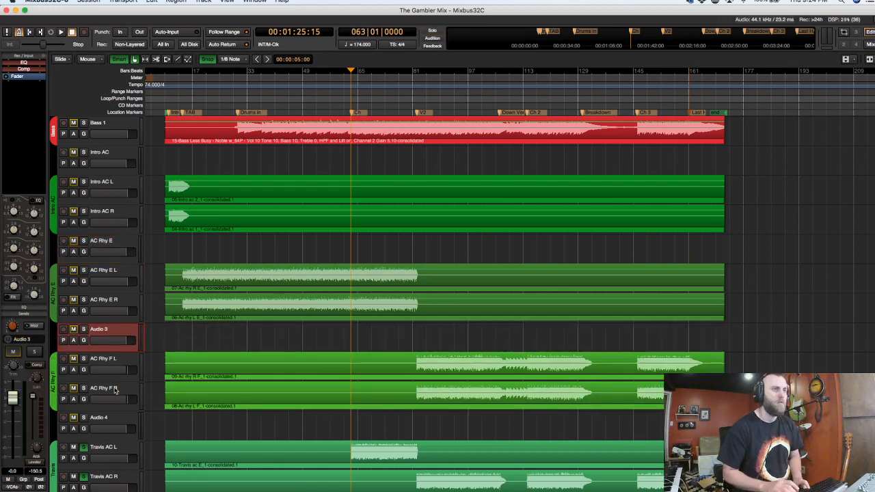
# Rename the Audio 3 track as "Ac Rhy F".
pyautogui.scroll(-2, 130, 257)
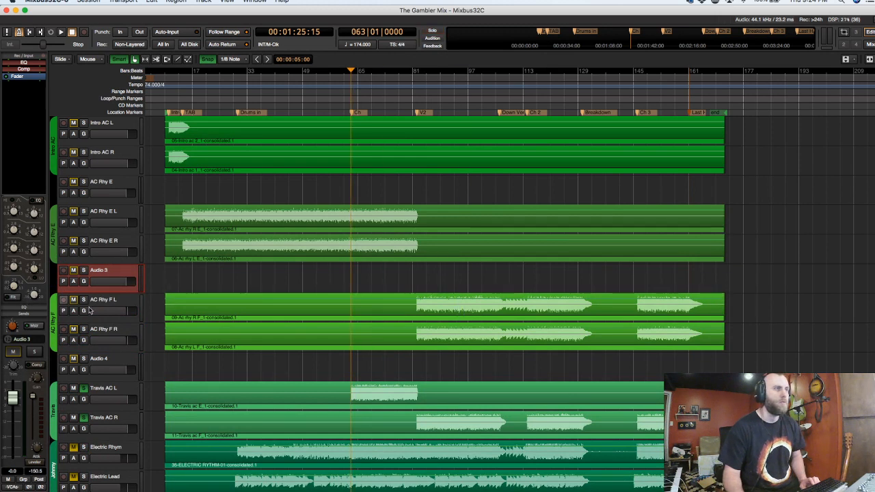
pyautogui.doubleClick(106, 272)
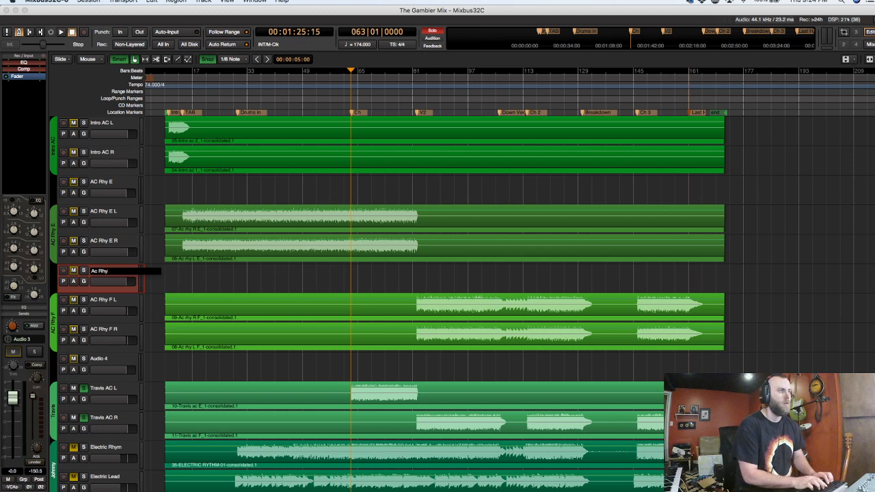
pyautogui.press('Return')
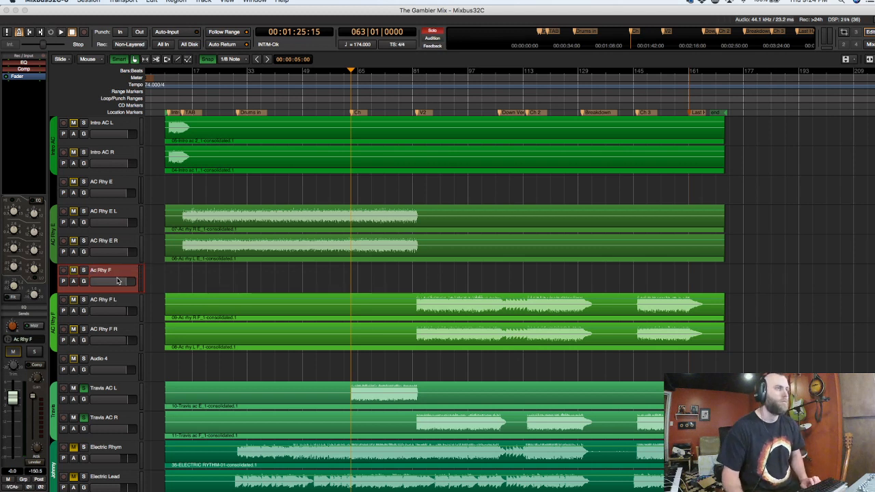
# Open the input routing grid of the Ac Rhy F track and list the track outputs as sources.
pyautogui.scroll(-2, 118, 252)
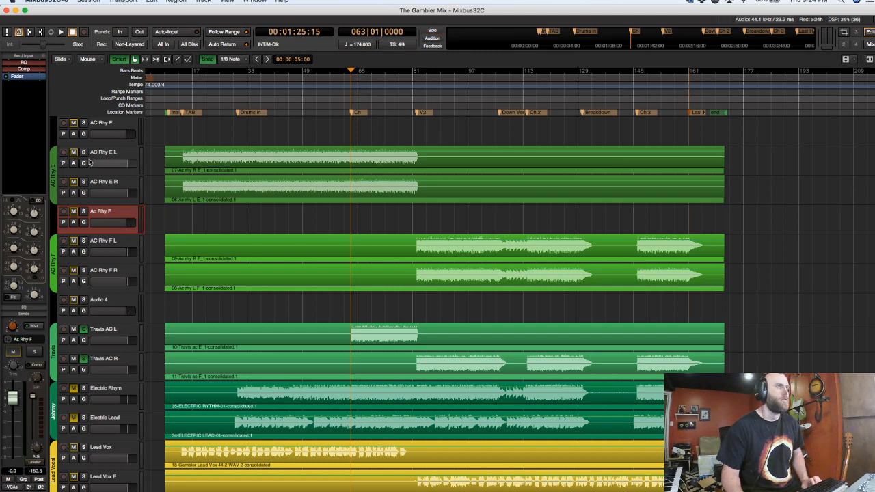
pyautogui.rightClick(29, 58)
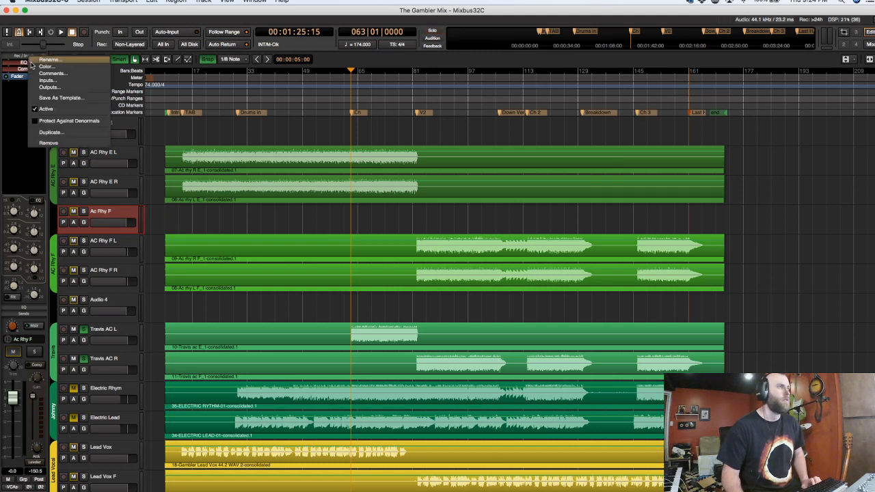
pyautogui.click(13, 96)
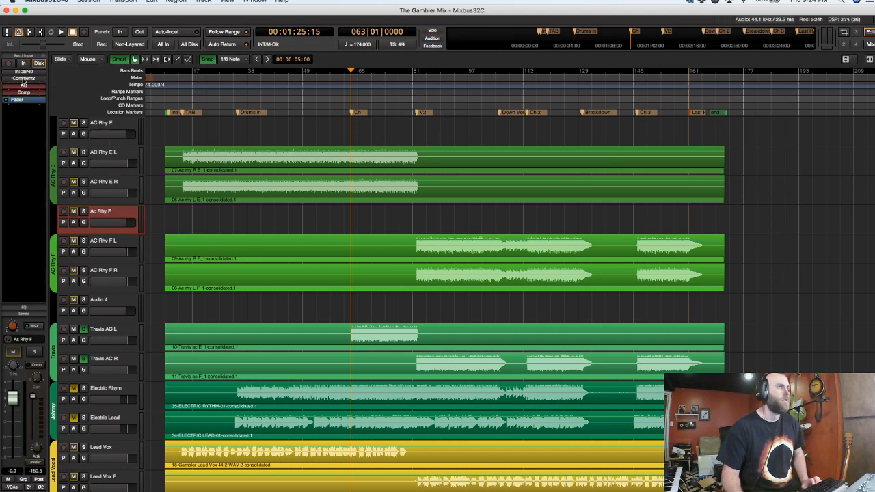
pyautogui.click(24, 72)
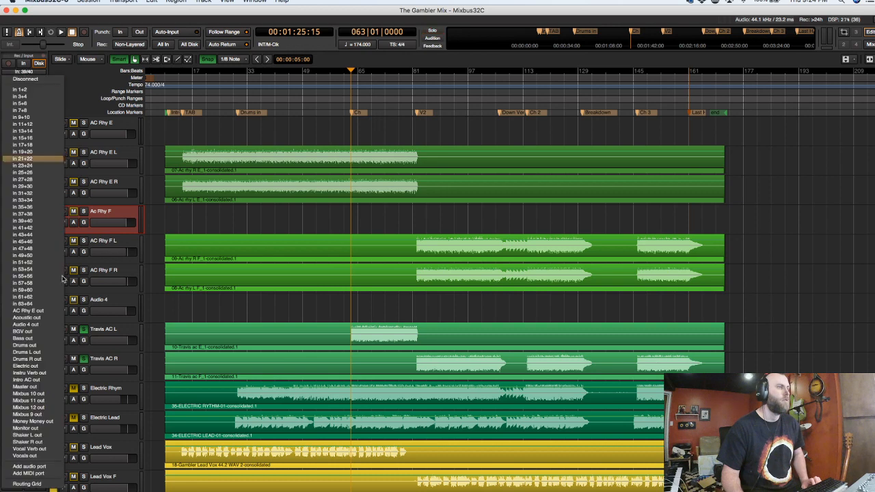
pyautogui.click(27, 483)
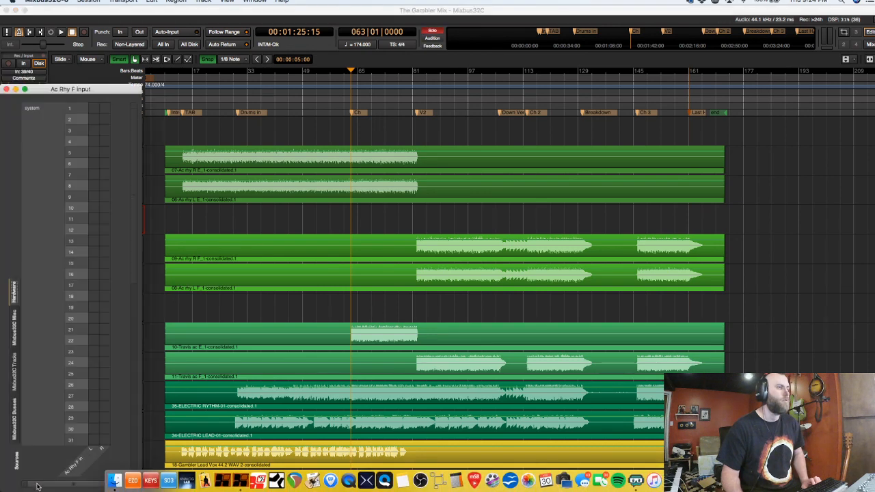
pyautogui.click(14, 373)
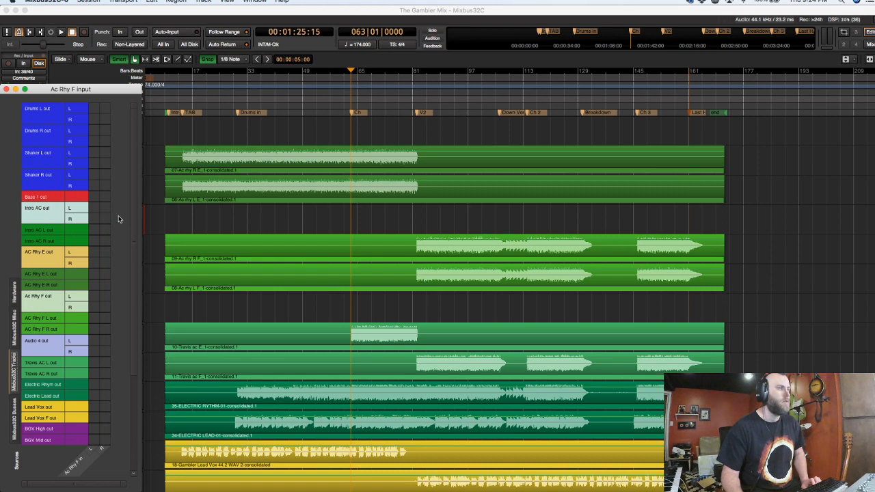
pyautogui.moveTo(105, 88); pyautogui.dragTo(381, 74)
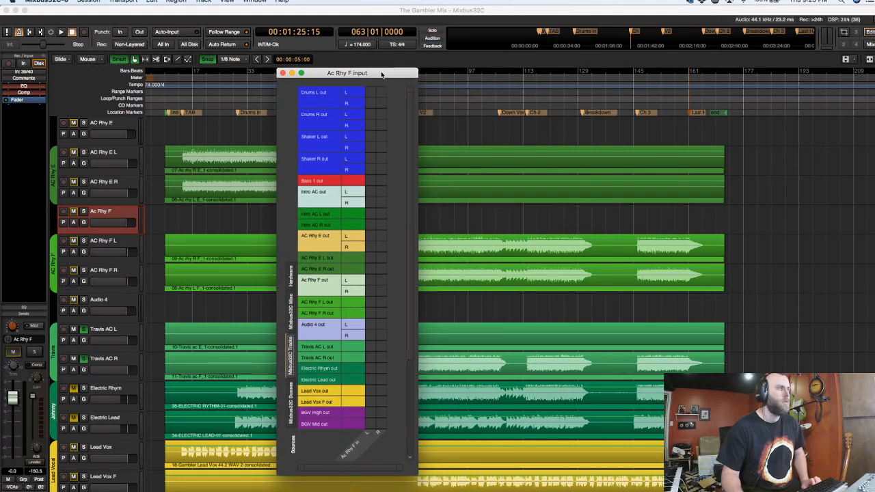
# Connect the AC Rhy F L and AC Rhy F R outputs to both inputs of Ac Rhy F and close the routing grid.
pyautogui.click(371, 304)
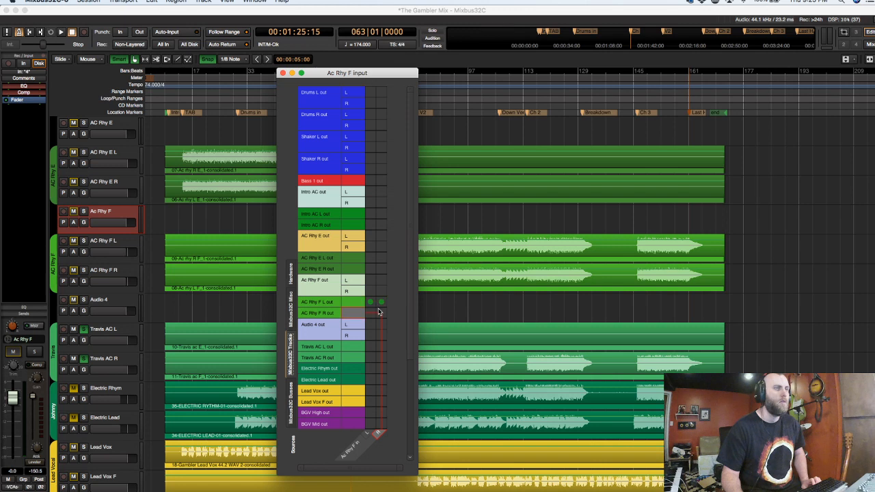
pyautogui.click(381, 312)
pyautogui.click(282, 72)
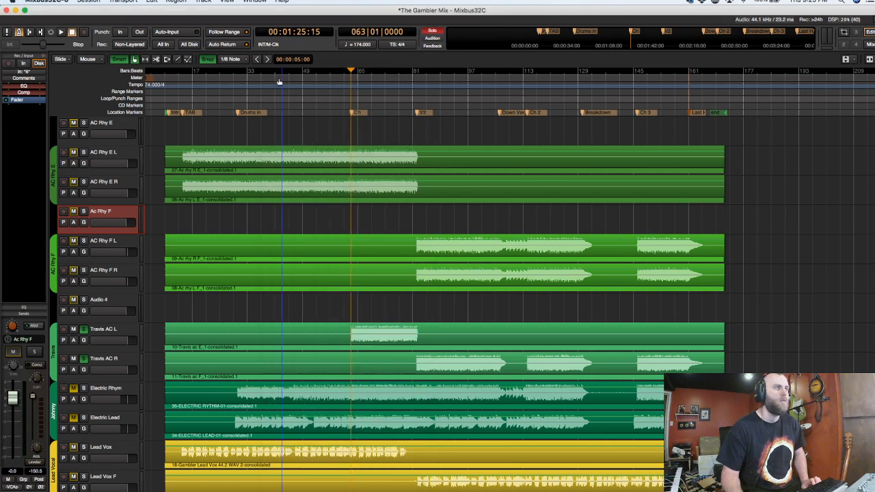
# Play from the V2 marker while switching solo on and off for Ac Rhy F to check its routed signal, then stop.
pyautogui.click(82, 212)
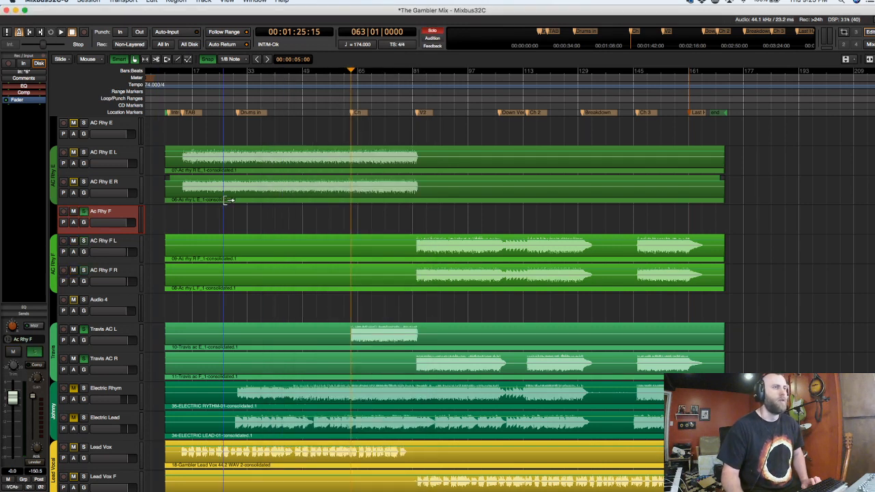
pyautogui.click(416, 93)
pyautogui.press('space')
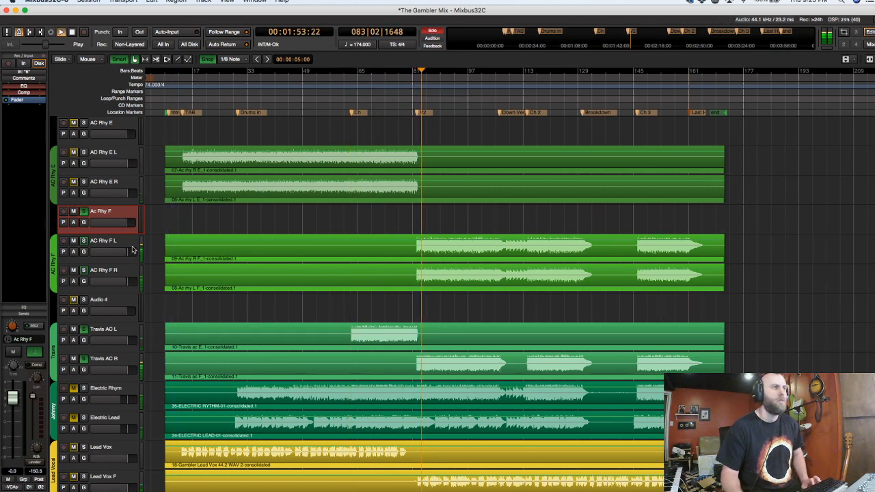
pyautogui.click(85, 213)
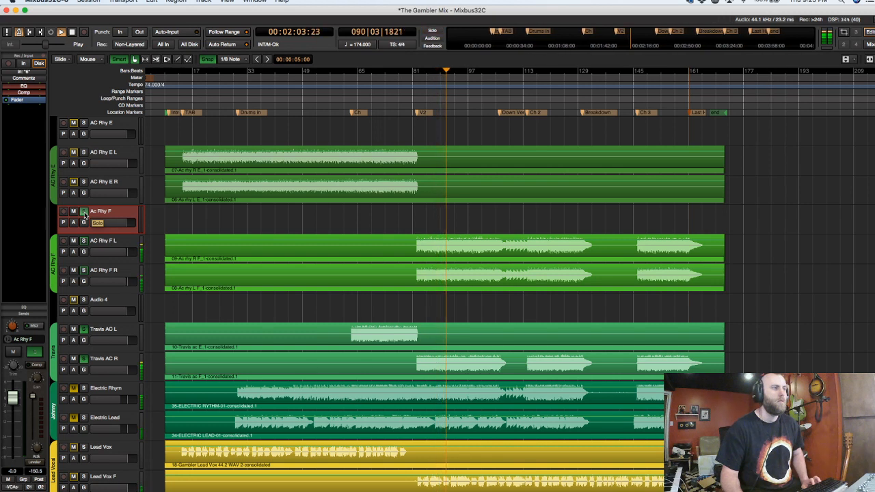
pyautogui.click(84, 214)
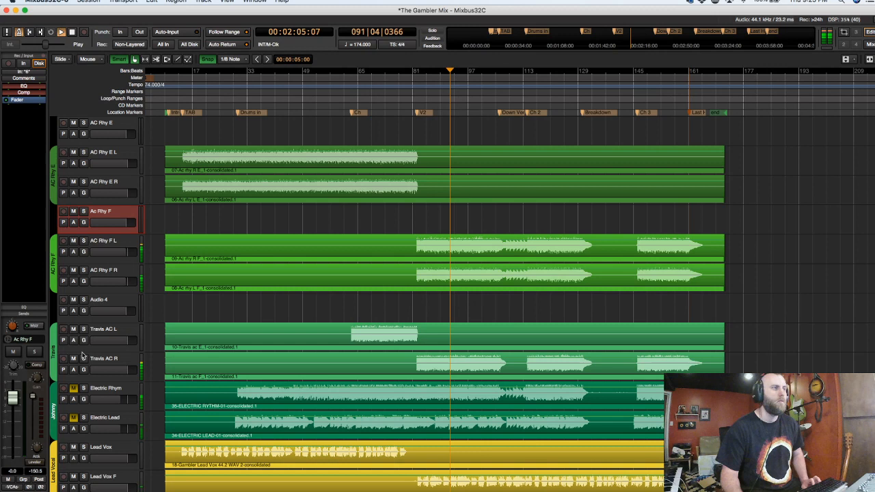
pyautogui.click(84, 214)
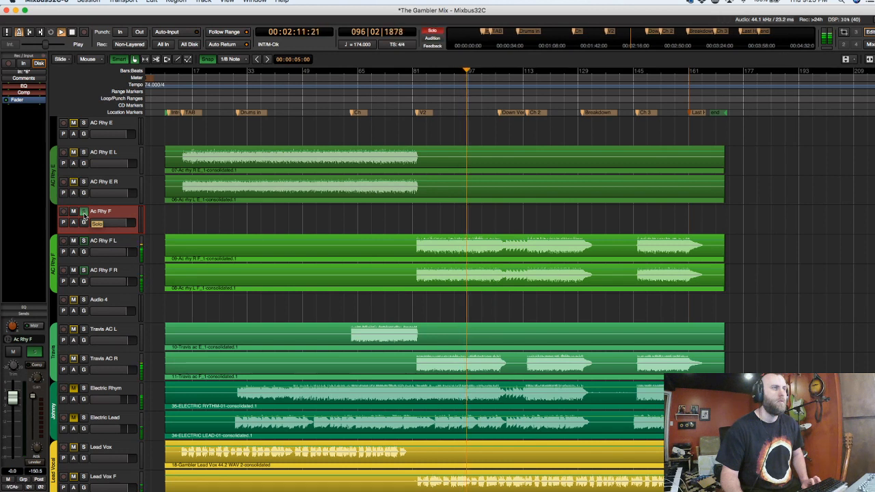
pyautogui.click(84, 214)
pyautogui.press('space')
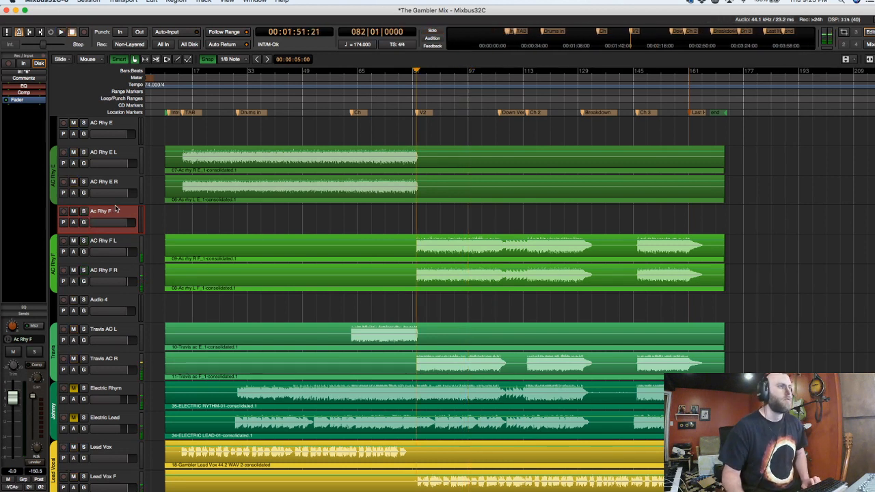
# Rename the Audio 4 track as "TRavis" and save the session.
pyautogui.doubleClick(105, 301)
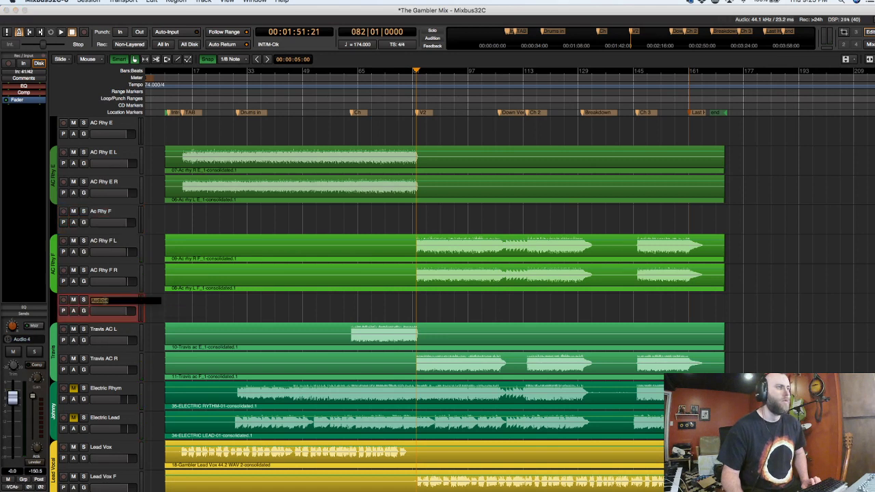
pyautogui.write('TRa')
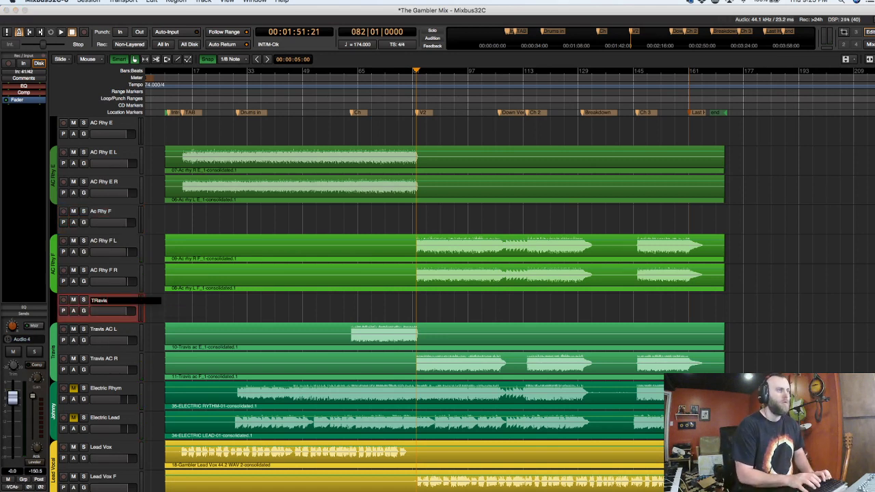
pyautogui.write('vis')
pyautogui.press('Return')
pyautogui.hotkey('ctrl', 's')
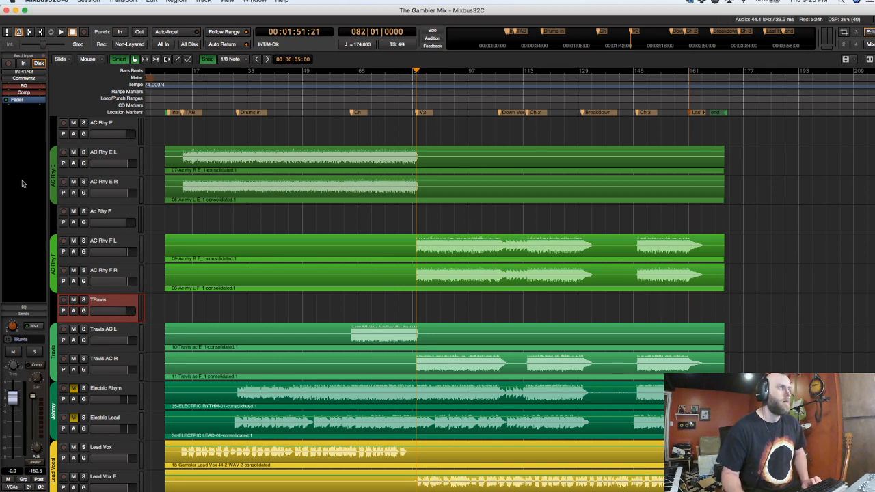
# Connect the Travis AC L and Travis AC R outputs to both inputs of the TRavis track in its routing grid.
pyautogui.click(32, 73)
pyautogui.click(41, 485)
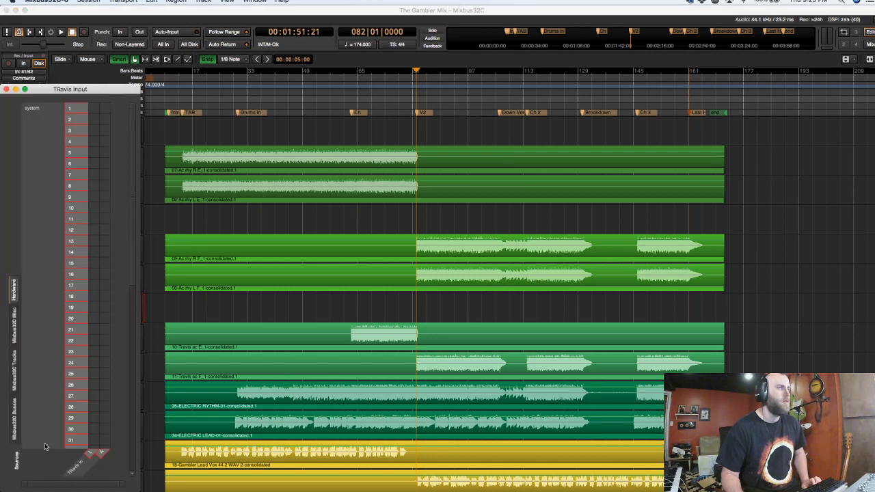
pyautogui.click(14, 371)
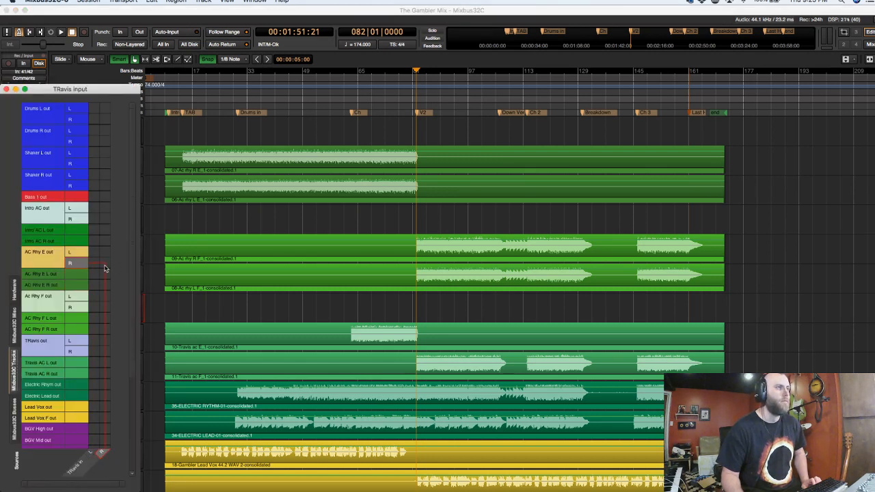
pyautogui.click(105, 366)
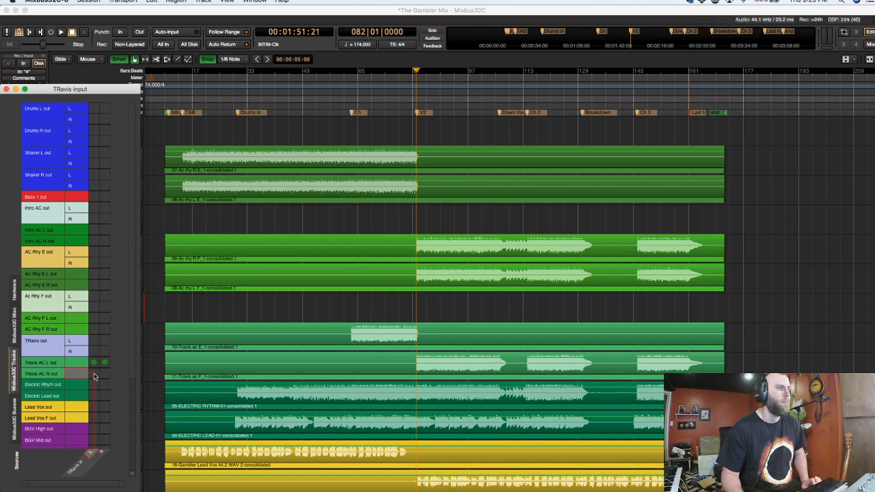
pyautogui.click(6, 89)
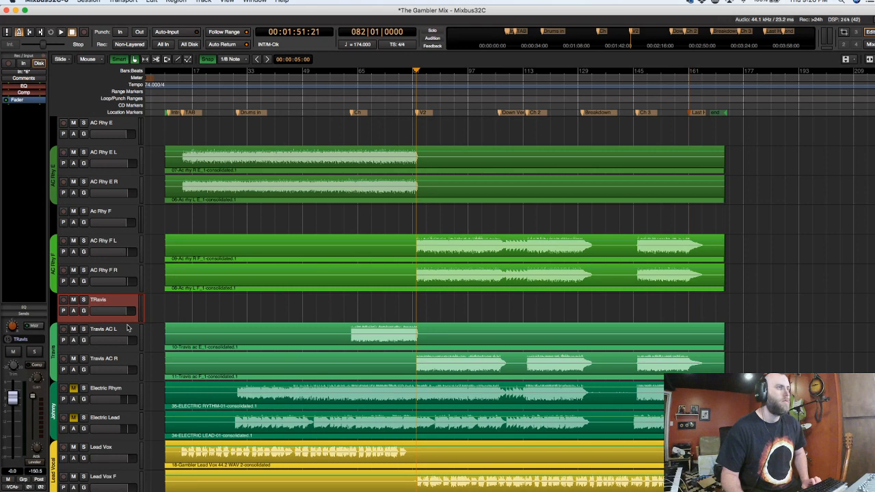
# Play from bar 64 near the Ch marker while toggling solo and mute on the TRavis track to check its signal.
pyautogui.click(84, 300)
pyautogui.click(354, 93)
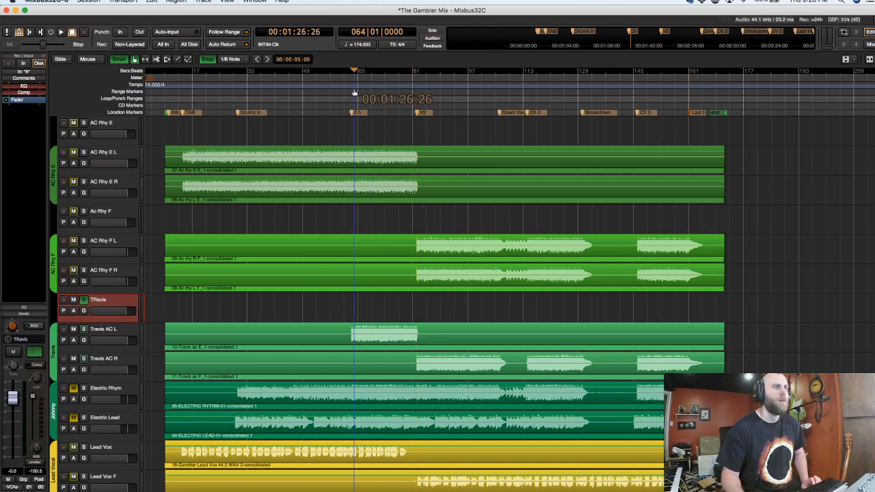
pyautogui.press('space')
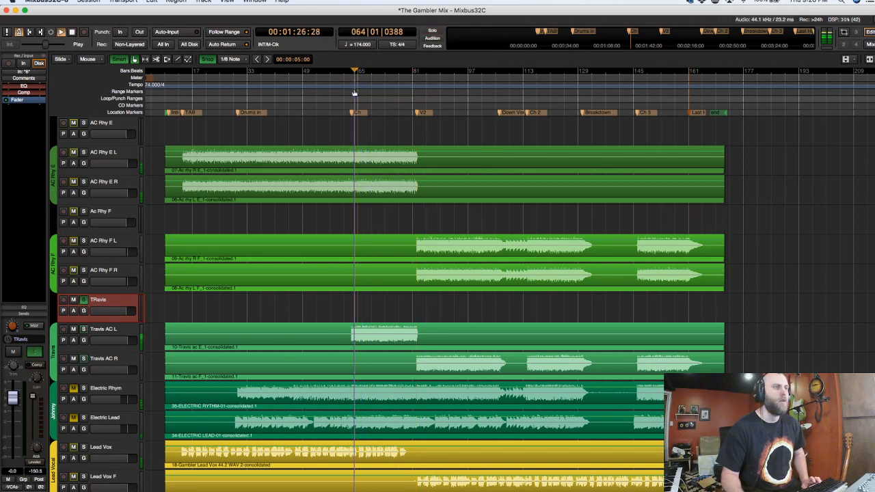
pyautogui.click(83, 301)
pyautogui.click(83, 300)
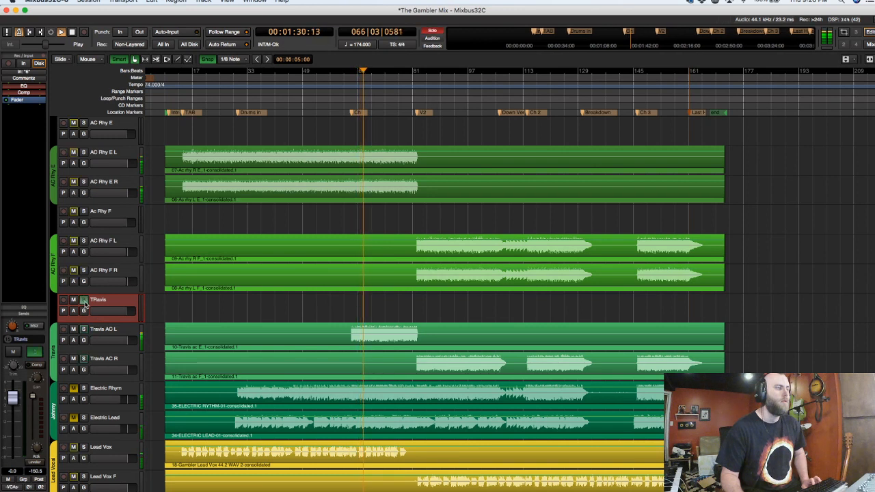
pyautogui.click(75, 302)
pyautogui.click(83, 301)
pyautogui.click(75, 301)
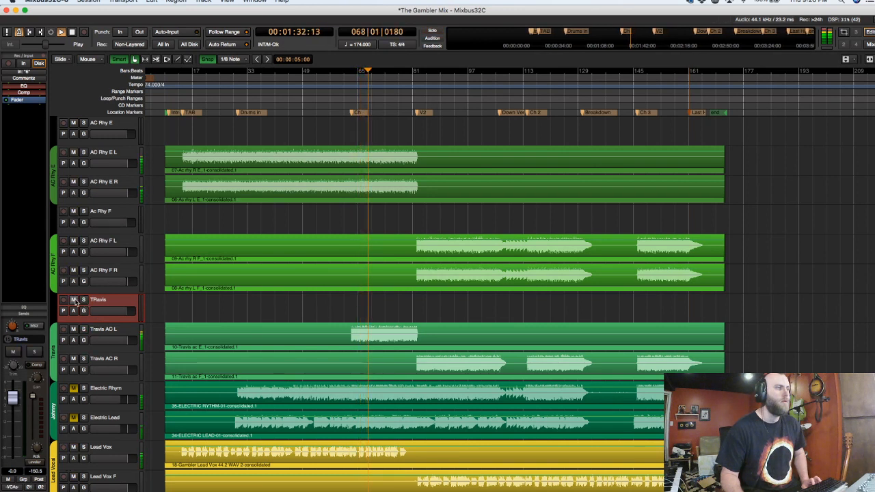
pyautogui.click(75, 301)
pyautogui.click(75, 301)
# Solo the TRavis track again and switch its input monitoring on and off during playback to compare the sound.
pyautogui.click(84, 301)
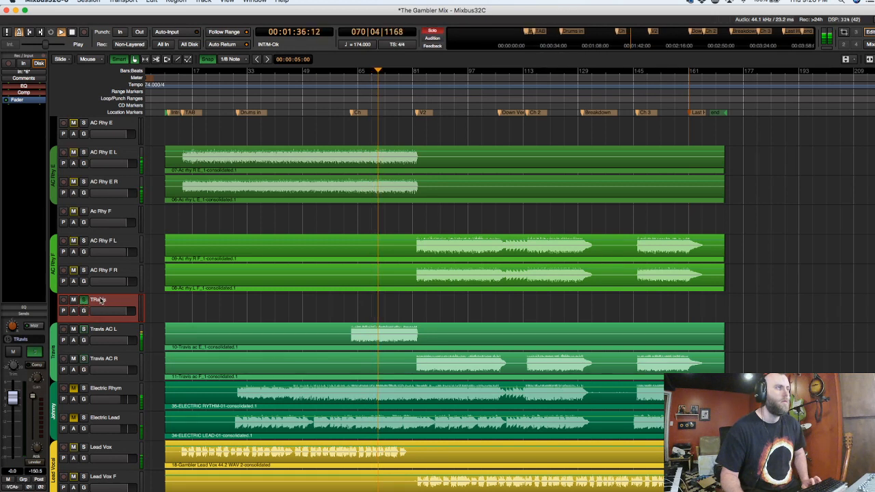
pyautogui.click(24, 64)
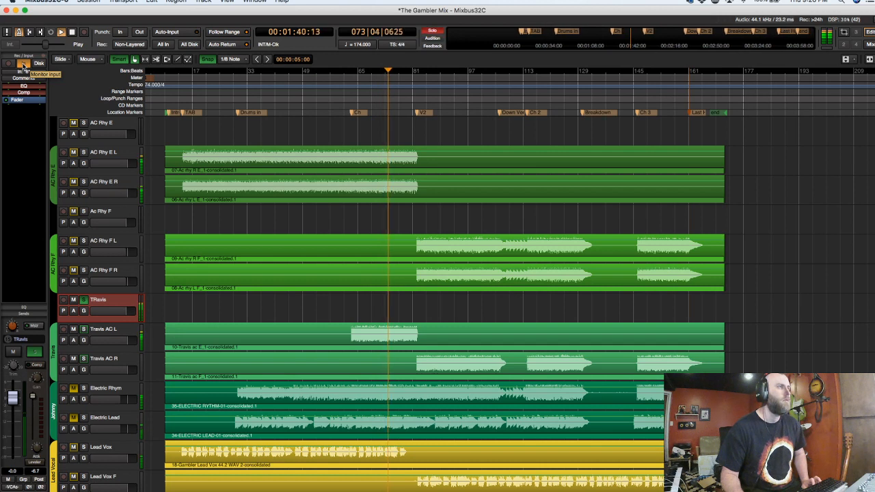
pyautogui.click(23, 64)
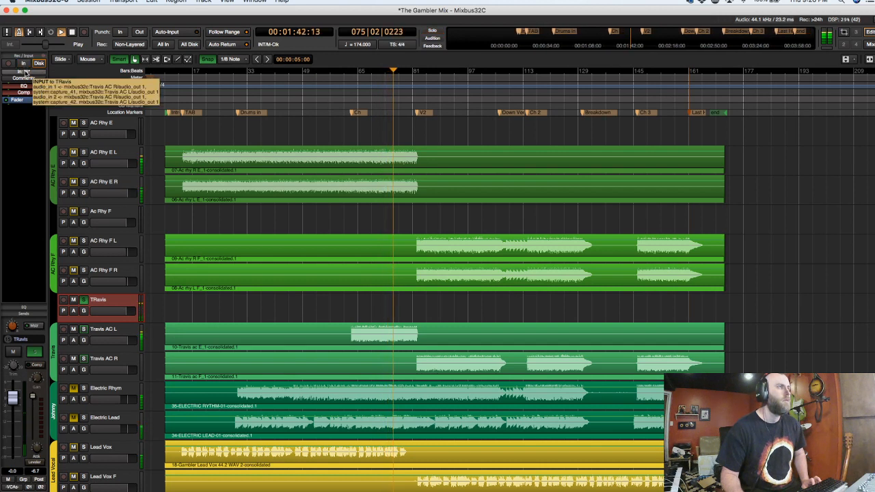
# Examine the Travis AC L and Travis AC R connections in the TRavis track's input routing grid.
pyautogui.click(25, 72)
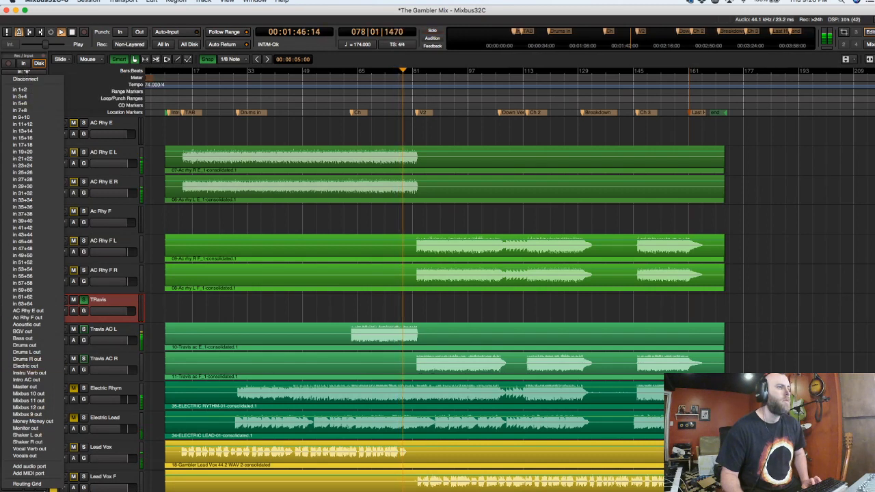
pyautogui.click(27, 483)
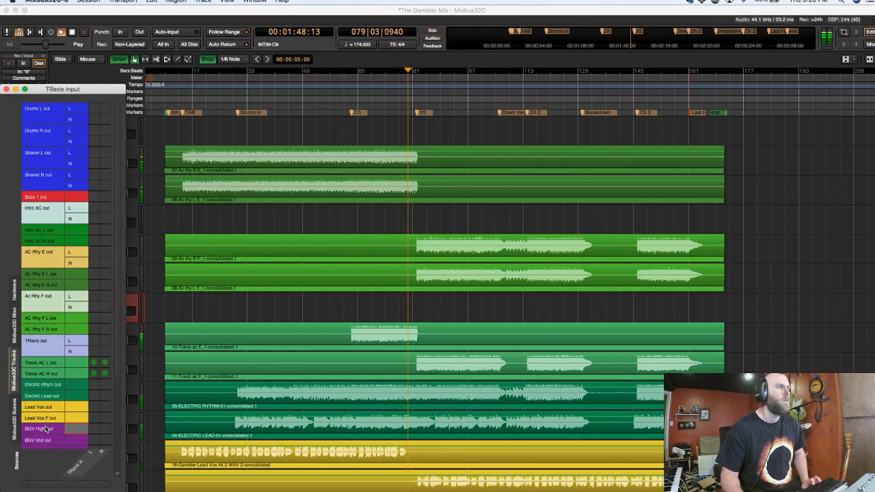
pyautogui.scroll(-5, 115, 264)
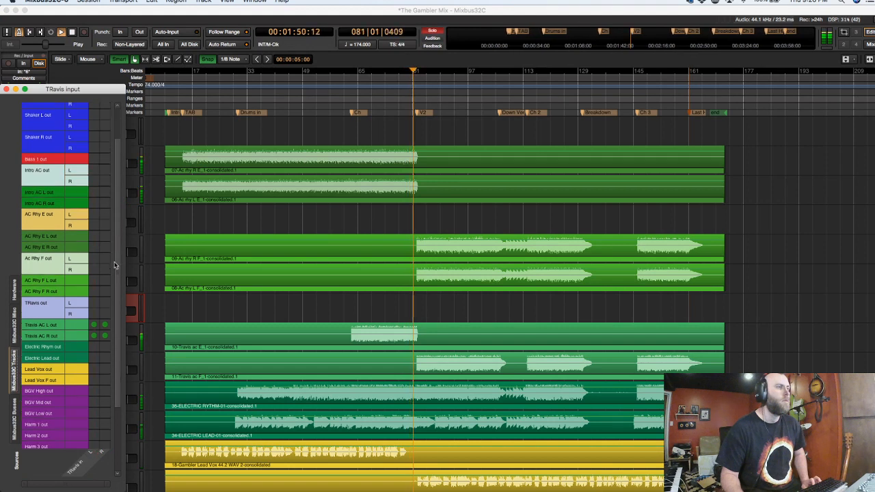
pyautogui.scroll(5, 115, 264)
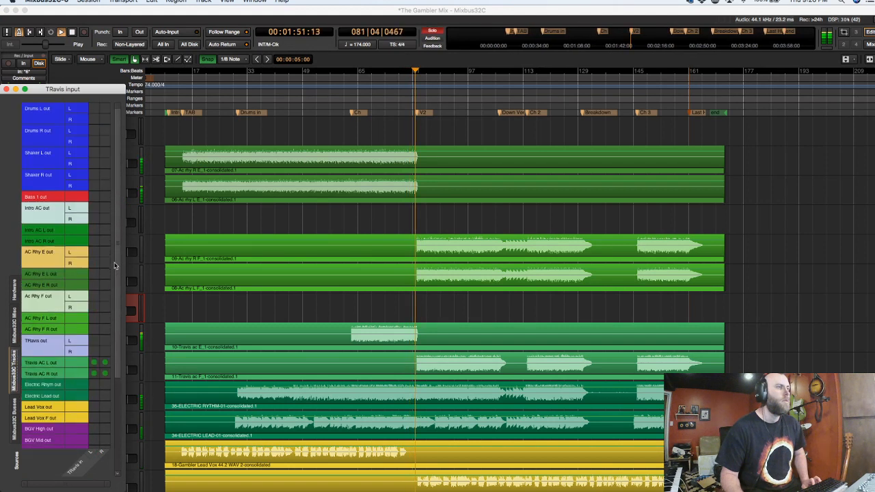
pyautogui.click(7, 89)
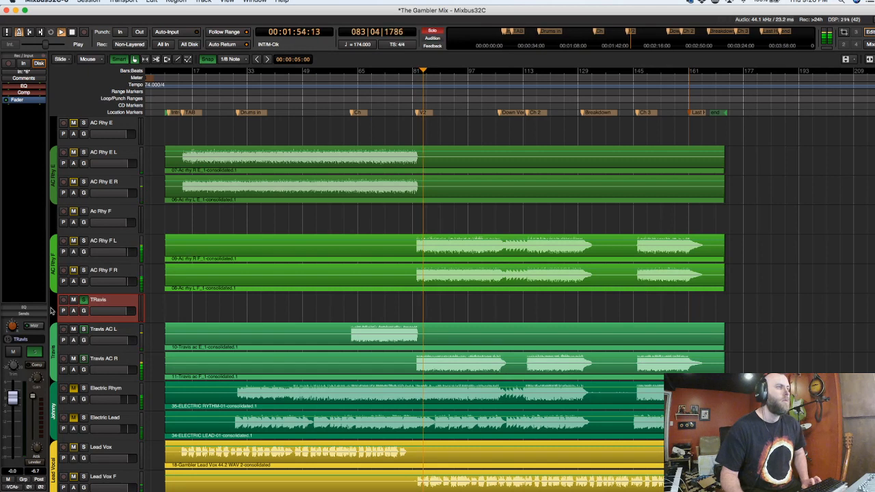
# Show the TRavis channel's EQ controls, stop playback, and display the mixbus sends of the Travis AC L and Travis AC R tracks.
pyautogui.click(24, 308)
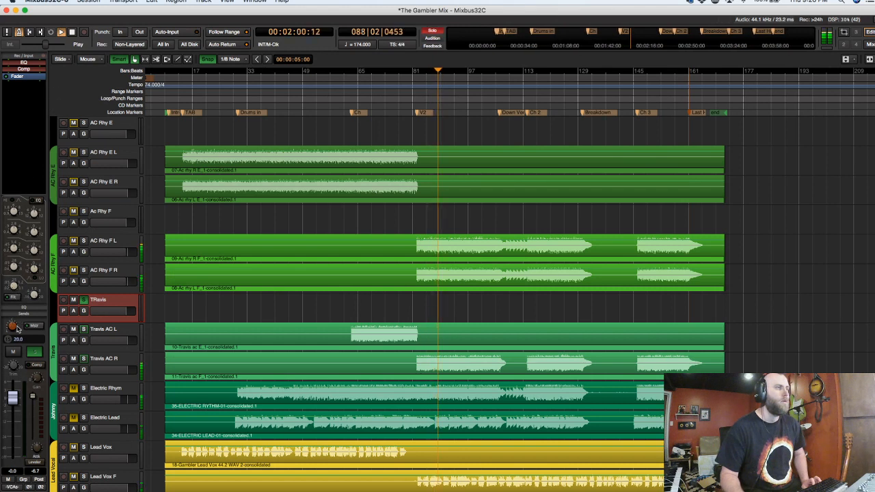
pyautogui.press('space')
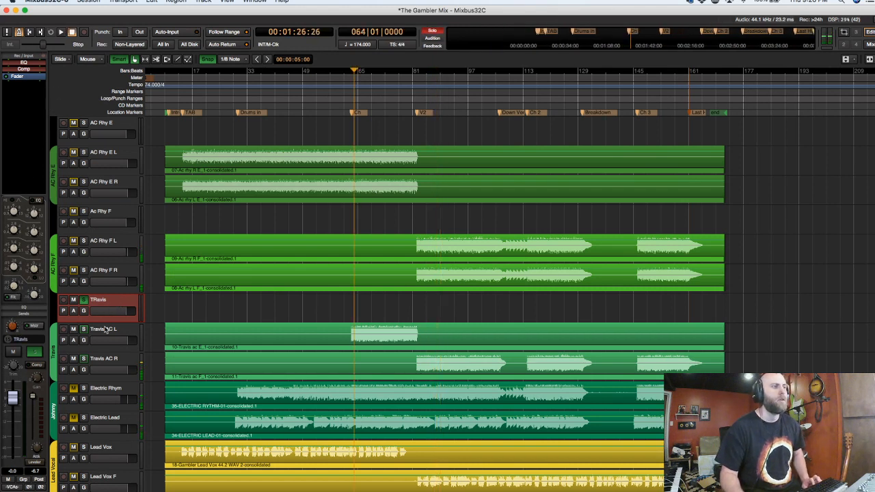
pyautogui.click(110, 361)
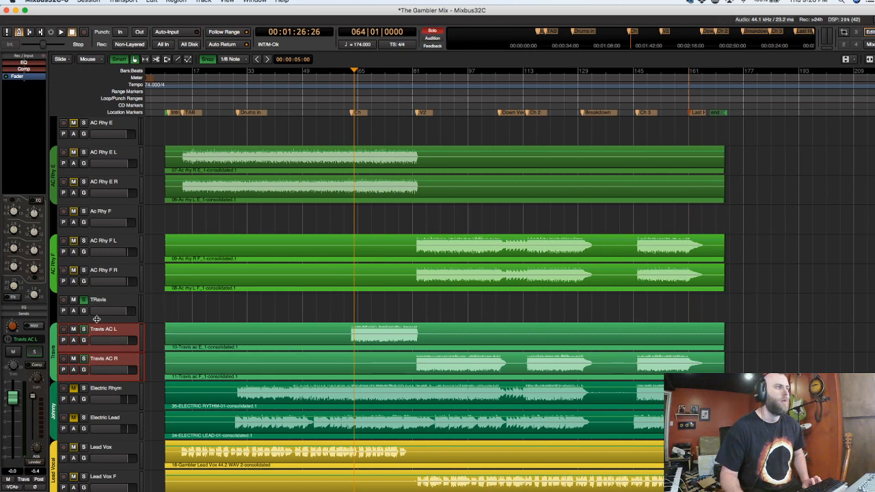
pyautogui.click(26, 306)
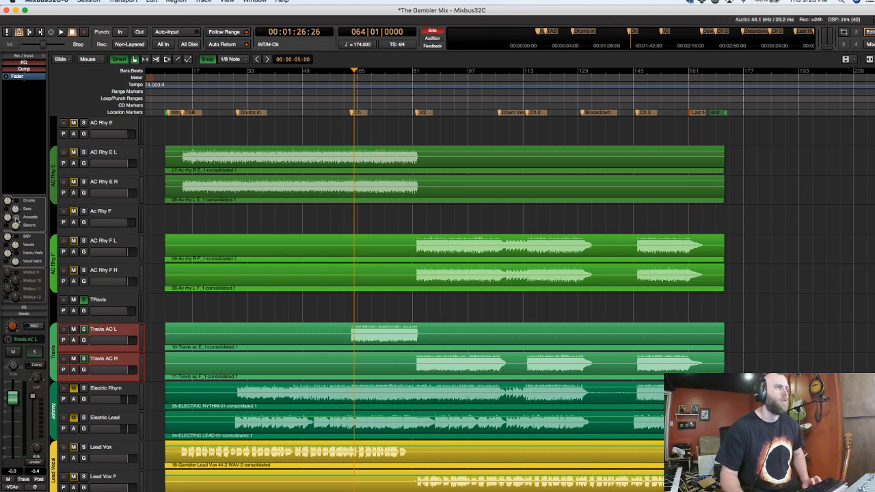
# Play from the Ch marker while toggling solo on the TRavis track, leave it unsoloed, and stop playback.
pyautogui.click(107, 303)
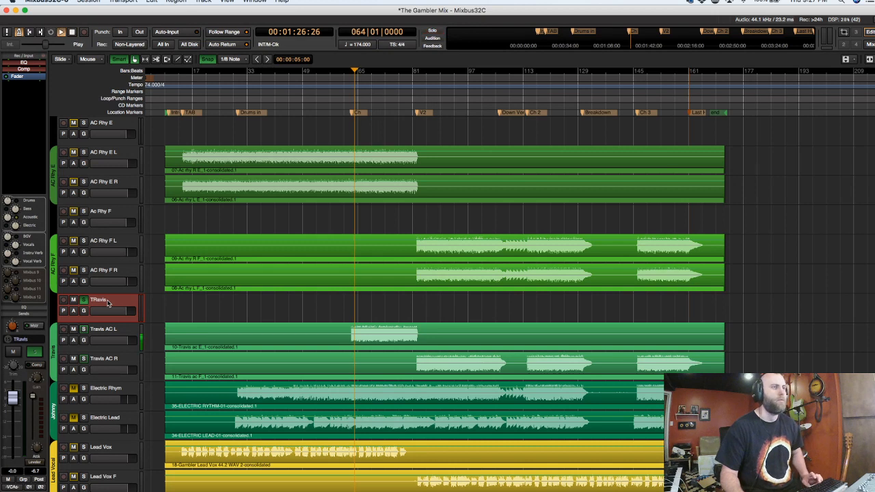
pyautogui.press('space')
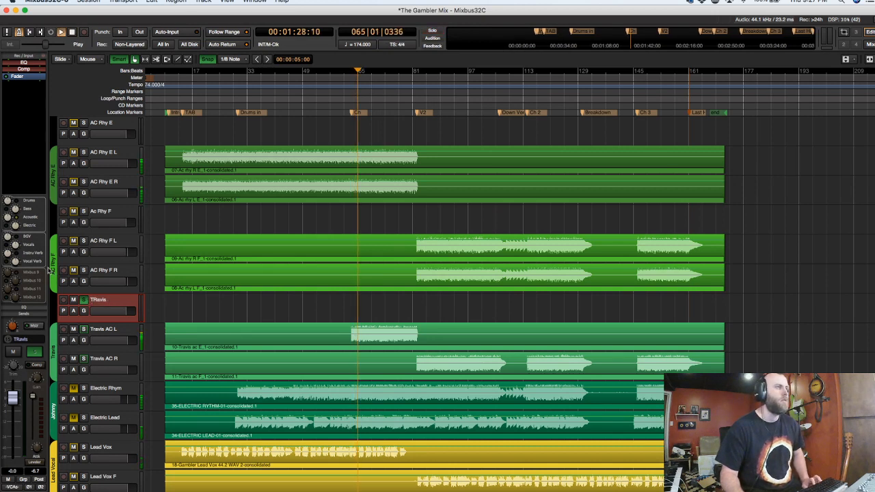
pyautogui.click(84, 300)
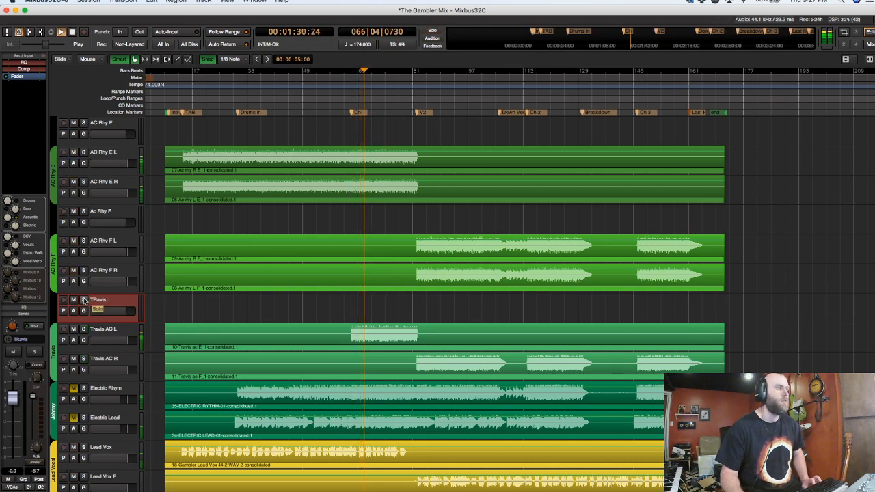
pyautogui.click(83, 300)
pyautogui.click(84, 300)
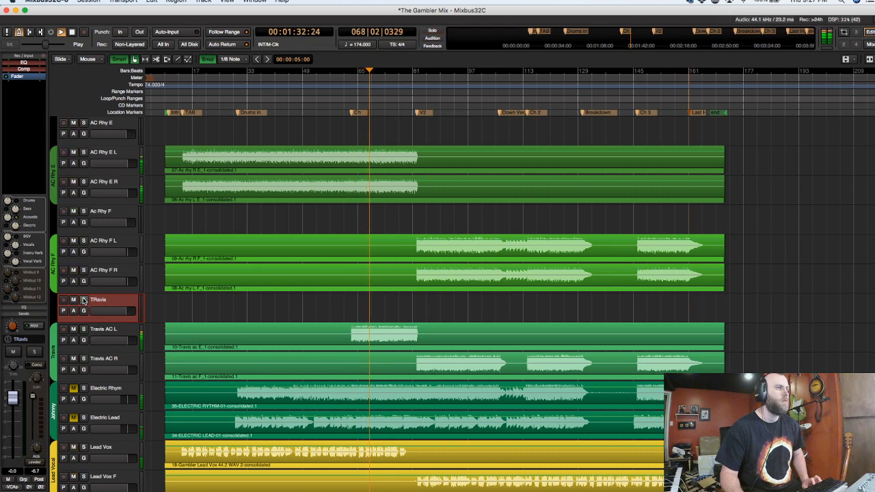
pyautogui.click(84, 300)
pyautogui.click(84, 300)
pyautogui.press('space')
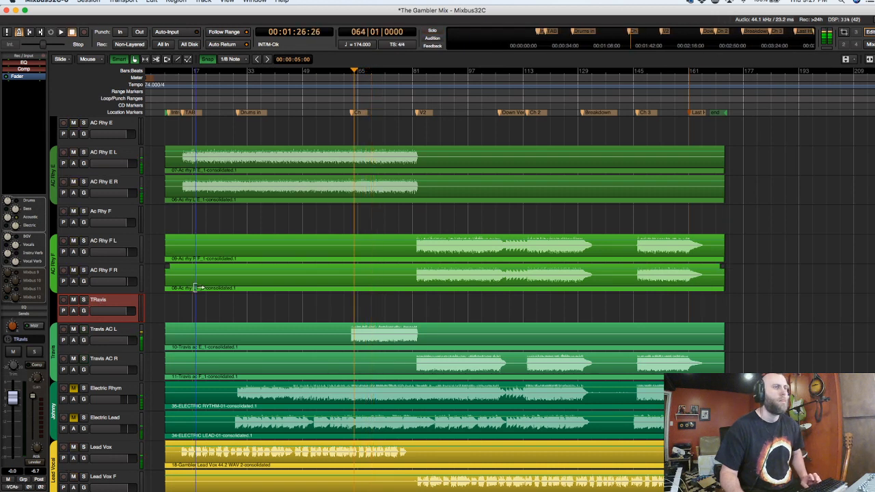
# Connect the Intro AC L and Intro AC R outputs to both inputs of the Intro AC track in its routing grid.
pyautogui.scroll(3, 136, 222)
pyautogui.scroll(5, 135, 223)
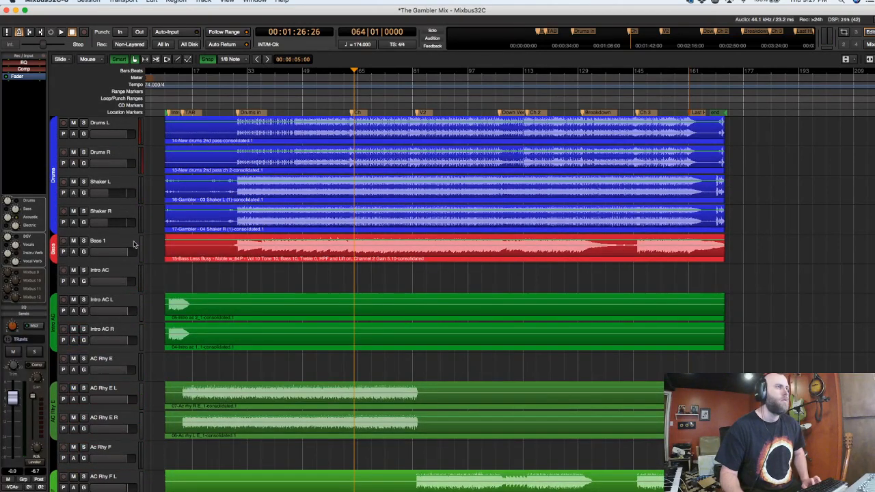
pyautogui.click(123, 274)
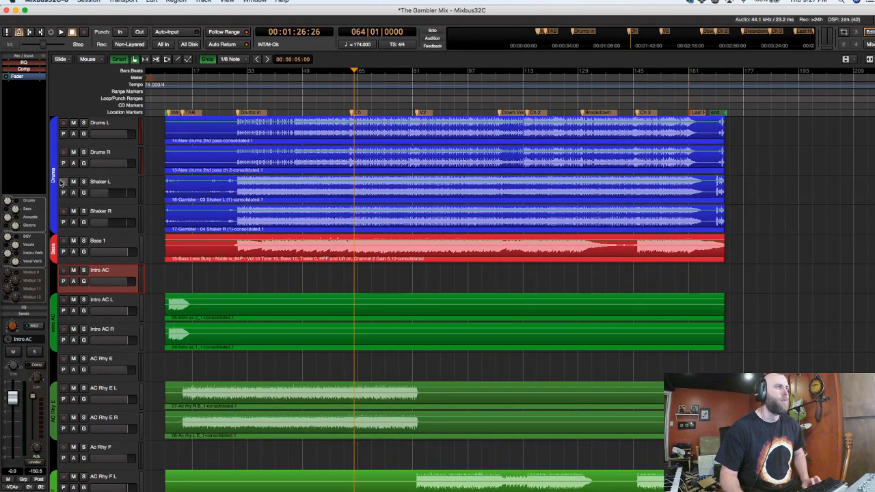
pyautogui.click(30, 59)
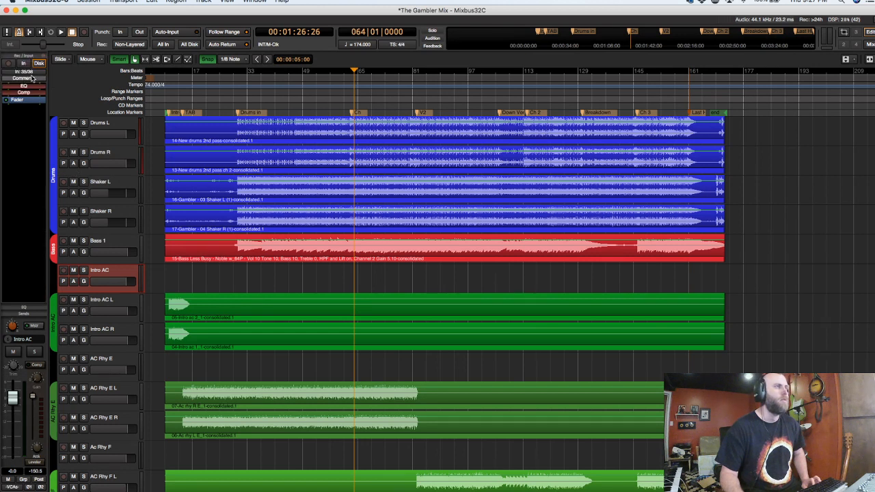
pyautogui.click(30, 71)
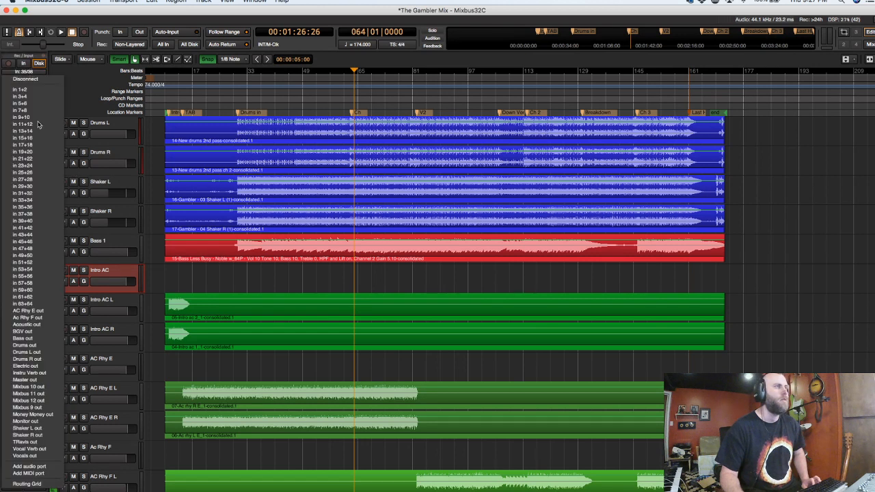
pyautogui.click(27, 484)
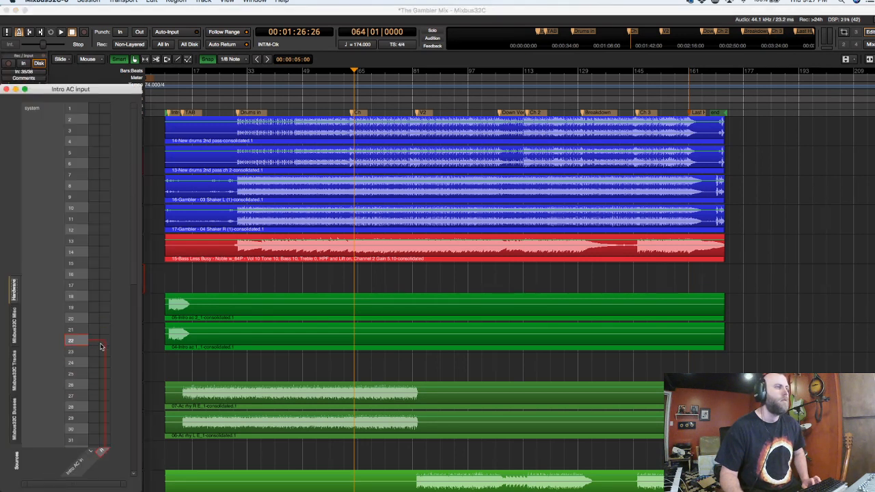
pyautogui.click(14, 372)
pyautogui.scroll(-3, 111, 317)
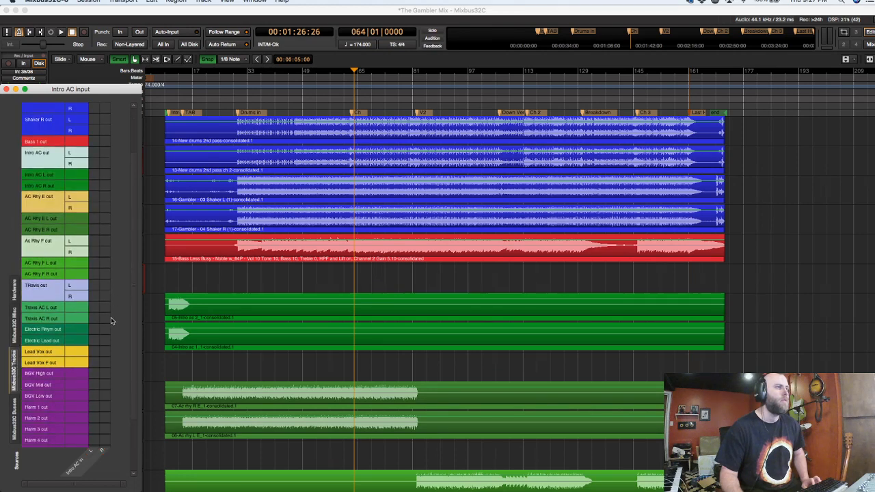
pyautogui.moveTo(106, 89); pyautogui.dragTo(474, 88)
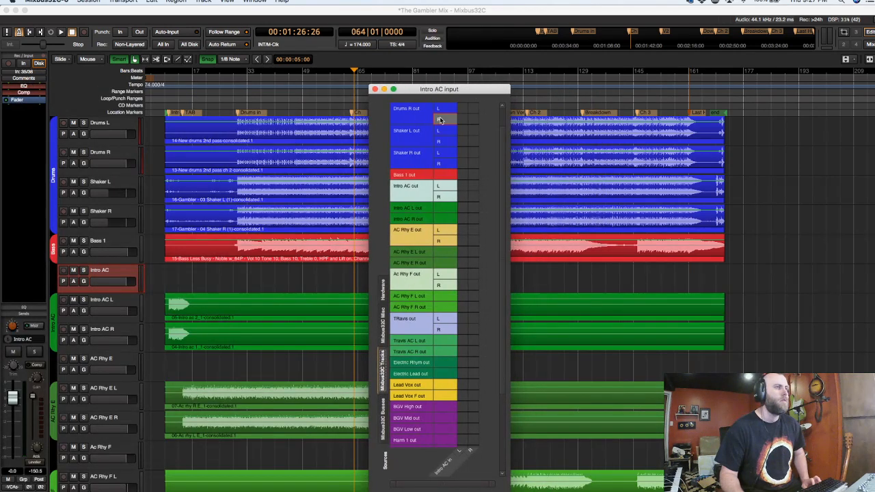
pyautogui.click(475, 218)
pyautogui.click(374, 89)
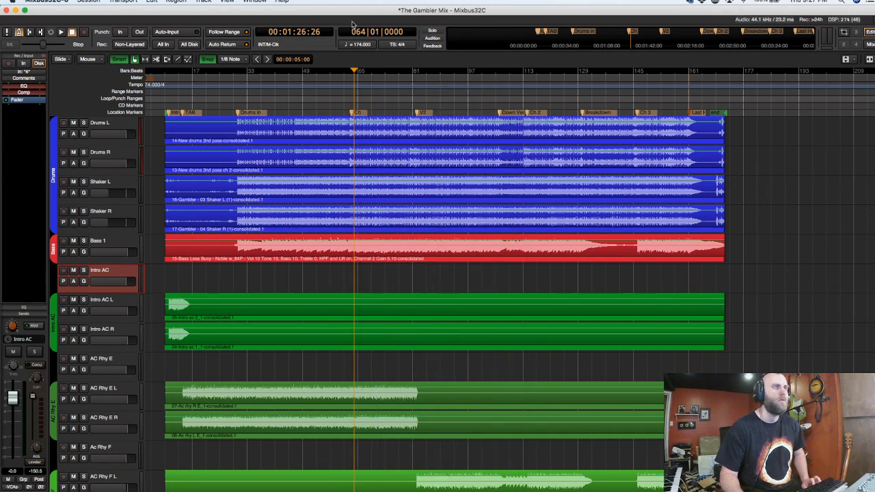
# Play the mix from the Ch marker and solo the Lead Vox and Lead Vox F tracks.
pyautogui.press('space')
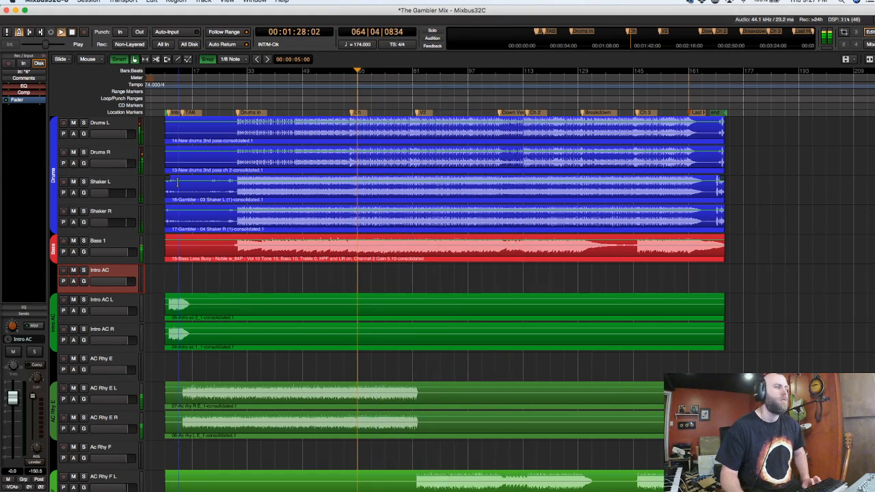
pyautogui.press('space')
pyautogui.scroll(-10, 145, 227)
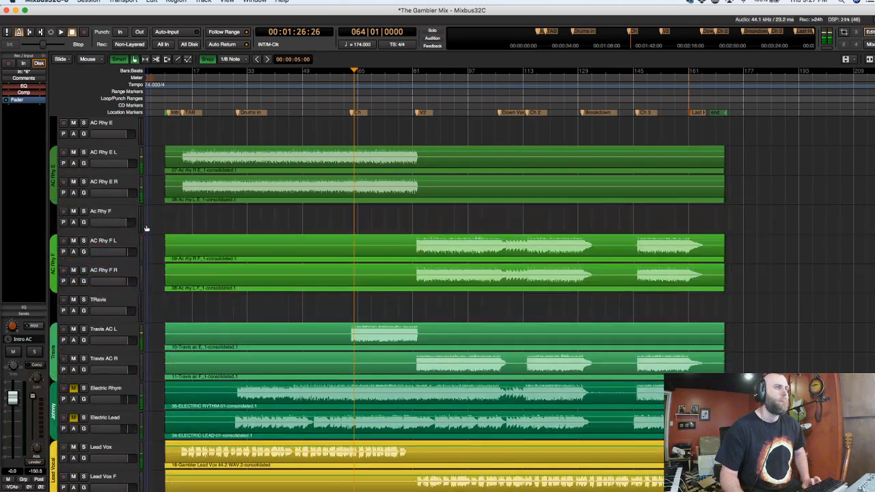
pyautogui.scroll(-4, 146, 226)
pyautogui.scroll(3, 146, 226)
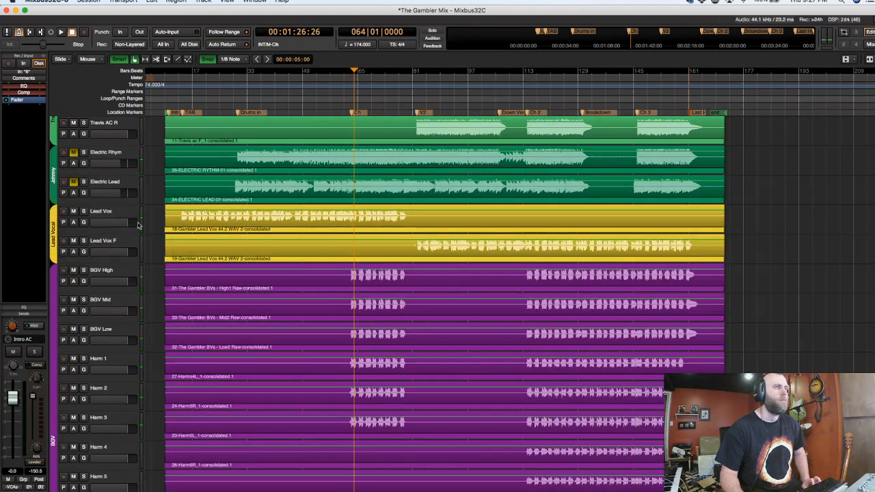
pyautogui.click(104, 214)
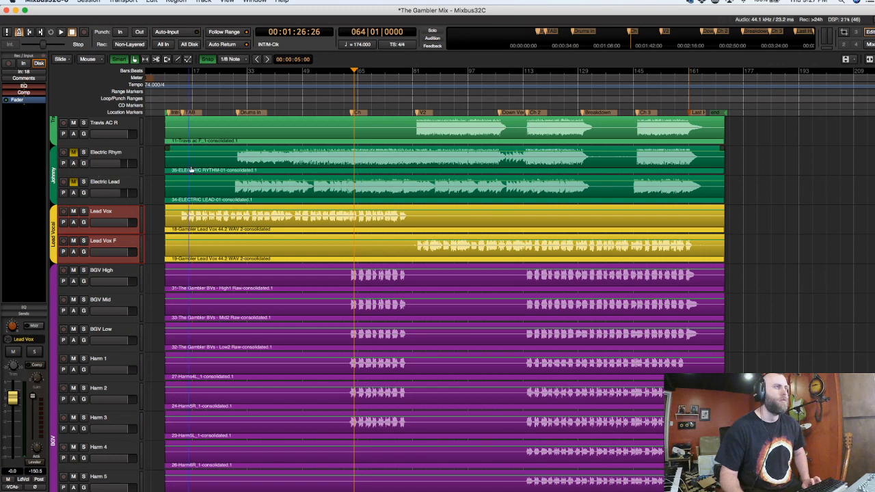
pyautogui.press('space')
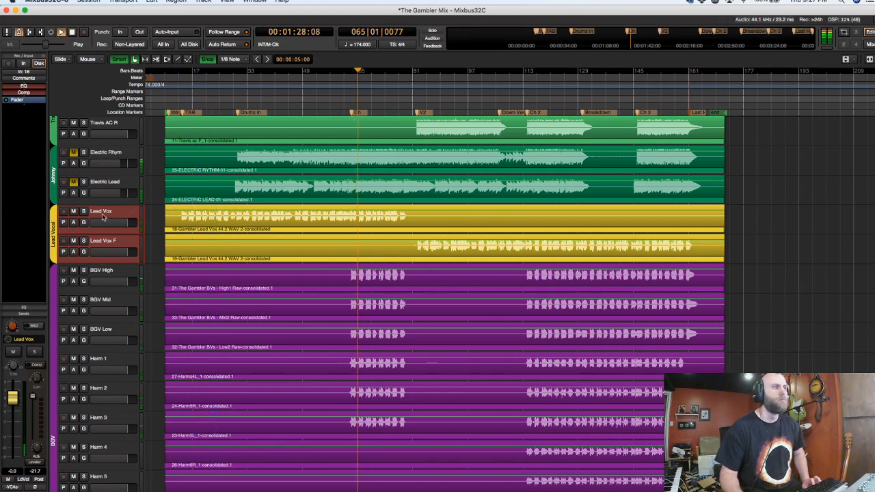
pyautogui.click(83, 211)
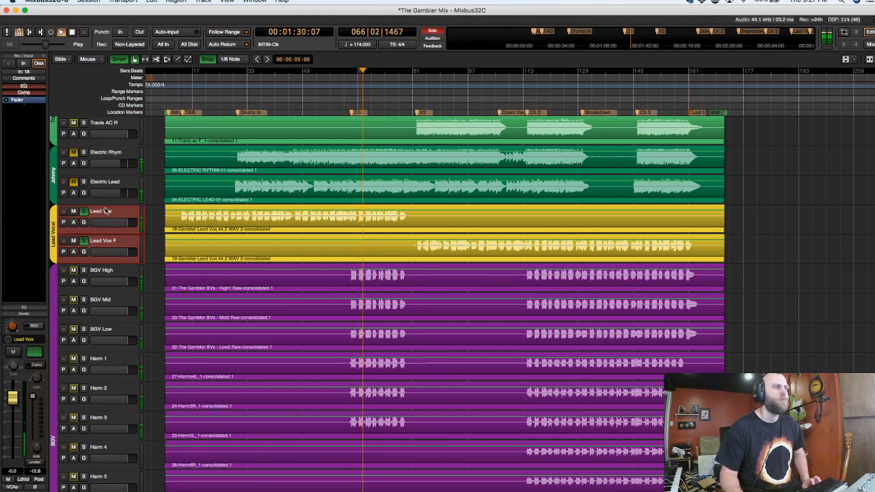
# Insert Harrison Consoles' AVA LegacyQ (VST) on the Vocals bus in the mixer and position its window over the bus strips.
pyautogui.hotkey('alt', 'm')
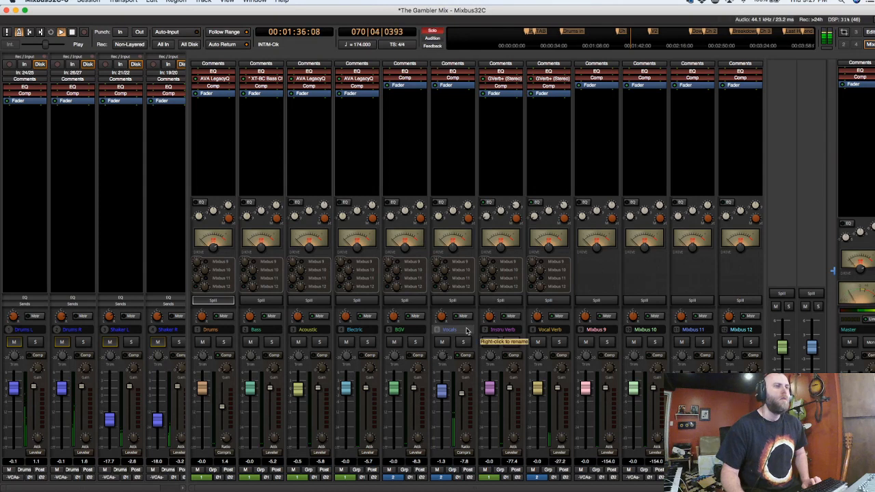
pyautogui.rightClick(449, 109)
pyautogui.moveTo(519, 111)
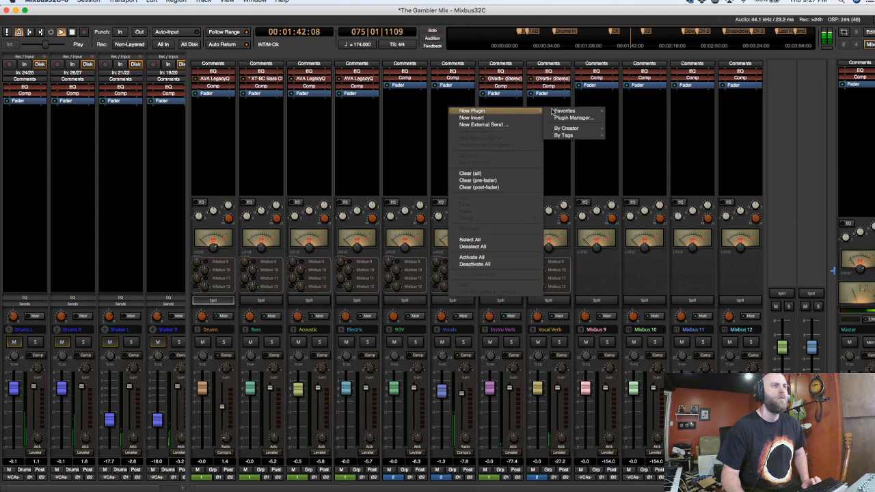
pyautogui.moveTo(576, 112)
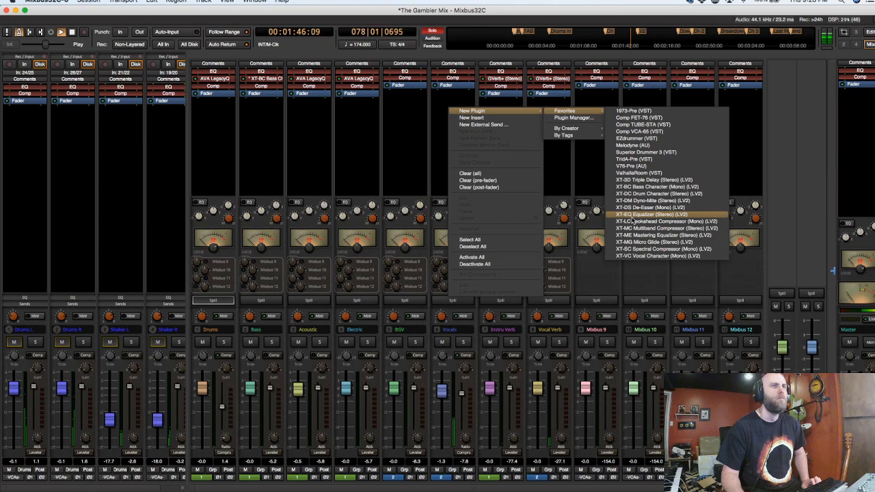
pyautogui.moveTo(577, 130)
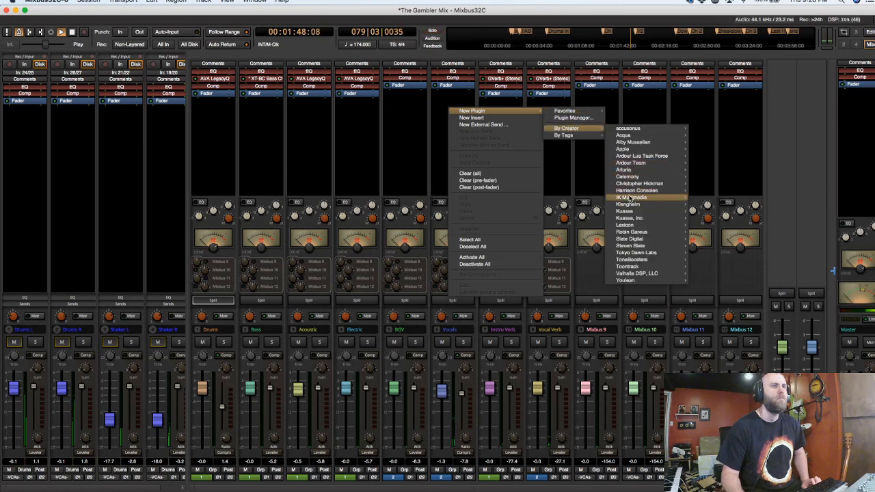
pyautogui.moveTo(636, 191)
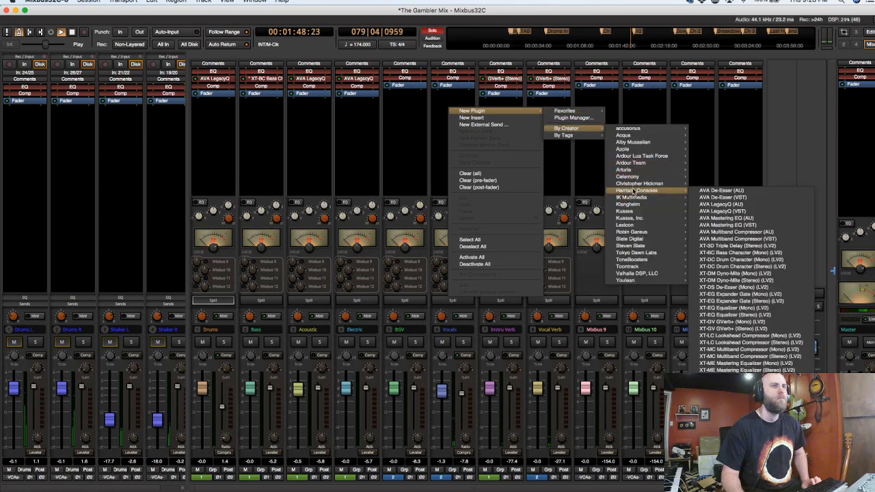
pyautogui.click(740, 211)
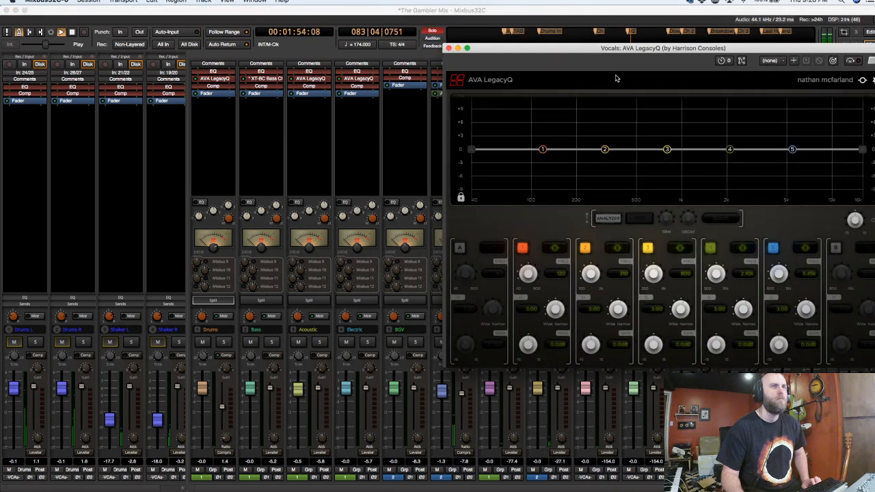
pyautogui.moveTo(612, 50); pyautogui.dragTo(345, 60)
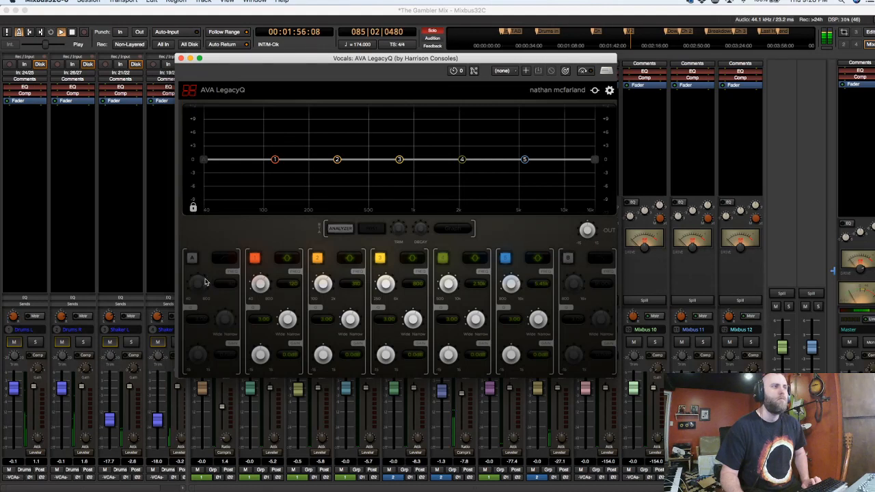
# Enable band A of the Vocals LegacyQ as a high-pass filter and set its cutoff to about 92 Hz.
pyautogui.click(196, 260)
pyautogui.click(229, 256)
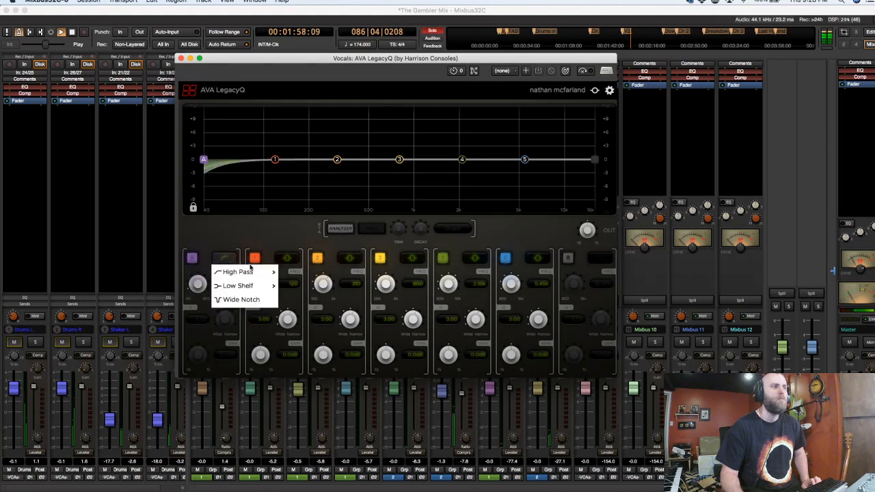
pyautogui.moveTo(246, 271)
pyautogui.click(303, 285)
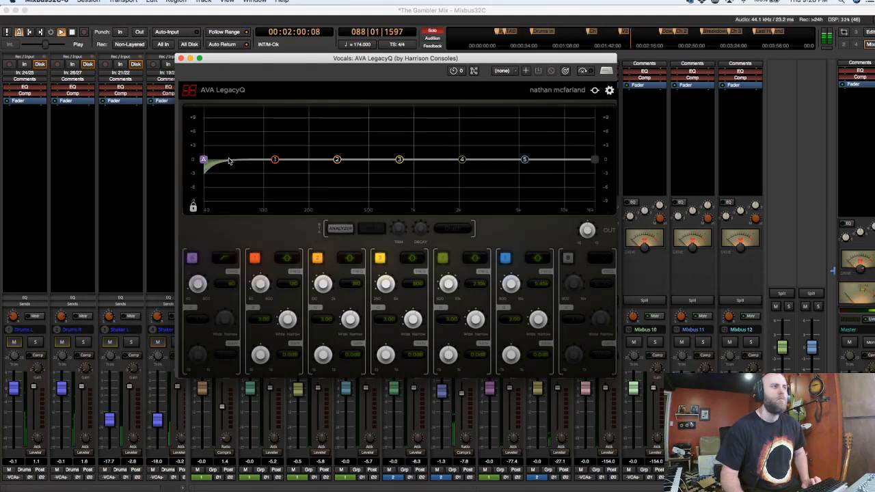
pyautogui.moveTo(202, 159)
pyautogui.mouseDown()
pyautogui.moveTo(321, 161)
pyautogui.moveTo(250, 168)
pyautogui.moveTo(257, 164)
pyautogui.mouseUp()
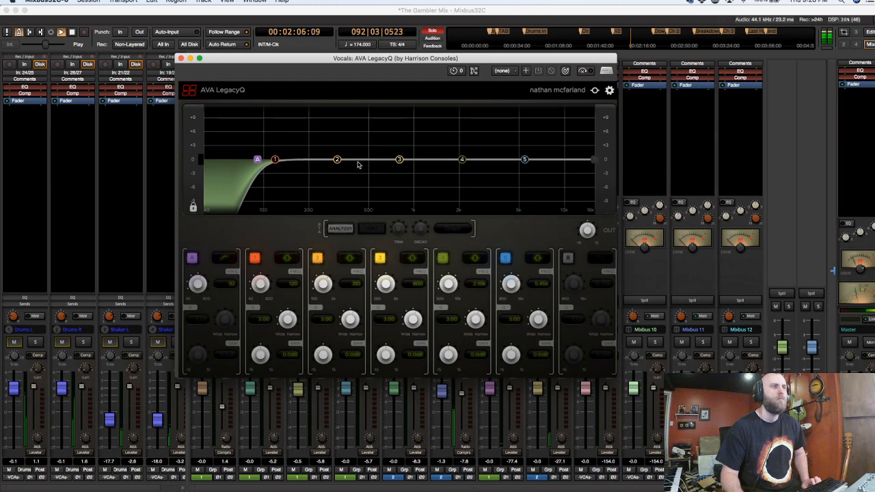
# Cut band 2 of the Vocals EQ by about 3.4 dB near 416 Hz and restart playback from the Ch marker.
pyautogui.moveTo(337, 161); pyautogui.dragTo(357, 179)
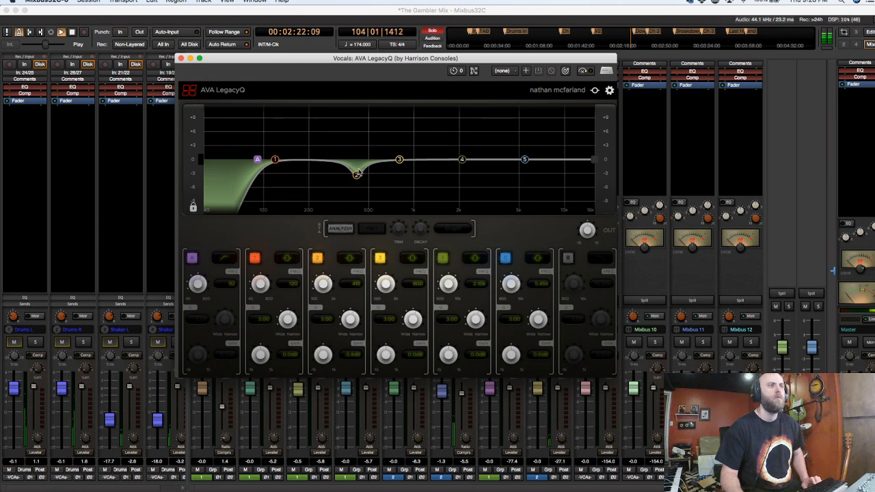
pyautogui.moveTo(453, 59); pyautogui.dragTo(438, 59)
pyautogui.press('space')
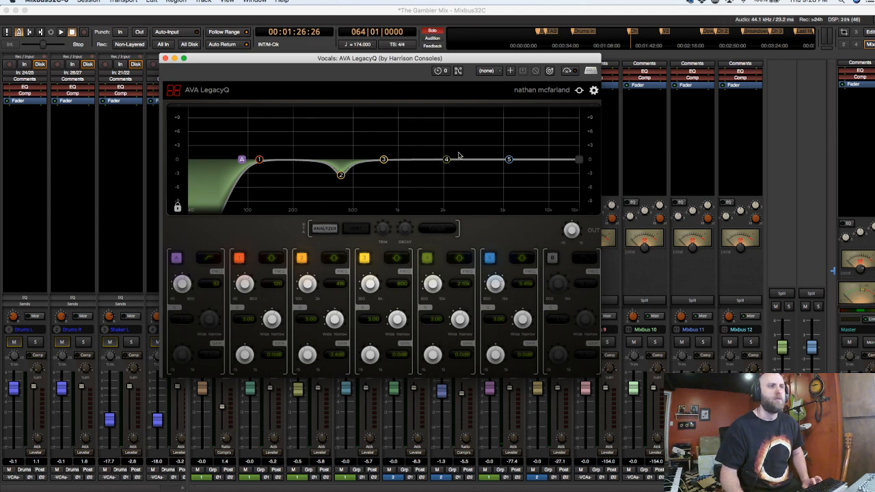
pyautogui.moveTo(412, 60); pyautogui.dragTo(375, 61)
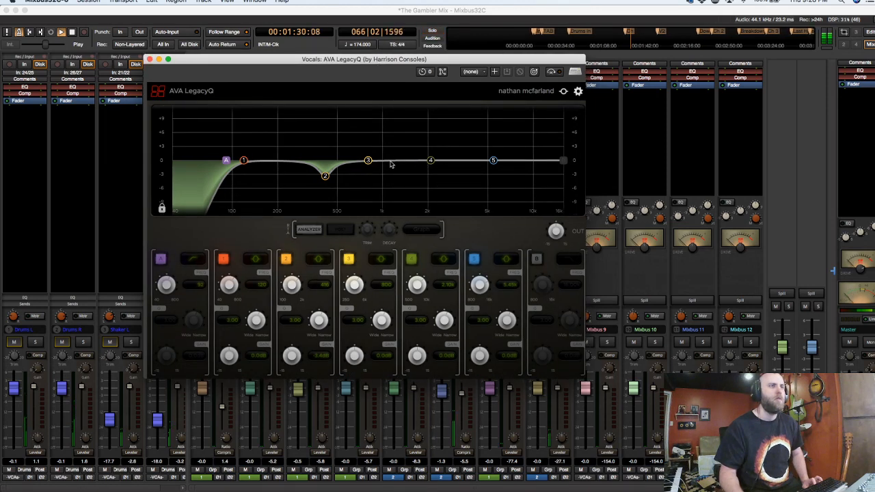
# Cut band 3 by about 2.3 dB near 1.01 kHz, widely boost band 4 by about 1.8 dB near 5.37 kHz, and close the Vocals EQ.
pyautogui.moveTo(367, 161); pyautogui.dragTo(403, 170)
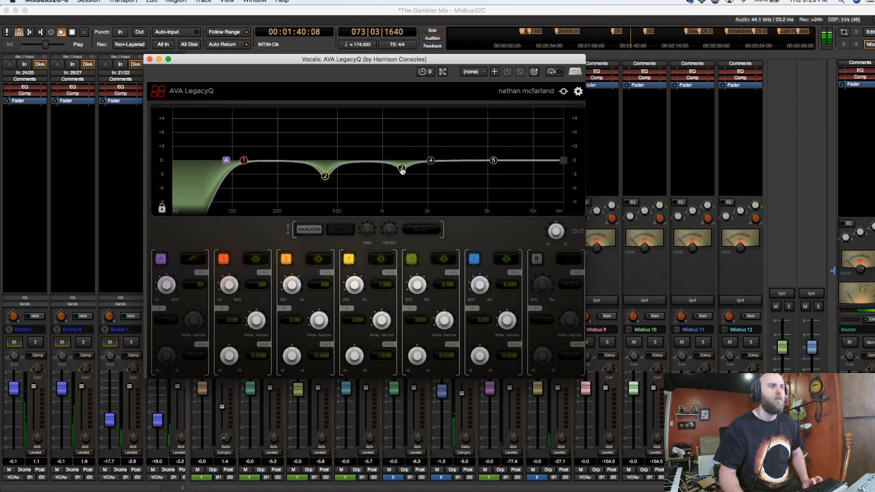
pyautogui.moveTo(431, 163); pyautogui.dragTo(486, 160)
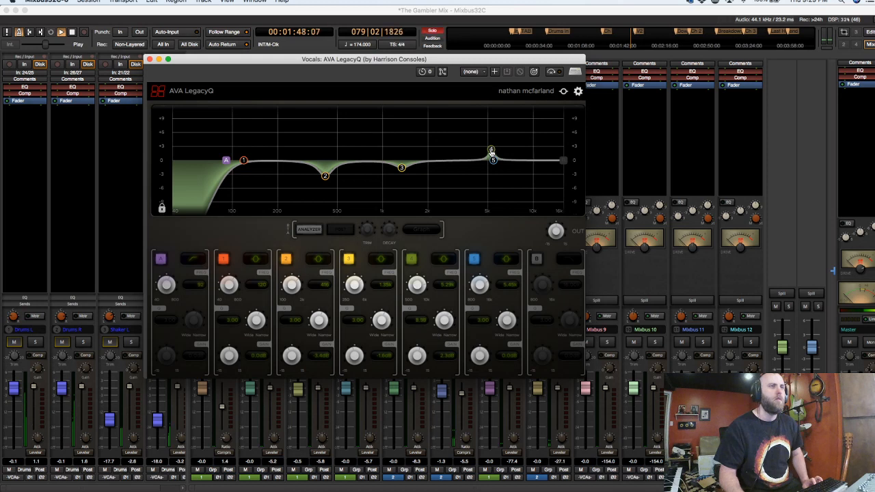
pyautogui.moveTo(492, 154); pyautogui.dragTo(493, 156)
pyautogui.press('q')
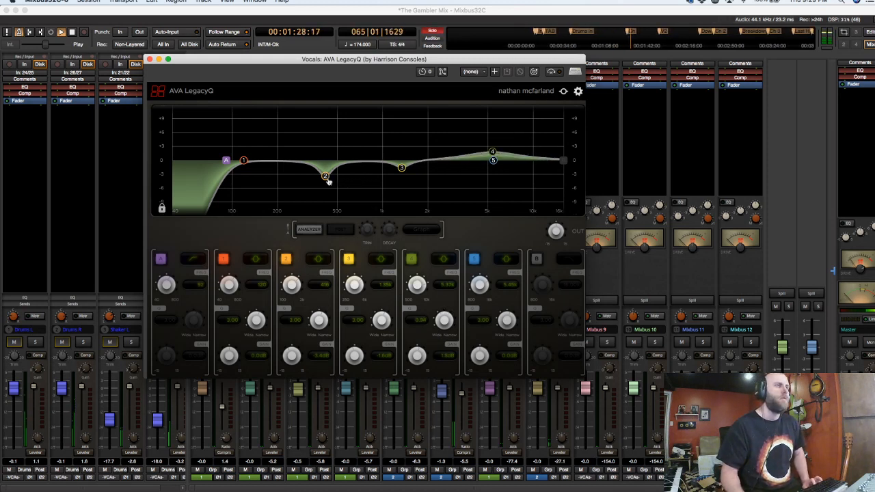
pyautogui.moveTo(402, 170); pyautogui.dragTo(384, 173)
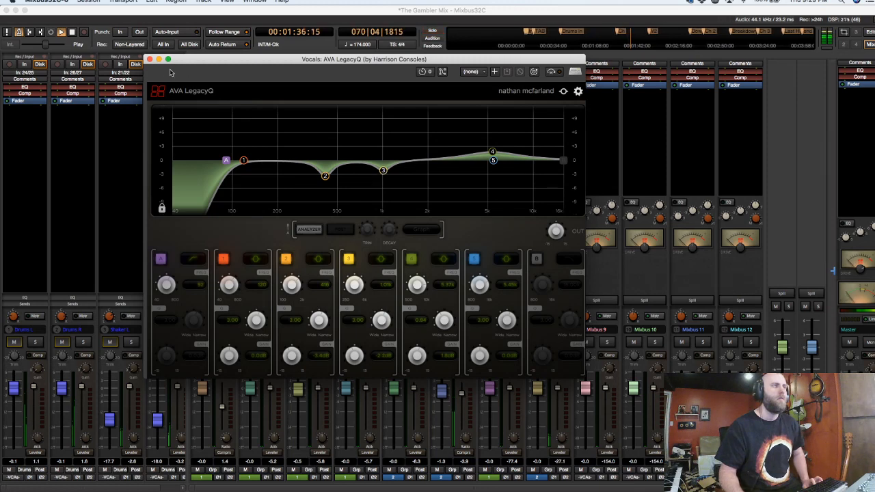
pyautogui.click(150, 59)
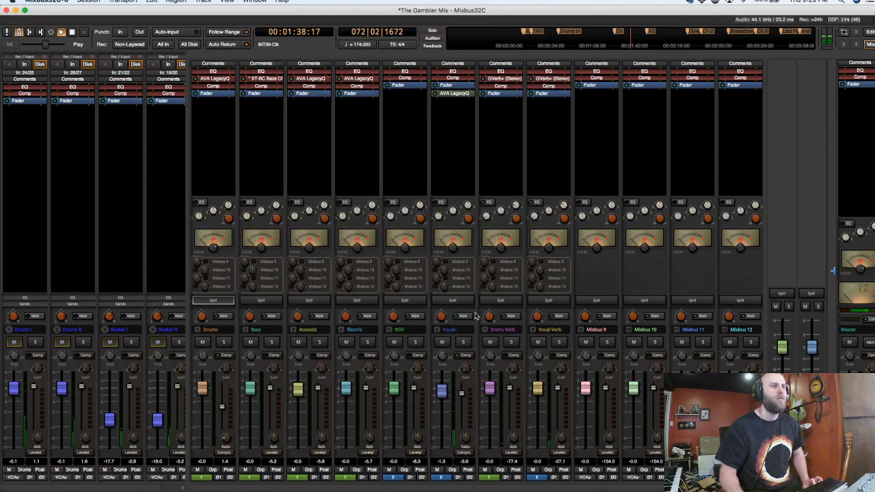
# Spill the Vocals bus to show its source tracks and lower the bus compressor's threshold while the vocals play.
pyautogui.click(452, 300)
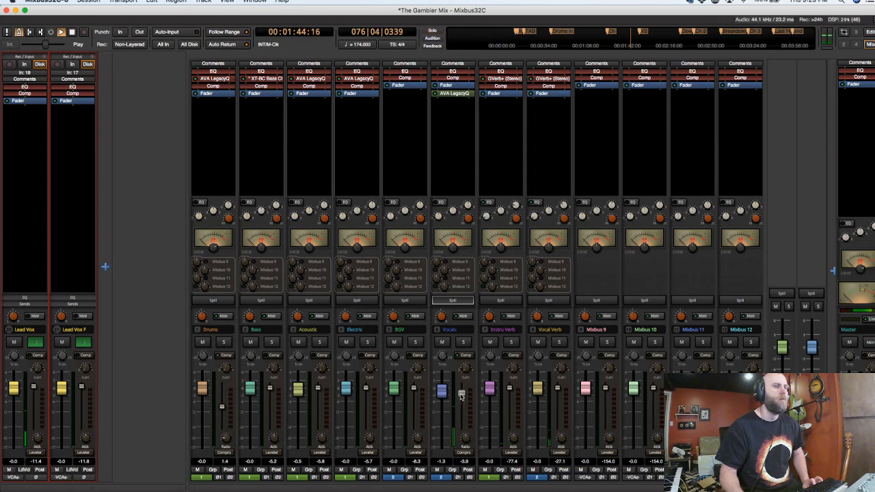
pyautogui.moveTo(461, 397); pyautogui.dragTo(462, 401)
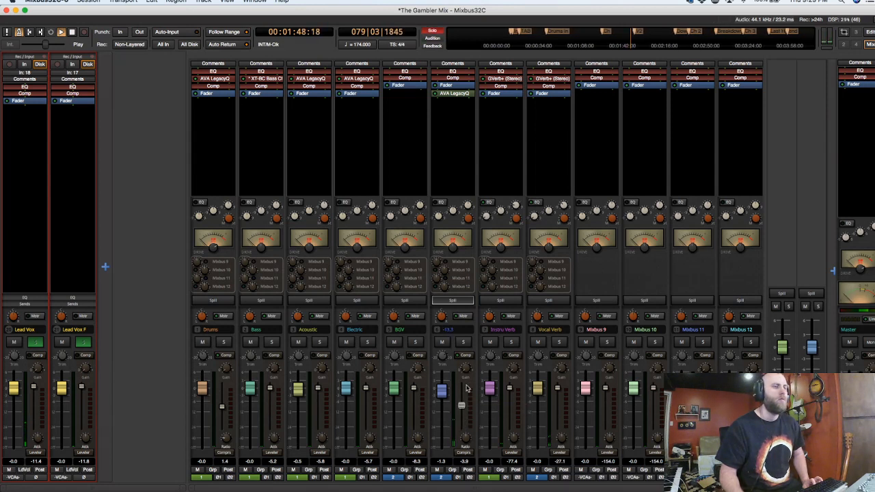
pyautogui.press('q')
pyautogui.moveTo(462, 407); pyautogui.dragTo(464, 425)
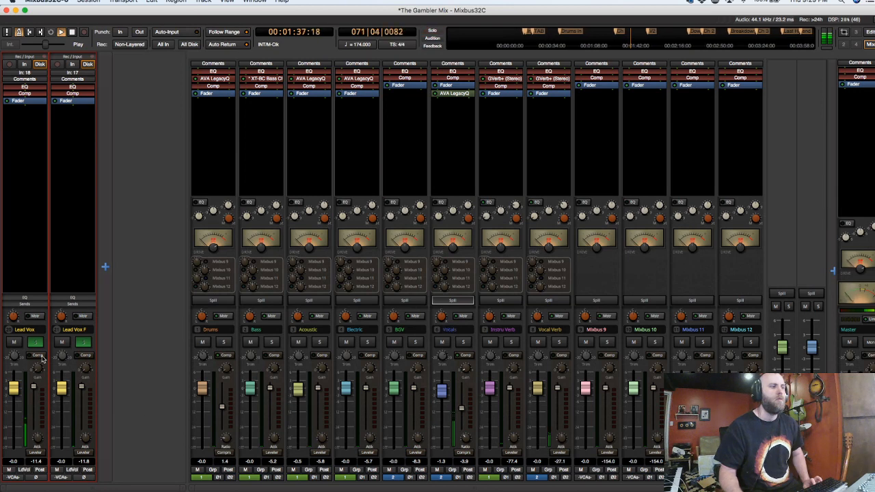
# Raise the trim of Lead Vox and Lead Vox F to 2.2 dB, raise the Vocals compressor threshold slightly, and stop playback.
pyautogui.moveTo(14, 355); pyautogui.dragTo(63, 350)
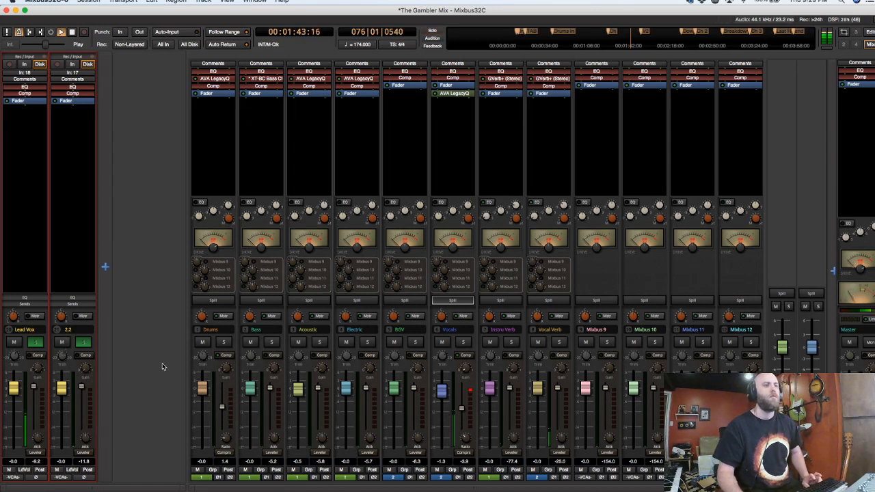
pyautogui.moveTo(461, 409)
pyautogui.moveTo(461, 409); pyautogui.dragTo(458, 393)
pyautogui.press('space')
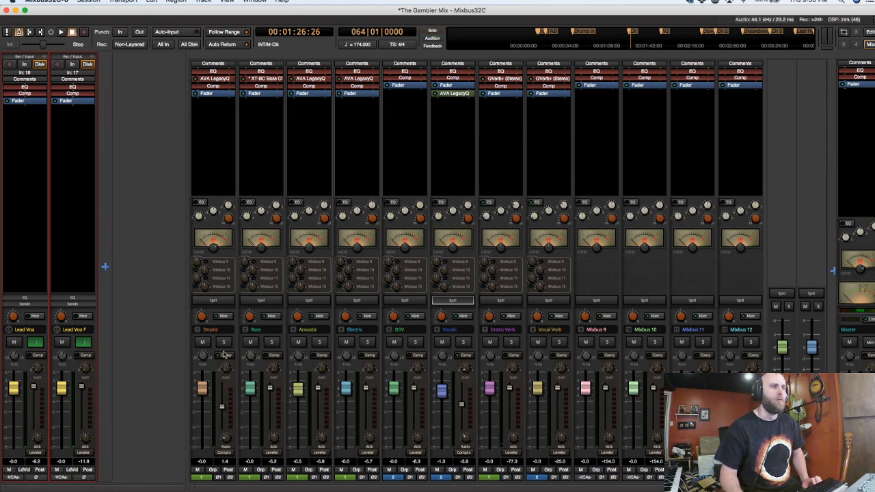
# Play from the Ch marker with the Acoustic bus soloed, check its LegacyQ curve, stop playback, and save the session.
pyautogui.press('space')
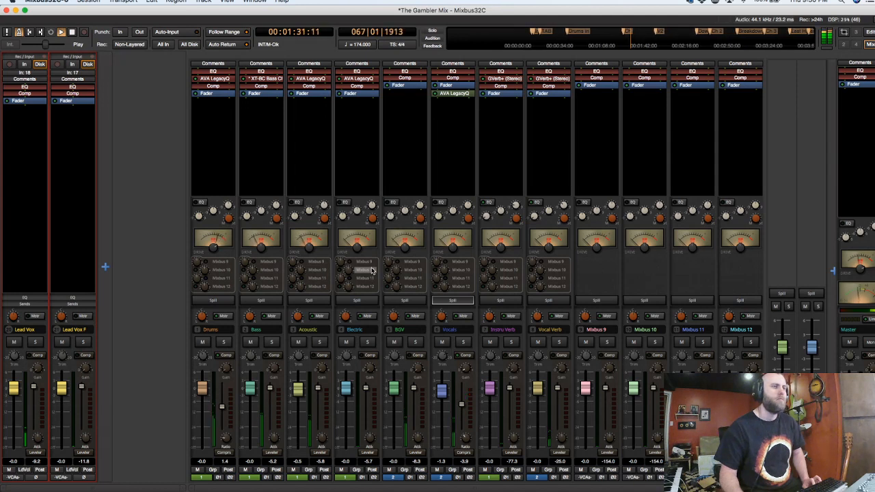
pyautogui.click(319, 343)
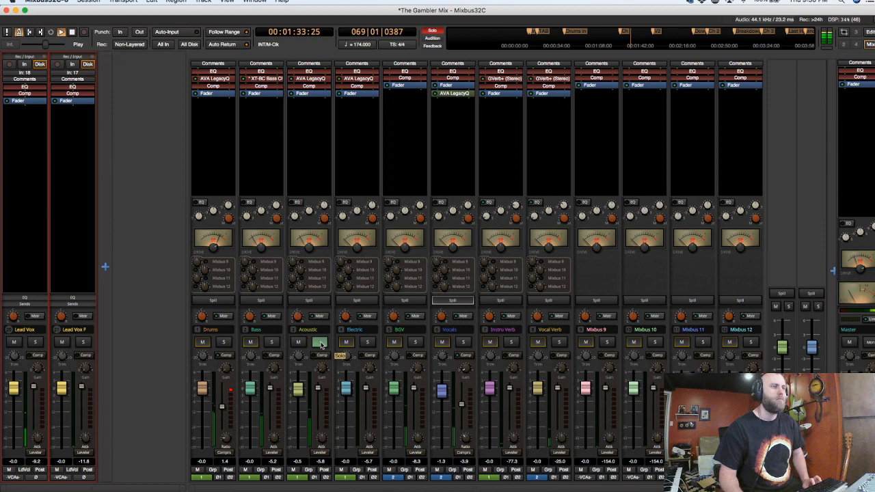
pyautogui.doubleClick(317, 80)
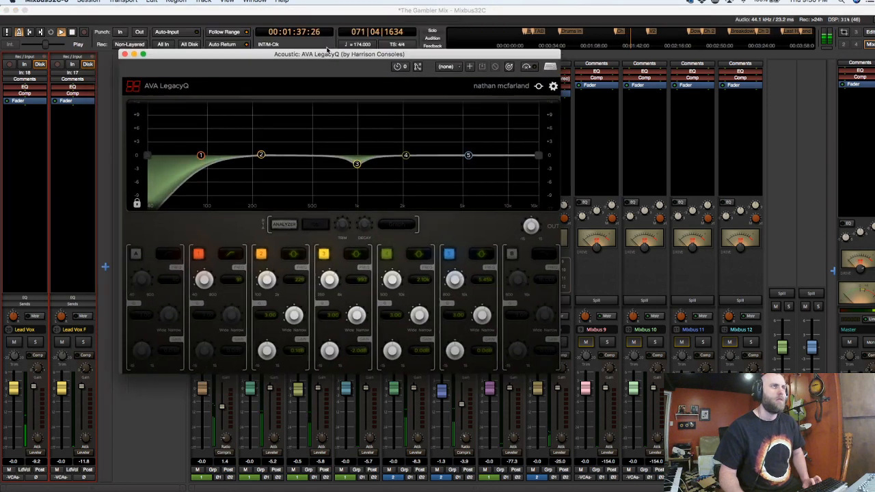
pyautogui.moveTo(327, 50); pyautogui.dragTo(344, 72)
pyautogui.press('space')
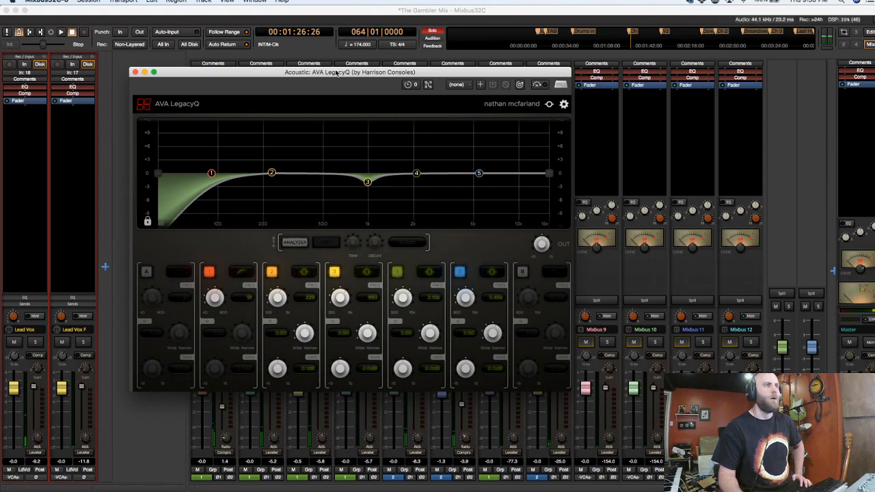
pyautogui.click(135, 72)
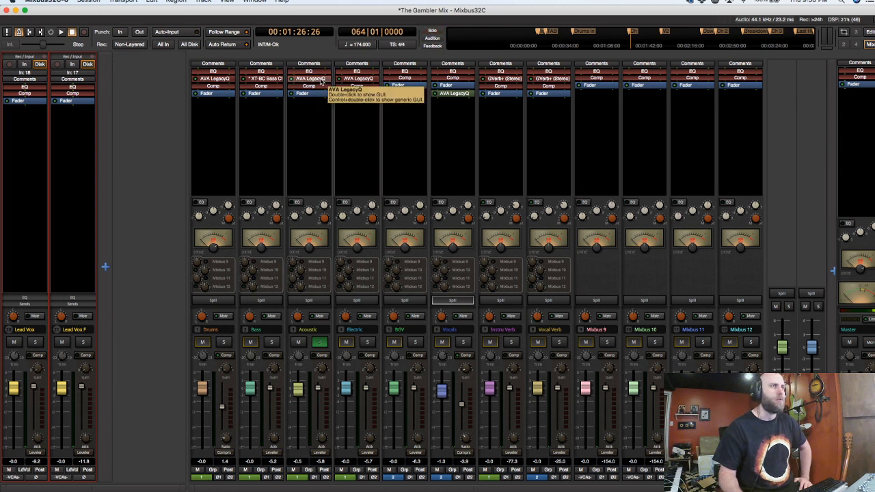
pyautogui.press('super+s')
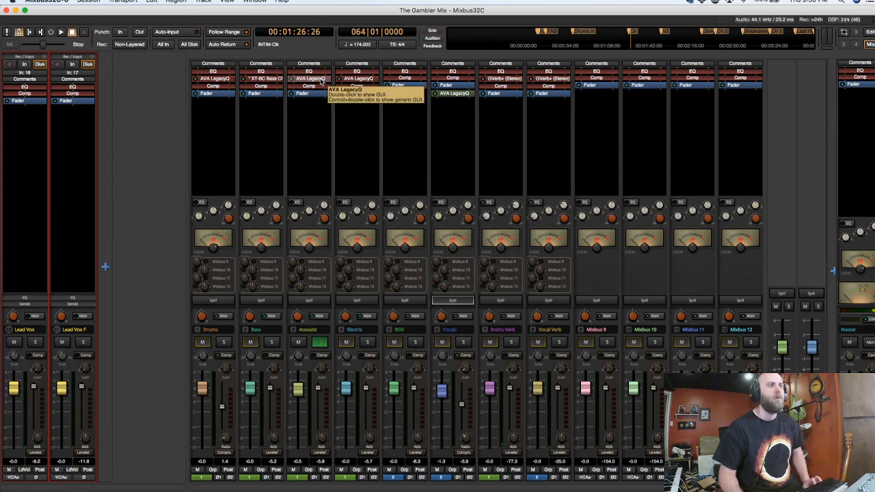
# In the Acoustic bus's LegacyQ, cut band 2 by about 1.6 dB near 203 Hz and set the band 1 high-pass to about 93 Hz.
pyautogui.doubleClick(320, 81)
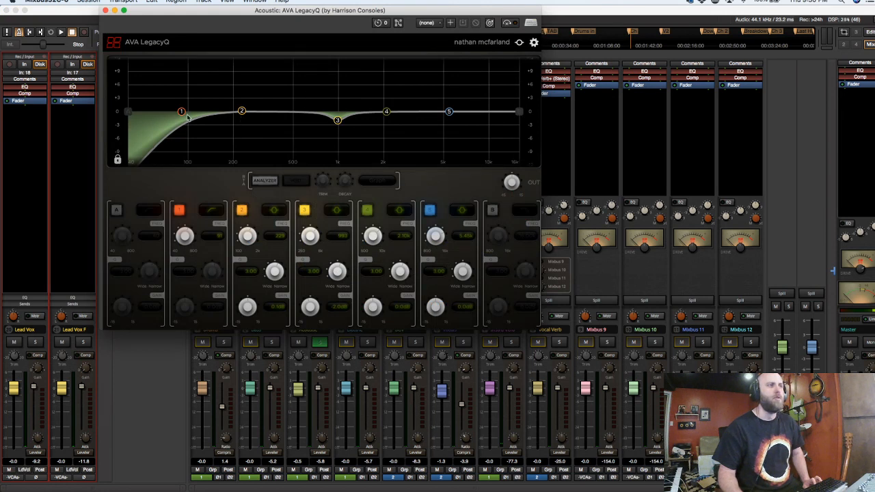
pyautogui.moveTo(182, 114); pyautogui.dragTo(192, 119)
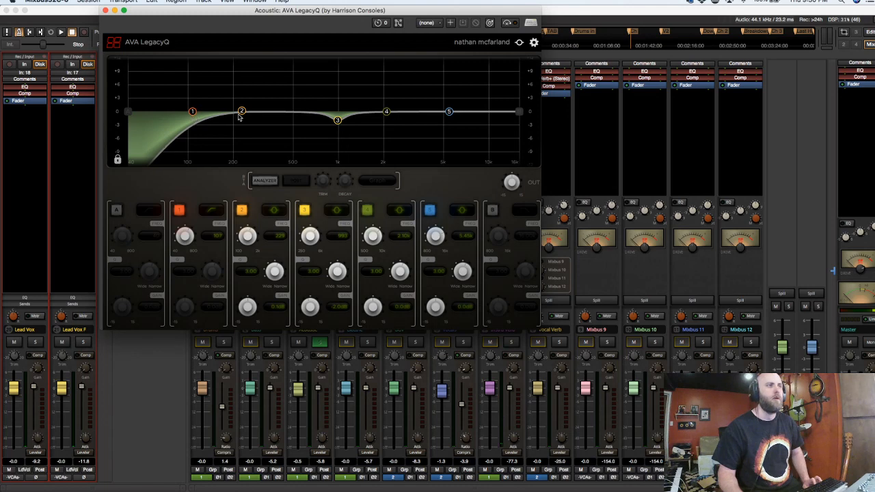
pyautogui.moveTo(246, 113); pyautogui.dragTo(271, 64)
pyautogui.moveTo(281, 10); pyautogui.dragTo(459, 166)
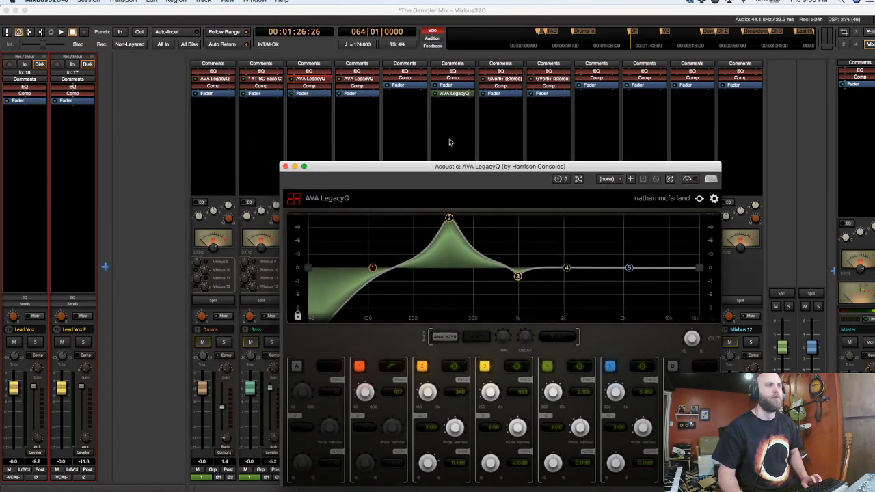
pyautogui.press('space')
pyautogui.moveTo(449, 218); pyautogui.dragTo(363, 268)
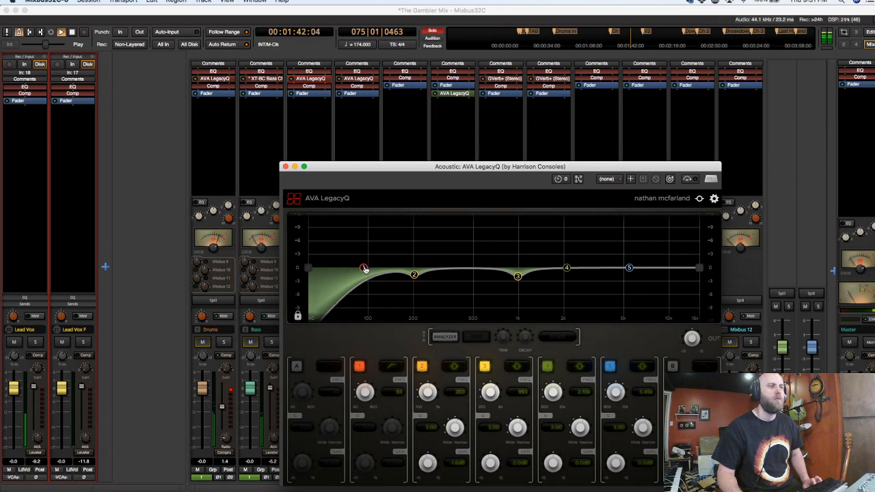
# Cut Acoustic EQ band 3 by about 1.2 dB near 1.38 kHz, boost band 5 by about 1.1 dB near 5.9 kHz, and close it.
pyautogui.moveTo(519, 278); pyautogui.dragTo(540, 274)
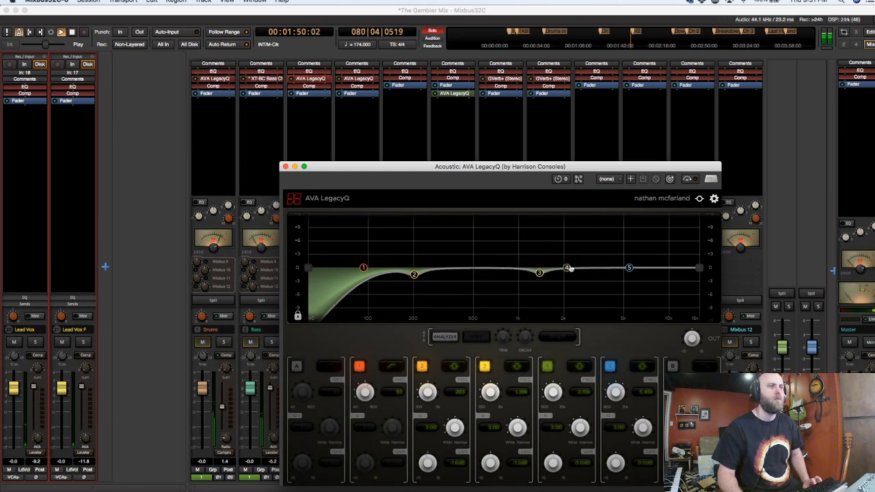
pyautogui.moveTo(630, 268); pyautogui.dragTo(639, 255)
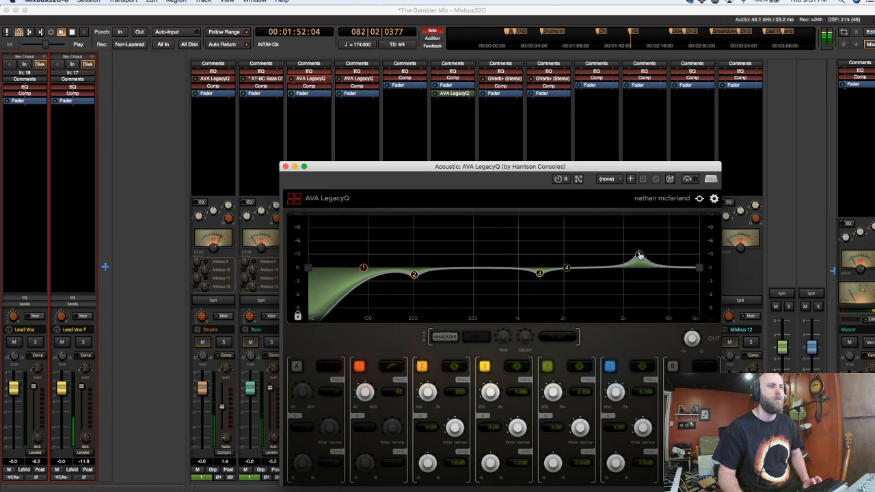
pyautogui.scroll(3, 640, 259)
pyautogui.scroll(-6, 641, 258)
pyautogui.scroll(3, 640, 258)
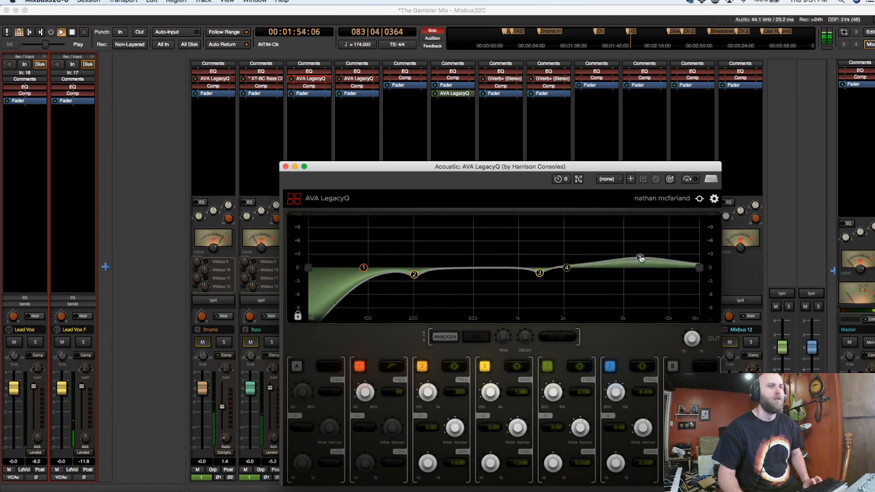
pyautogui.moveTo(640, 258)
pyautogui.mouseDown()
pyautogui.moveTo(650, 259)
pyautogui.moveTo(620, 261)
pyautogui.moveTo(634, 263)
pyautogui.mouseUp()
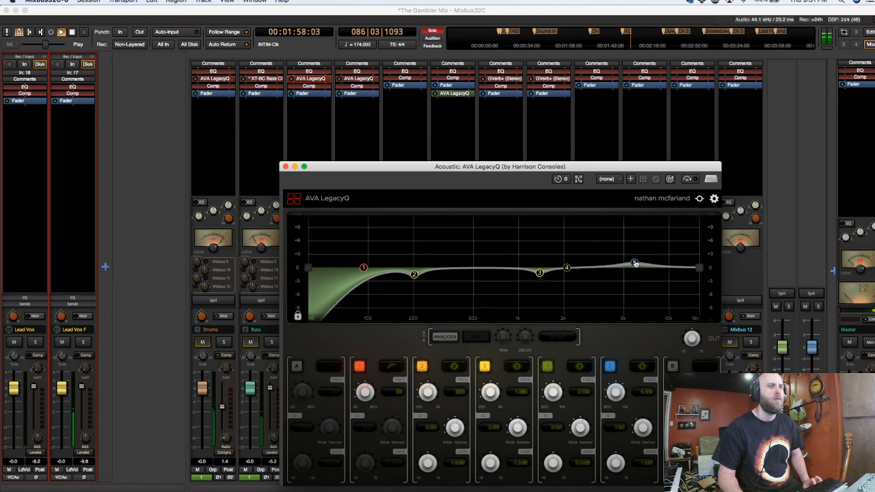
pyautogui.click(285, 166)
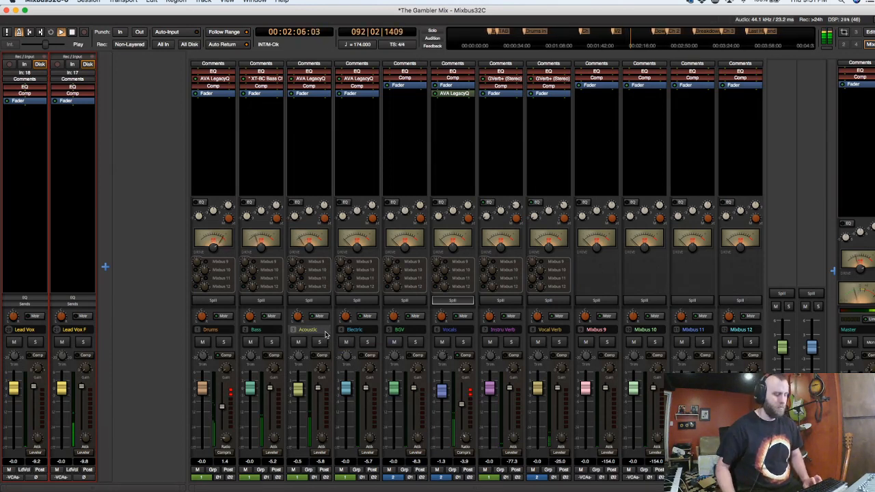
# Remove the empty TRavis track and show the mixbus sends of the Travis AC L and Travis AC R tracks.
pyautogui.hotkey('alt', 'm')
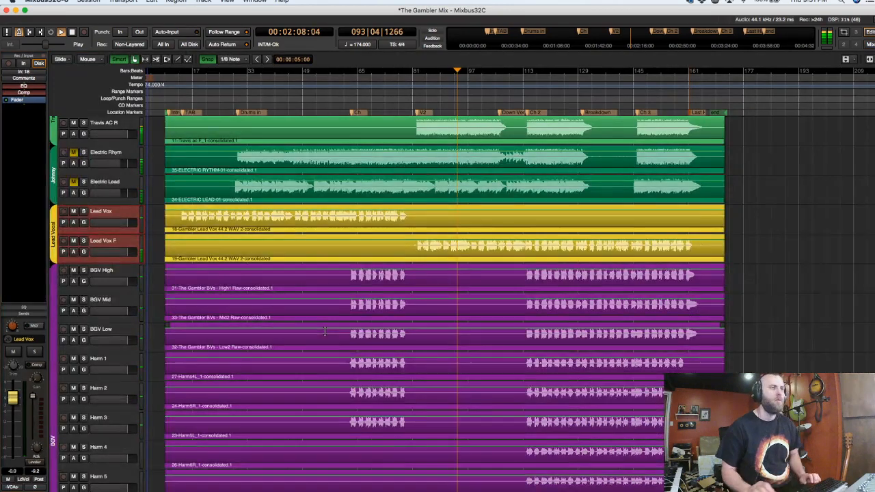
pyautogui.scroll(6, 124, 250)
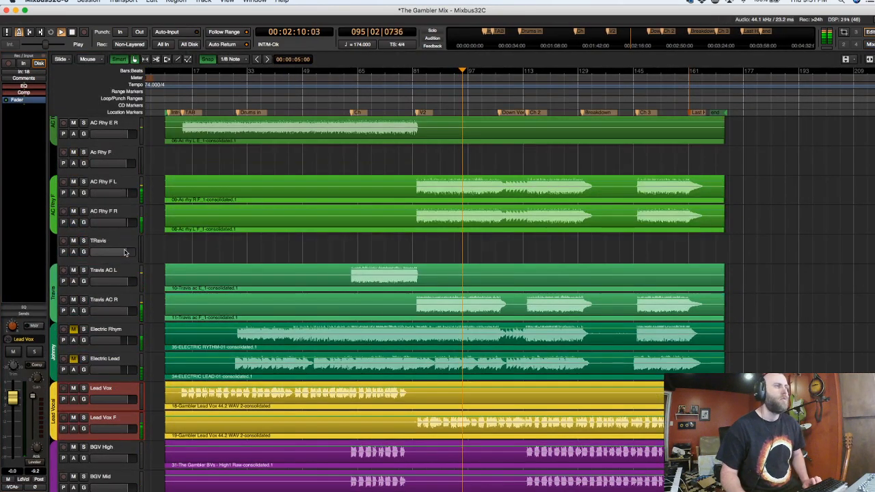
pyautogui.click(124, 244)
pyautogui.rightClick(125, 244)
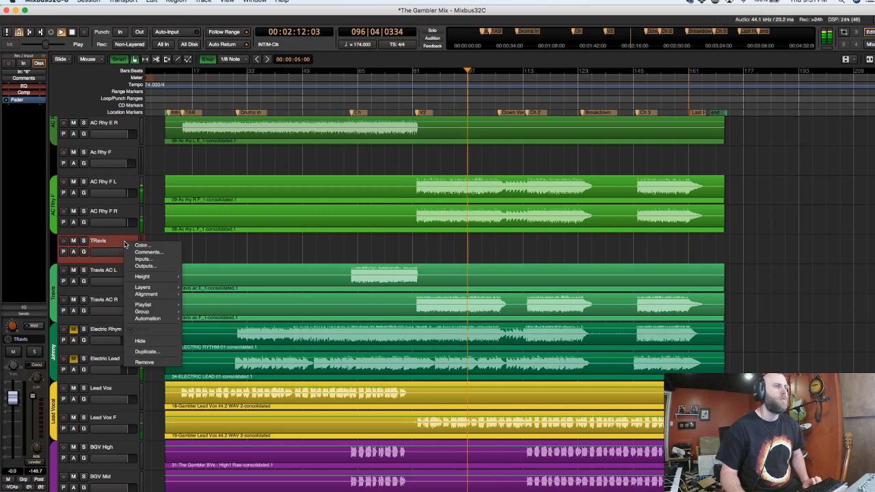
pyautogui.moveTo(147, 288)
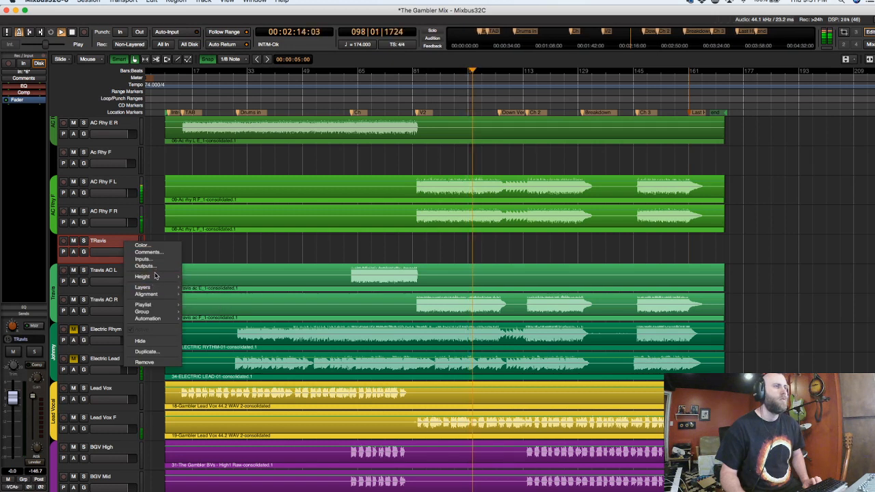
pyautogui.click(143, 363)
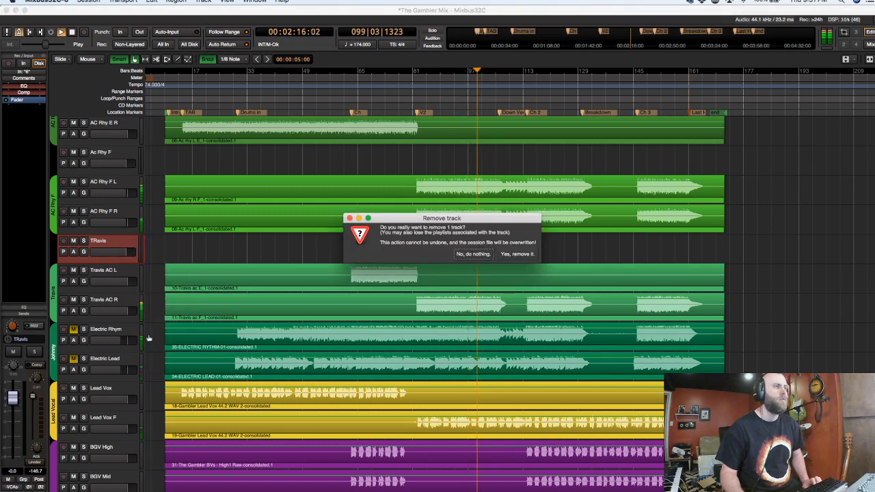
pyautogui.click(518, 254)
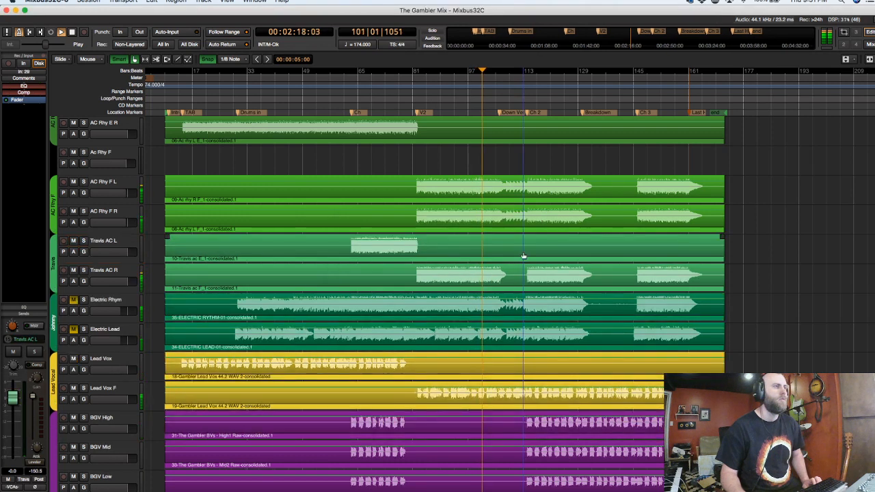
pyautogui.click(101, 243)
pyautogui.moveTo(36, 313); pyautogui.dragTo(34, 199)
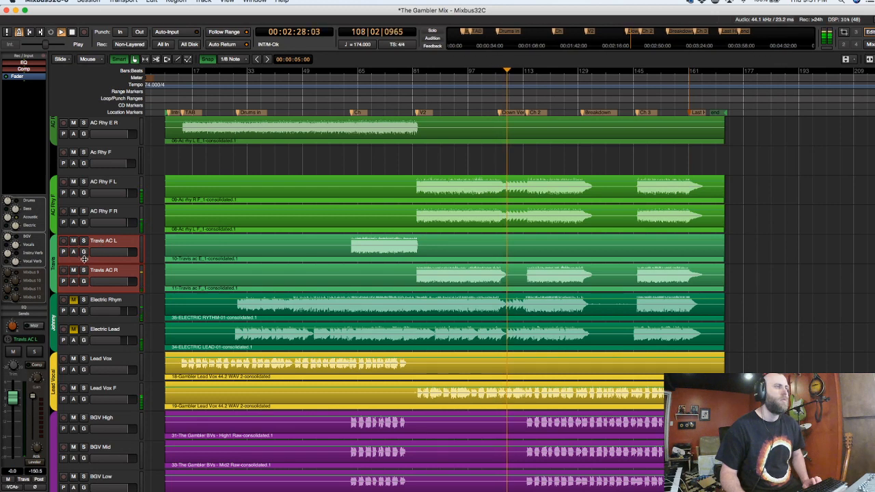
# Solo the Ac Rhy F track to hear what it carries, and stop playback.
pyautogui.scroll(3, 106, 231)
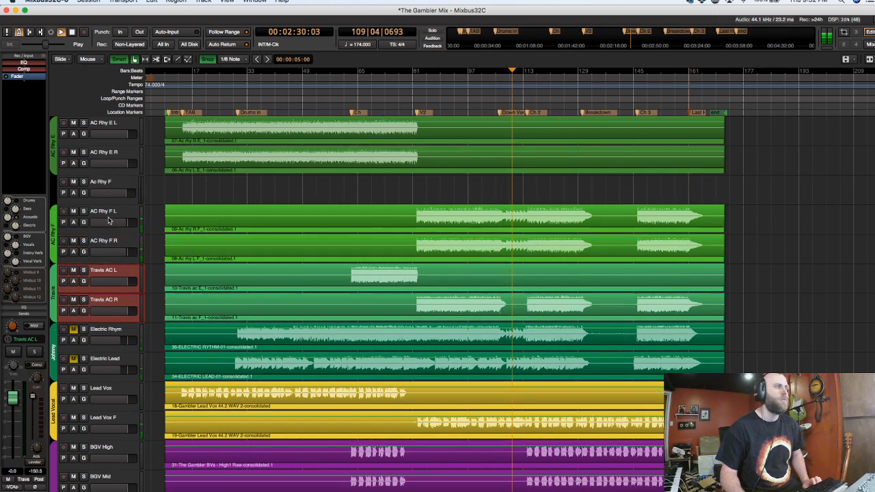
pyautogui.click(118, 242)
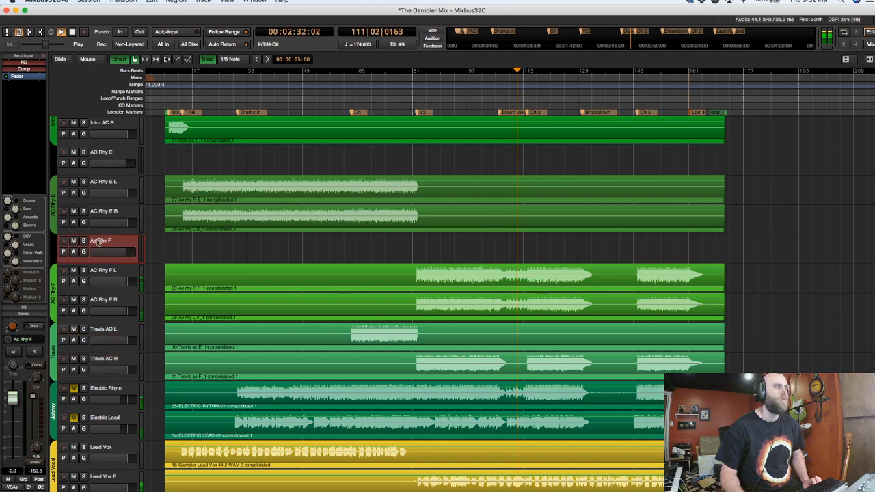
pyautogui.click(83, 241)
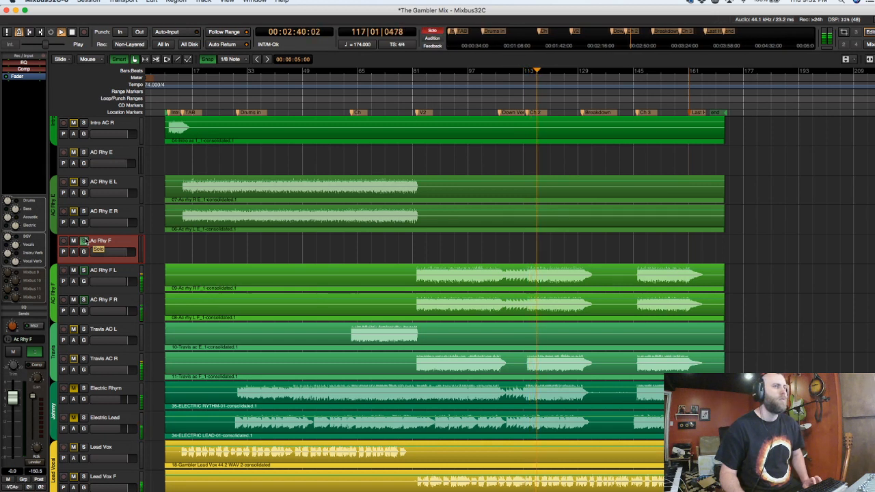
pyautogui.press('space')
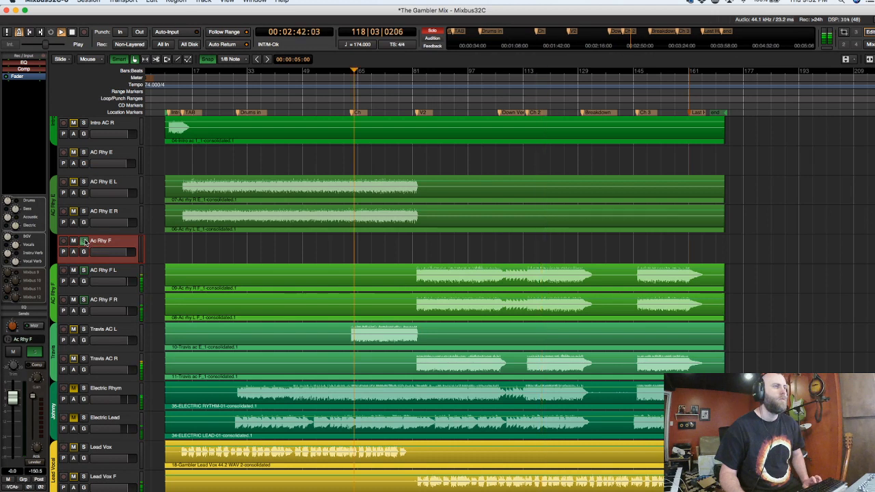
pyautogui.click(84, 241)
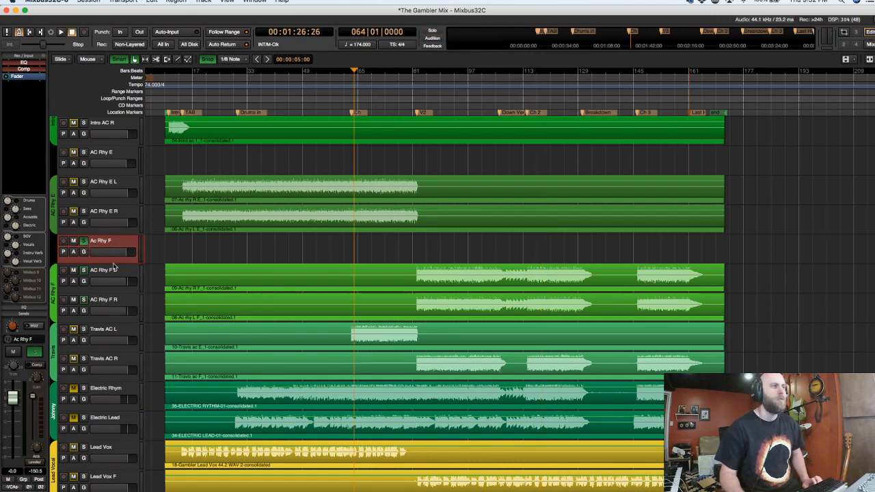
# Remove the empty Ac Rhy F track above the AC Rhy F L and R pair.
pyautogui.click(114, 270)
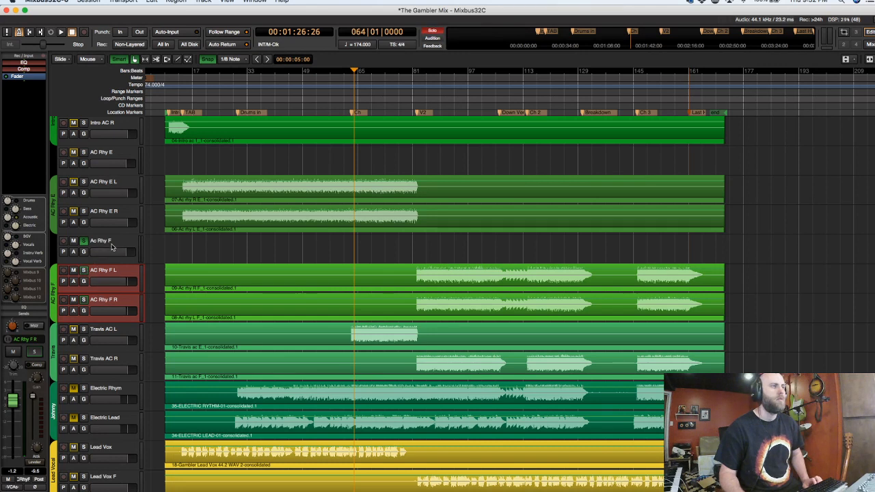
pyautogui.click(97, 244)
pyautogui.rightClick(109, 244)
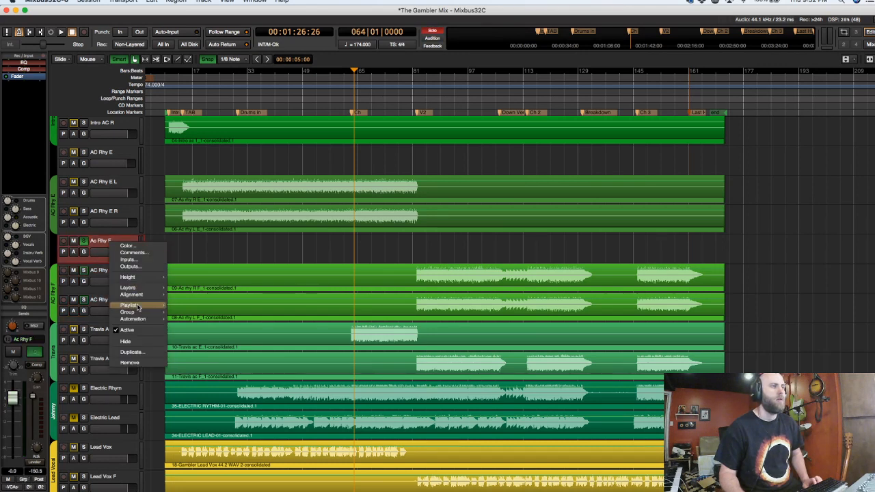
pyautogui.click(133, 363)
pyautogui.click(514, 253)
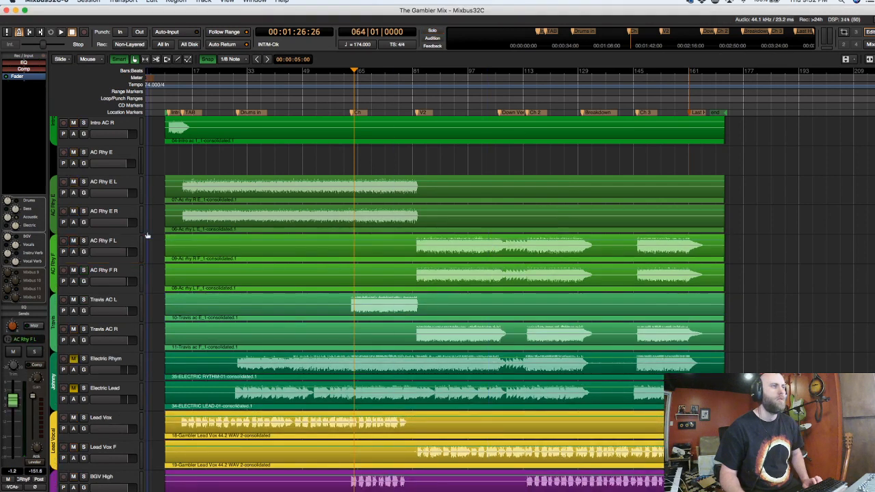
# Remove the empty AC Rhy E track above the AC Rhy E L and R pair.
pyautogui.scroll(2, 134, 207)
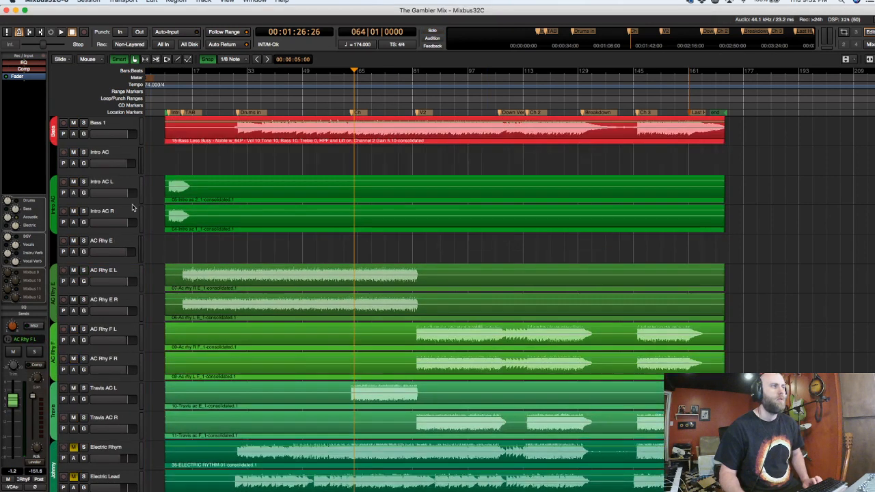
pyautogui.click(123, 242)
pyautogui.rightClick(126, 244)
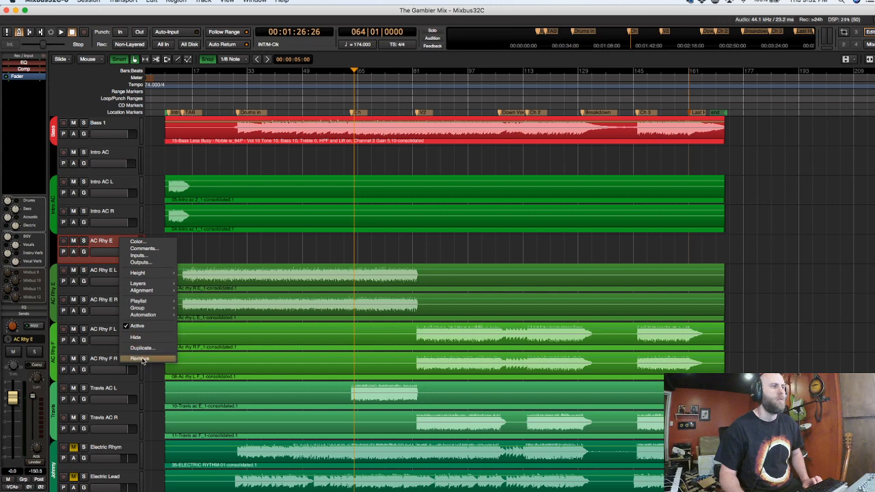
pyautogui.click(140, 359)
pyautogui.click(505, 254)
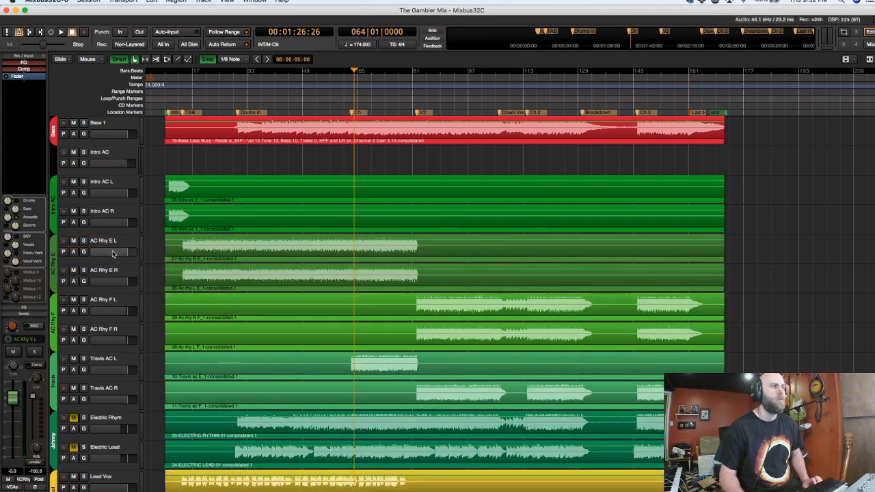
# Remove the empty Intro AC track located below Bass 1.
pyautogui.scroll(2, 117, 256)
pyautogui.rightClick(124, 212)
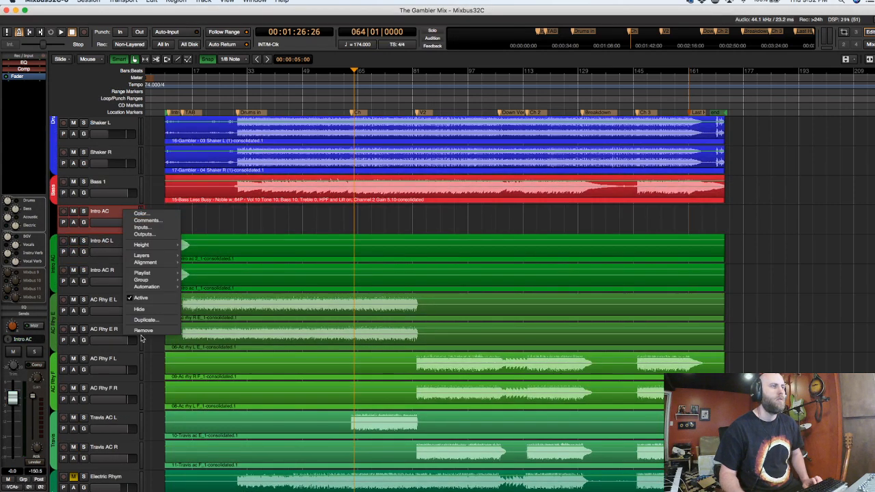
pyautogui.click(143, 330)
pyautogui.click(524, 254)
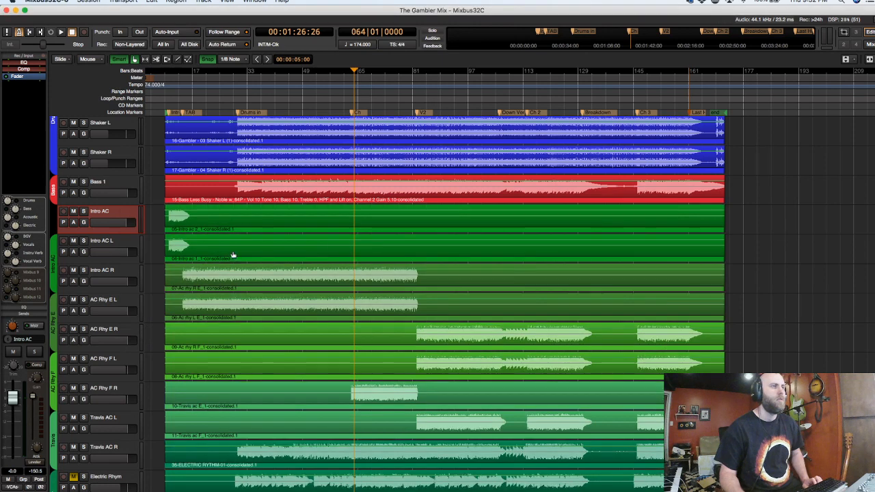
# Select Intro AC L and R, play the song from the Intro marker to check the intro guitars, and stop playback.
pyautogui.scroll(-3, 128, 250)
pyautogui.scroll(2, 127, 250)
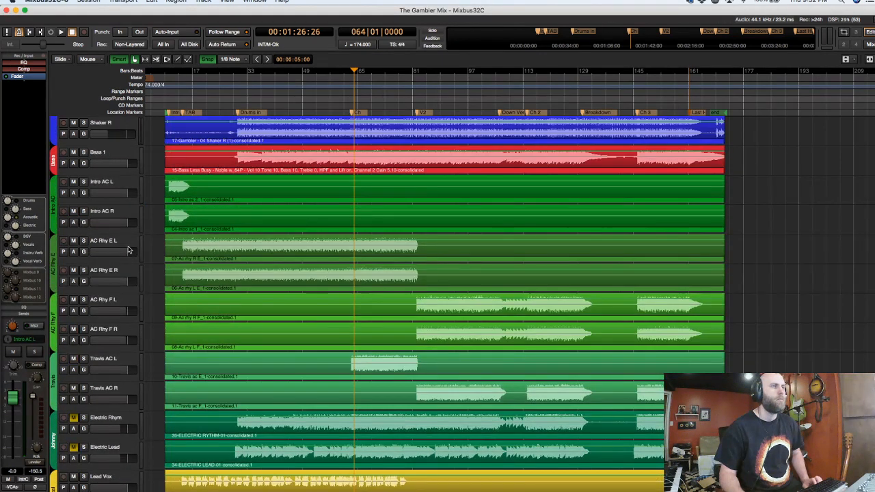
pyautogui.click(111, 202)
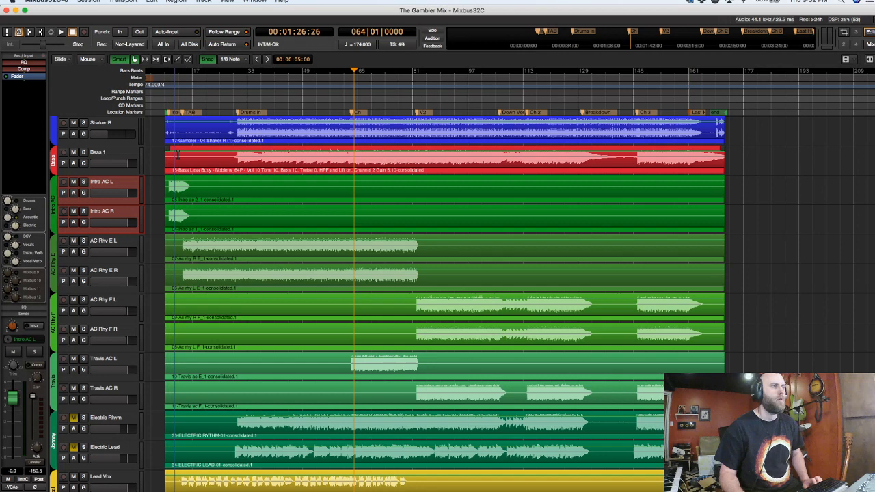
pyautogui.click(170, 99)
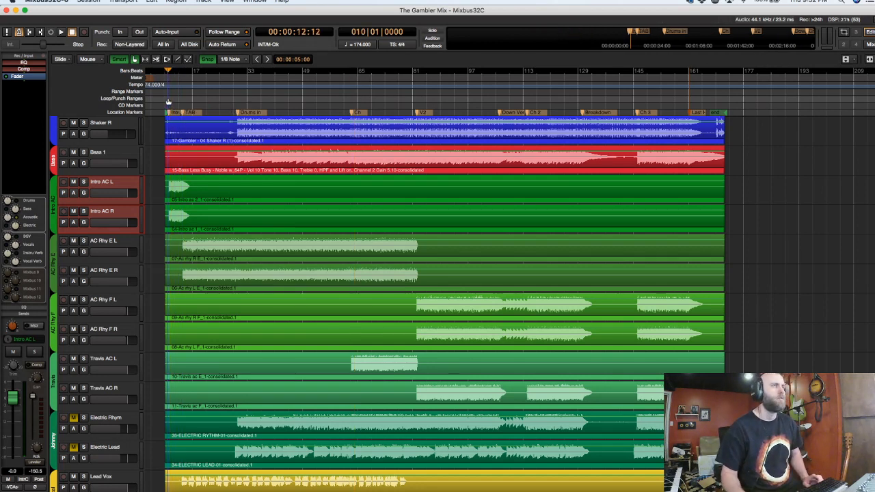
pyautogui.press('space')
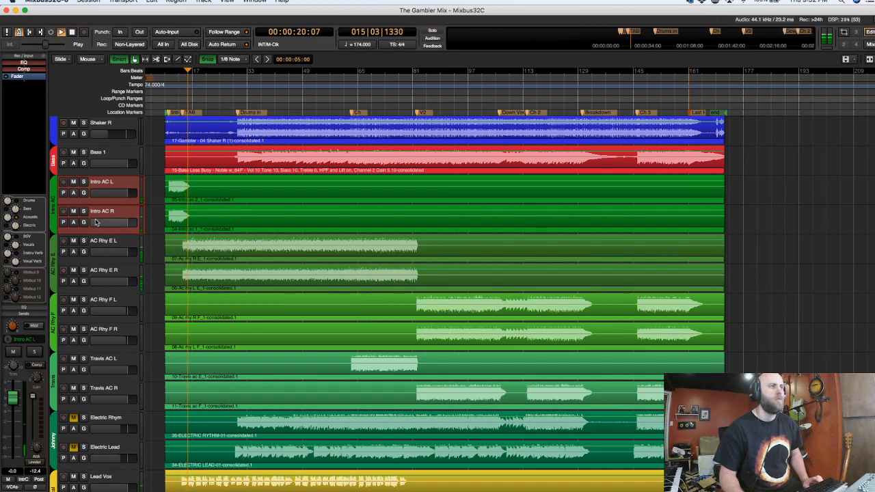
pyautogui.press('space')
# Solo AC Rhy E L and R, listen from the TAB marker at bar 14, and stop playback.
pyautogui.click(84, 241)
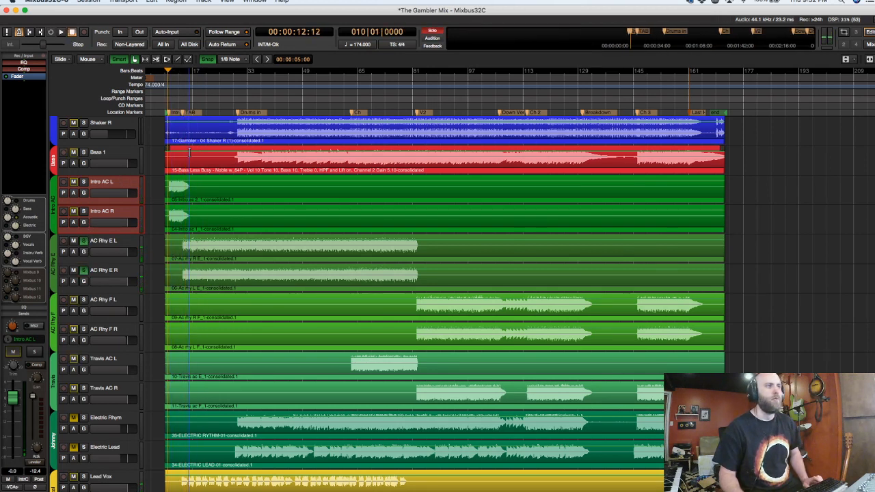
pyautogui.click(186, 104)
pyautogui.press('=')
pyautogui.press('=')
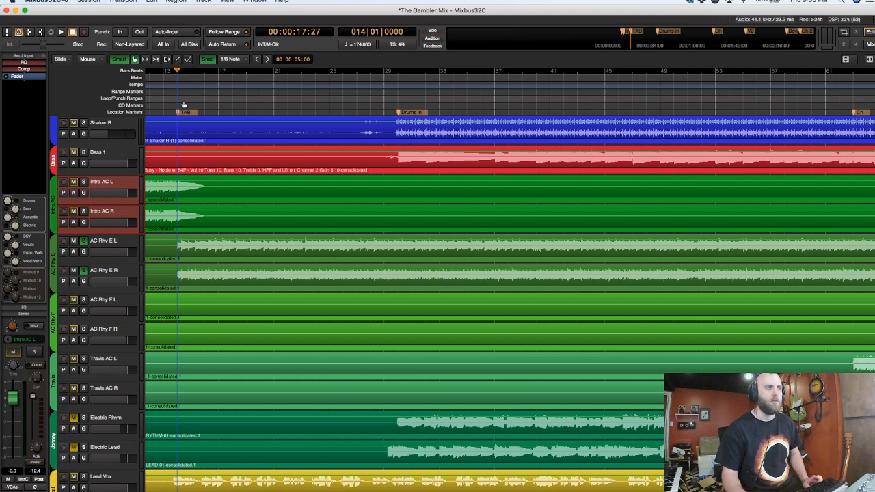
pyautogui.press('space')
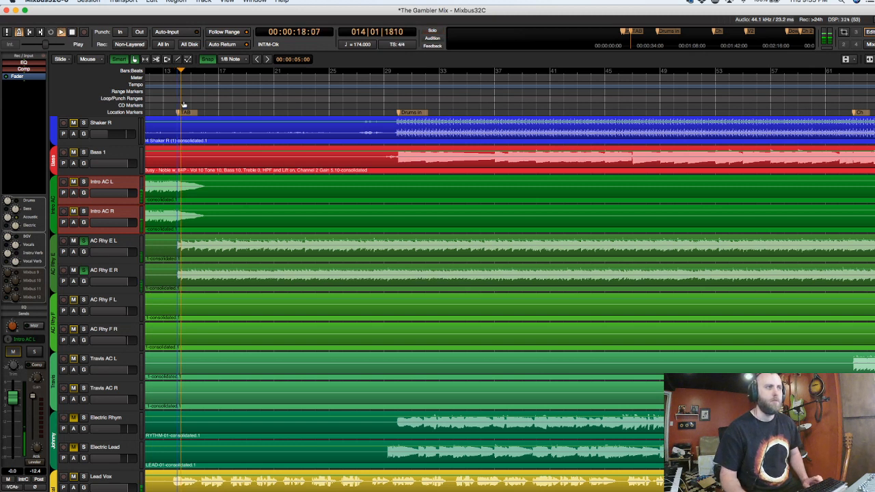
pyautogui.click(126, 240)
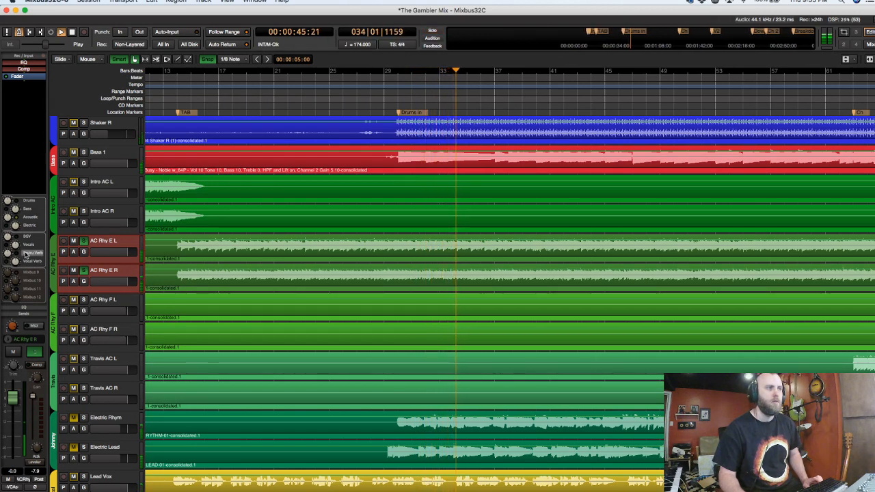
pyautogui.click(109, 242)
pyautogui.press('space')
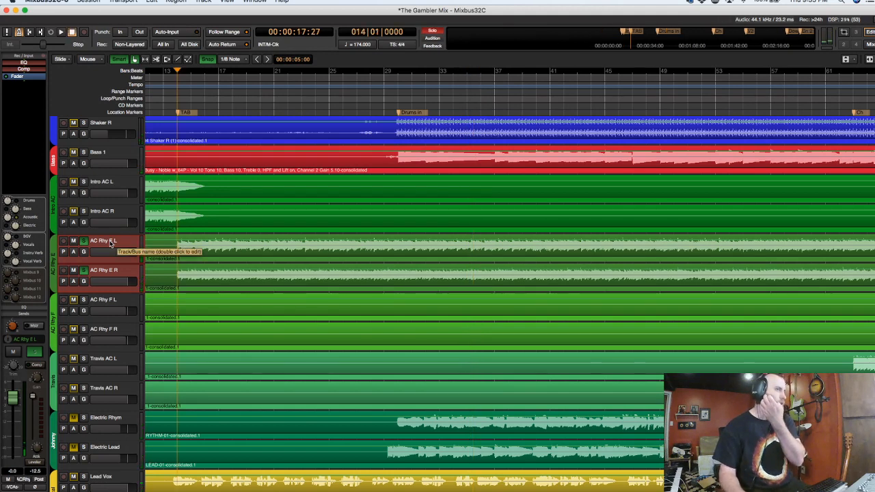
# Solo AC Rhy F L and R and play from the V2 marker to check the pair.
pyautogui.scroll(-2, 380, 113)
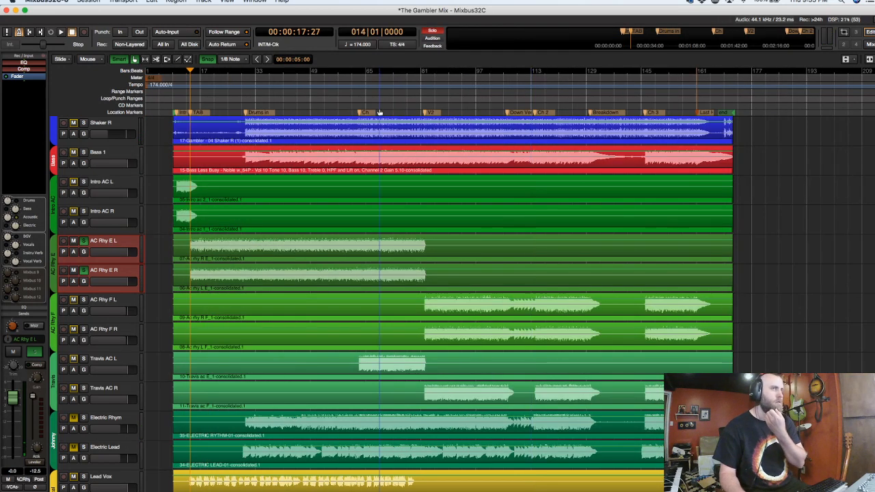
pyautogui.click(126, 303)
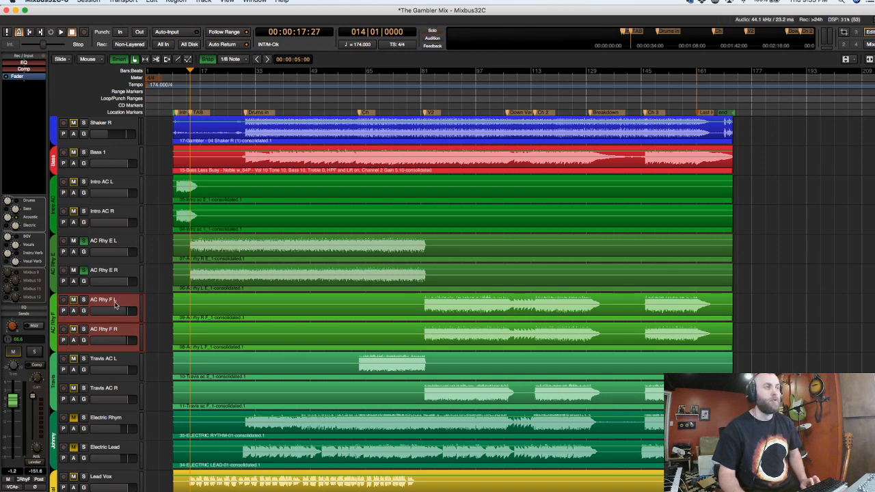
pyautogui.click(83, 328)
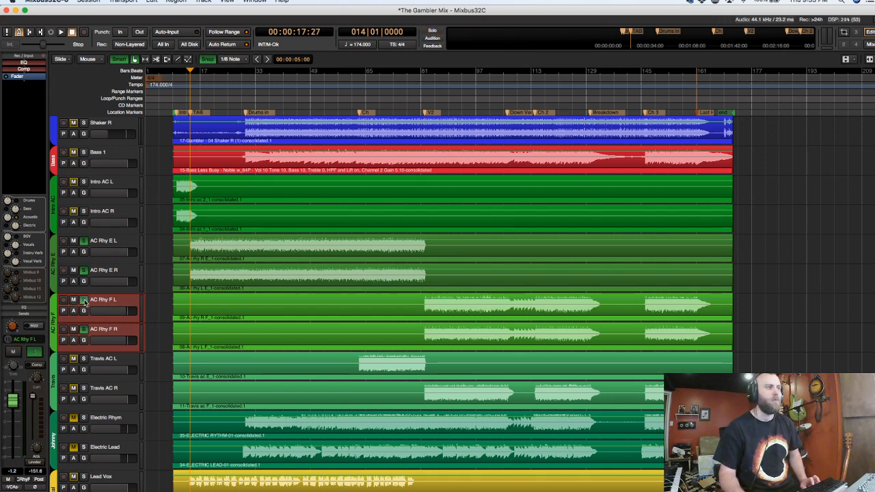
pyautogui.click(423, 109)
pyautogui.press('space')
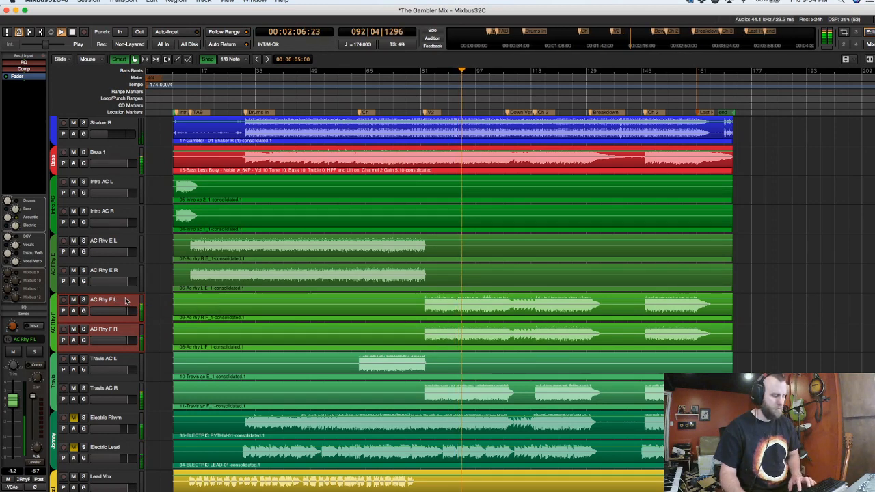
# Return to the mixer view and turn off Spill on the Vocals bus to show all channel strips.
pyautogui.hotkey('alt', 'm')
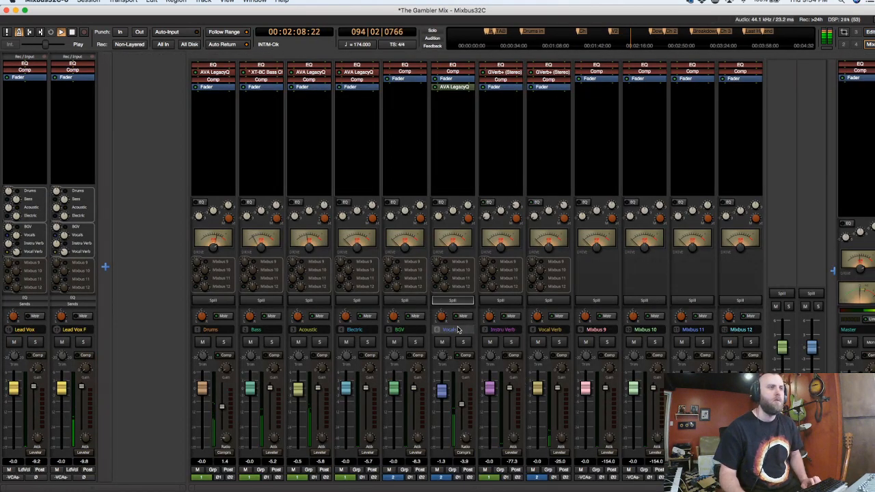
pyautogui.click(453, 300)
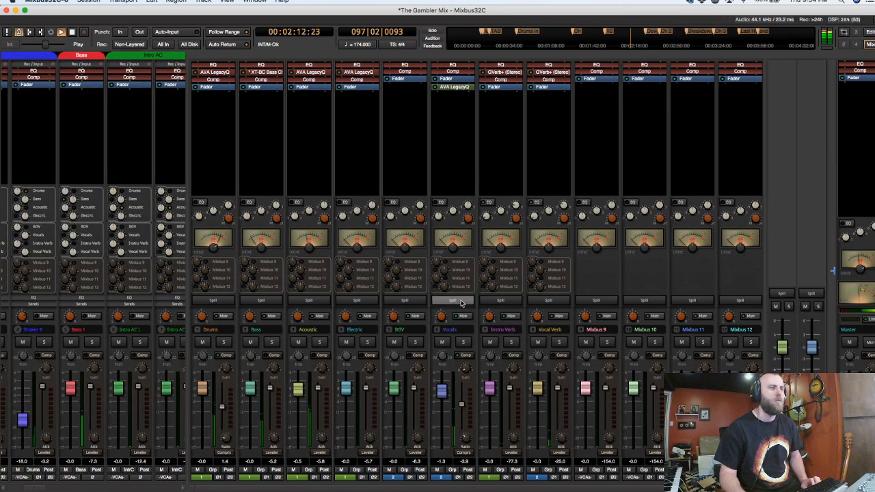
# Spill the Vocals bus, place its AVA LegacyQ before the fader, and raise the EQ's high-pass cutoff to about 130 Hz.
pyautogui.click(453, 300)
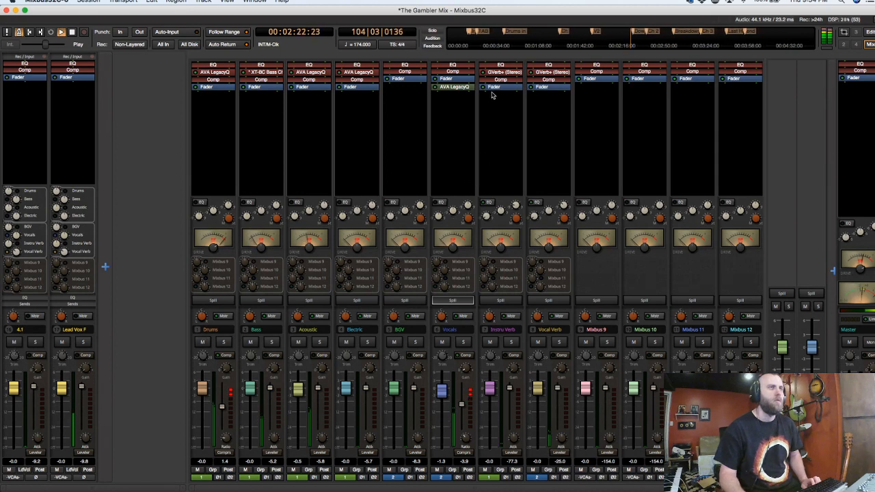
pyautogui.moveTo(461, 88); pyautogui.dragTo(462, 80)
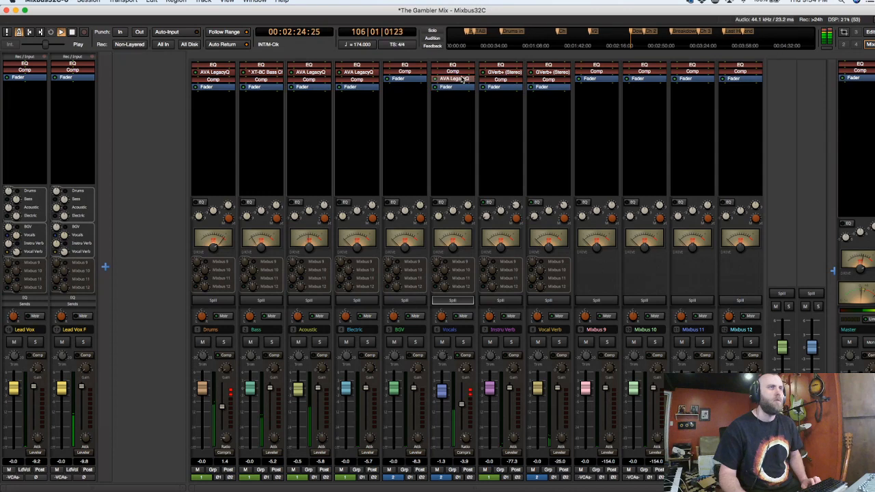
pyautogui.doubleClick(462, 80)
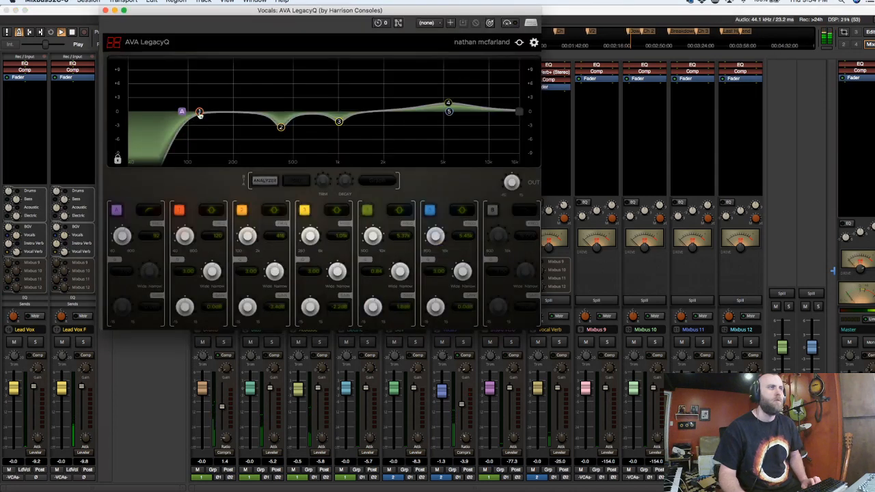
pyautogui.moveTo(182, 113); pyautogui.dragTo(204, 114)
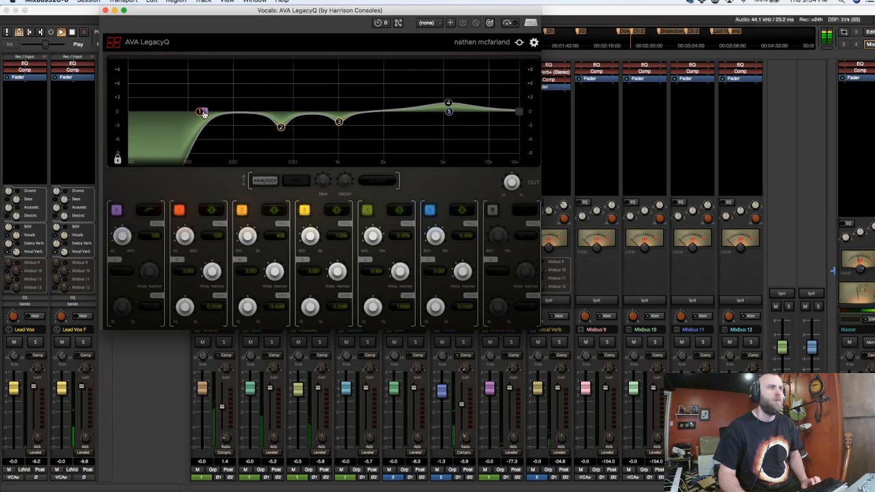
pyautogui.click(106, 11)
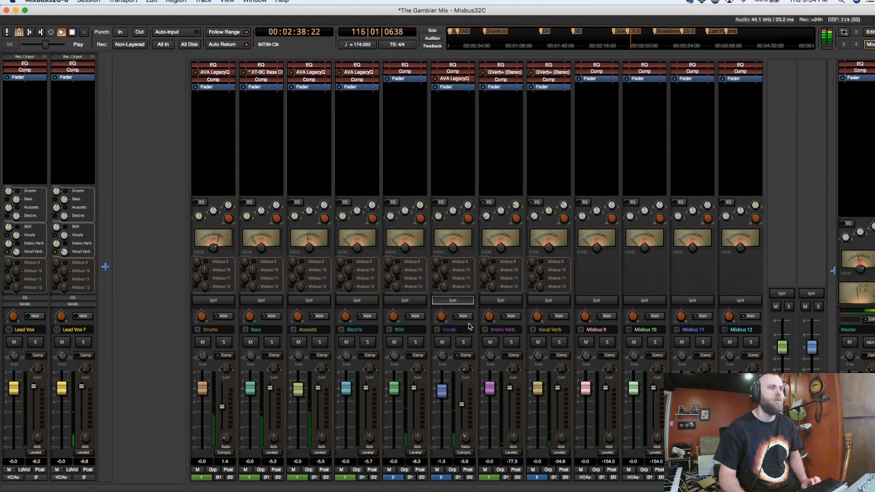
# Solo and spill the BGV bus and lower the Money Money track's fader to -5.3 dB.
pyautogui.click(416, 341)
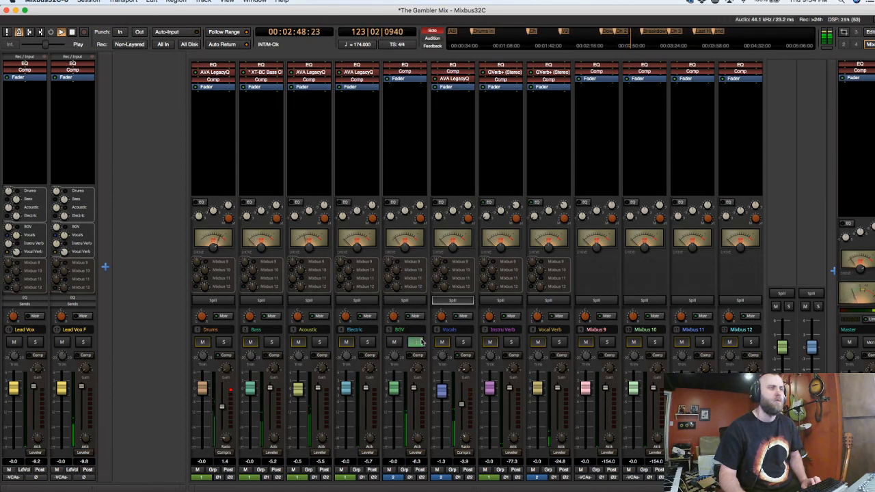
pyautogui.click(405, 300)
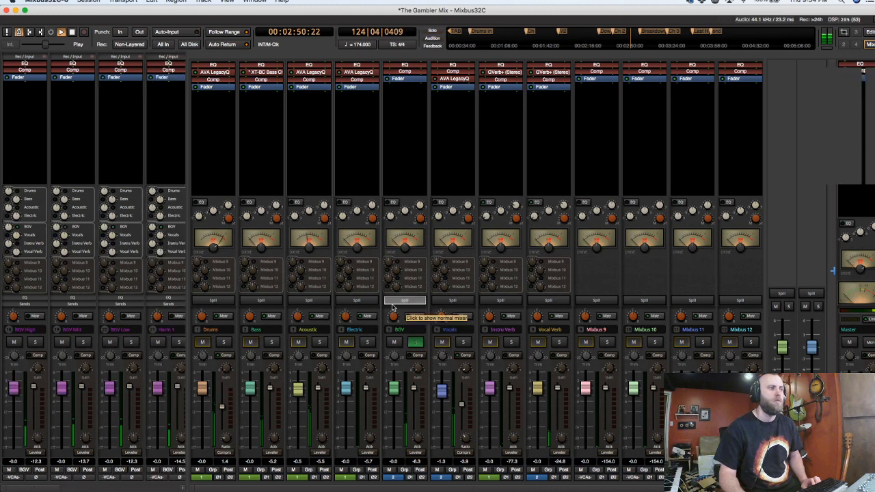
pyautogui.moveTo(51, 487); pyautogui.dragTo(174, 489)
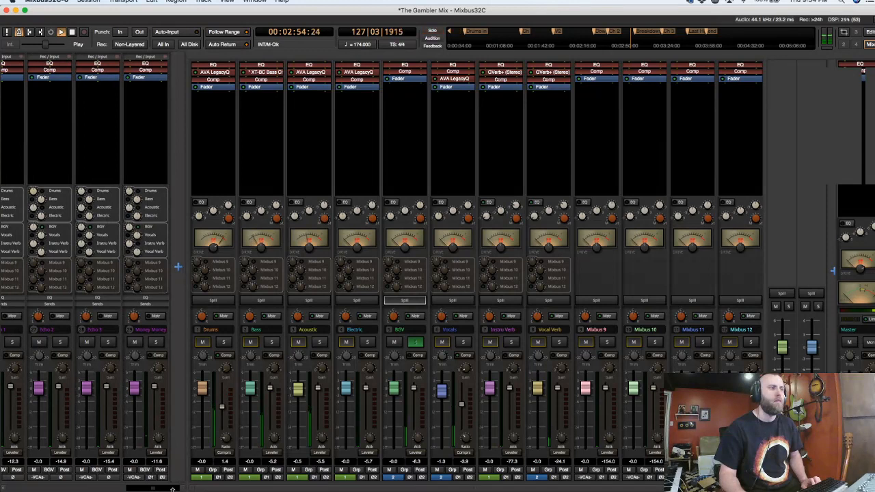
pyautogui.moveTo(138, 404); pyautogui.dragTo(138, 414)
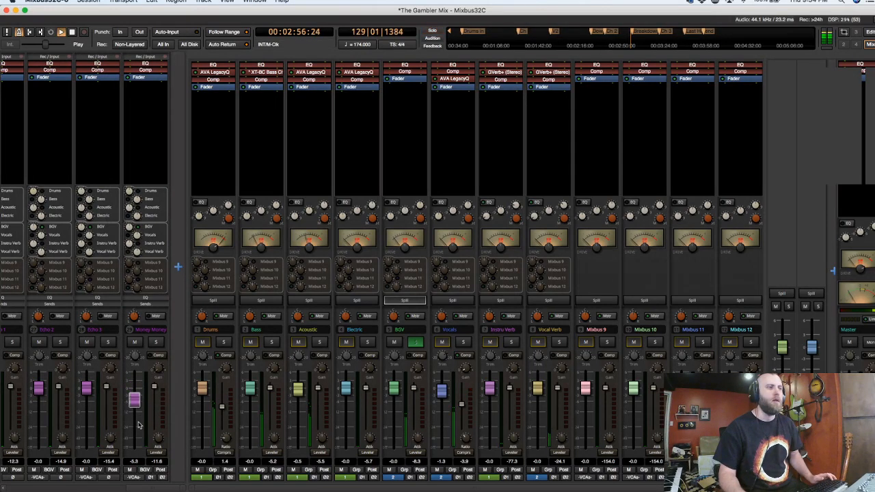
# Replay the backing vocals from the Ch 2 marker, lower the Money Money fader to -7.4 dB, and stop playback.
pyautogui.click(621, 33)
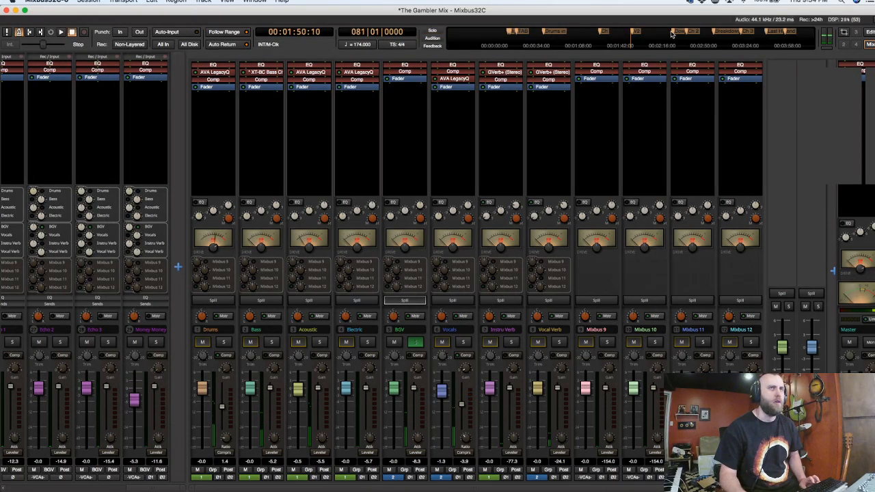
pyautogui.click(701, 33)
pyautogui.press('space')
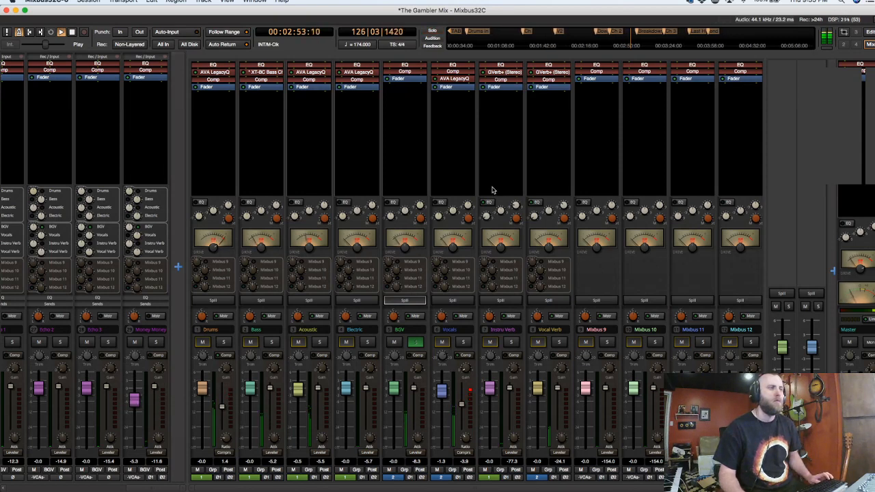
pyautogui.click(622, 35)
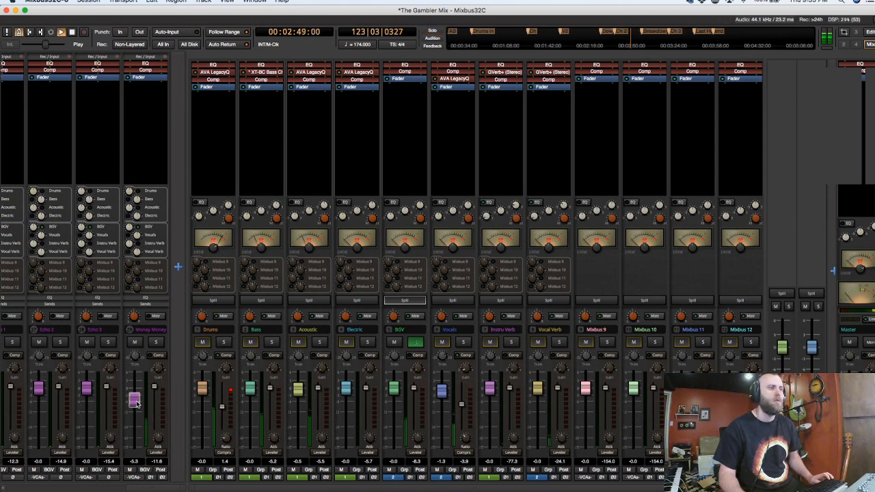
pyautogui.moveTo(136, 403); pyautogui.dragTo(136, 408)
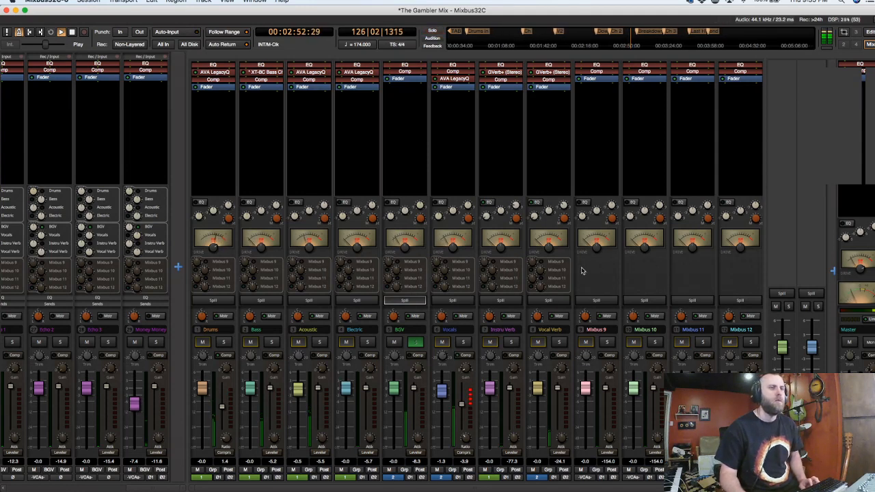
pyautogui.press('space')
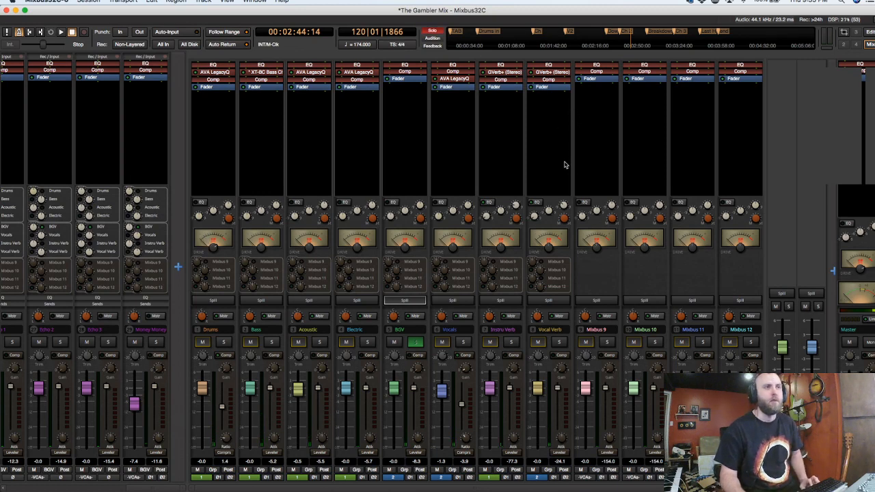
# Spill the Vocals bus, play Lead Vox and Lead Vox F in solo, and open the Vocal Verb bus's GVerb+ plug-in.
pyautogui.click(453, 300)
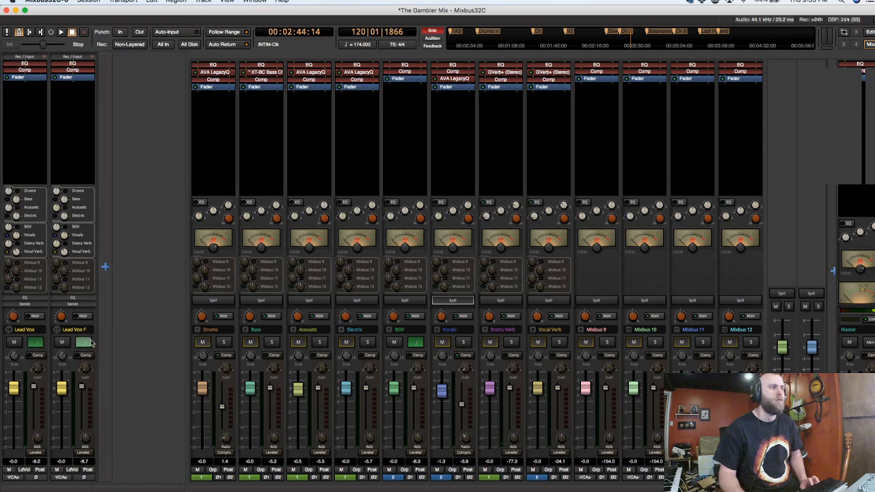
pyautogui.click(83, 341)
pyautogui.press('space')
pyautogui.press('space')
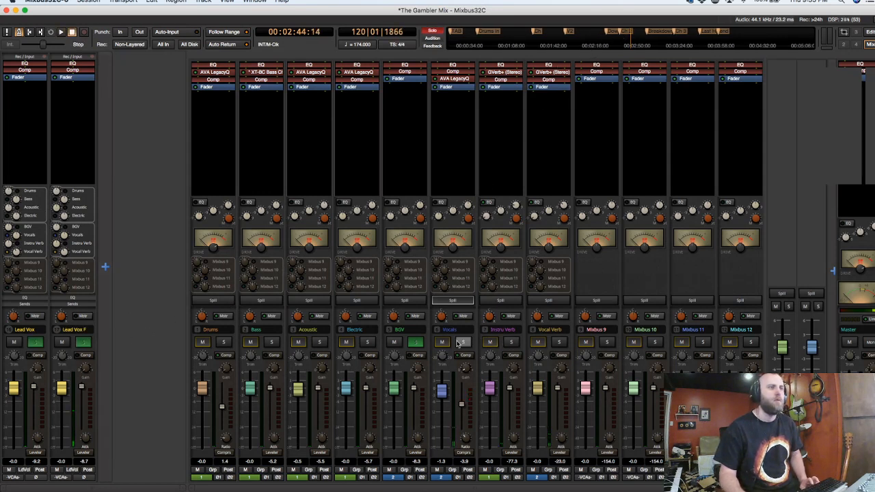
pyautogui.press('space')
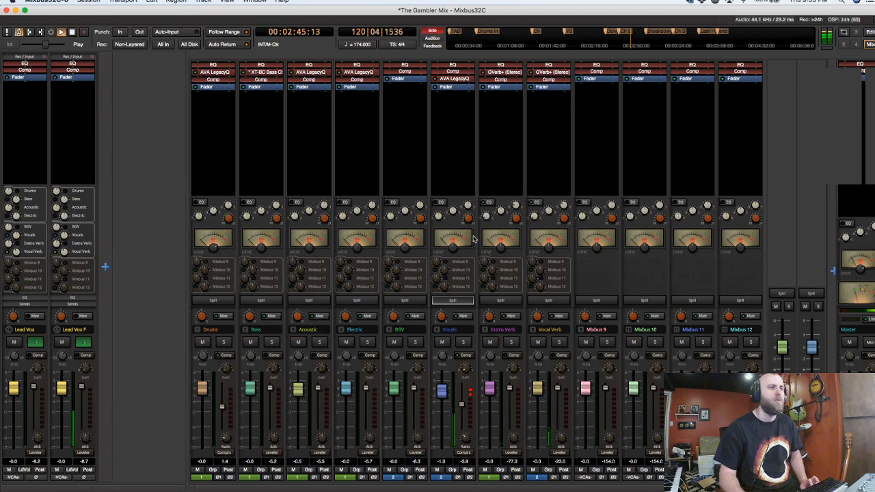
pyautogui.doubleClick(549, 72)
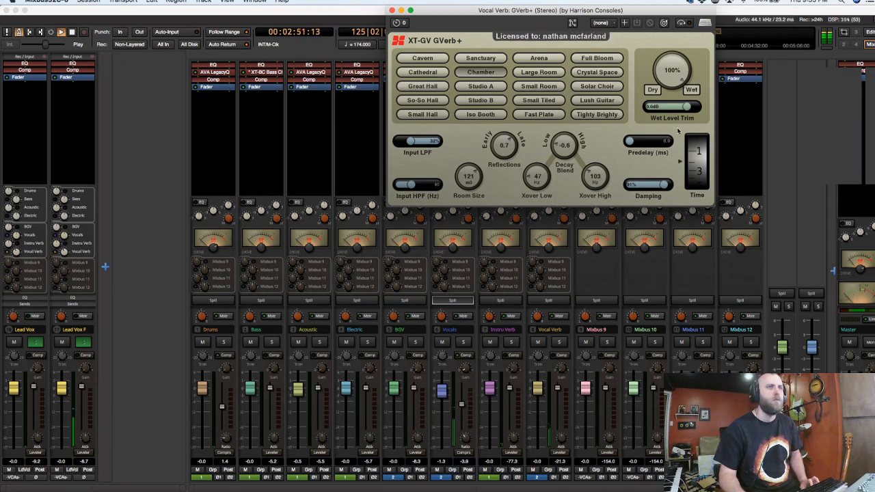
# Try a modified Chamber reverb with decay blend 0.5 and a longer predelay, and the Large Room preset, on the lead vocals.
pyautogui.moveTo(699, 178); pyautogui.dragTo(699, 168)
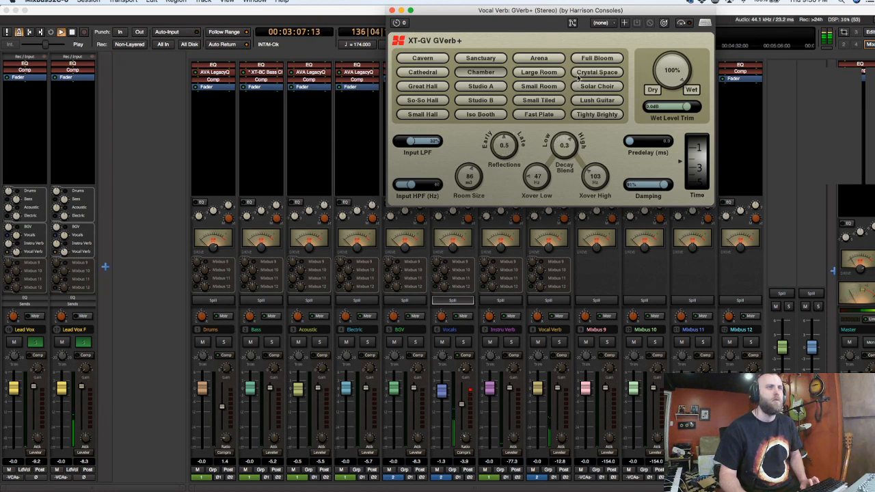
pyautogui.moveTo(578, 79); pyautogui.dragTo(580, 68)
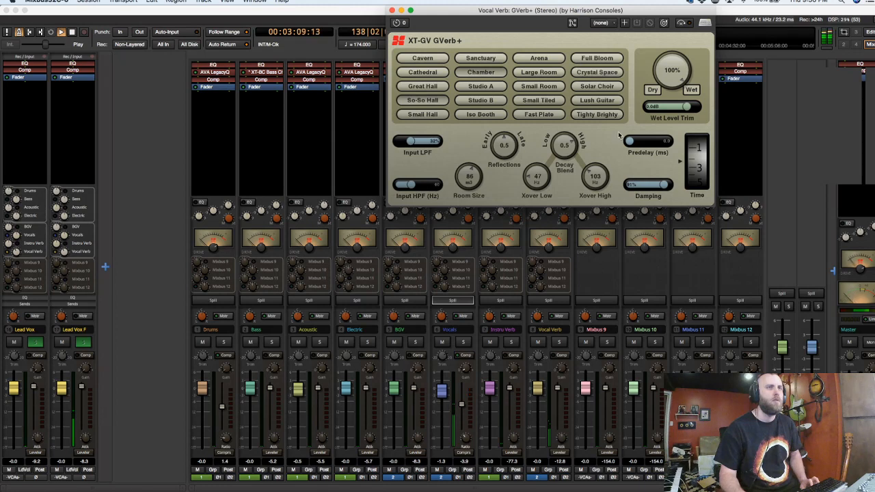
pyautogui.moveTo(631, 142); pyautogui.dragTo(645, 144)
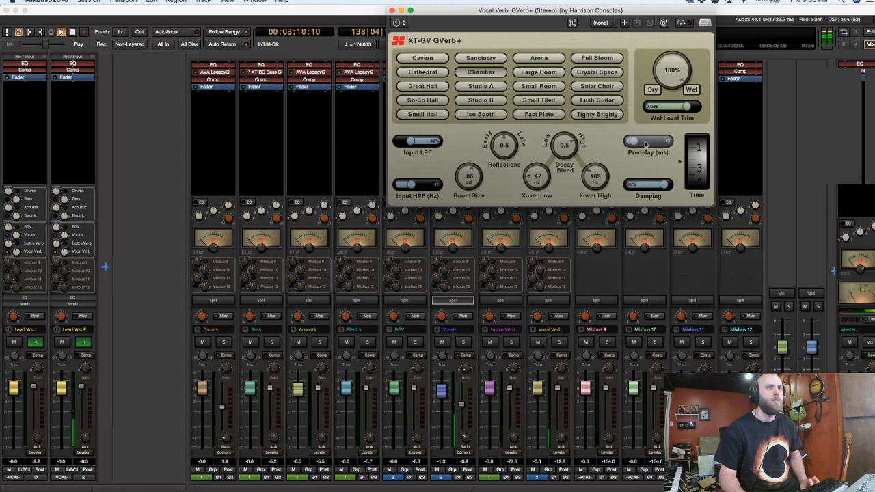
pyautogui.click(537, 73)
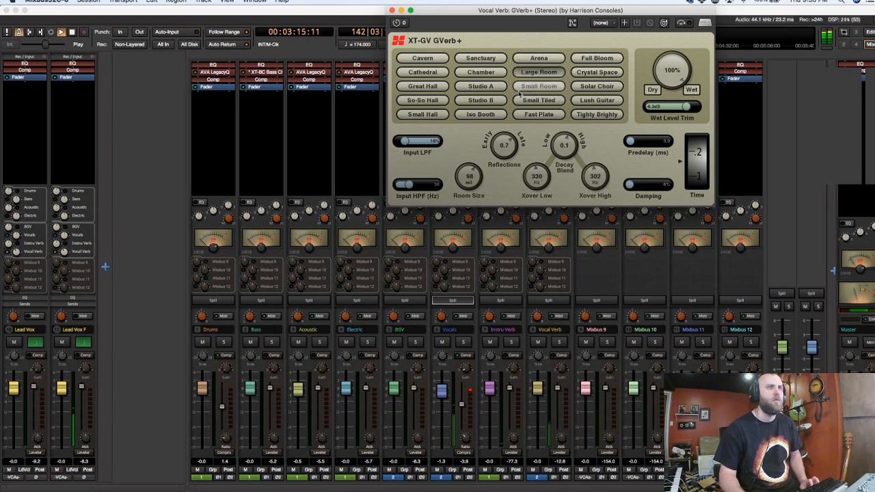
# Set the Vocal Verb's GVerb+ to the Fast Plate preset with a reverb time of about 2 seconds, and close the plug-in.
pyautogui.click(536, 115)
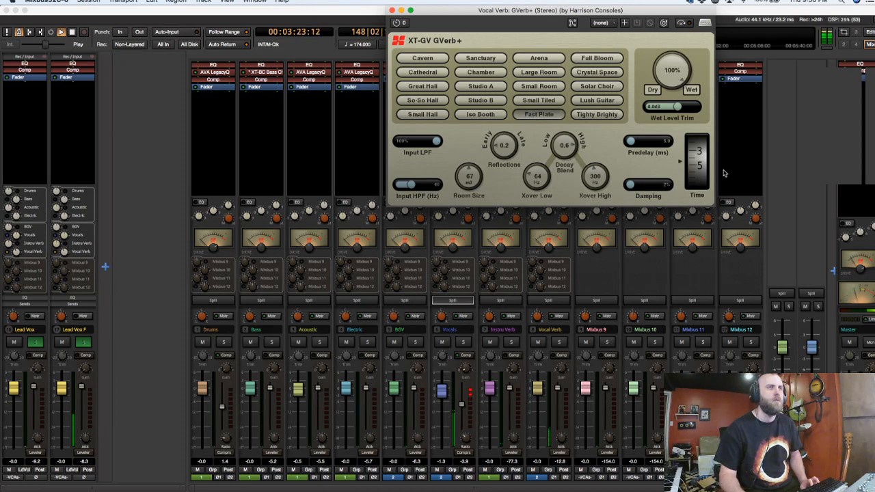
pyautogui.moveTo(698, 169); pyautogui.dragTo(699, 182)
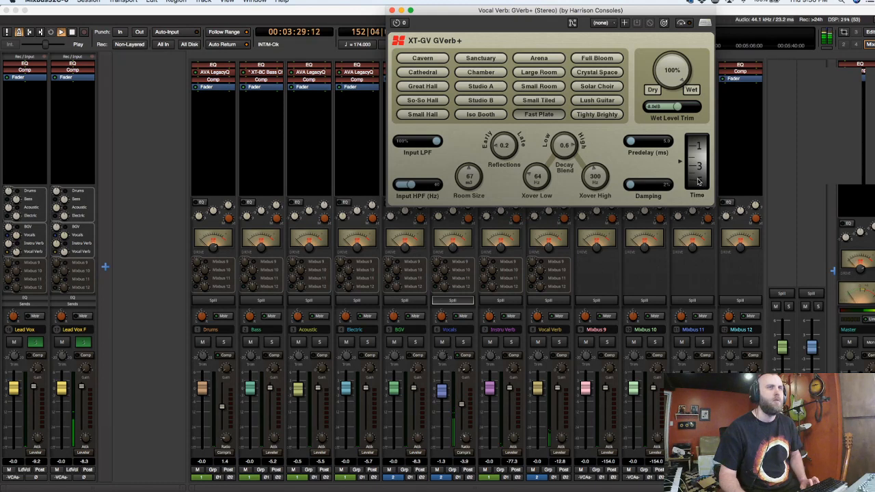
pyautogui.moveTo(698, 180); pyautogui.dragTo(700, 186)
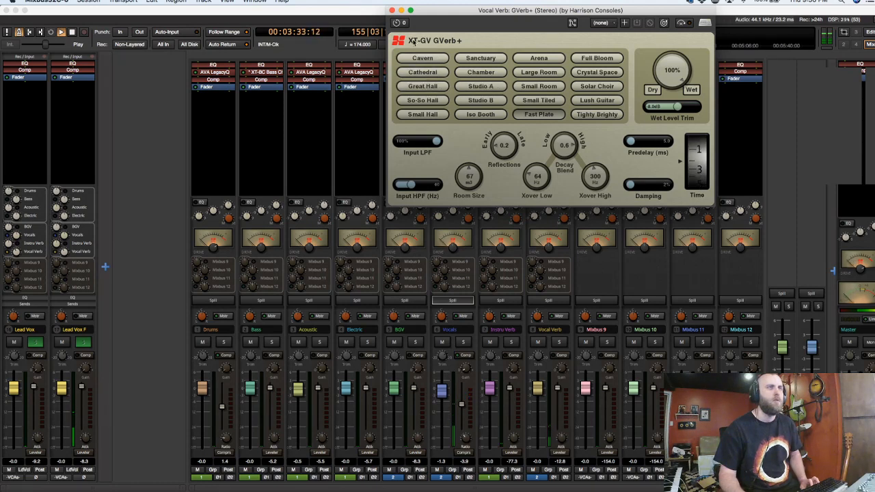
pyautogui.click(392, 10)
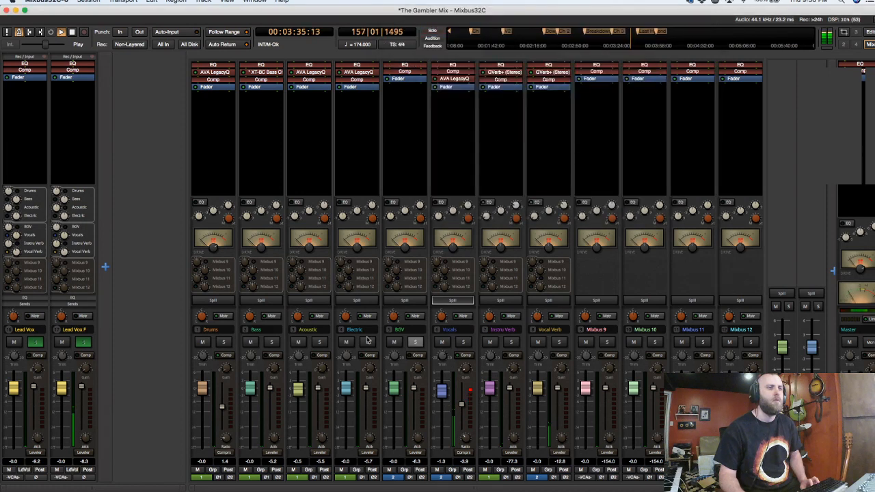
# Clear the lead vocal solos to hear the new reverb in the full mix, and stop playback.
pyautogui.click(83, 343)
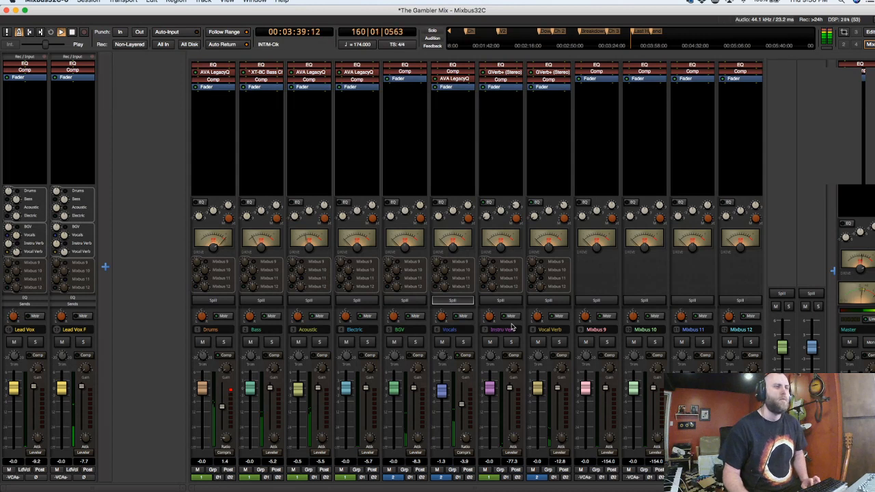
pyautogui.press('space')
# Spill the BGV bus to show its backing vocal tracks and save the session.
pyautogui.click(410, 301)
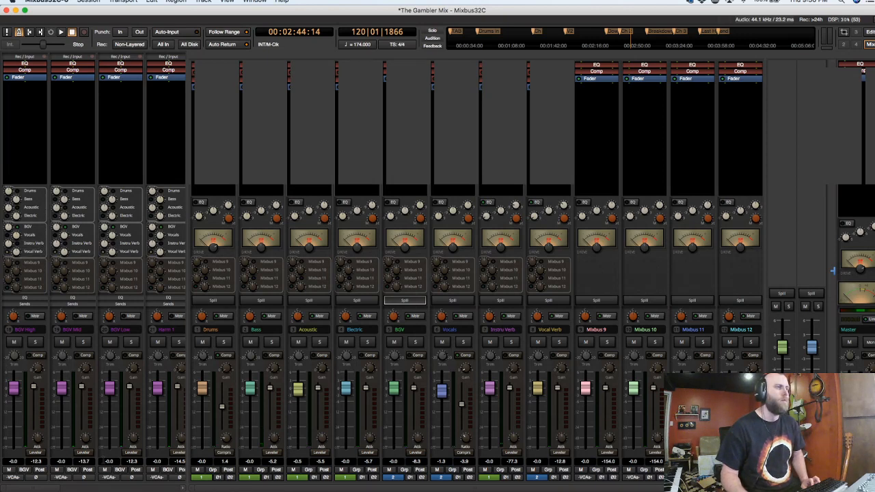
pyautogui.moveTo(13, 488)
pyautogui.mouseDown()
pyautogui.moveTo(144, 487)
pyautogui.moveTo(14, 487)
pyautogui.mouseUp()
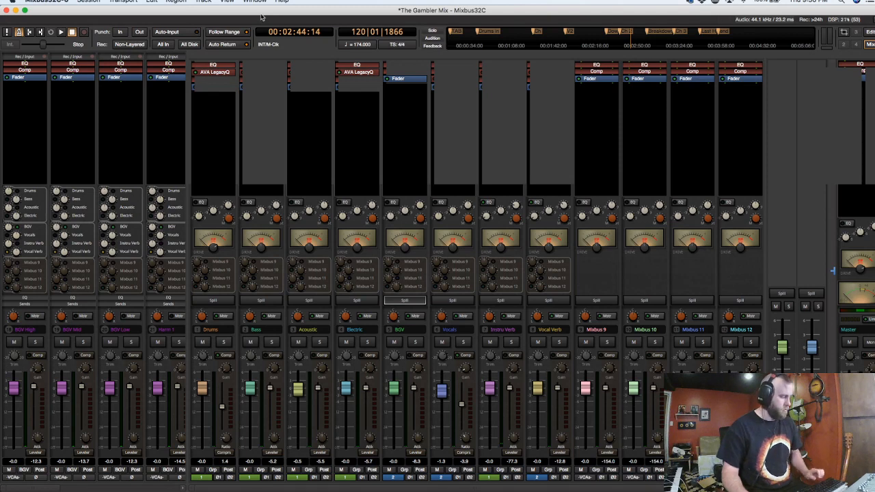
pyautogui.press('super+s')
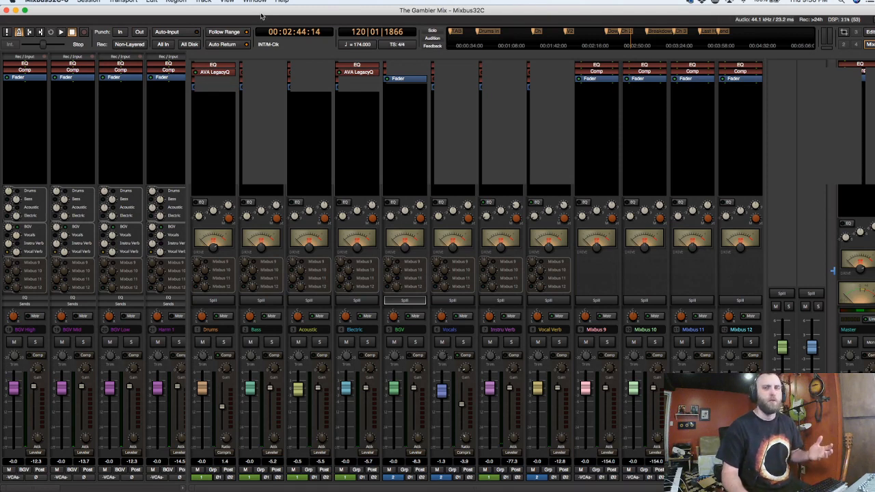
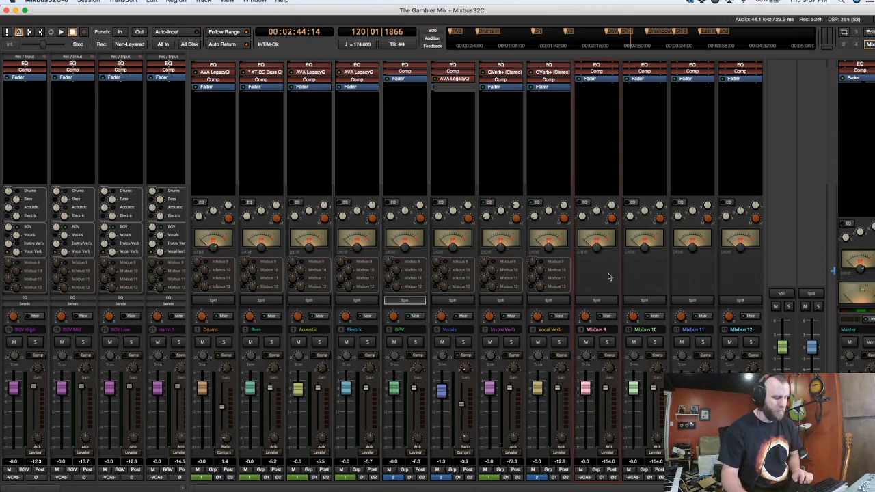
# Show the editor view, move the playhead to the Drums in marker at bar 30, and solo the Drums group tracks.
pyautogui.hotkey('alt', 'm')
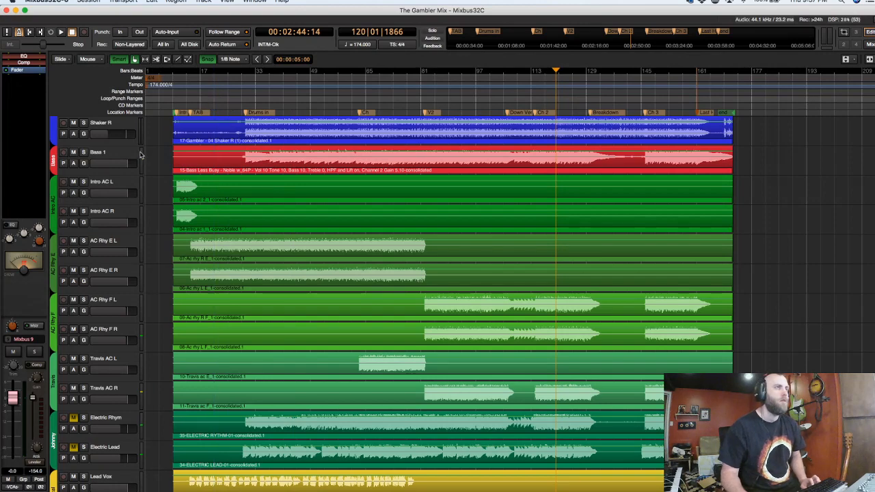
pyautogui.scroll(-3, 134, 162)
pyautogui.scroll(4, 168, 139)
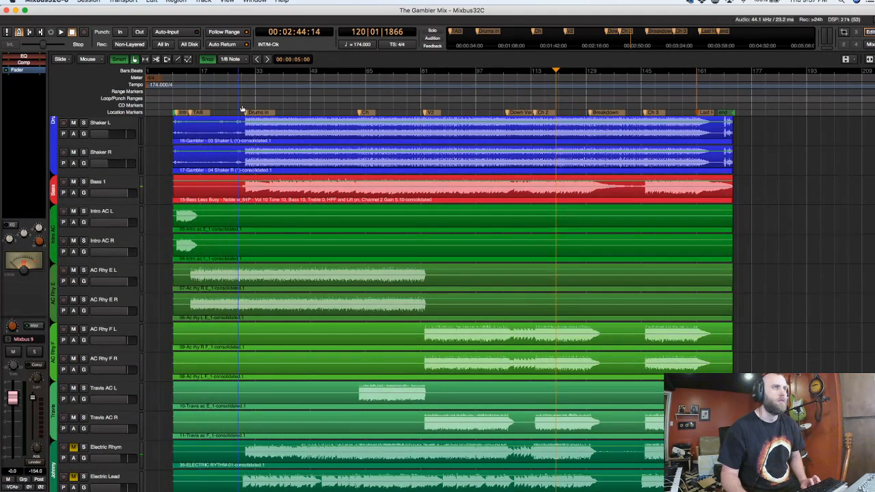
pyautogui.click(244, 97)
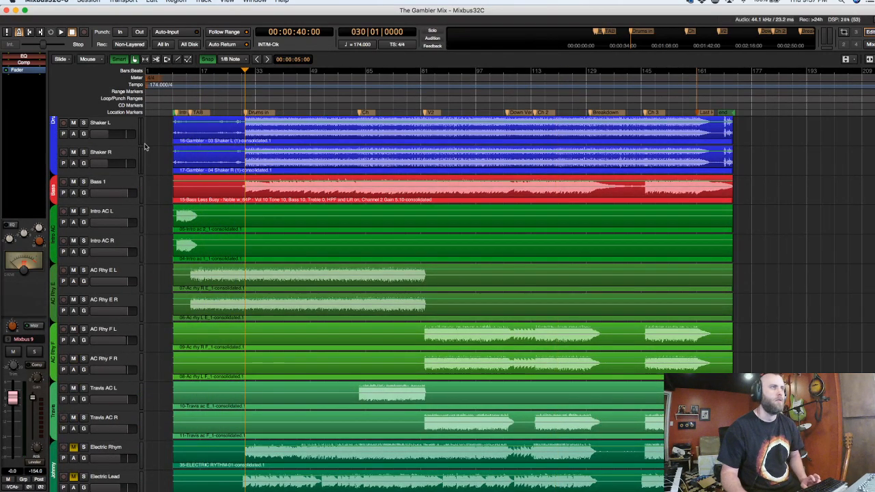
pyautogui.scroll(2, 136, 149)
pyautogui.click(83, 181)
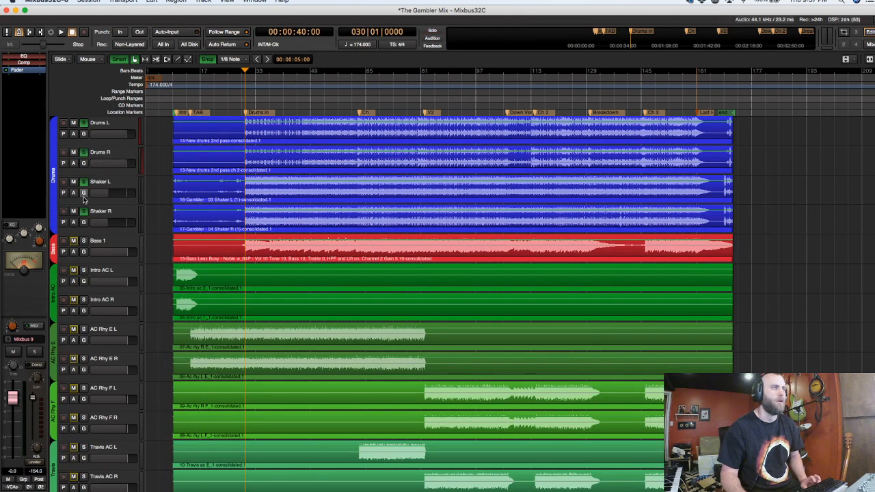
# Move the playhead to the Intro marker at bar 10 and play the soloed Drums group tracks briefly.
pyautogui.click(178, 106)
pyautogui.scroll(2, 181, 106)
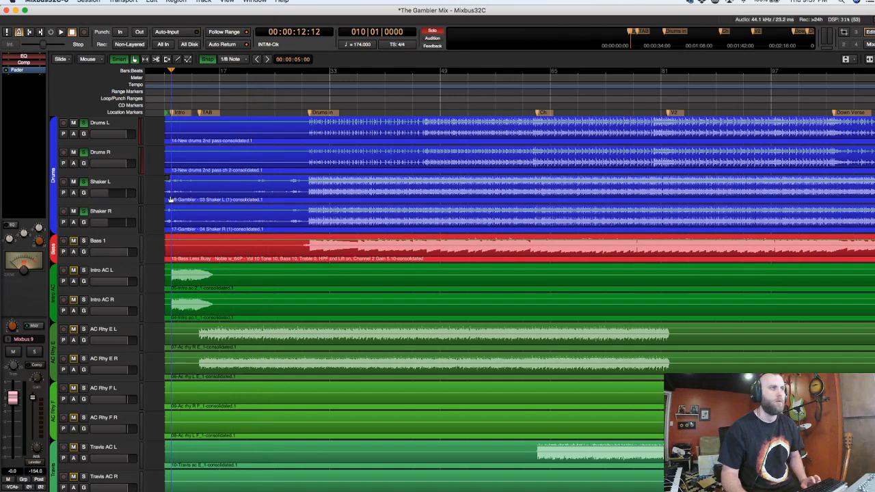
pyautogui.press('space')
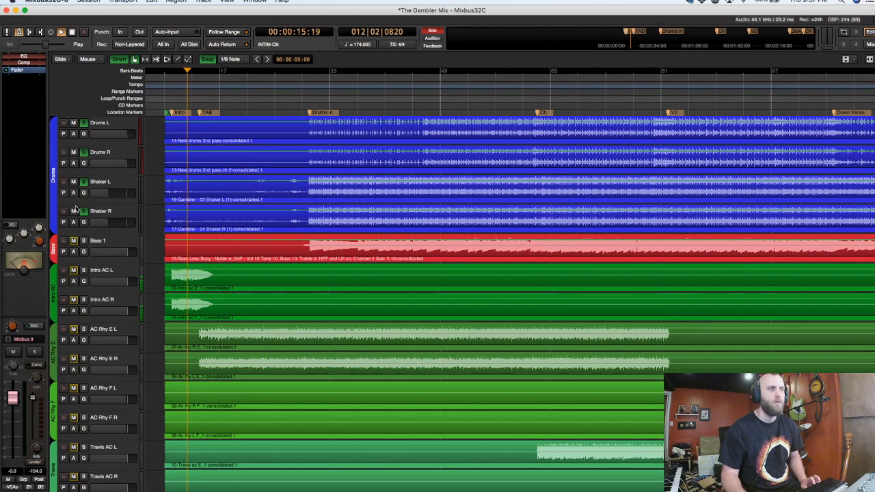
pyautogui.press('space')
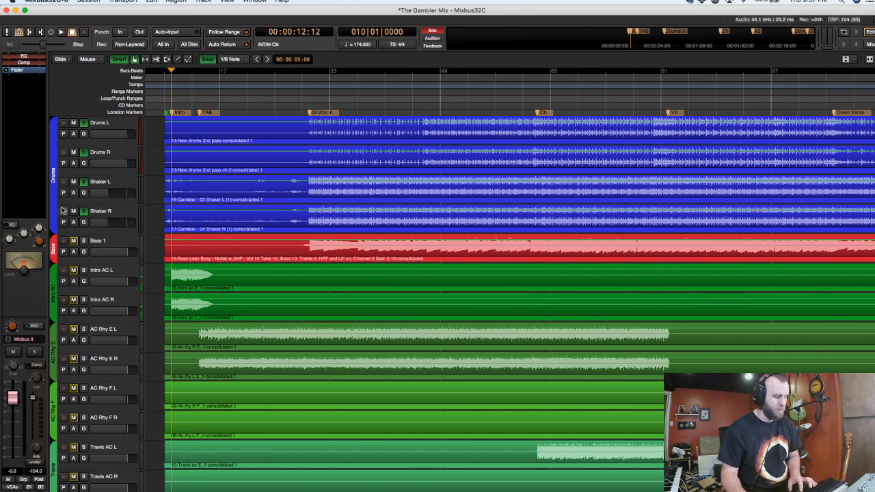
# Spill the Vocals bus in the mixer, return to the editor, and replay the intro with the Drums group tracks selected.
pyautogui.hotkey('alt', 'm')
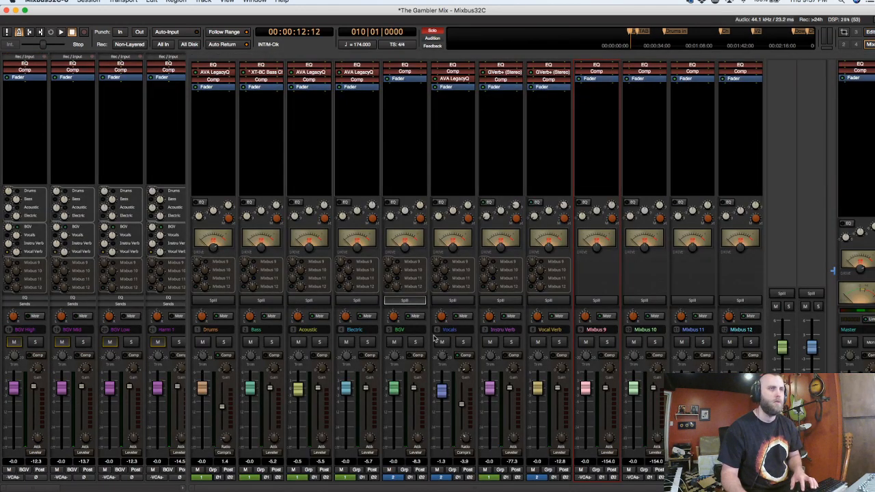
pyautogui.click(453, 304)
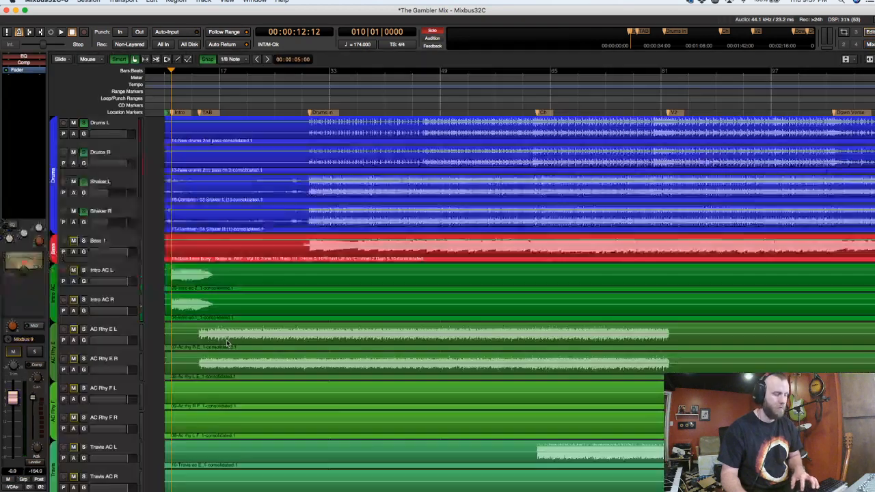
pyautogui.hotkey('alt', 'm')
pyautogui.press('space')
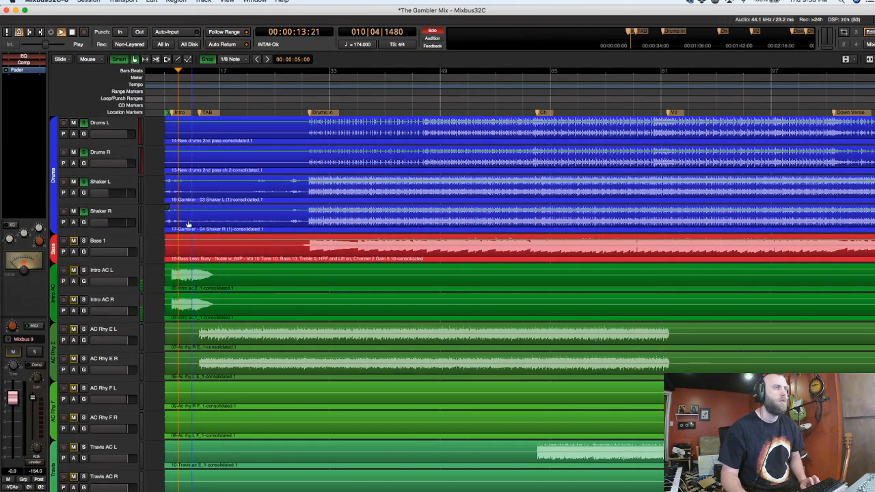
pyautogui.click(116, 189)
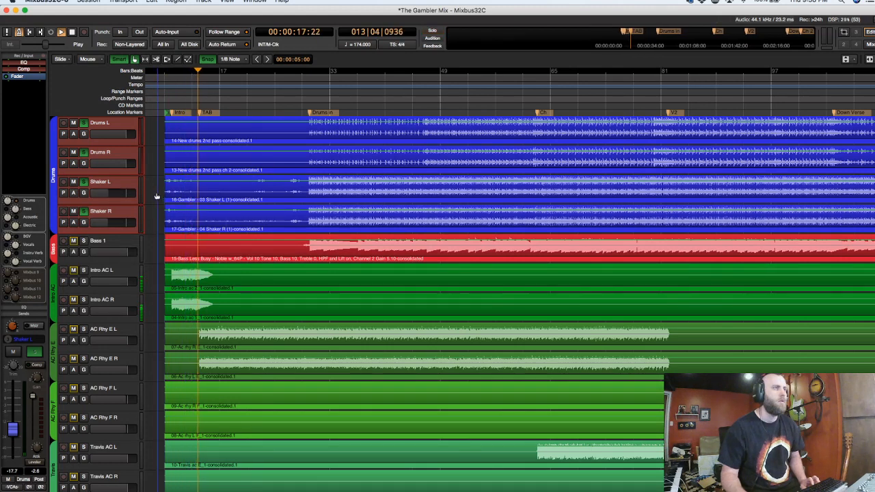
pyautogui.press('space')
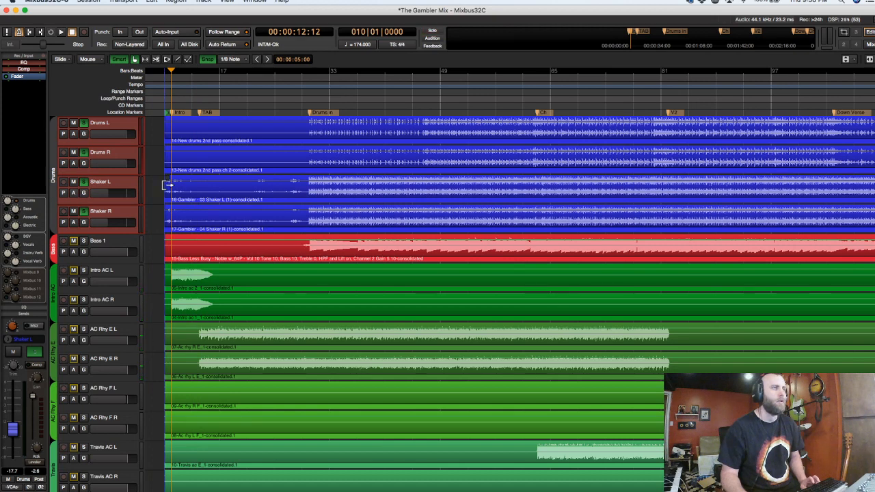
pyautogui.press('space')
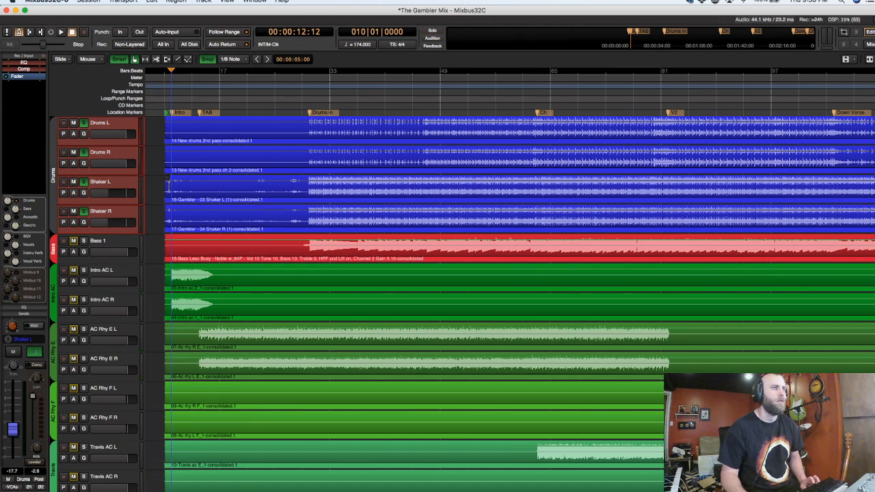
# Trim the start of the Shaker L and Shaker R regions to bar 29, just before the Drums in marker.
pyautogui.click(192, 198)
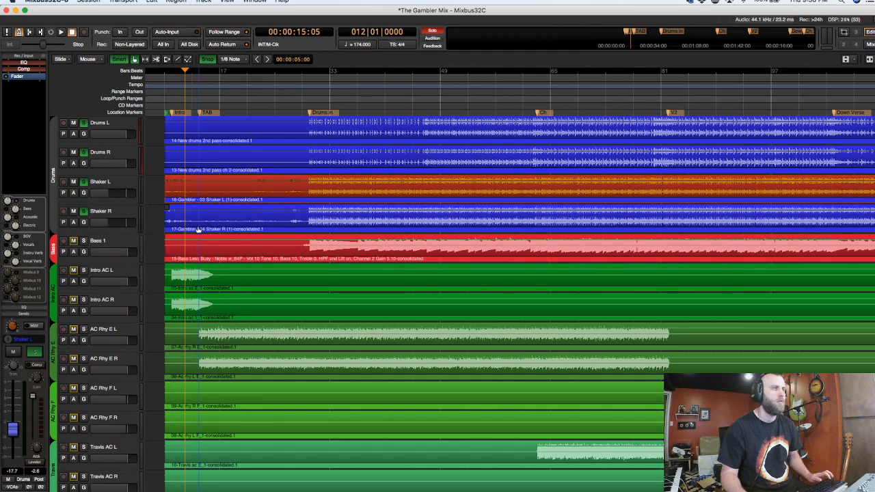
pyautogui.keyDown('shift'); pyautogui.click(195, 209); pyautogui.keyUp('shift')
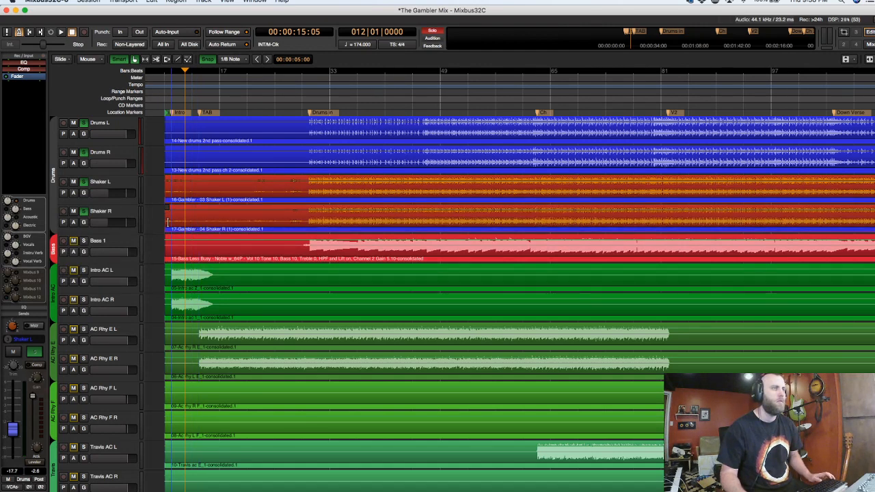
pyautogui.moveTo(170, 221); pyautogui.dragTo(304, 221)
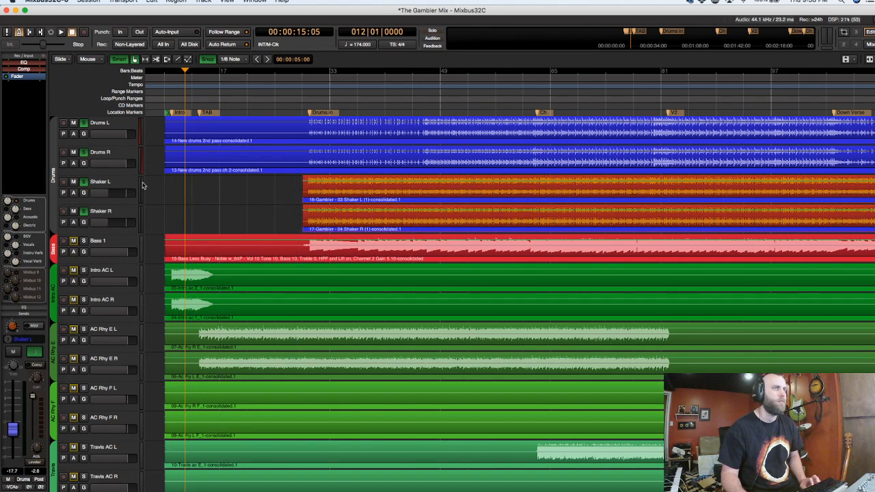
# Trim the start of the Drums L, Drums R and Bass 1 regions to bar 29, in line with the shakers.
pyautogui.moveTo(166, 136)
pyautogui.mouseDown()
pyautogui.moveTo(205, 140)
pyautogui.moveTo(163, 140)
pyautogui.mouseUp()
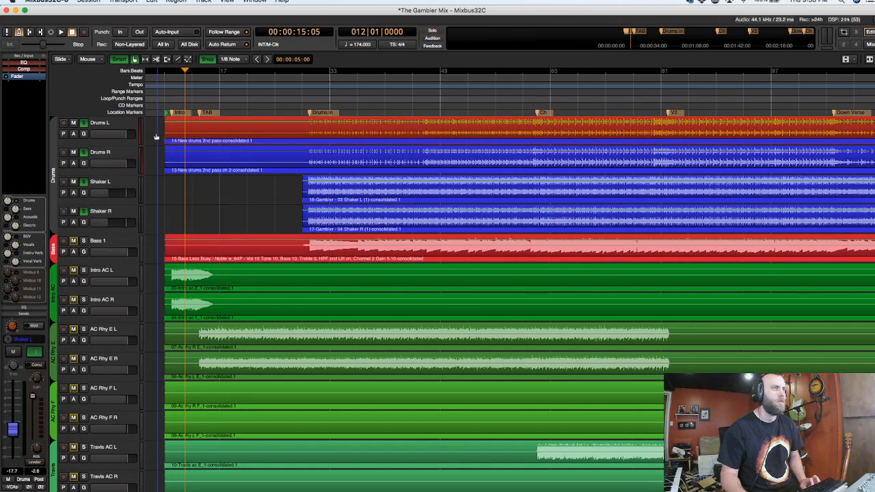
pyautogui.keyDown('shift'); pyautogui.click(188, 162); pyautogui.keyUp('shift')
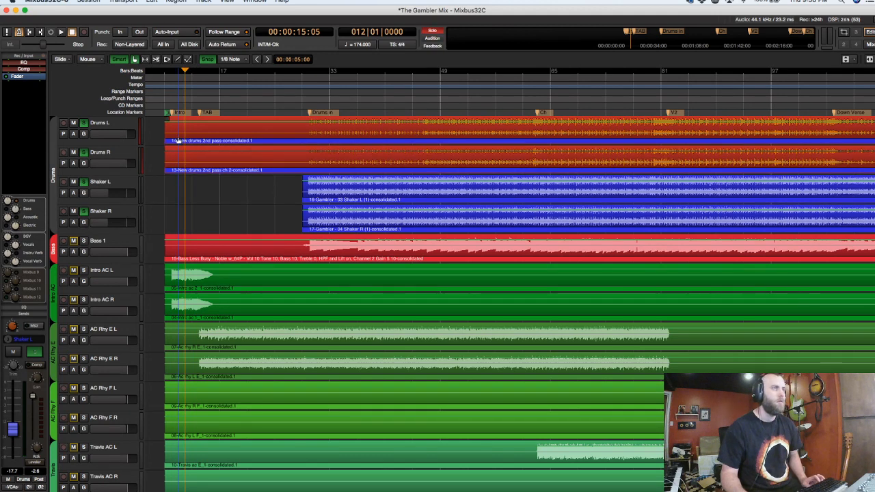
pyautogui.moveTo(171, 136); pyautogui.dragTo(311, 148)
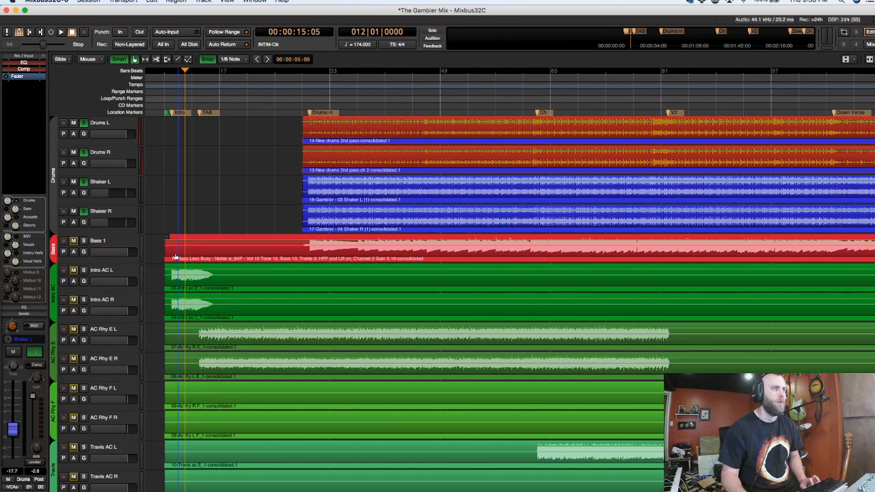
pyautogui.moveTo(166, 250); pyautogui.dragTo(303, 248)
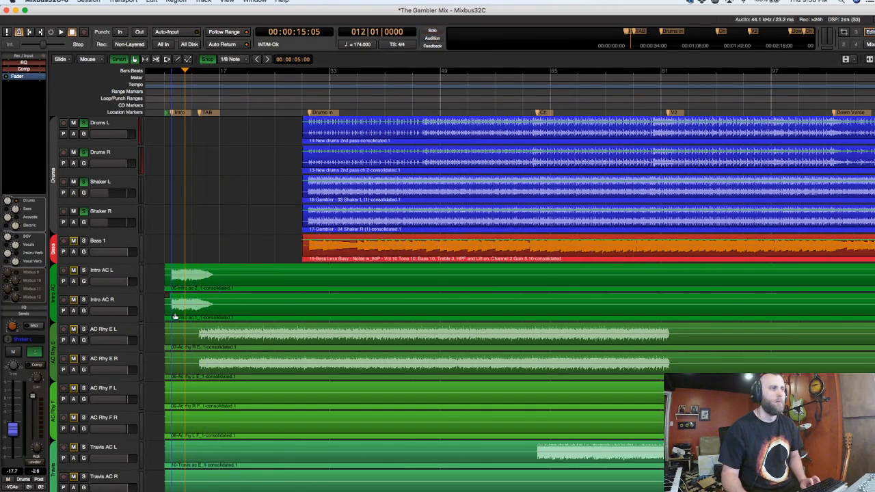
# Trim the start of the AC Rhy E regions to just before the TAB marker and the AC Rhy F regions to just before V2.
pyautogui.scroll(-2, 138, 335)
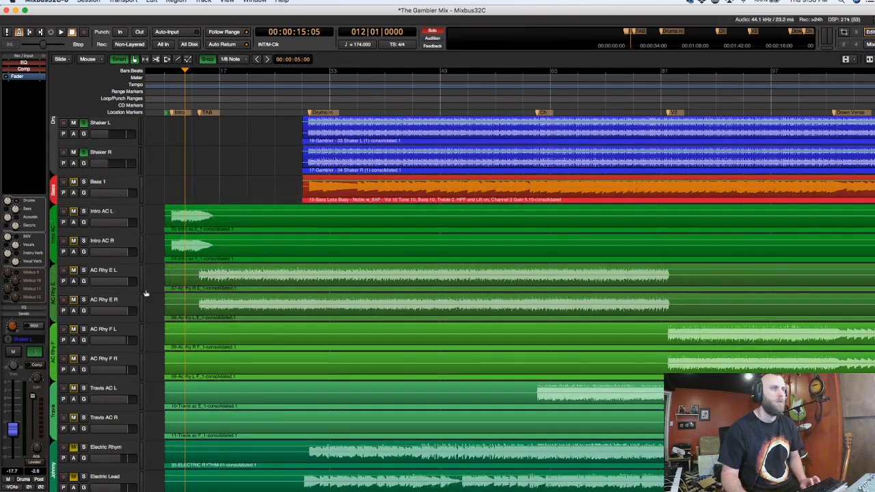
pyautogui.click(164, 286)
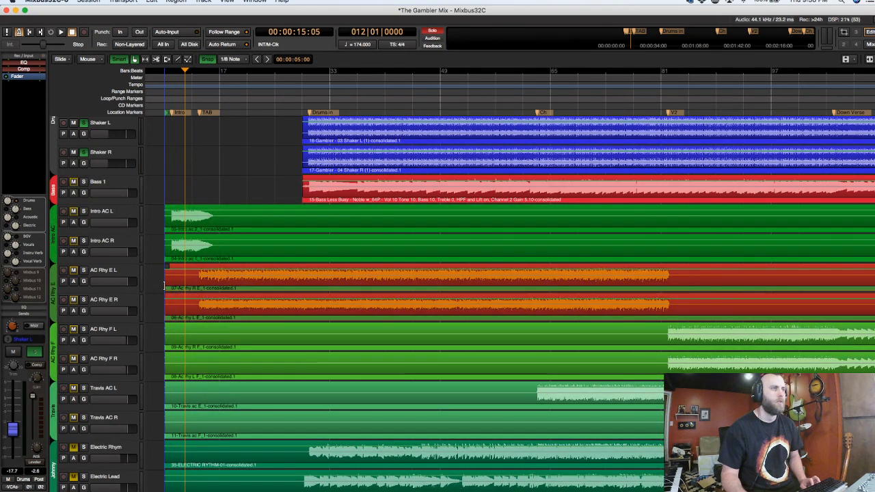
pyautogui.moveTo(171, 277); pyautogui.dragTo(185, 303)
pyautogui.moveTo(171, 337); pyautogui.dragTo(662, 333)
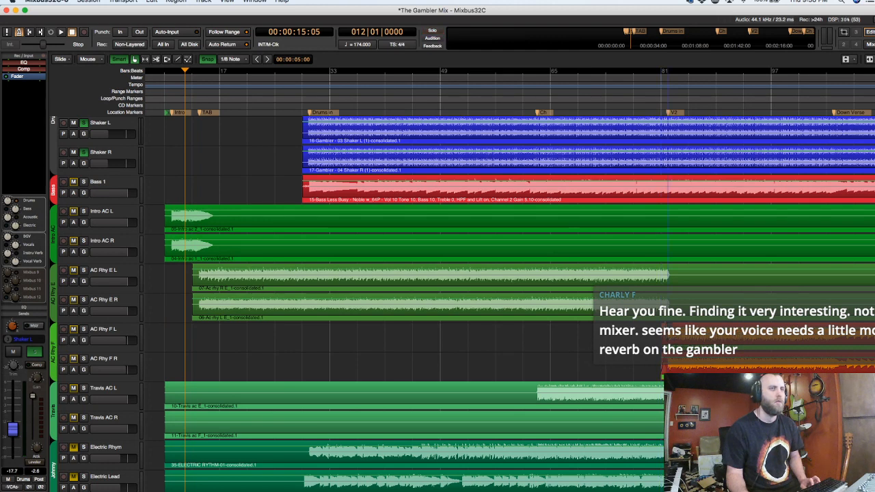
# Trim the start of the Travis AC L and Travis AC R regions to just before the Ch marker.
pyautogui.moveTo(170, 395); pyautogui.dragTo(336, 398)
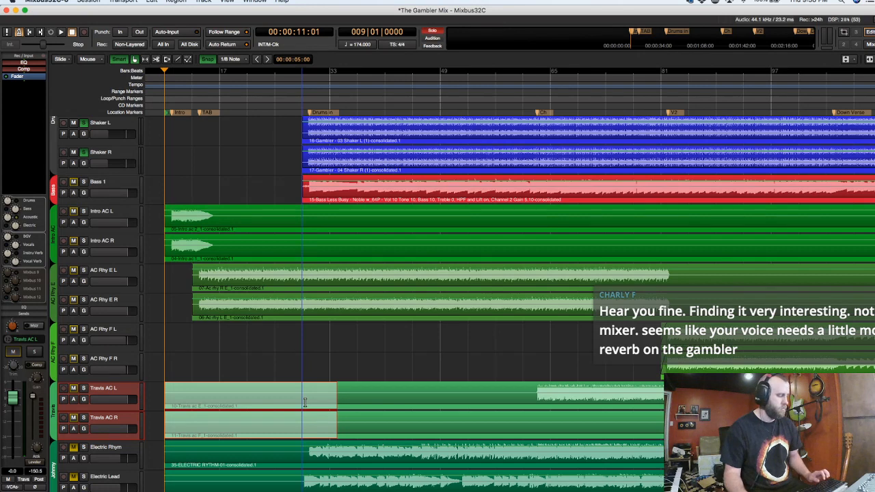
pyautogui.click(288, 362)
pyautogui.click(199, 406)
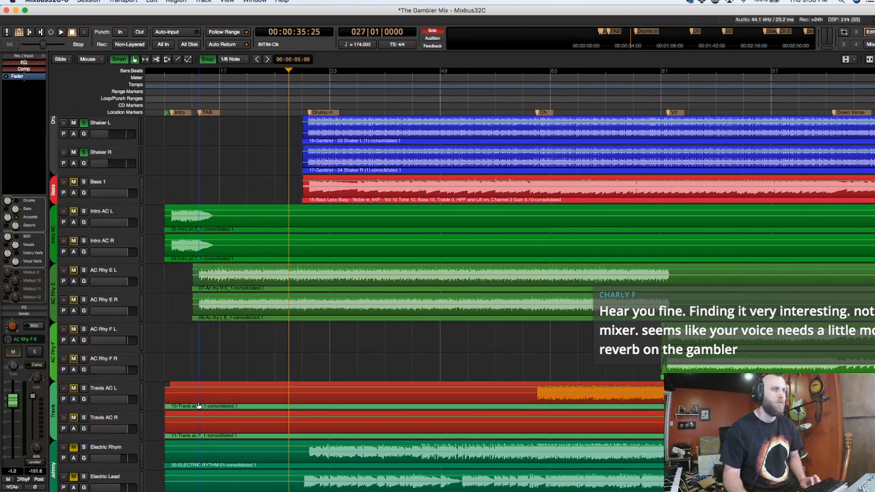
pyautogui.moveTo(167, 409); pyautogui.dragTo(531, 424)
# Play the chorus from the Ch marker at bar 63, toggle the Electric Rhym solo, and stop playback.
pyautogui.scroll(-2, 118, 447)
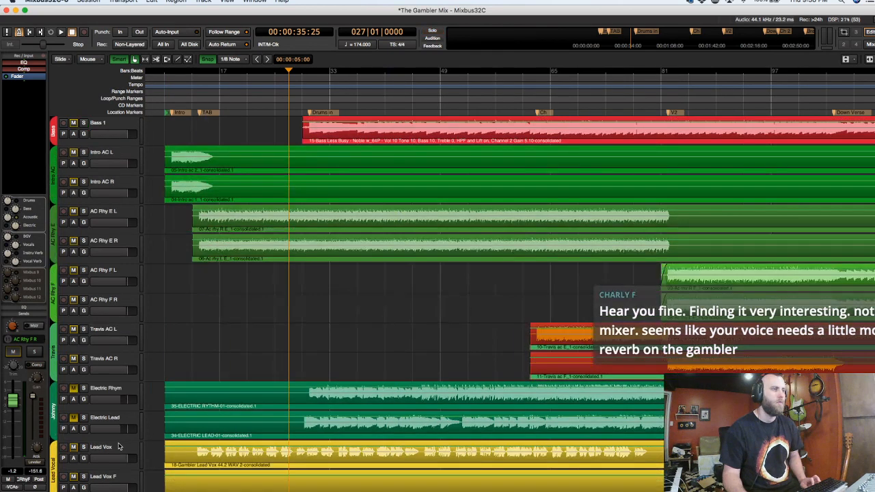
pyautogui.scroll(-2, 119, 447)
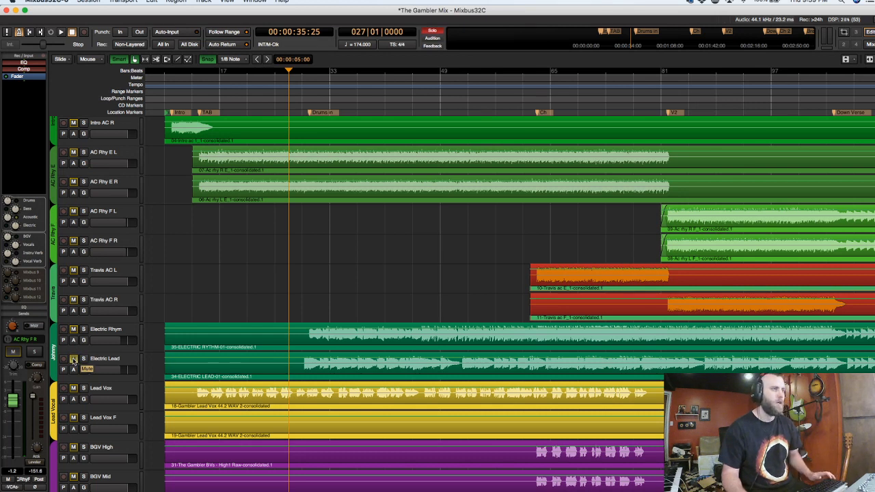
pyautogui.click(307, 99)
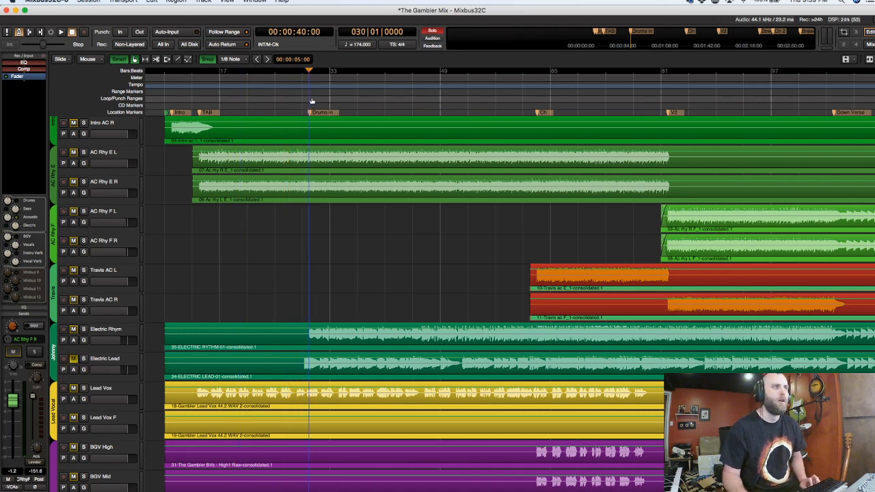
pyautogui.click(539, 112)
pyautogui.press('space')
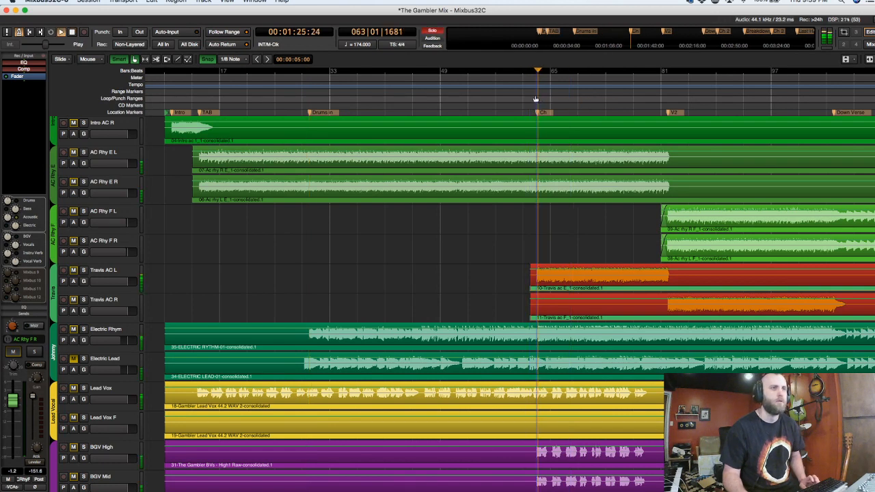
pyautogui.click(83, 330)
pyautogui.press('space')
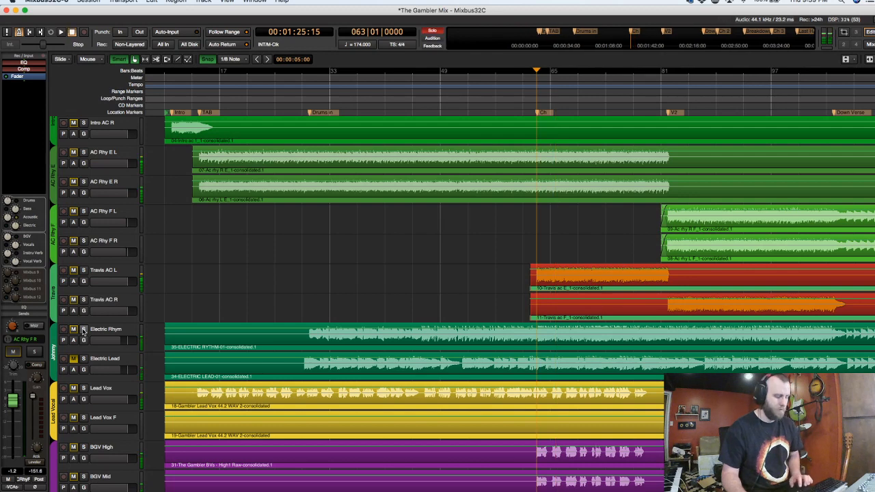
# Try to clear the remaining solo on the Drums bus in the mixer and replay the chorus in the editor.
pyautogui.hotkey('alt', 'm')
pyautogui.click(228, 346)
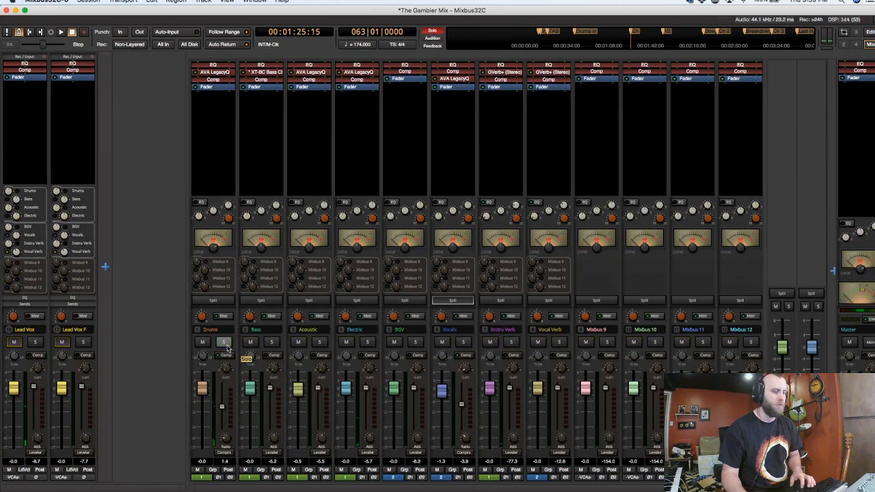
pyautogui.hotkey('alt', 'e')
pyautogui.press('space')
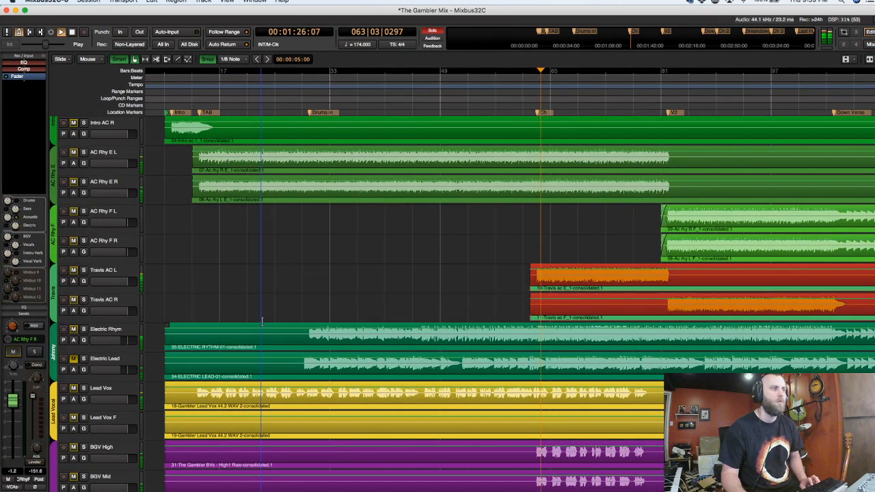
pyautogui.press('space')
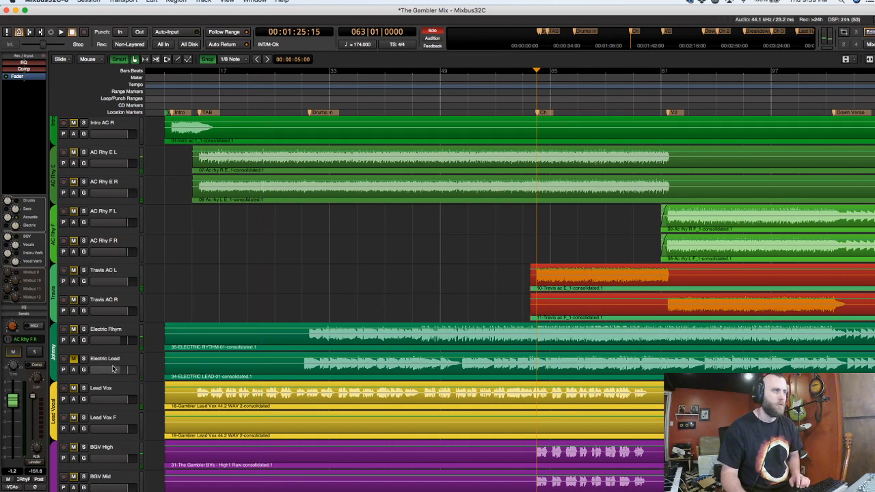
# Spill the Drums bus, clear the solos on its drum and shaker tracks, and return to the editor.
pyautogui.hotkey('alt', 'm')
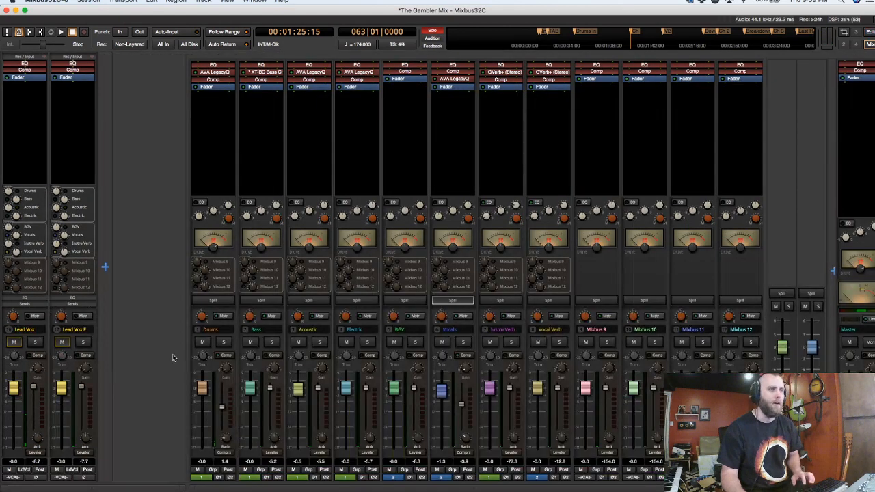
pyautogui.rightClick(227, 341)
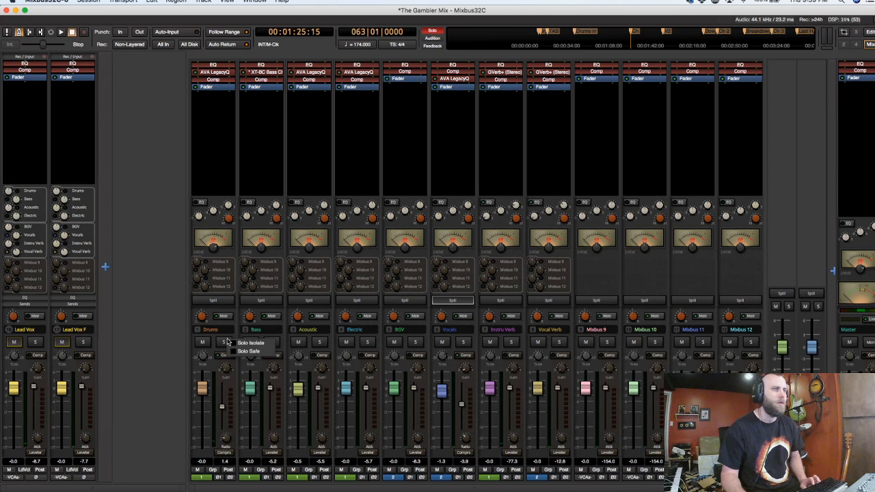
pyautogui.click(174, 347)
pyautogui.click(212, 300)
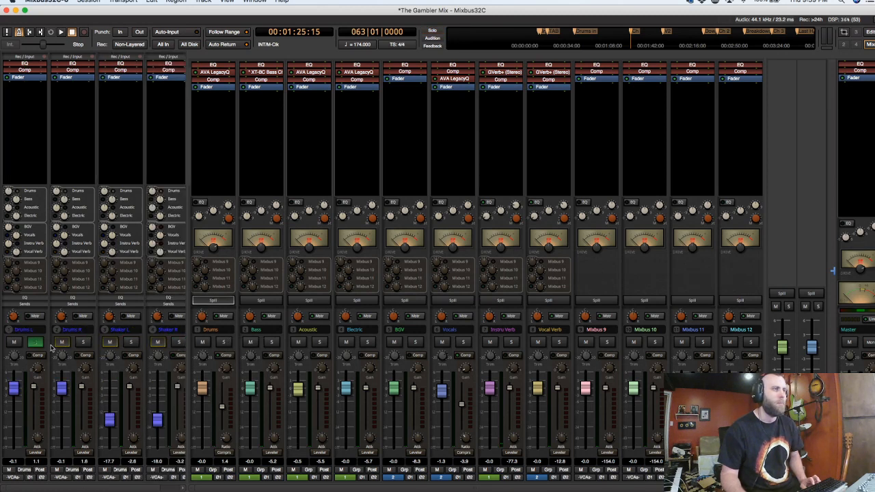
pyautogui.hotkey('alt', 'm')
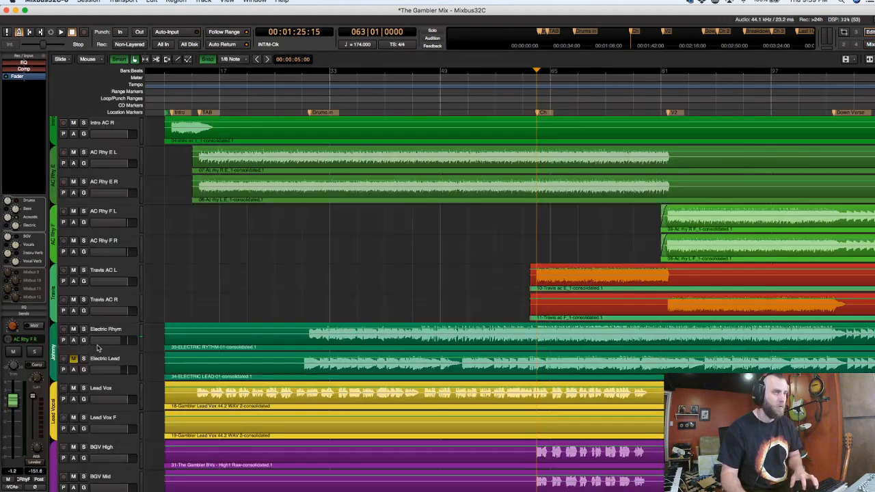
# Play from the Ch marker and solo the Electric Rhym and Electric Lead tracks.
pyautogui.press('space')
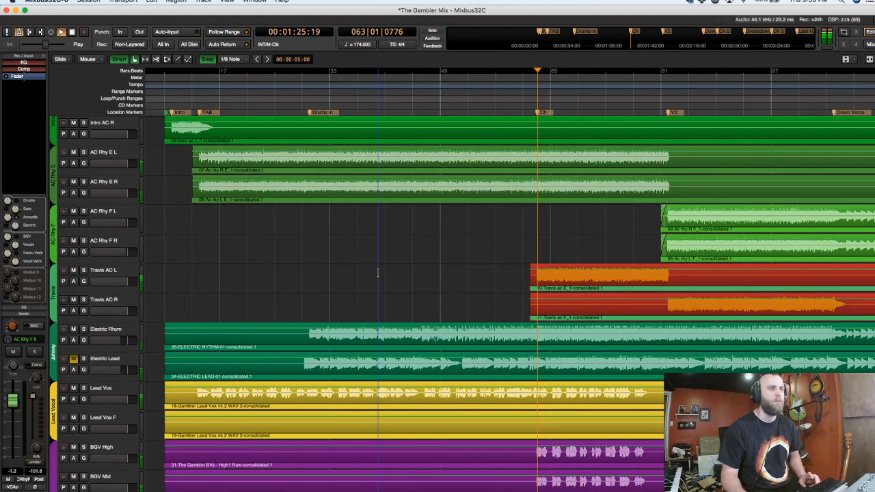
pyautogui.click(84, 331)
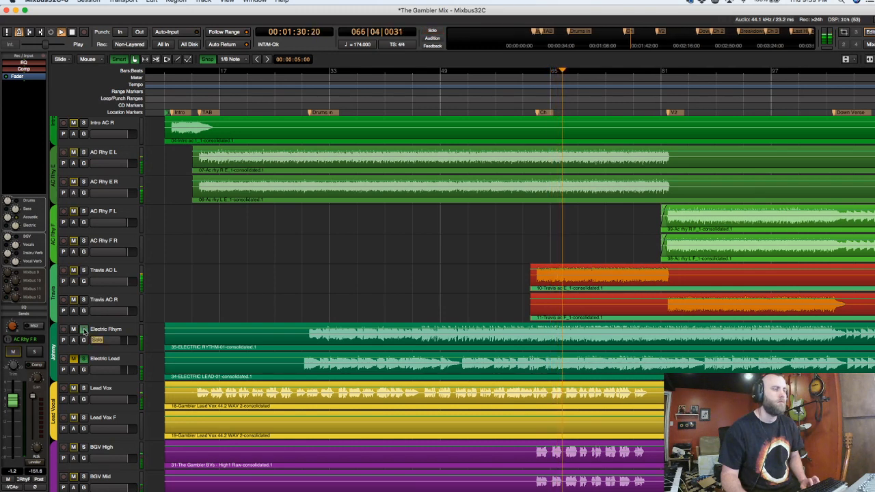
# Lower the Electric Rhym fader to -9.4 and clear the solos on the electric guitar tracks.
pyautogui.click(93, 331)
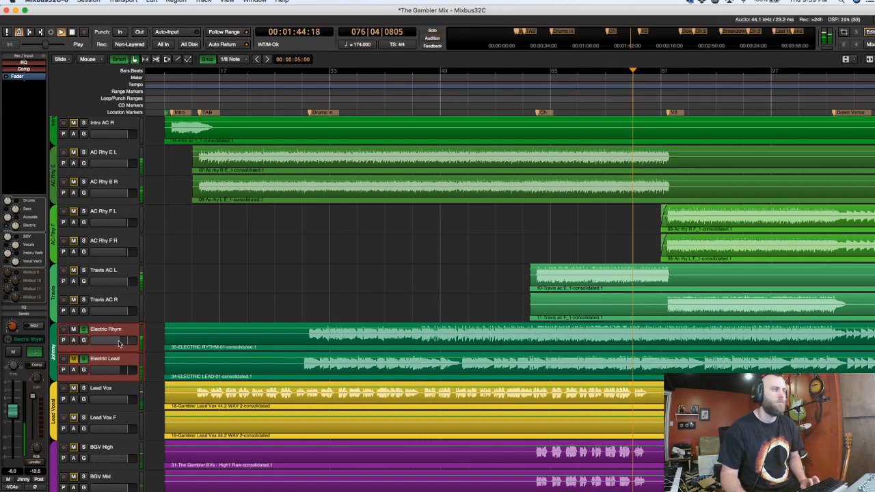
pyautogui.moveTo(120, 343); pyautogui.dragTo(114, 343)
pyautogui.click(84, 330)
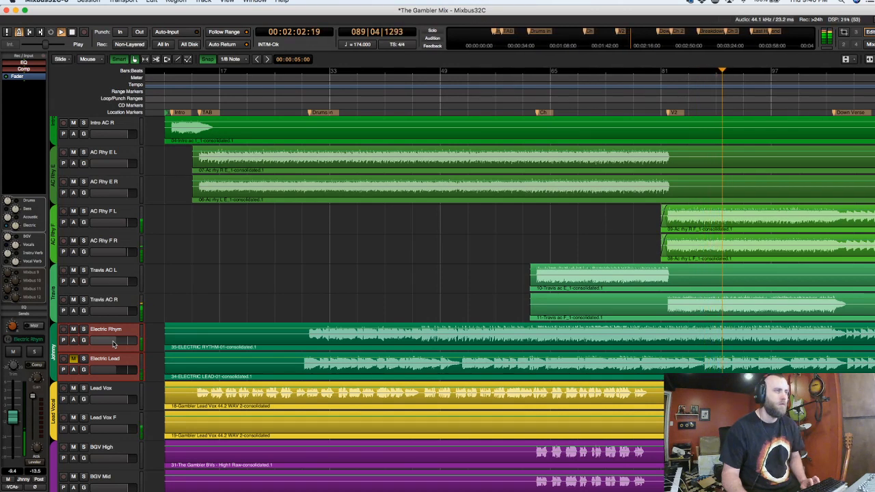
# Check the Acoustic bus in solo in the mixer, return to the editor and stop playback.
pyautogui.hotkey('alt', 'm')
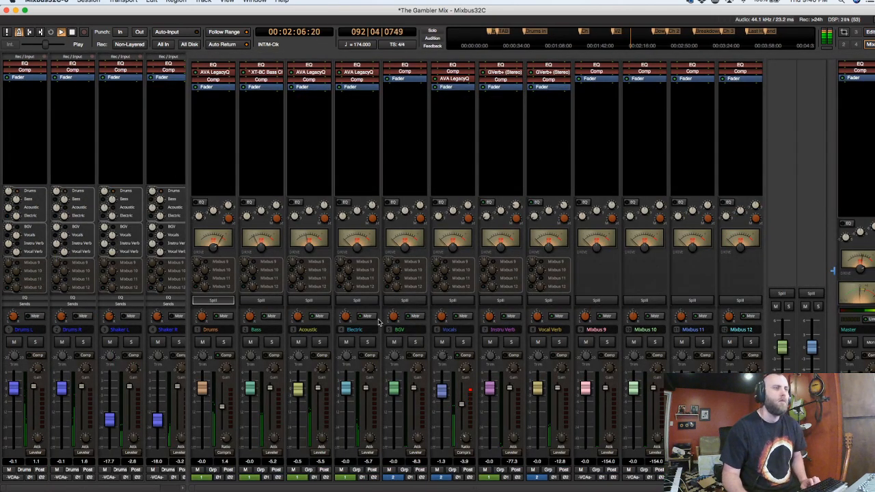
pyautogui.click(316, 344)
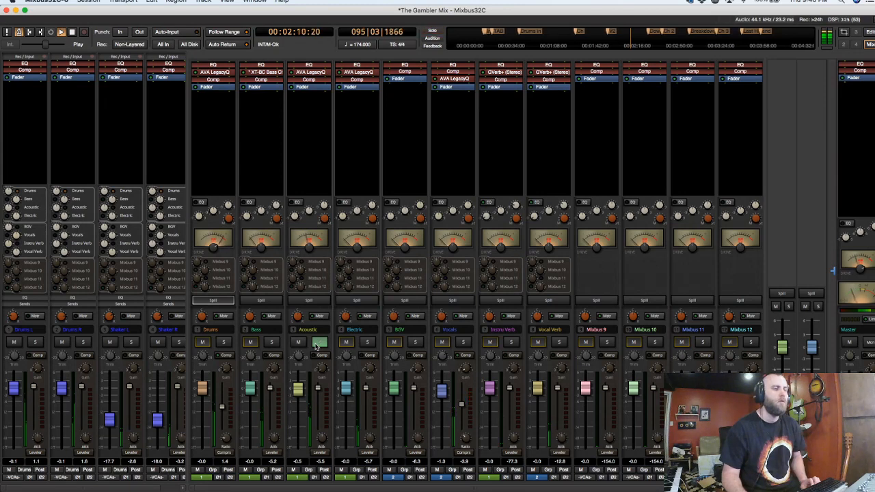
pyautogui.click(316, 347)
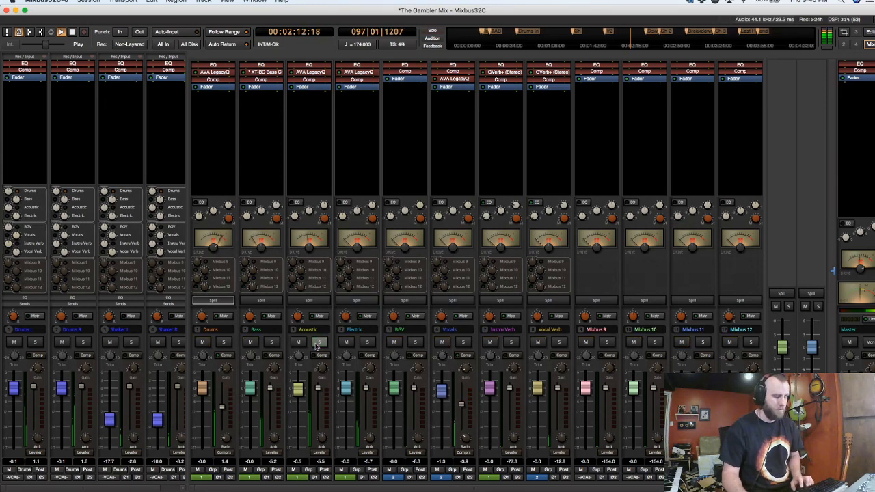
pyautogui.hotkey('alt', 'm')
pyautogui.press('space')
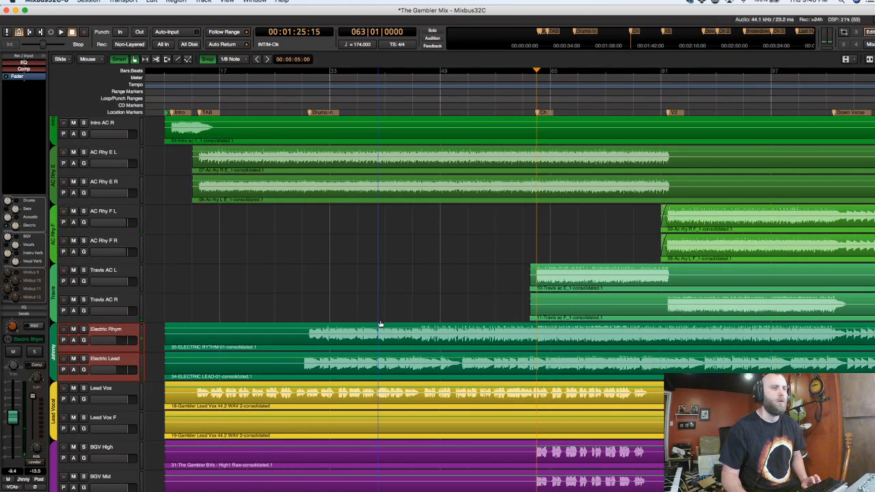
# Move the playhead to bar 42 and start playback.
pyautogui.click(468, 110)
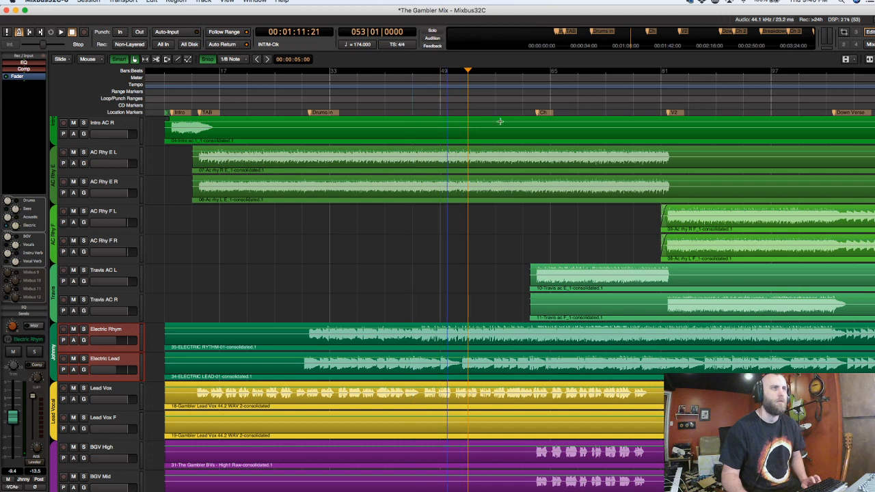
pyautogui.click(663, 102)
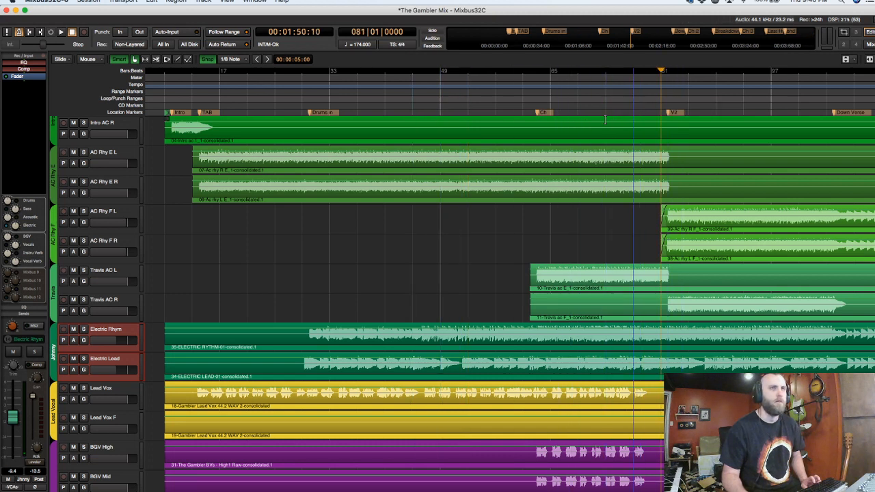
pyautogui.click(392, 106)
pyautogui.press('space')
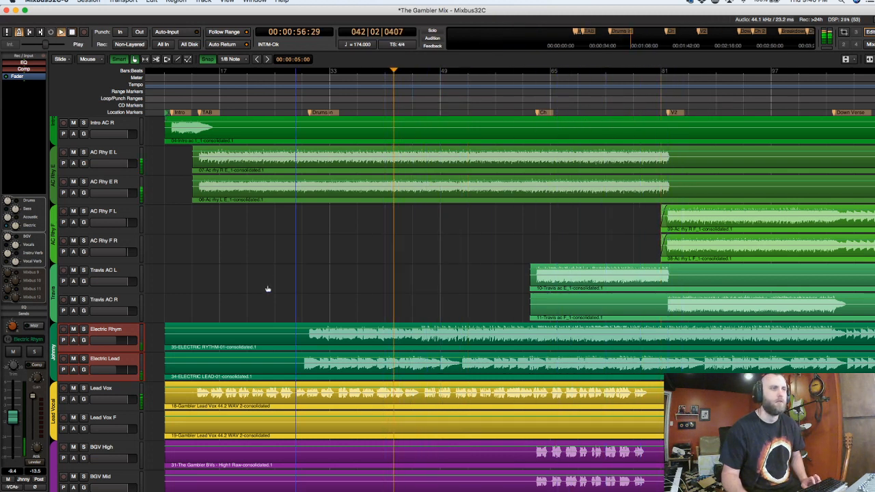
# Check Electric Lead in solo, set its fader to -4.5, and set the Instru Verb sends to about -13.2 on Electric Lead and -14.6 on Electric Rhym.
pyautogui.click(117, 362)
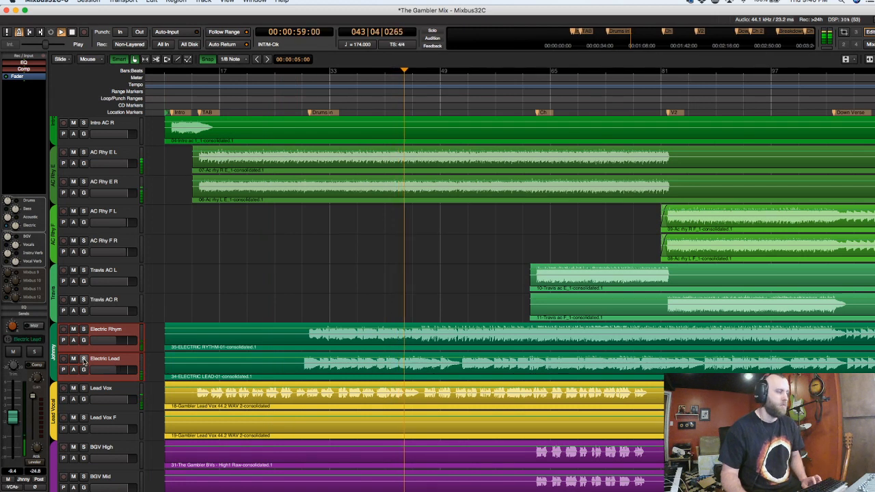
pyautogui.click(83, 361)
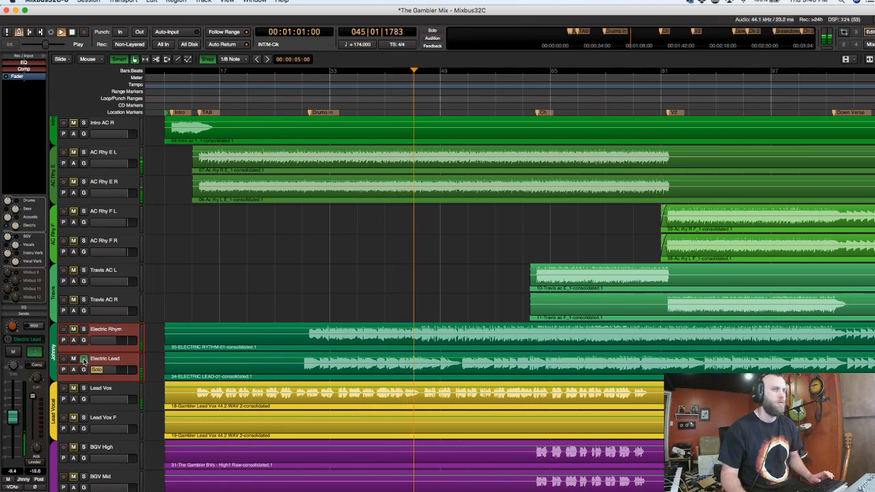
pyautogui.click(83, 361)
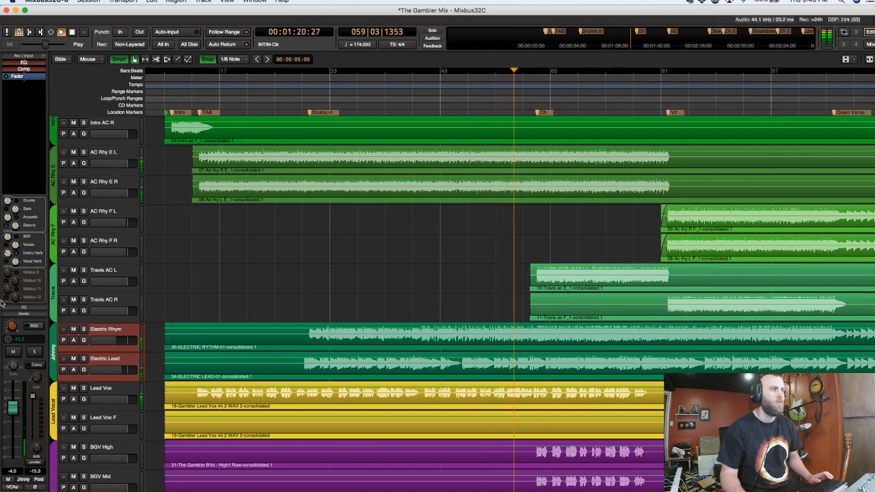
pyautogui.click(101, 347)
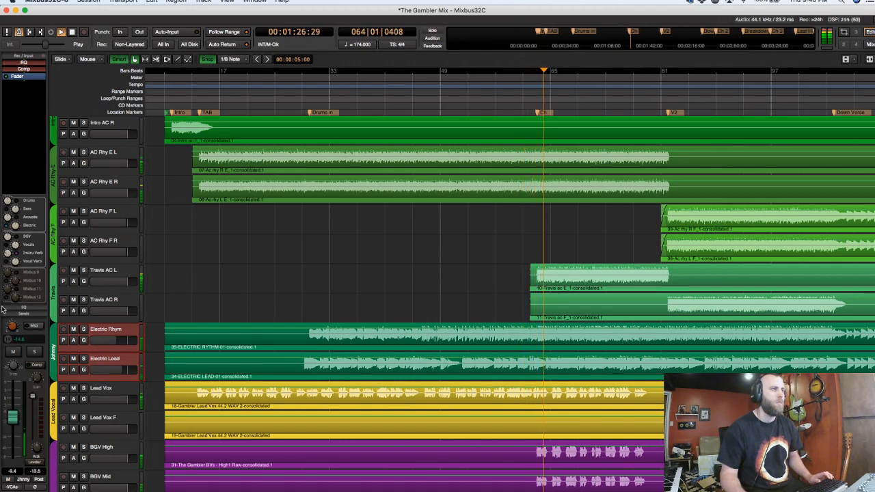
pyautogui.click(114, 374)
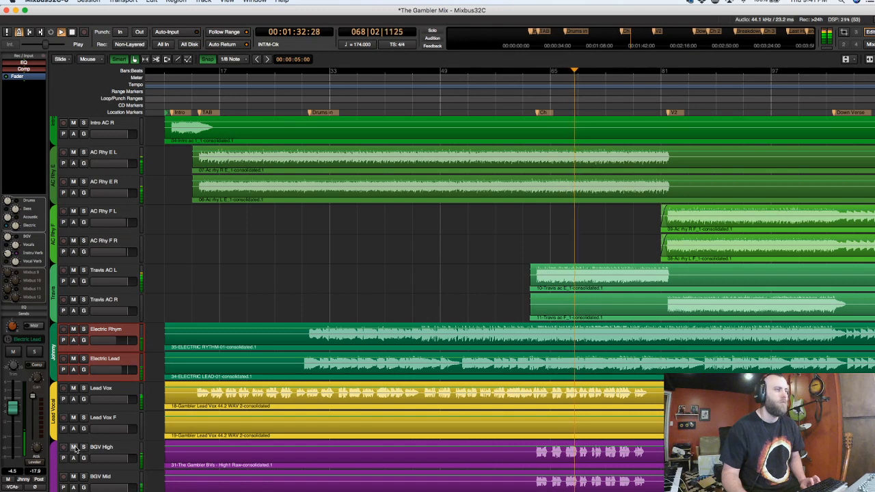
# Mute the BGV tracks and stop playback.
pyautogui.click(73, 447)
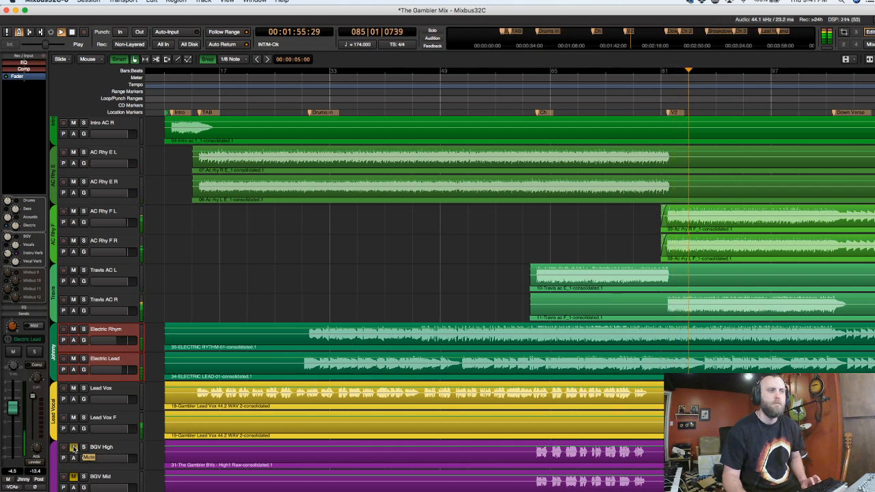
pyautogui.press('space')
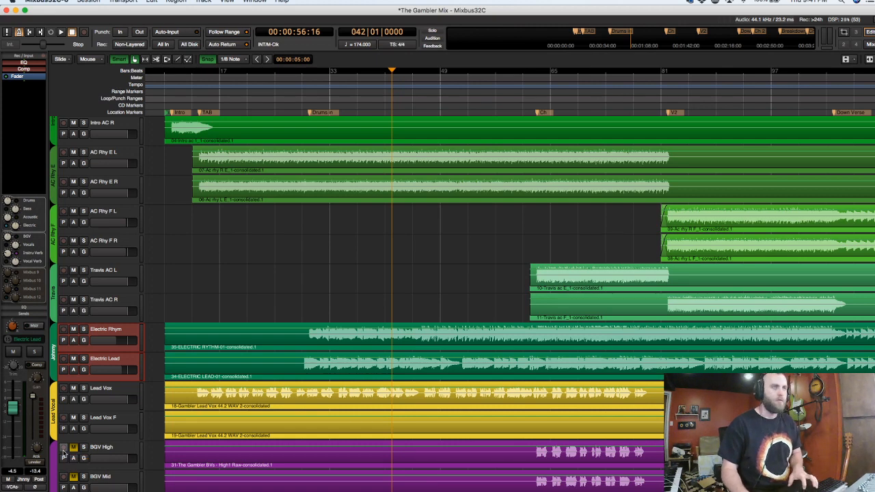
# Open the GVerb+ plugin on the Vocal Verb bus in the mixer and load the Great Hall preset.
pyautogui.hotkey('alt', 'm')
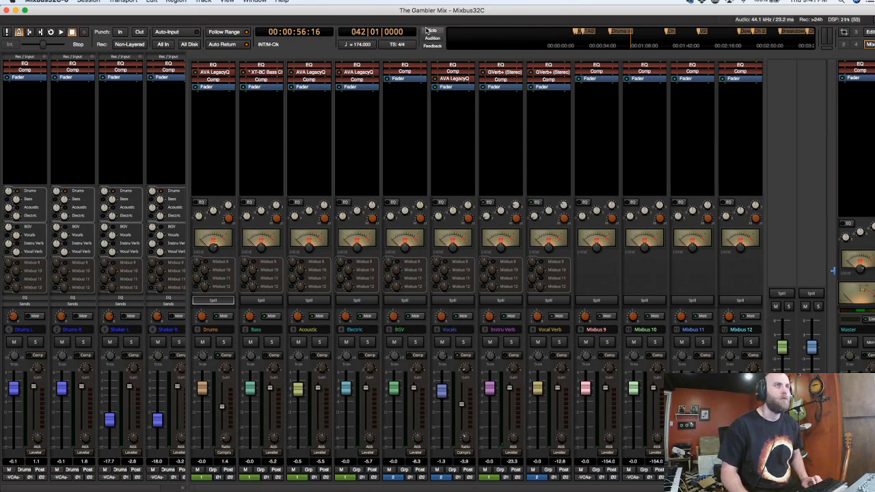
pyautogui.doubleClick(555, 72)
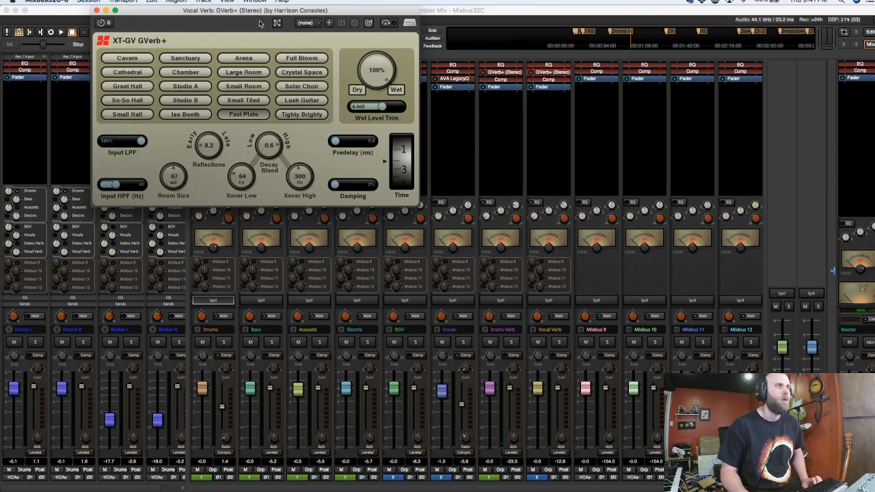
pyautogui.moveTo(258, 11); pyautogui.dragTo(364, 112)
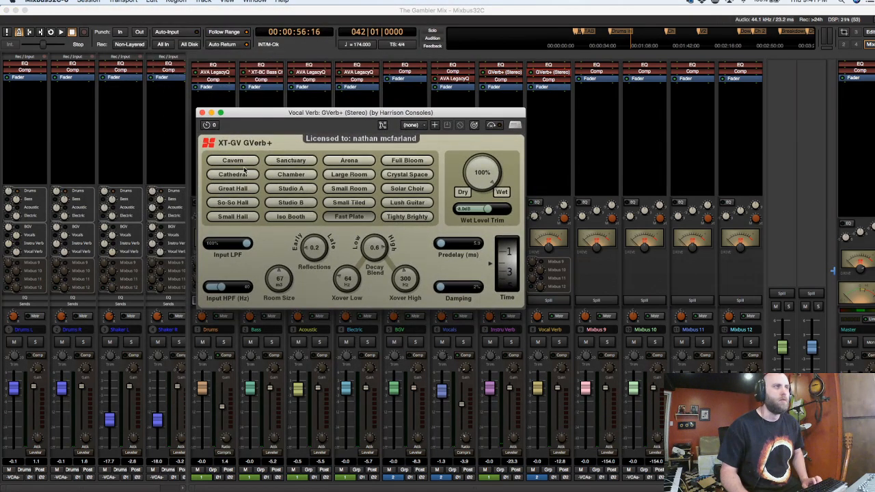
pyautogui.click(301, 175)
pyautogui.click(339, 173)
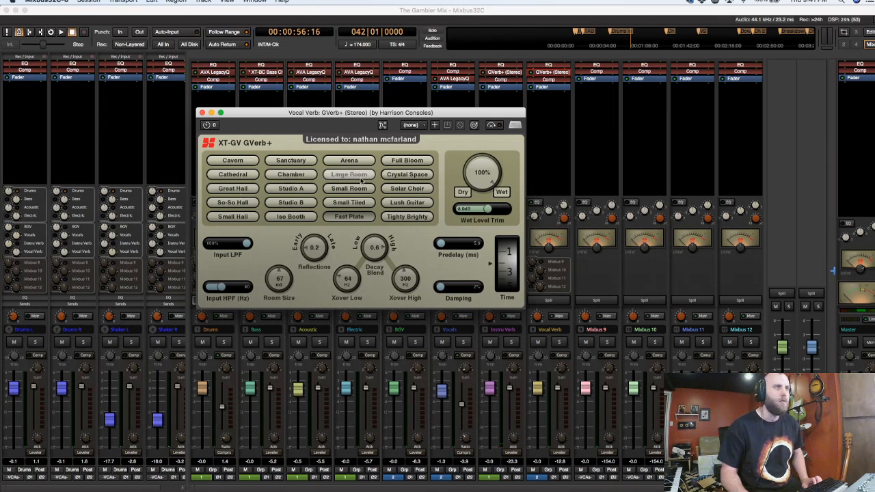
pyautogui.click(400, 162)
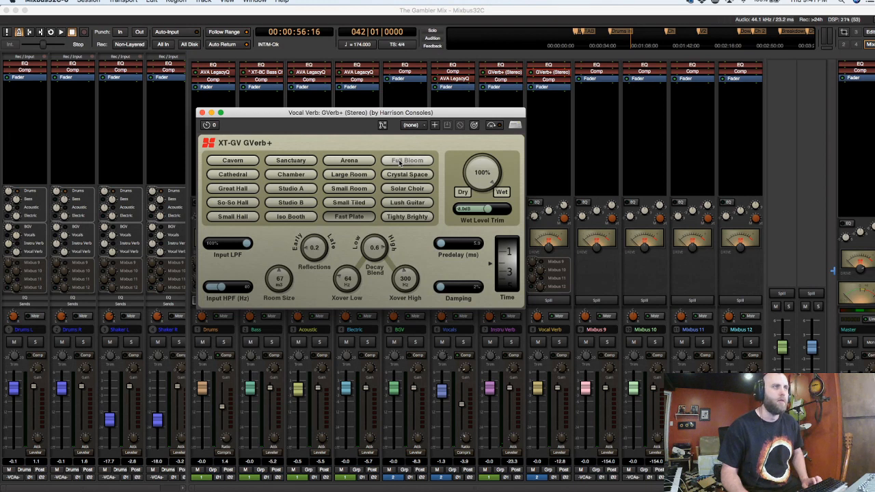
pyautogui.click(233, 203)
pyautogui.click(233, 189)
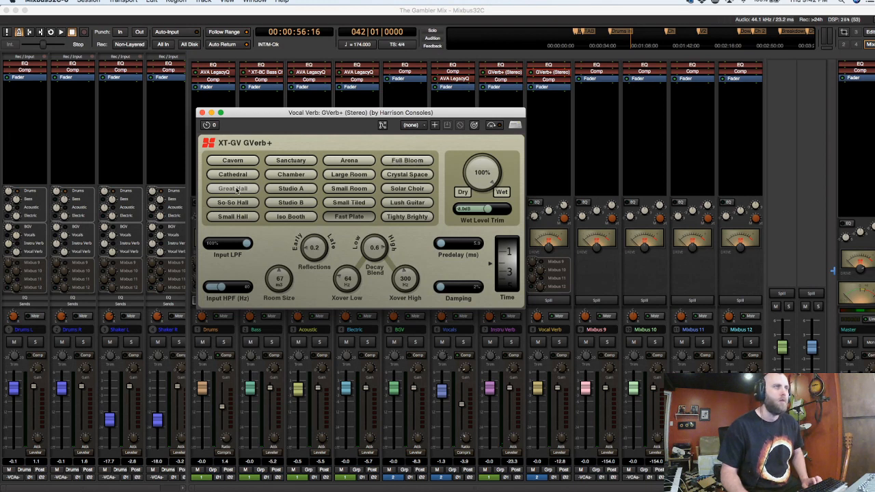
pyautogui.moveTo(365, 123); pyautogui.dragTo(258, 136)
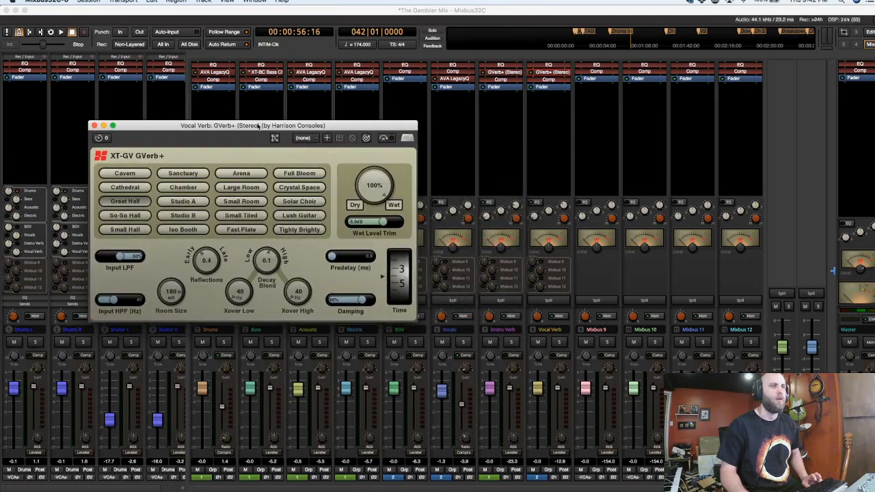
# Start playback, toggle the Vocals bus solo, and spill the bus to show the lead vocal tracks.
pyautogui.press('space')
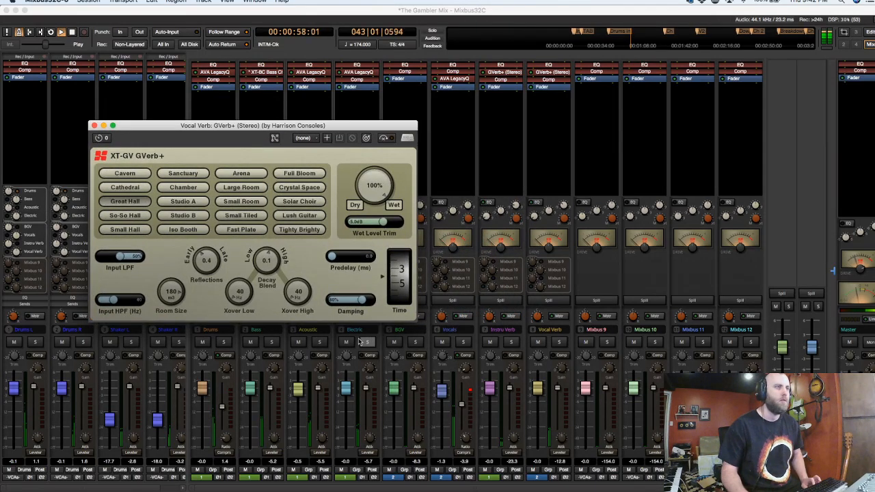
pyautogui.click(463, 343)
pyautogui.click(464, 344)
pyautogui.click(463, 344)
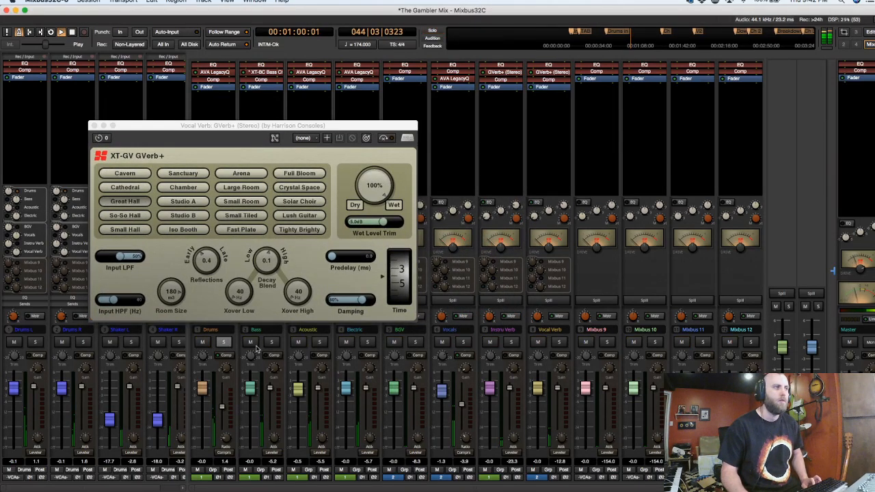
pyautogui.click(460, 305)
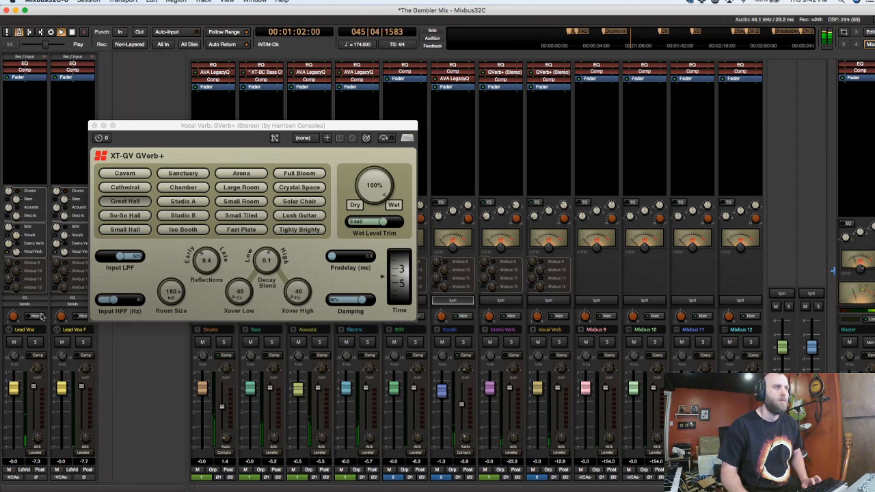
# Raise the vocal reverb's Input HPF with the lead vocal tracks soloed, close the plugin, and clear the solos.
pyautogui.click(39, 342)
pyautogui.moveTo(168, 128); pyautogui.dragTo(217, 107)
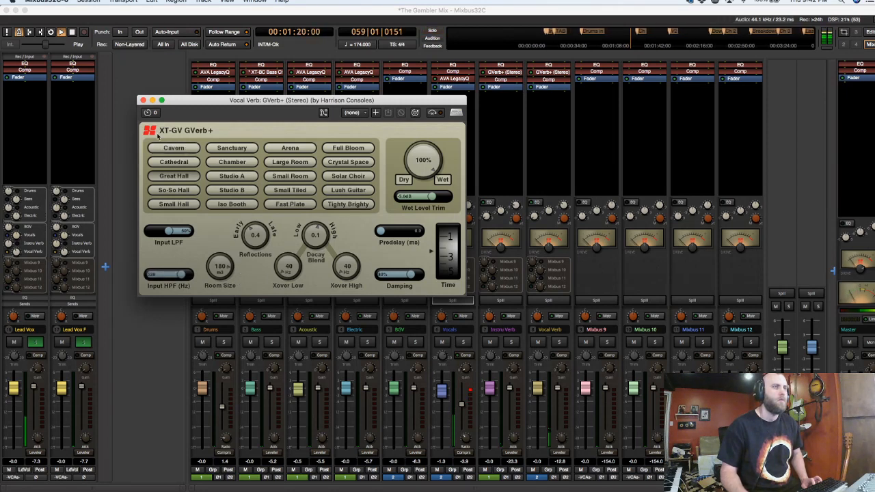
pyautogui.click(142, 100)
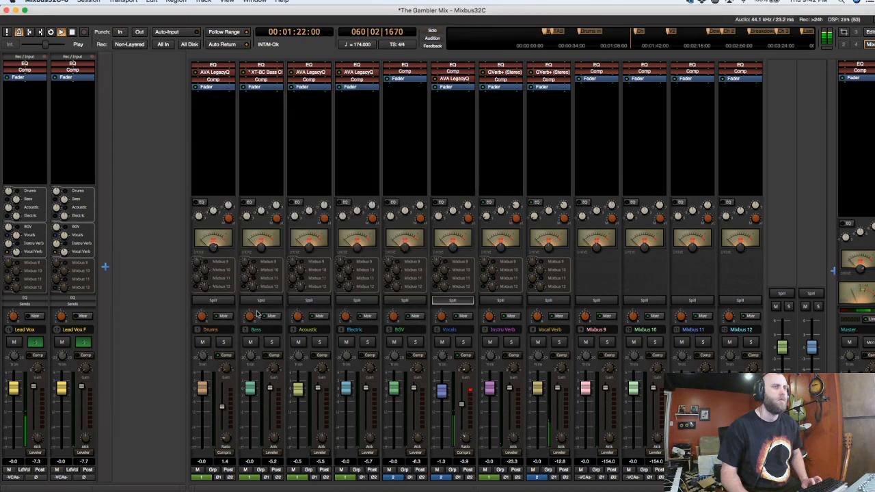
pyautogui.click(83, 345)
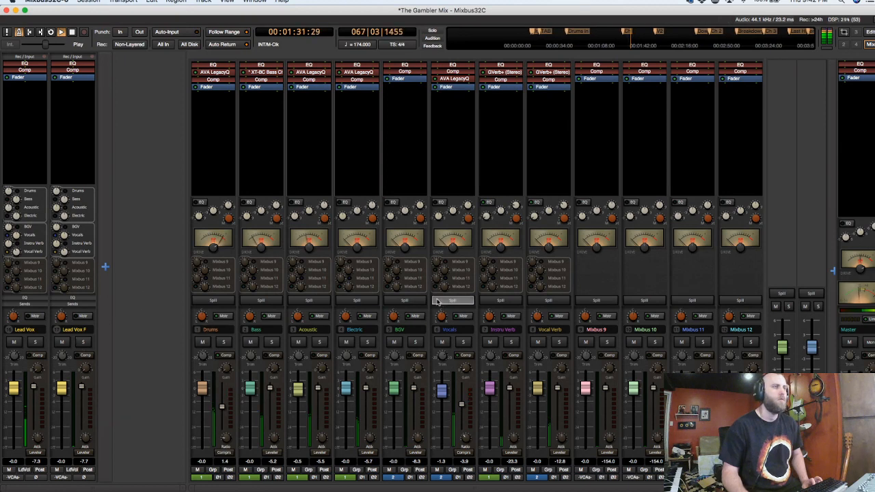
# Adjust the Vocal Verb sends on both lead vocal tracks, setting Lead Vox to about -8.6 and lowering Lead Vox F.
pyautogui.moveTo(16, 252); pyautogui.dragTo(65, 257)
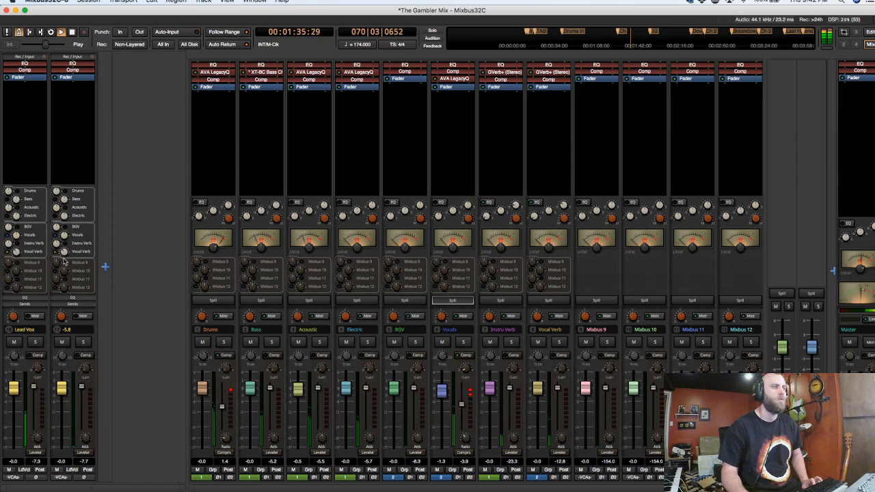
pyautogui.moveTo(63, 260); pyautogui.dragTo(66, 257)
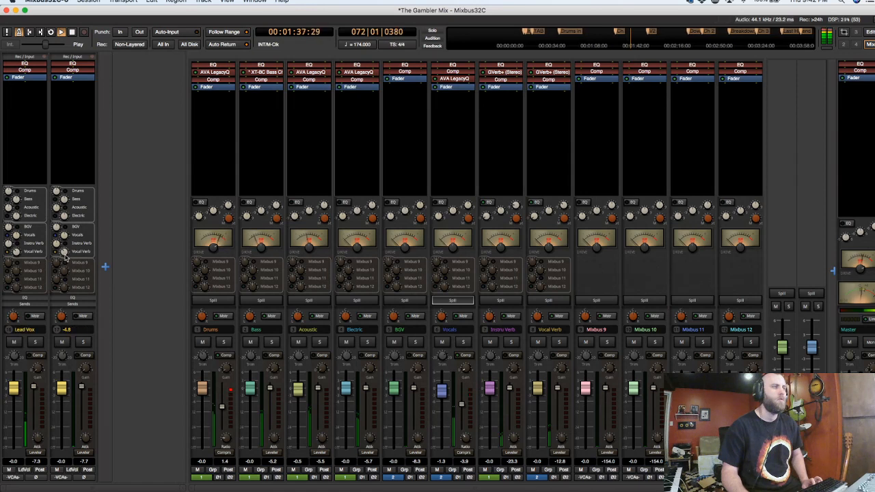
pyautogui.moveTo(16, 253)
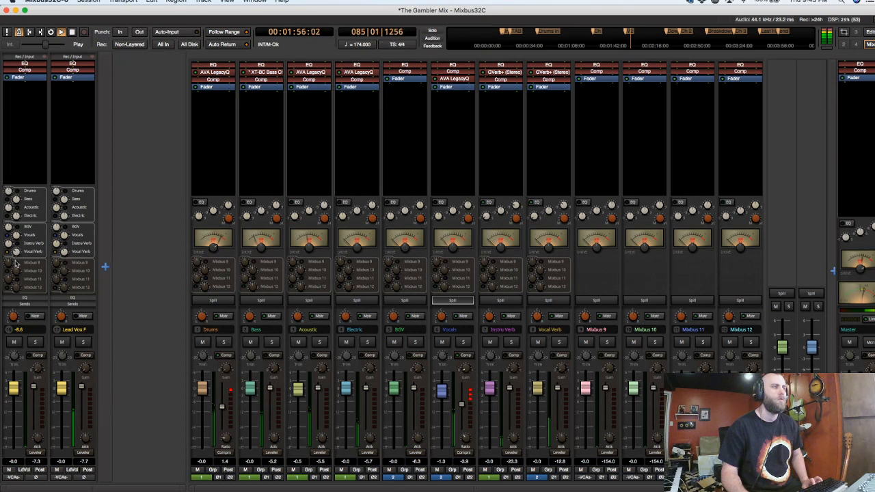
pyautogui.moveTo(65, 252); pyautogui.dragTo(63, 263)
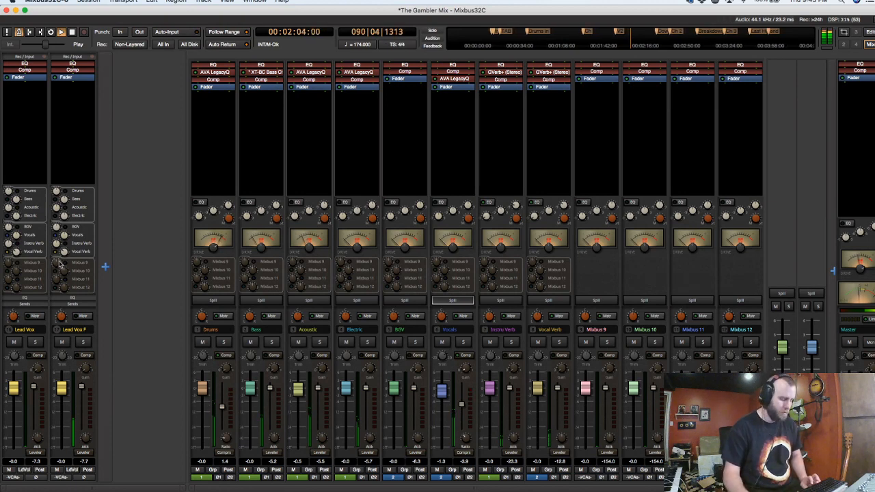
# Switch to the editor, show the whole song, look over the tracks down to the Master, and stop playback.
pyautogui.hotkey('alt', 'e')
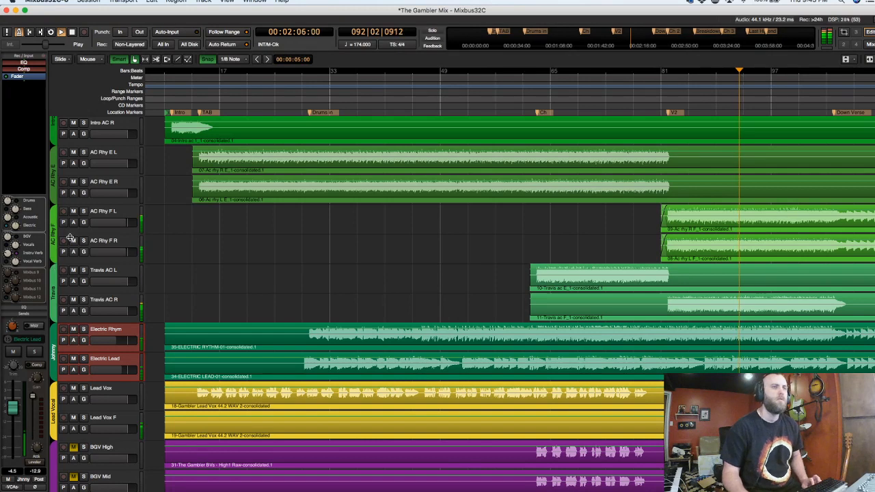
pyautogui.press('-')
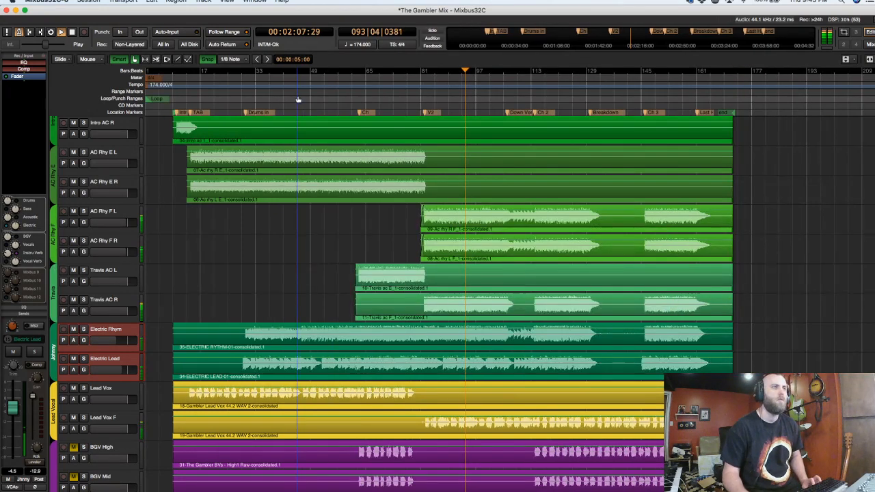
pyautogui.scroll(-6, 131, 222)
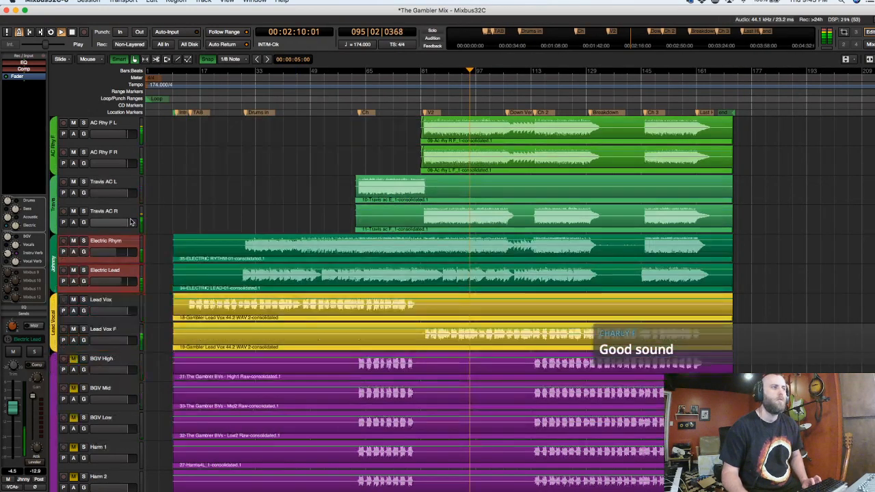
pyautogui.scroll(-8, 131, 222)
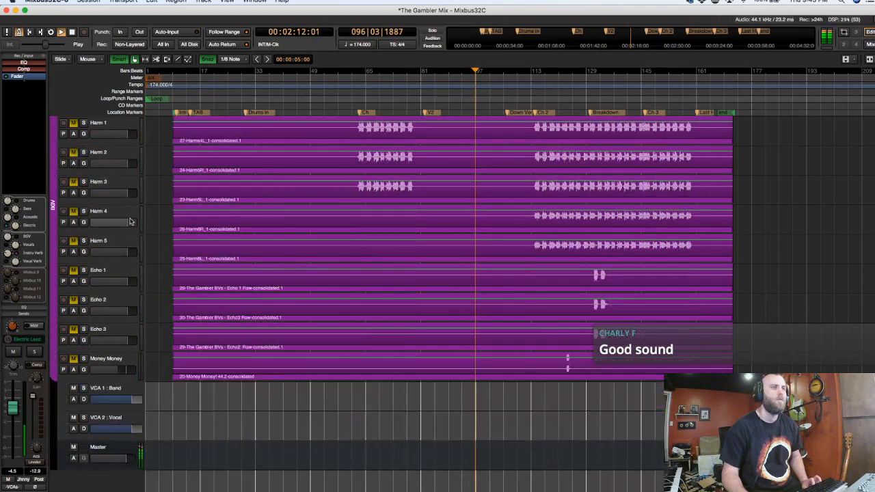
pyautogui.scroll(11, 131, 223)
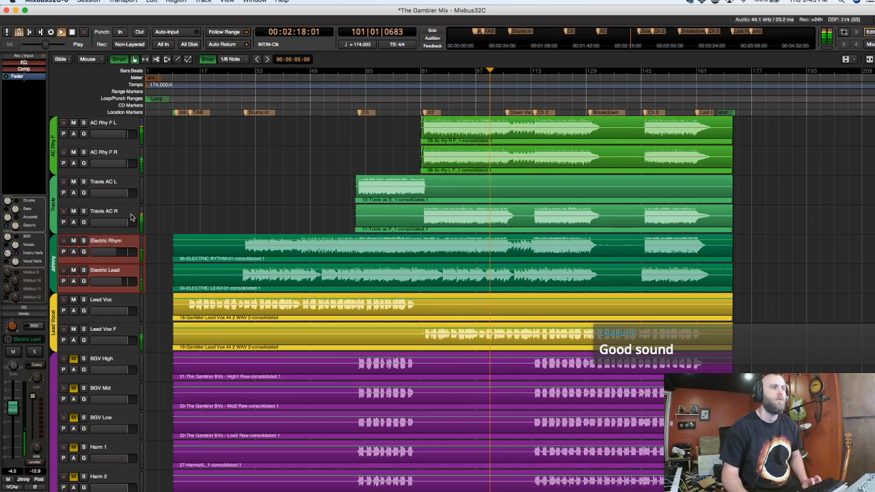
pyautogui.press('space')
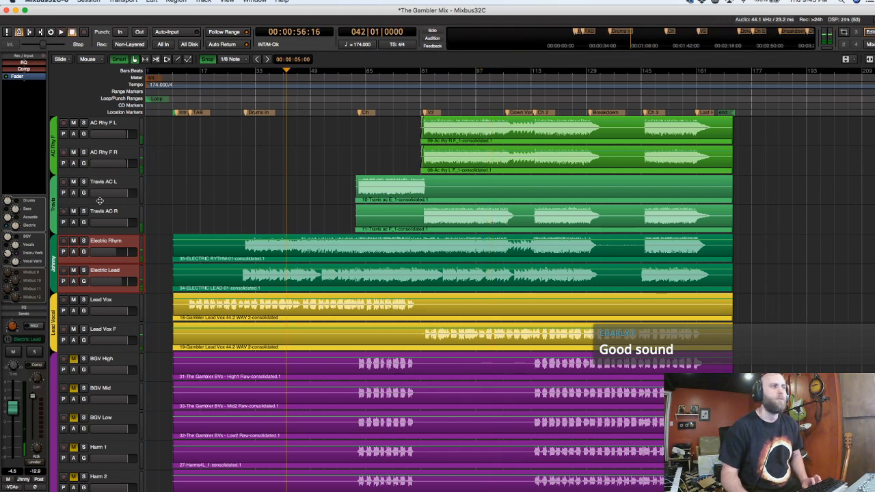
# Adjust the panning of the Travis, AC Rhy E and AC Rhy F acoustic guitar pairs.
pyautogui.click(106, 214)
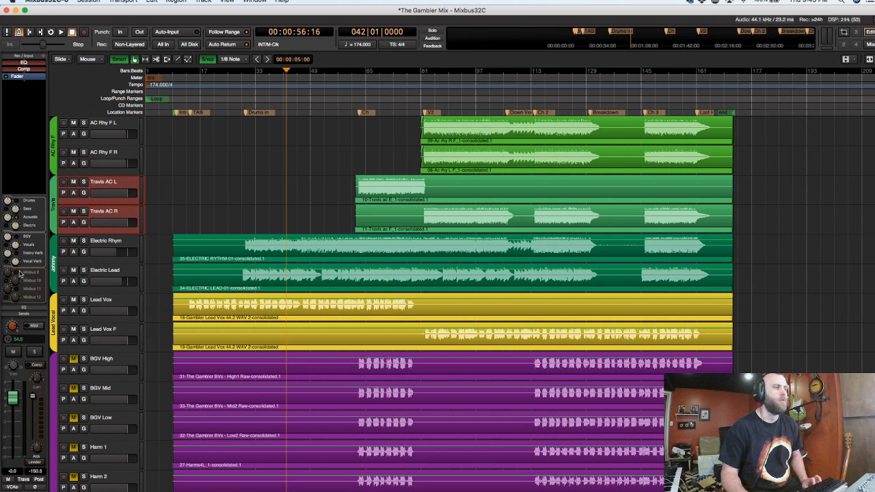
pyautogui.moveTo(14, 297); pyautogui.dragTo(14, 296)
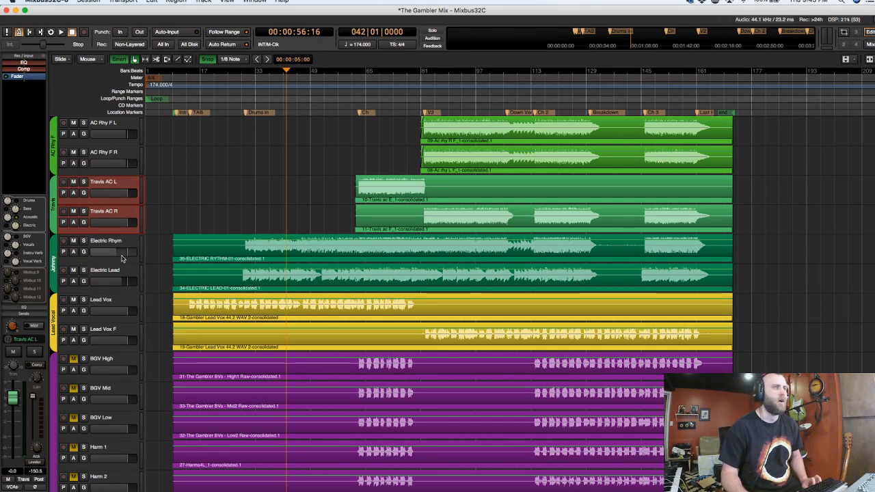
pyautogui.scroll(5, 121, 257)
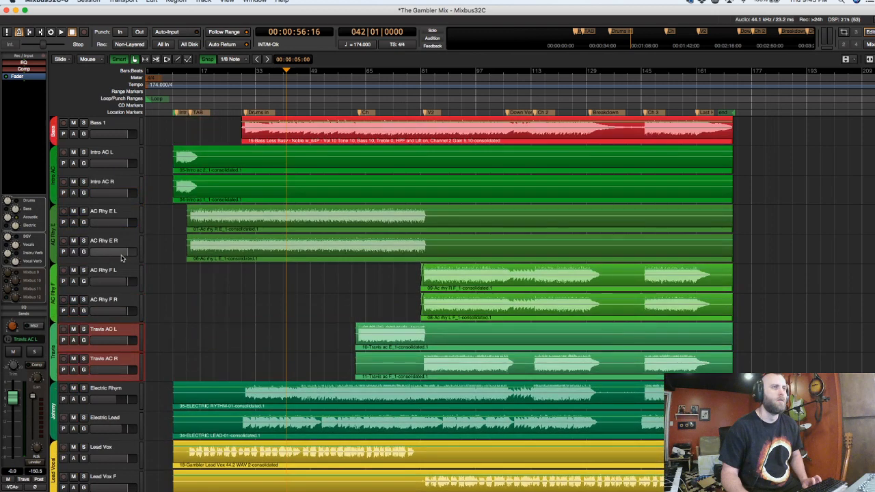
pyautogui.click(100, 216)
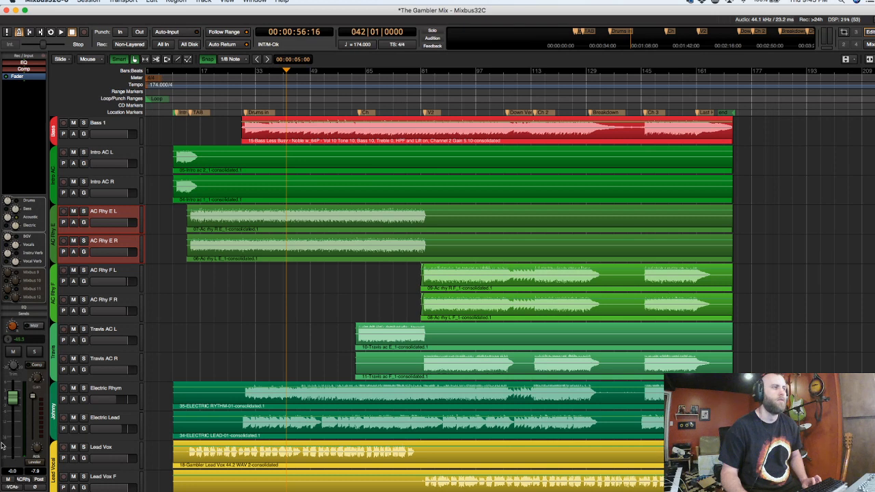
pyautogui.click(103, 274)
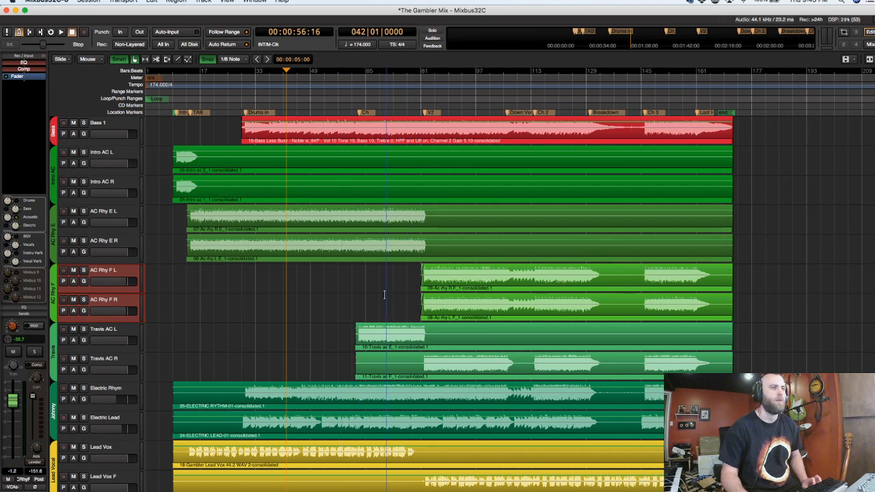
# Solo the AC Rhy E, AC Rhy F and Travis pairs and audition them from the Ch marker.
pyautogui.click(360, 112)
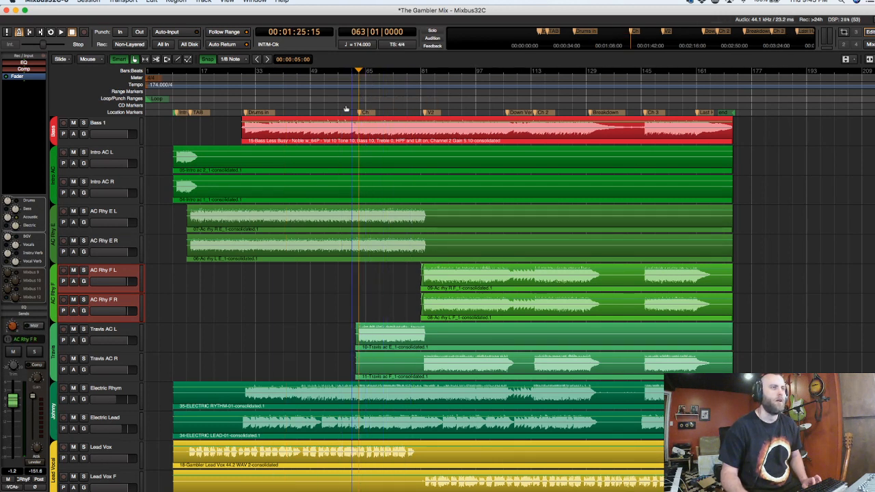
pyautogui.click(84, 211)
pyautogui.click(84, 300)
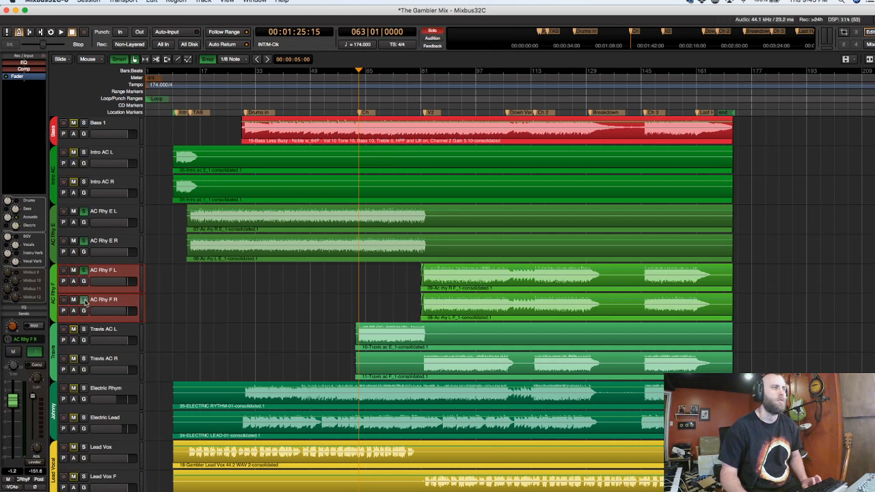
pyautogui.press('space')
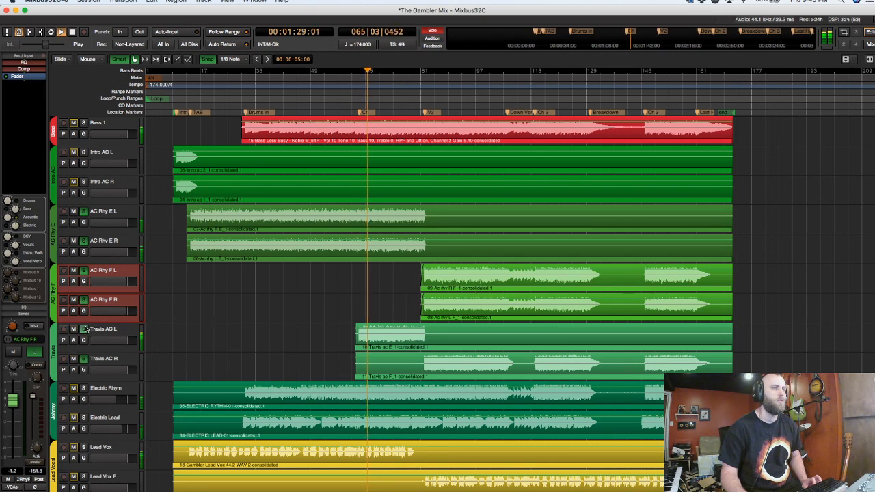
pyautogui.click(83, 330)
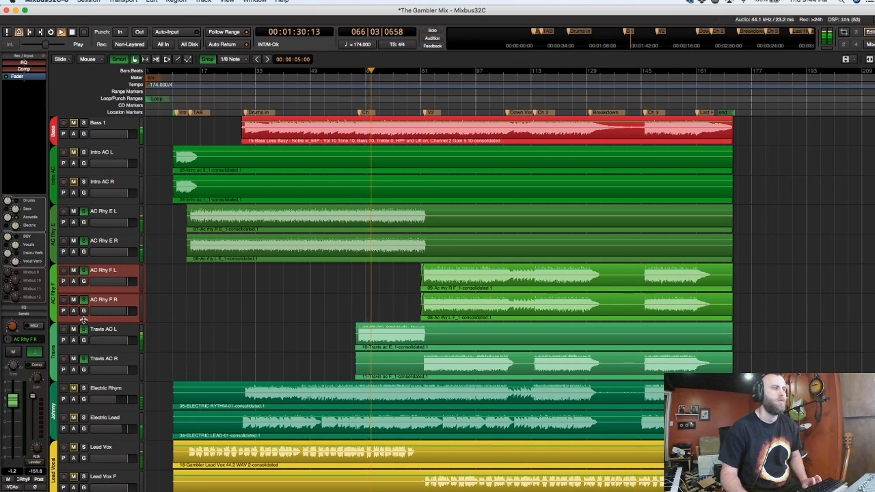
pyautogui.press('space')
# Save the session and clear the solos on the AC Rhy F and AC Rhy E pairs.
pyautogui.click(114, 277)
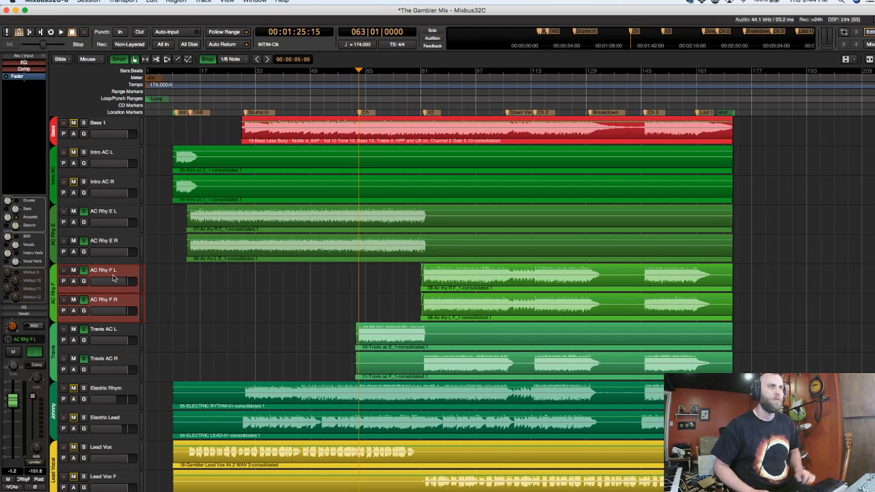
pyautogui.press('super+s')
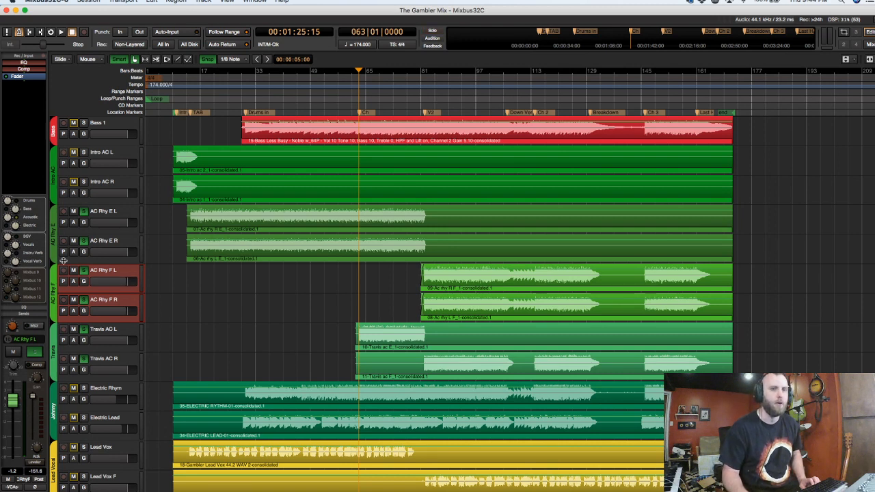
pyautogui.click(83, 271)
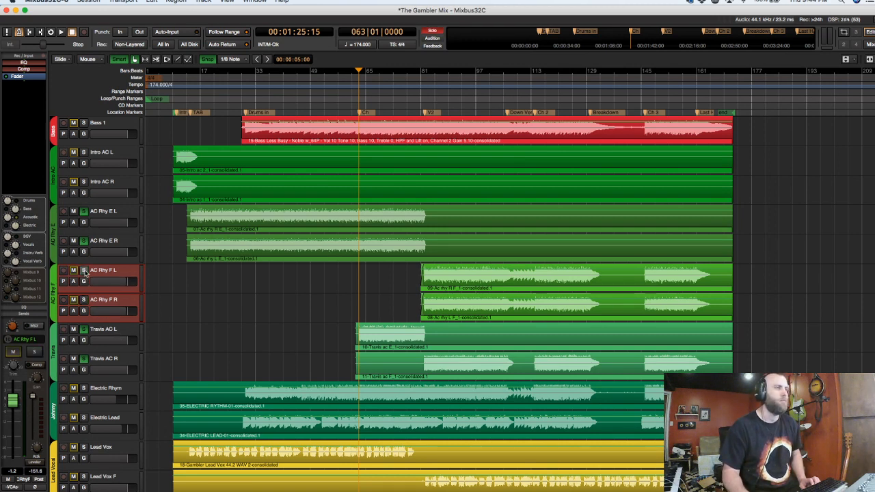
pyautogui.click(84, 241)
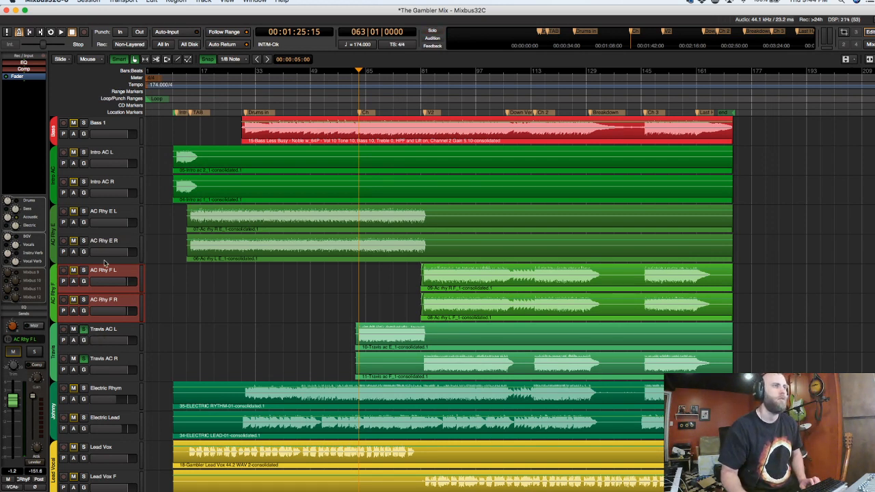
# Audition the Intro AC guitar pair from the Intro marker and adjust its panning.
pyautogui.click(103, 152)
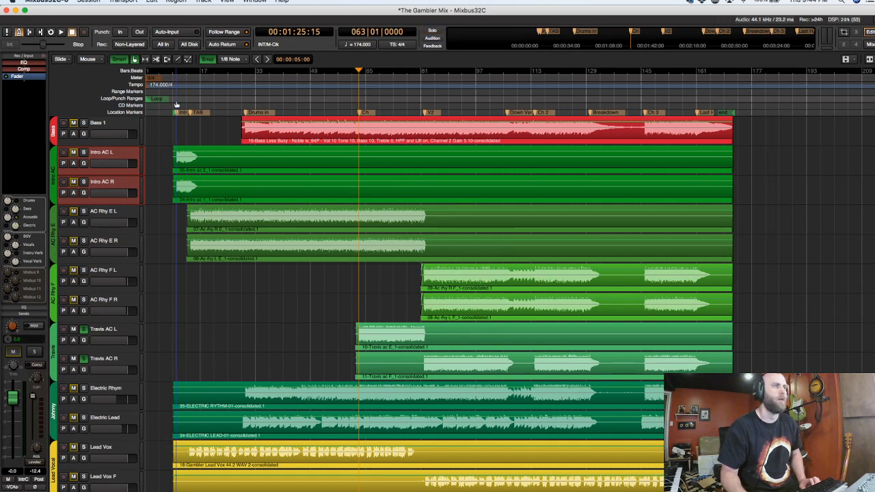
pyautogui.click(176, 99)
pyautogui.press('space')
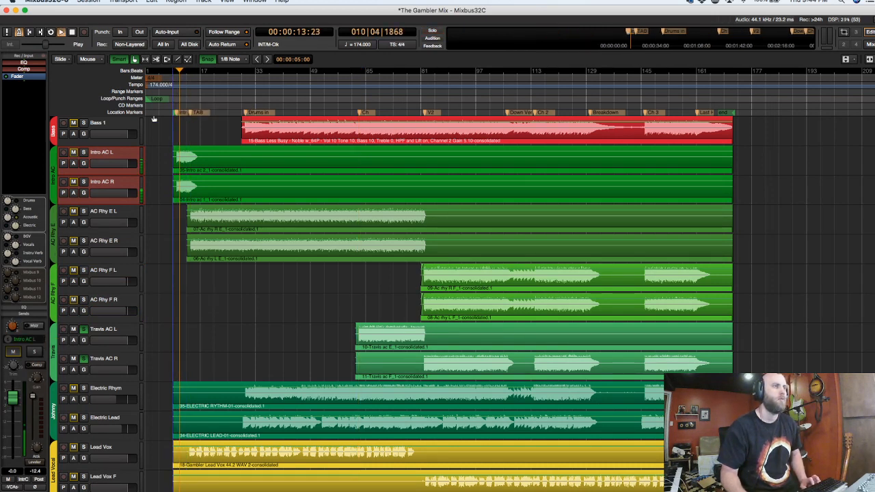
pyautogui.press('space')
pyautogui.press('space')
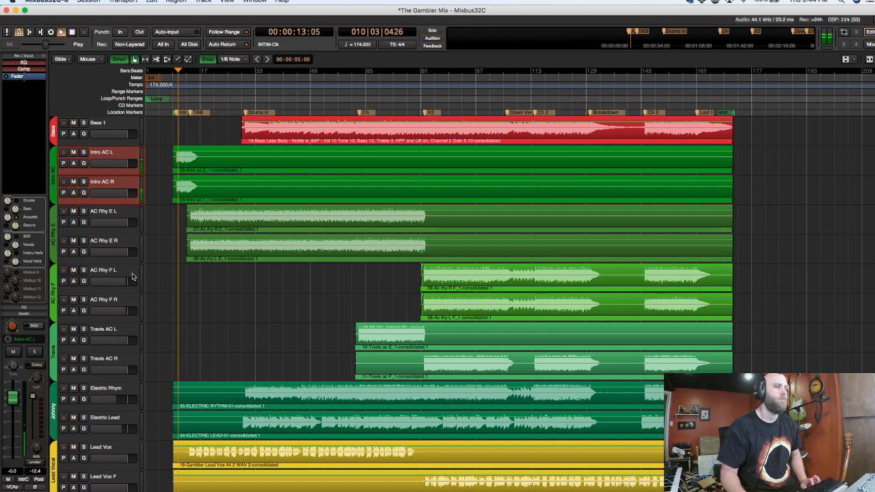
pyautogui.press('space')
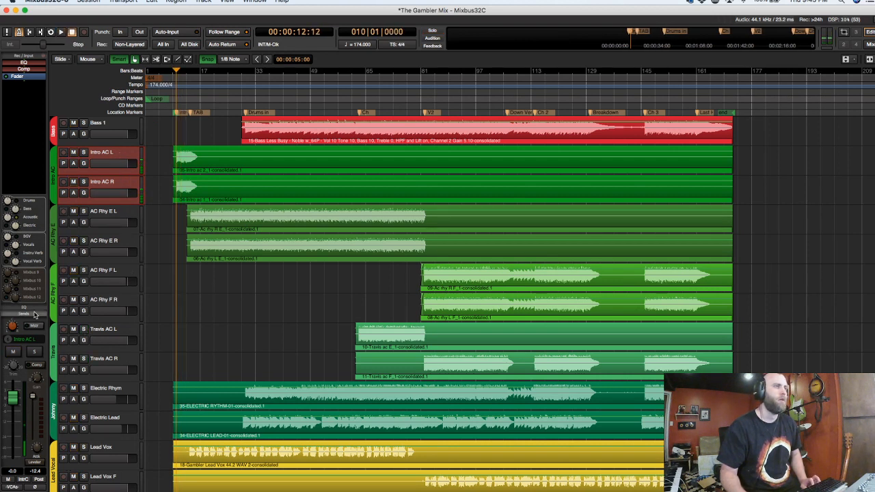
pyautogui.moveTo(12, 326)
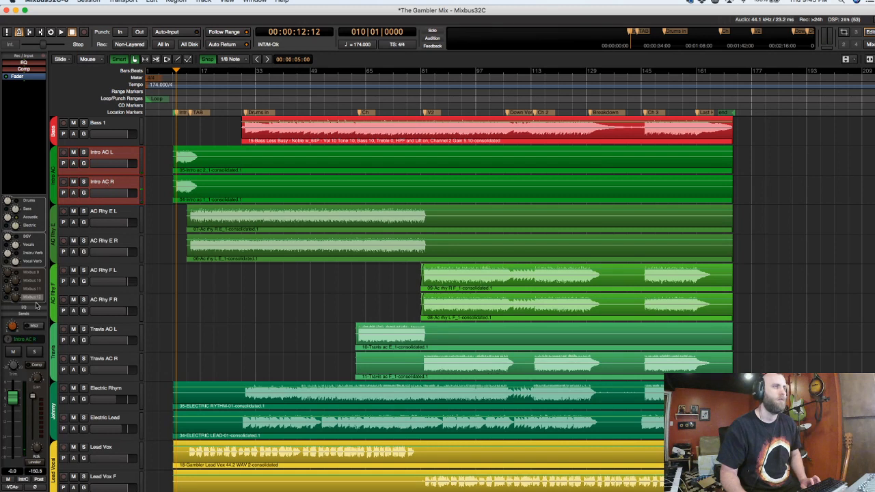
# Play the song from the intro, disable the Johnny group, and toggle the Electric Lead mute to compare the mix.
pyautogui.press('space')
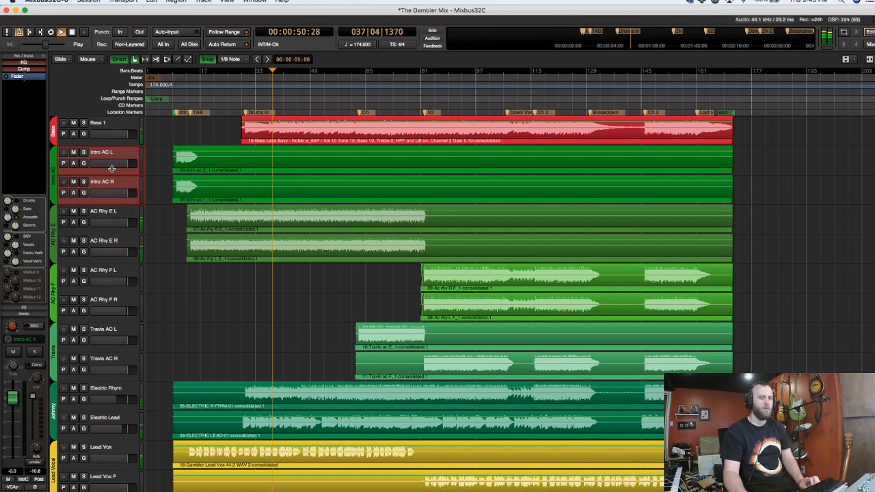
pyautogui.scroll(-4, 134, 262)
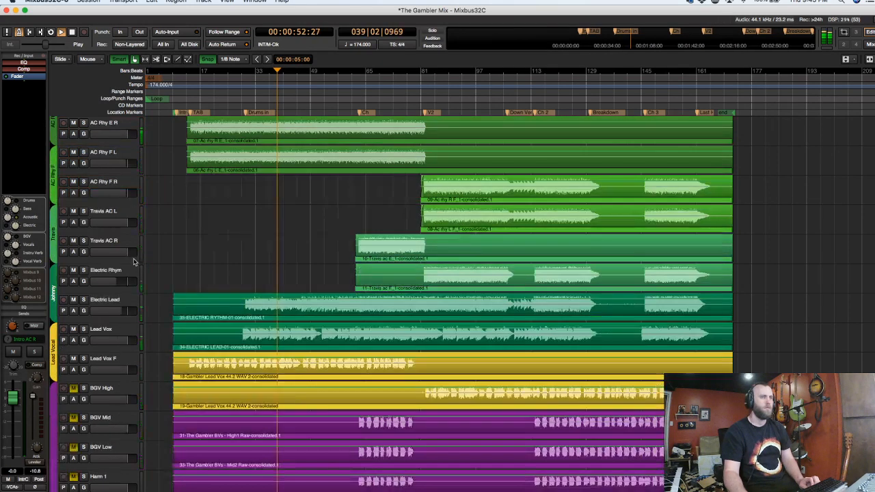
pyautogui.scroll(-3, 134, 261)
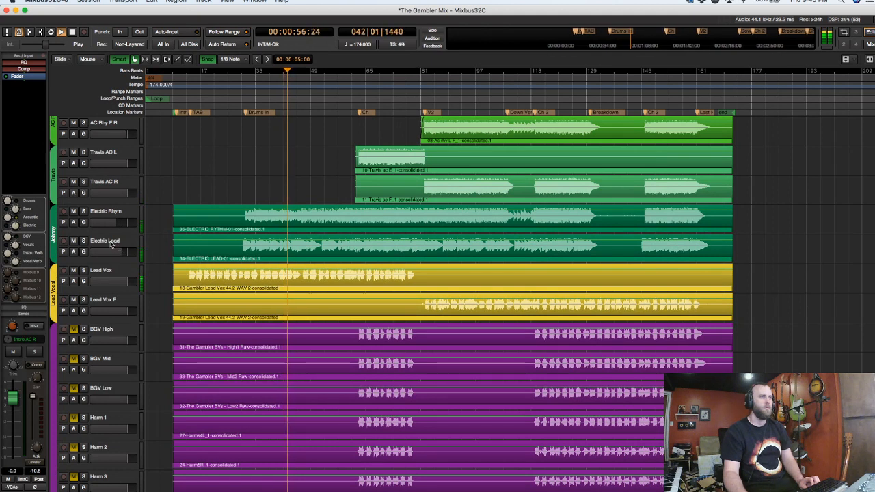
pyautogui.click(112, 244)
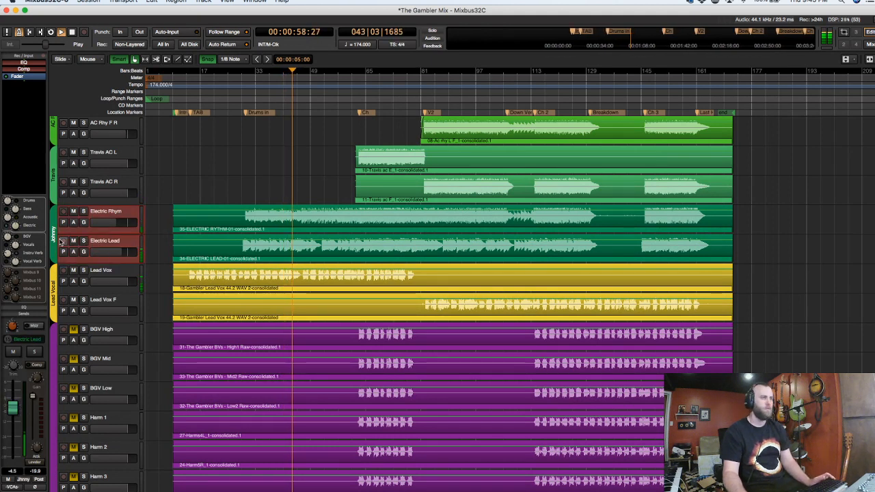
pyautogui.click(74, 242)
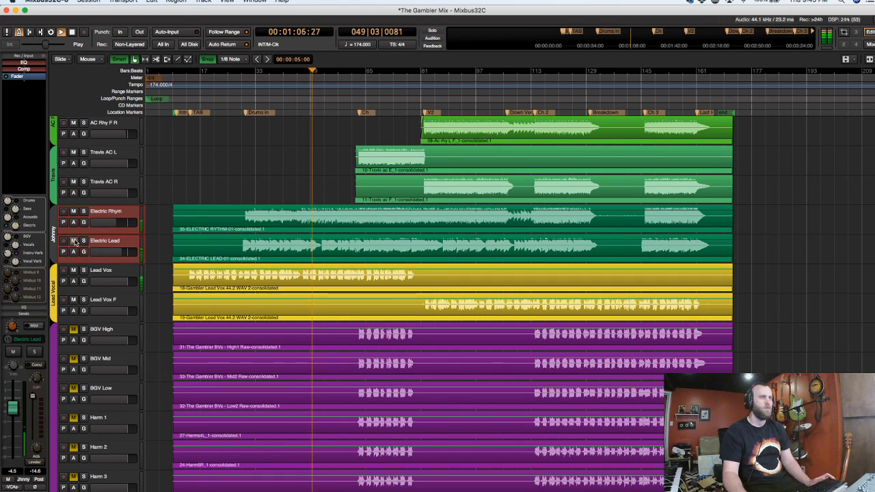
pyautogui.click(73, 241)
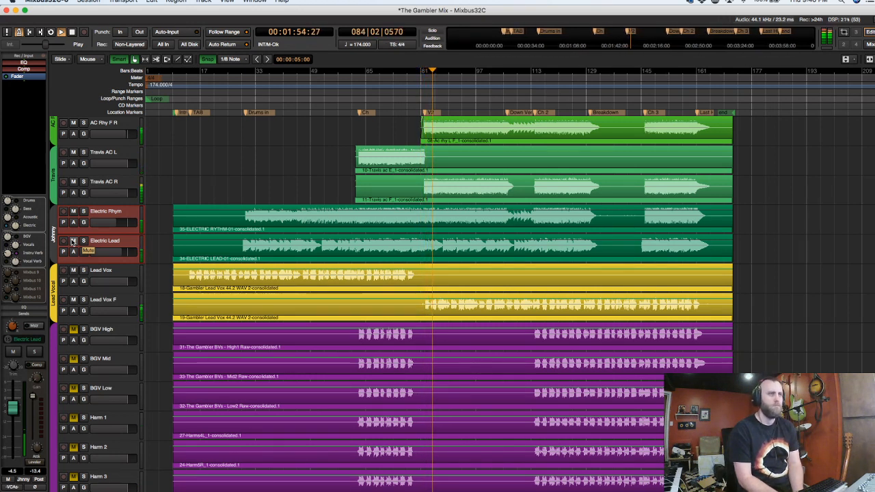
pyautogui.press('space')
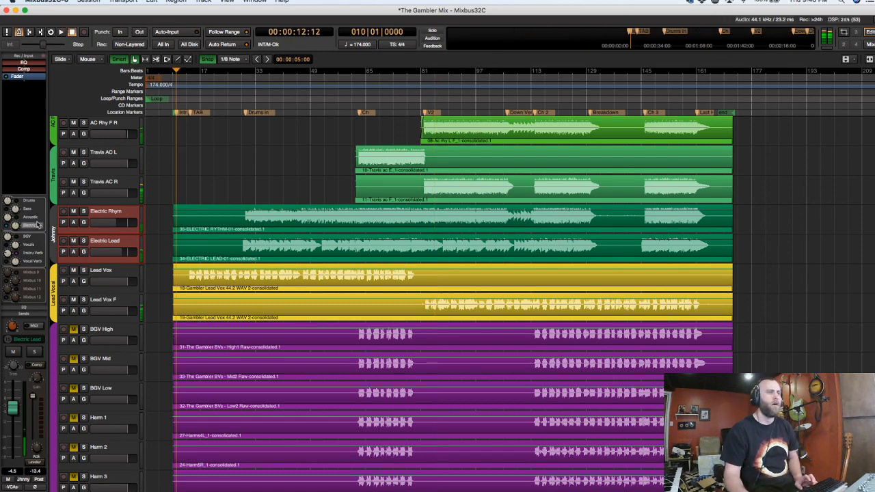
# Play from the Ch marker, select the Lead Vocal tracks, and return to the mixer.
pyautogui.click(358, 95)
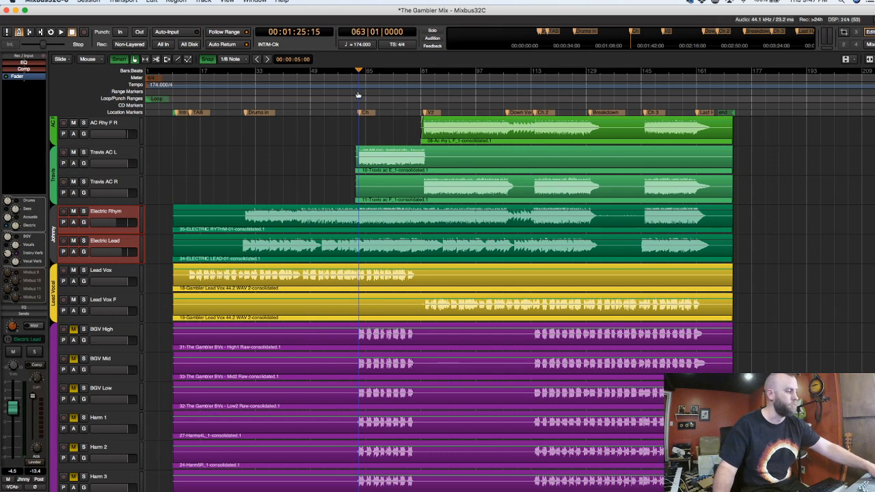
pyautogui.press('space')
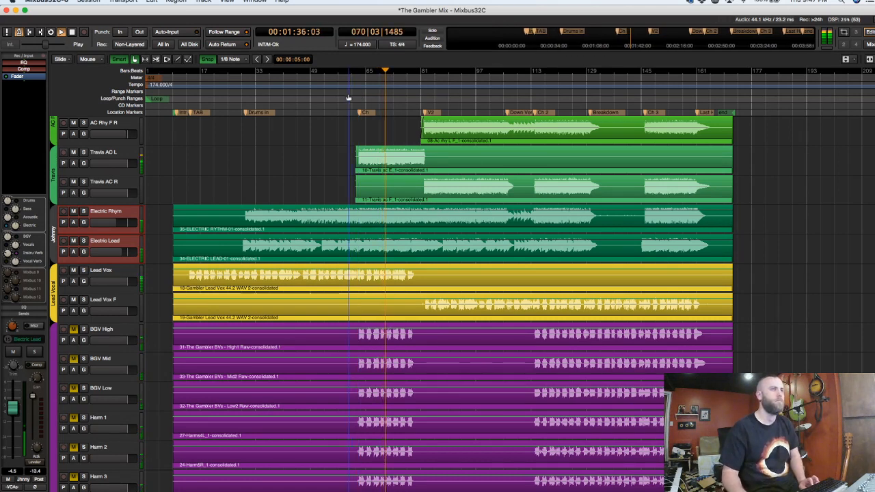
pyautogui.click(134, 273)
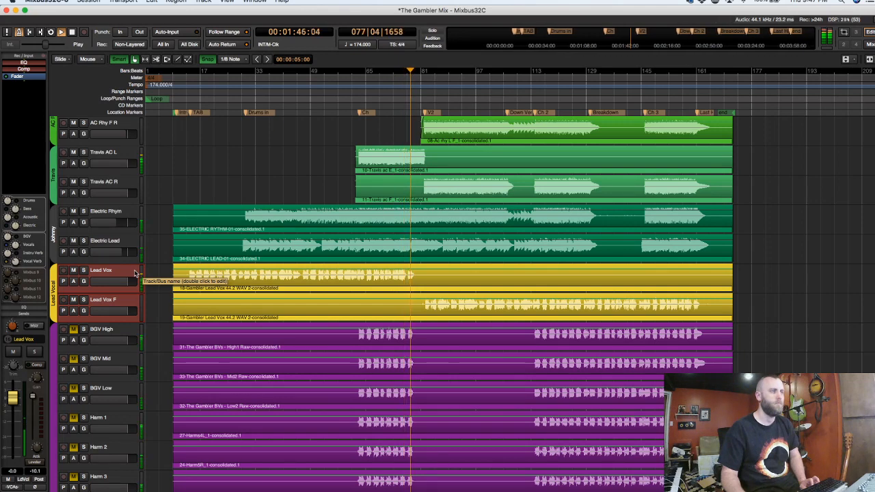
pyautogui.hotkey('alt', 'm')
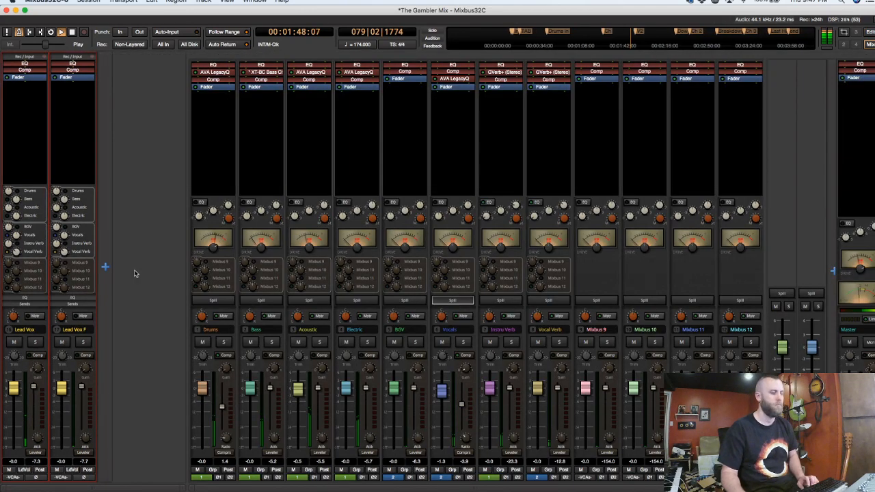
# Select the Electric Lead track and lower the green instrument VCA fader until the Drums and Bass buses sit at -2.7 dB.
pyautogui.hotkey('alt', 'm')
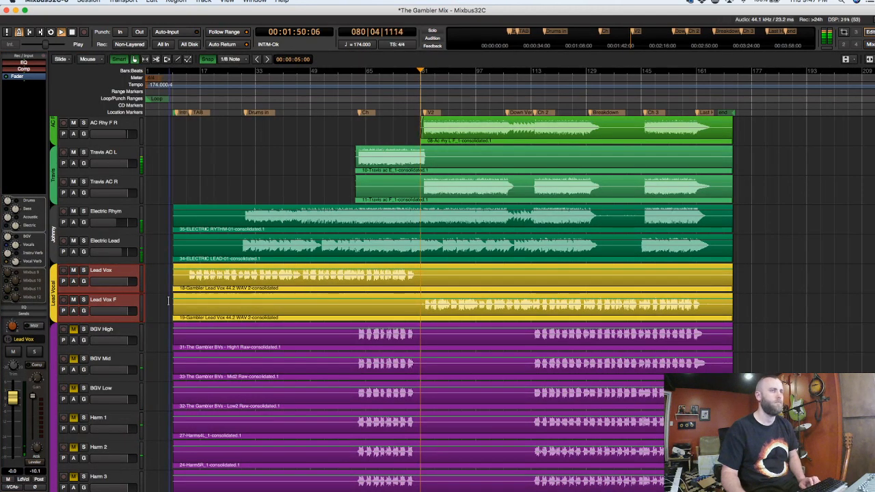
pyautogui.click(129, 246)
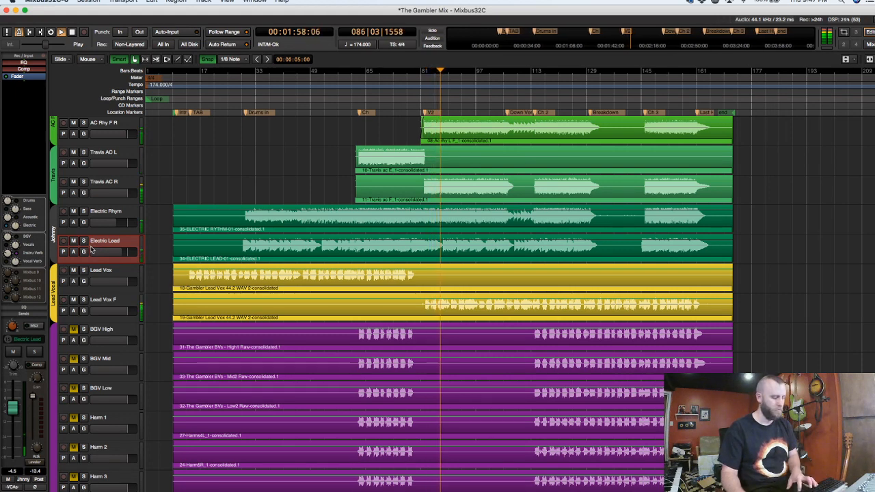
pyautogui.hotkey('alt', 'm')
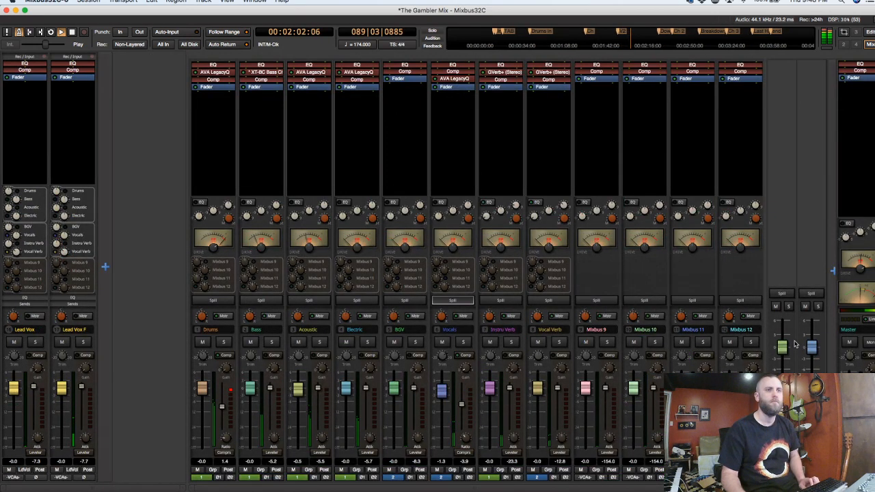
pyautogui.moveTo(782, 351); pyautogui.dragTo(786, 365)
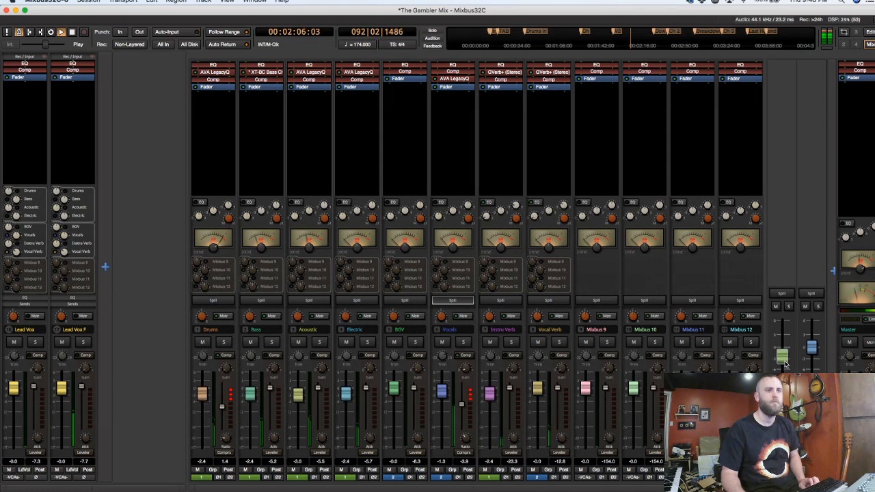
pyautogui.moveTo(784, 364); pyautogui.dragTo(785, 366)
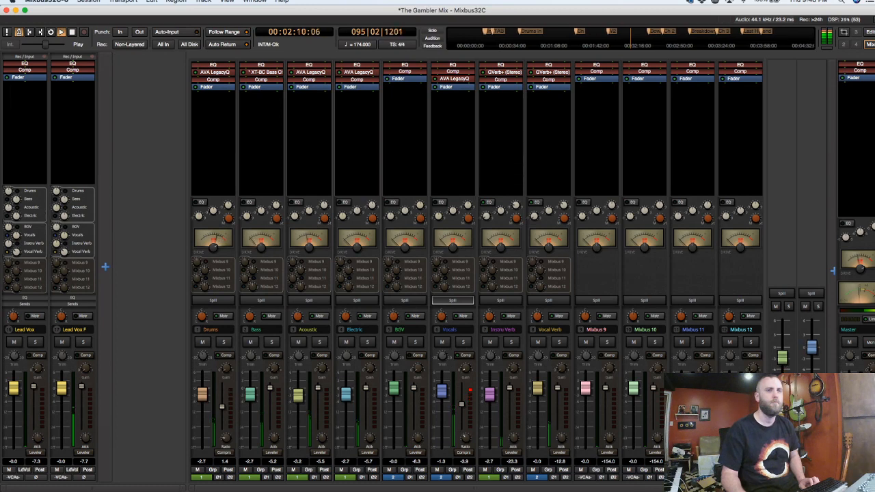
# Adjust the tape drive on the Drums bus to about -5.4 and on the Bass bus during playback.
pyautogui.moveTo(860, 268)
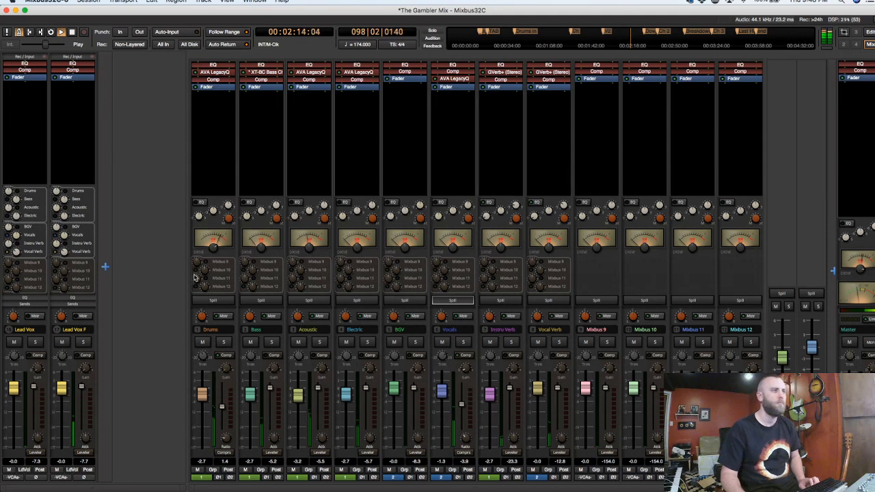
pyautogui.moveTo(211, 258)
pyautogui.moveTo(211, 258); pyautogui.dragTo(212, 268)
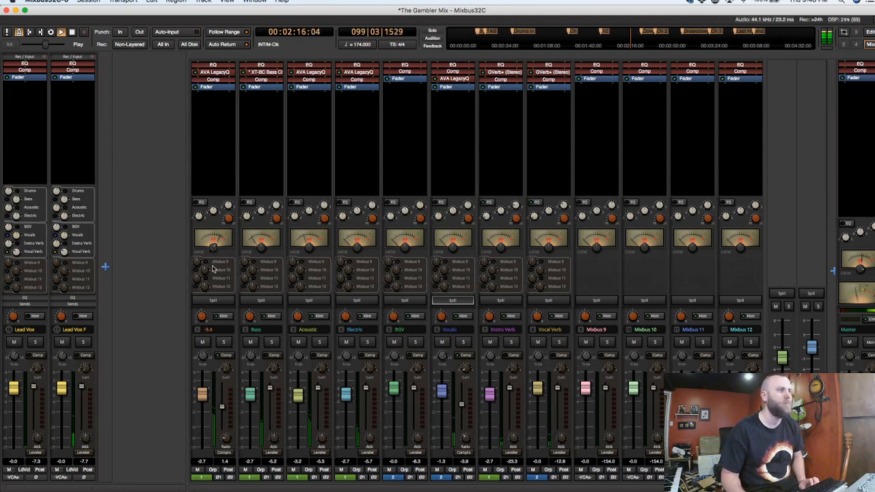
pyautogui.moveTo(270, 216); pyautogui.dragTo(271, 213)
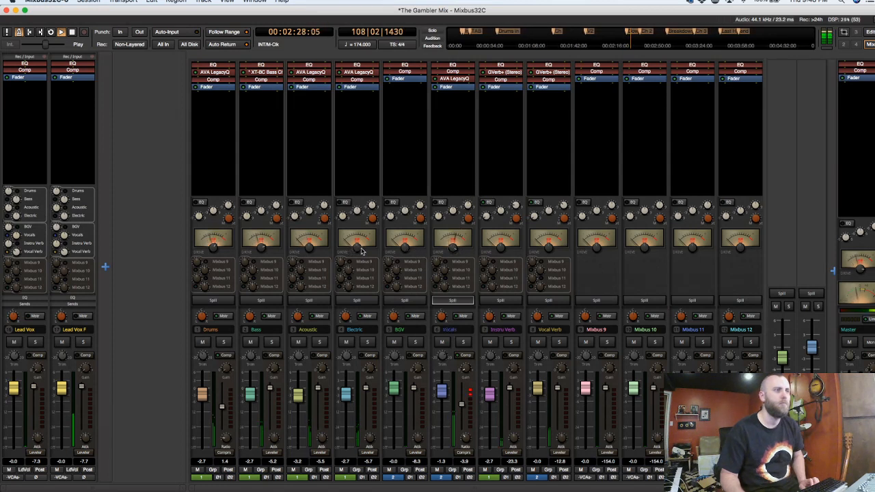
# Adjust the tape drive and compressor threshold on the Electric bus and set its fader to -2.3 dB.
pyautogui.moveTo(355, 234); pyautogui.dragTo(373, 170)
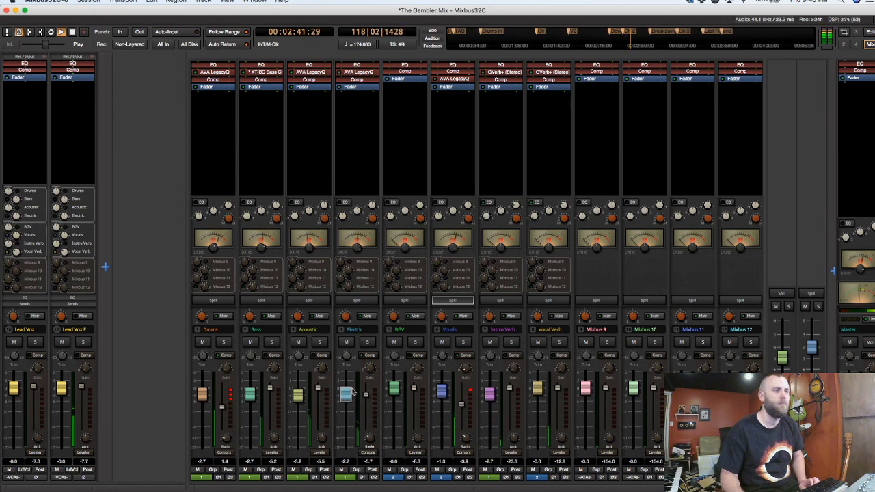
pyautogui.scroll(2, 349, 393)
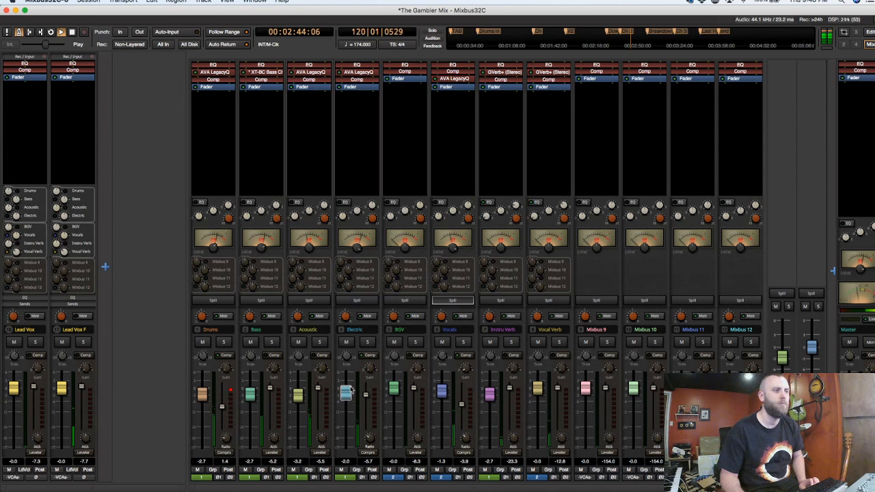
pyautogui.moveTo(350, 389); pyautogui.dragTo(352, 390)
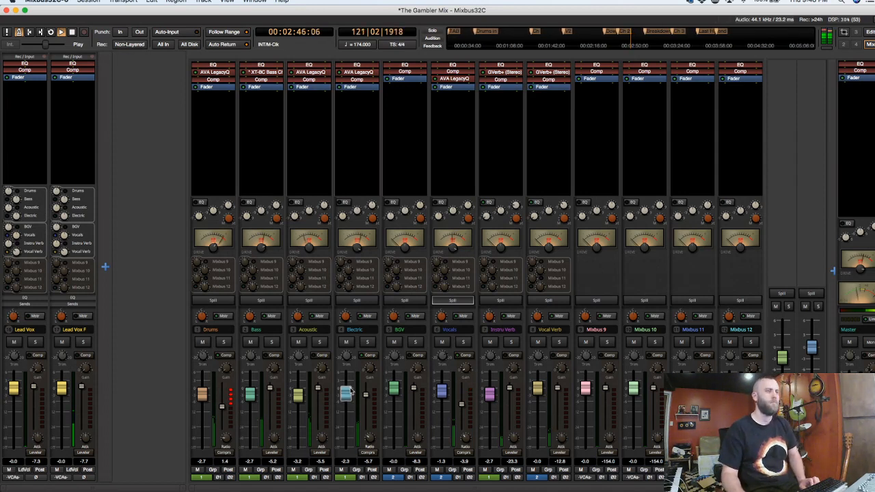
# Solo the Acoustic bus, show only its feeding tracks, and adjust the panning of Travis AC R to 46.8.
pyautogui.click(319, 342)
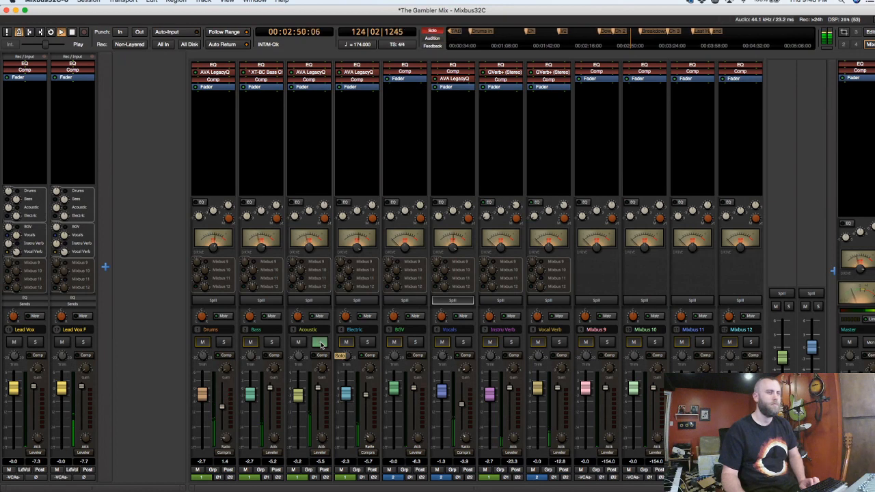
pyautogui.click(309, 301)
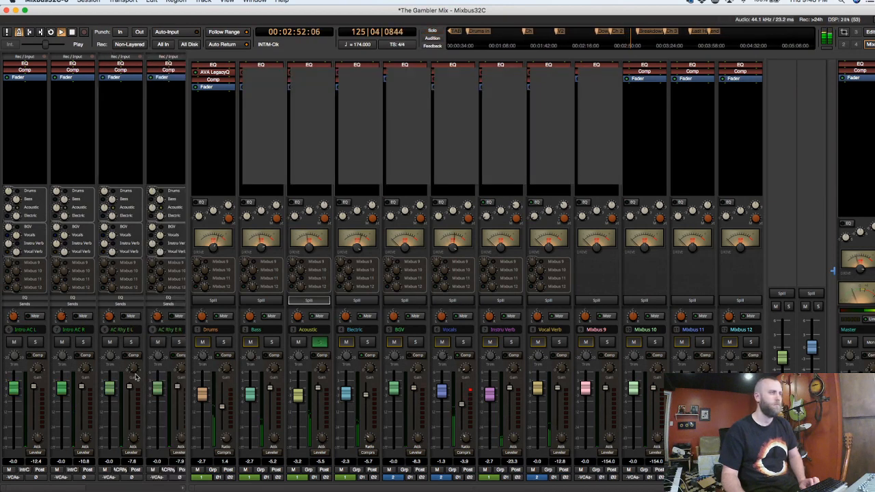
pyautogui.moveTo(82, 488); pyautogui.dragTo(188, 488)
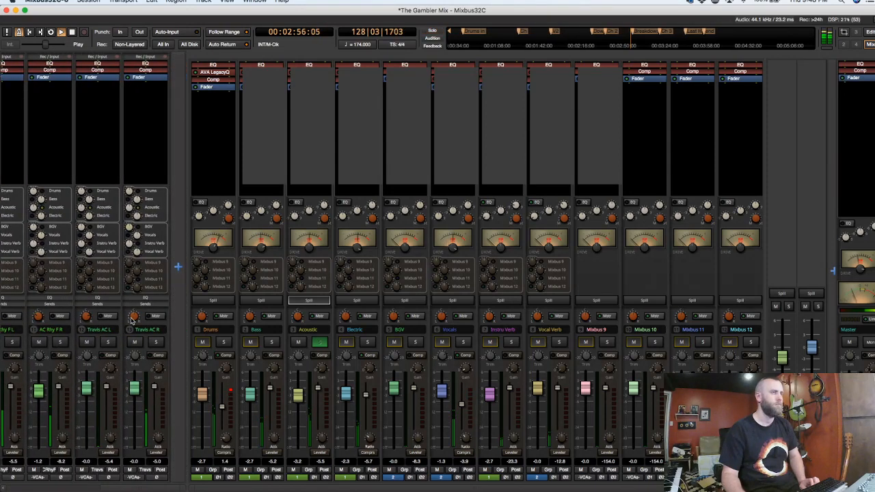
pyautogui.moveTo(134, 317)
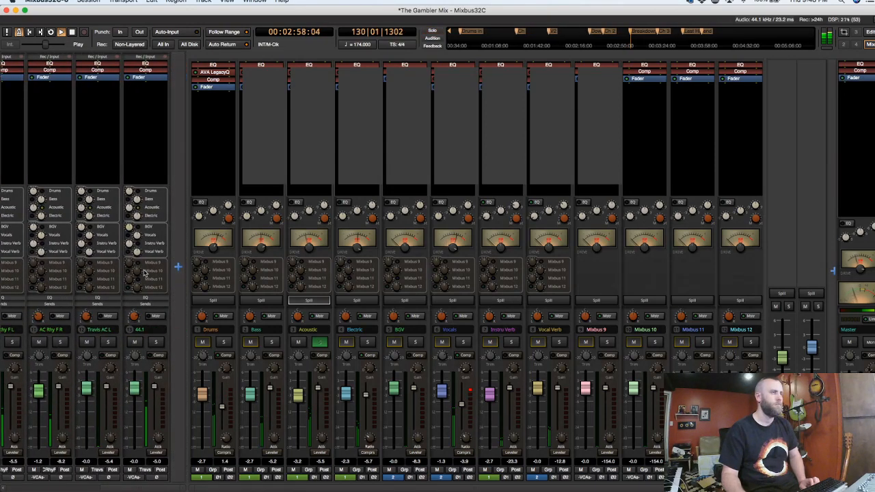
pyautogui.moveTo(145, 266); pyautogui.dragTo(145, 270)
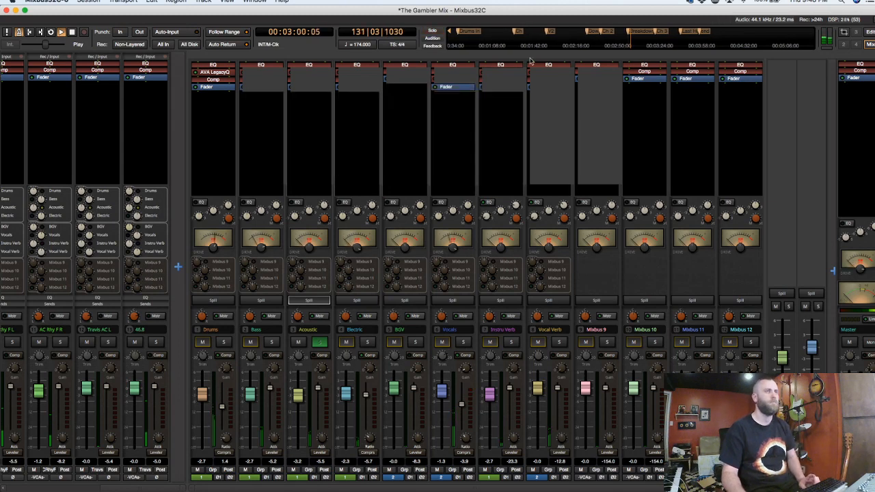
# Restart playback near the Ch 2 marker and raise the grouped Travis AC faders to about 1.6 dB.
pyautogui.press('space')
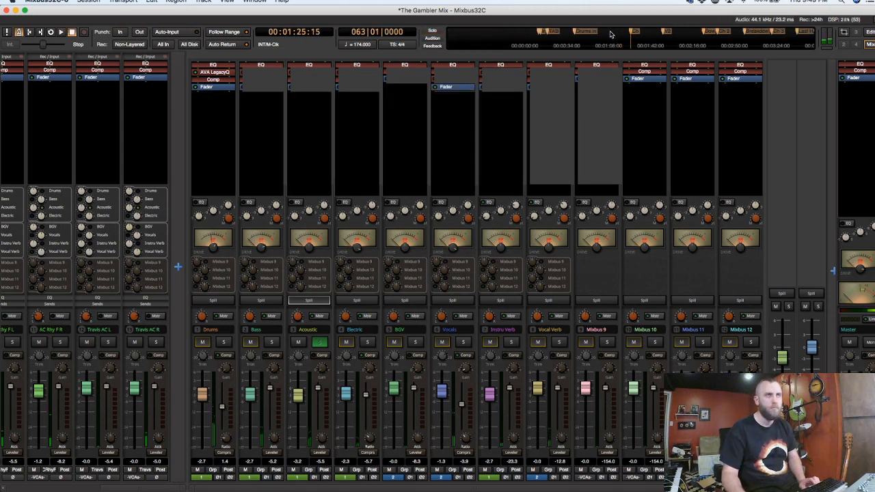
pyautogui.click(720, 33)
pyautogui.press('space')
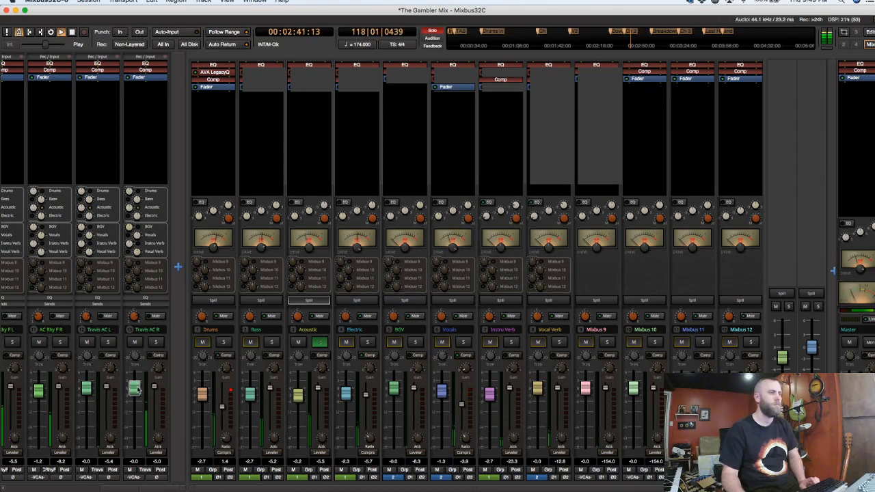
pyautogui.moveTo(138, 390); pyautogui.dragTo(140, 380)
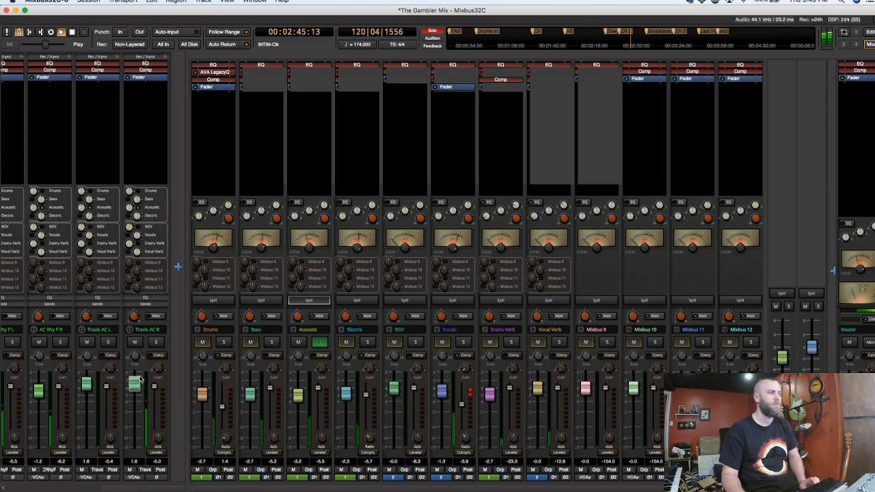
# Adjust the channel filters on the Travis AC pair, solo both tracks to audition them, and stop playback.
pyautogui.click(146, 287)
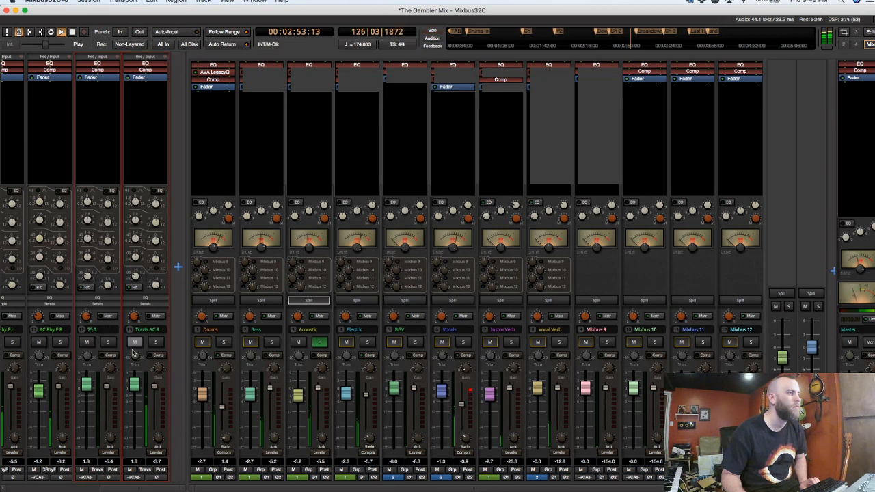
pyautogui.click(156, 342)
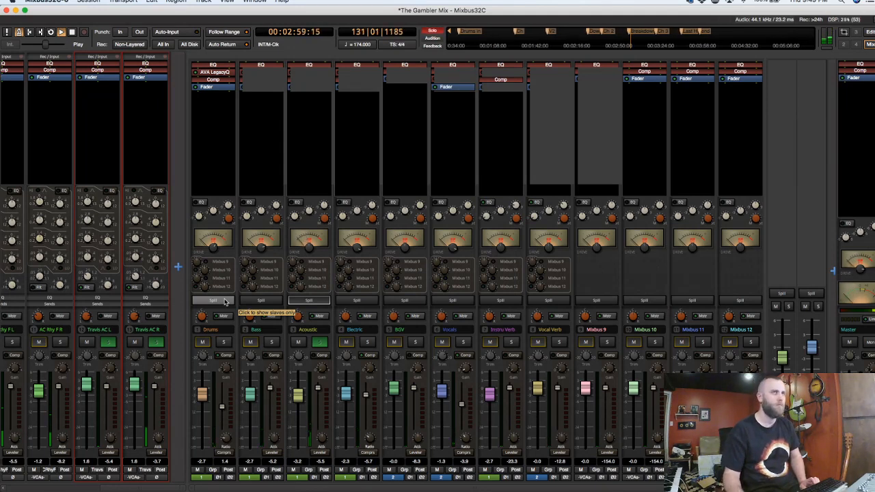
pyautogui.press('q')
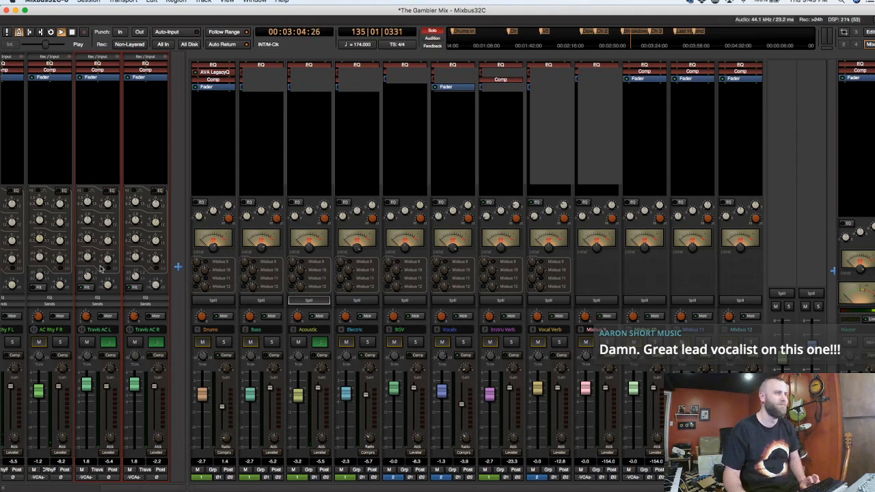
pyautogui.press('space')
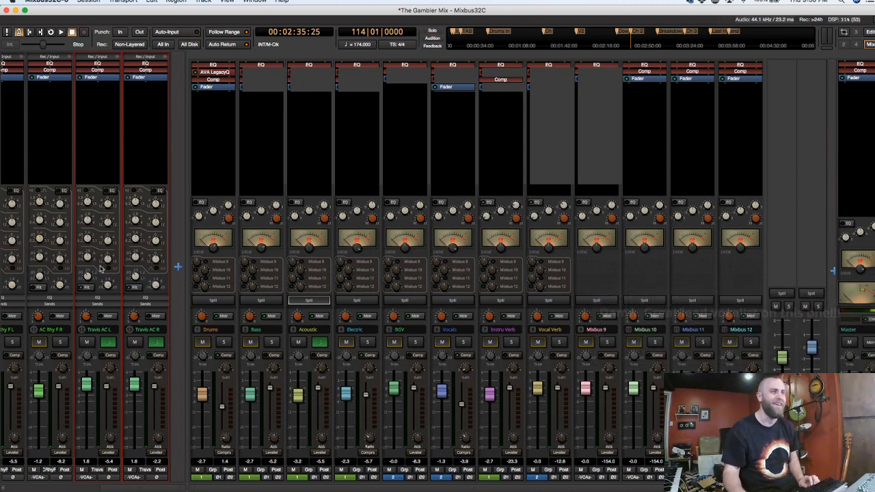
# Move the playhead to bar 15 near the TAB marker and clear the solo on the Travis AC pair, checking playback briefly.
pyautogui.hotkey('alt', 'm')
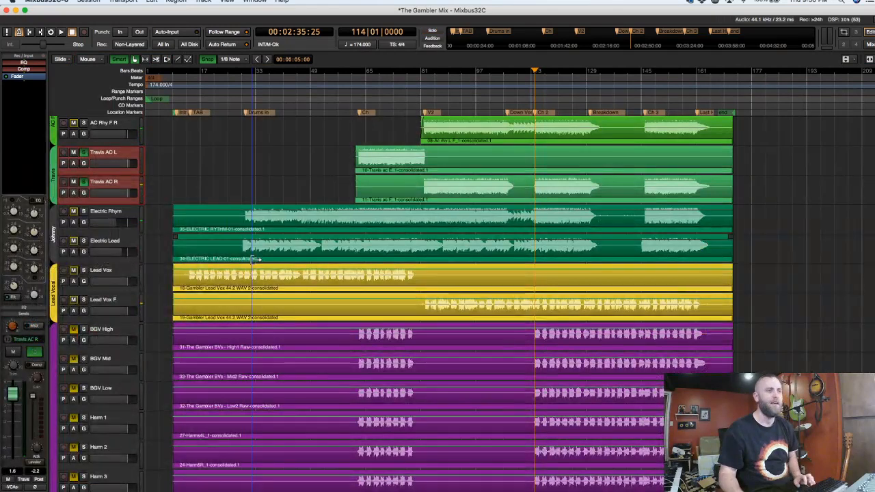
pyautogui.click(192, 100)
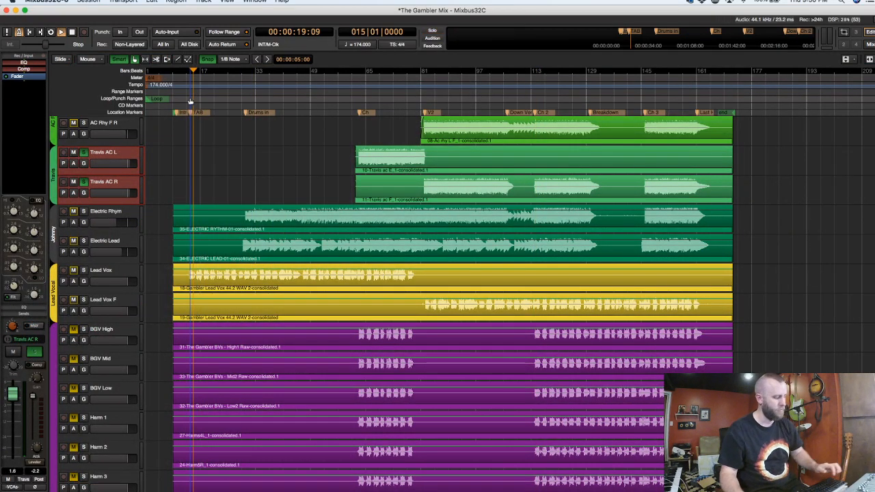
pyautogui.press('space')
pyautogui.press('space')
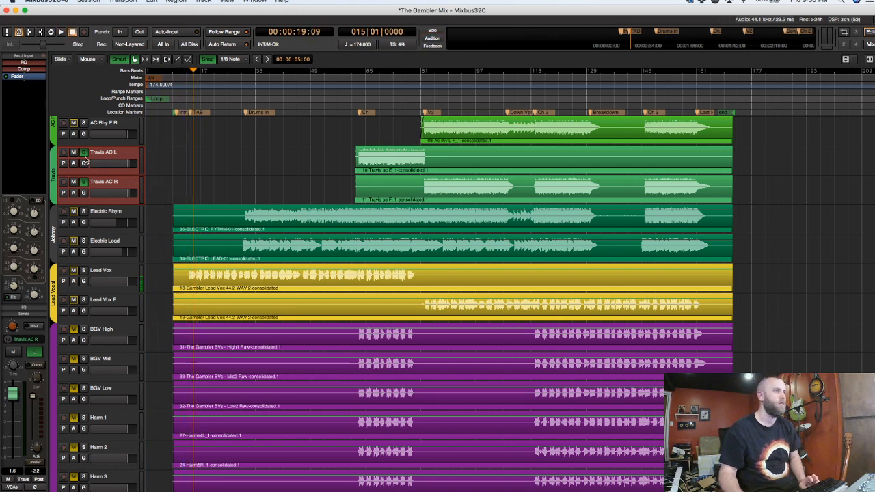
pyautogui.click(84, 154)
pyautogui.press('space')
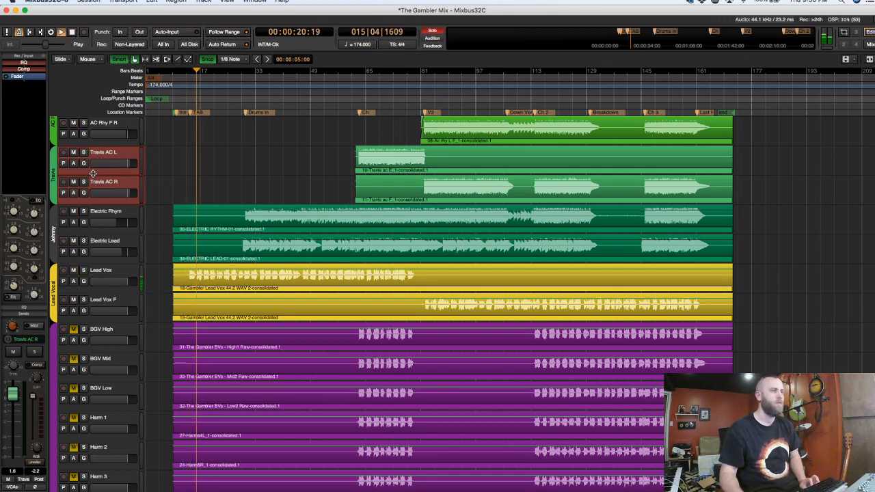
pyautogui.press('space')
# Check the tracks for a remaining solo and clear the solo on the Acoustic bus.
pyautogui.scroll(10, 122, 231)
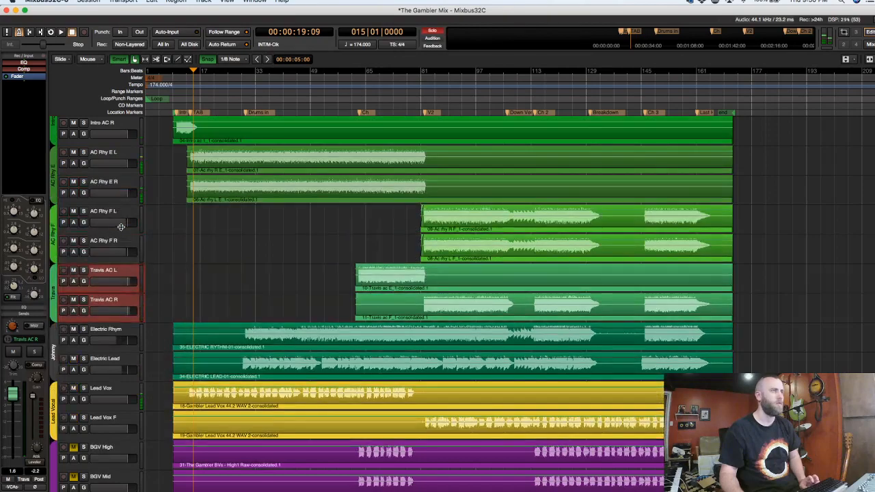
pyautogui.scroll(-10, 121, 231)
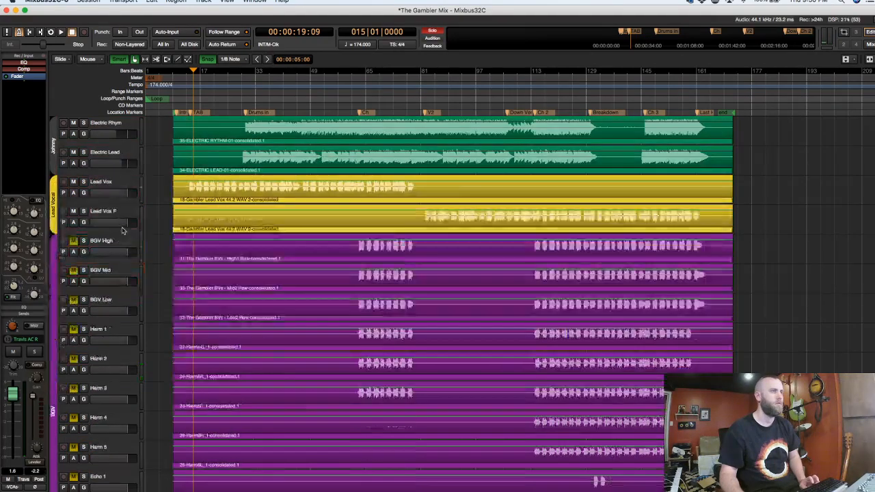
pyautogui.scroll(4, 121, 231)
pyautogui.hotkey('alt', 'm')
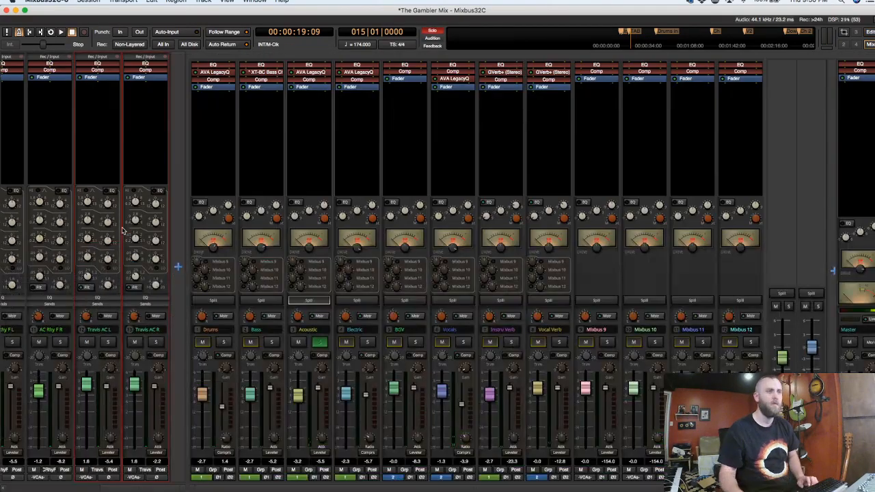
pyautogui.click(320, 341)
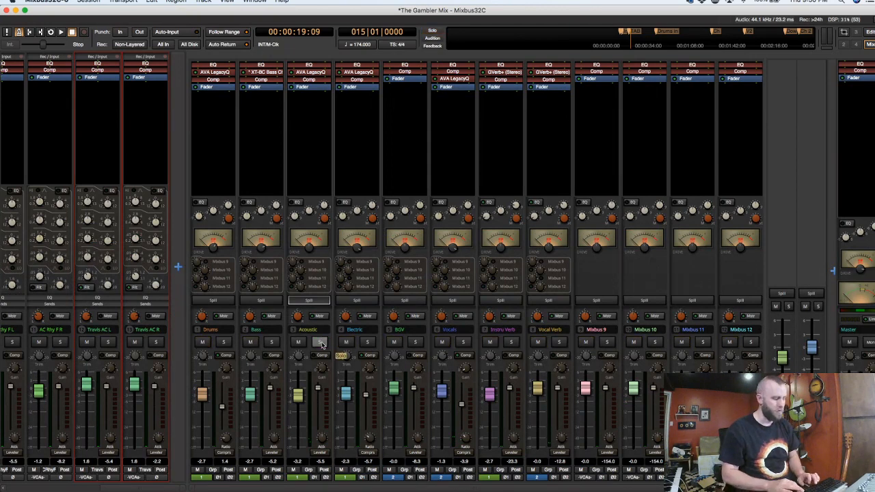
# Play the full mix from bar 15 in the editor and select the Lead Vocal tracks.
pyautogui.hotkey('alt', 'm')
pyautogui.press('space')
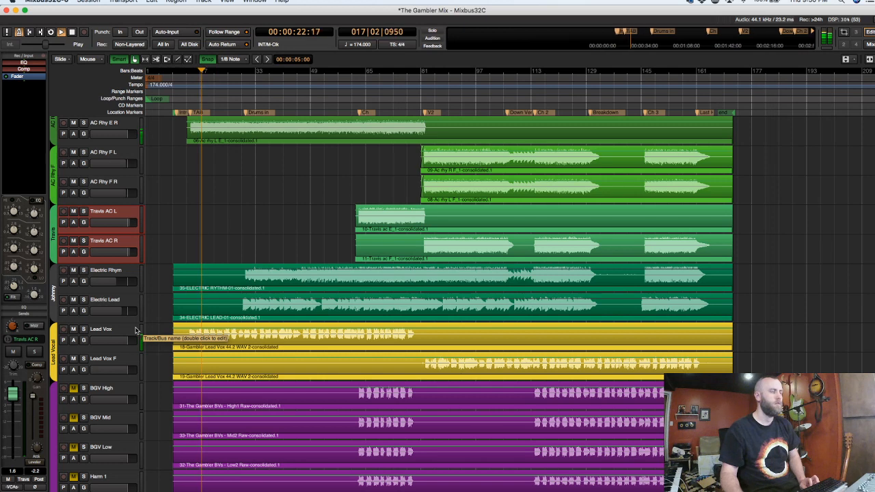
pyautogui.click(136, 331)
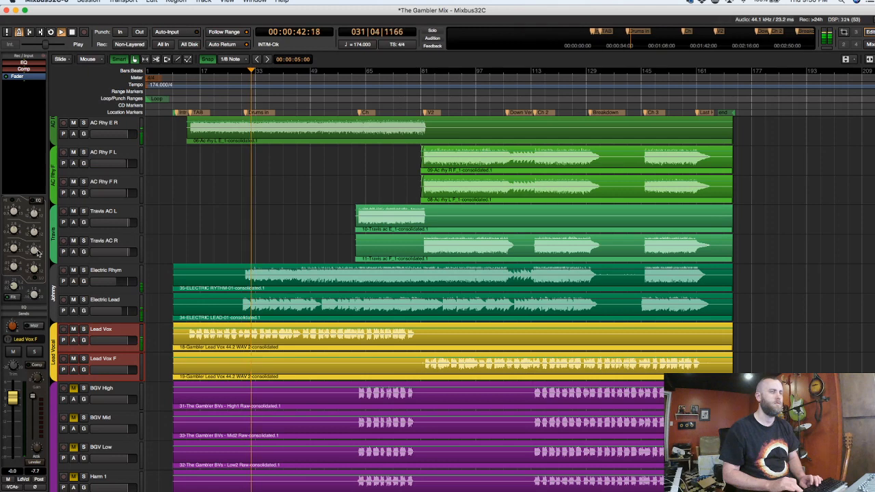
# Return to the mixer, lower the Electric bus compressor threshold, and raise its fader to -1.0 dB.
pyautogui.hotkey('alt', 'm')
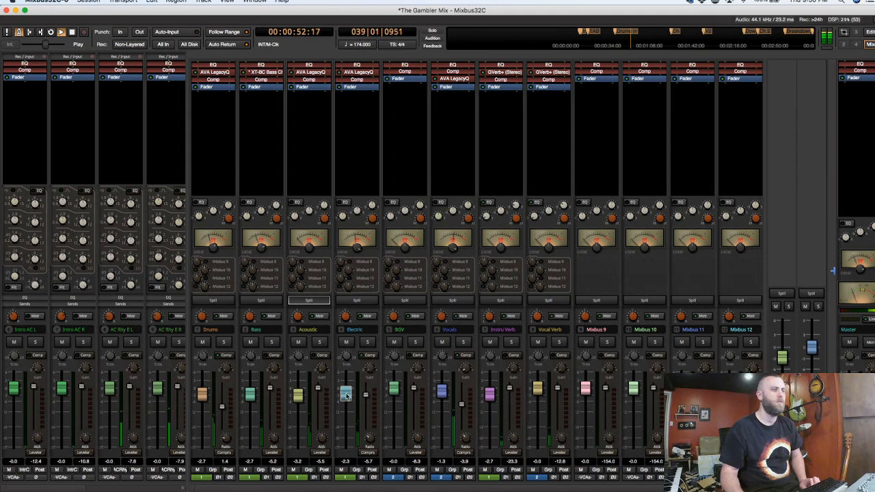
pyautogui.scroll(-3, 367, 400)
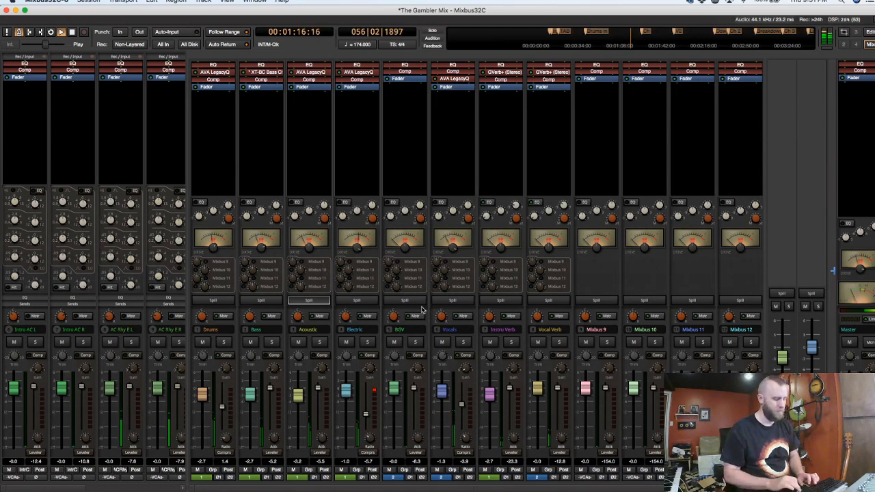
# Switch to the editor, unmute the background vocal tracks, and select the whole BGV group.
pyautogui.hotkey('alt', 'm')
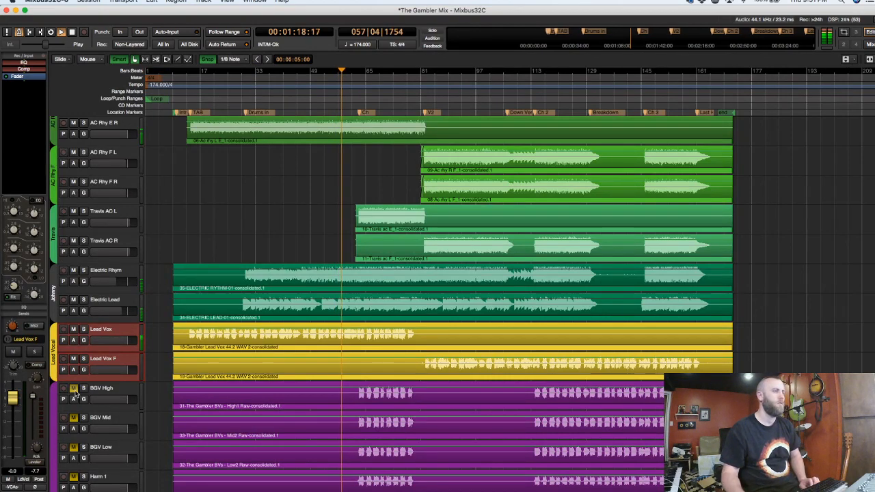
pyautogui.scroll(-6, 133, 385)
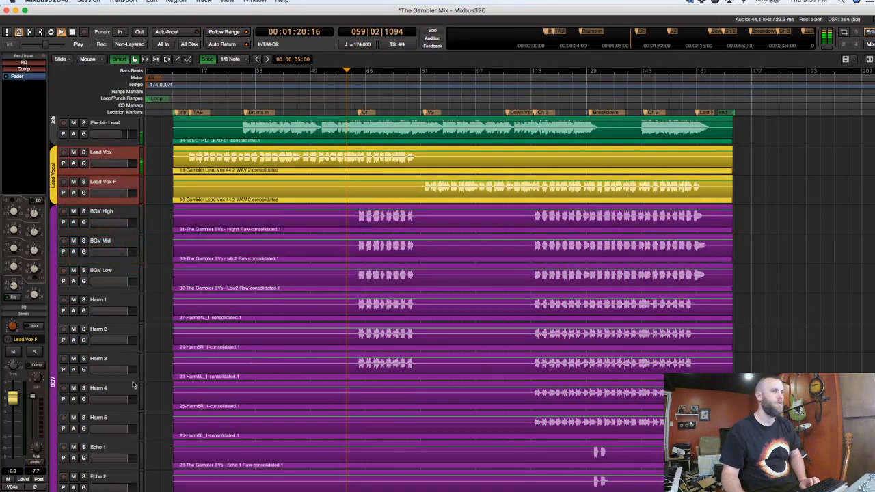
pyautogui.scroll(-5, 133, 384)
pyautogui.scroll(6, 133, 384)
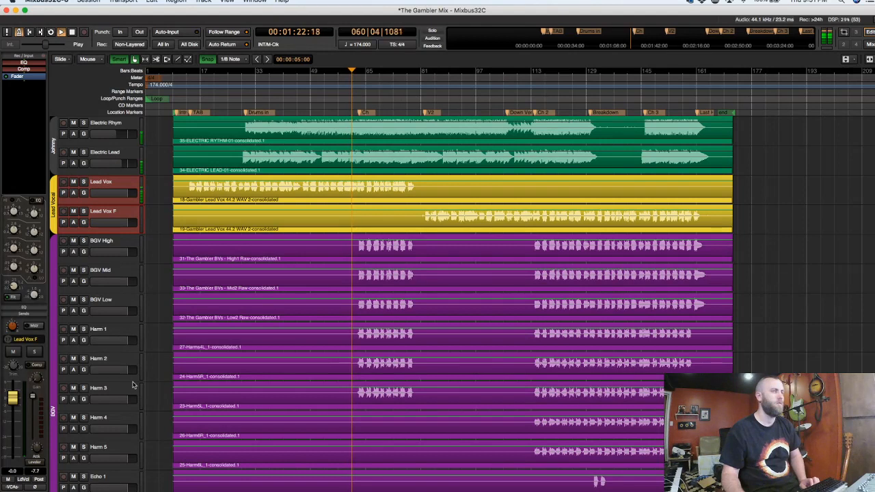
pyautogui.click(123, 241)
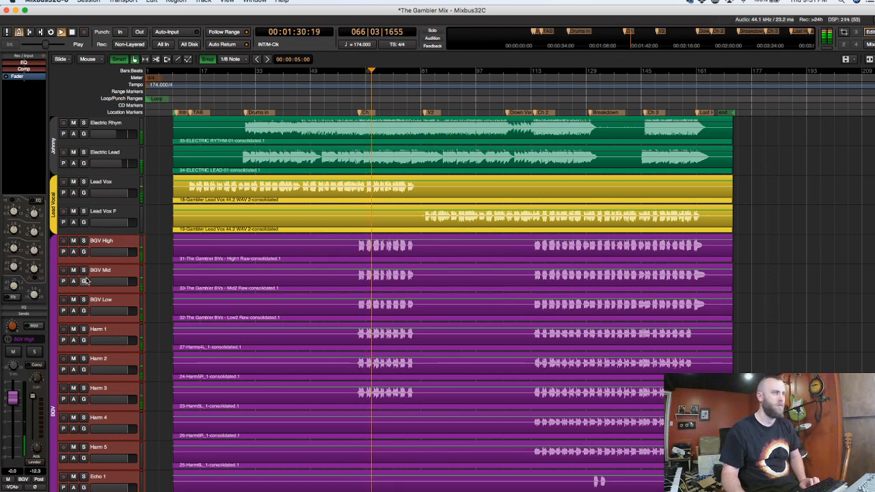
# Return to the mixer, spill the BGV bus onto the channel strips, and solo the background vocal tracks.
pyautogui.hotkey('alt', 'm')
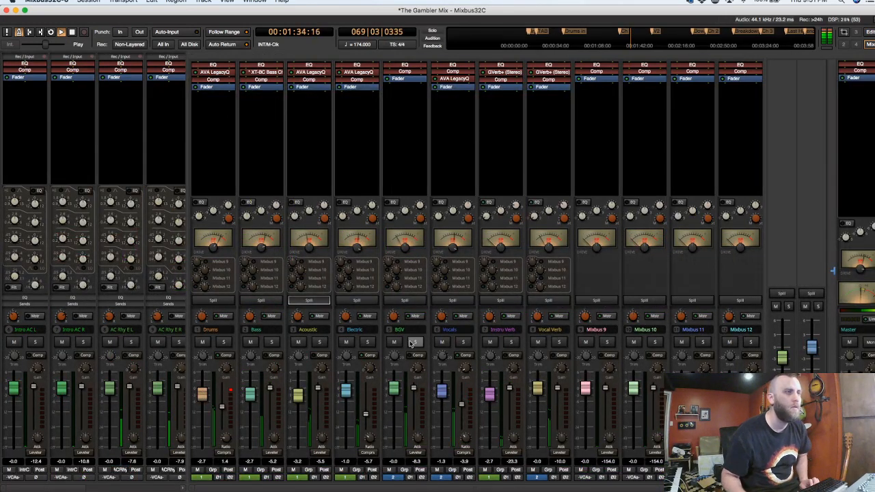
pyautogui.click(414, 343)
pyautogui.click(414, 343)
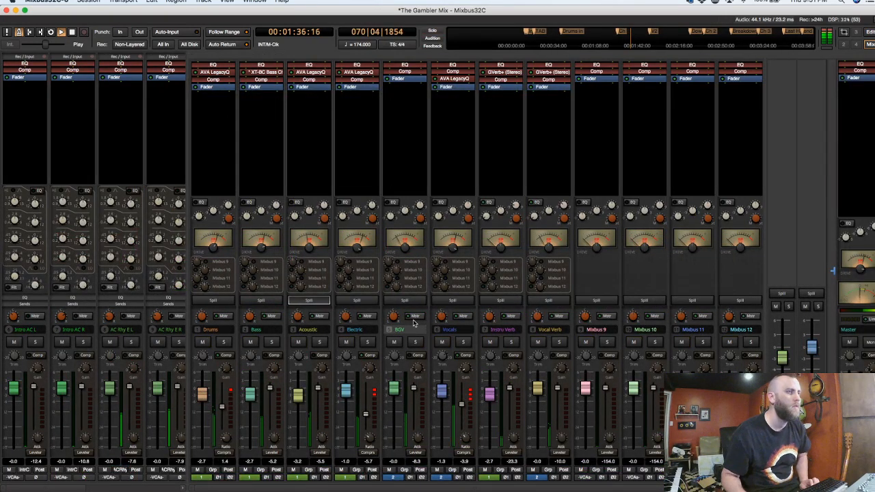
pyautogui.click(404, 300)
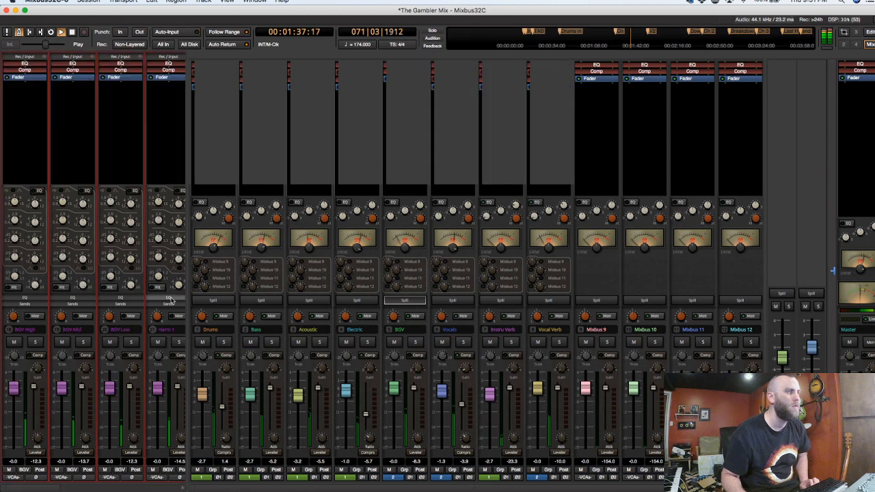
pyautogui.click(82, 341)
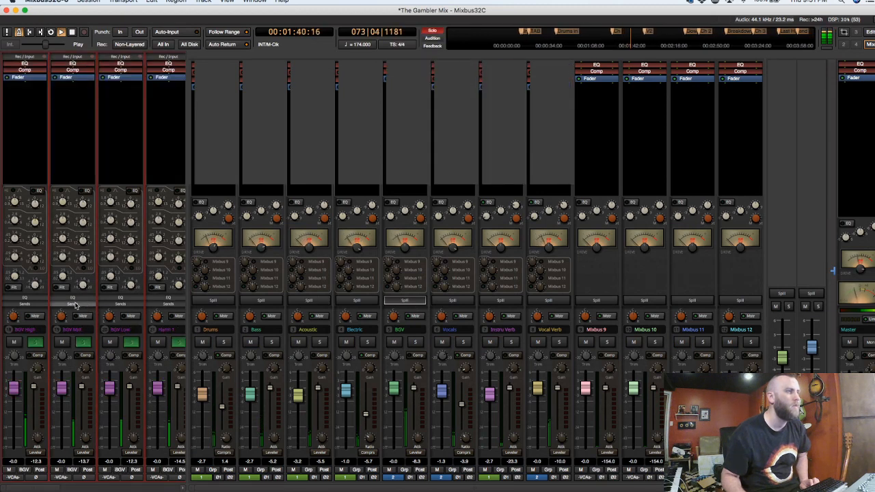
# Show the sends on the background vocal strips, bring the Harm tracks into view, and stop playback.
pyautogui.click(75, 303)
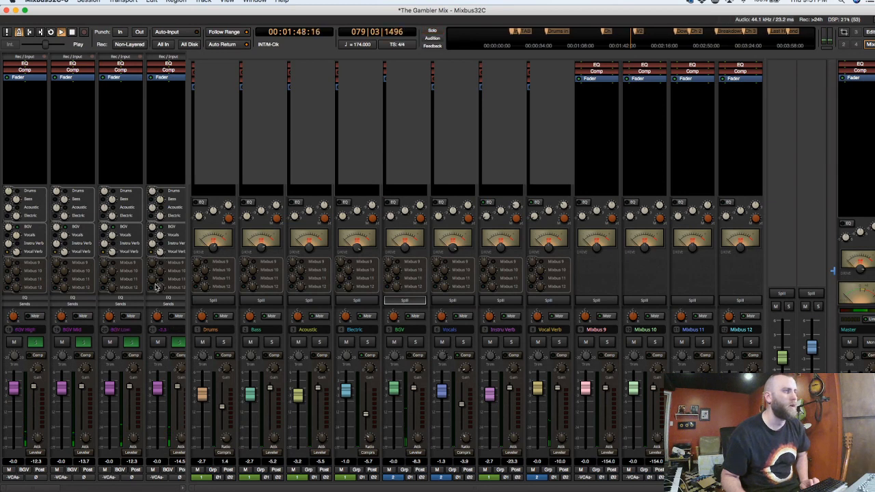
pyautogui.moveTo(55, 487); pyautogui.dragTo(92, 486)
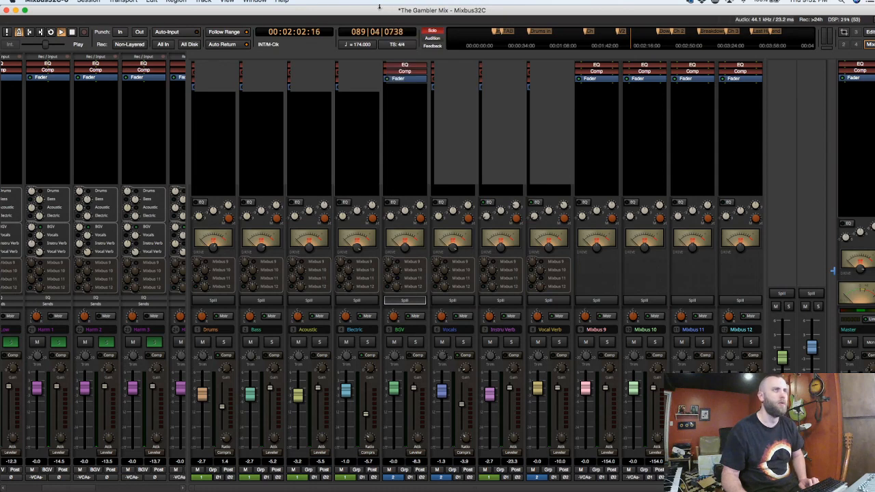
pyautogui.press('space')
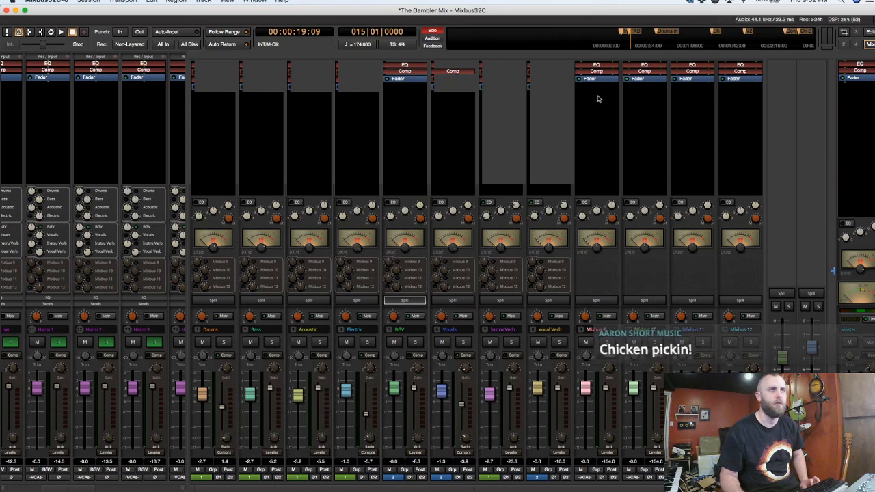
# Open the GVerb+ on the Vocal Verb bus, choose the Large Room preset, and increase the reverb time to about 1.
pyautogui.click(555, 104)
pyautogui.doubleClick(550, 74)
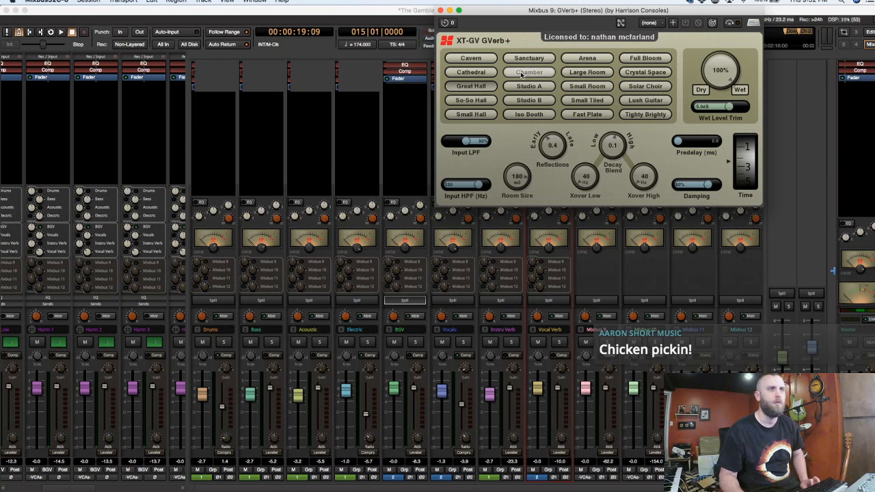
pyautogui.click(549, 101)
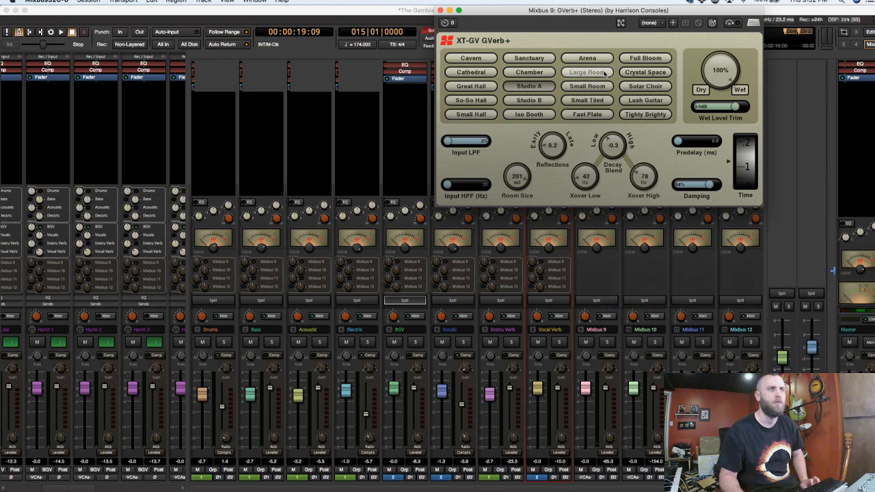
pyautogui.click(587, 72)
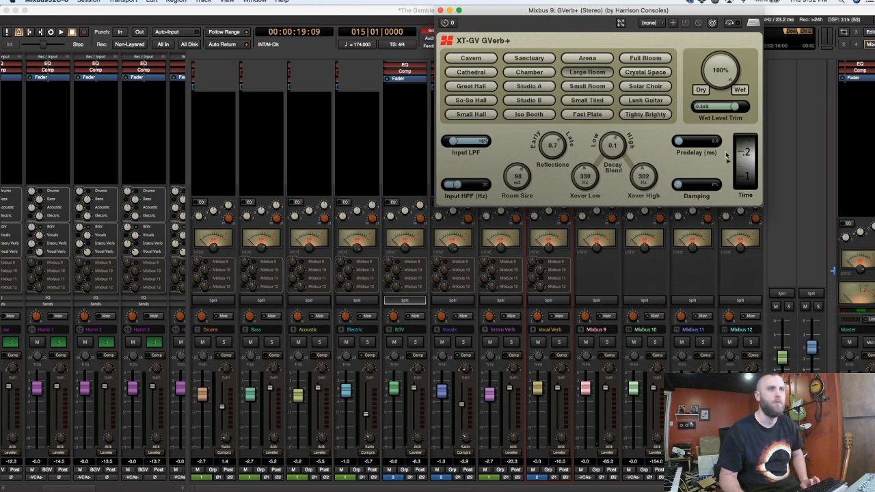
pyautogui.moveTo(743, 160); pyautogui.dragTo(740, 143)
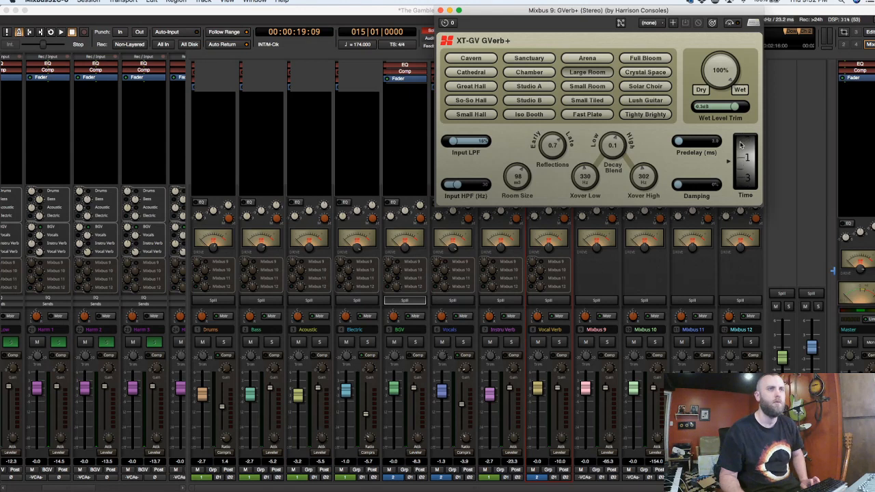
# Close the Mixbus 9 GVerb+ plugin window and save the session.
pyautogui.moveTo(549, 13); pyautogui.dragTo(492, 39)
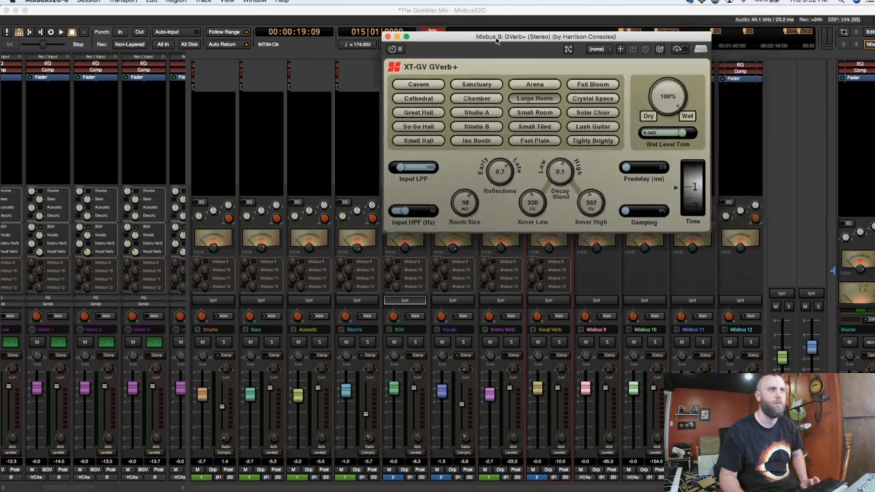
pyautogui.click(387, 36)
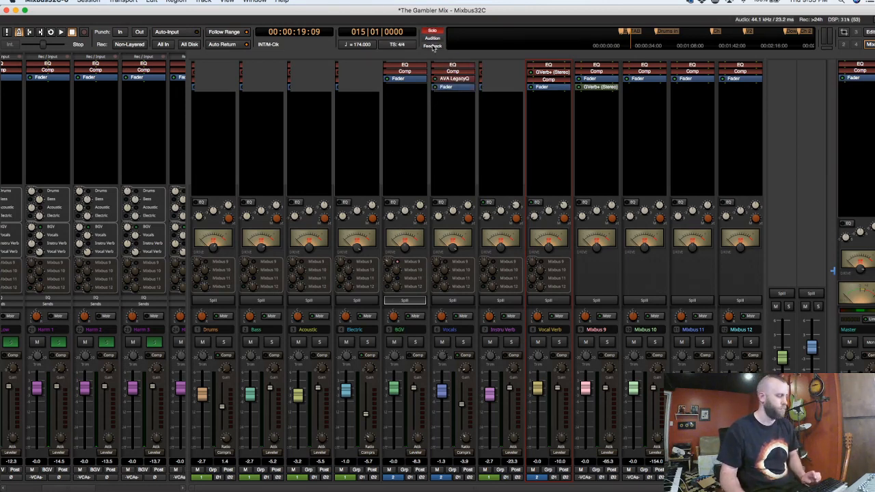
pyautogui.press('super+s')
# Play the background vocals from the first chorus marker (Ch) and slightly lower the BGV bus's send to Mixbus 9.
pyautogui.press('space')
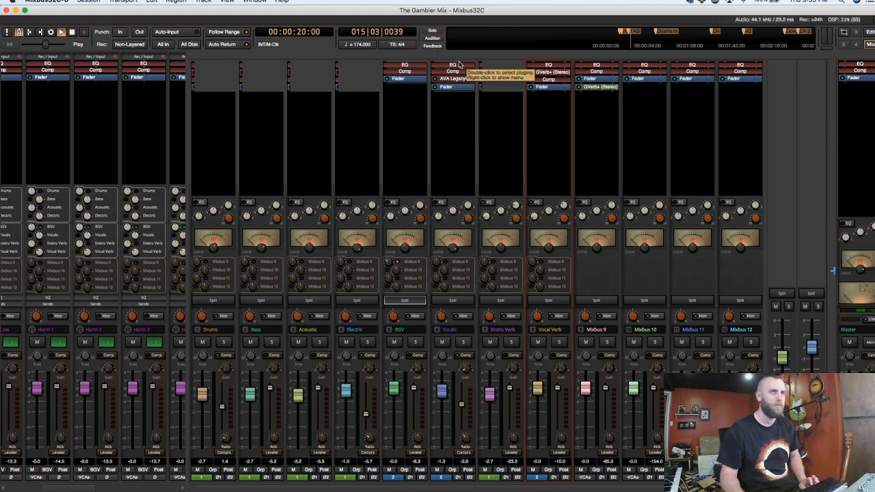
pyautogui.press('space')
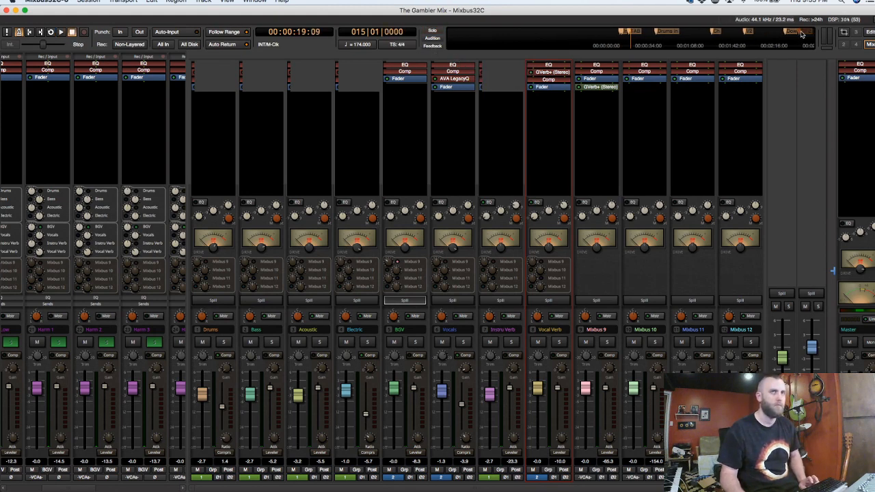
pyautogui.click(713, 34)
pyautogui.press('space')
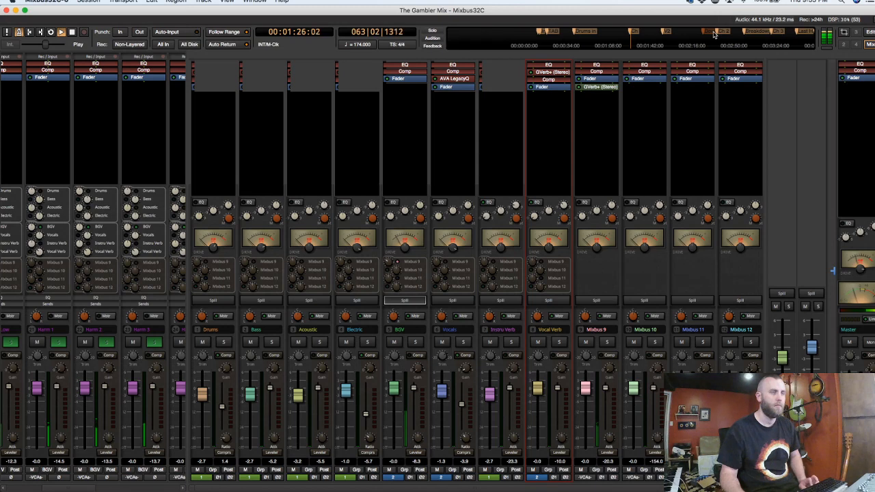
pyautogui.moveTo(389, 263)
pyautogui.mouseDown()
pyautogui.moveTo(387, 295)
pyautogui.moveTo(387, 270)
pyautogui.mouseUp()
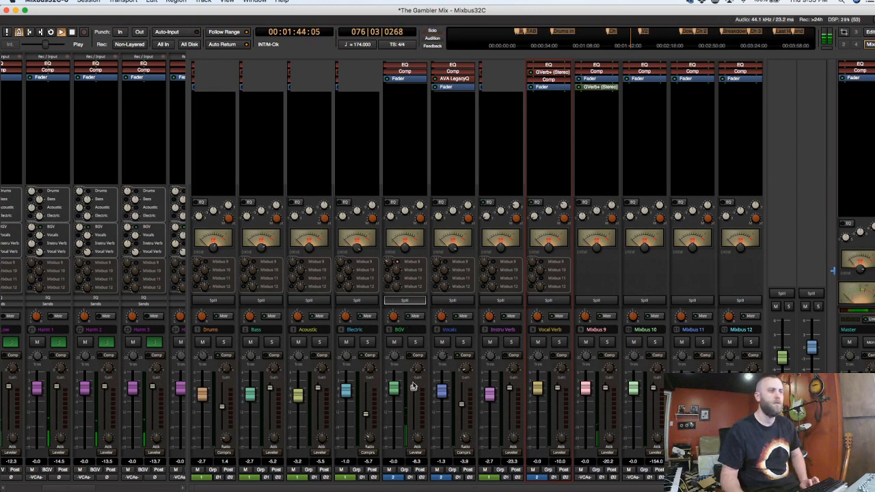
# Switch the BGV bus's dynamics mode from Leveler to Compressor and lower its threshold to -17.2.
pyautogui.scroll(-5, 417, 437)
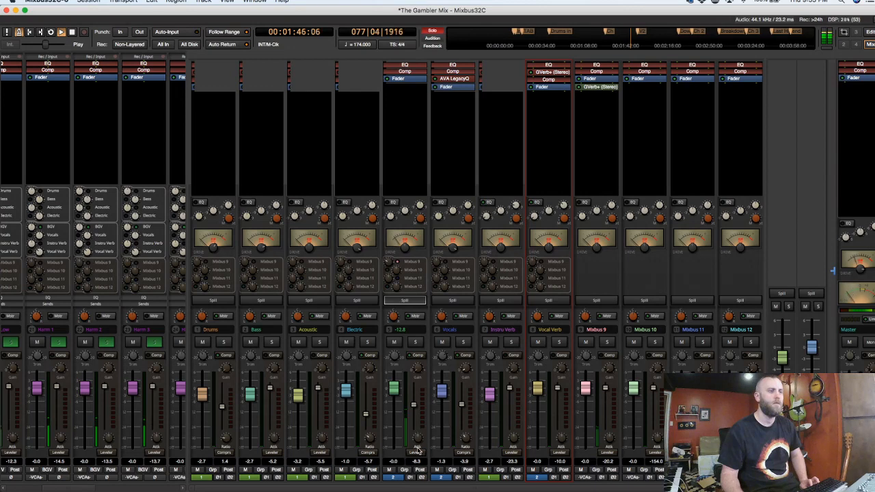
pyautogui.click(417, 452)
pyautogui.click(427, 466)
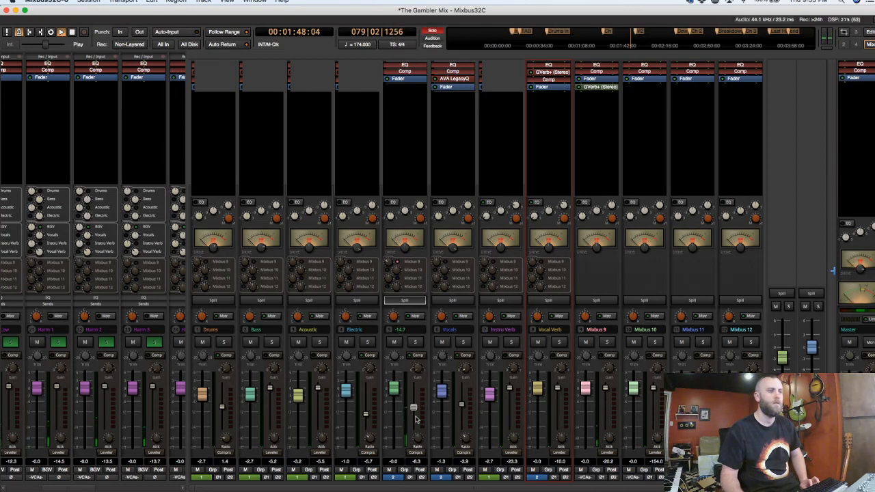
pyautogui.scroll(-2, 416, 421)
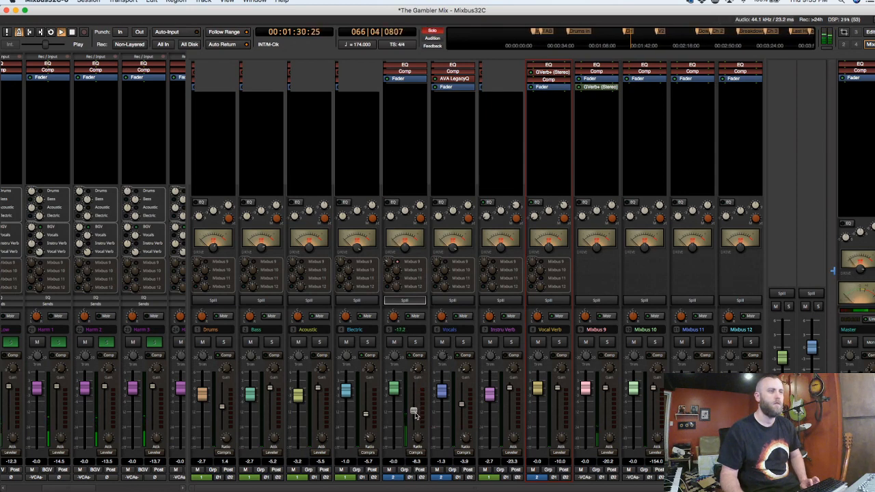
# Add the favorite XT-EQ Equalizer (Stereo) after the BGV bus's fader and draw a low cut below about 125 Hz.
pyautogui.rightClick(408, 94)
pyautogui.moveTo(437, 96)
pyautogui.moveTo(527, 113)
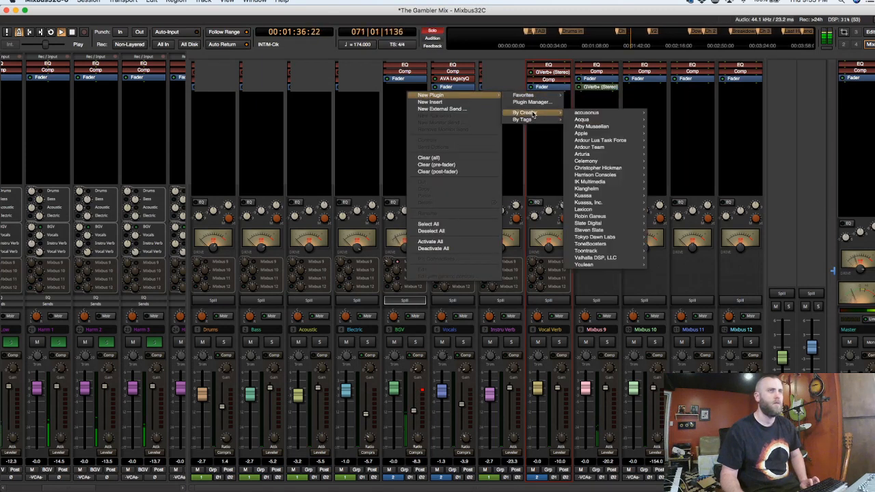
pyautogui.moveTo(527, 95)
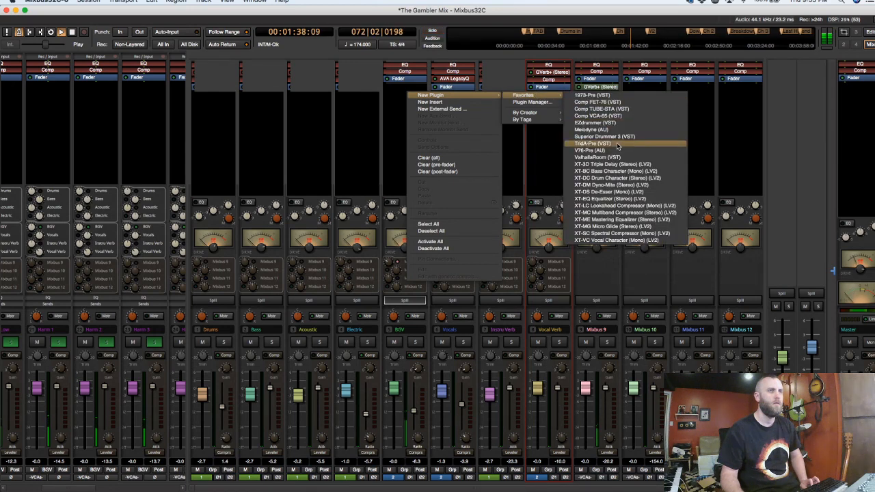
pyautogui.click(603, 198)
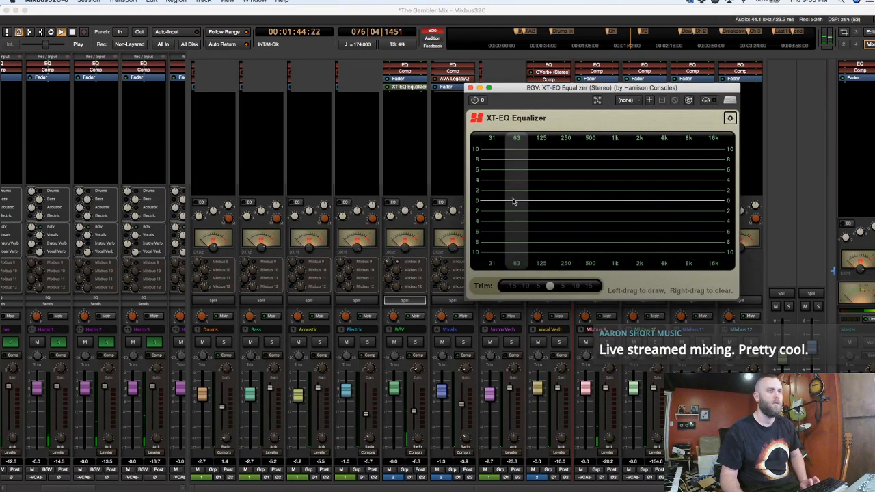
pyautogui.moveTo(513, 202); pyautogui.dragTo(482, 267)
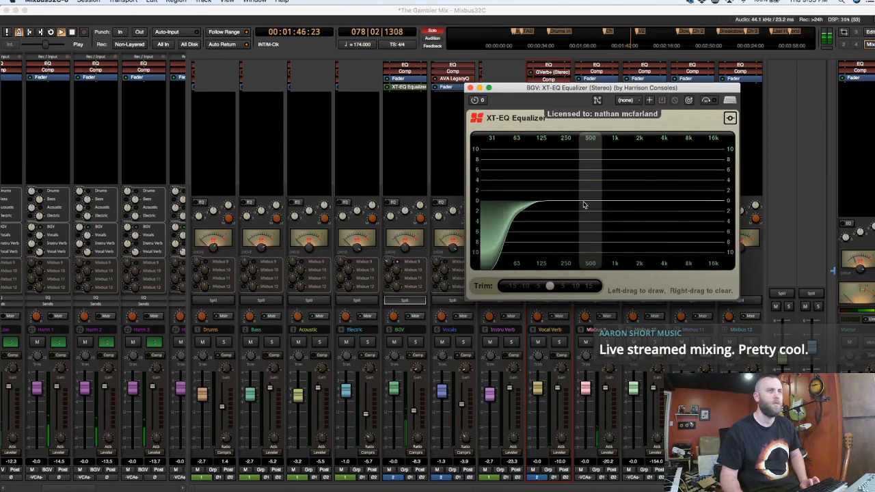
# Move the equalizer window aside and solo the Lead Vox and Lead Vox F tracks alongside the background vocals.
pyautogui.moveTo(518, 90); pyautogui.dragTo(618, 99)
pyautogui.click(463, 342)
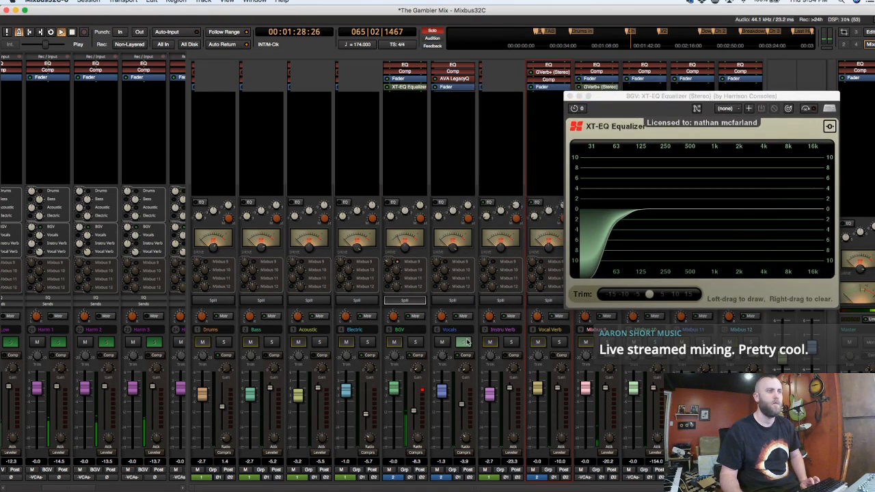
pyautogui.click(464, 342)
pyautogui.hscroll(5, 121, 349)
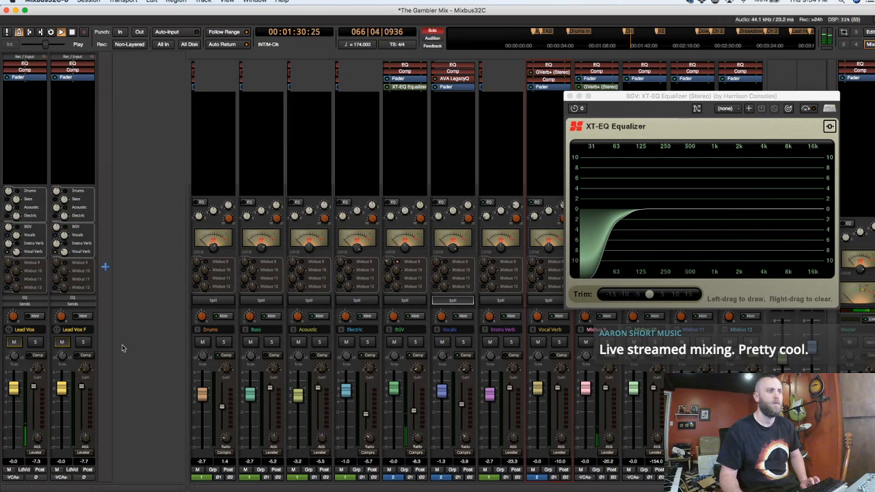
pyautogui.click(82, 342)
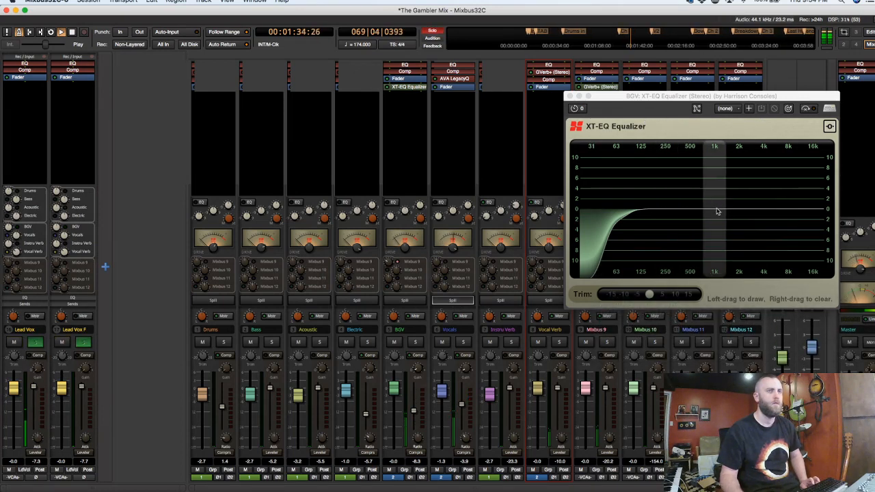
# Draw a dip of about 1 dB near 500 Hz and a boost of about 2 dB around 4k–8k, replay it, and close the equalizer.
pyautogui.moveTo(717, 212)
pyautogui.mouseDown()
pyautogui.moveTo(717, 186)
pyautogui.moveTo(715, 225)
pyautogui.moveTo(683, 161)
pyautogui.moveTo(654, 158)
pyautogui.moveTo(670, 161)
pyautogui.moveTo(656, 160)
pyautogui.moveTo(639, 210)
pyautogui.moveTo(656, 171)
pyautogui.moveTo(726, 205)
pyautogui.moveTo(667, 195)
pyautogui.moveTo(644, 204)
pyautogui.moveTo(687, 200)
pyautogui.moveTo(687, 220)
pyautogui.moveTo(690, 211)
pyautogui.moveTo(796, 199)
pyautogui.moveTo(772, 202)
pyautogui.moveTo(786, 201)
pyautogui.mouseUp()
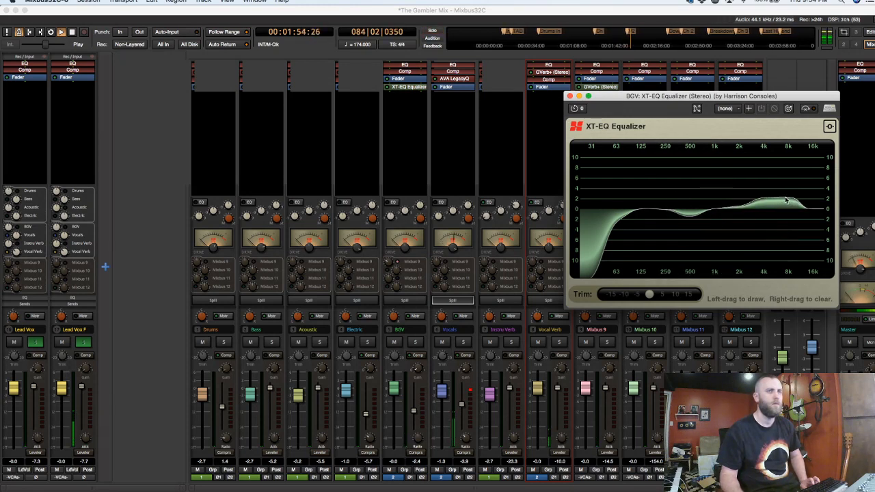
pyautogui.press('space')
pyautogui.press('space')
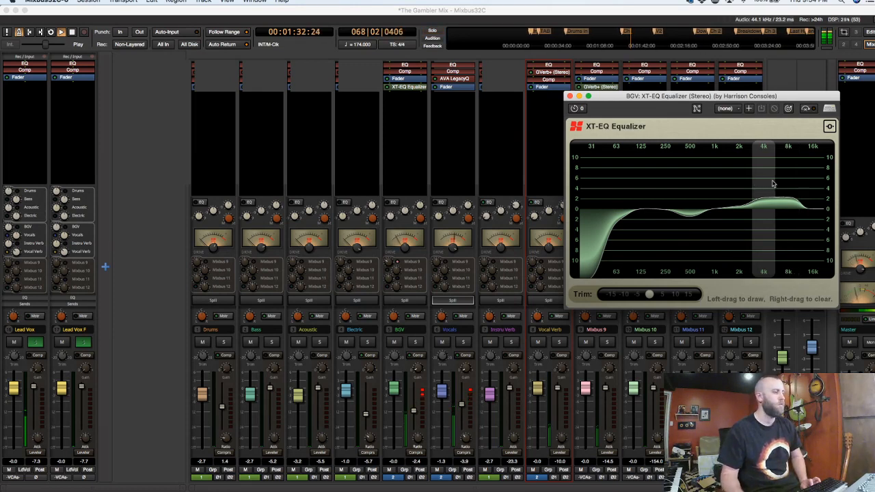
pyautogui.click(570, 97)
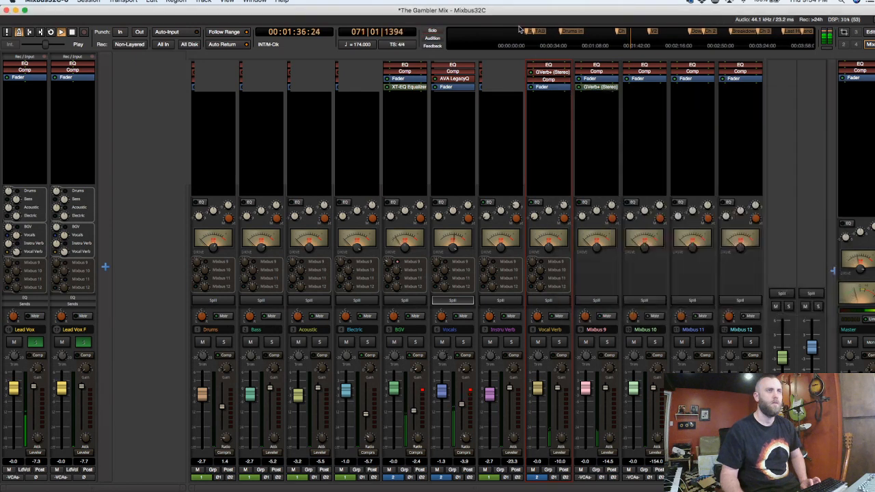
# Play the song from the Ch 2 marker in the editor and unsolo all the vocal tracks.
pyautogui.press('space')
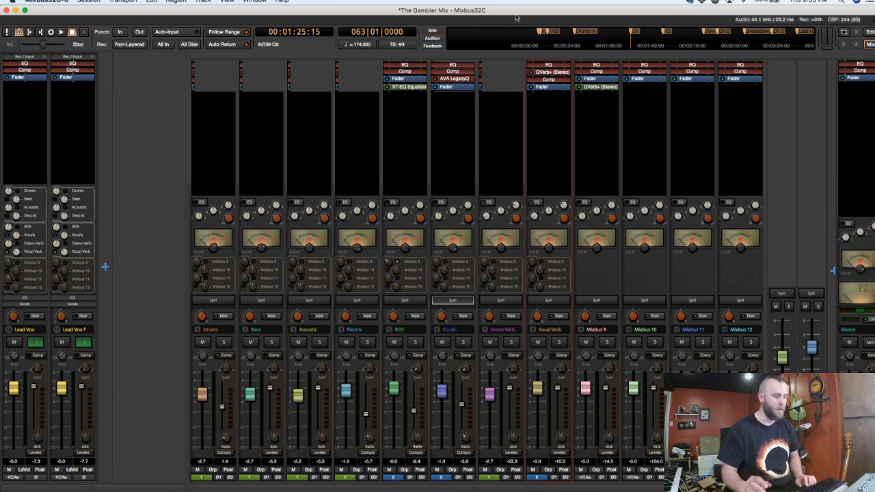
pyautogui.hotkey('alt', 'm')
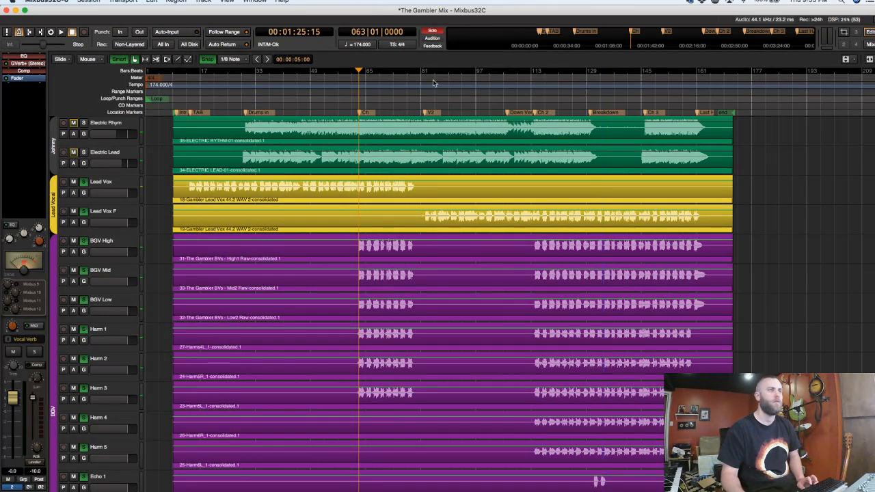
pyautogui.click(538, 95)
pyautogui.press('space')
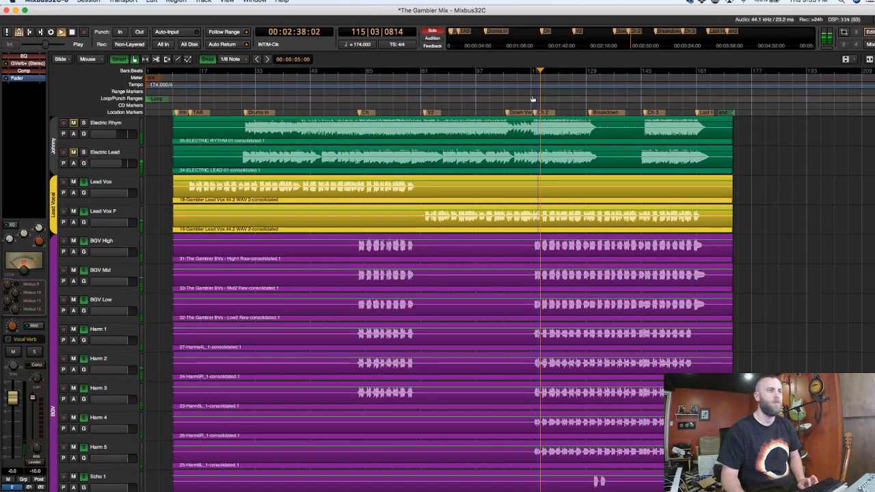
pyautogui.click(83, 182)
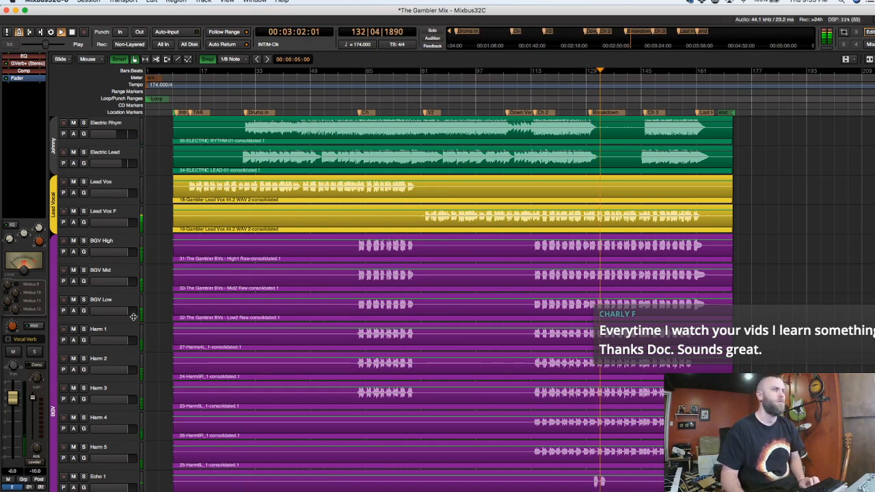
pyautogui.scroll(-7, 133, 316)
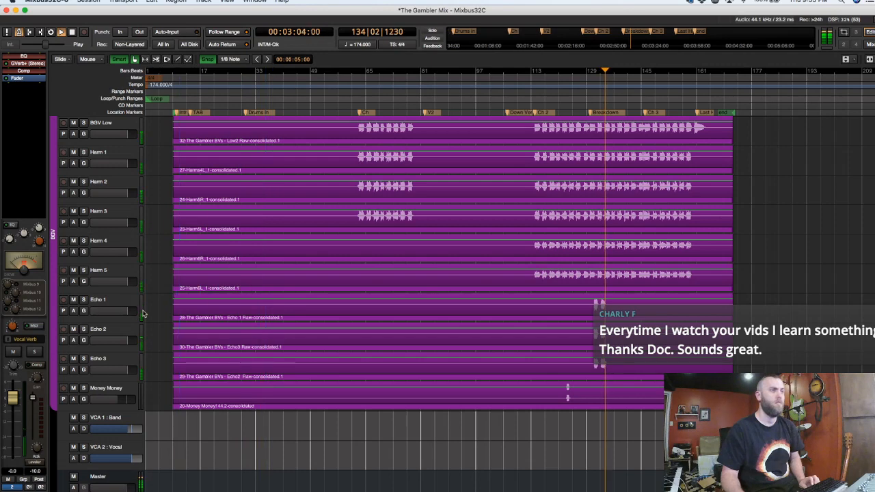
pyautogui.press('space')
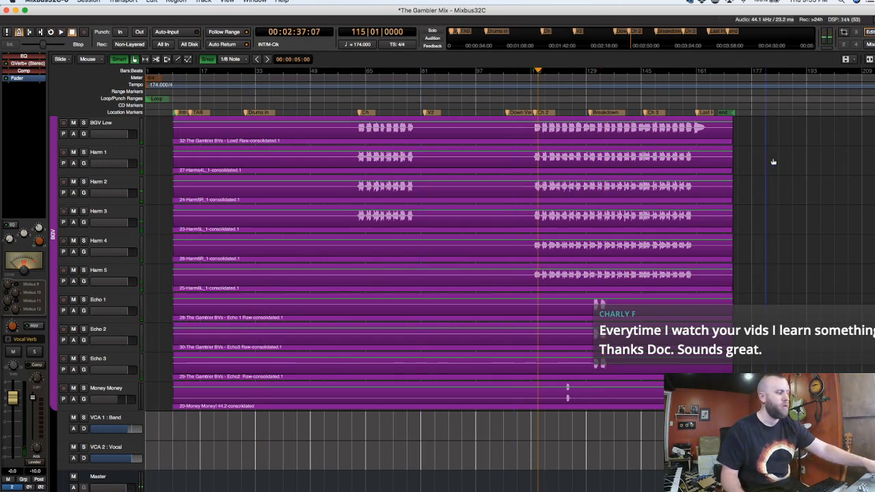
pyautogui.scroll(5, 598, 98)
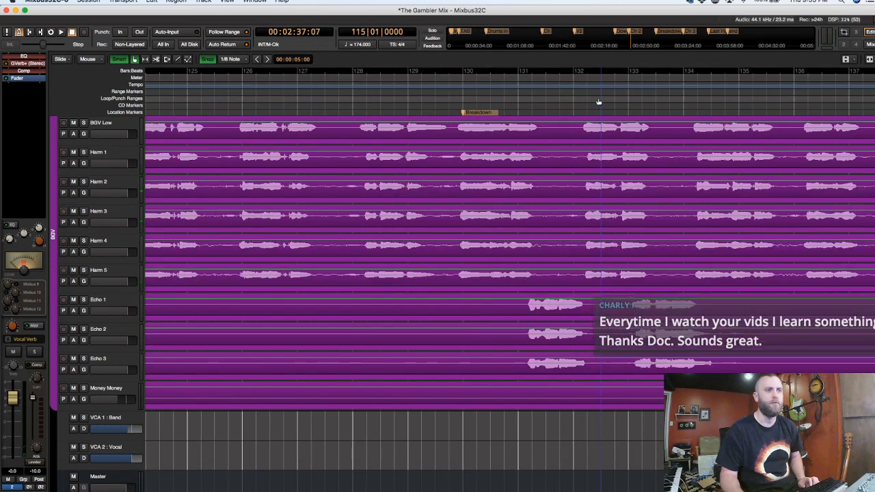
pyautogui.scroll(-3, 598, 102)
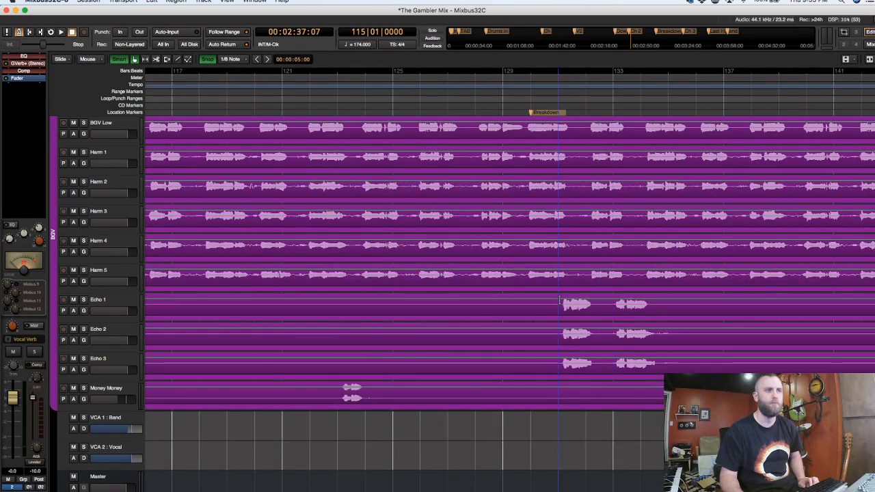
pyautogui.moveTo(559, 299); pyautogui.dragTo(668, 342)
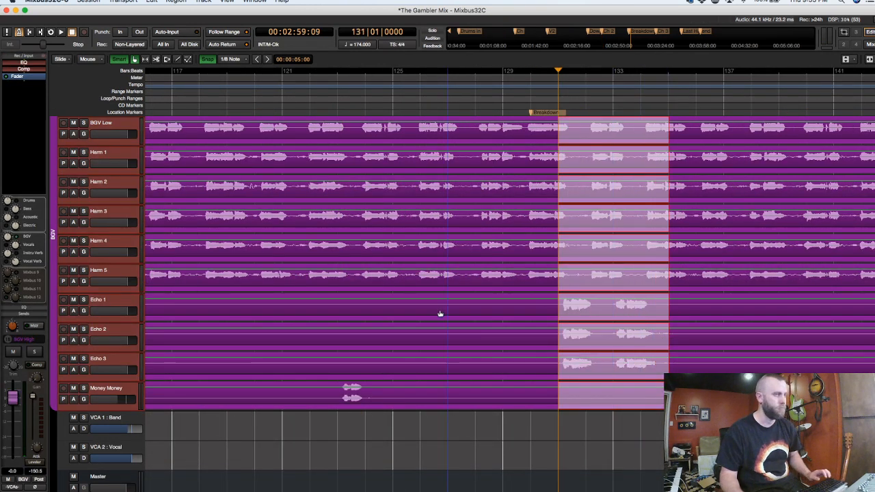
pyautogui.click(395, 317)
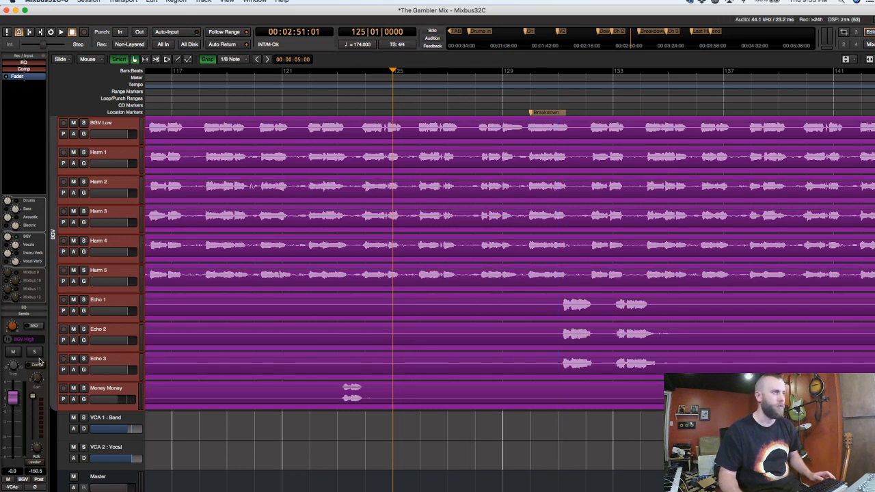
pyautogui.click(557, 304)
pyautogui.click(662, 346)
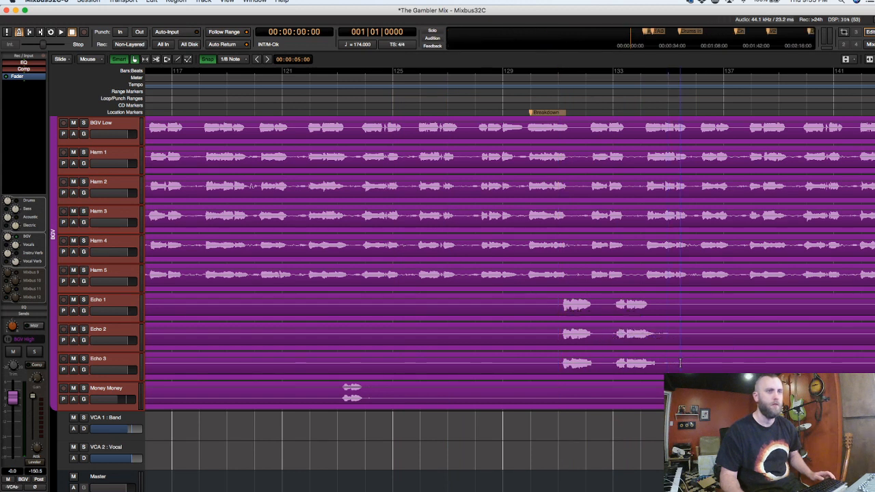
pyautogui.click(678, 364)
pyautogui.click(653, 360)
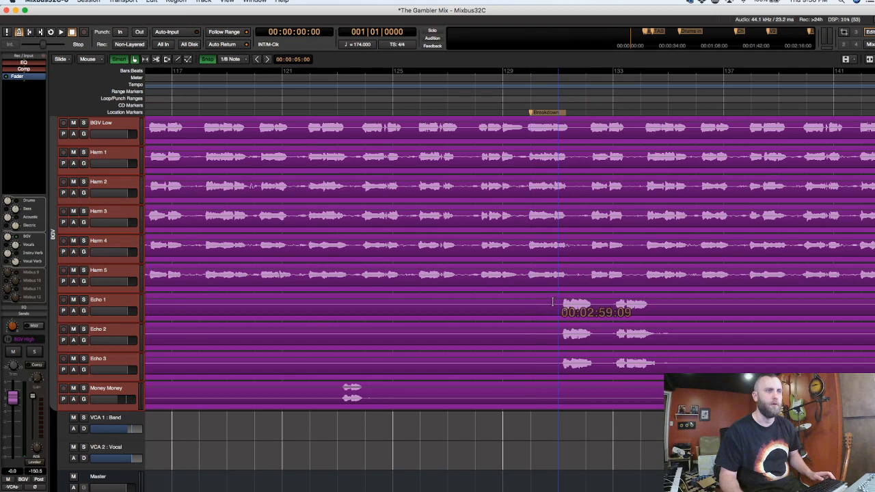
pyautogui.moveTo(557, 304); pyautogui.dragTo(656, 340)
pyautogui.click(690, 346)
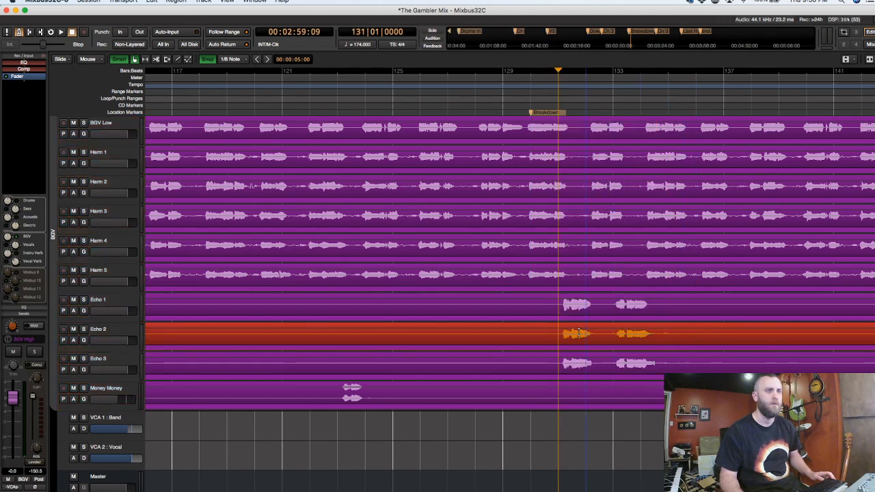
# Lower the region gain between bars 131 and 135 on Echo 1, Echo 2 and Echo 3, and audition it from the Breakdown marker.
pyautogui.moveTo(557, 304); pyautogui.dragTo(673, 358)
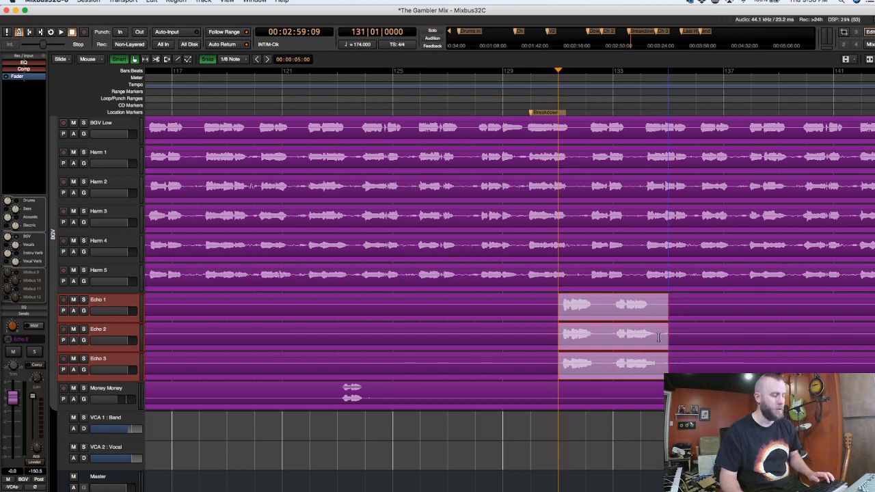
pyautogui.press('d')
pyautogui.moveTo(626, 298); pyautogui.dragTo(627, 306)
pyautogui.press('g')
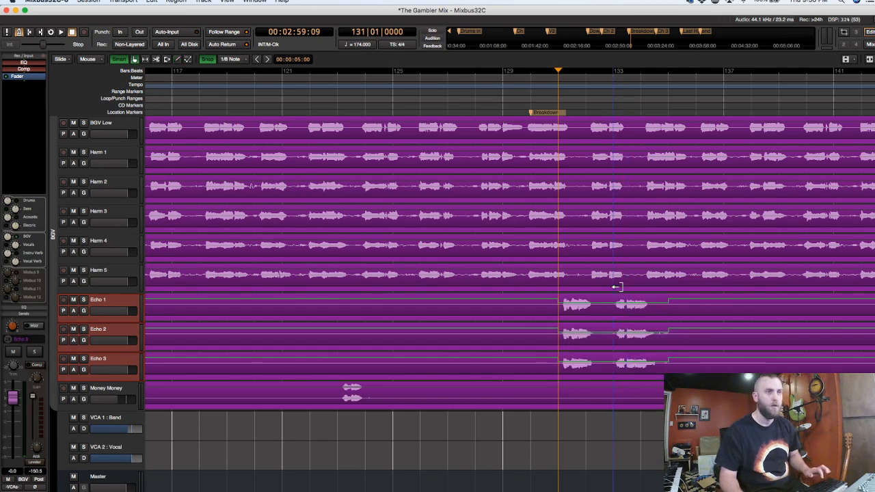
pyautogui.click(529, 92)
pyautogui.press('space')
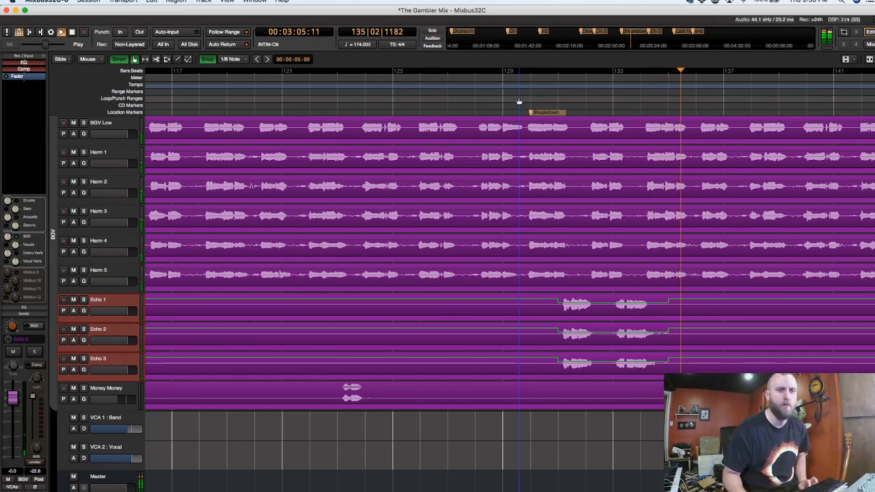
# Raise the Money Money fader to -5.7 dB and audition its phrase from just before bar 123.
pyautogui.click(326, 110)
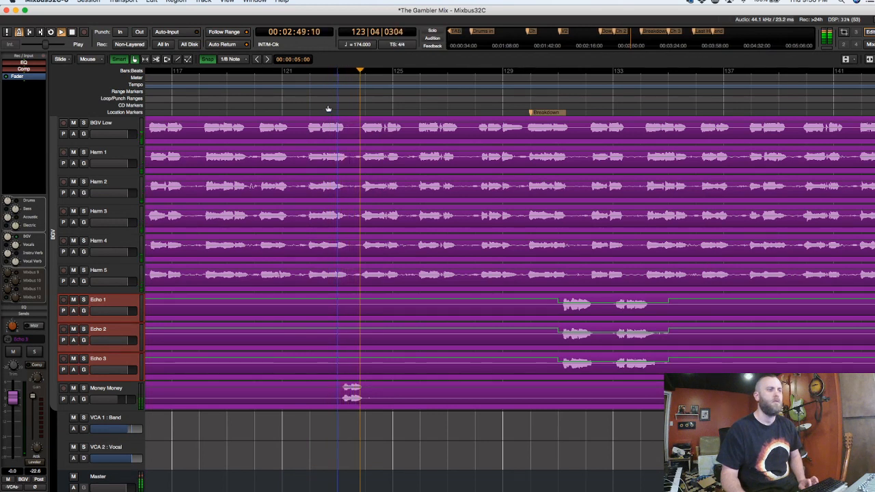
pyautogui.press('space')
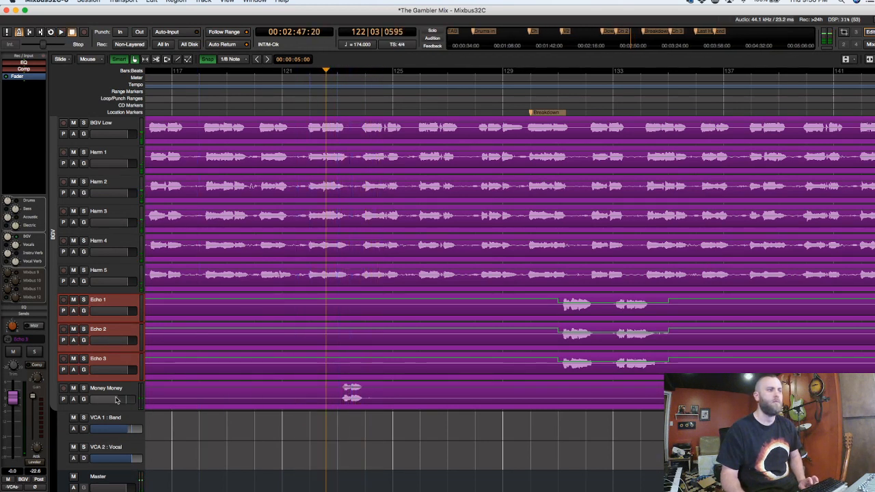
pyautogui.click(117, 401)
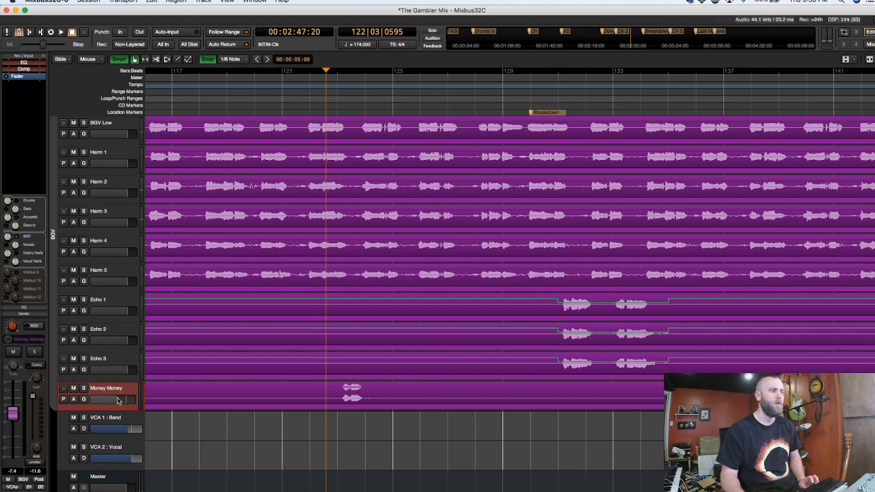
pyautogui.moveTo(117, 401); pyautogui.dragTo(119, 402)
pyautogui.press('space')
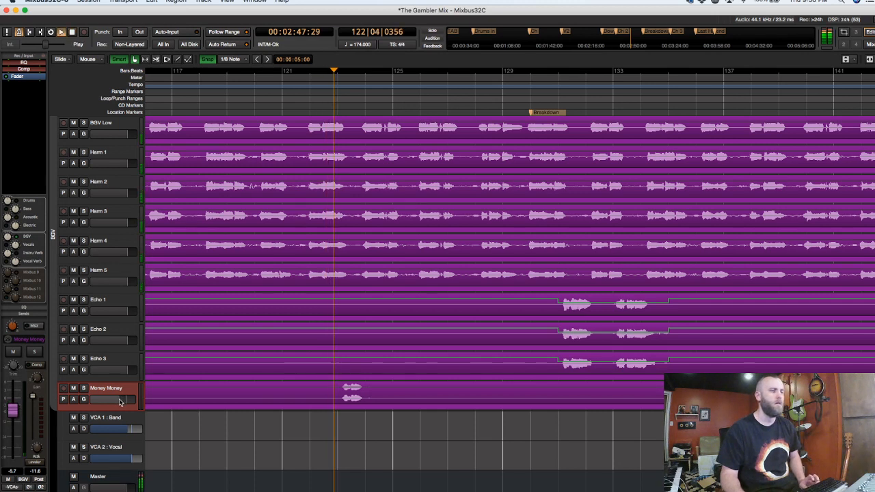
pyautogui.press('space')
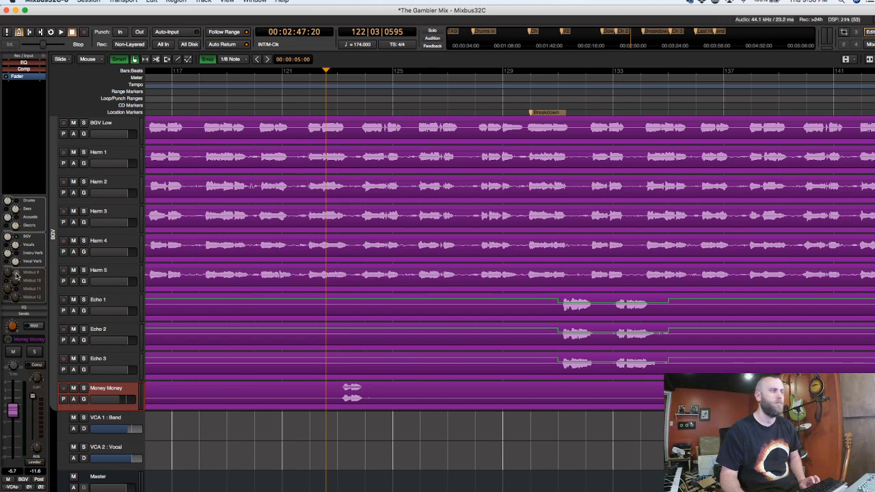
# Adjust the Mixbus 9 send on the Money Money track while repeatedly replaying its phrase from bar 122.
pyautogui.press('space')
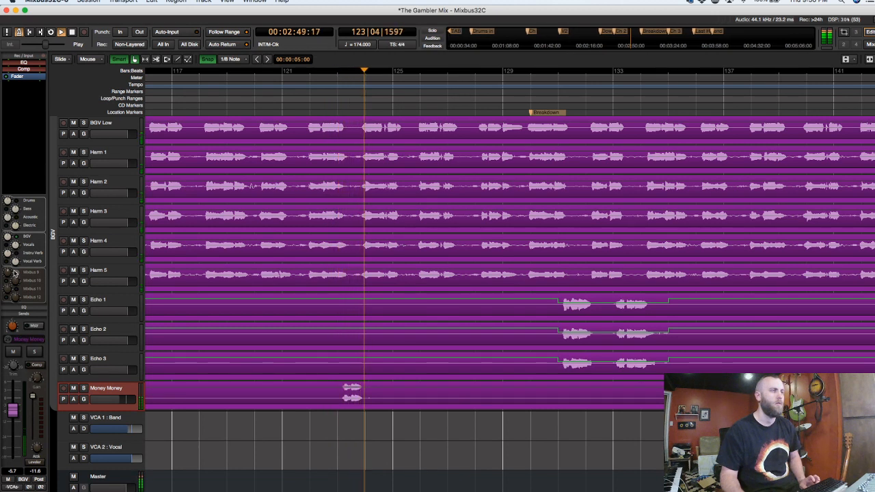
pyautogui.press('space')
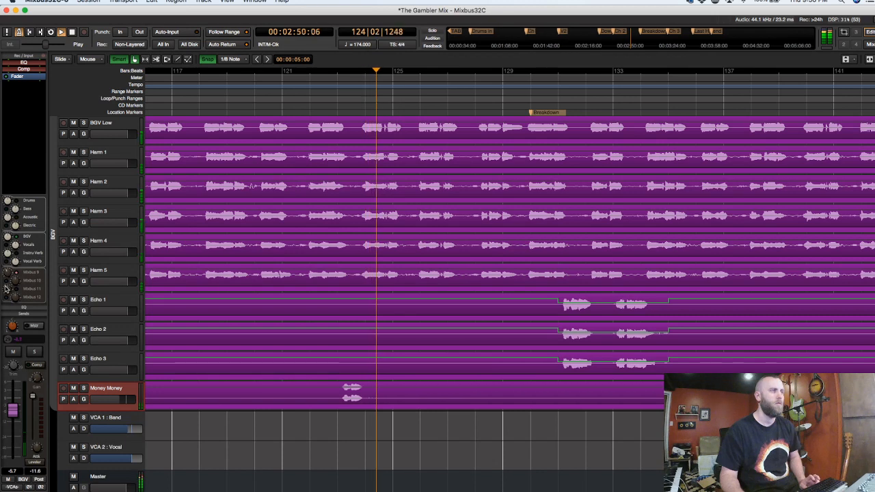
pyautogui.press('space')
pyautogui.press('space')
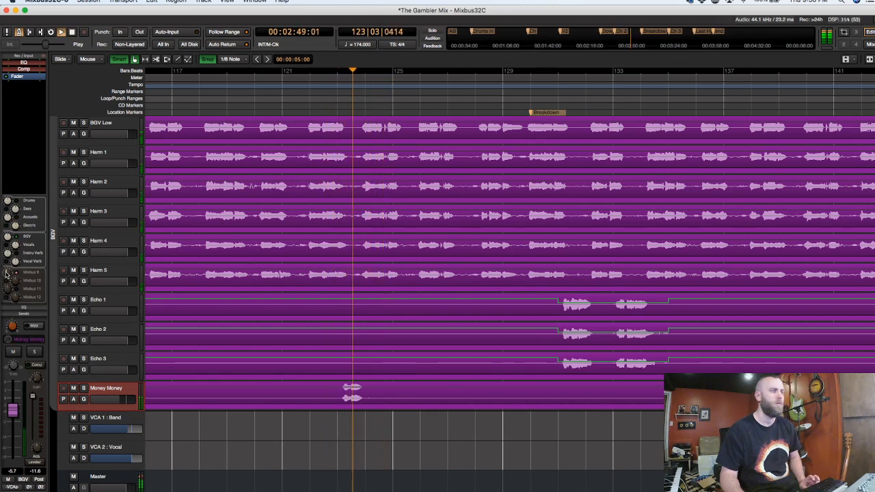
pyautogui.press('space')
pyautogui.press('space')
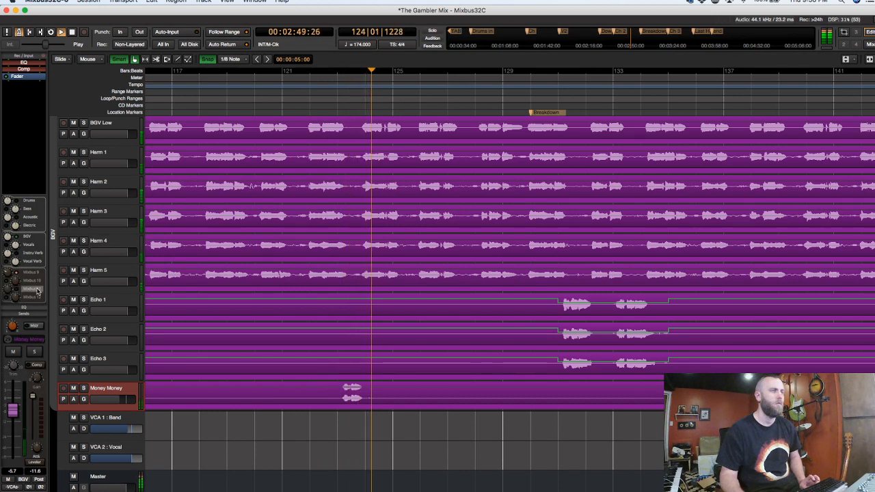
pyautogui.press('space')
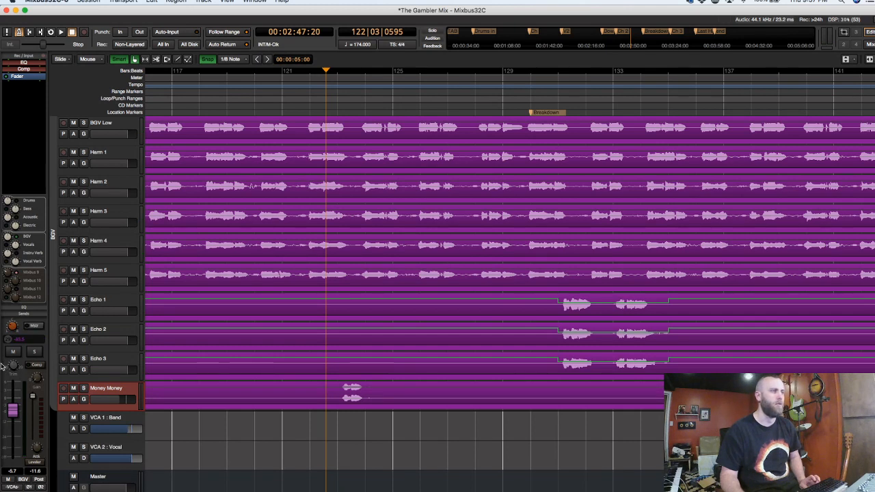
pyautogui.press('space')
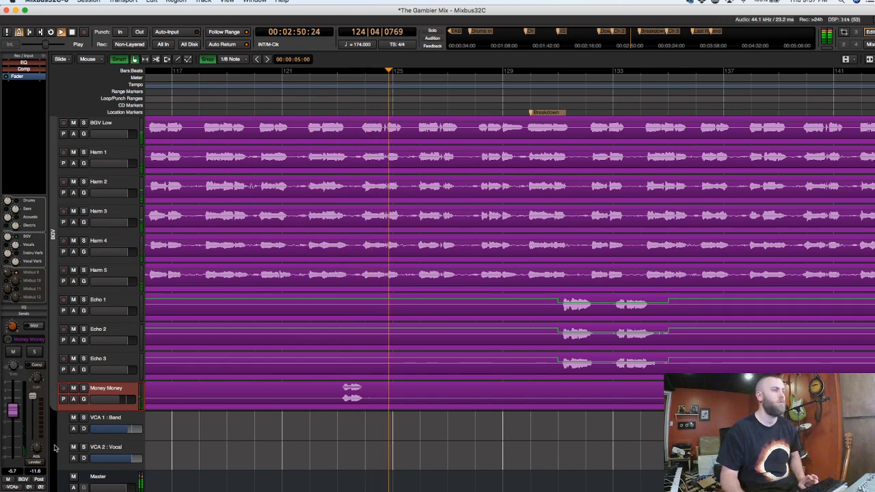
pyautogui.press('space')
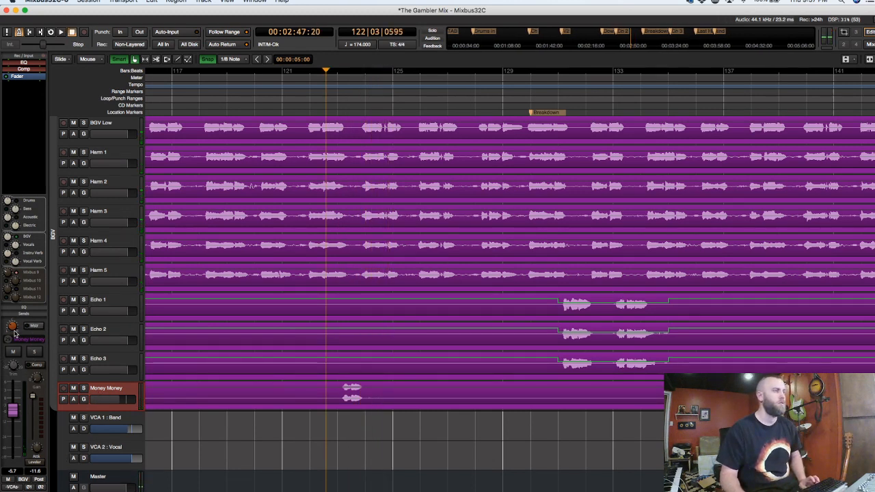
# Play the song on through the Breakdown section, solo Harm 5, and stop playback.
pyautogui.press('space')
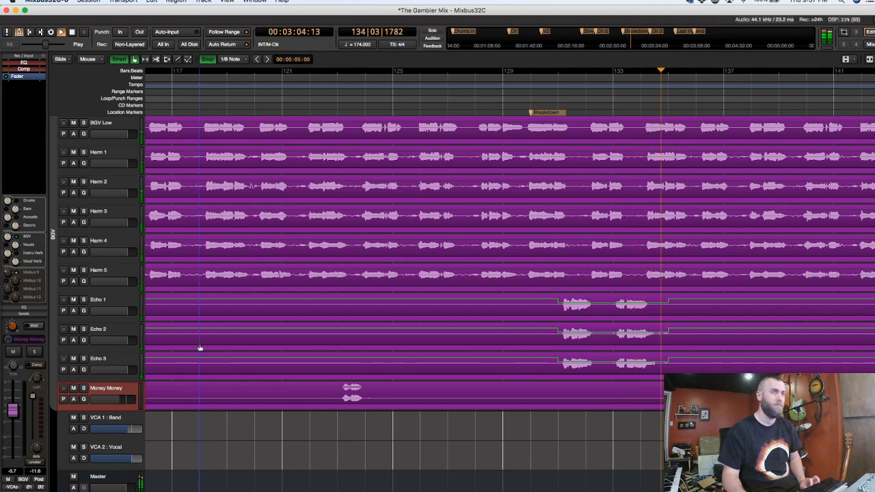
pyautogui.scroll(-3, 378, 102)
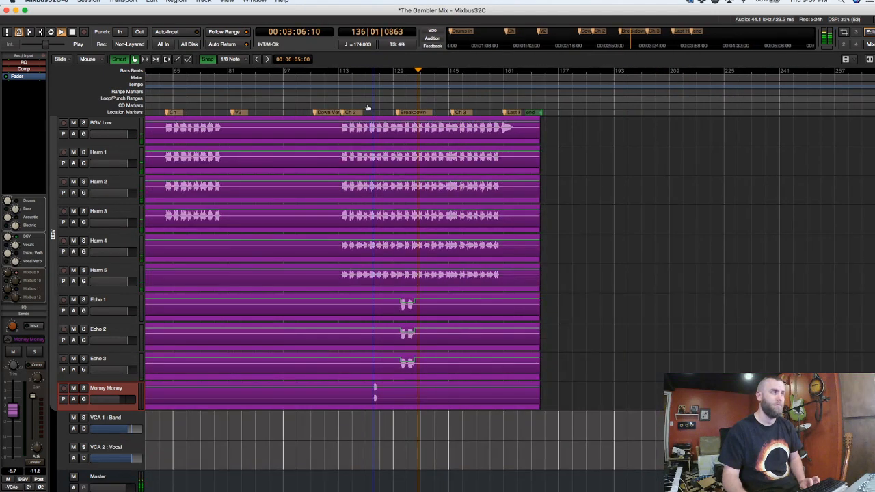
pyautogui.scroll(1, 327, 101)
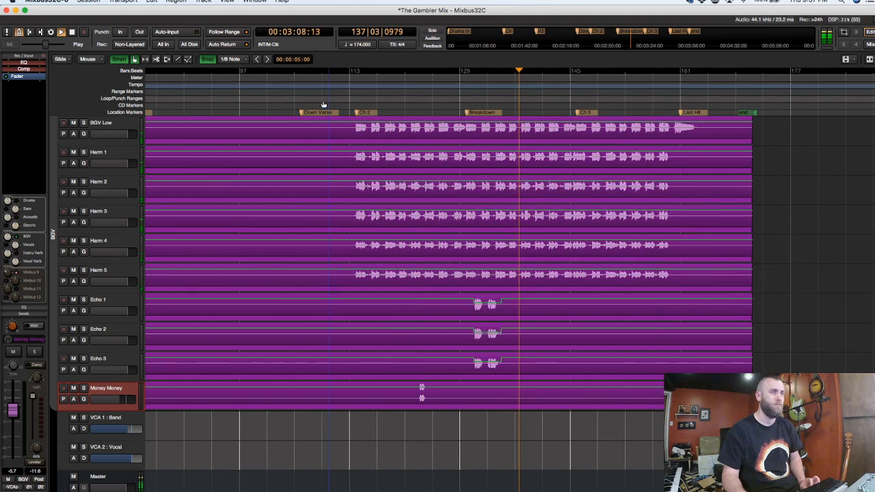
pyautogui.click(83, 270)
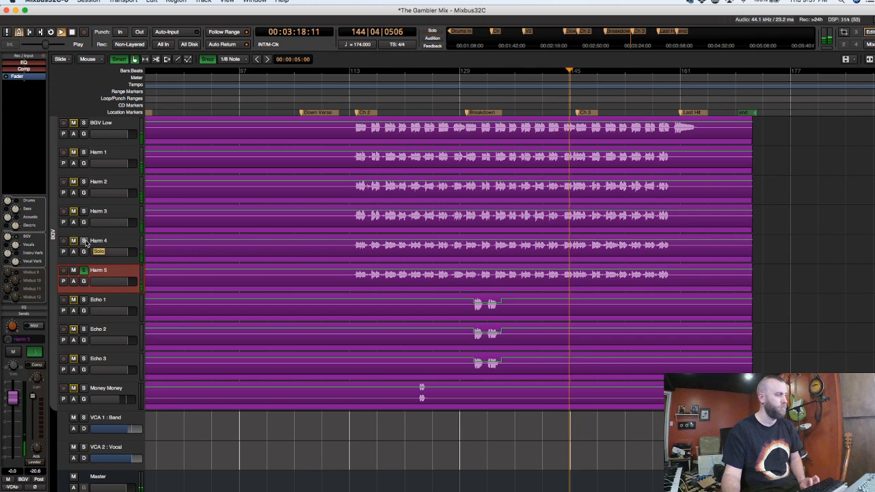
pyautogui.press('space')
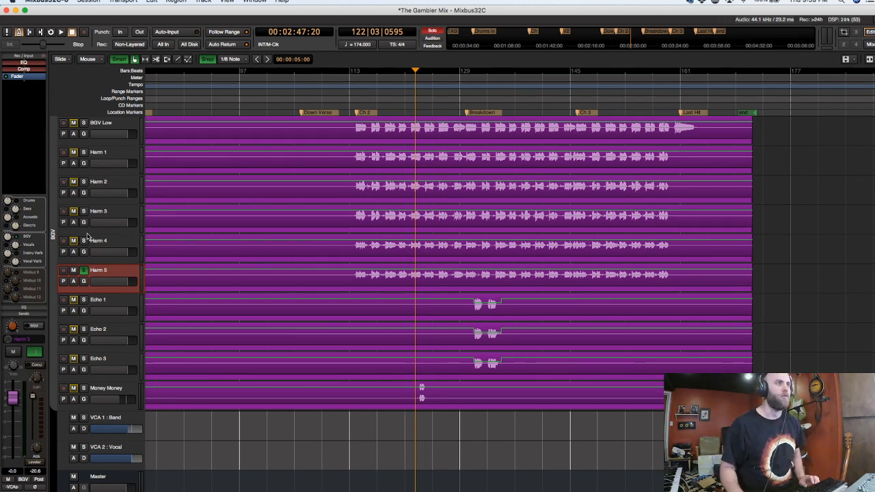
# Play from the Ch 2 marker, solo Harm 1 alongside Harm 5, and select the Harm 5 region.
pyautogui.click(355, 101)
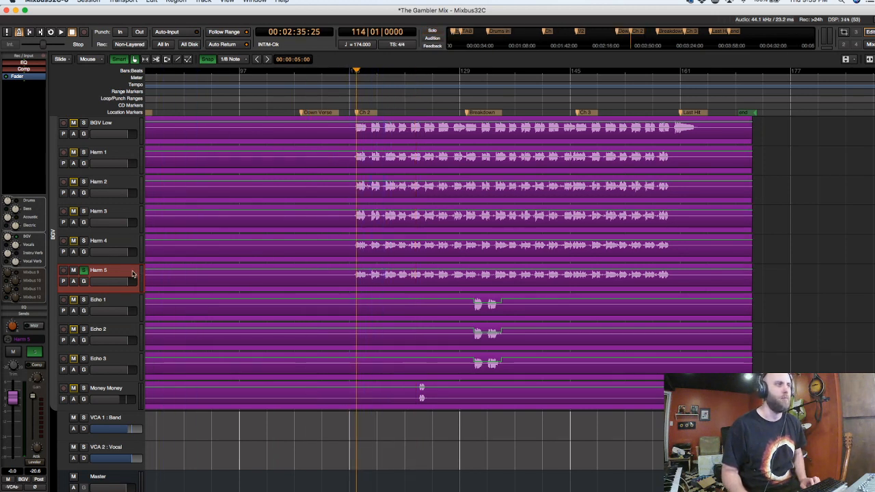
pyautogui.scroll(4, 132, 274)
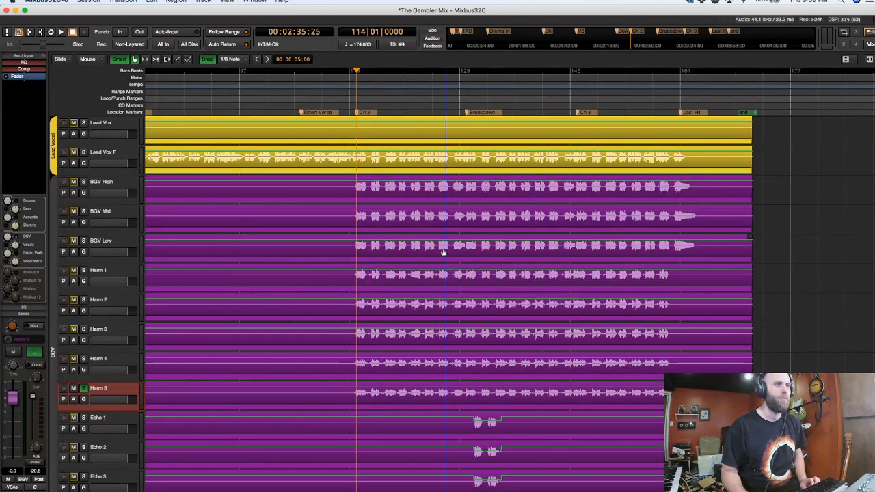
pyautogui.click(120, 183)
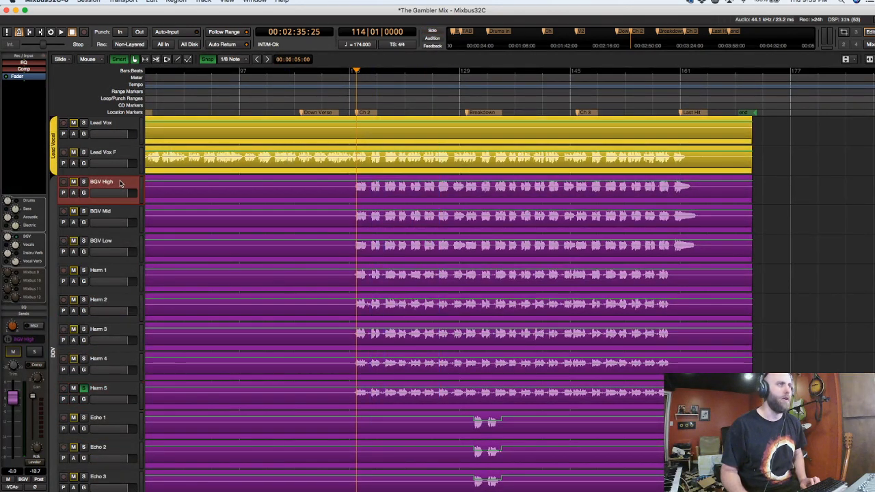
pyautogui.click(131, 271)
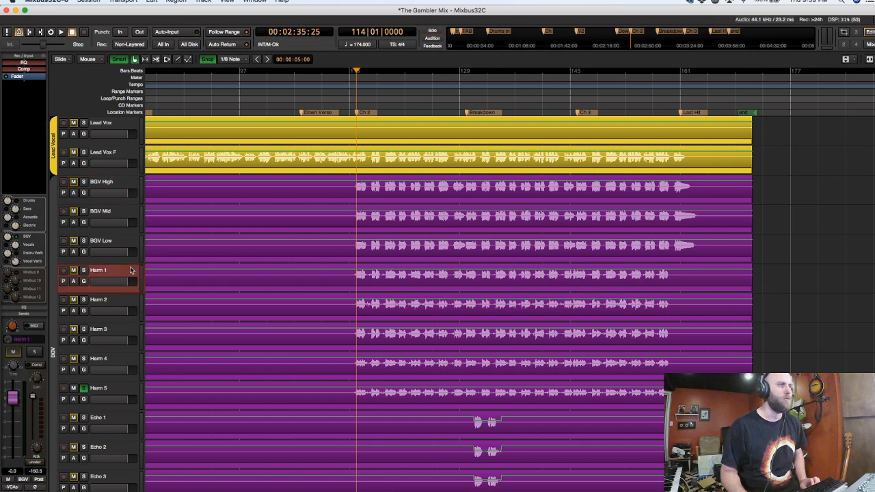
pyautogui.press('space')
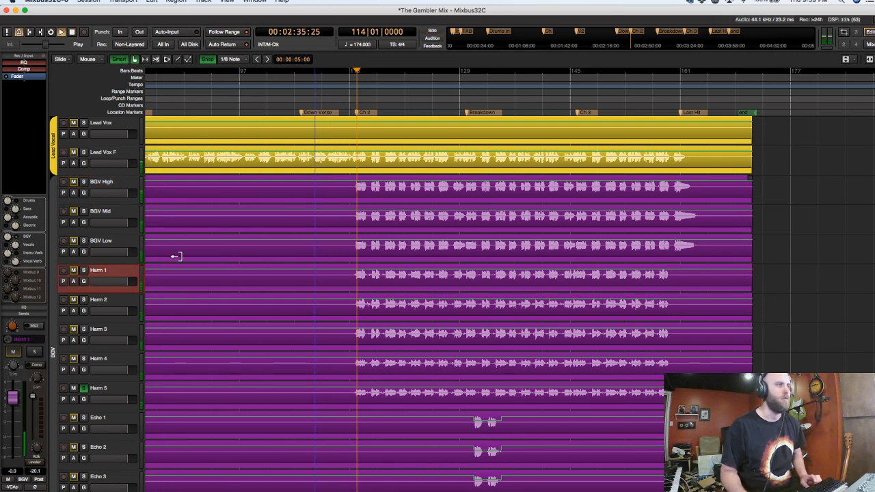
pyautogui.click(83, 270)
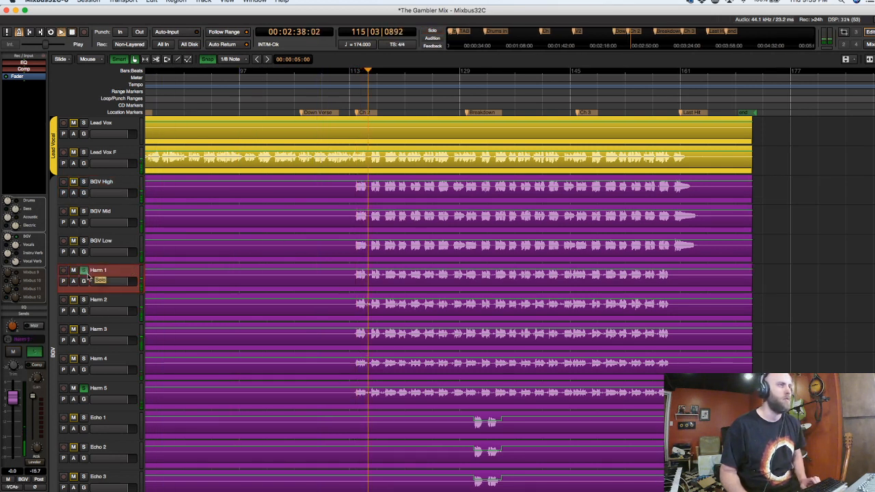
pyautogui.click(126, 403)
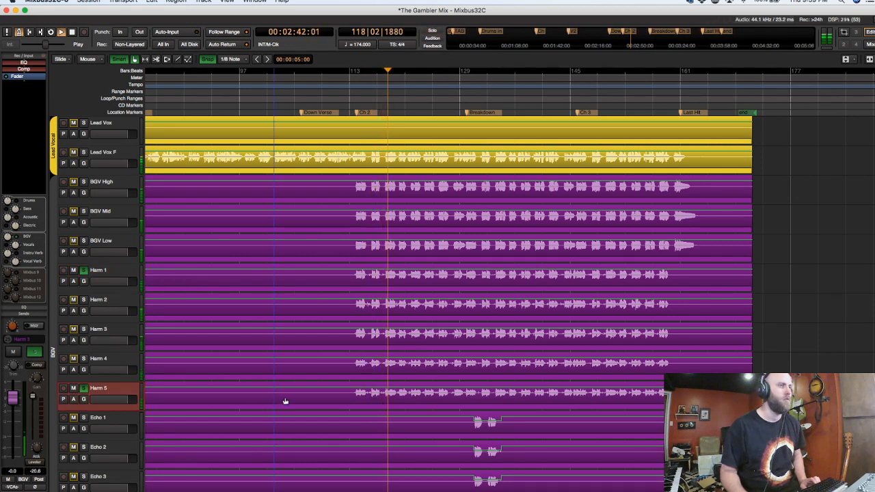
pyautogui.click(376, 401)
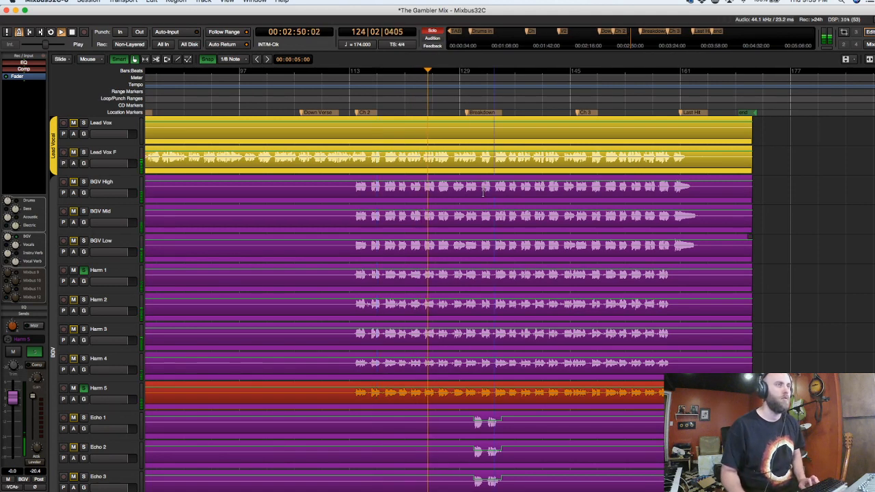
# Set the playhead at beat 4 of bar 121 and audition the soloed Harm 1 and Harm 5.
pyautogui.press('space')
pyautogui.scroll(3, 409, 116)
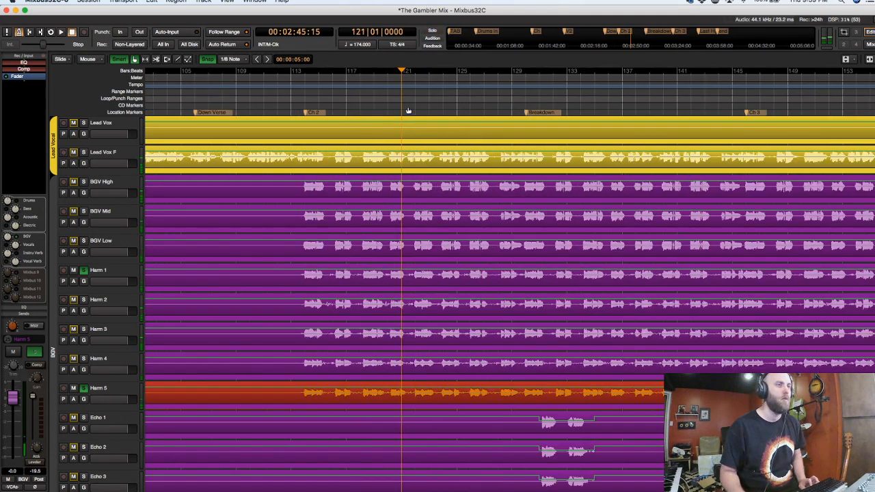
pyautogui.click(428, 85)
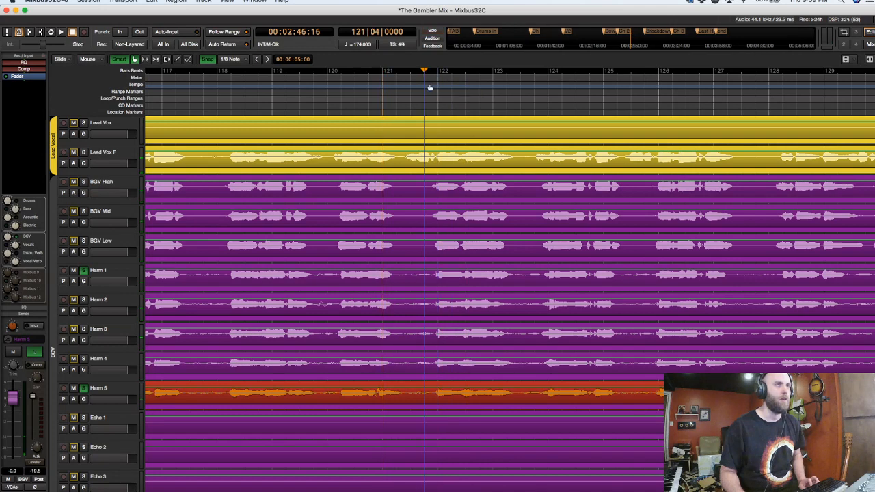
pyautogui.press('space')
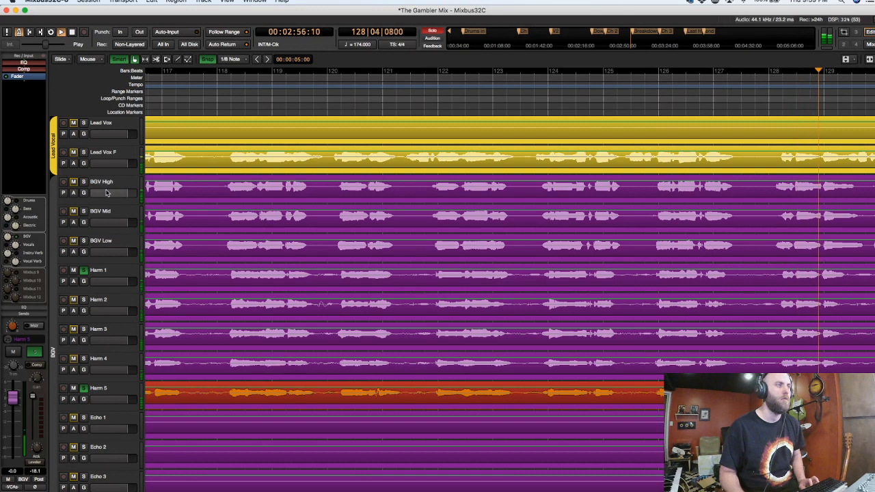
# Add Harm 2 to the soloed harmonies, audition from bar 121, and check the Harm 1 and Harm 2 channel strips.
pyautogui.press('space')
pyautogui.click(83, 299)
pyautogui.press('space')
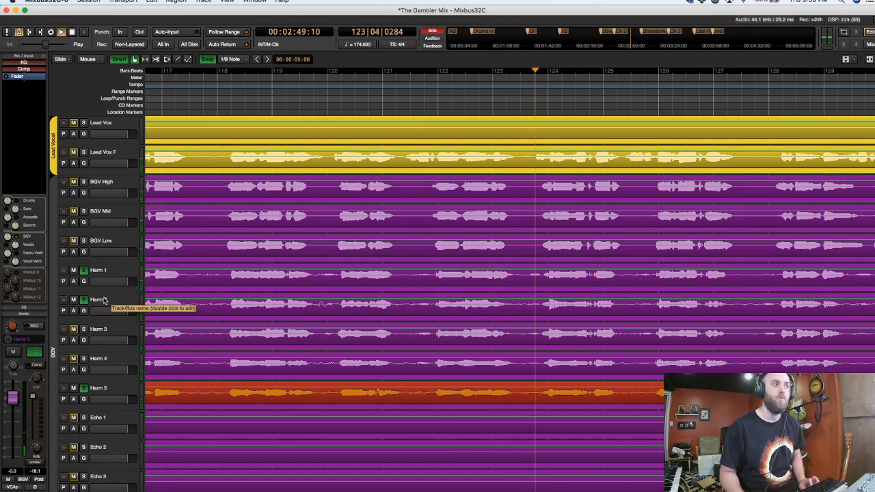
pyautogui.press('space')
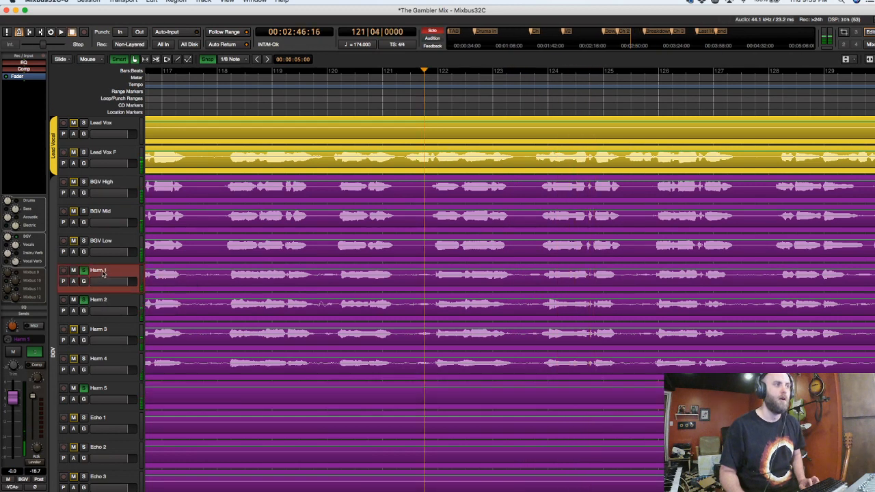
pyautogui.click(104, 274)
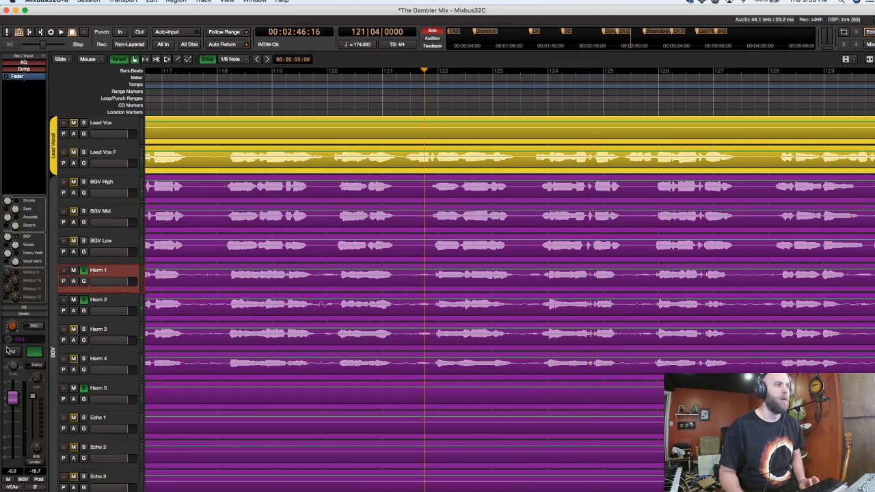
pyautogui.click(102, 302)
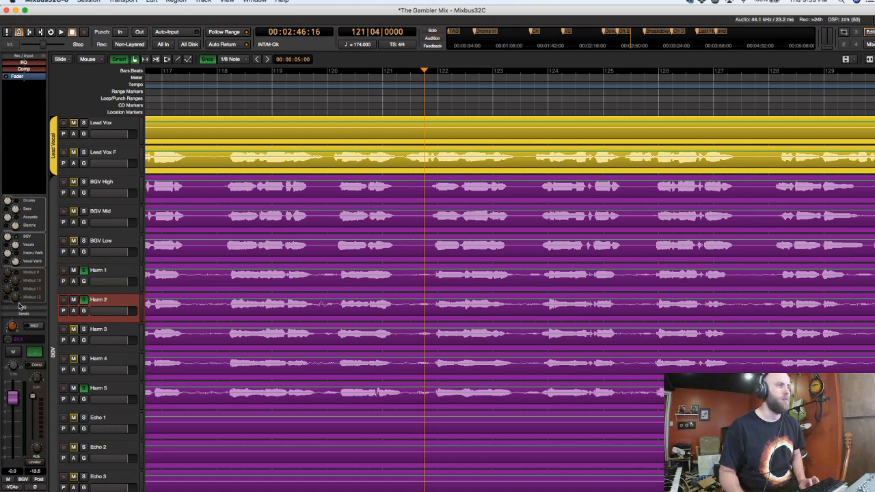
# Replay the harmonies from bar 121, solo Harm 3, and unsolo Harm 2 and Harm 1 to leave Harm 3 with Harm 5.
pyautogui.press('space')
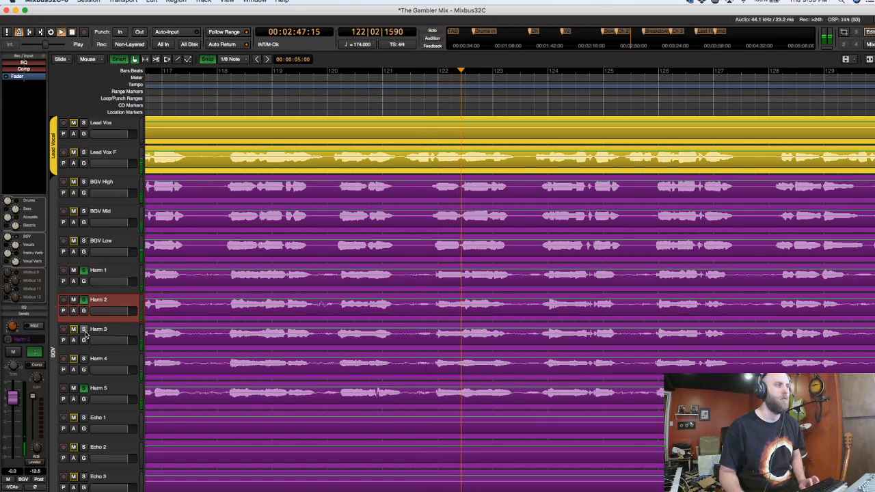
pyautogui.click(101, 272)
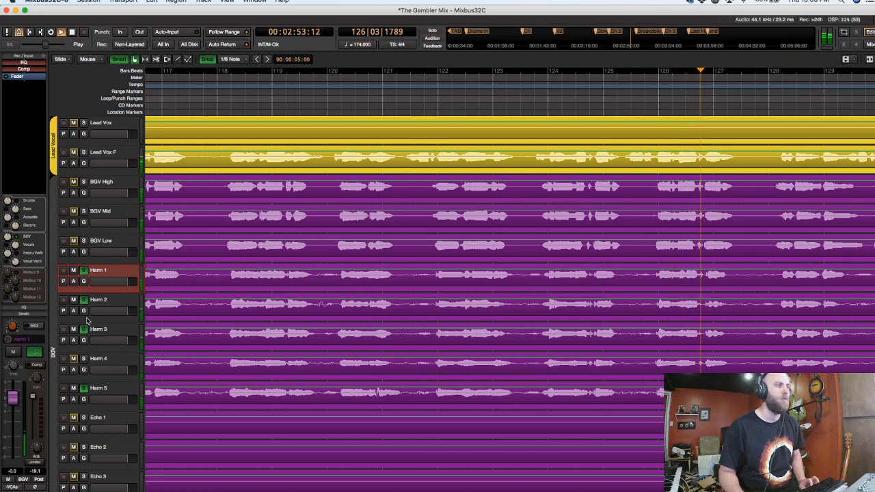
pyautogui.click(84, 301)
pyautogui.click(85, 271)
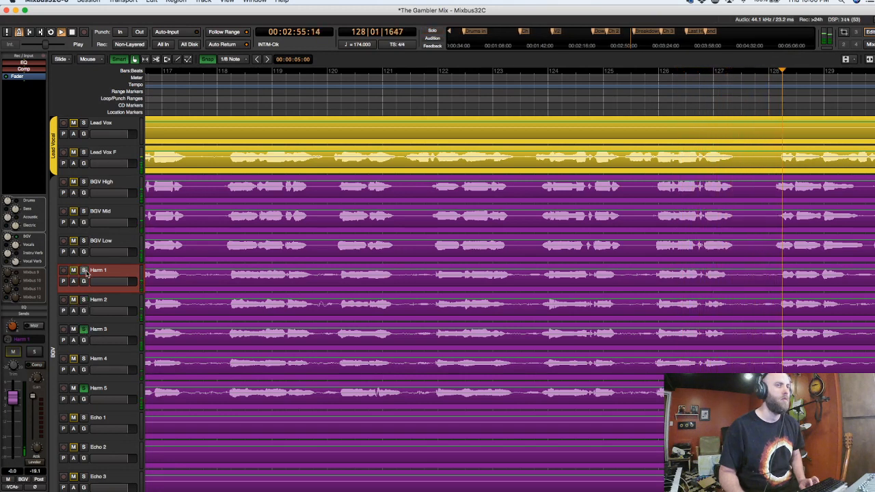
# Solo Harm 2 alongside Harm 3 and Harm 5, audition from bar 121, and check the Harm 3 and Harm 2 channel strips.
pyautogui.press('space')
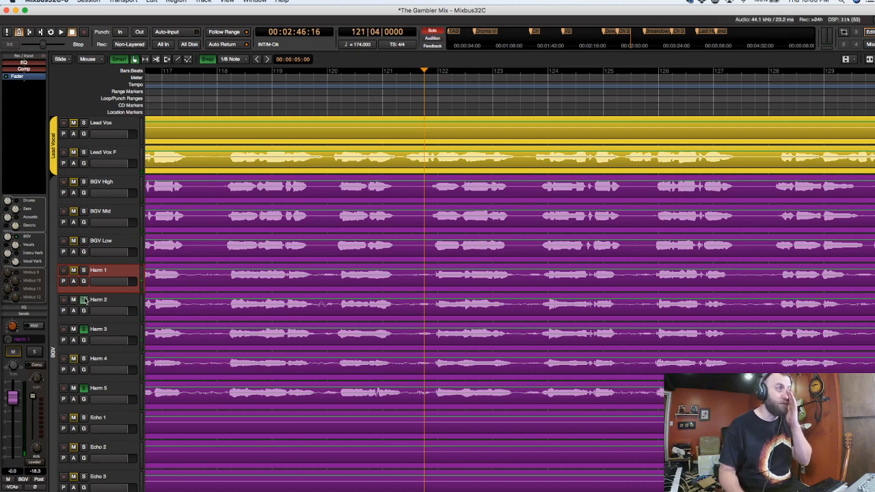
pyautogui.press('space')
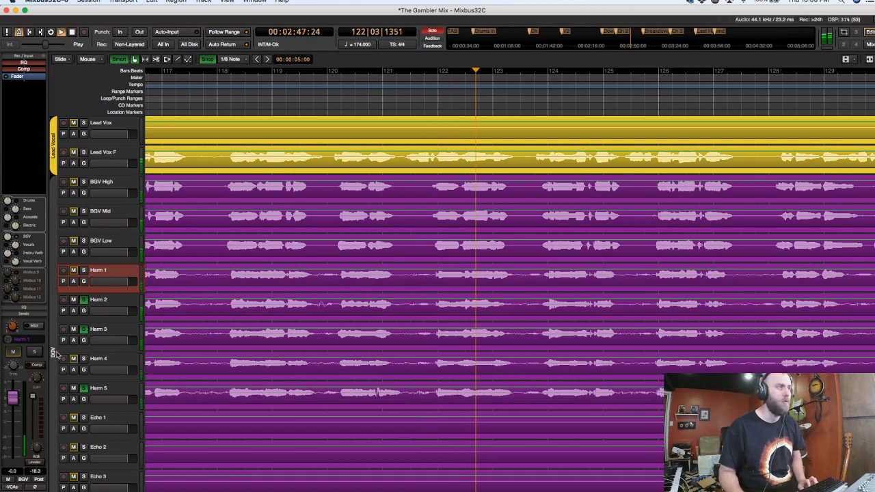
pyautogui.press('space')
pyautogui.click(116, 331)
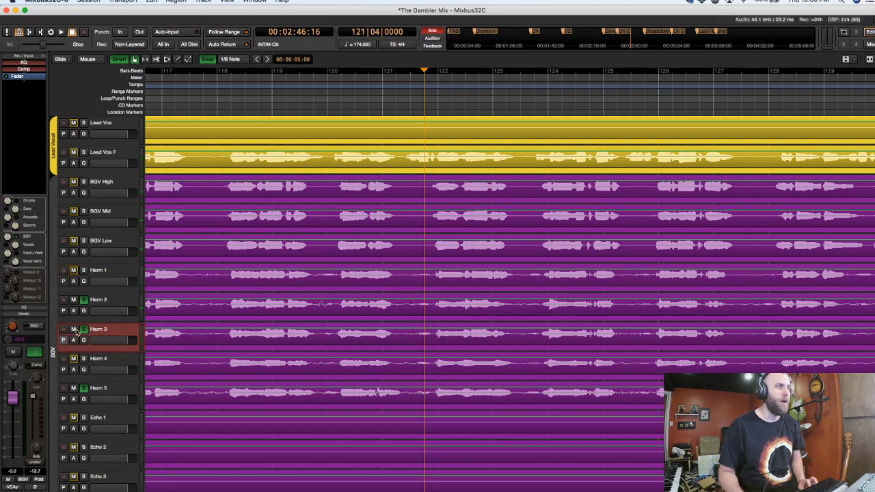
pyautogui.click(106, 302)
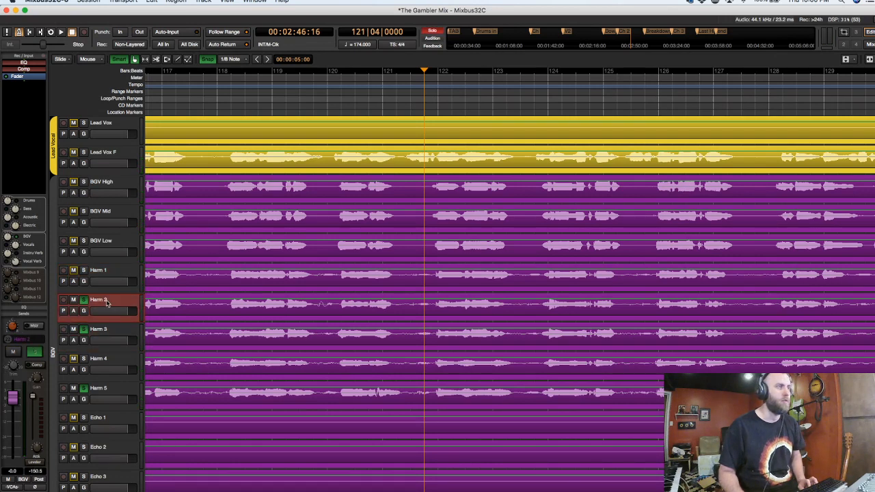
# Solo Harm 4, unsolo Harm 2 and Harm 3, and audition Harm 4 with Harm 5 from bar 121.
pyautogui.click(106, 361)
pyautogui.click(83, 359)
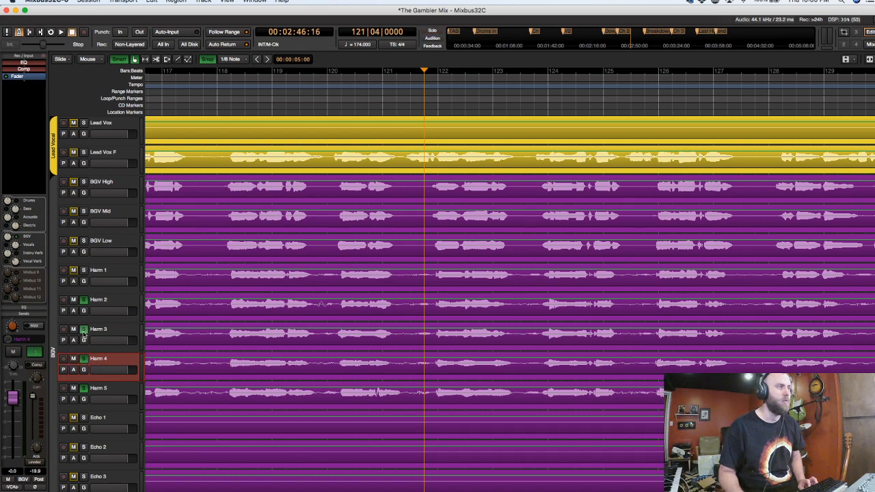
pyautogui.press('space')
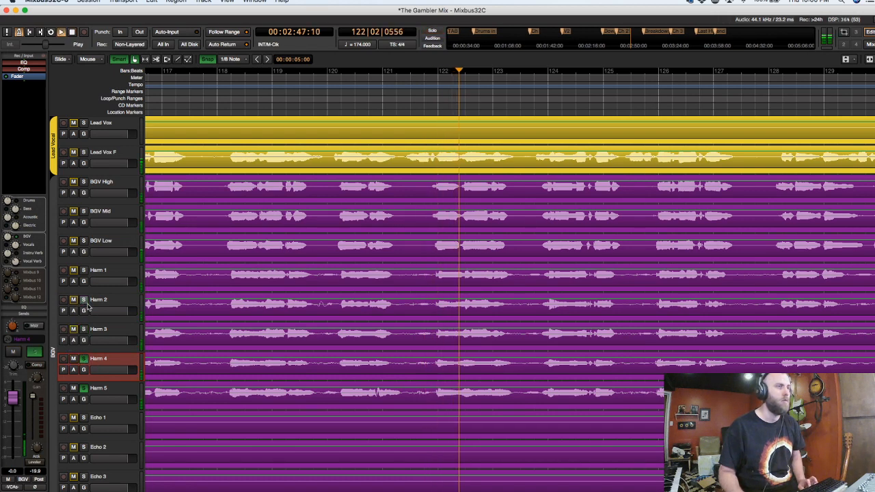
pyautogui.press('space')
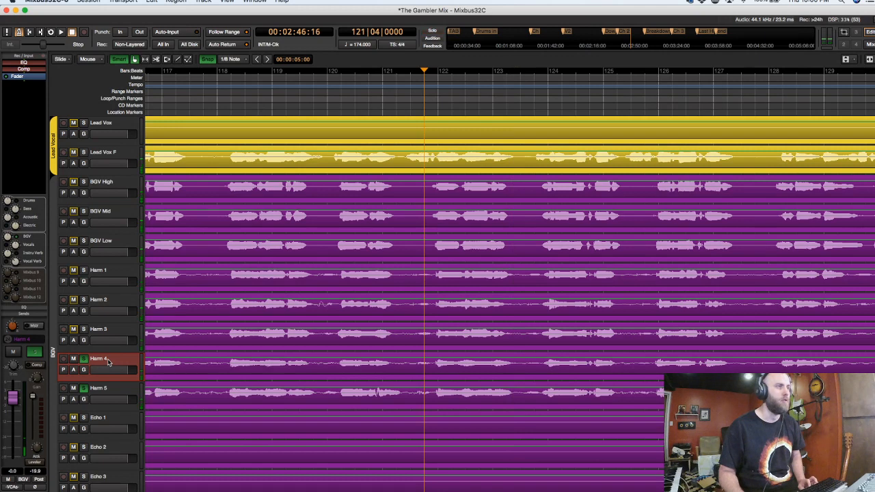
# Add Harm 3, Harm 2 and Harm 1 back to the soloed harmonies, auditioning the growing stack from bar 121.
pyautogui.click(106, 332)
pyautogui.click(83, 330)
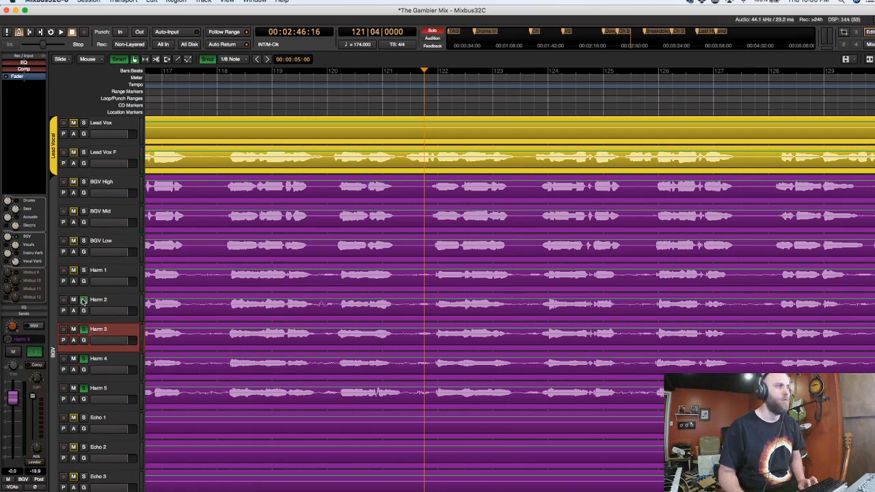
pyautogui.press('space')
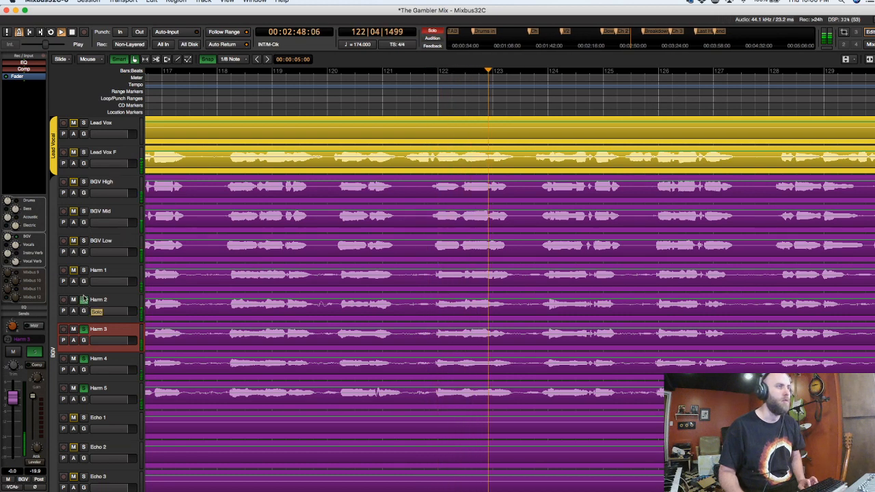
pyautogui.click(82, 299)
pyautogui.press('space')
pyautogui.press('space')
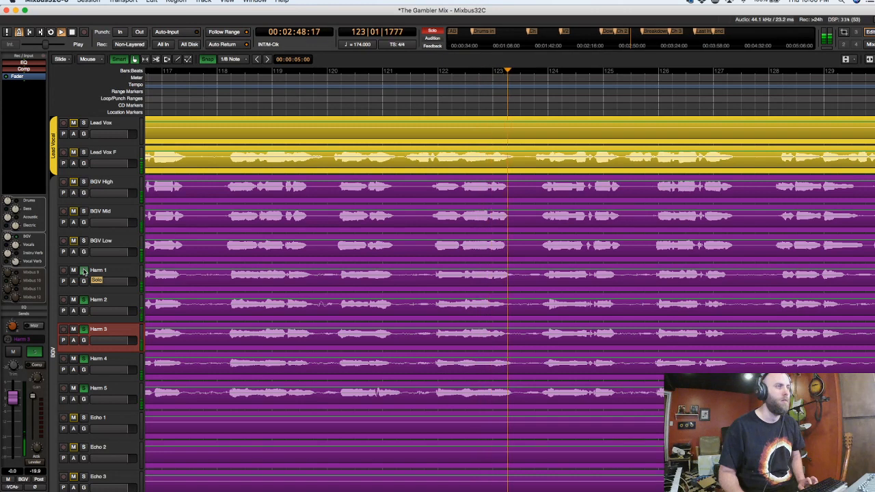
pyautogui.press('space')
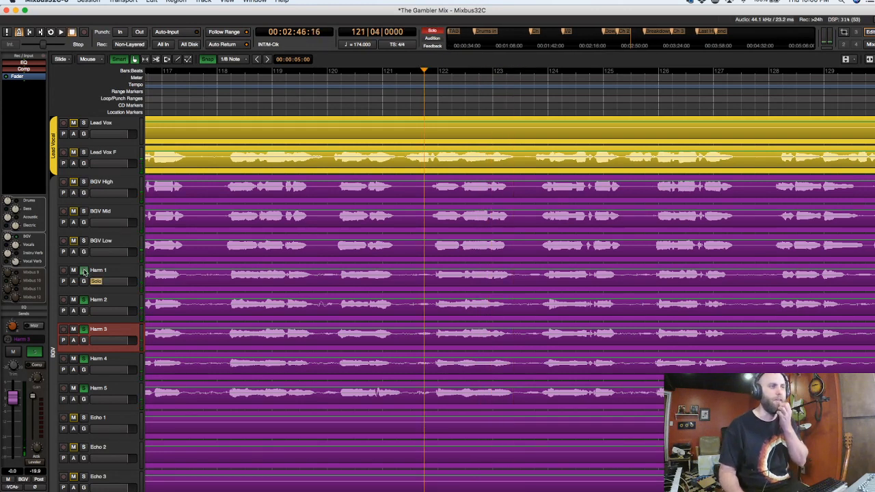
# Add BGV Low to the five soloed harmonies, audition from bar 121, and check the Harm 1 and BGV Low channel strips.
pyautogui.click(109, 272)
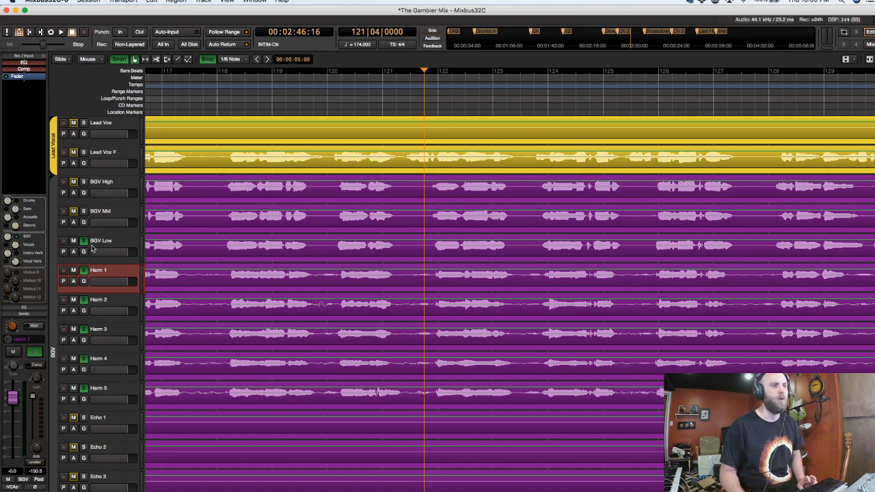
pyautogui.press('space')
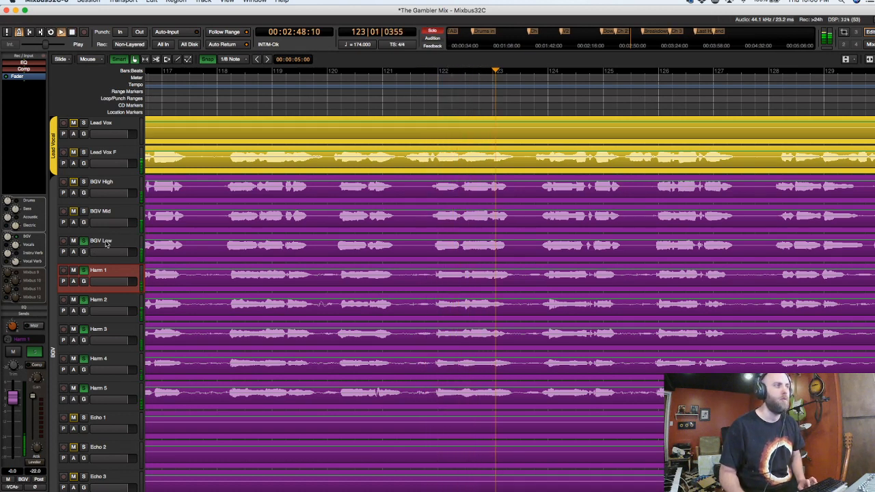
pyautogui.click(106, 244)
pyautogui.press('space')
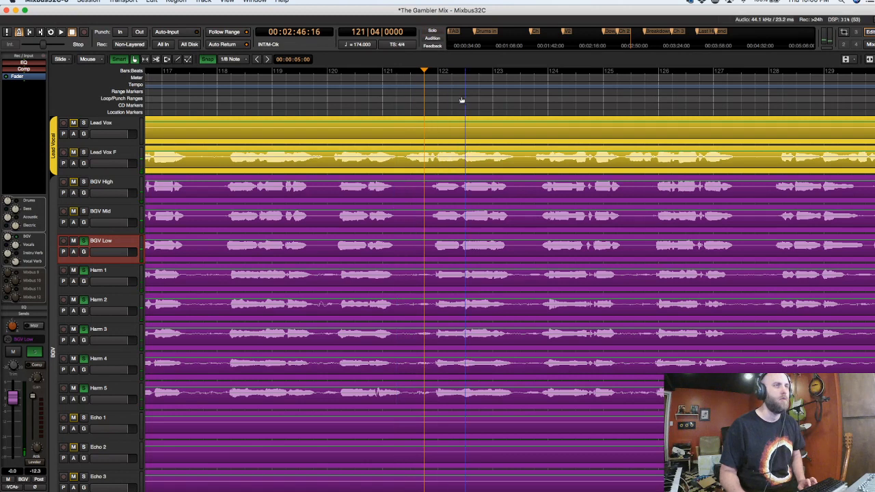
# Set the playhead midway through beat 4 of bar 121, add BGV Mid to the soloed tracks, and audition the phrase at bar 122.
pyautogui.scroll(3, 449, 99)
pyautogui.scroll(-2, 450, 98)
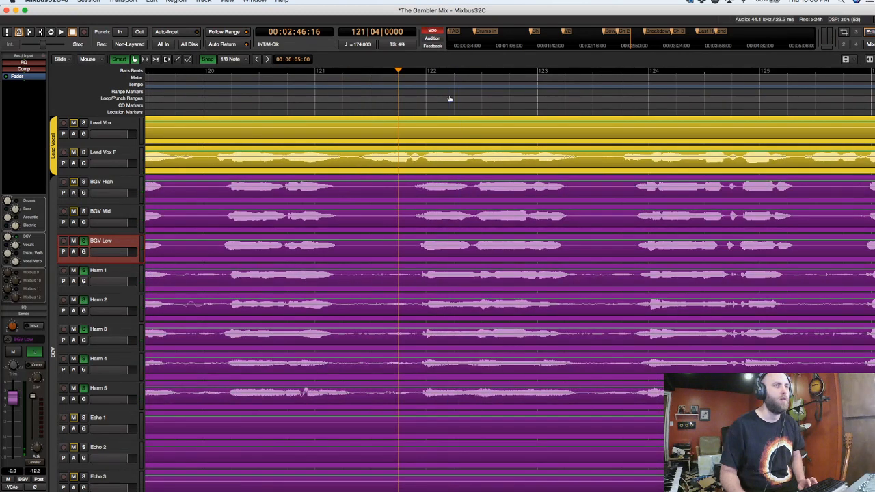
pyautogui.scroll(1, 450, 99)
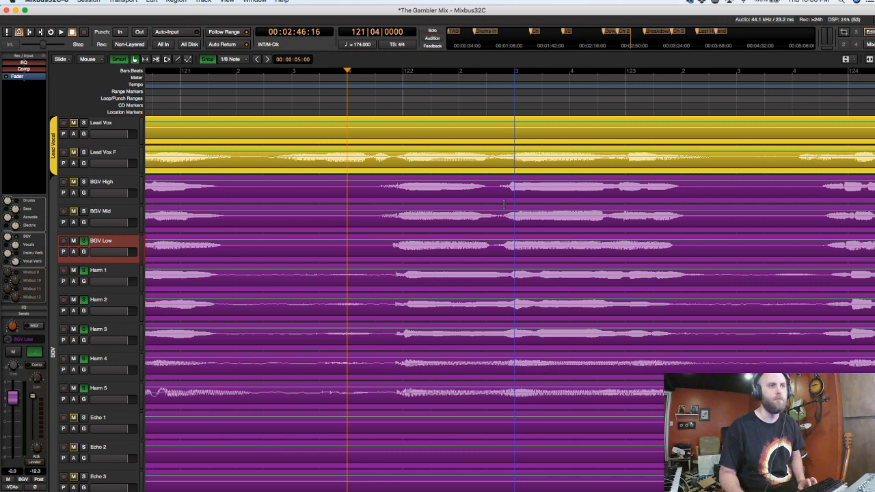
pyautogui.press('space')
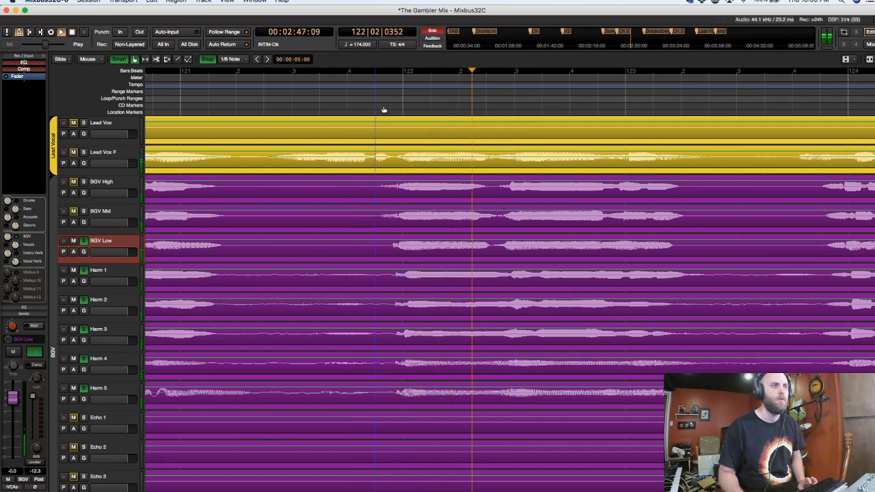
pyautogui.press('space')
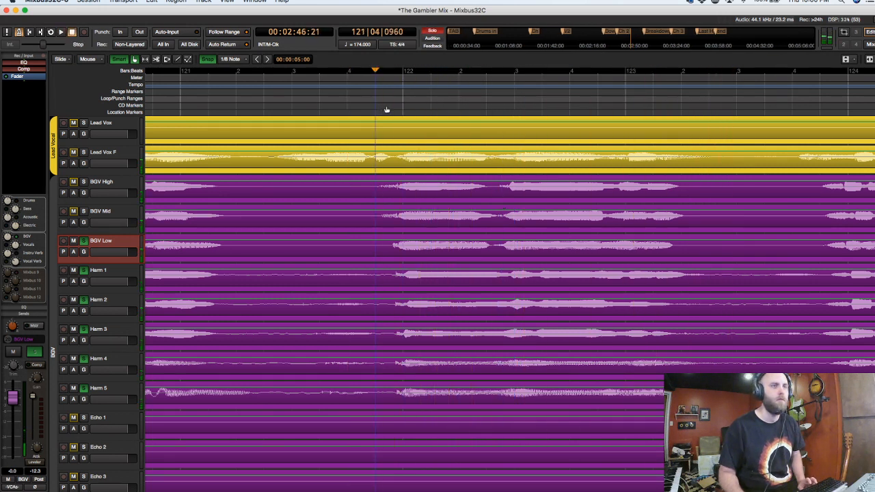
pyautogui.press('space')
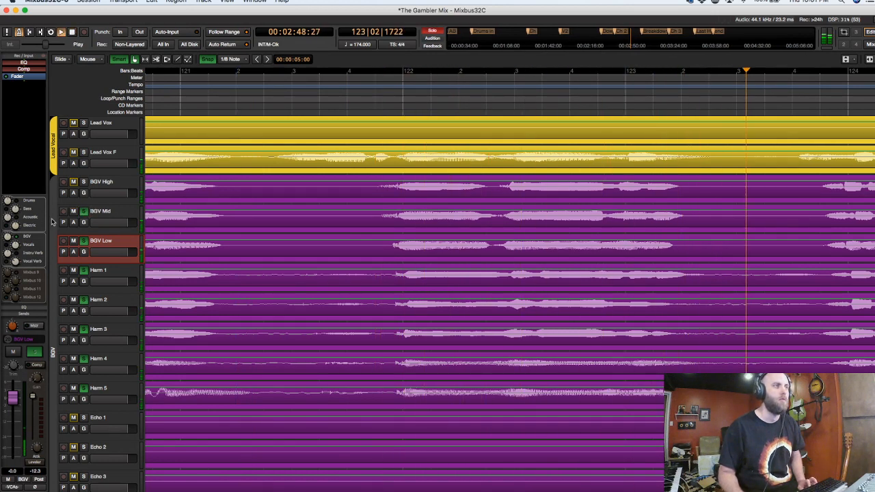
pyautogui.press('space')
# Add BGV High to the soloed background vocals, audition the phrase, and reset the playhead just after beat 4 of bar 121.
pyautogui.click(84, 182)
pyautogui.press('space')
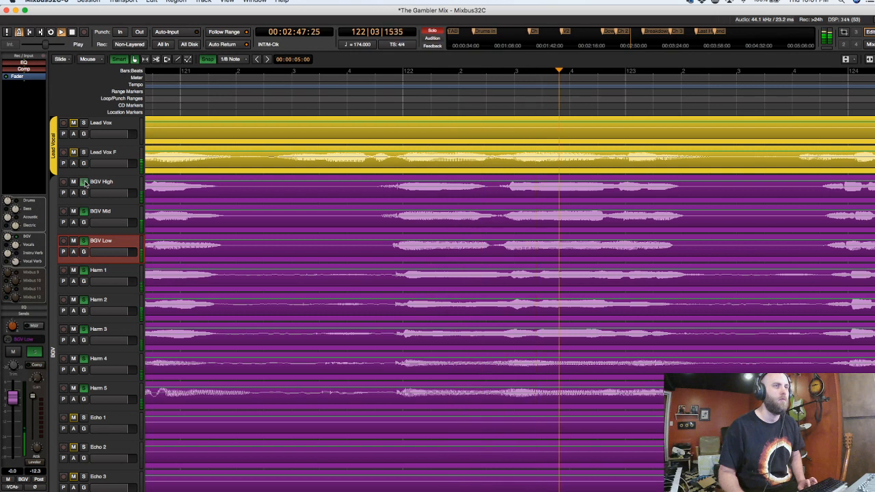
pyautogui.press('space')
pyautogui.click(360, 102)
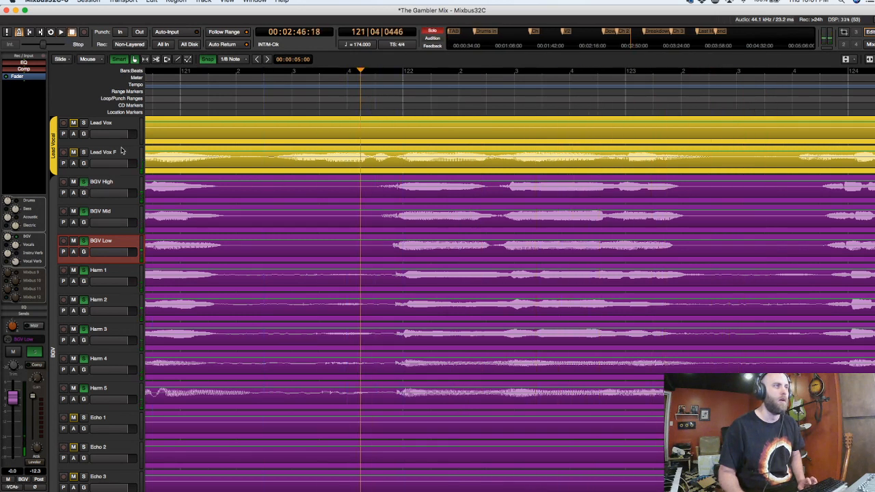
# Unsolo all the background vocal tracks and audition the full mix from beat 4 of bar 121.
pyautogui.click(84, 241)
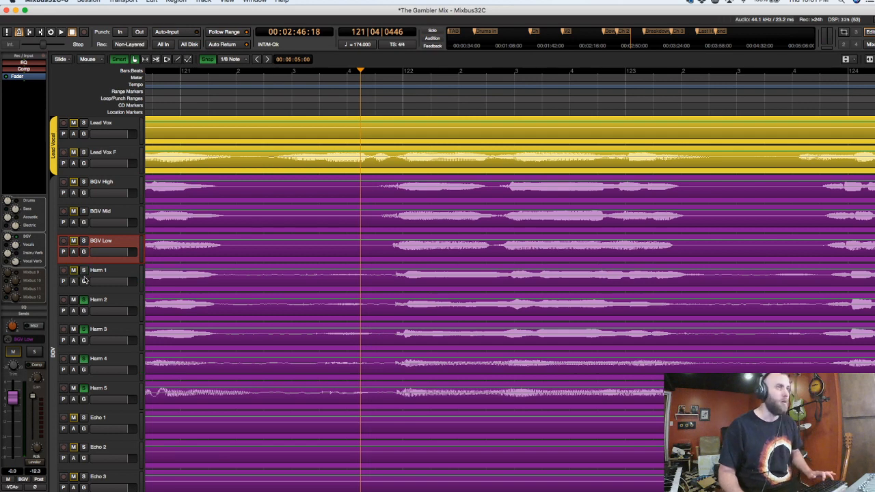
pyautogui.click(83, 299)
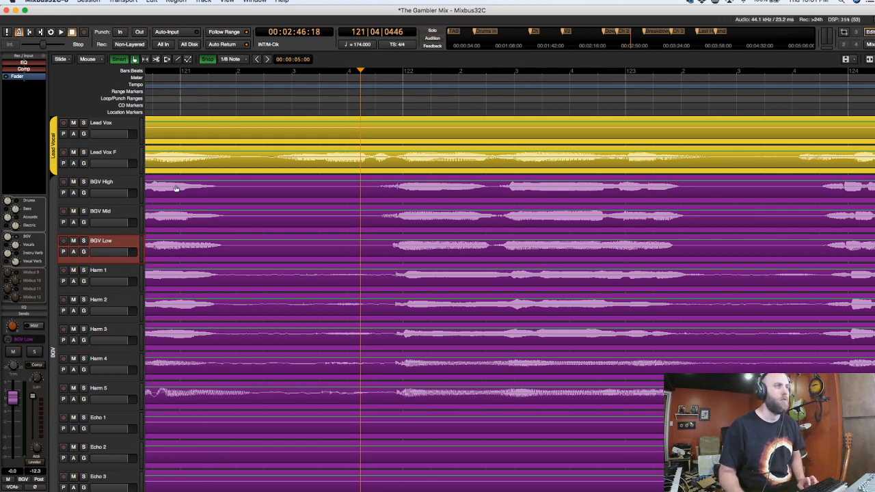
pyautogui.click(354, 97)
pyautogui.press('-')
pyautogui.press('-')
pyautogui.press('-')
pyautogui.press('-')
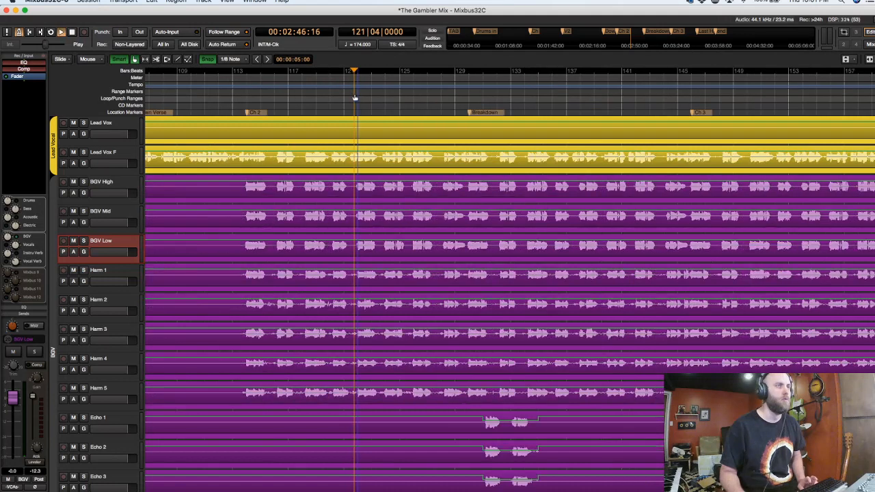
pyautogui.press('space')
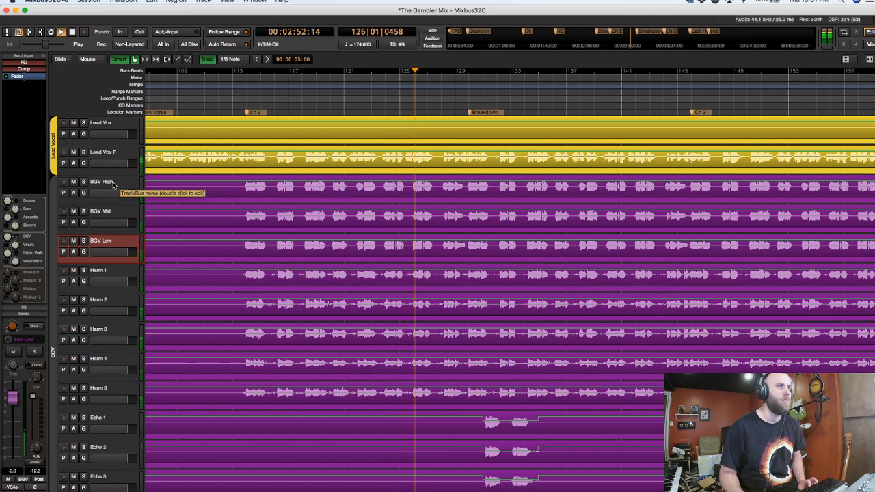
pyautogui.press('space')
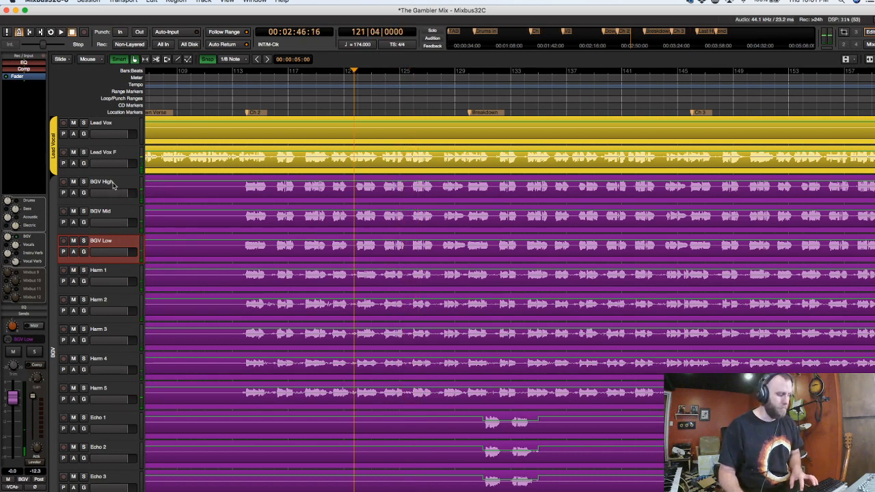
# In the mixer, raise the BGV bus compressor threshold slightly and adjust the bus trim while the full mix plays.
pyautogui.hotkey('alt', 'm')
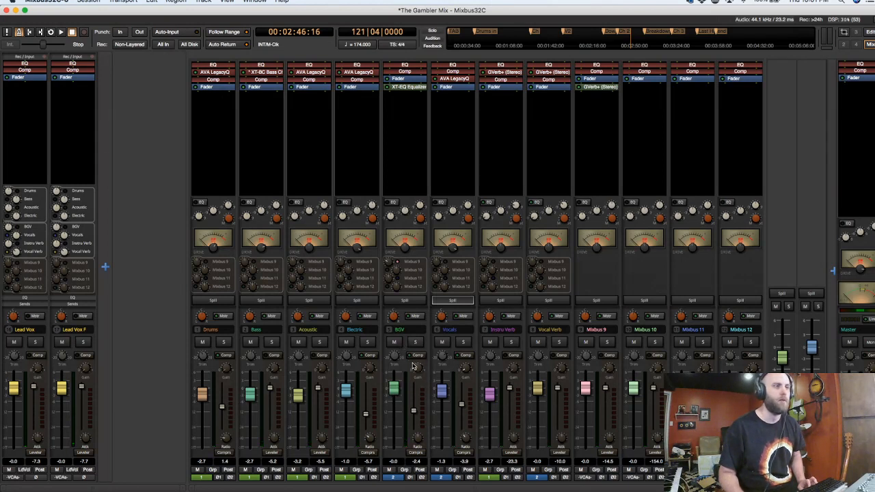
pyautogui.press('space')
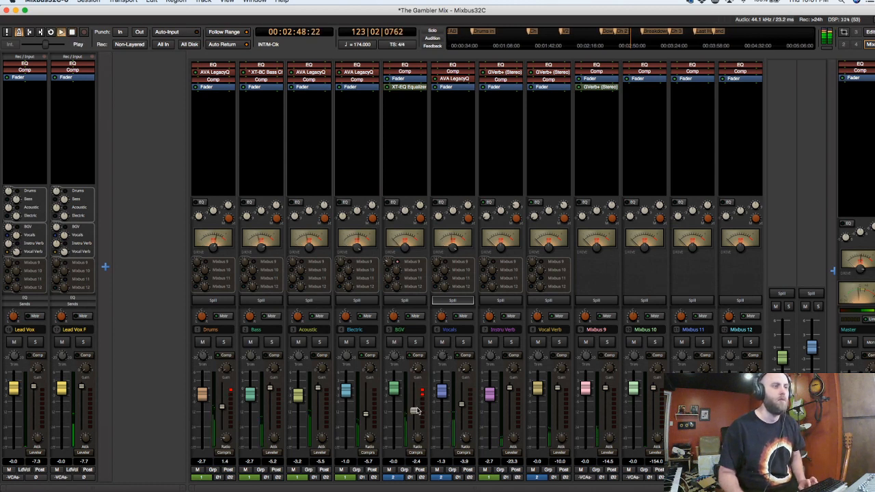
pyautogui.moveTo(414, 411)
pyautogui.mouseDown()
pyautogui.moveTo(419, 358)
pyautogui.moveTo(414, 409)
pyautogui.mouseUp()
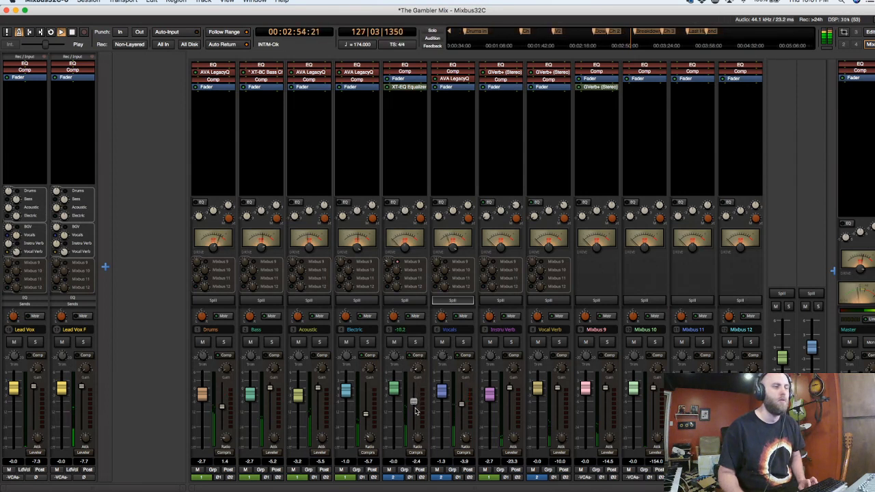
pyautogui.moveTo(393, 356); pyautogui.dragTo(393, 361)
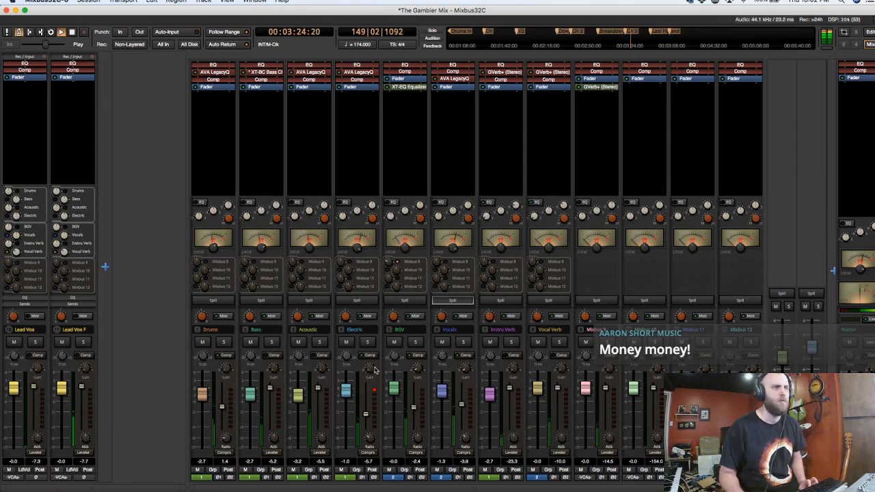
# Solo the Electric bus, spill its Electric Rhym and Electric Lead channels, and show their EQ sections.
pyautogui.click(365, 344)
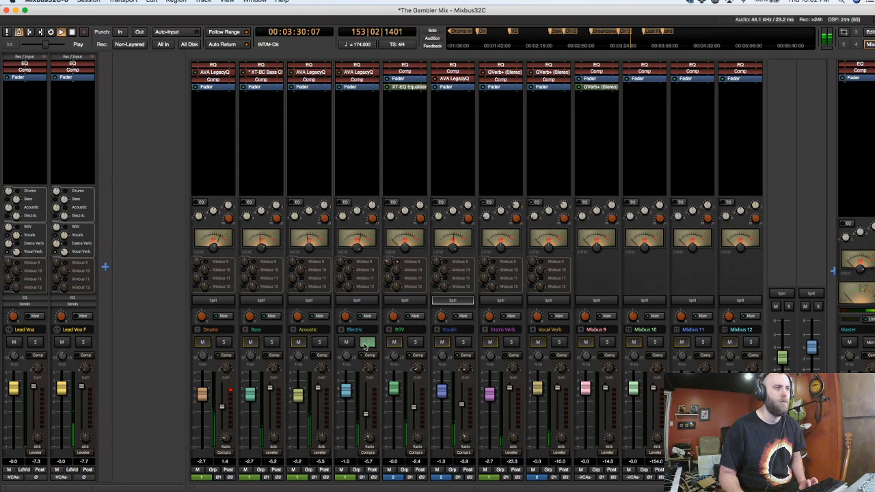
pyautogui.click(356, 300)
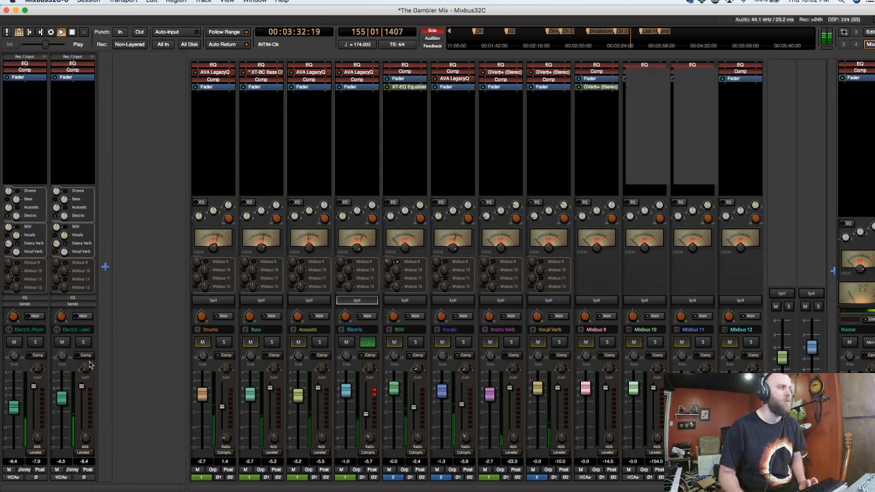
pyautogui.click(22, 297)
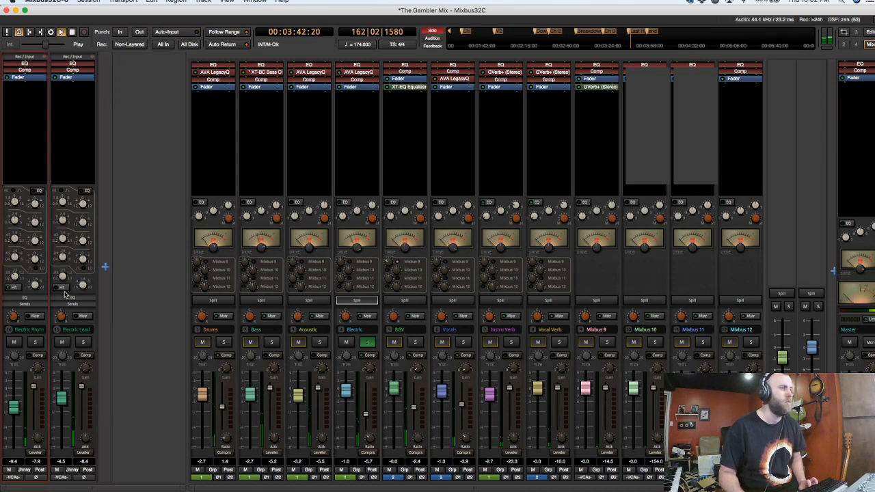
# Audition the soloed electric guitars from beat 4 of bar 121 and unsolo the Electric bus.
pyautogui.press('space')
pyautogui.press('space')
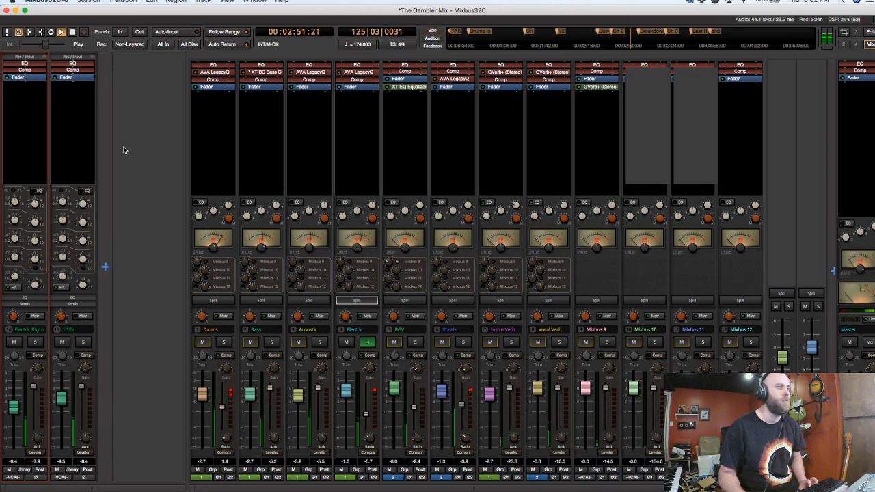
pyautogui.press('space')
pyautogui.click(370, 344)
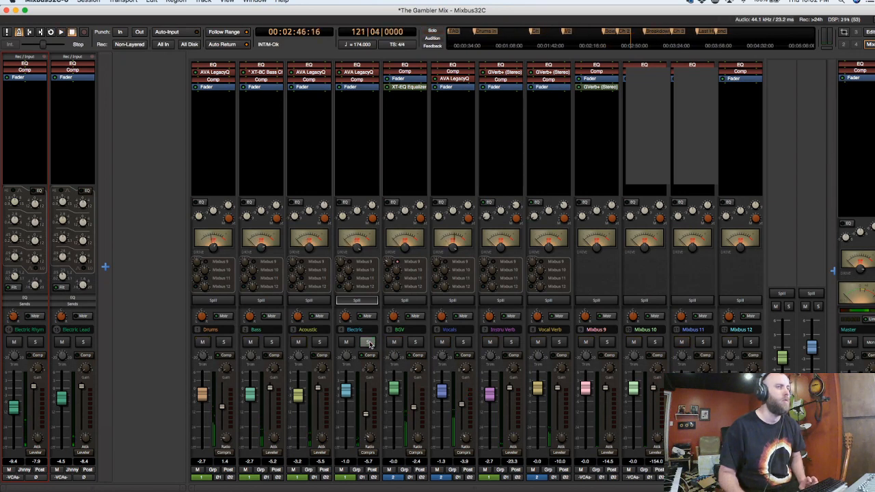
# Audition the full mix from beat 4 of bar 121 and check the low-end filters on the electric guitar channels.
pyautogui.press('space')
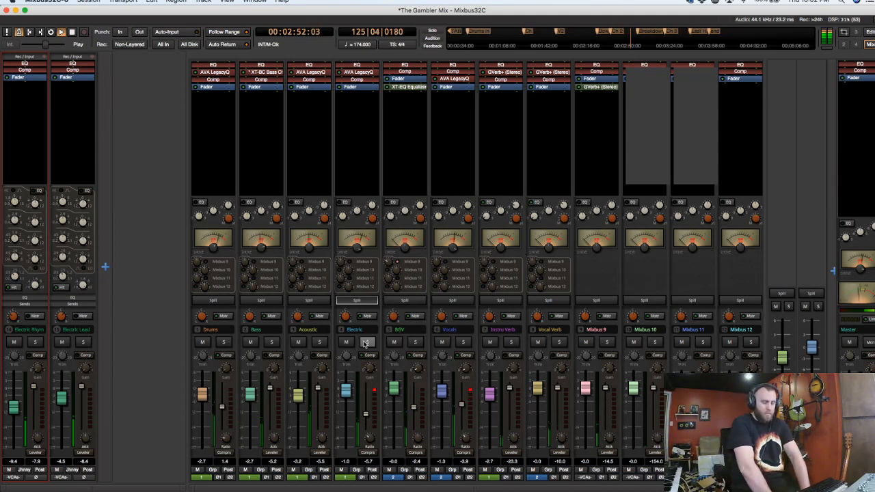
pyautogui.press('space')
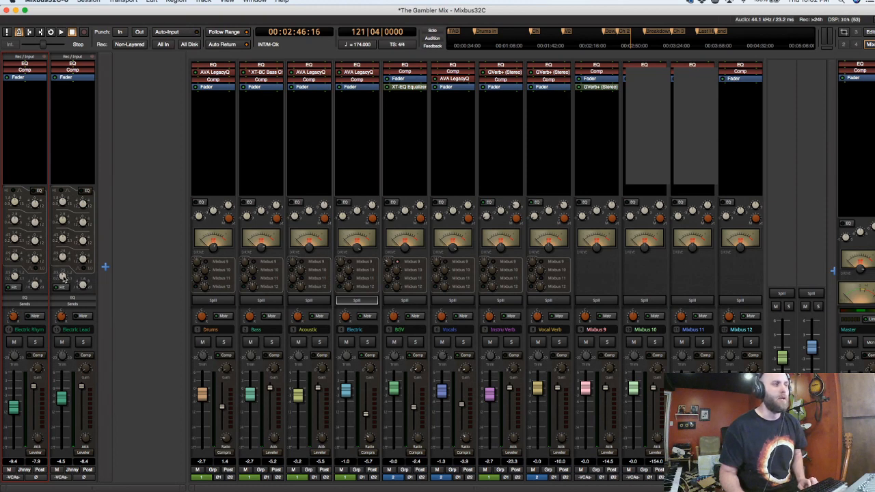
pyautogui.moveTo(13, 275)
pyautogui.moveTo(61, 279)
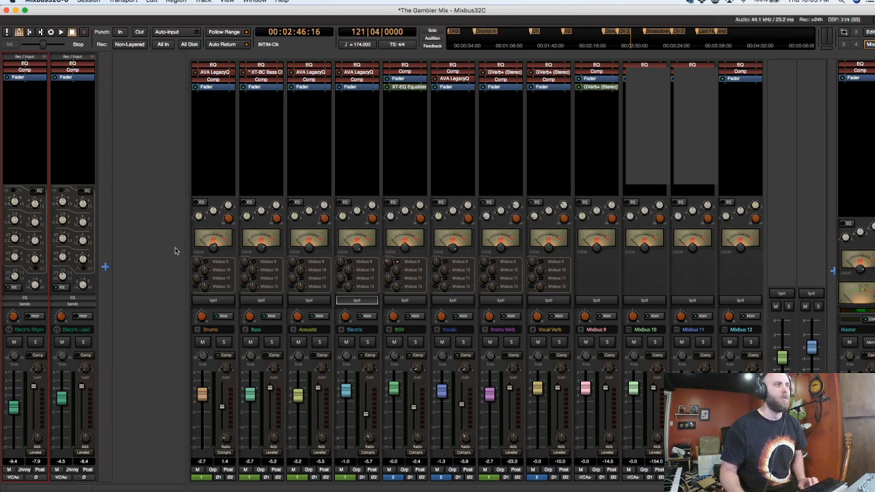
# Check the Acoustic bus's spilled channels and slightly lower the band 1 high-pass frequency in that bus's AVA LegacyQ.
pyautogui.click(309, 301)
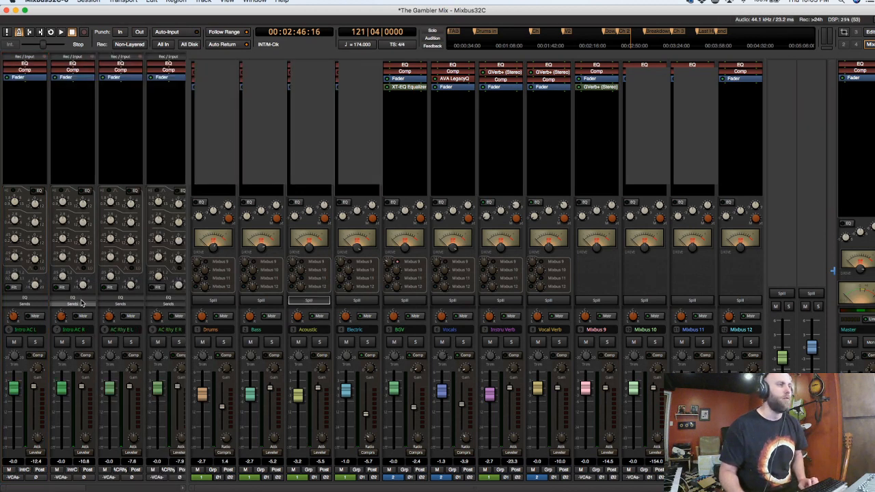
pyautogui.click(309, 301)
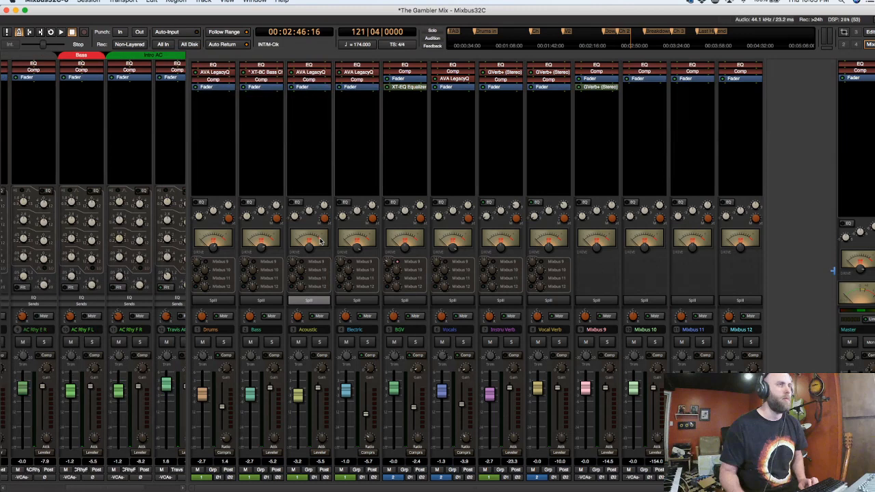
pyautogui.doubleClick(310, 72)
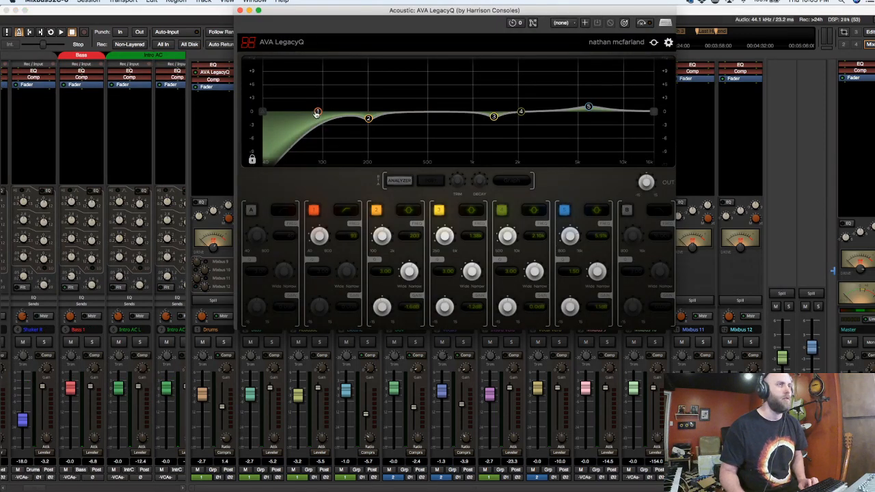
pyautogui.moveTo(319, 113); pyautogui.dragTo(316, 113)
pyautogui.click(240, 9)
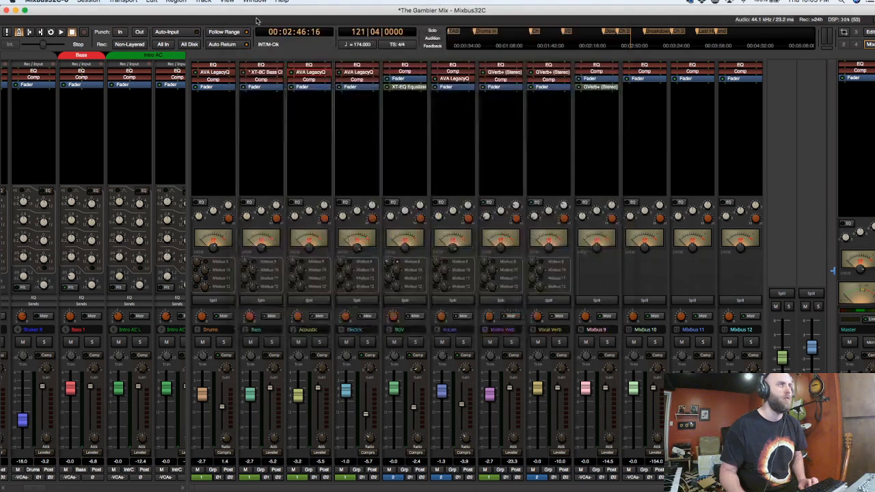
# Slightly lower the band 1 high-pass frequency in the Electric bus's AVA LegacyQ and close the plug-in.
pyautogui.doubleClick(364, 73)
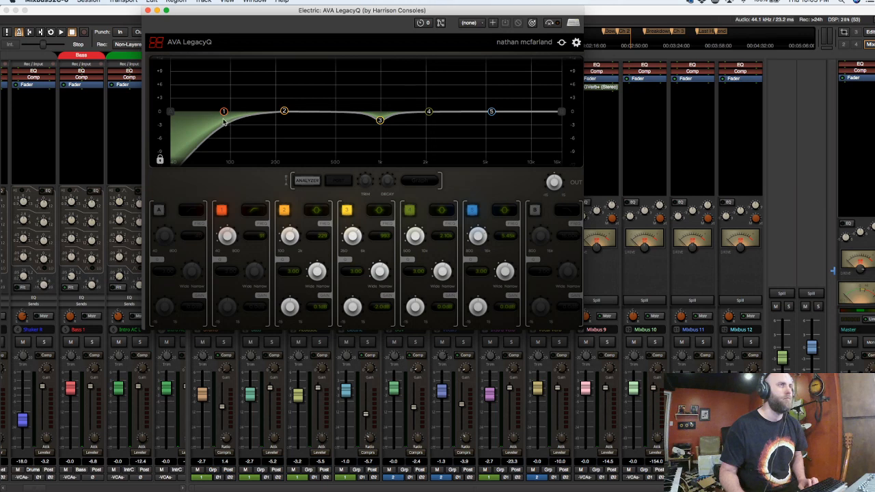
pyautogui.moveTo(224, 112)
pyautogui.mouseDown()
pyautogui.moveTo(209, 112)
pyautogui.moveTo(221, 112)
pyautogui.mouseUp()
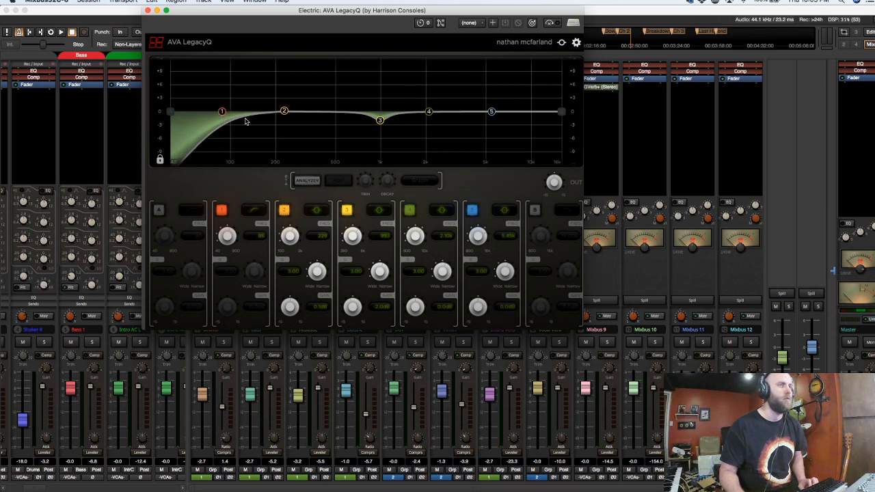
pyautogui.click(147, 11)
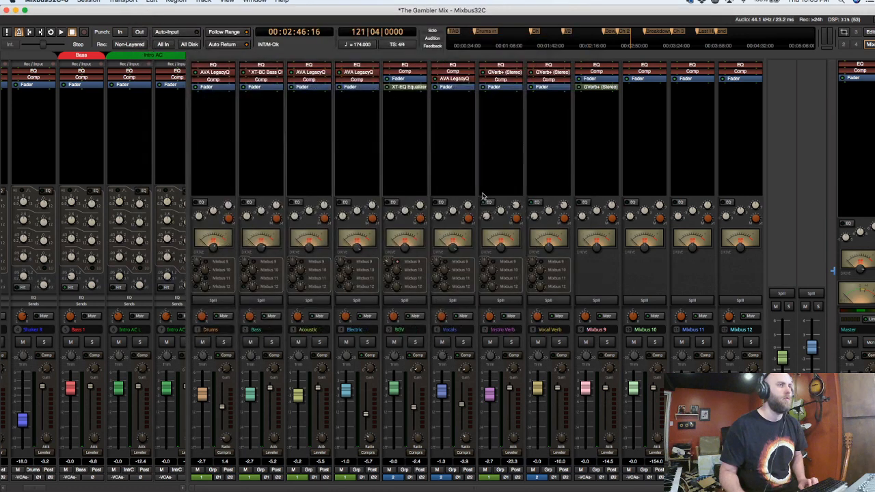
# Play the full mix, show the Meterbridge, and enlarge it until every track, bus and Master meter fits.
pyautogui.press('space')
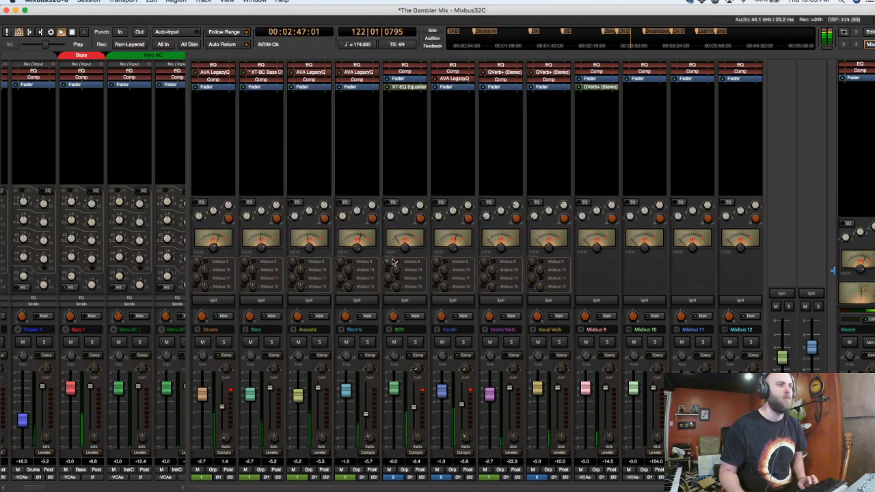
pyautogui.click(356, 249)
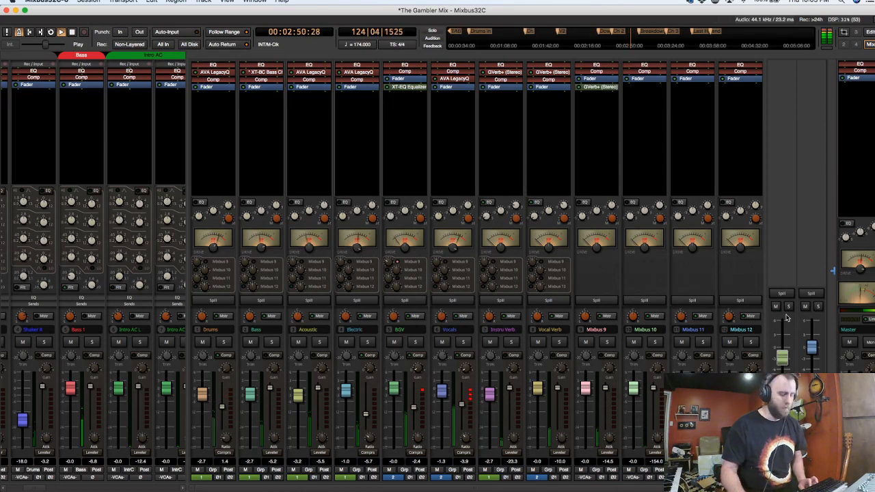
pyautogui.hotkey('alt', 'b')
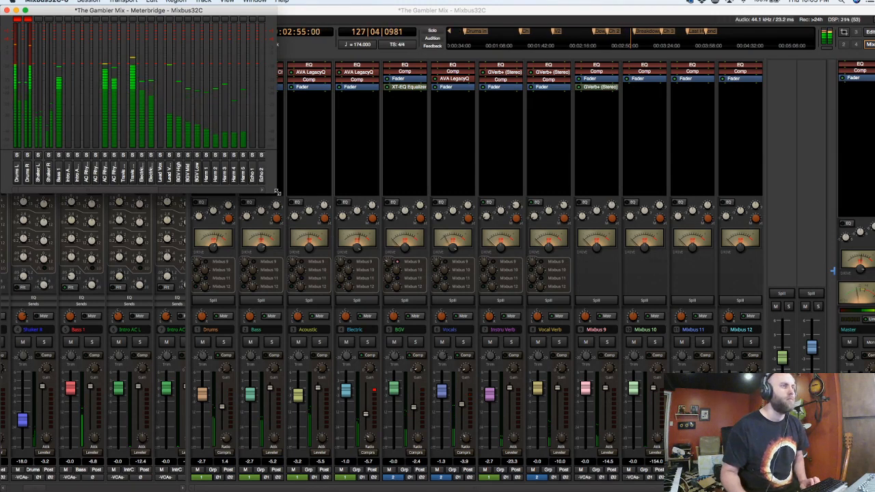
pyautogui.moveTo(276, 194); pyautogui.dragTo(402, 299)
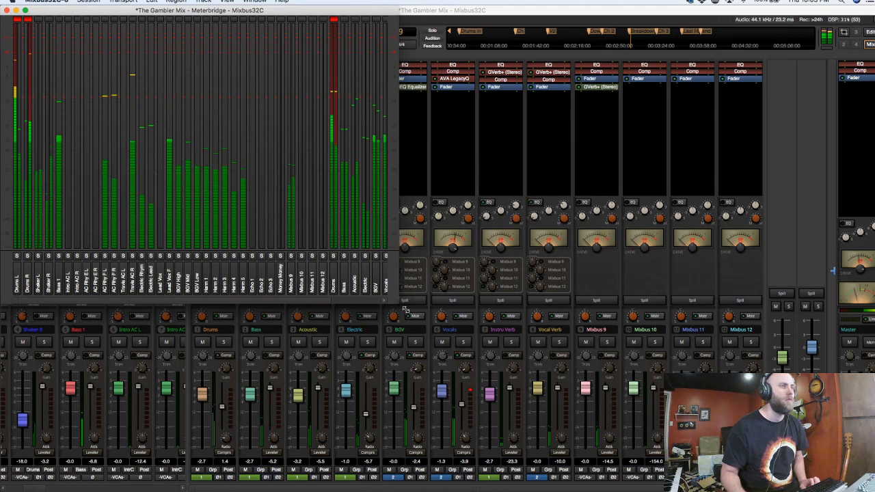
pyautogui.moveTo(400, 305); pyautogui.dragTo(462, 373)
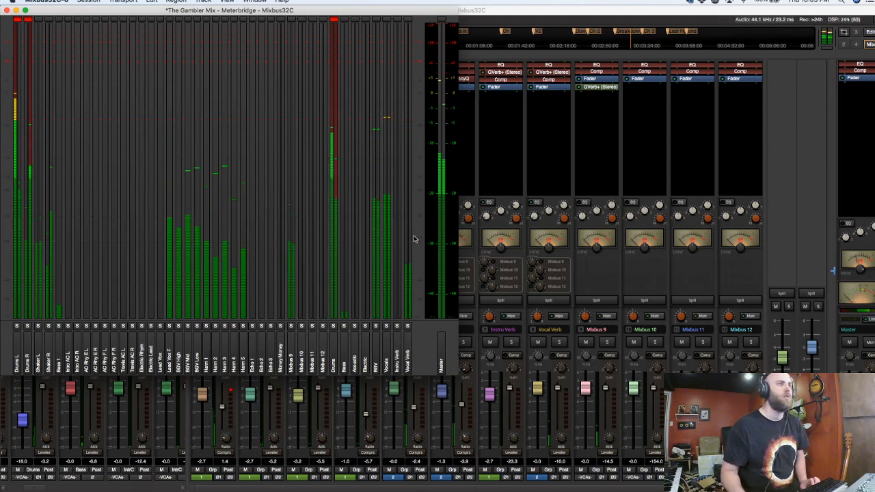
# Change the Master meter type to K20/RMS and move the Meterbridge clear of the main window's title bar.
pyautogui.rightClick(443, 119)
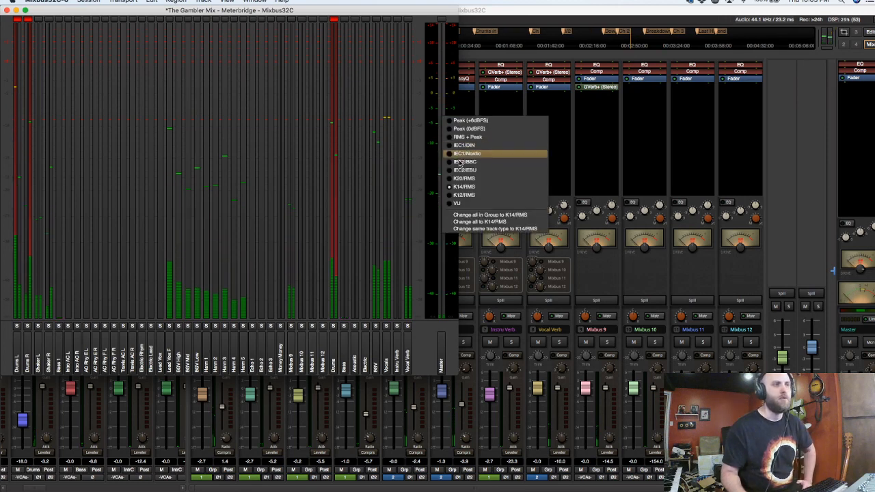
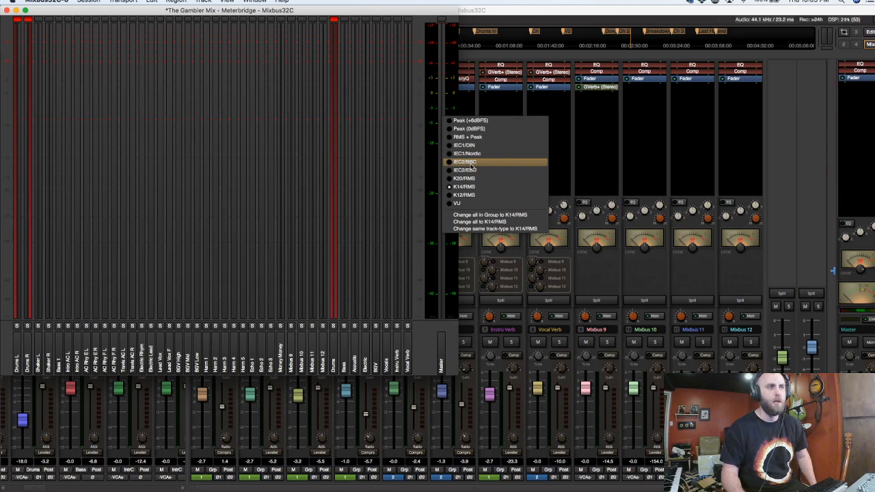
pyautogui.click(462, 179)
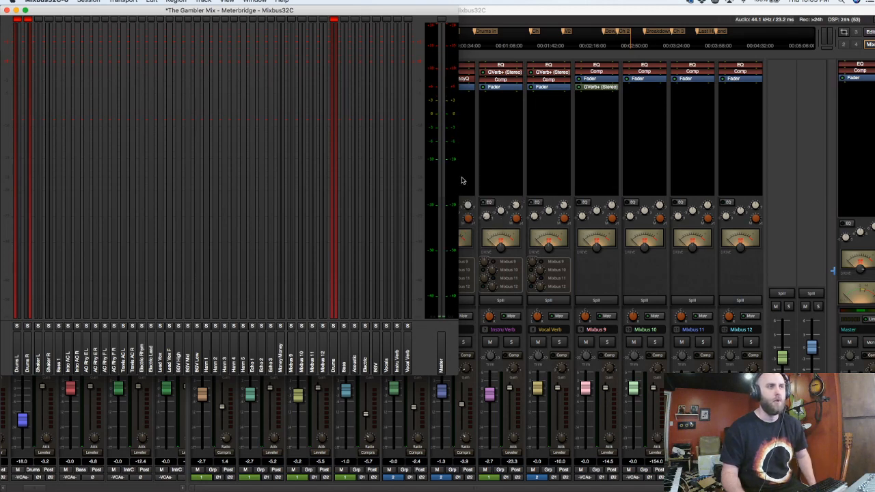
pyautogui.moveTo(436, 9); pyautogui.dragTo(437, 20)
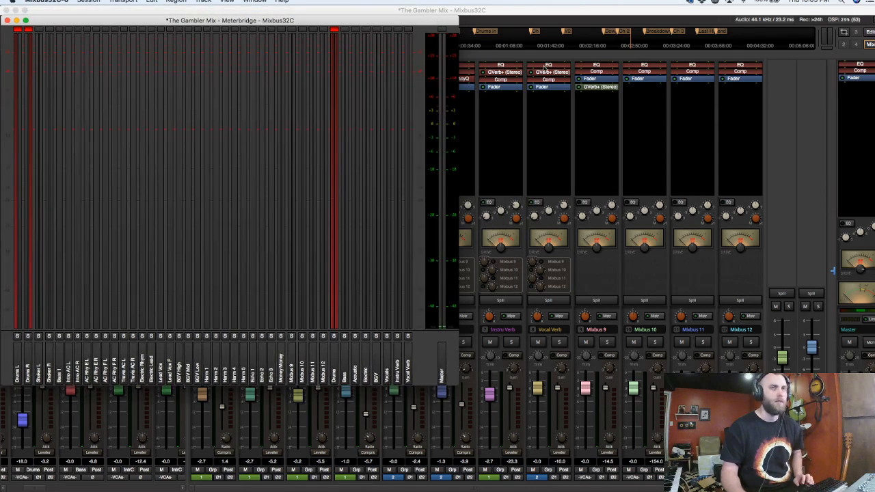
# Audition the full mix twice from beat 4 of bar 121 while checking the Master levels in the Meterbridge and mixer.
pyautogui.press('space')
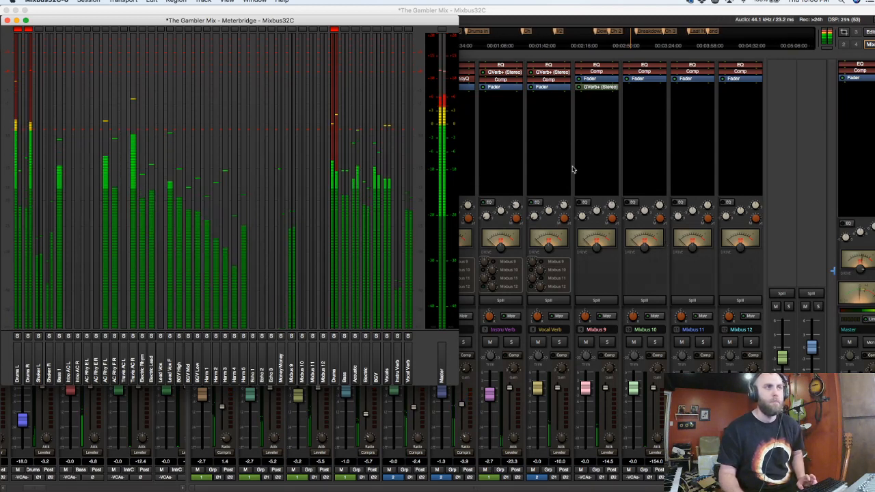
pyautogui.press('space')
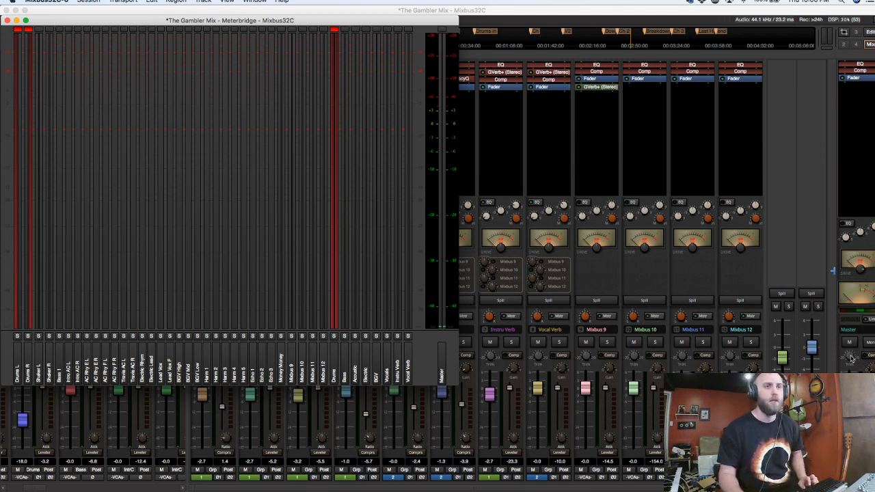
pyautogui.press('super+grave')
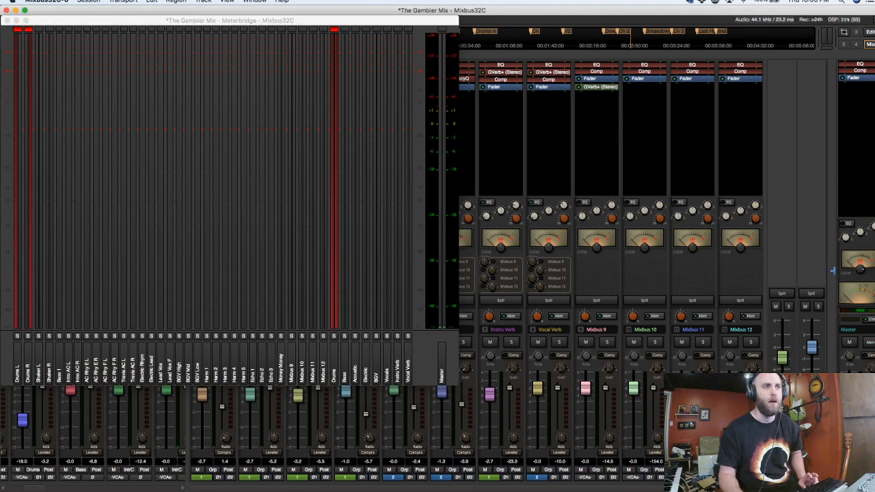
pyautogui.press('space')
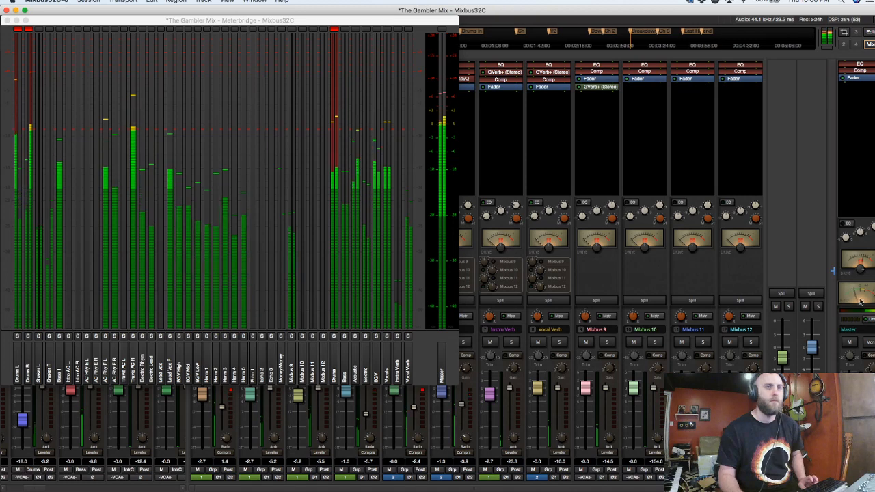
pyautogui.press('space')
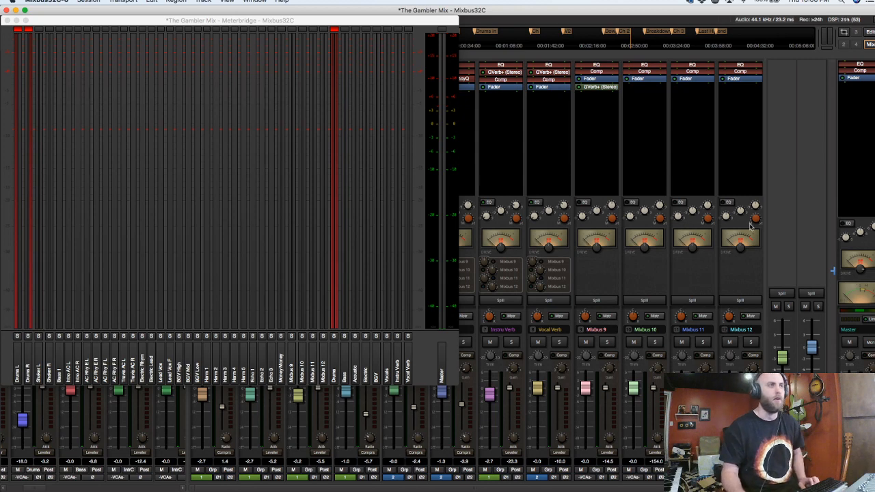
# Reset the peak indicators on the Drums bus, Drums L and Drums R, replay the mix to check for clipping, and close the Meterbridge.
pyautogui.click(333, 31)
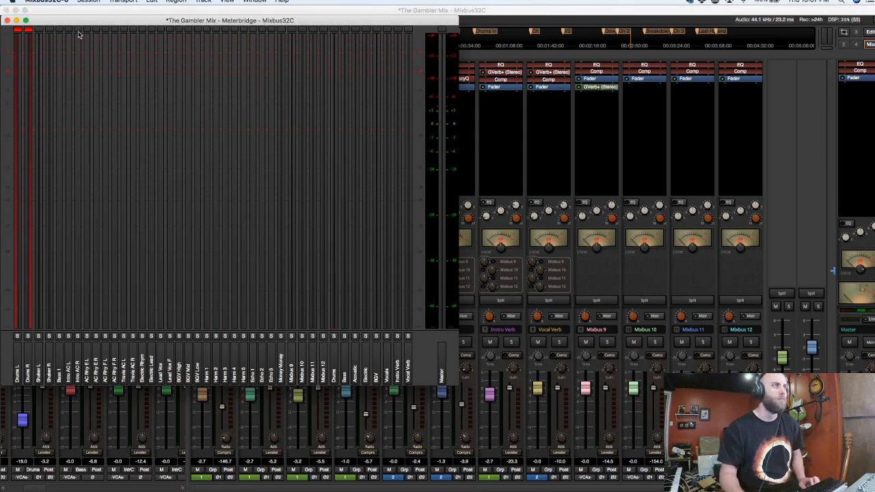
pyautogui.click(17, 31)
pyautogui.click(28, 31)
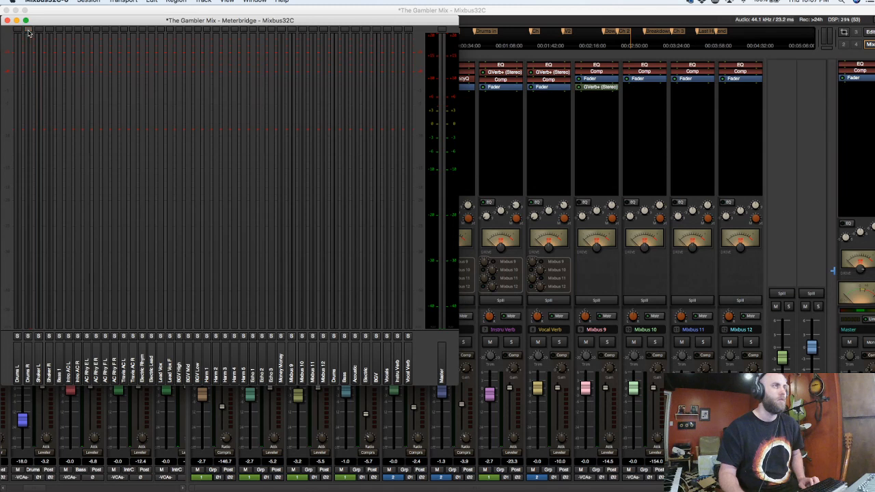
pyautogui.press('space')
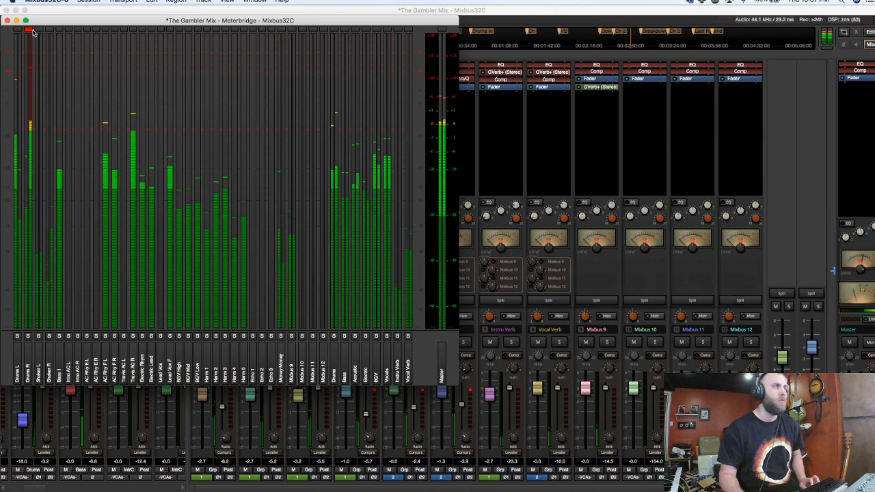
pyautogui.moveTo(32, 21); pyautogui.dragTo(133, 28)
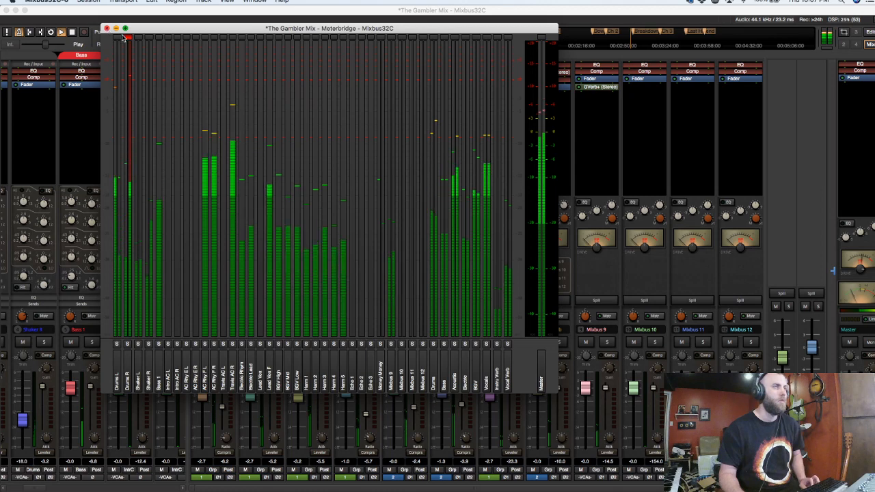
pyautogui.press('space')
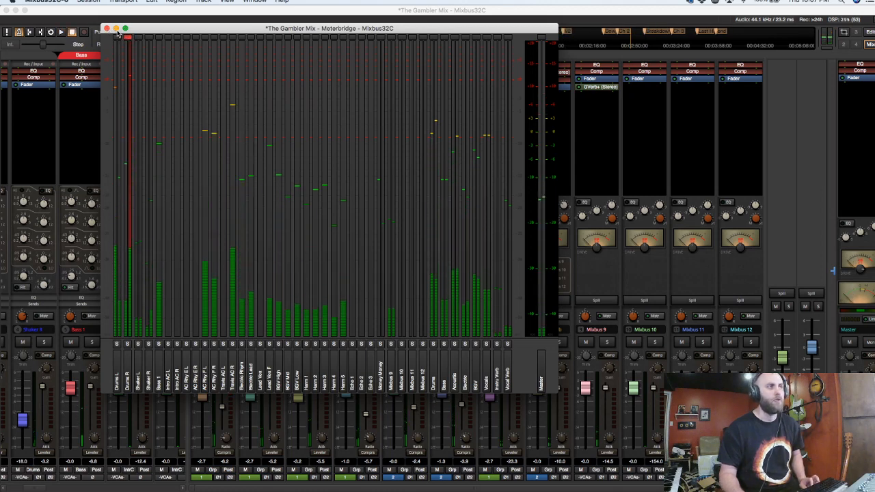
pyautogui.click(106, 28)
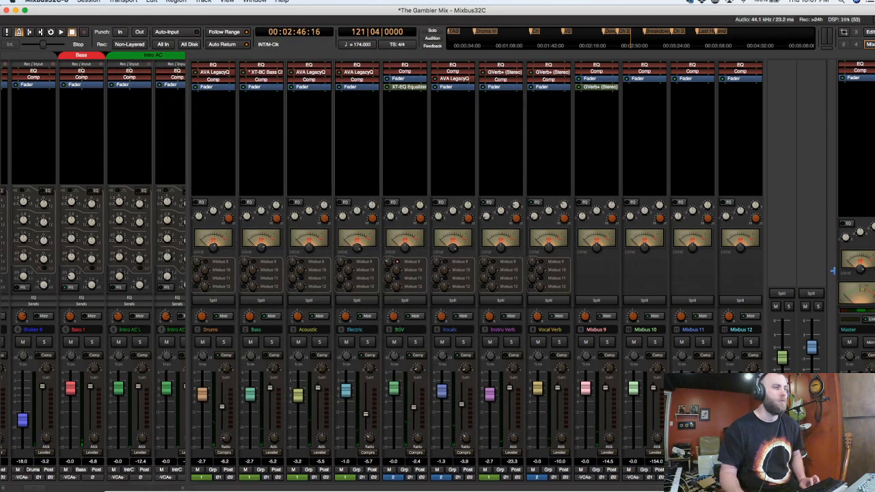
# Slightly lower the Drums L compressor threshold, switch the Drums L and Drums R compressors to Limiter, and audition the mix.
pyautogui.moveTo(37, 489); pyautogui.dragTo(11, 488)
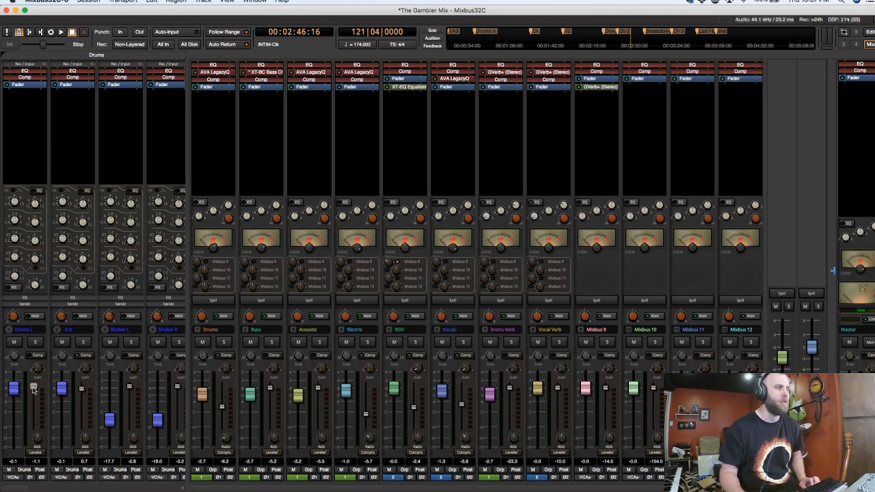
pyautogui.moveTo(33, 390); pyautogui.dragTo(35, 404)
pyautogui.click(37, 454)
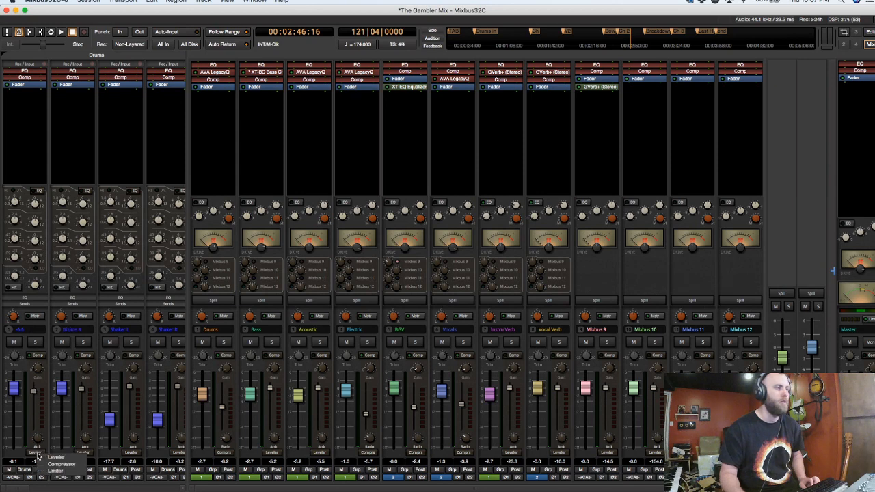
pyautogui.click(50, 470)
pyautogui.click(82, 454)
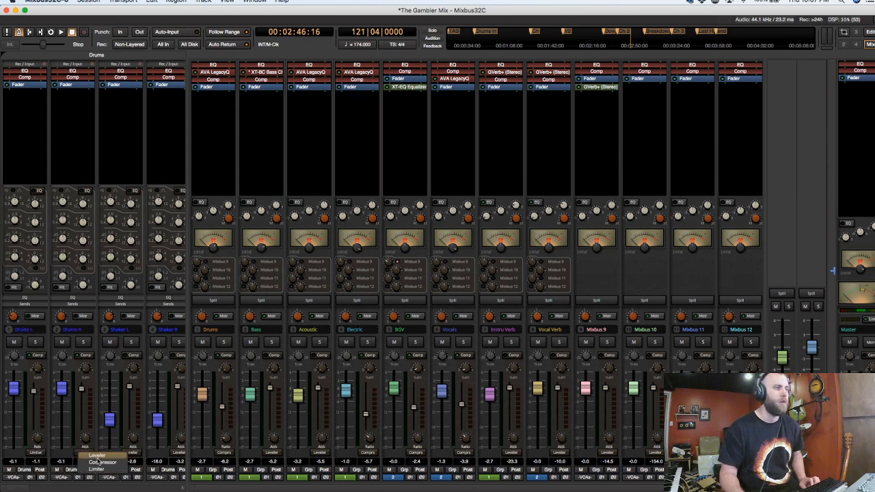
pyautogui.click(96, 469)
pyautogui.press('space')
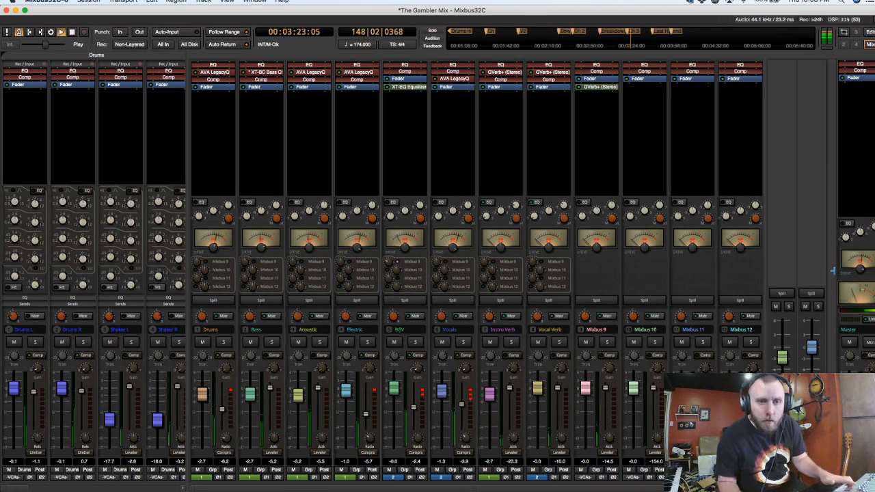
pyautogui.press('space')
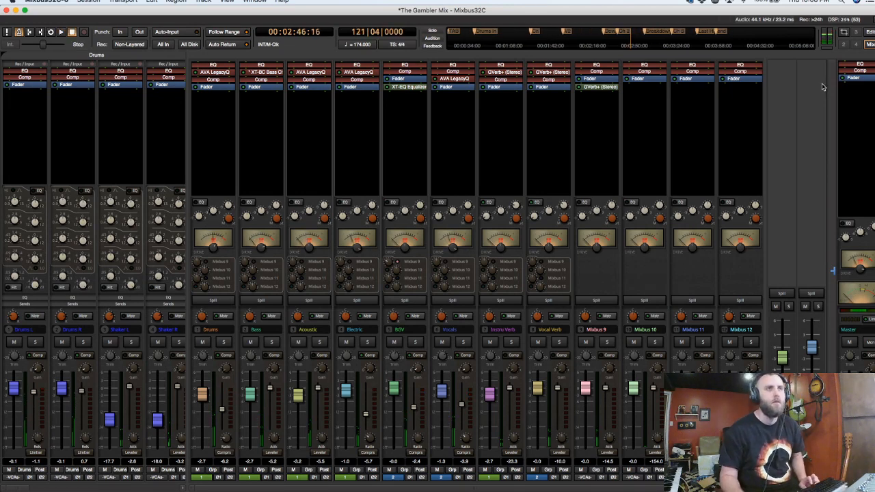
# Audition the mix from beat 2 of bar 137 and return the playhead to the start of the Breakdown.
pyautogui.click(645, 36)
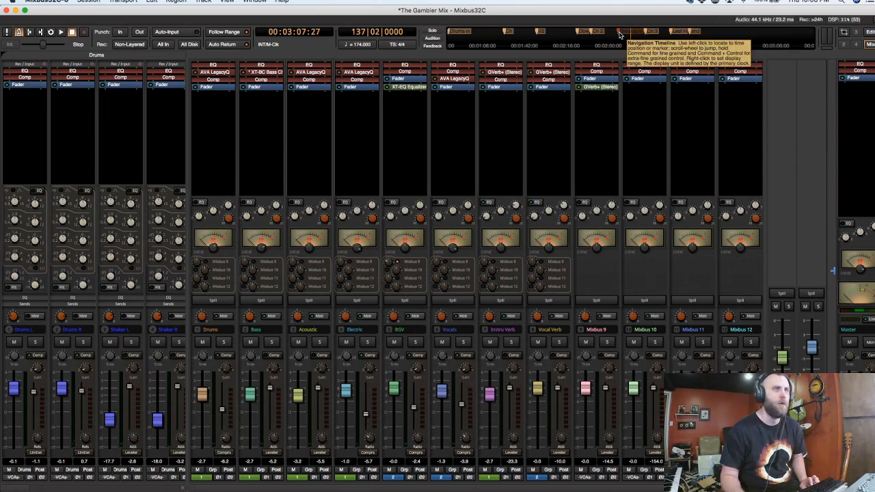
pyautogui.press('space')
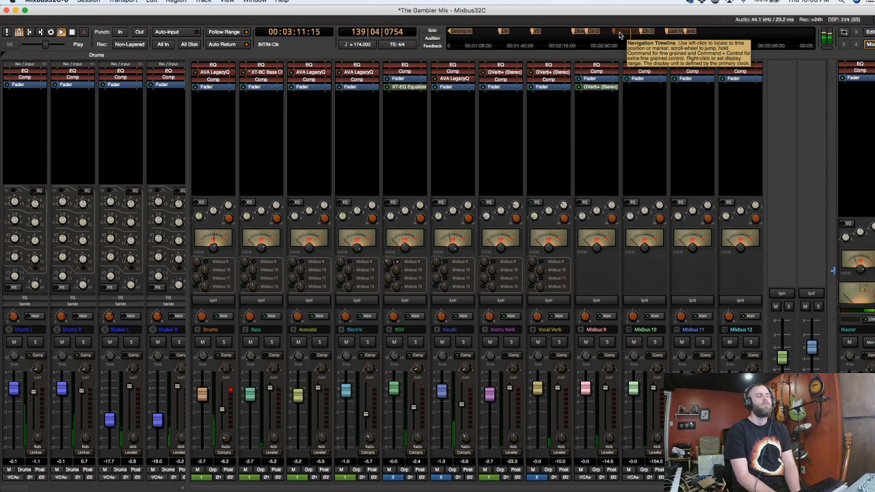
pyautogui.click(620, 34)
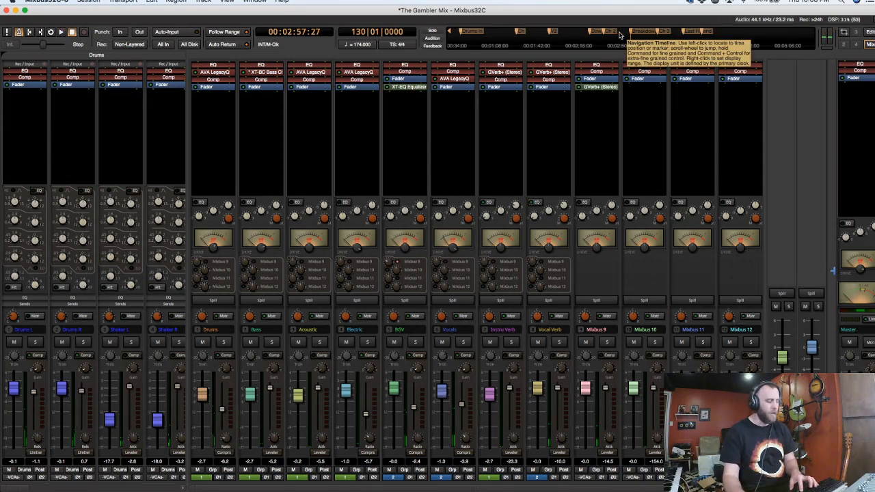
# Switch to the editor, locate the lead vocal phrase around bar 137 and play it briefly.
pyautogui.hotkey('alt', 'm')
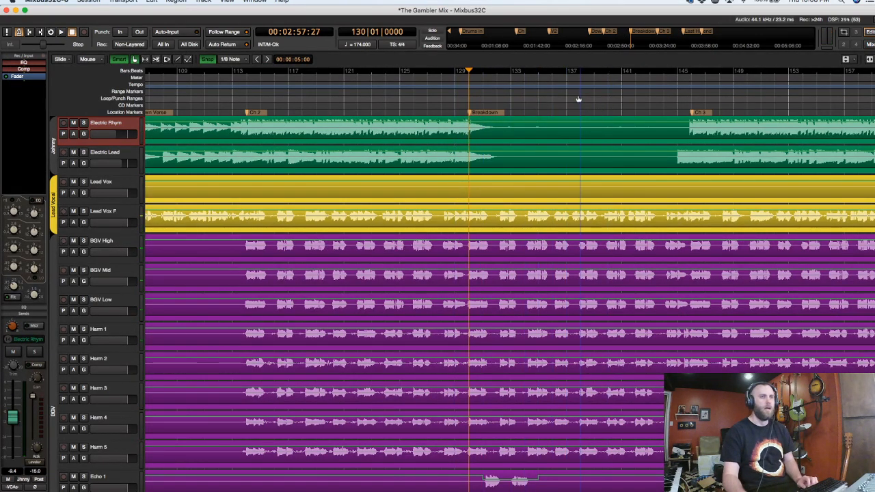
pyautogui.click(581, 97)
pyautogui.press('=')
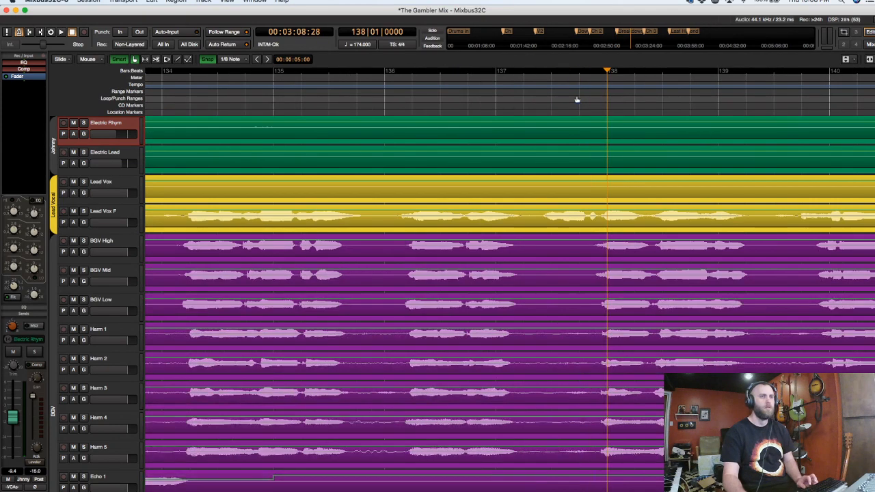
pyautogui.click(554, 98)
pyautogui.press('space')
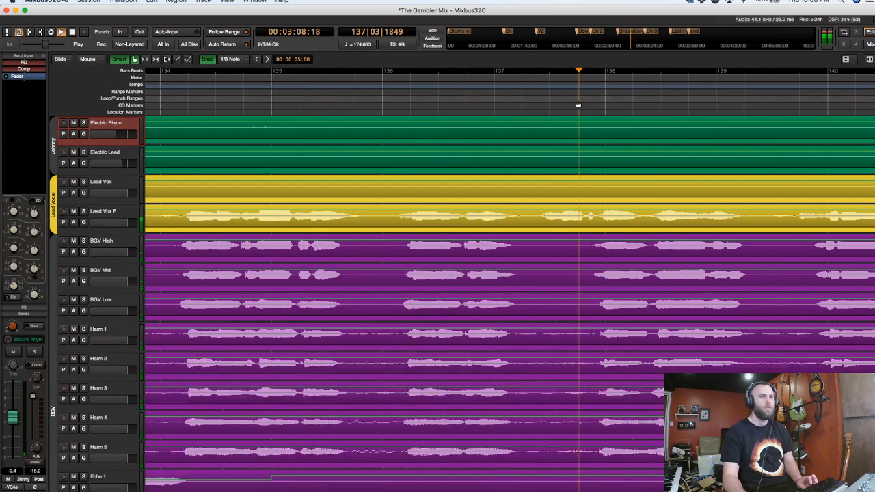
pyautogui.press('space')
pyautogui.press('=')
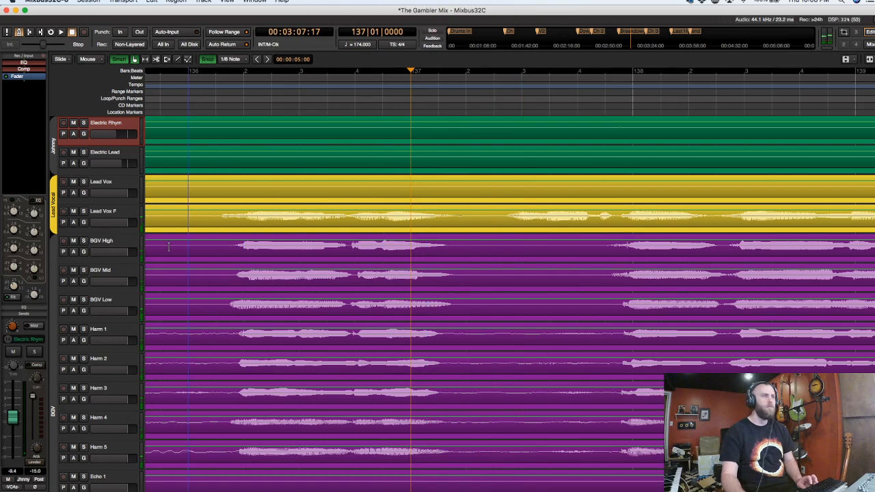
# Enlarge the Lead Vox F track's height and audition its vocal phrase from bar 137.
pyautogui.moveTo(117, 230); pyautogui.dragTo(115, 290)
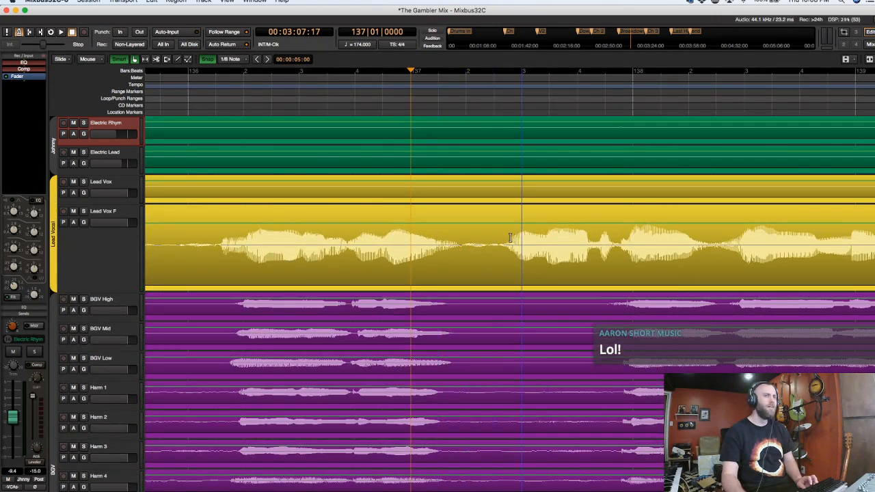
pyautogui.press('space')
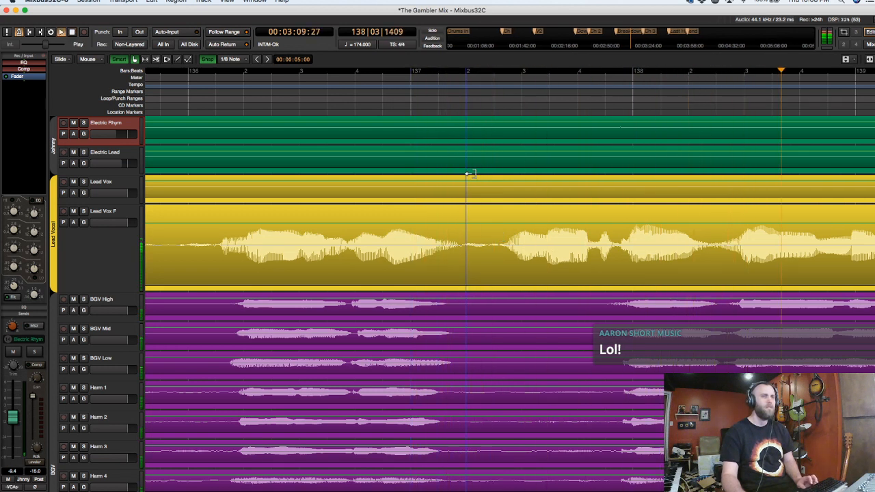
pyautogui.press('space')
# Select the lead vocal phrase between beat 2 of bar 137 and bar 138, and lower the gain line slightly across that range.
pyautogui.moveTo(497, 227); pyautogui.dragTo(605, 246)
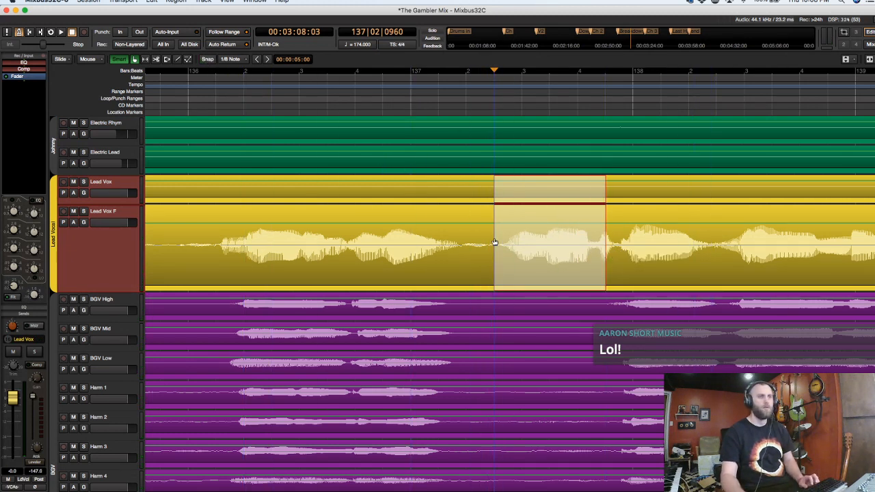
pyautogui.moveTo(494, 229); pyautogui.dragTo(490, 226)
pyautogui.moveTo(606, 246)
pyautogui.mouseDown()
pyautogui.moveTo(582, 247)
pyautogui.moveTo(615, 248)
pyautogui.mouseUp()
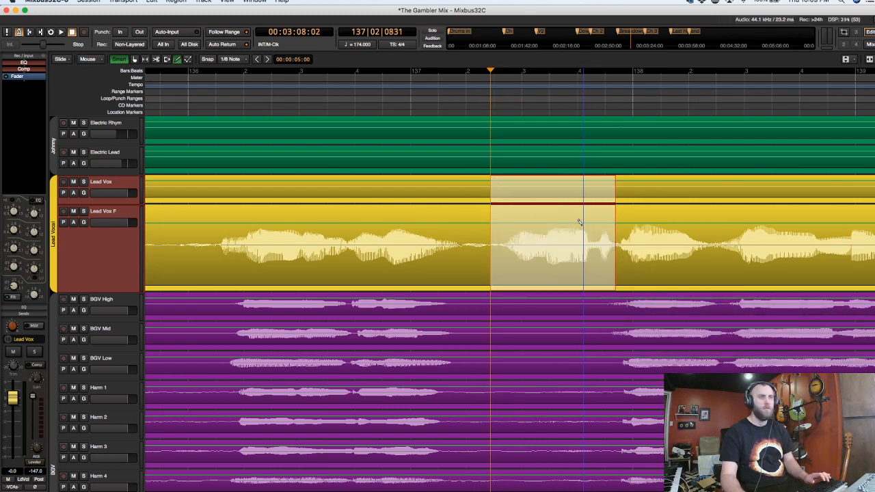
pyautogui.moveTo(581, 223); pyautogui.dragTo(581, 231)
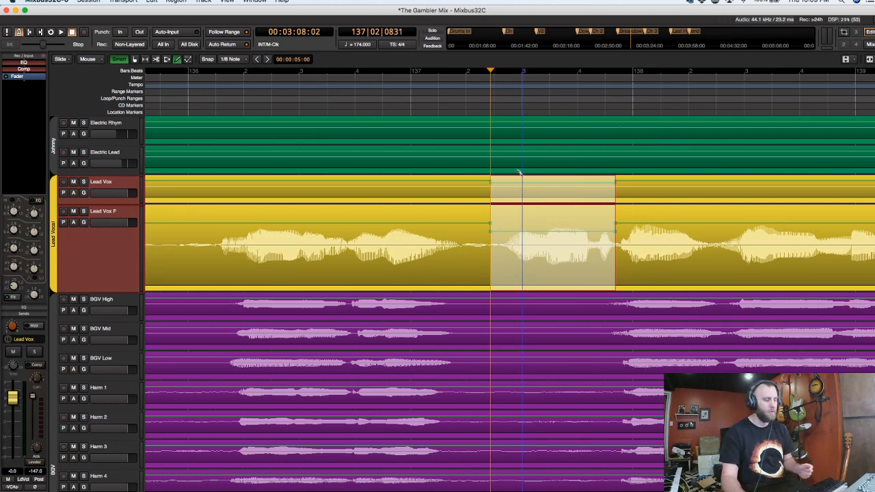
pyautogui.click(520, 171)
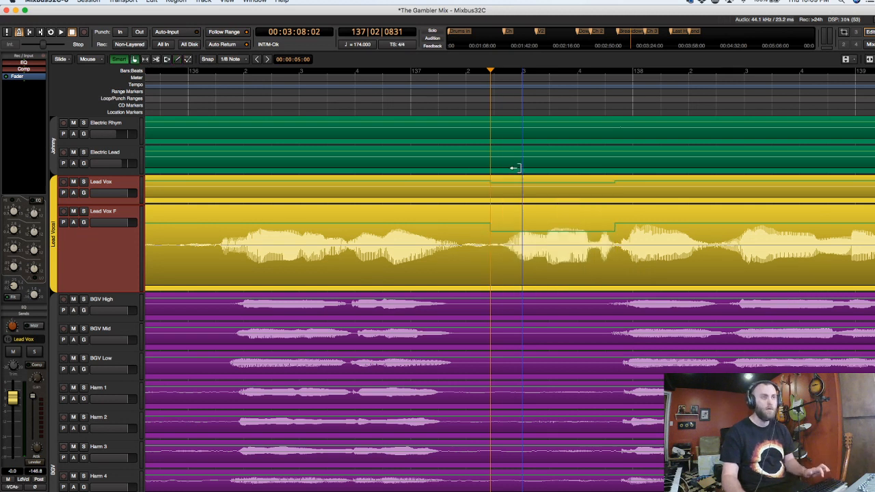
# Audition the lowered vocal phrase from bar 137, return to the mixer and save the session.
pyautogui.click(409, 85)
pyautogui.press('space')
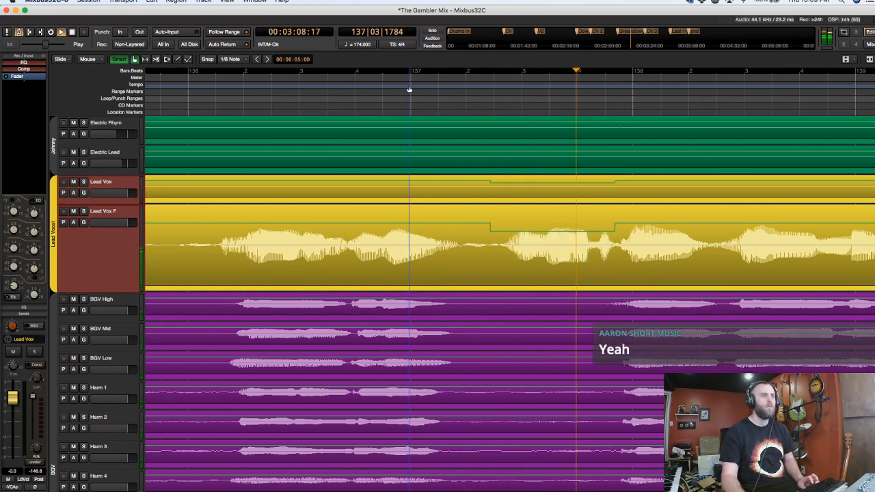
pyautogui.press('p')
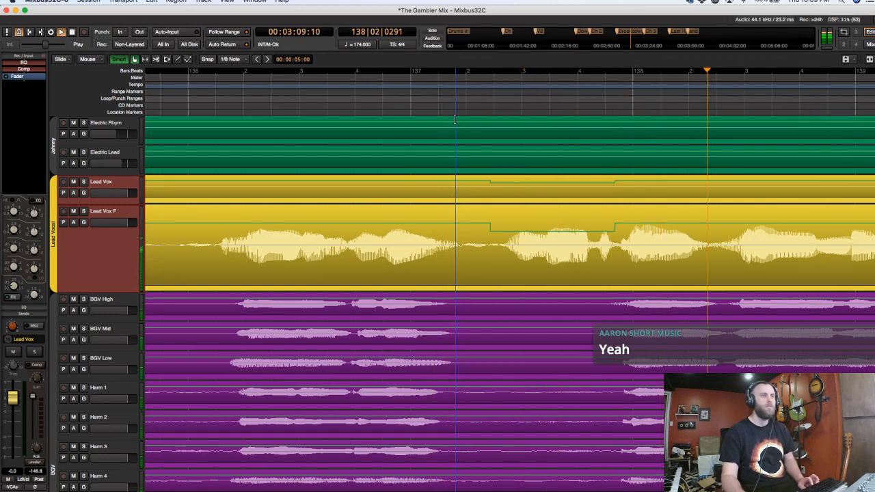
pyautogui.press('space')
pyautogui.scroll(-4, 452, 106)
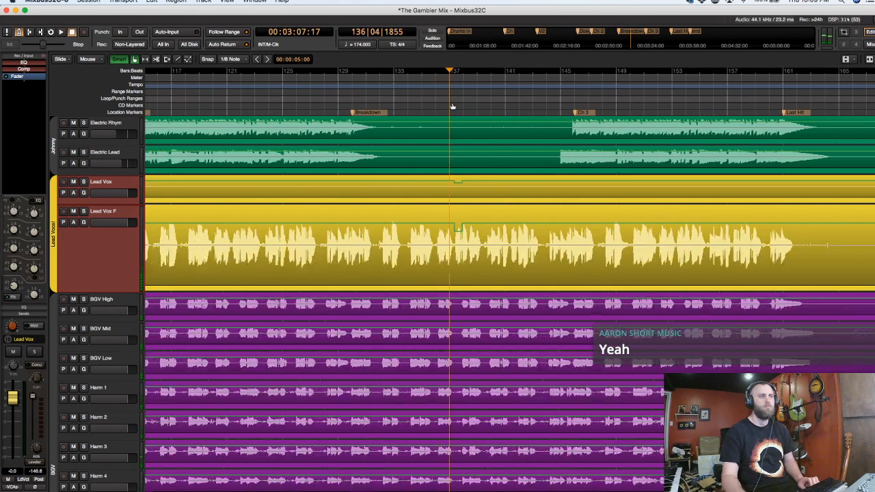
pyautogui.scroll(-2, 499, 102)
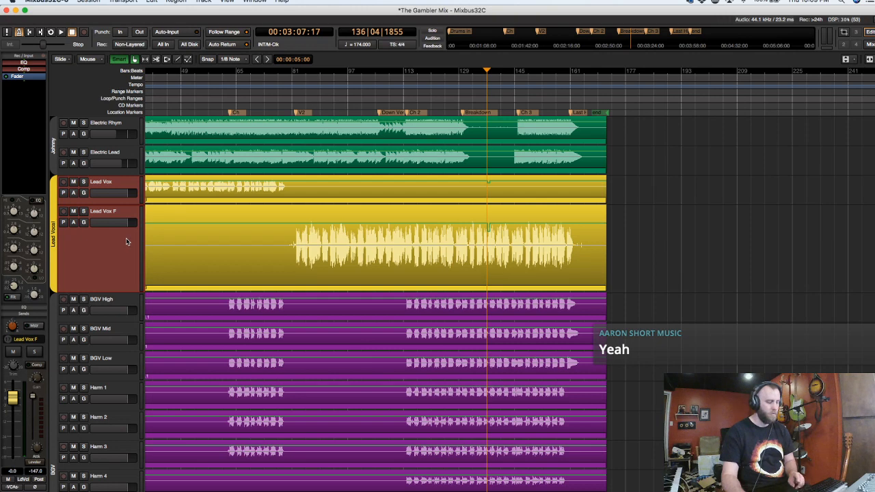
pyautogui.hotkey('alt', 'm')
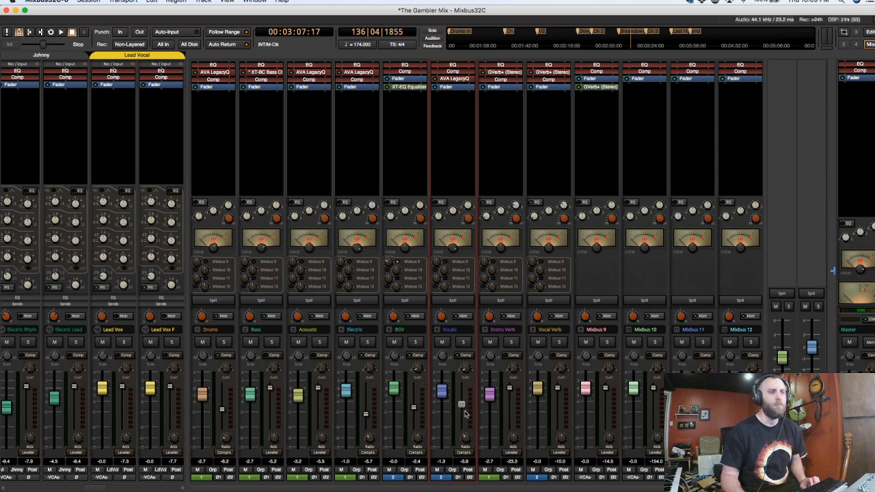
pyautogui.hotkey('ctrl', 's')
# Insert the XT-SC Spectral Compressor (Mono) after the Vocals bus fader and move its window clear of that strip.
pyautogui.rightClick(451, 105)
pyautogui.moveTo(456, 106)
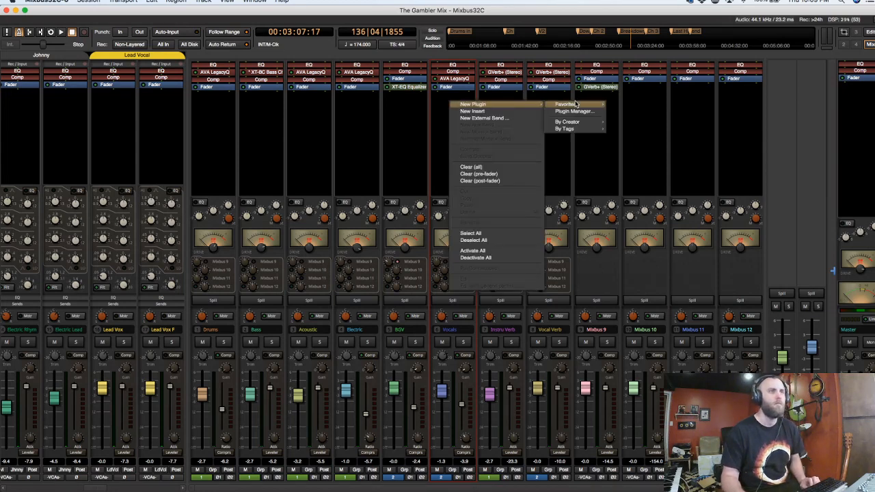
pyautogui.moveTo(576, 105)
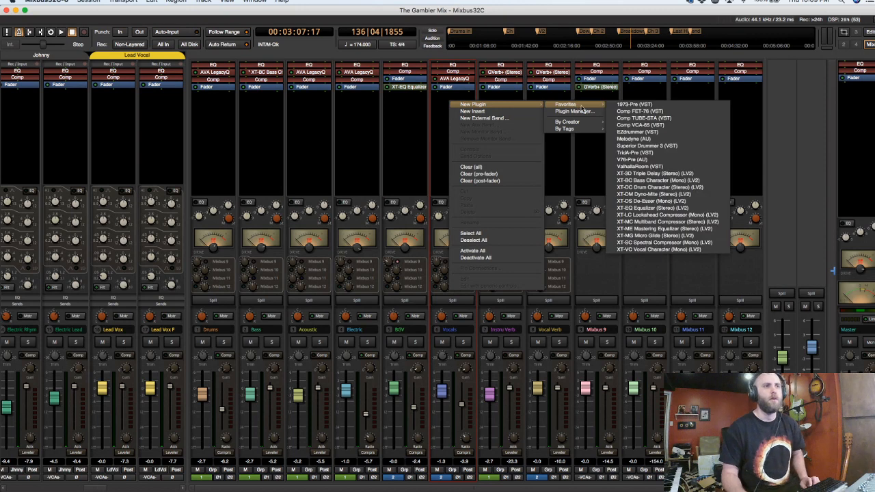
pyautogui.click(653, 244)
pyautogui.moveTo(567, 136); pyautogui.dragTo(422, 112)
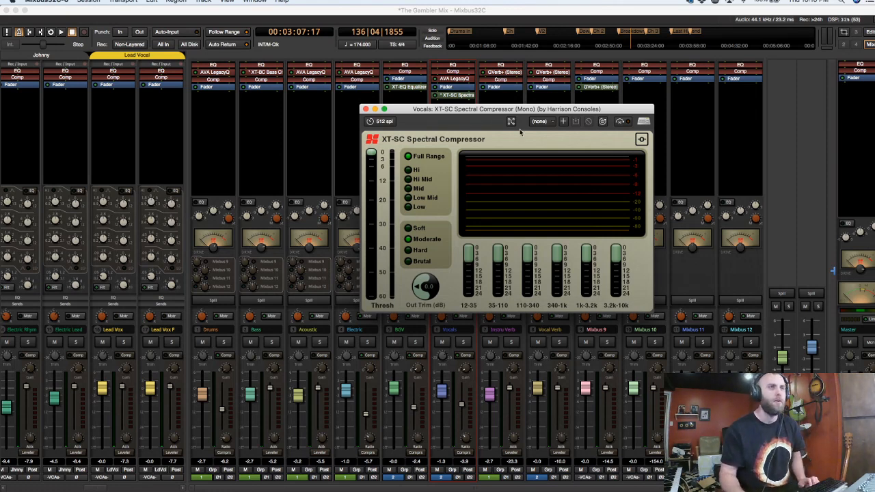
pyautogui.moveTo(519, 112); pyautogui.dragTo(403, 116)
# Set the Vocals bus Spectral Compressor threshold to about 30 dB while auditioning the mix, and close the plugin window.
pyautogui.press('space')
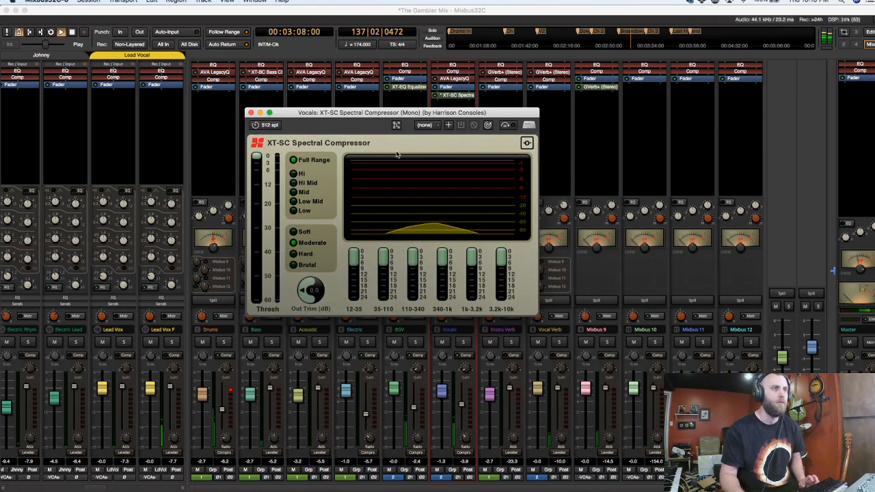
pyautogui.moveTo(257, 158); pyautogui.dragTo(258, 230)
pyautogui.press('space')
pyautogui.press('space')
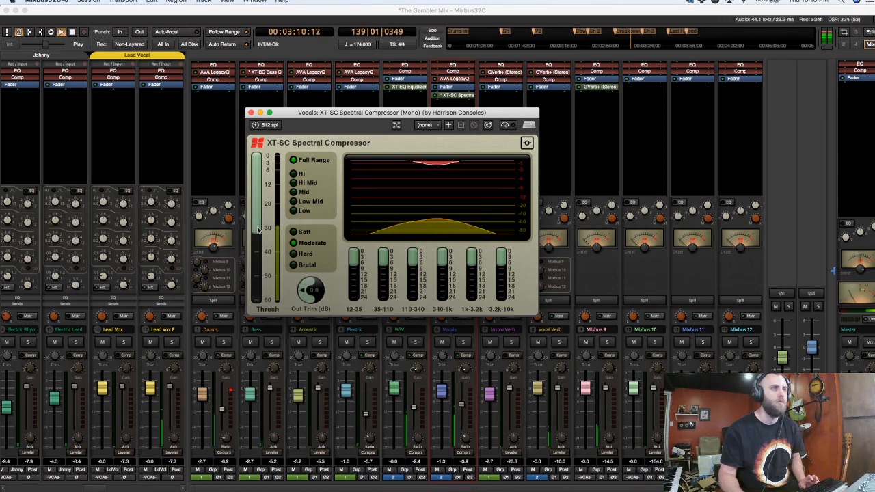
pyautogui.moveTo(312, 116); pyautogui.dragTo(296, 104)
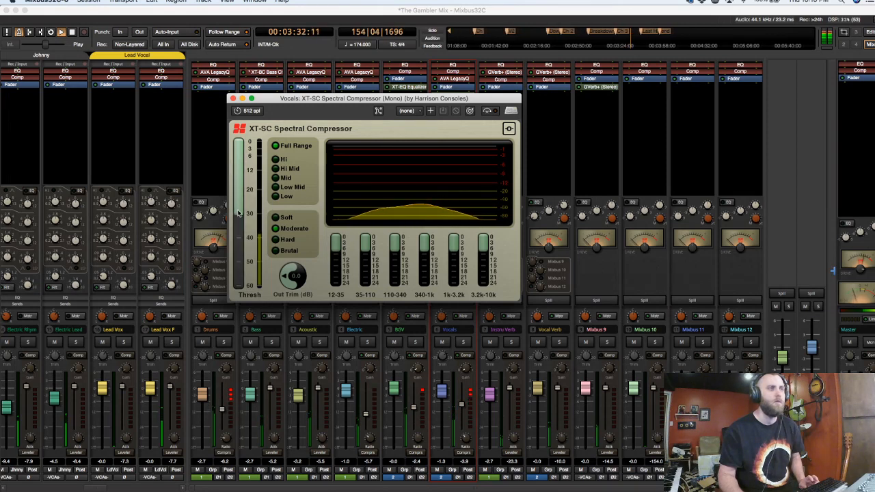
pyautogui.click(232, 98)
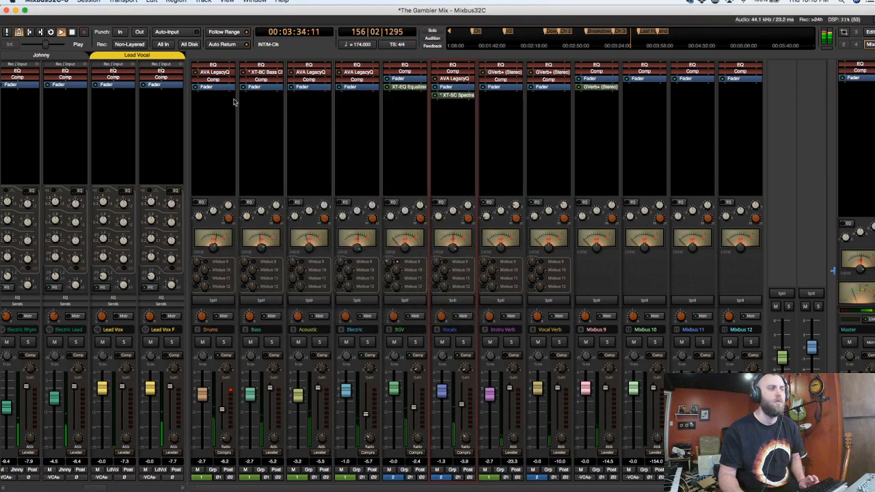
pyautogui.press('space')
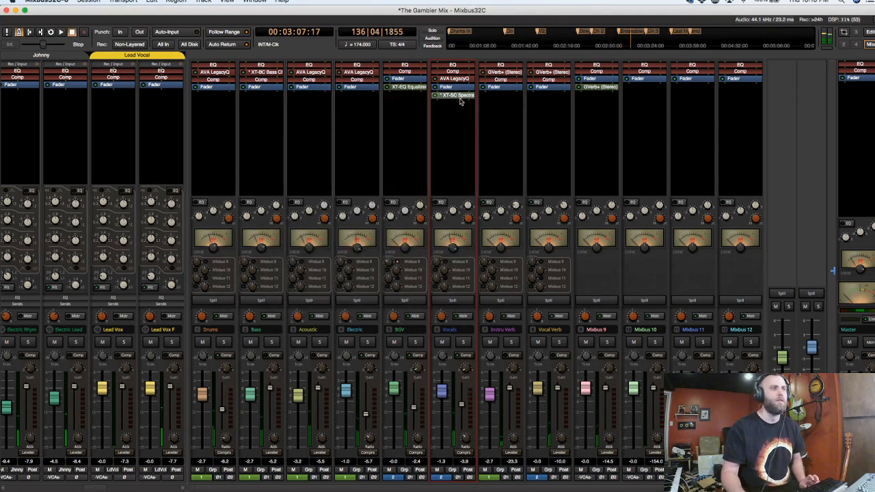
# Move the Spectral Compressor ahead of the Vocals bus fader and copy it to the Electric bus before the Comp.
pyautogui.moveTo(460, 97); pyautogui.dragTo(462, 87)
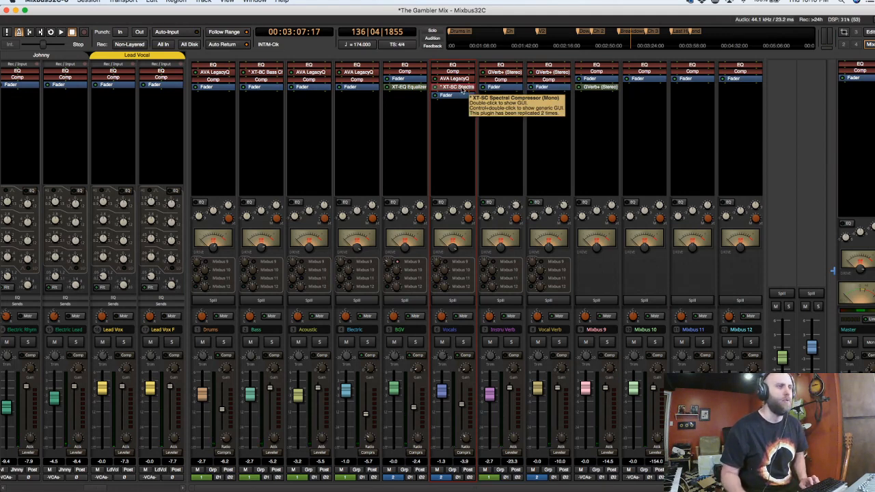
pyautogui.moveTo(462, 90); pyautogui.dragTo(362, 83)
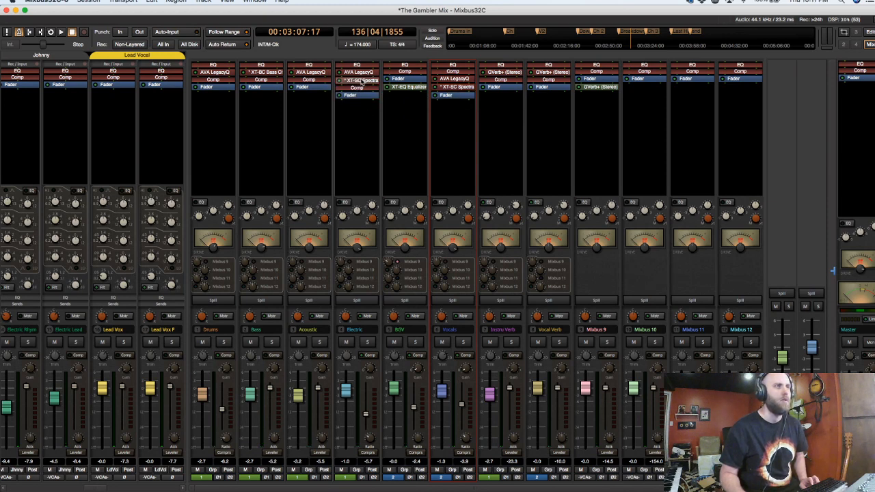
# Set the Electric bus Spectral Compressor threshold to about 35 dB, auditioning Ch 3 and soloing the Electric bus.
pyautogui.doubleClick(362, 82)
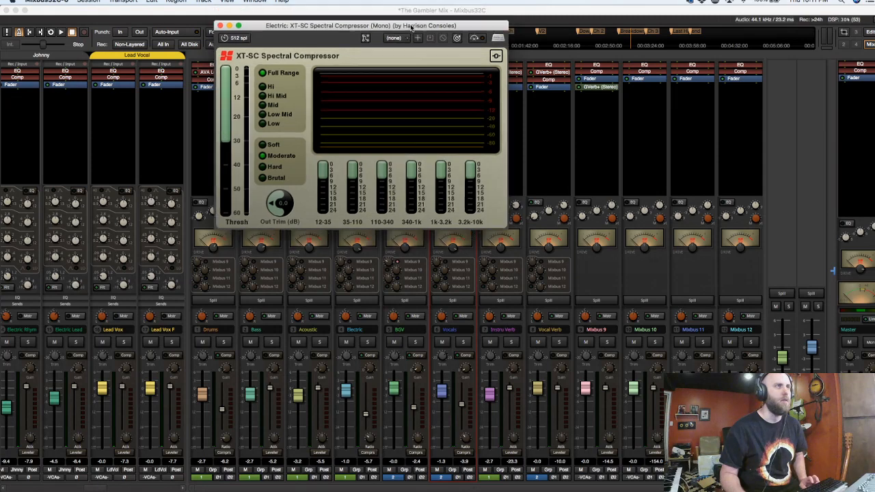
pyautogui.click(650, 33)
pyautogui.press('space')
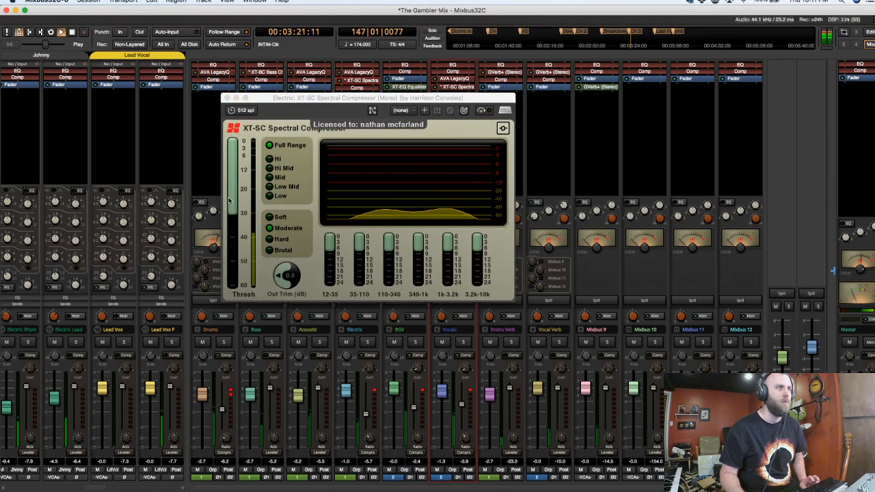
pyautogui.moveTo(233, 213); pyautogui.dragTo(236, 221)
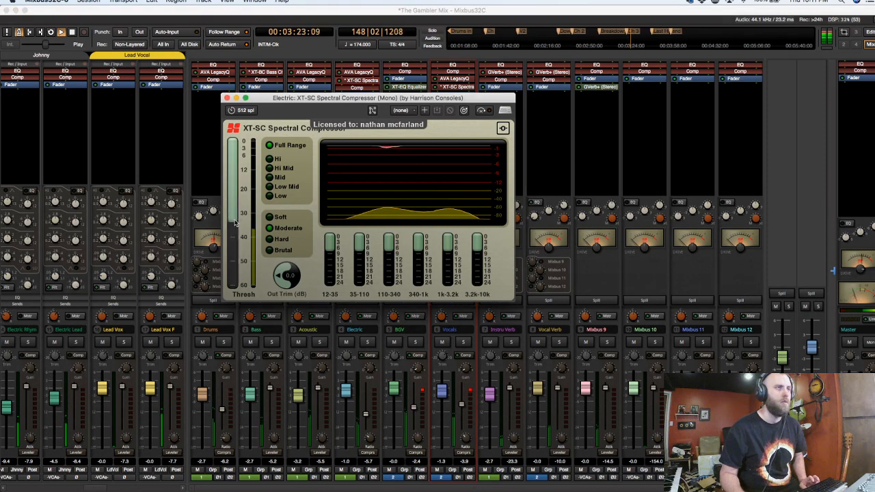
pyautogui.moveTo(311, 106); pyautogui.dragTo(91, 80)
pyautogui.click(367, 343)
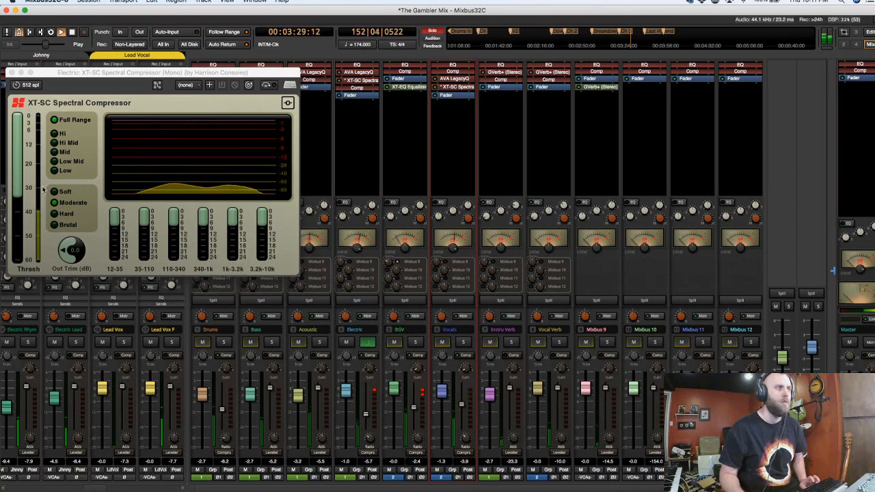
pyautogui.moveTo(19, 196); pyautogui.dragTo(20, 200)
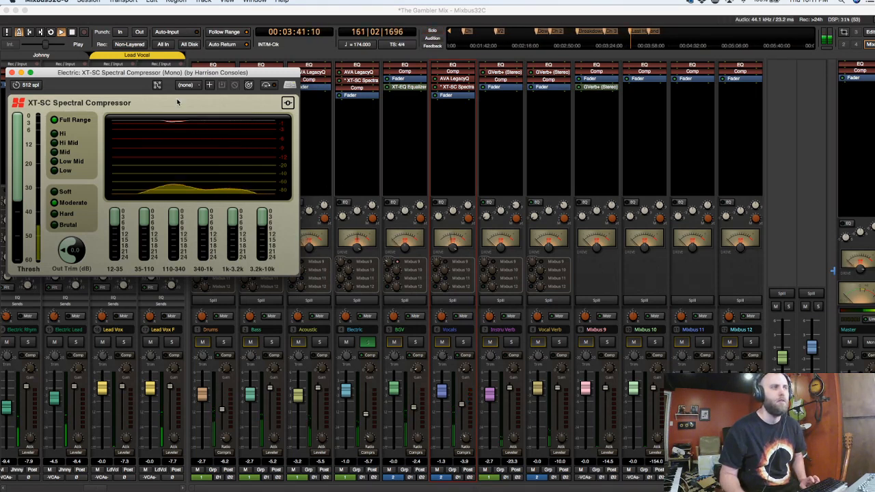
# Audition the Electric bus Spectral Compressor from bars 146 and 82 with its window moved aside, and close the plugin window.
pyautogui.moveTo(205, 71); pyautogui.dragTo(222, 69)
pyautogui.click(604, 31)
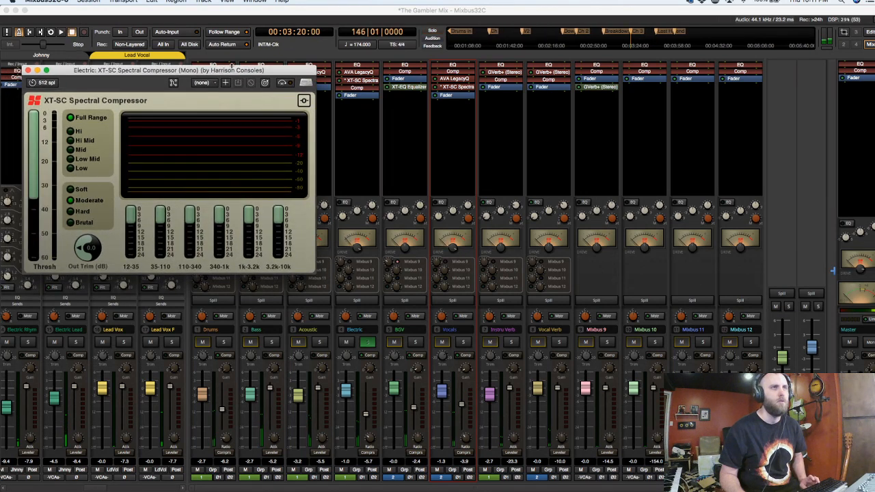
pyautogui.click(523, 32)
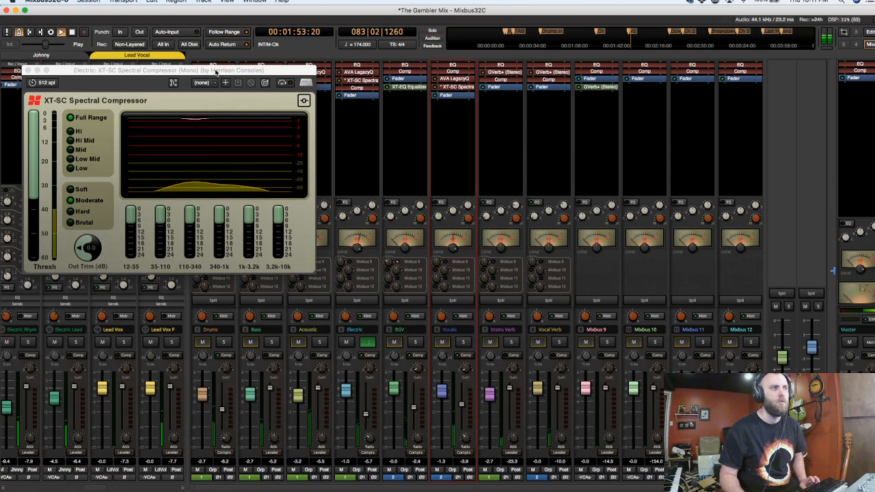
pyautogui.moveTo(216, 72); pyautogui.dragTo(233, 65)
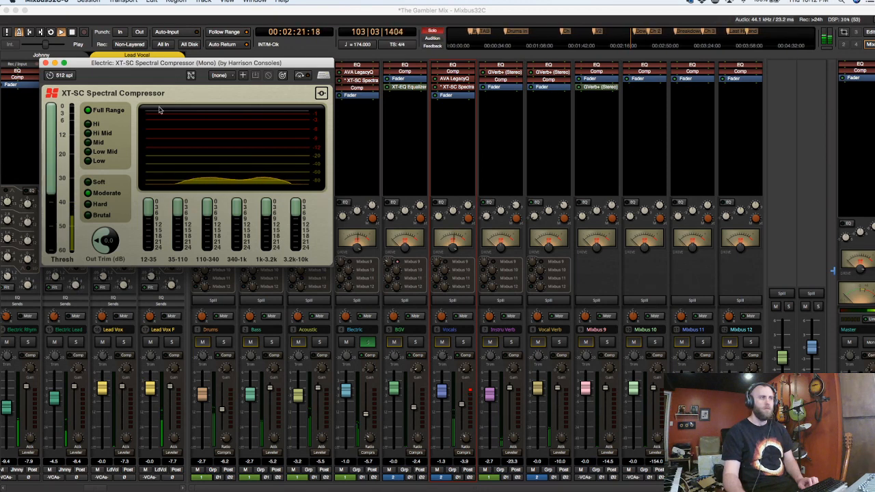
pyautogui.moveTo(156, 63); pyautogui.dragTo(173, 64)
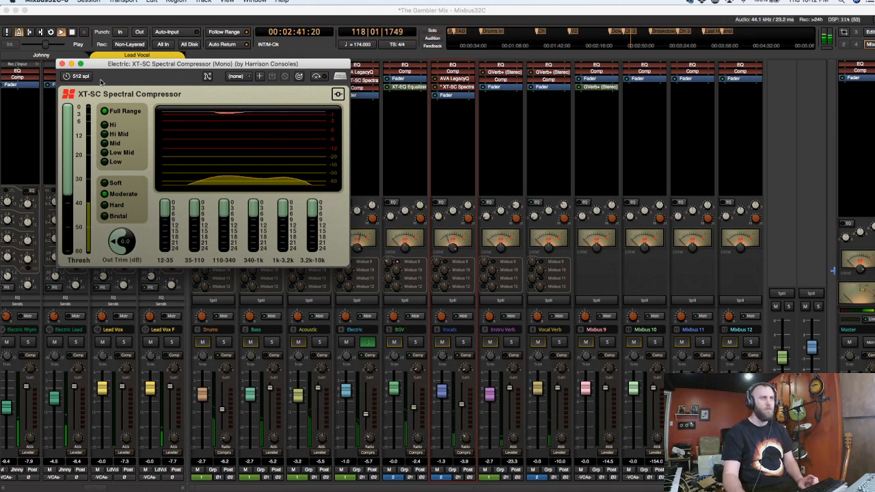
pyautogui.moveTo(118, 64); pyautogui.dragTo(118, 61)
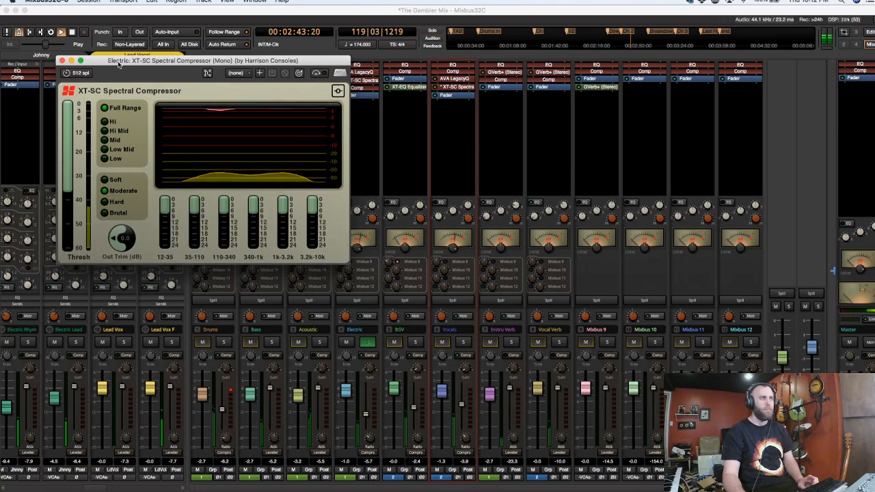
pyautogui.press('space')
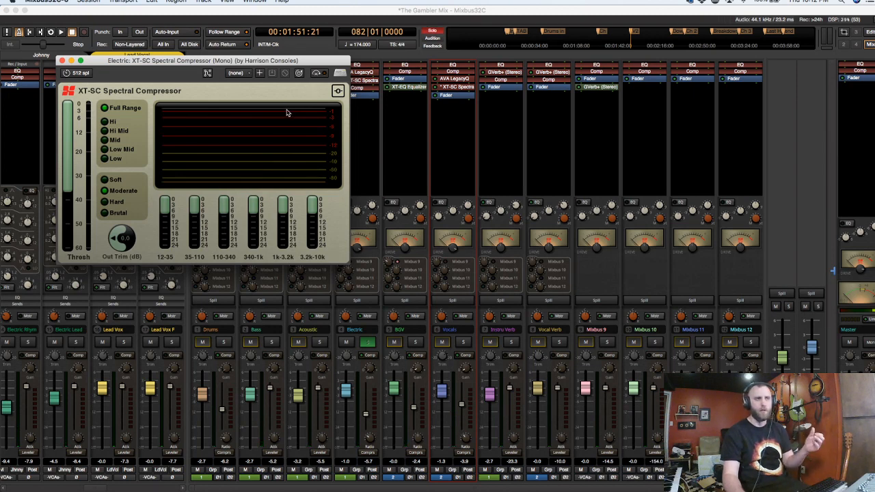
pyautogui.click(62, 61)
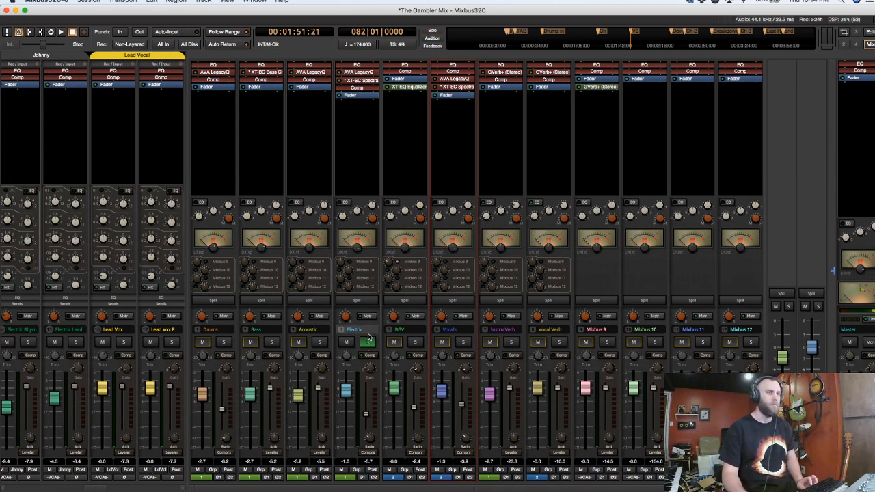
# Switch the solo from the Electric bus to the BGV bus and copy the Electric Spectral Compressor to BGV before its fader.
pyautogui.click(368, 342)
pyautogui.click(415, 342)
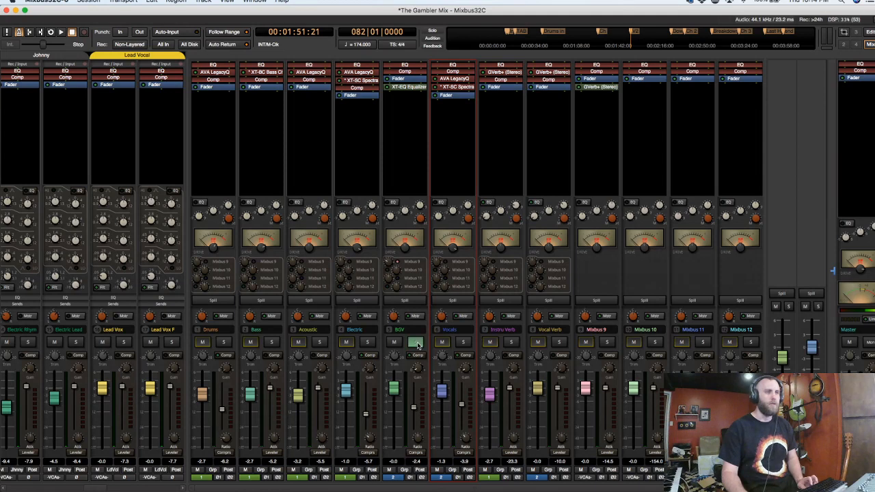
pyautogui.moveTo(362, 81); pyautogui.dragTo(412, 88)
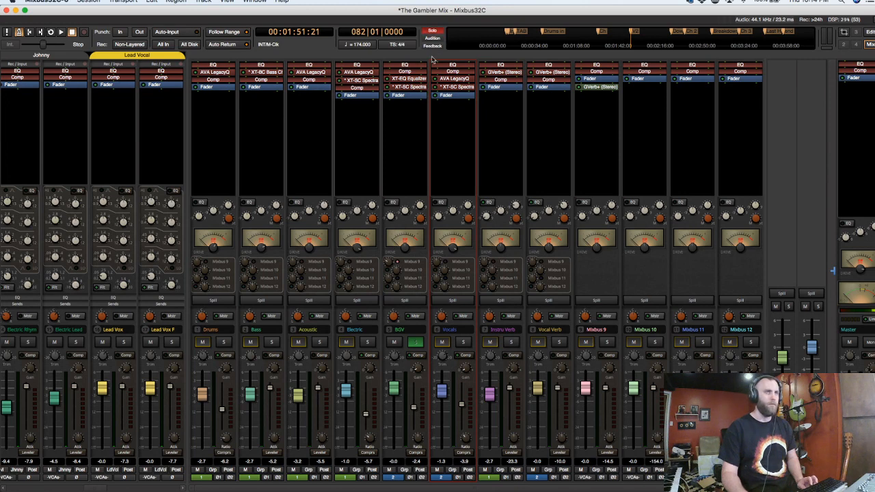
# Set the BGV Spectral Compressor threshold to about 30 dB while playing from bar 63, compare it with bypass, and close its window.
pyautogui.click(596, 36)
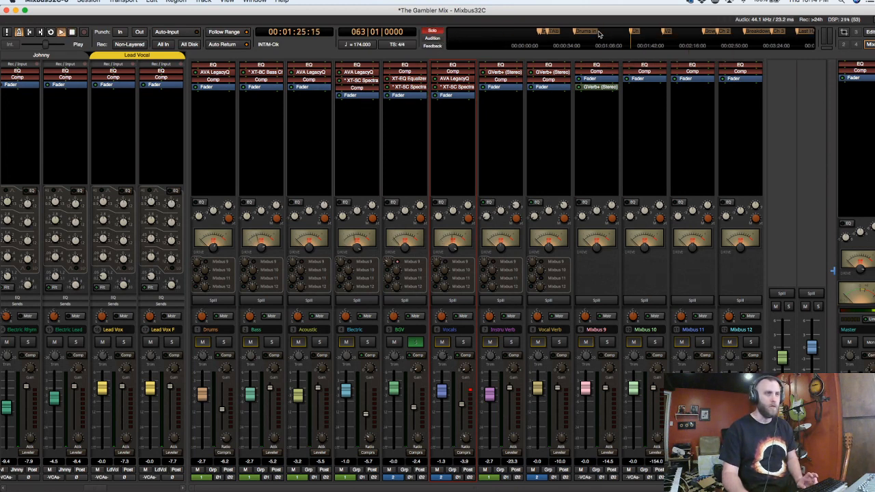
pyautogui.press('space')
pyautogui.doubleClick(413, 88)
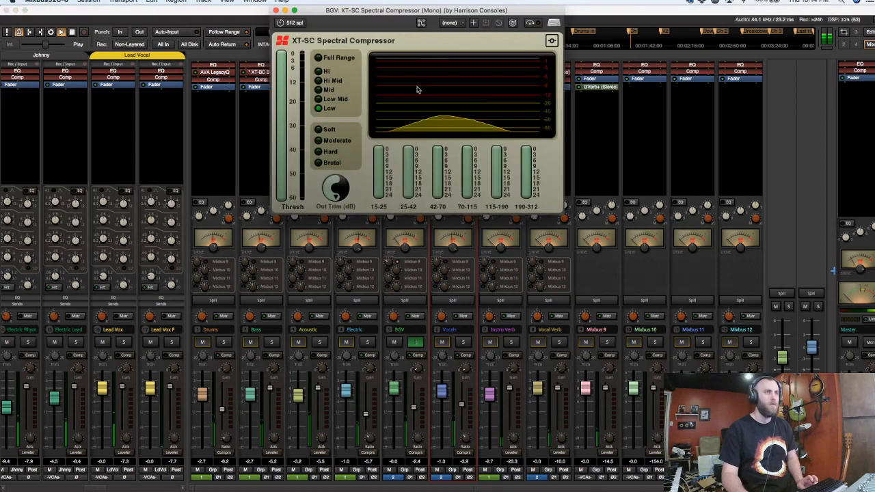
pyautogui.moveTo(281, 138)
pyautogui.mouseDown()
pyautogui.moveTo(281, 147)
pyautogui.moveTo(284, 126)
pyautogui.mouseUp()
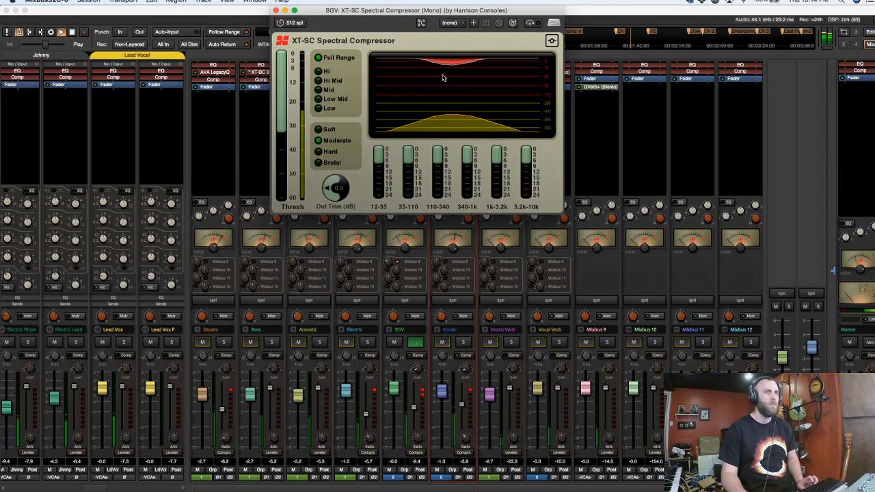
pyautogui.click(534, 26)
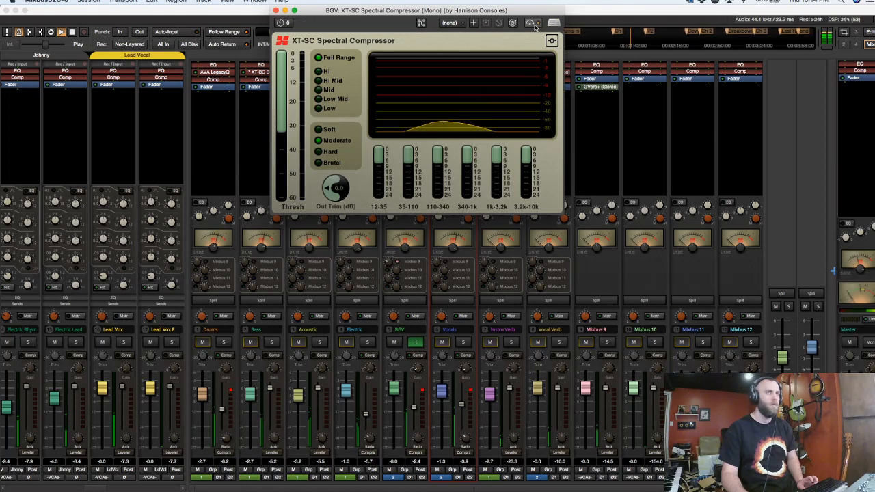
pyautogui.click(534, 26)
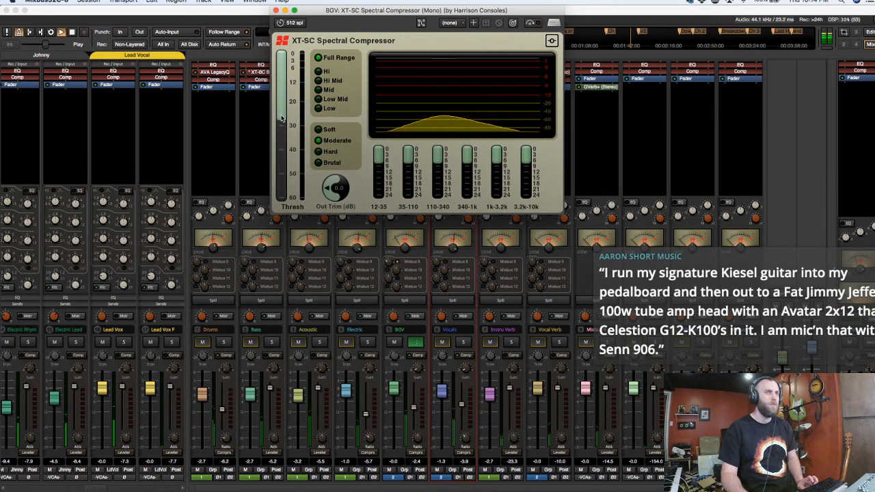
pyautogui.click(276, 10)
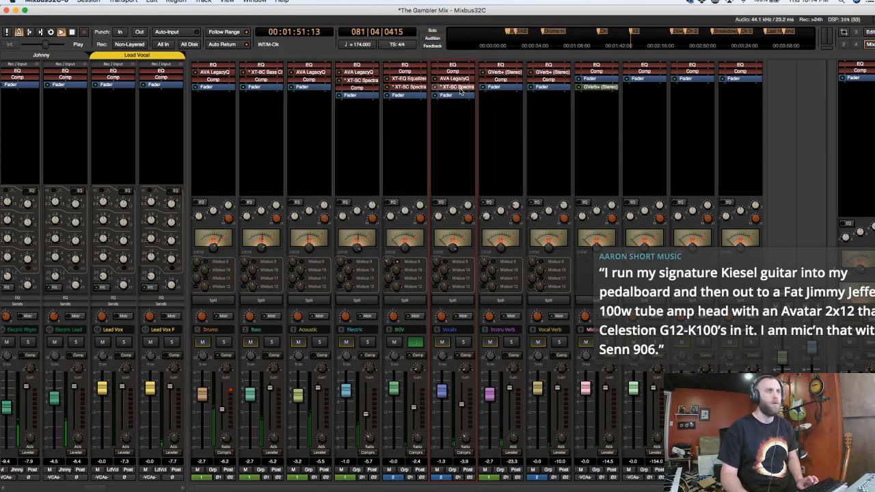
# Solo the Vocals bus alongside BGV, audition its Spectral Compressor, close the plugin window, and stop playback.
pyautogui.click(465, 340)
pyautogui.doubleClick(454, 87)
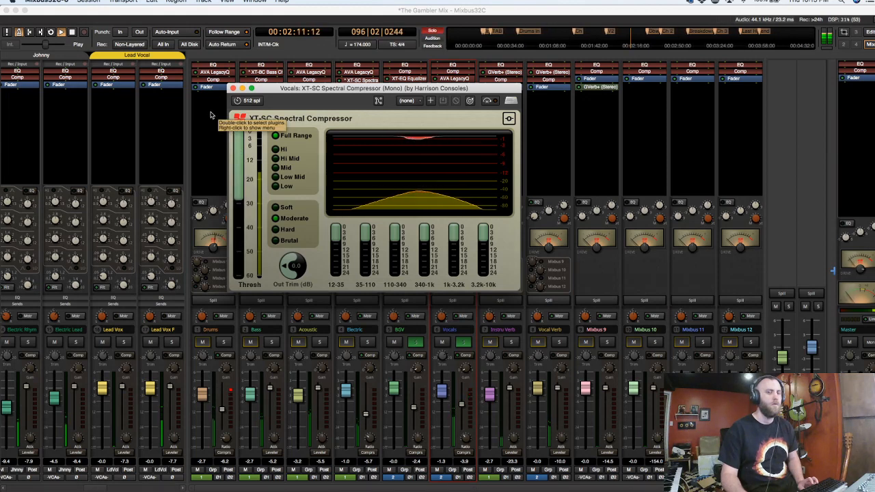
pyautogui.click(233, 88)
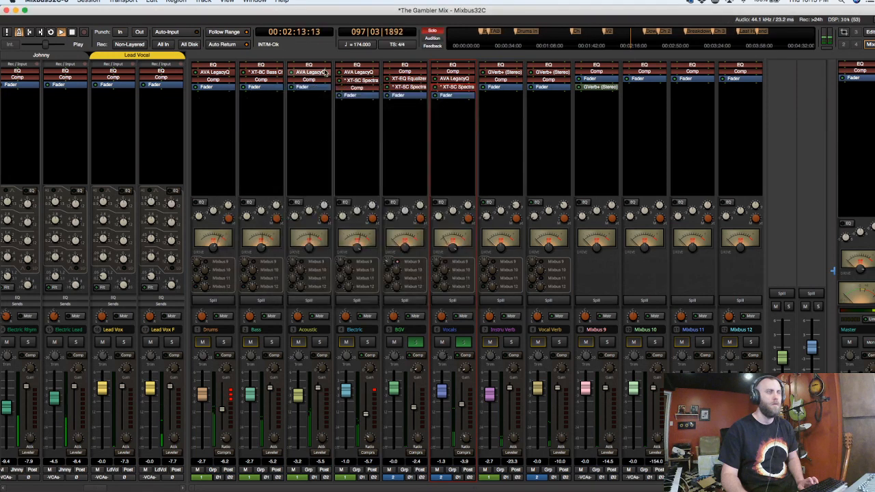
pyautogui.press('space')
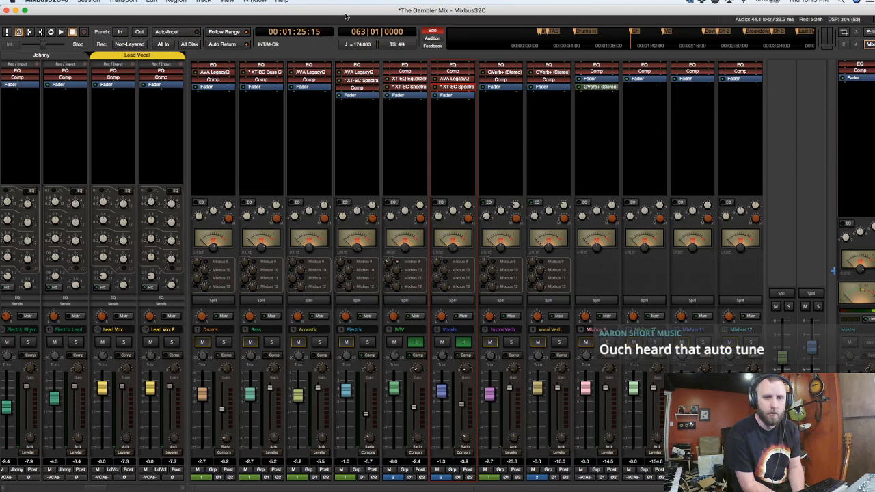
# Clear the Vocals and BGV solos and save the session while playing the full mix.
pyautogui.click(463, 342)
pyautogui.click(416, 343)
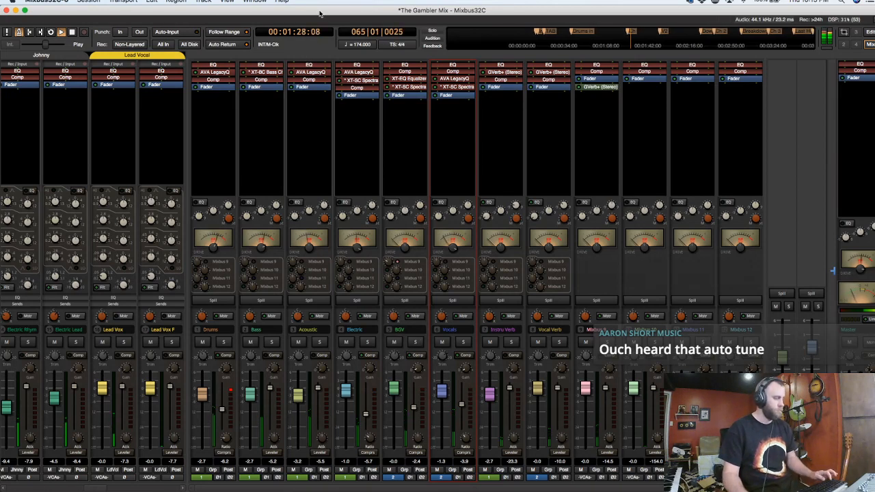
pyautogui.press('super+s')
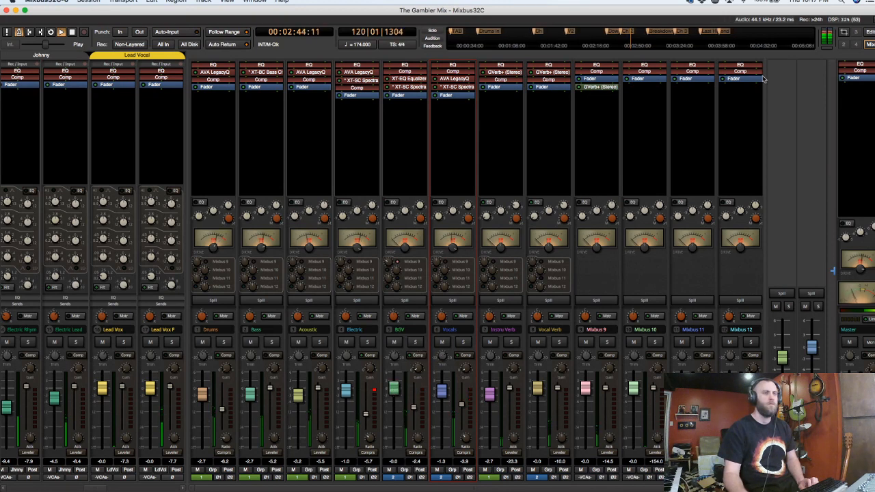
# Solo the blue VCA master for a brief check, stop playback, and clear the solo.
pyautogui.click(818, 307)
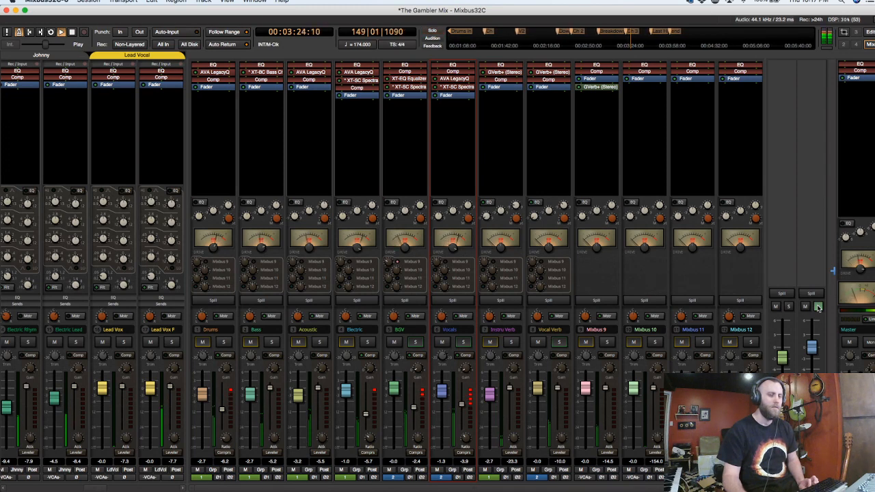
pyautogui.press('space')
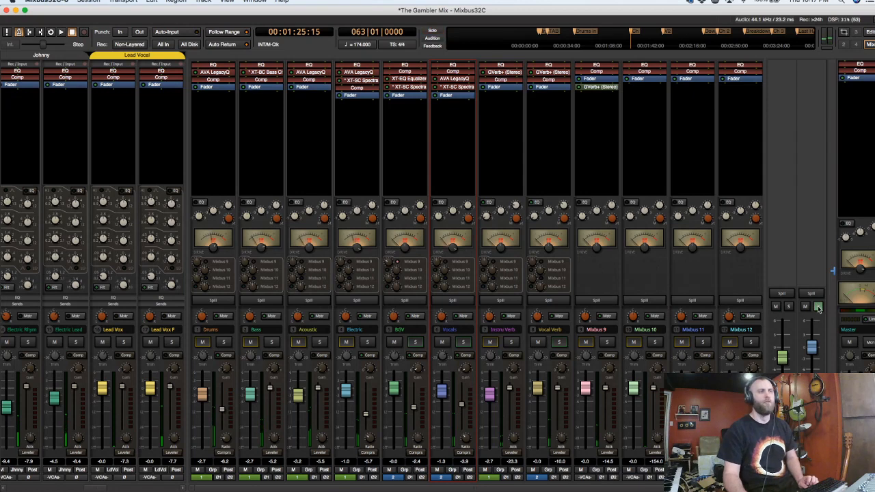
pyautogui.click(818, 306)
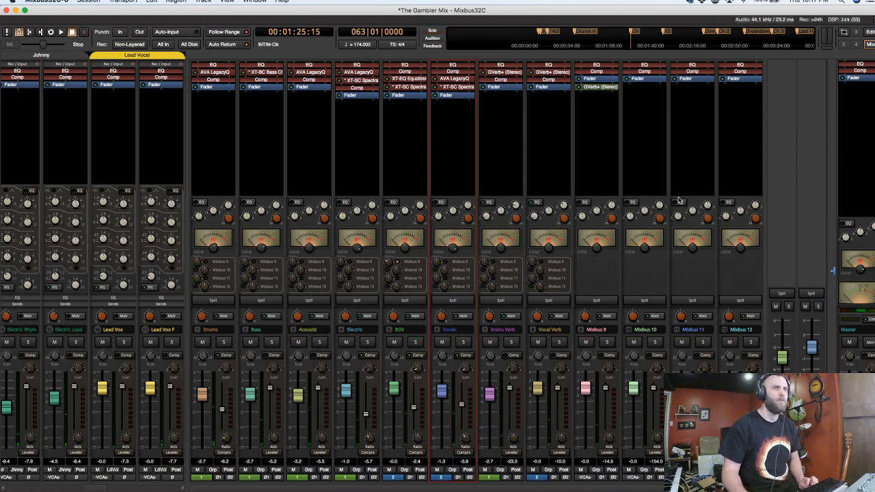
# Set the Bass bus compressor to Leveler mode with a threshold of about -23 dB, auditioning the mix from bar 9.
pyautogui.click(540, 34)
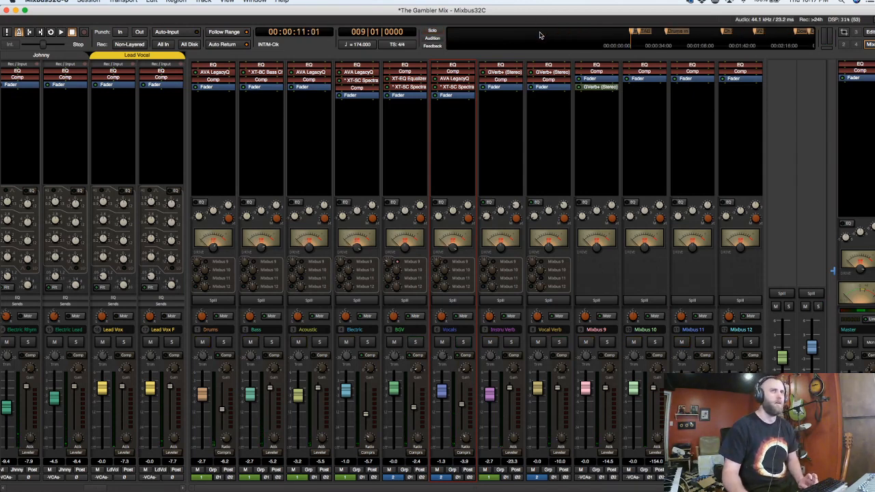
pyautogui.press('space')
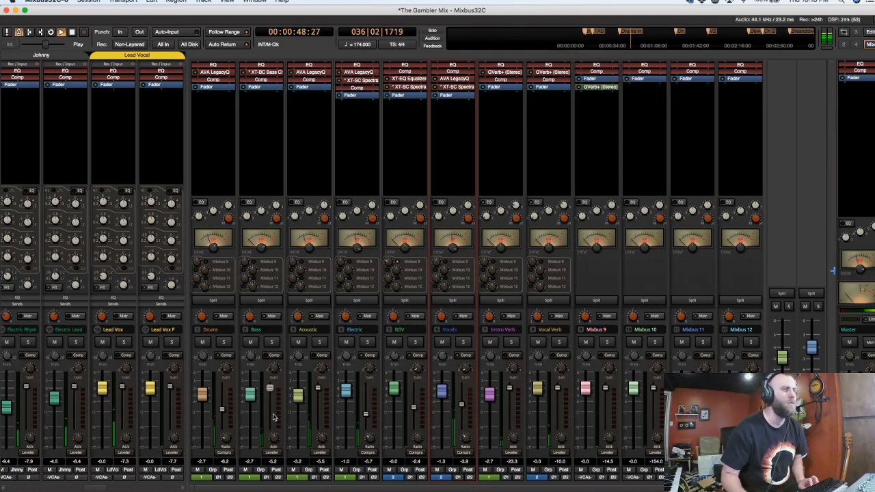
pyautogui.moveTo(273, 417); pyautogui.dragTo(275, 426)
pyautogui.click(272, 453)
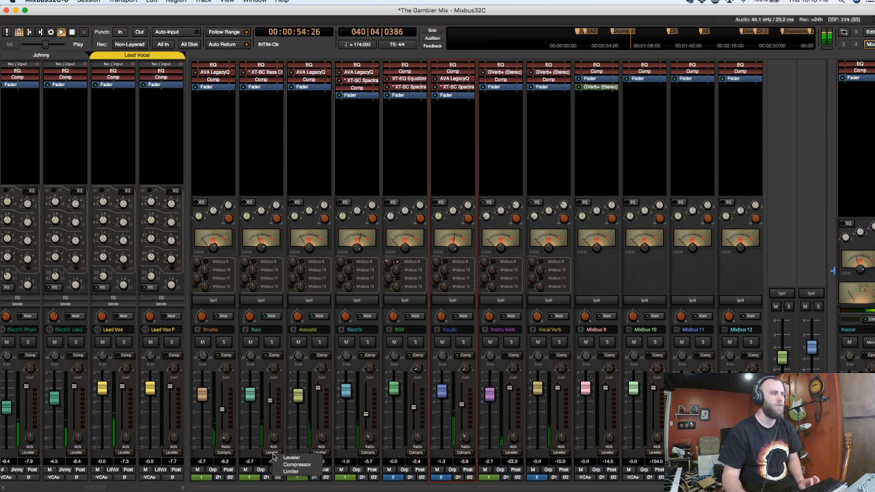
pyautogui.click(290, 457)
pyautogui.moveTo(276, 419); pyautogui.dragTo(271, 438)
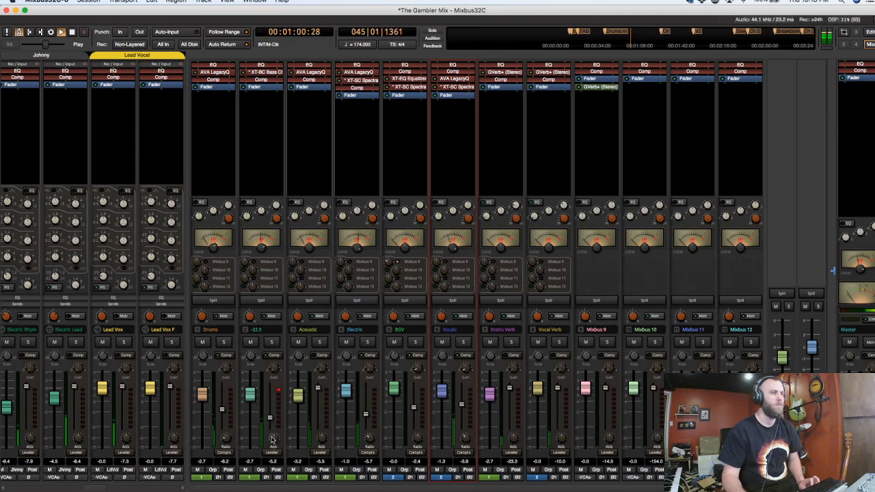
pyautogui.moveTo(270, 423); pyautogui.dragTo(270, 421)
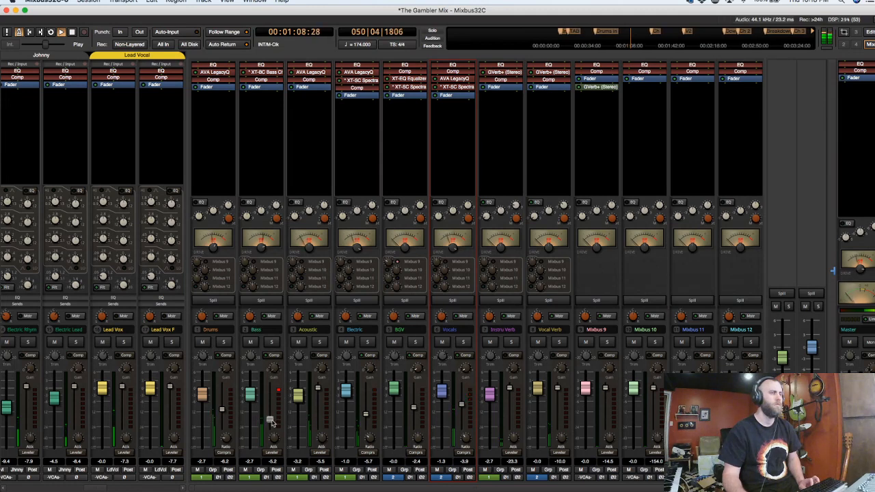
pyautogui.moveTo(271, 419); pyautogui.dragTo(274, 439)
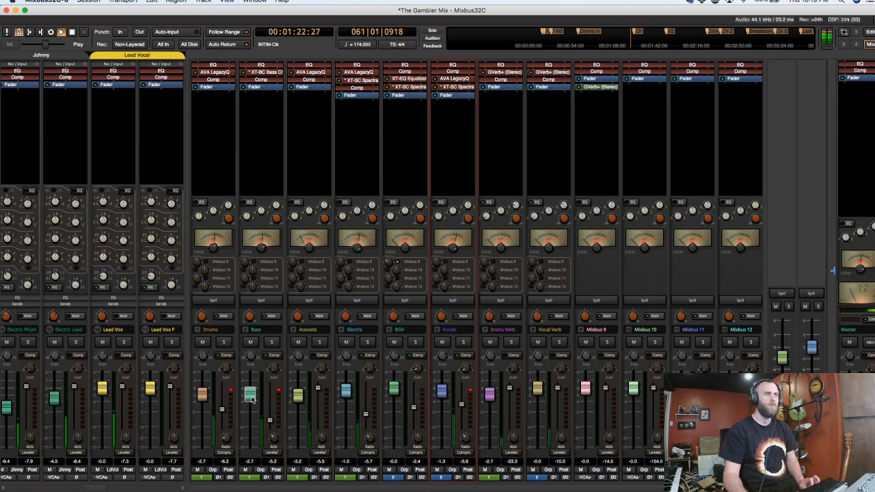
# Save the session and lower the Bass bus fader to -4.8 dB.
pyautogui.press('super+s')
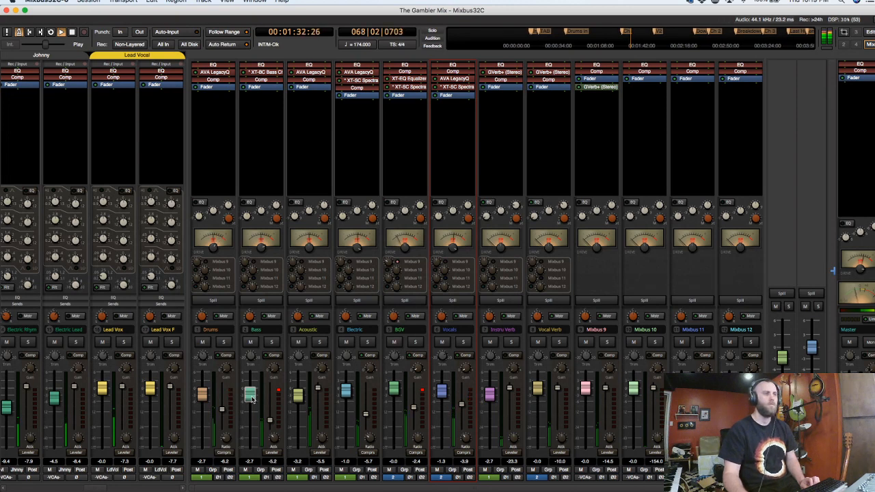
pyautogui.scroll(-3, 251, 400)
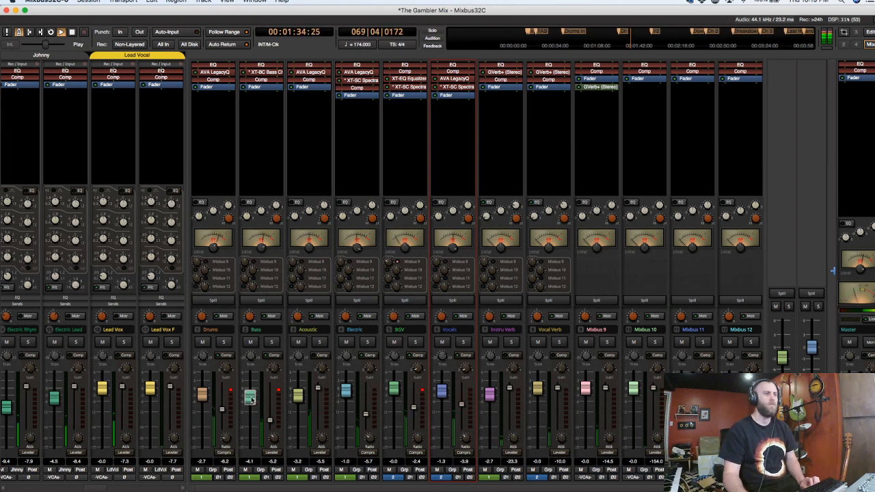
pyautogui.scroll(-3, 251, 399)
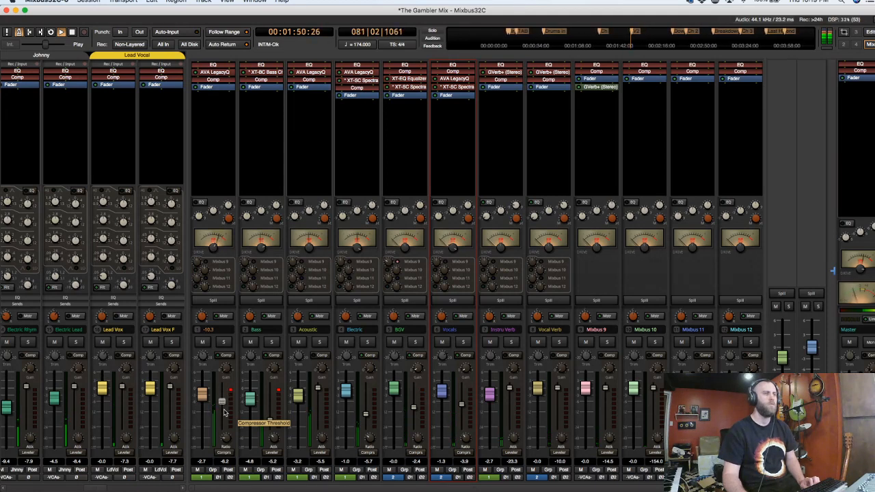
# Set the Drums bus compressor threshold to about -10.3 dB and lower the Drums fader to -3.4 dB.
pyautogui.moveTo(224, 410); pyautogui.dragTo(224, 409)
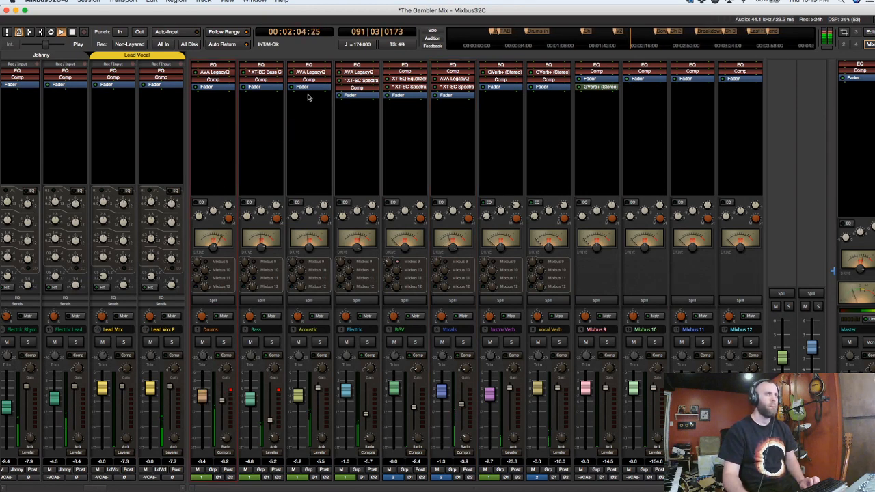
# Copy the Electric bus's XT-SC Spectral Compressor to just before the Drums bus fader and set its threshold to about -29 dB.
pyautogui.moveTo(366, 84); pyautogui.dragTo(223, 96)
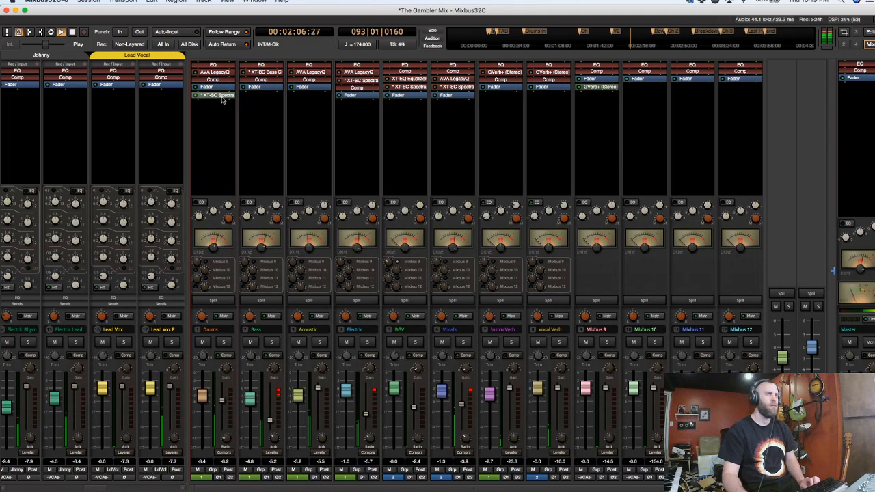
pyautogui.doubleClick(221, 96)
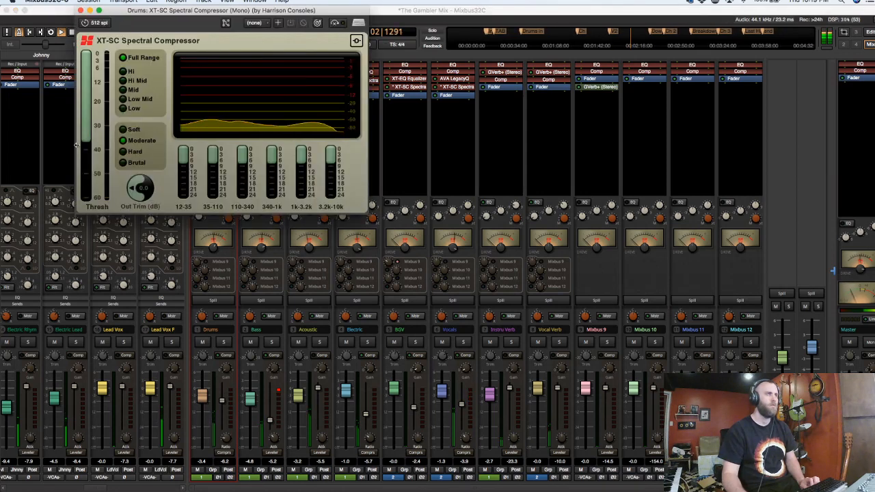
pyautogui.moveTo(85, 138); pyautogui.dragTo(86, 124)
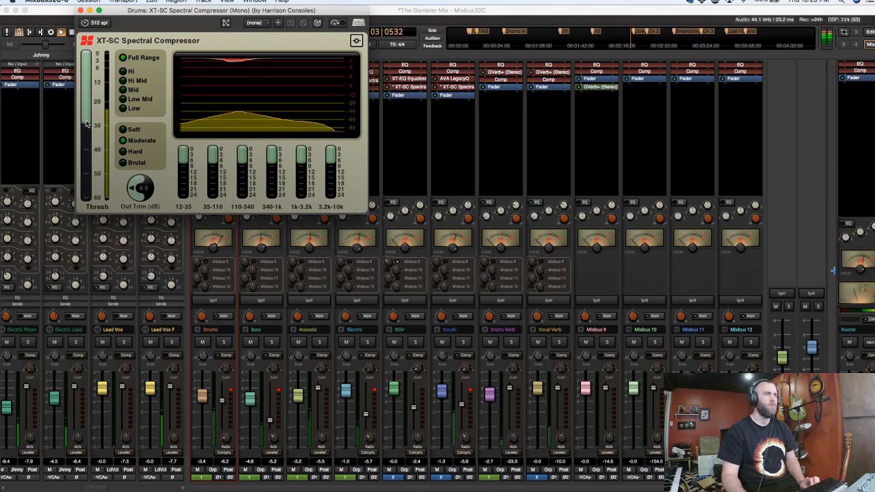
pyautogui.click(81, 11)
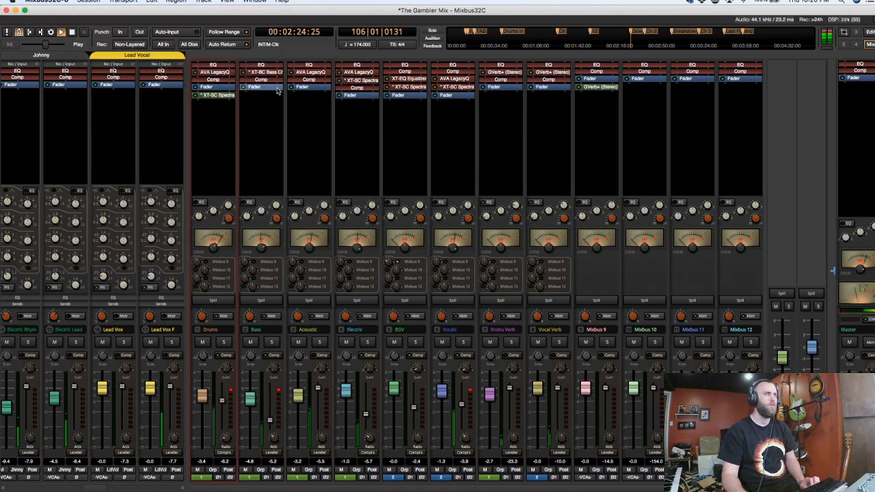
pyautogui.moveTo(223, 96); pyautogui.dragTo(224, 83)
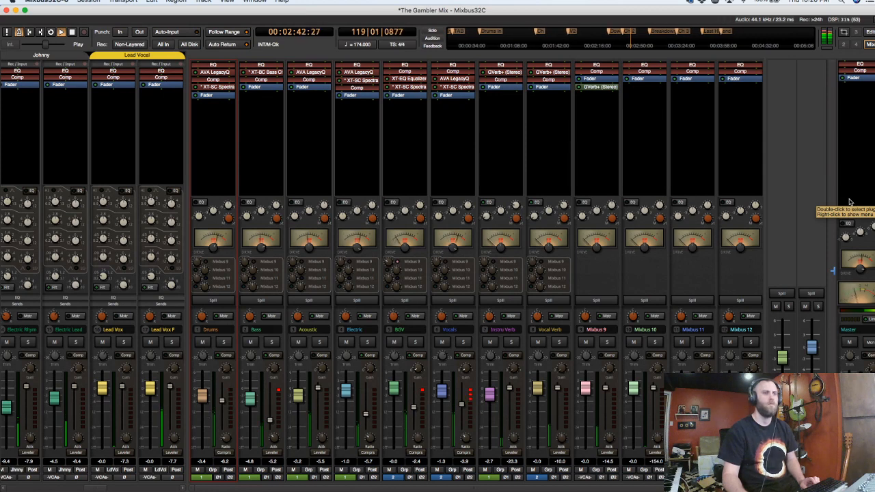
# Solo the Vocal VCA during playback to check the vocals alone, and clear the solo.
pyautogui.click(818, 307)
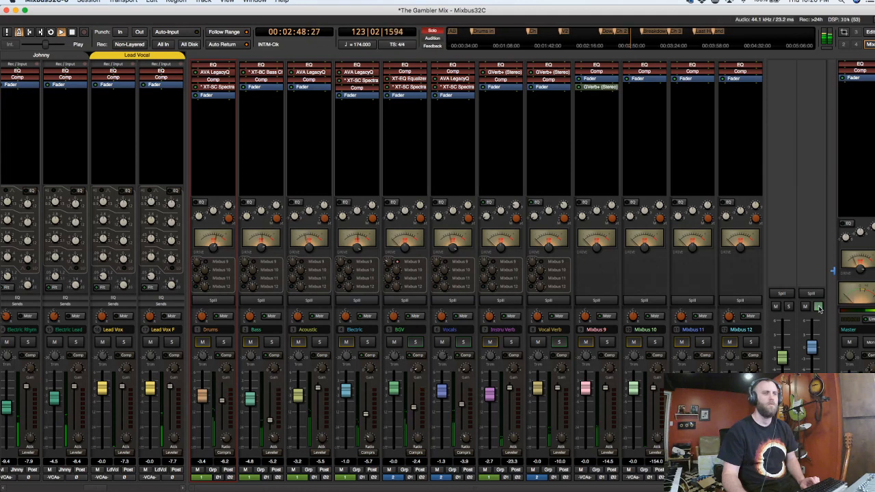
pyautogui.click(819, 307)
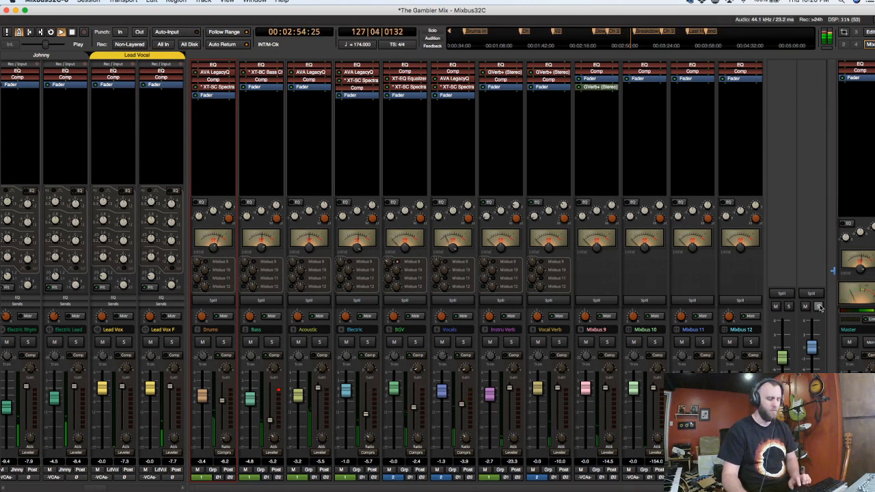
# Switch to the editor and review the lead and background vocal tracks during playback through to the song's ending, and stop playback.
pyautogui.hotkey('alt', 'm')
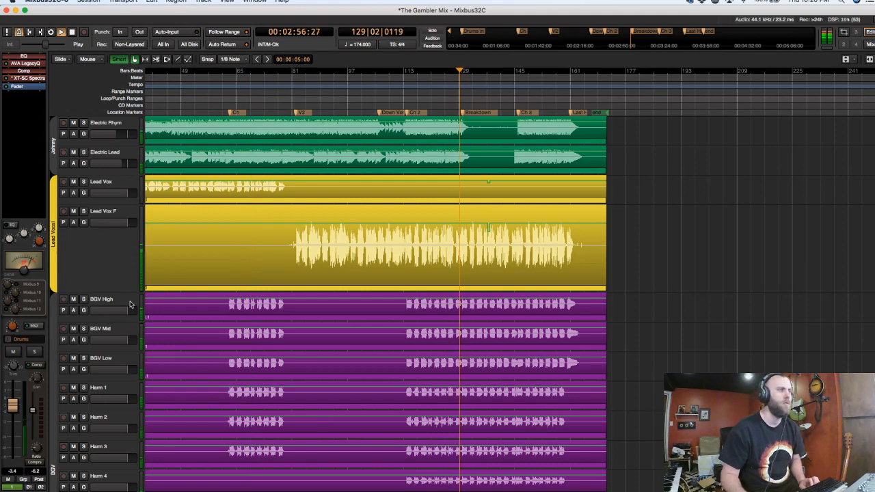
pyautogui.scroll(-6, 130, 304)
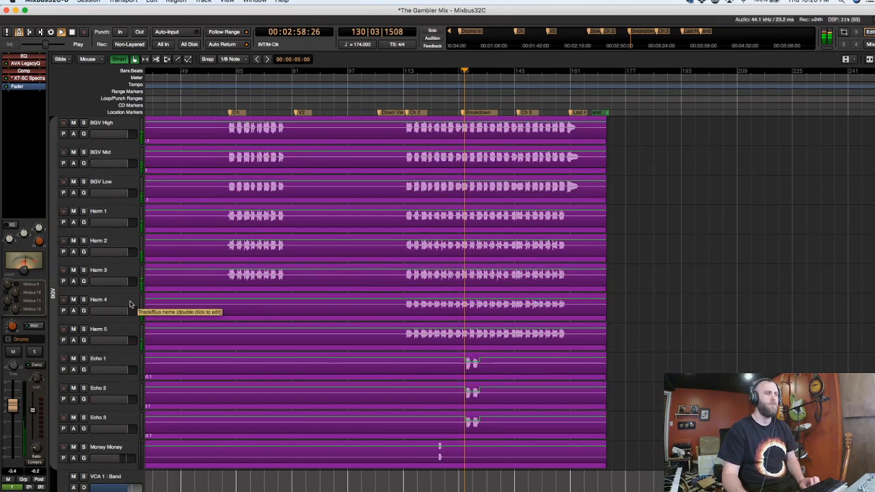
pyautogui.scroll(5, 130, 304)
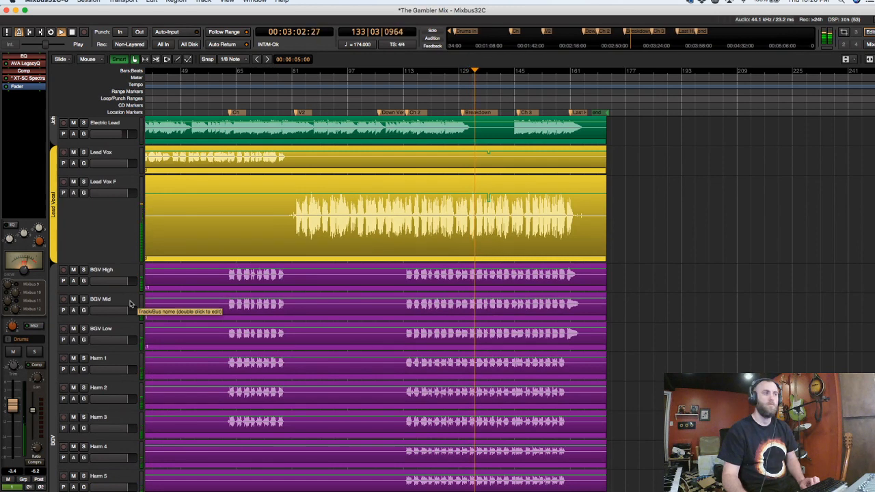
pyautogui.scroll(-6, 129, 304)
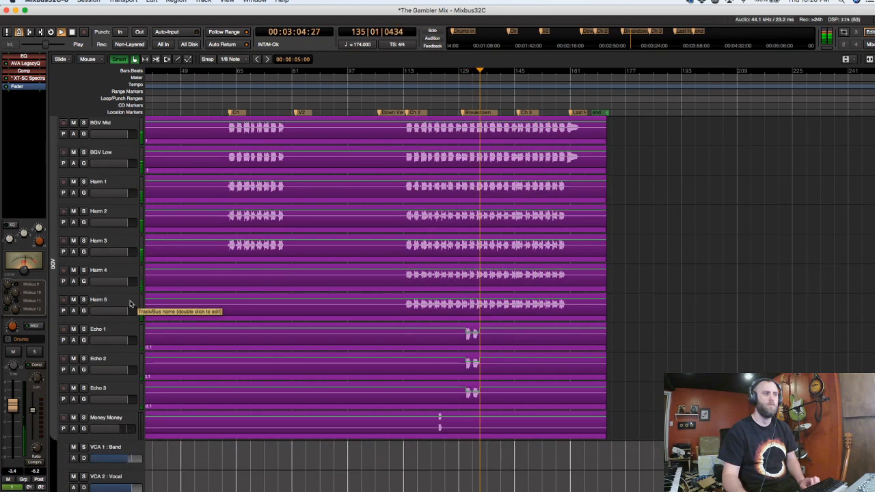
pyautogui.scroll(4, 130, 304)
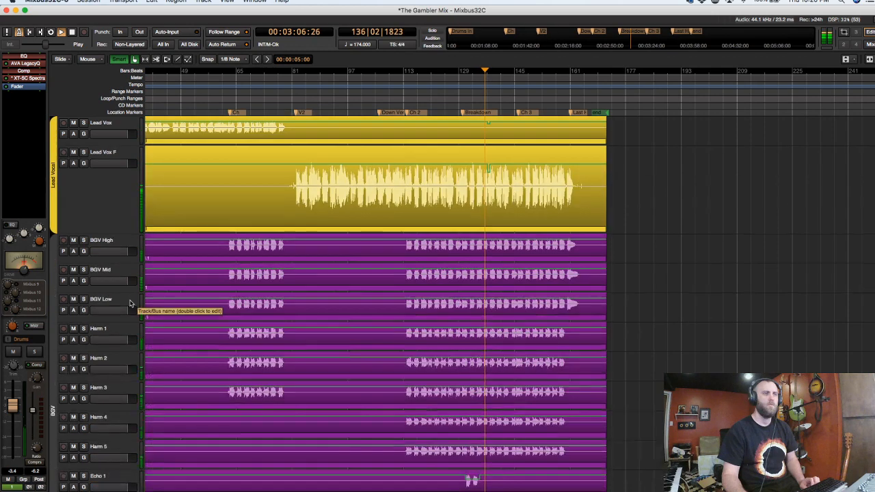
pyautogui.click(99, 199)
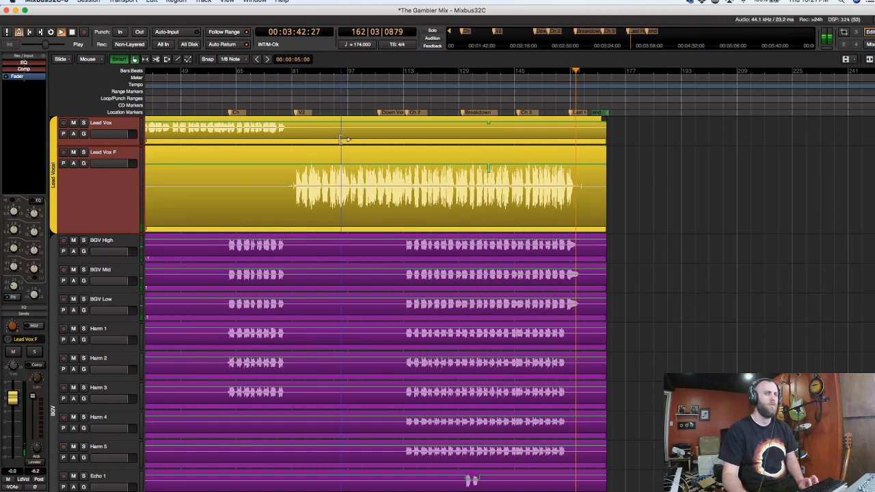
pyautogui.scroll(2, 579, 95)
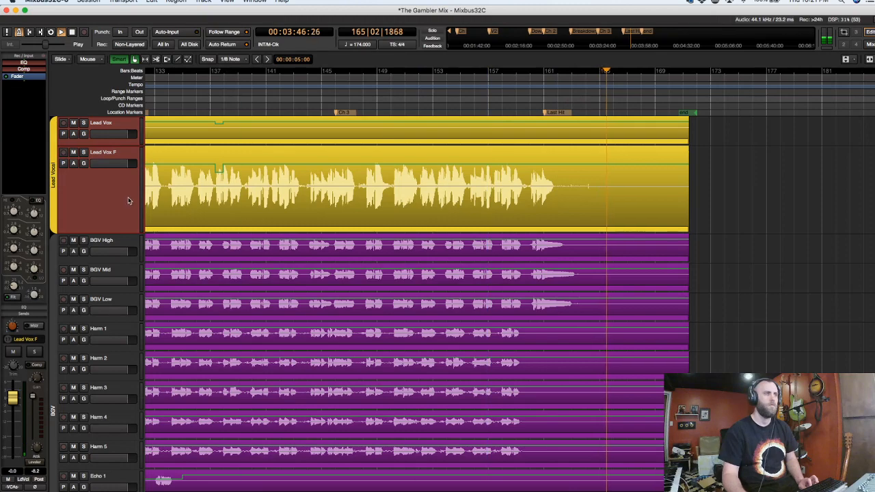
pyautogui.scroll(4, 128, 196)
pyautogui.scroll(-4, 128, 200)
pyautogui.press('space')
# Show the Master bus's fader automation lane and enlarge it for editing.
pyautogui.scroll(1, 128, 203)
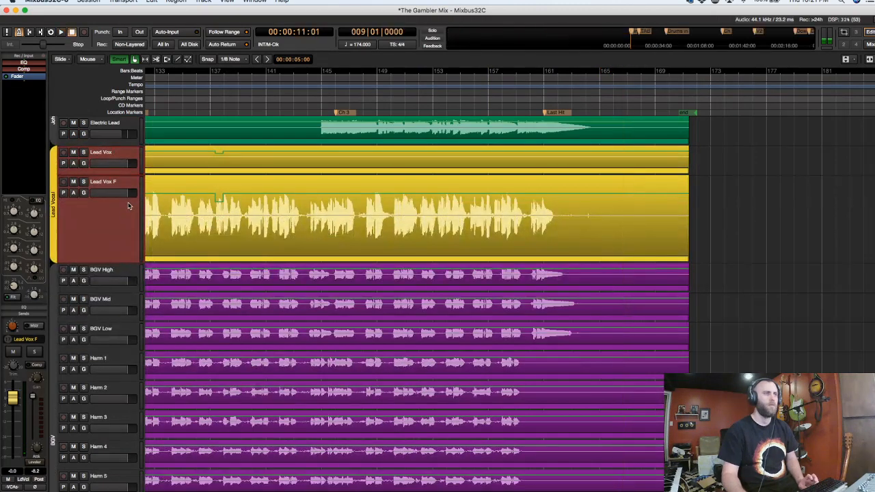
pyautogui.scroll(-15, 128, 226)
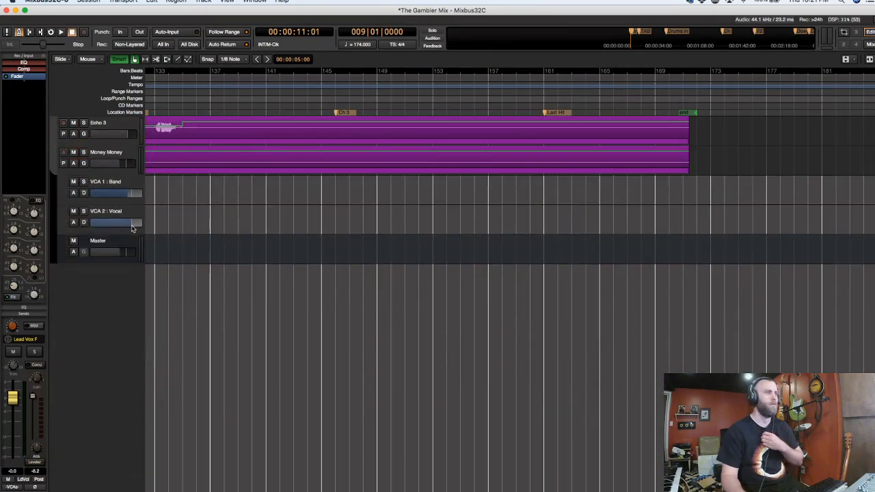
pyautogui.click(102, 249)
pyautogui.click(74, 252)
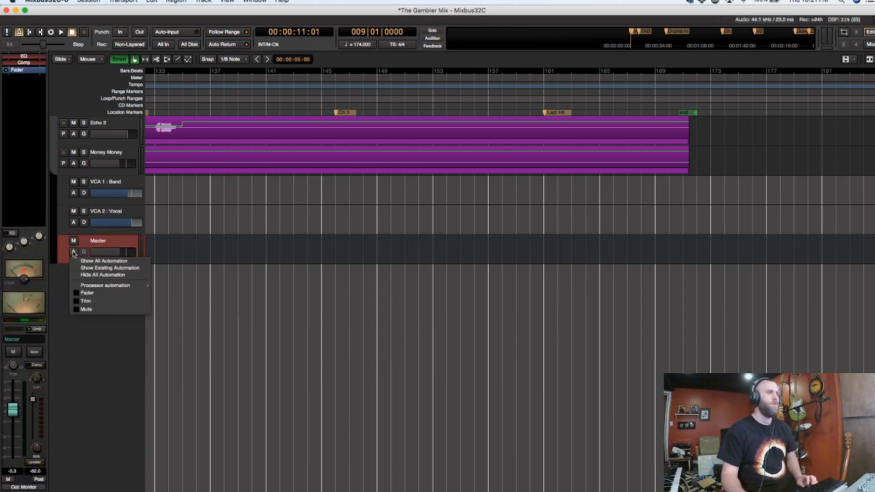
pyautogui.click(86, 293)
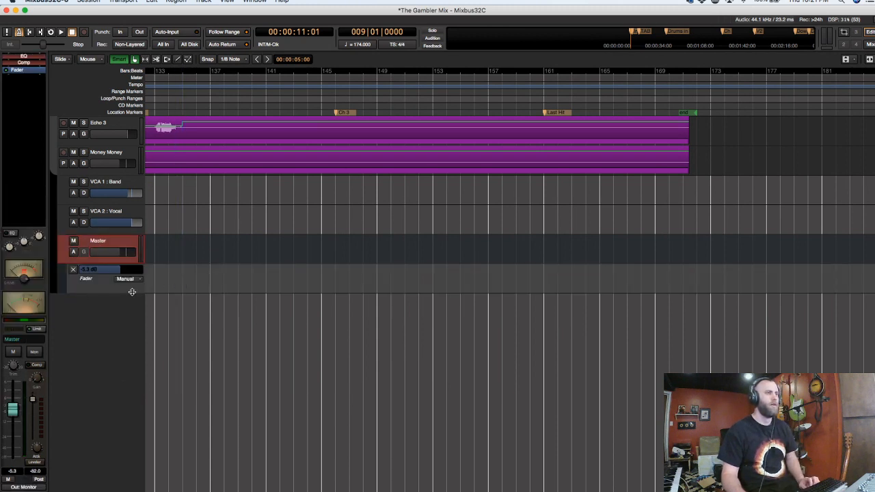
pyautogui.moveTo(131, 293); pyautogui.dragTo(134, 377)
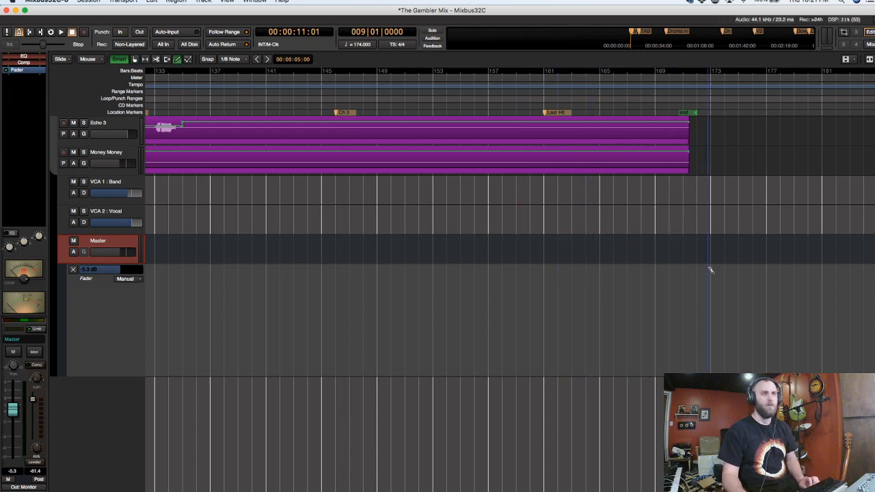
# Audition the song's ending from several points between bar 161 and bar 169 to judge the final fade.
pyautogui.click(661, 103)
pyautogui.press('space')
pyautogui.scroll(4, 667, 104)
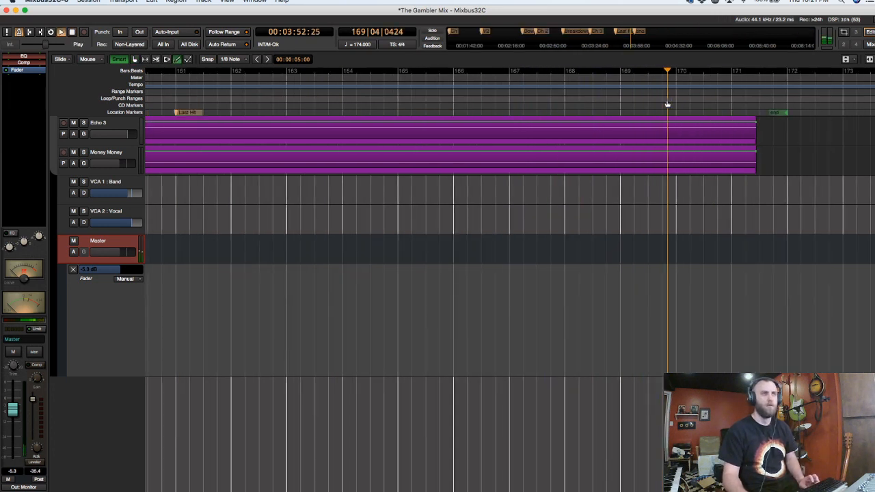
pyautogui.scroll(-4, 667, 104)
pyautogui.click(579, 96)
pyautogui.press('space')
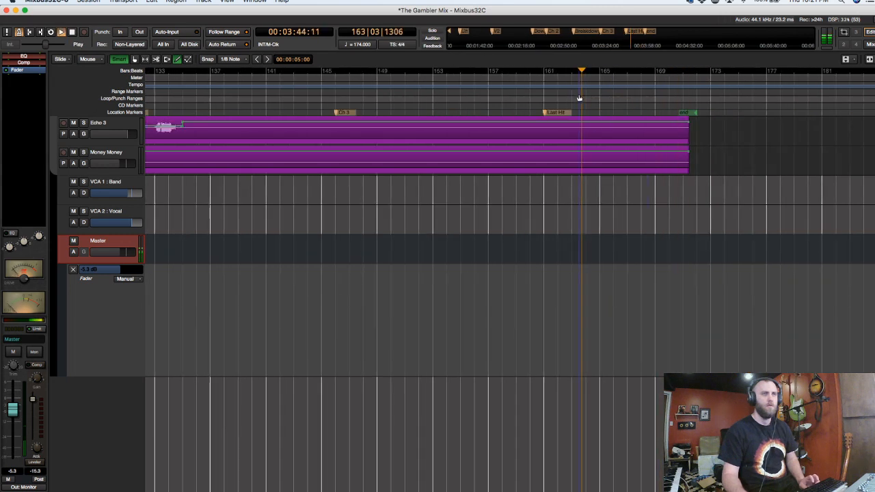
pyautogui.press('space')
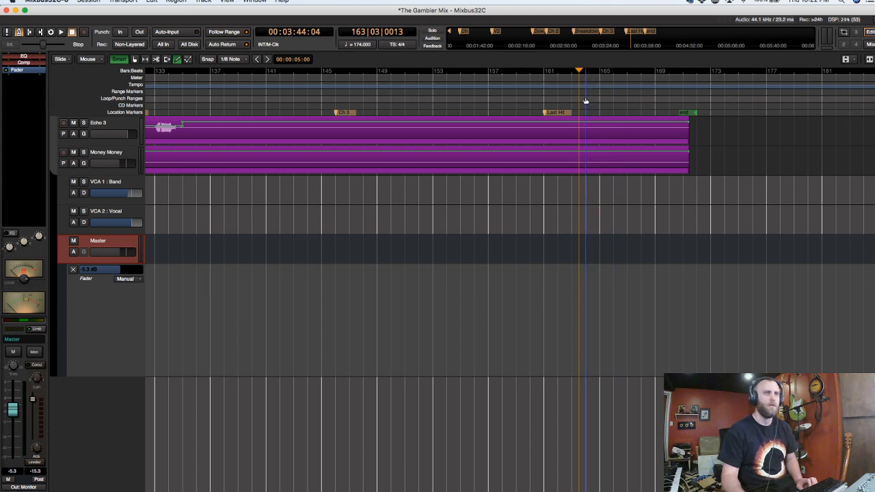
pyautogui.click(585, 96)
pyautogui.click(581, 95)
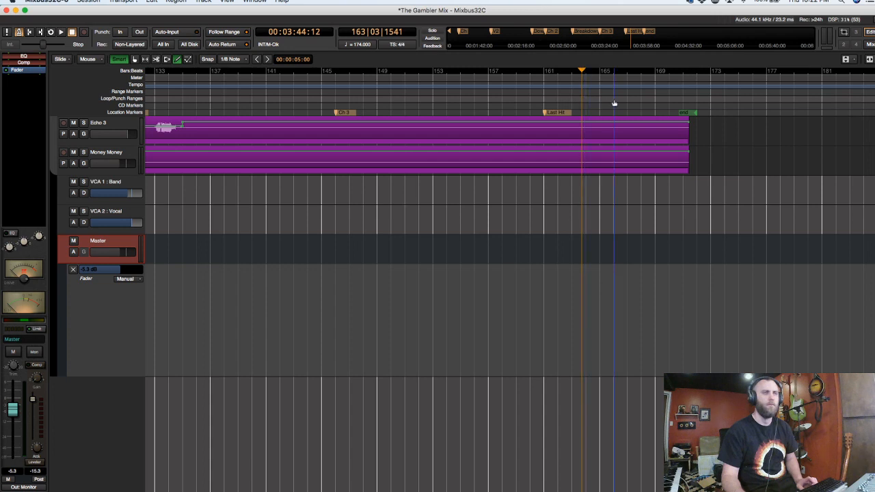
pyautogui.press('space')
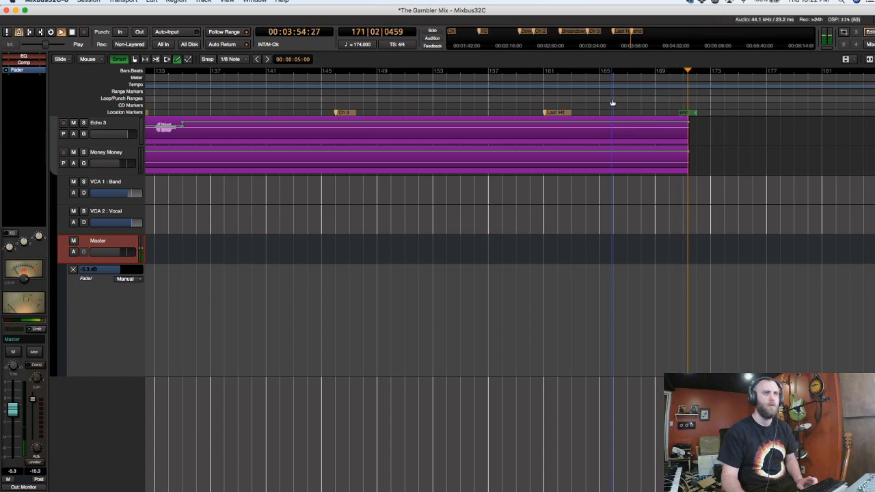
pyautogui.press('space')
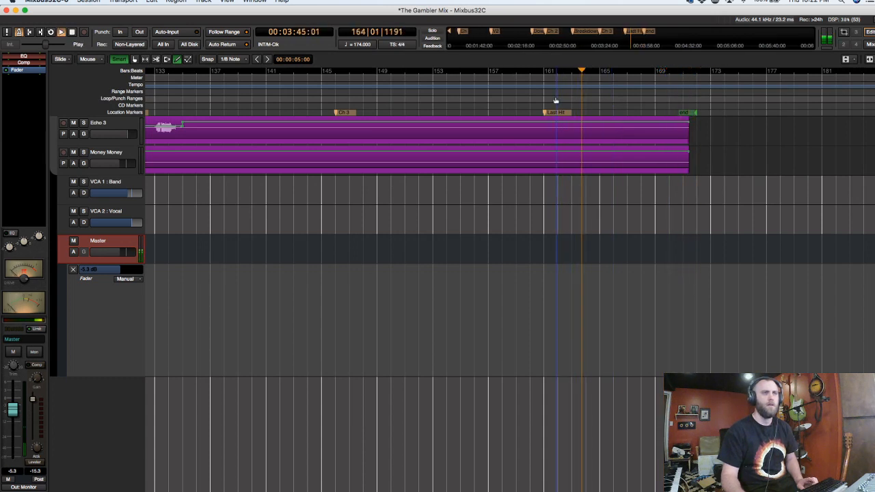
pyautogui.click(549, 100)
pyautogui.press('space')
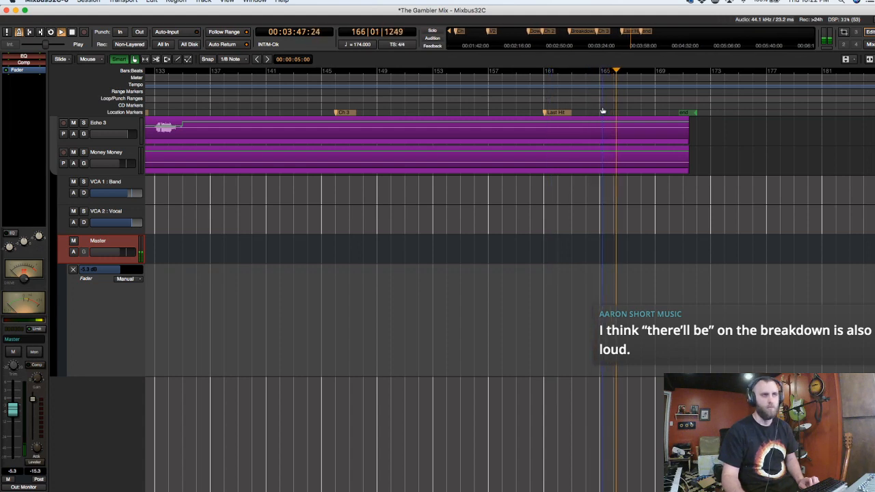
pyautogui.press('space')
# Examine the drum and shaker tracks at the end of the song and play the closing bars from bar 168.
pyautogui.scroll(15, 142, 164)
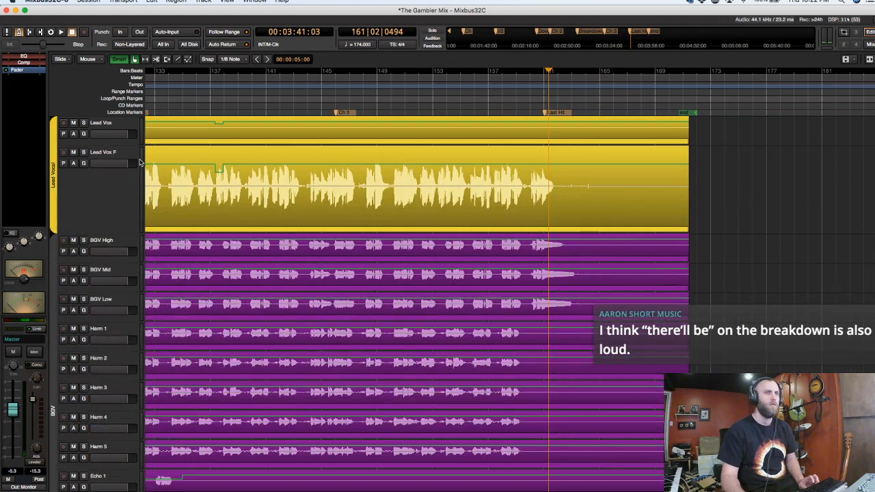
pyautogui.scroll(3, 140, 162)
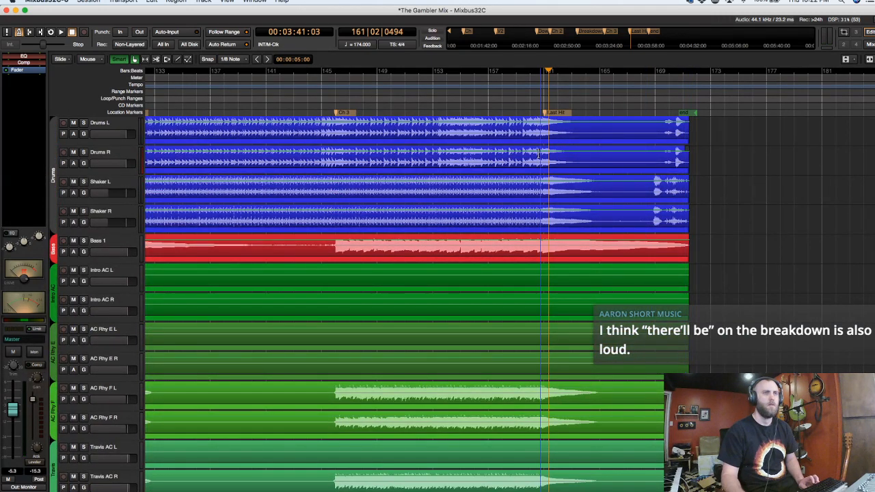
pyautogui.click(645, 105)
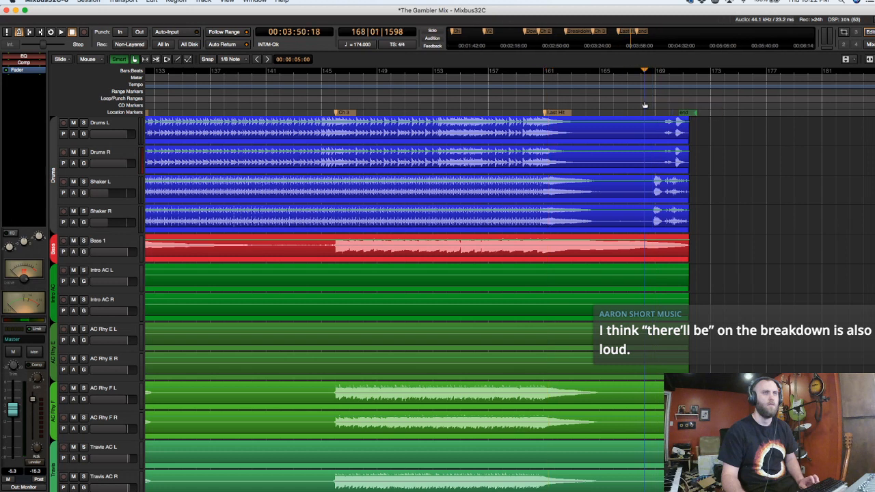
pyautogui.press('space')
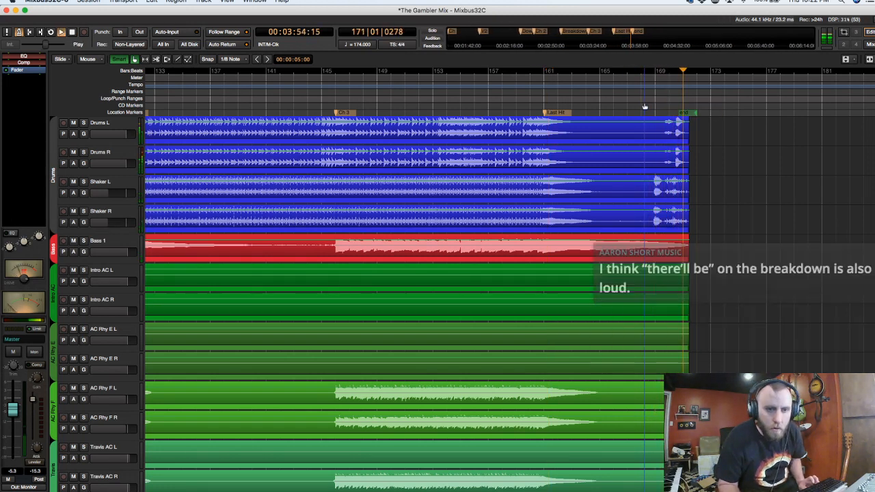
pyautogui.press('space')
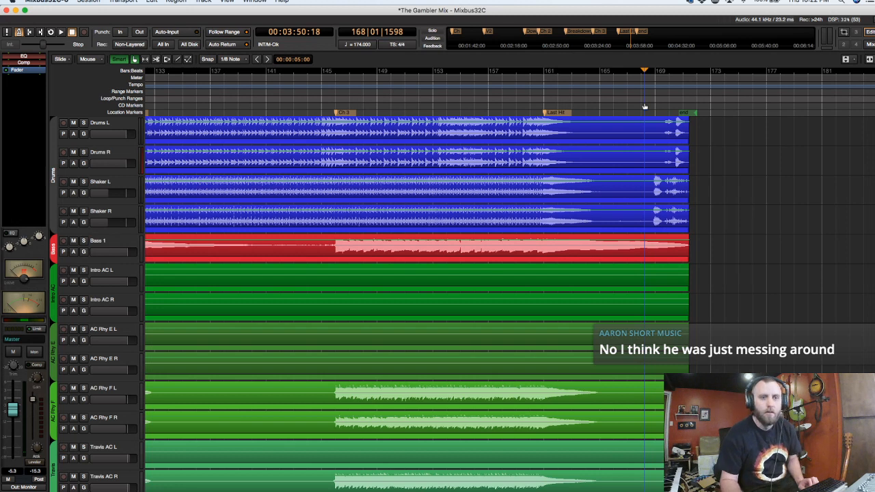
# Play the breakdown from bar 130 and review the lead and background vocals up to about bar 142.
pyautogui.click(570, 34)
pyautogui.press('space')
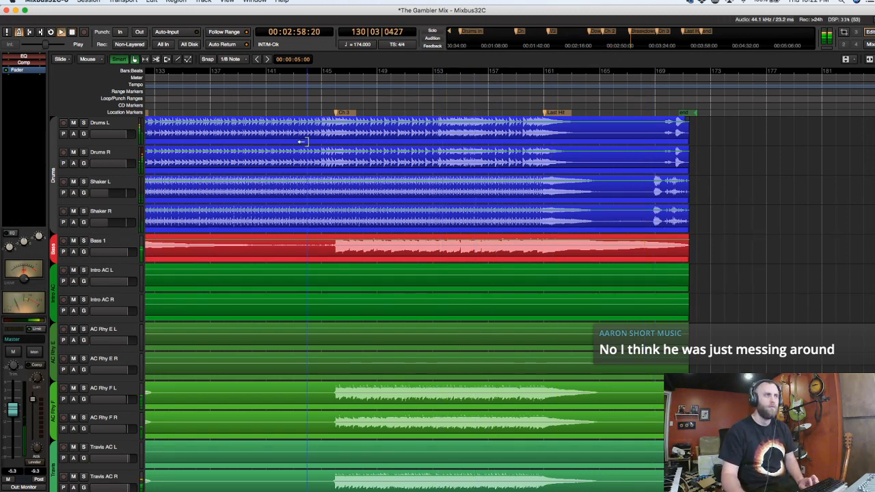
pyautogui.scroll(-12, 147, 301)
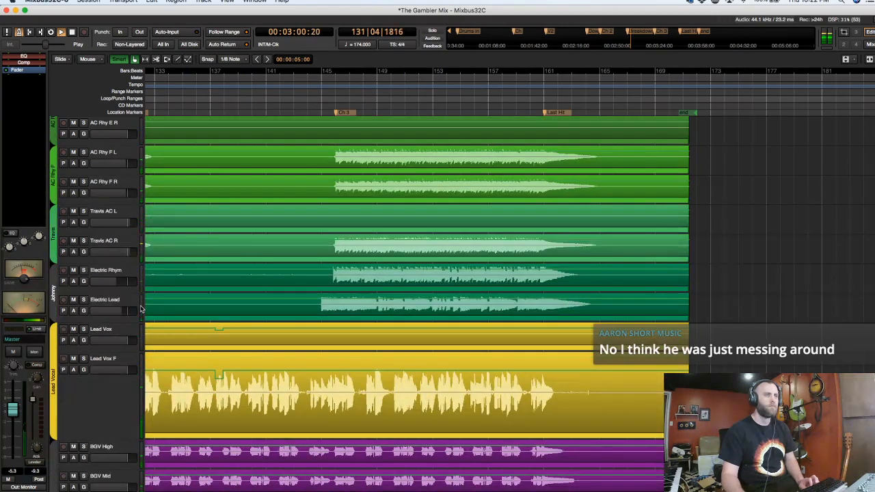
pyautogui.scroll(2, 140, 304)
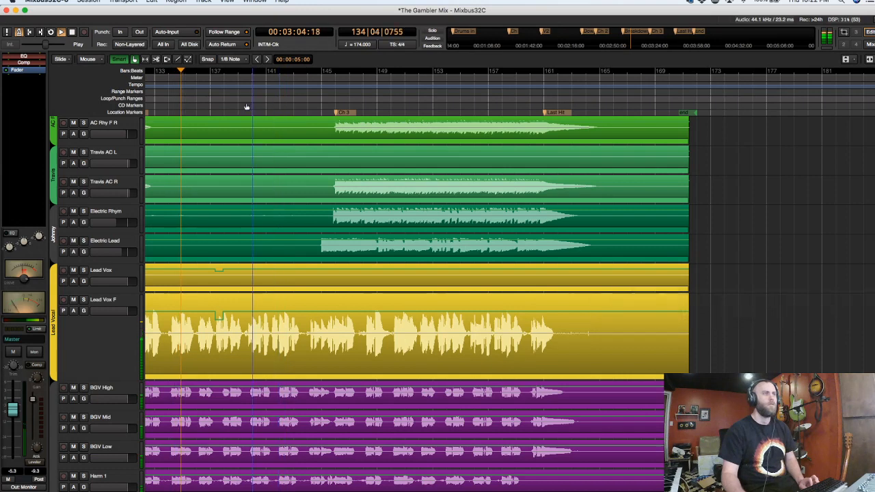
pyautogui.scroll(2, 243, 102)
pyautogui.scroll(-1, 243, 102)
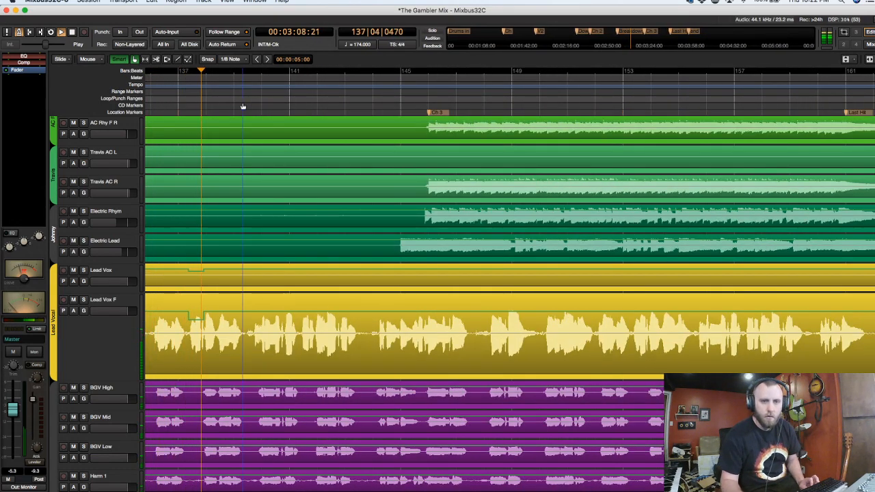
pyautogui.scroll(1, 243, 106)
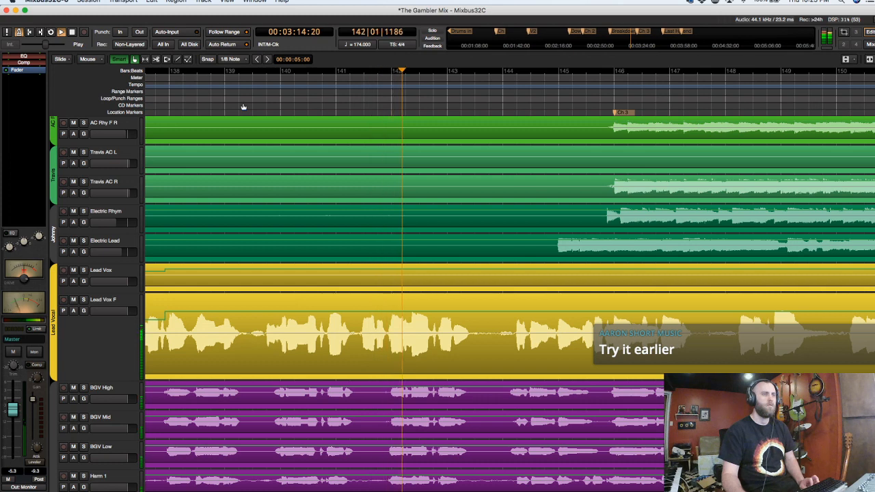
pyautogui.press('space')
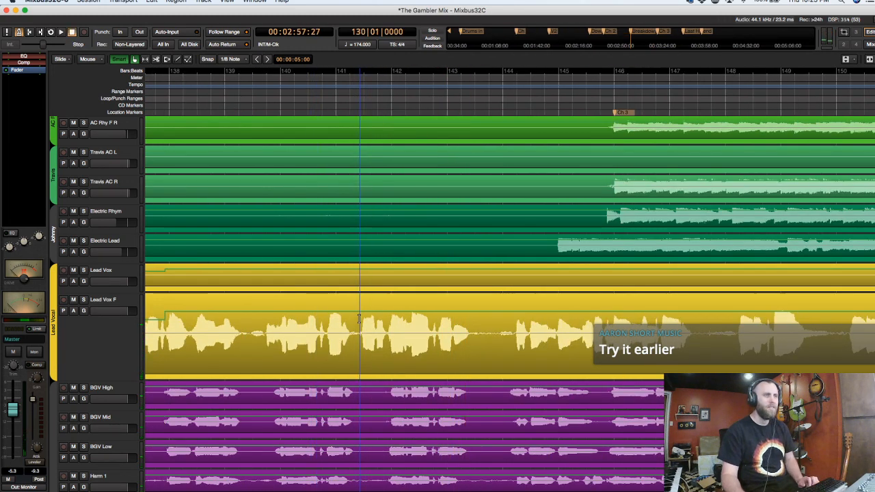
# Lower the gain lines of Lead Vox and Lead Vox F over the short phrase just before bar 142.
pyautogui.moveTo(359, 318); pyautogui.dragTo(386, 325)
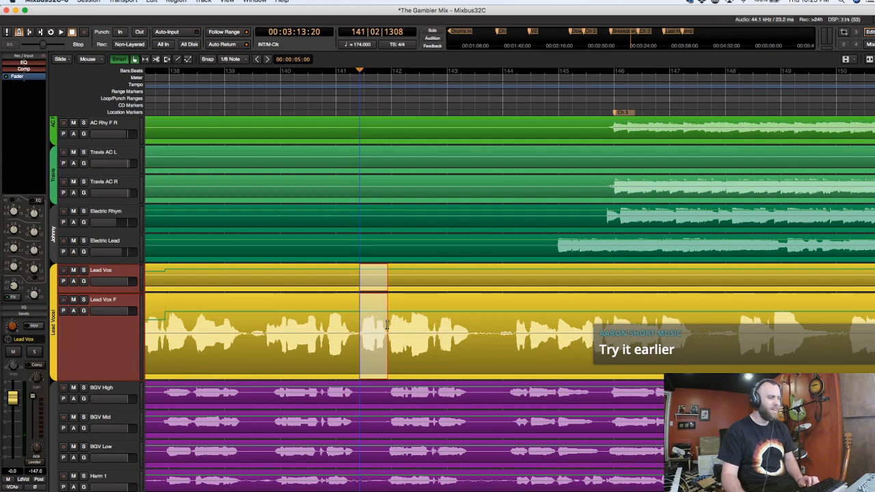
pyautogui.press('d')
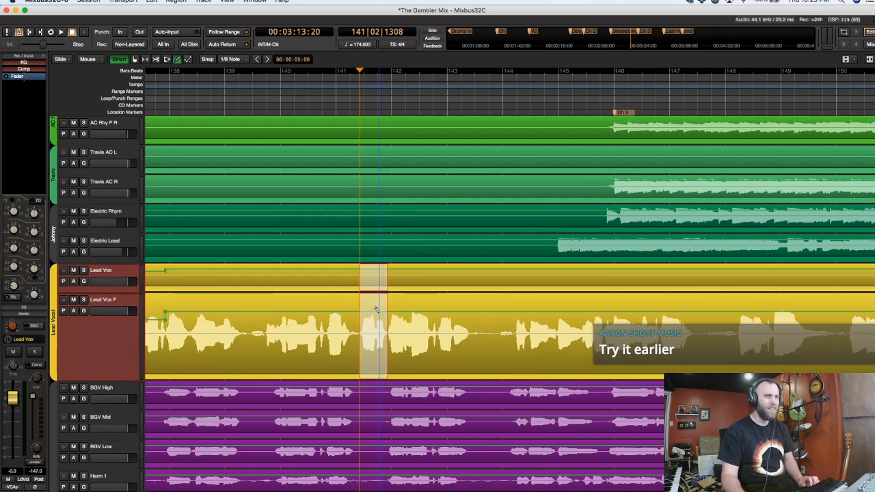
pyautogui.moveTo(378, 311); pyautogui.dragTo(377, 317)
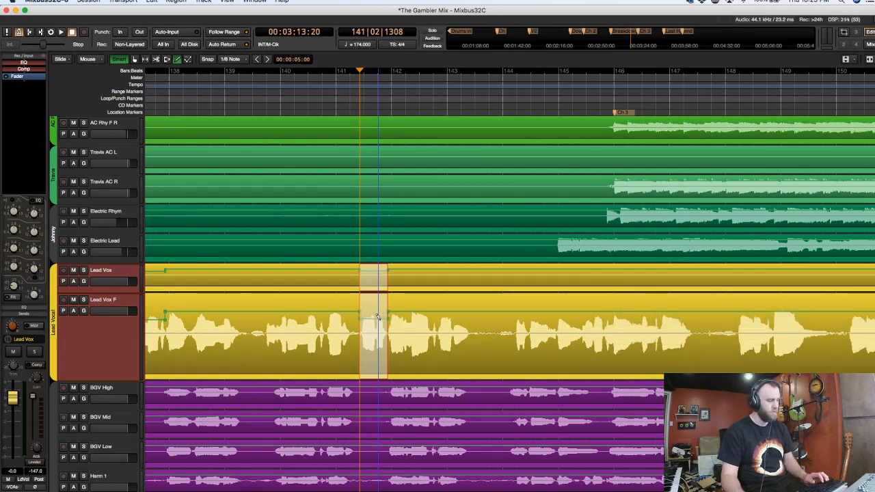
pyautogui.press('g')
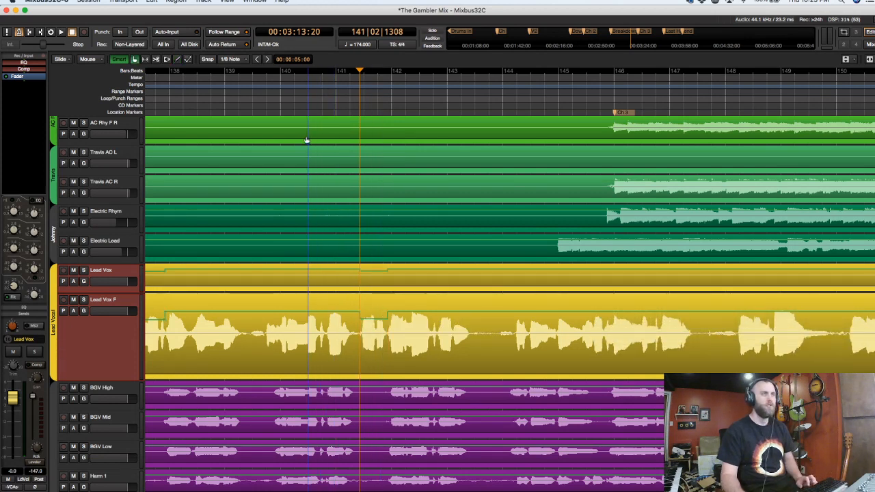
# Audition the lowered lead vocal phrase repeatedly from bar 140.
pyautogui.click(283, 105)
pyautogui.press('space')
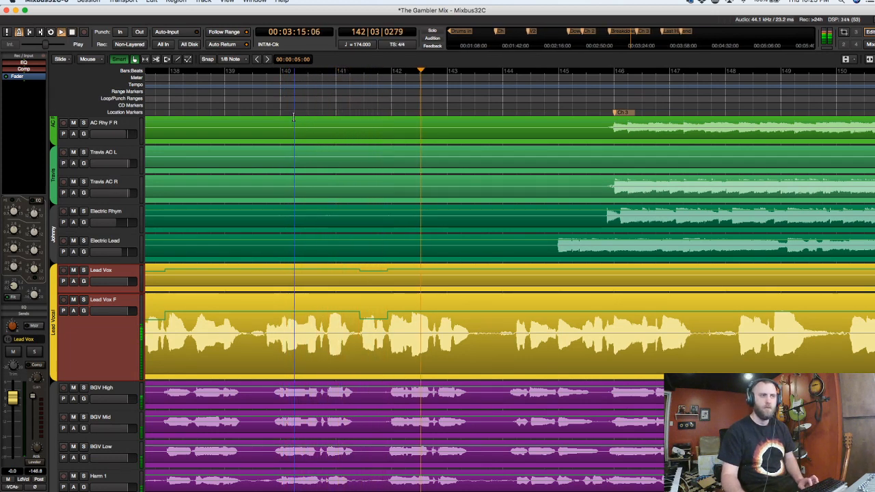
pyautogui.press('space')
pyautogui.press('space')
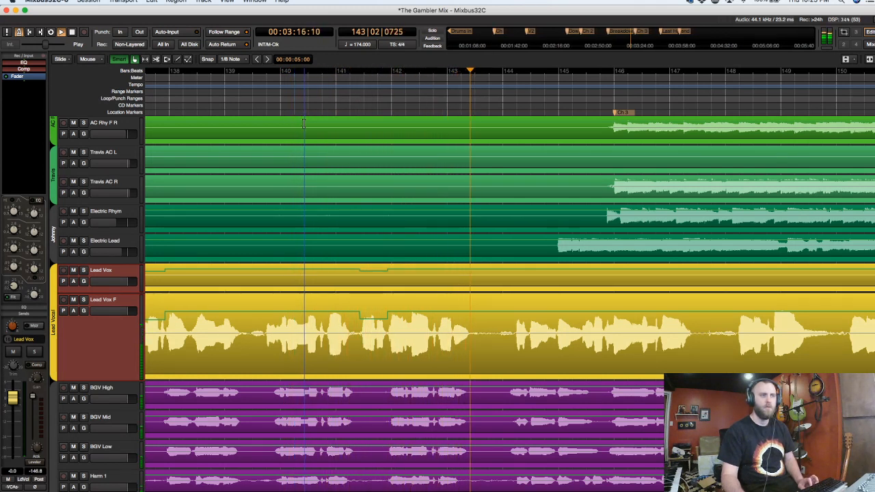
pyautogui.press('space')
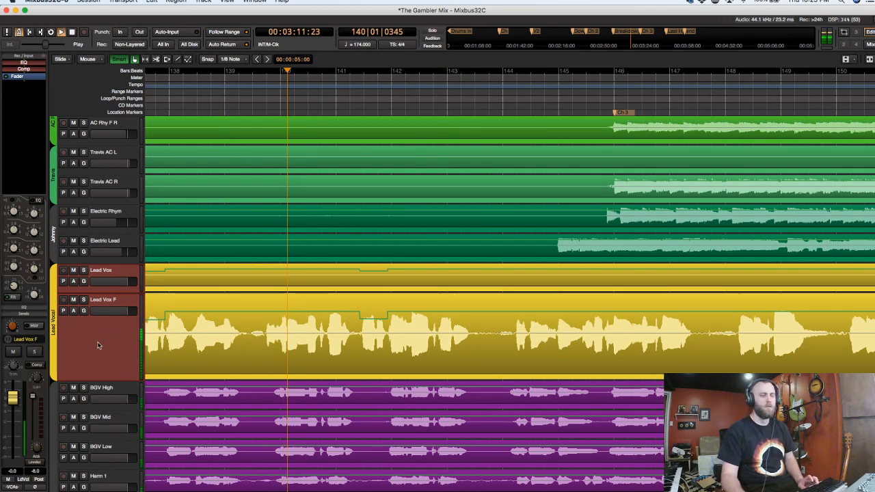
pyautogui.press('space')
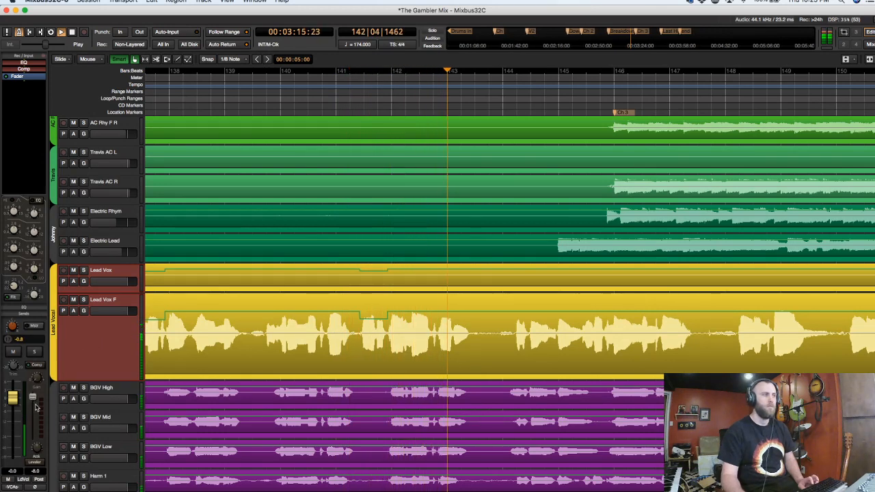
# Lower the Leveler compressor threshold on Lead Vox F during playback through the last chorus, and stop after the last hit.
pyautogui.moveTo(32, 397); pyautogui.dragTo(38, 438)
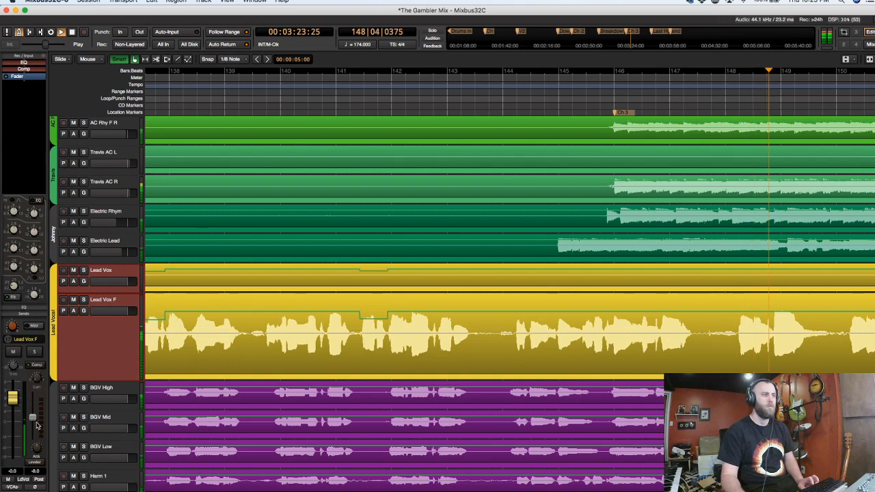
pyautogui.moveTo(36, 420); pyautogui.dragTo(34, 417)
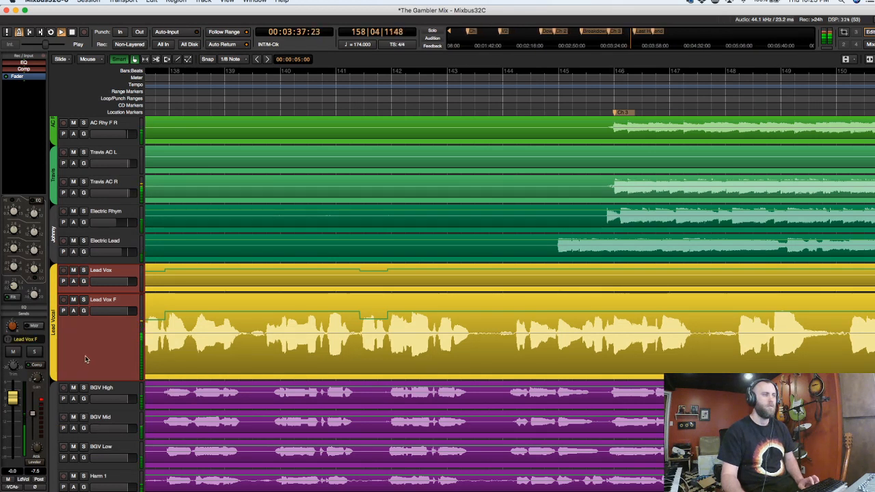
pyautogui.scroll(-3, 446, 93)
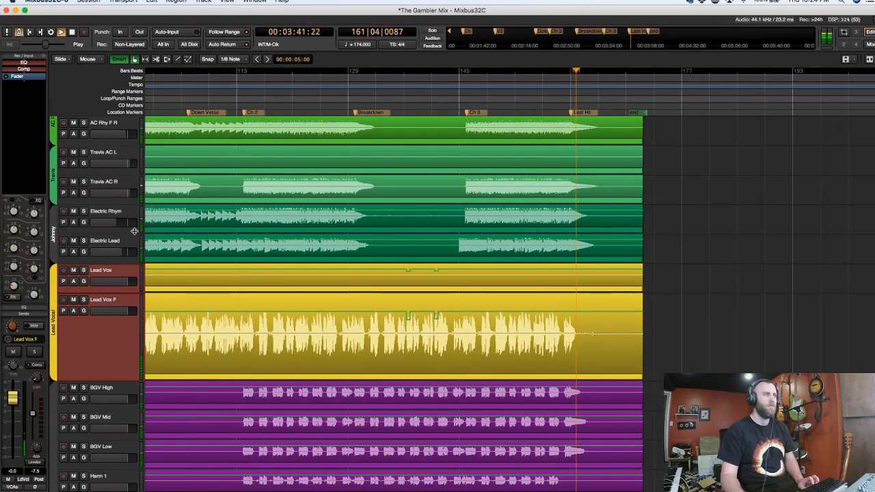
pyautogui.scroll(5, 134, 233)
pyautogui.scroll(4, 135, 234)
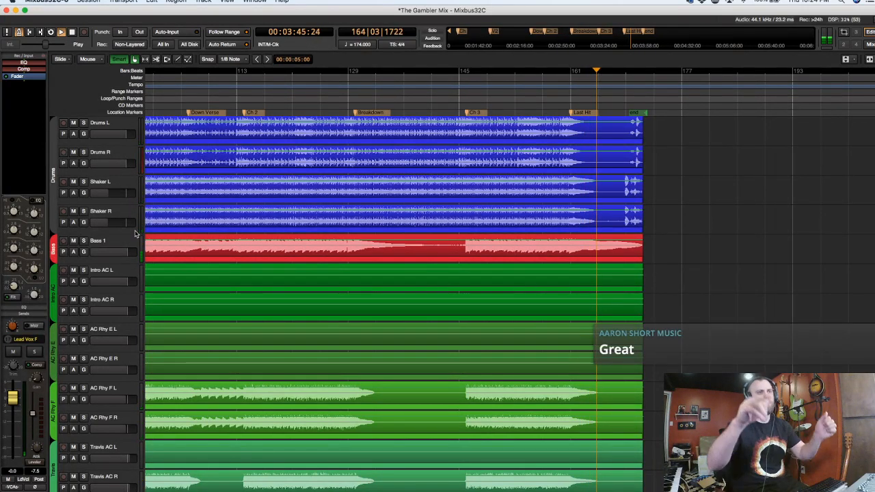
pyautogui.press('space')
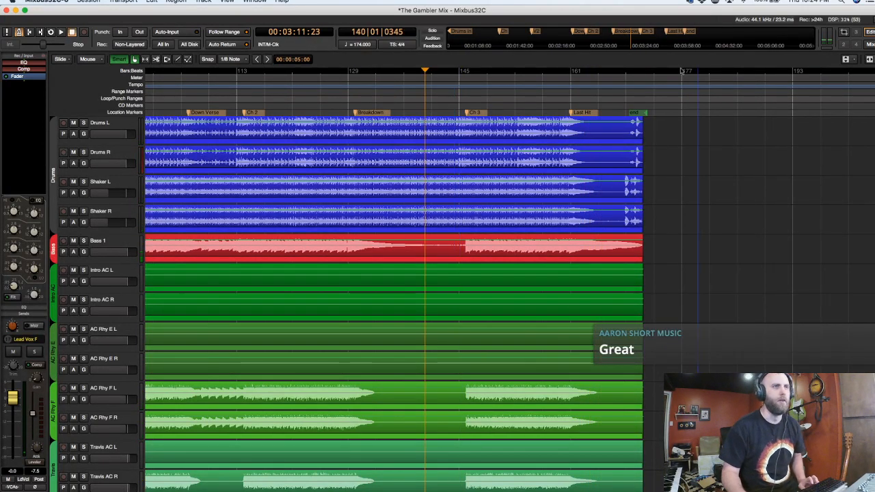
# Examine the silent gap before the closing drum and shaker sounds and play the ending after the Last Hit marker.
pyautogui.click(592, 98)
pyautogui.scroll(4, 594, 99)
pyautogui.scroll(-2, 594, 99)
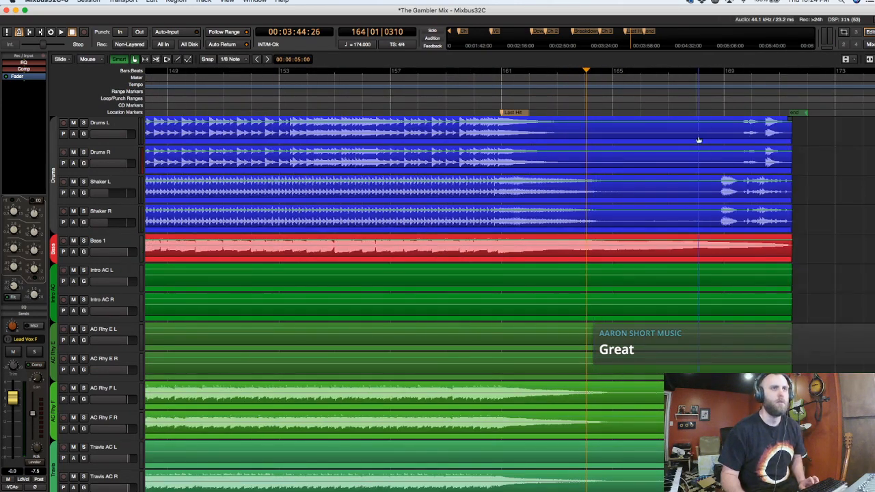
pyautogui.moveTo(714, 125); pyautogui.dragTo(650, 230)
pyautogui.click(536, 109)
pyautogui.press('space')
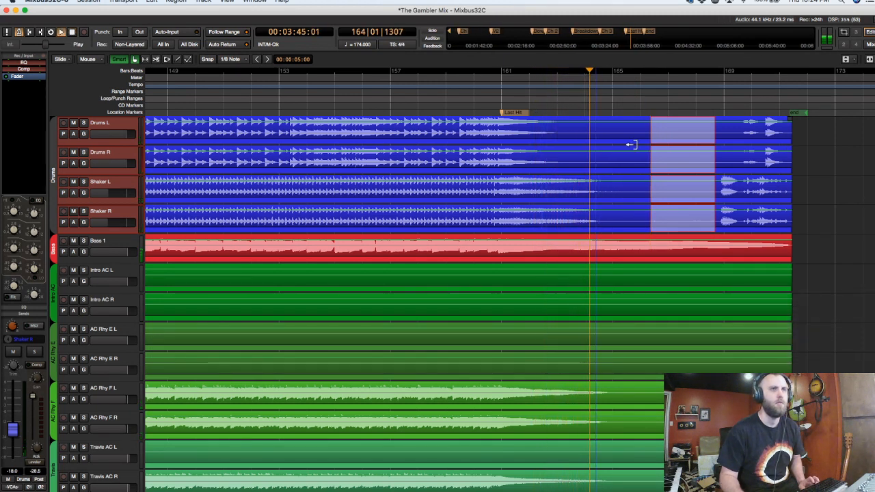
pyautogui.press('space')
pyautogui.click(731, 102)
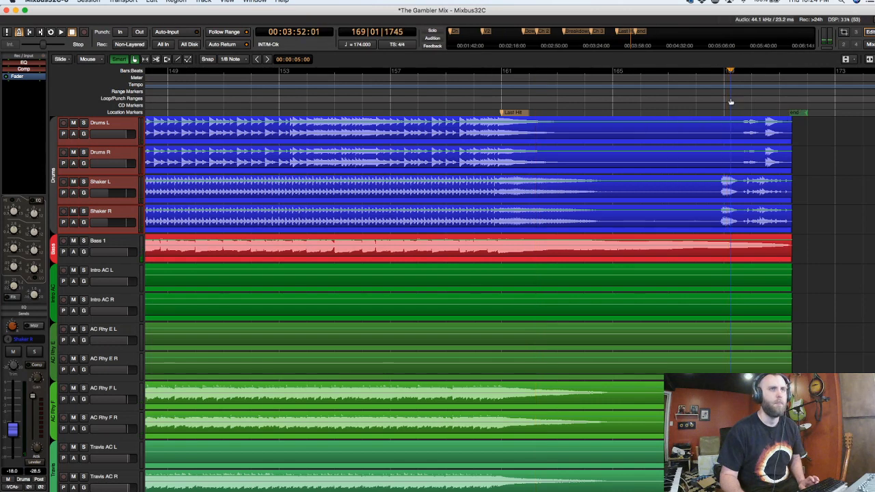
# Activate the Drums group and select all drum and shaker regions for a shared edit just before bar 169.
pyautogui.click(715, 125)
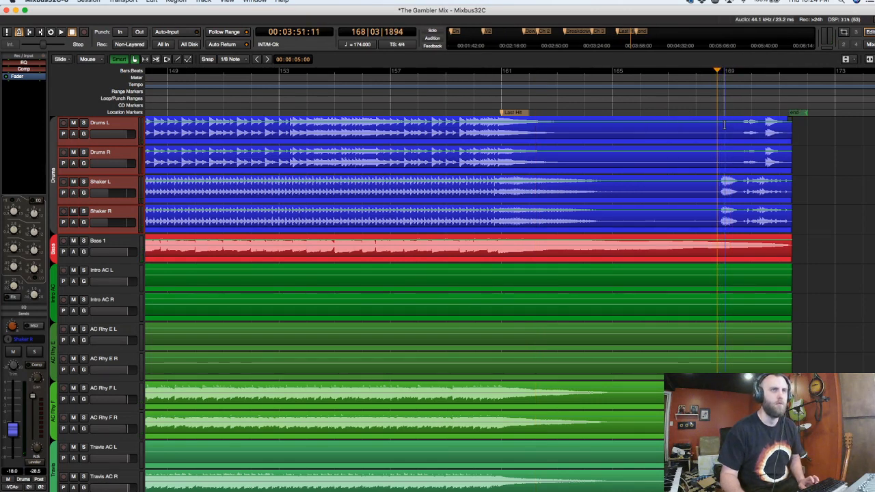
pyautogui.rightClick(724, 125)
pyautogui.click(725, 126)
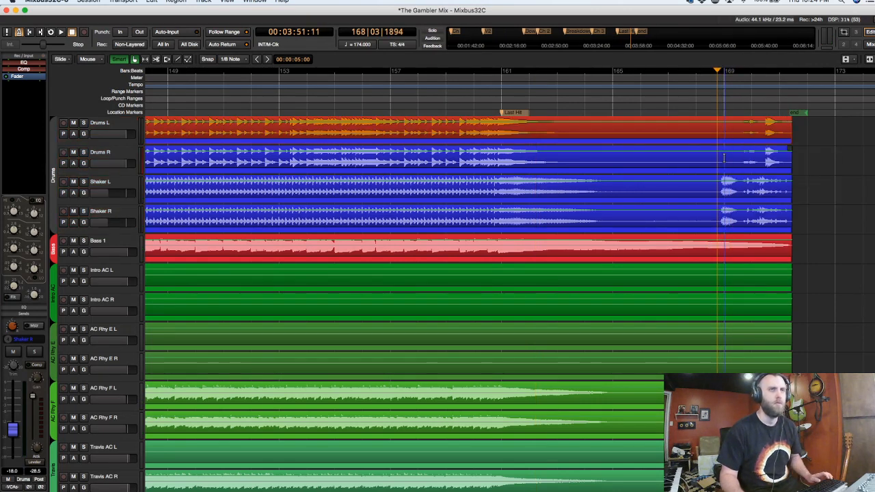
pyautogui.click(54, 175)
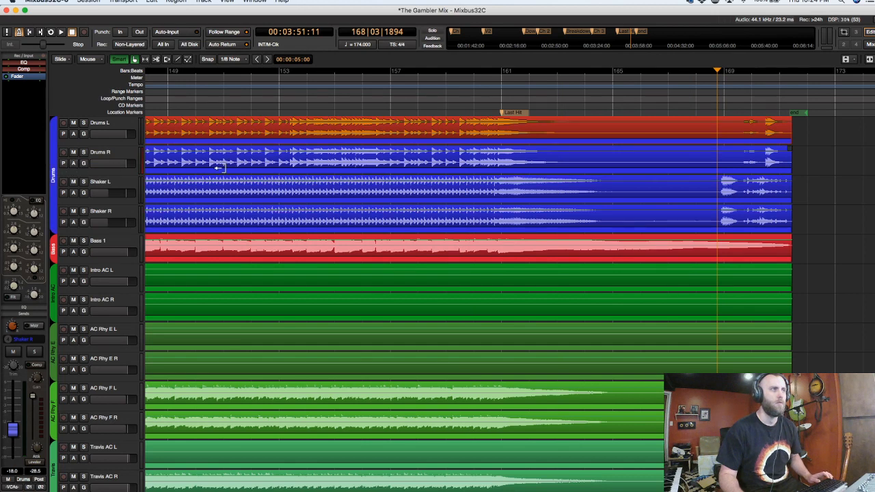
pyautogui.click(731, 164)
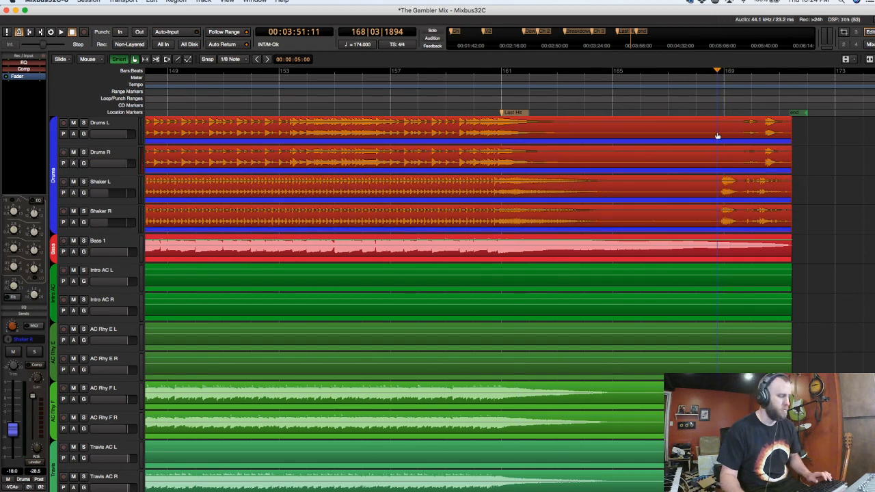
# Try to split the drum and shaker regions at the playhead and move the closing section.
pyautogui.press('s')
pyautogui.click(738, 128)
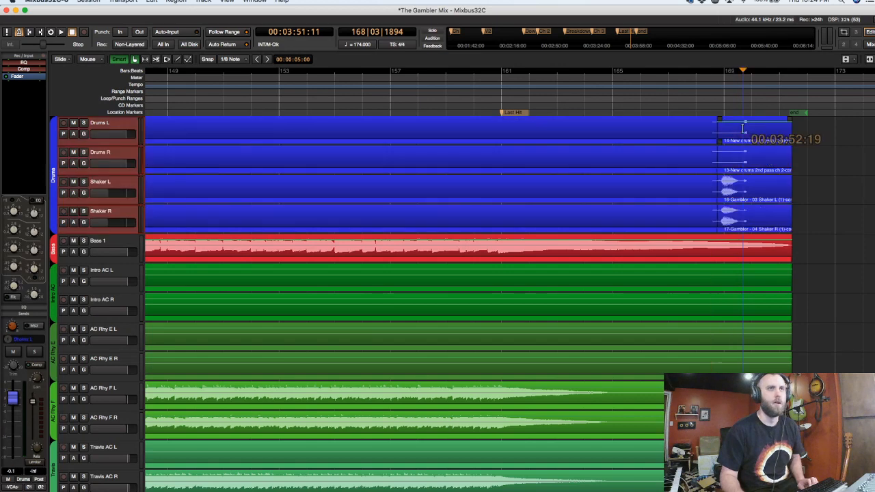
pyautogui.moveTo(735, 129); pyautogui.dragTo(751, 134)
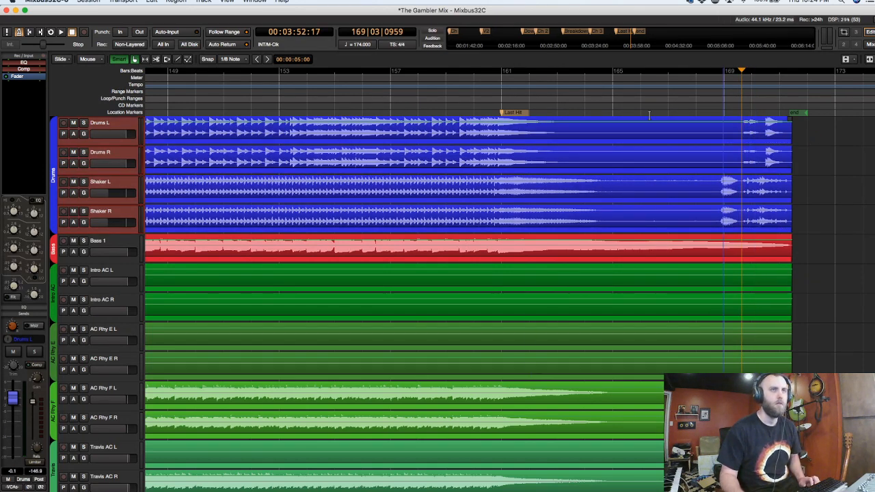
# Split the grouped drum and shaker regions just before bar 169 and move the closing pieces earlier to start at bar 165.
pyautogui.click(716, 128)
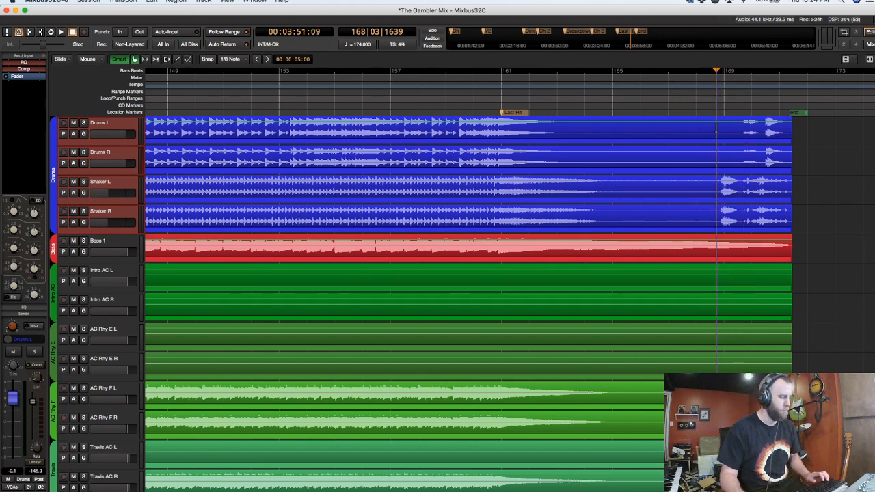
pyautogui.press('s')
pyautogui.click(735, 140)
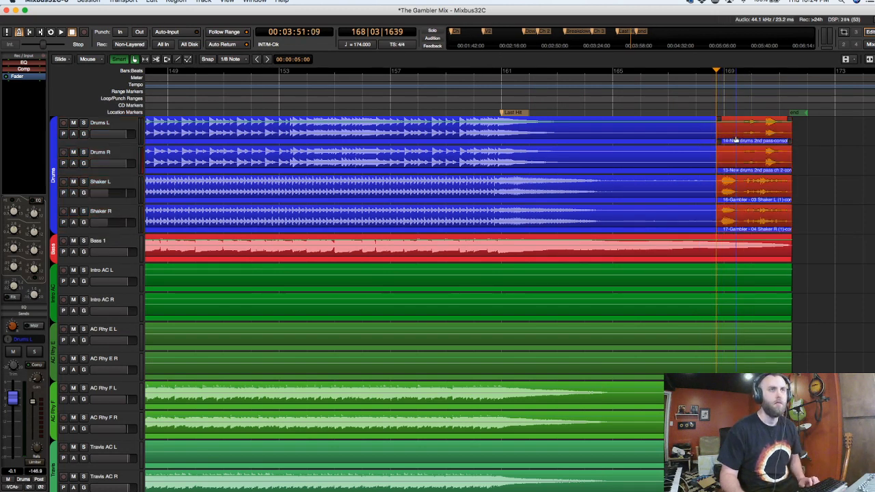
pyautogui.moveTo(735, 135); pyautogui.dragTo(634, 141)
# Play the ending from bar 163 to check the timing of the moved drum and shaker pieces.
pyautogui.click(567, 113)
pyautogui.press('space')
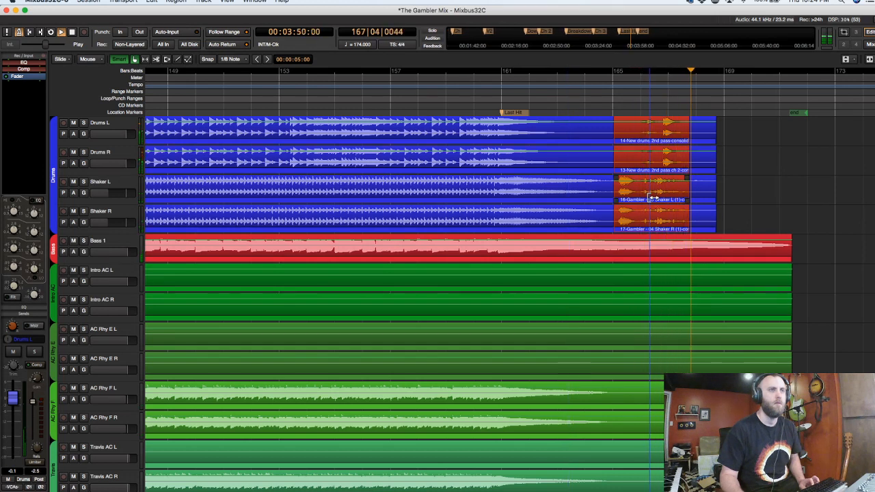
pyautogui.press('space')
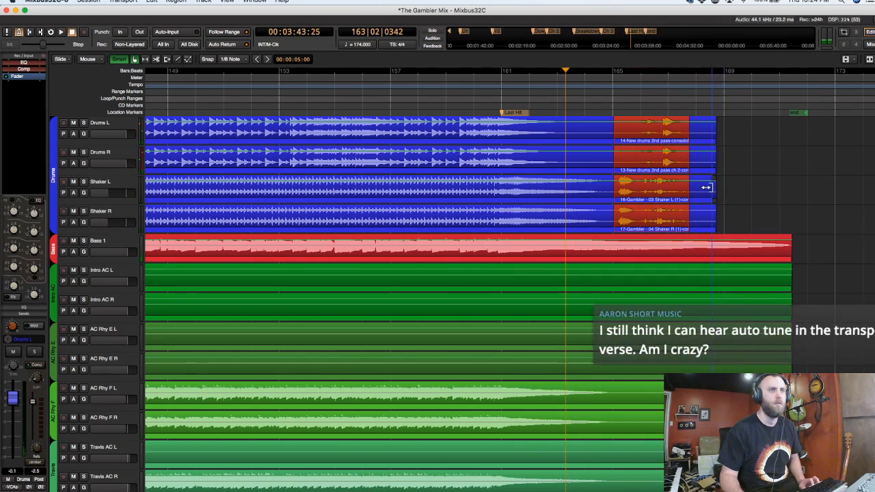
# Trim the end of the Bass 1 region back to about bar 168 and add a fade-out of about 4 seconds.
pyautogui.click(772, 253)
pyautogui.moveTo(768, 251); pyautogui.dragTo(602, 260)
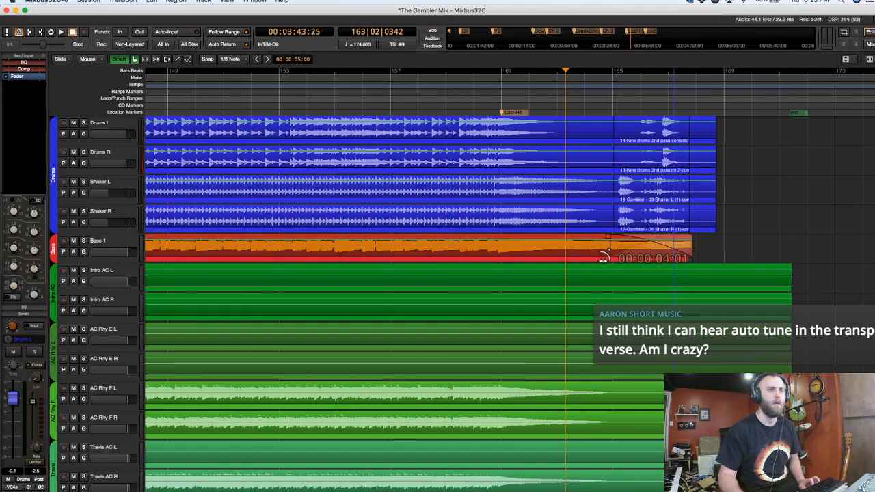
# Disable the Drums group so the closing shaker pieces can be edited separately.
pyautogui.click(631, 185)
pyautogui.click(633, 195)
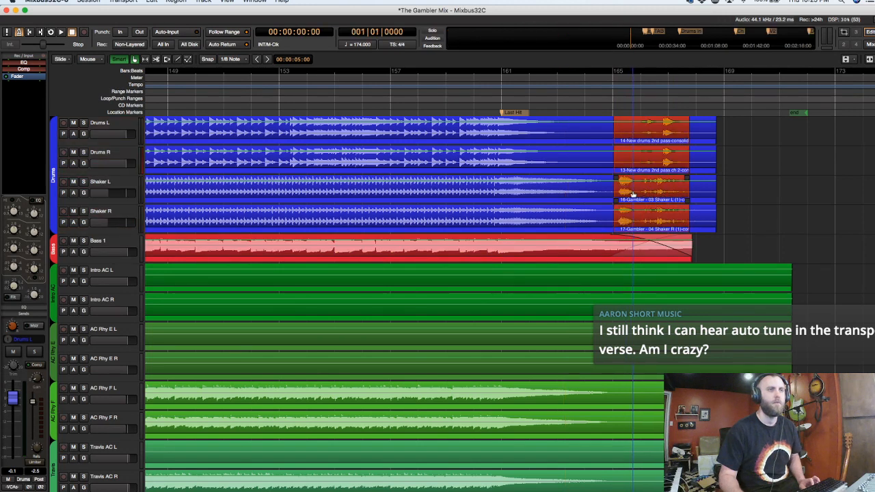
pyautogui.click(619, 189)
pyautogui.click(54, 203)
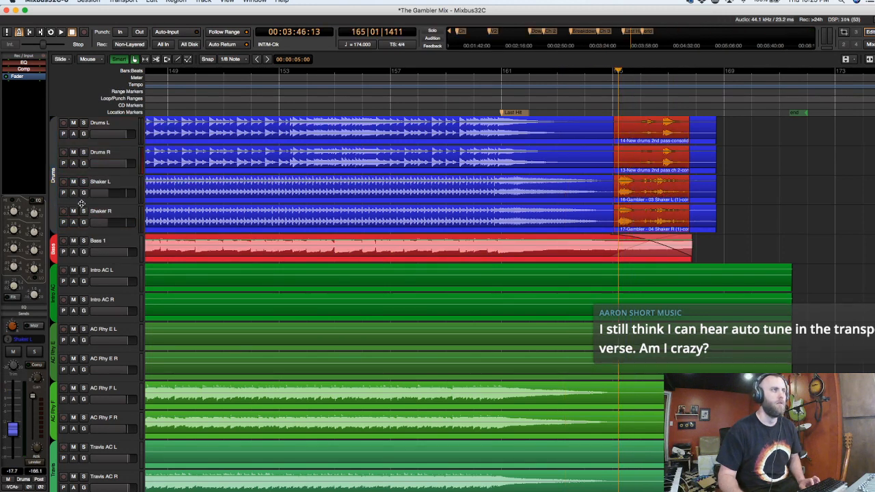
# Trim the starts of the closing Shaker L and Shaker R pieces to just before bar 166, removing their first hit.
pyautogui.click(635, 186)
pyautogui.click(623, 194)
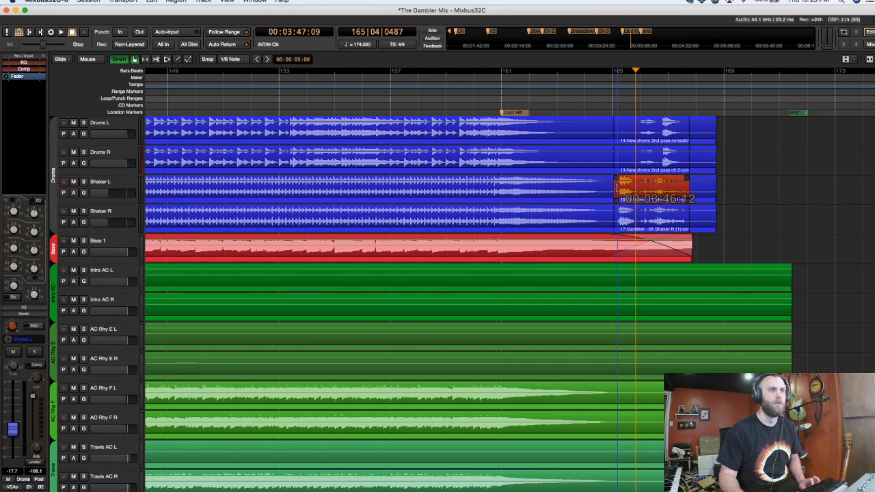
pyautogui.moveTo(617, 188); pyautogui.dragTo(638, 191)
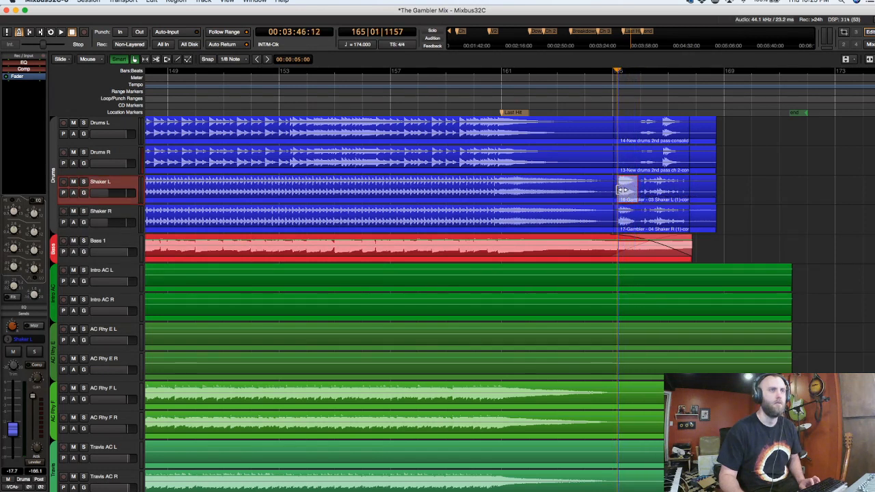
pyautogui.click(635, 189)
pyautogui.click(648, 194)
pyautogui.click(758, 191)
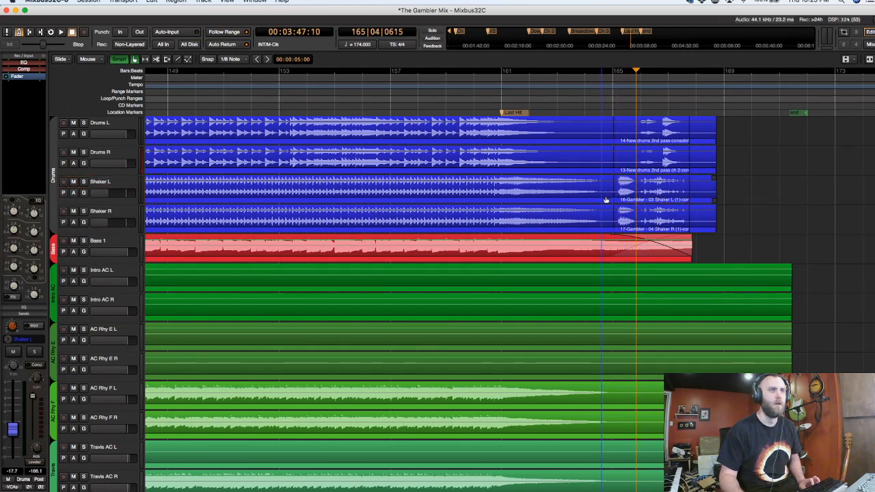
pyautogui.moveTo(623, 192); pyautogui.dragTo(642, 193)
pyautogui.moveTo(626, 222); pyautogui.dragTo(633, 223)
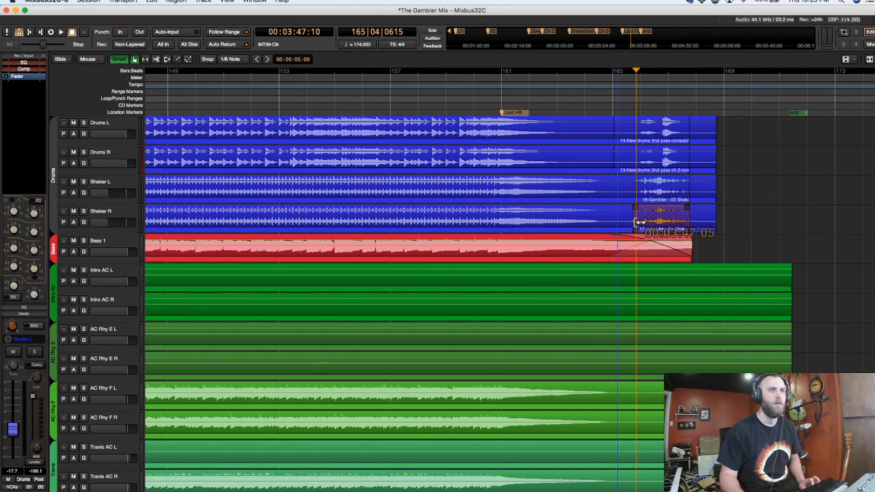
# Play the ending from about bar 165 to check the trimmed shaker pieces.
pyautogui.click(612, 109)
pyautogui.press('space')
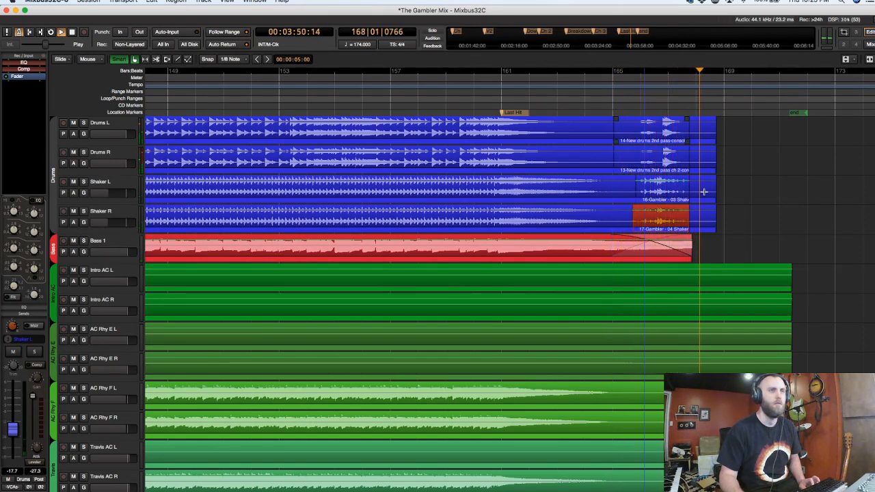
pyautogui.press('space')
# Remove the leftover tail of Drums R past bar 168 and trim Drums L and both shaker regions back to the end of the closing pieces.
pyautogui.click(709, 138)
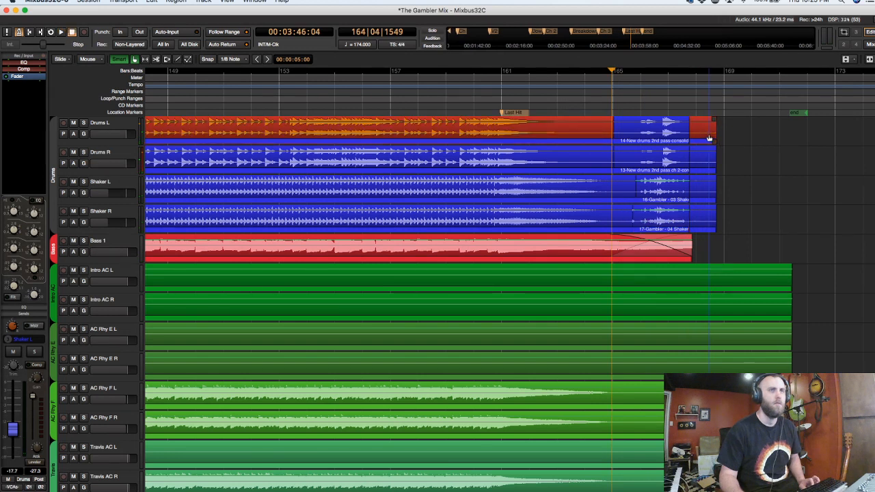
pyautogui.press('space')
pyautogui.click(700, 135)
pyautogui.click(690, 114)
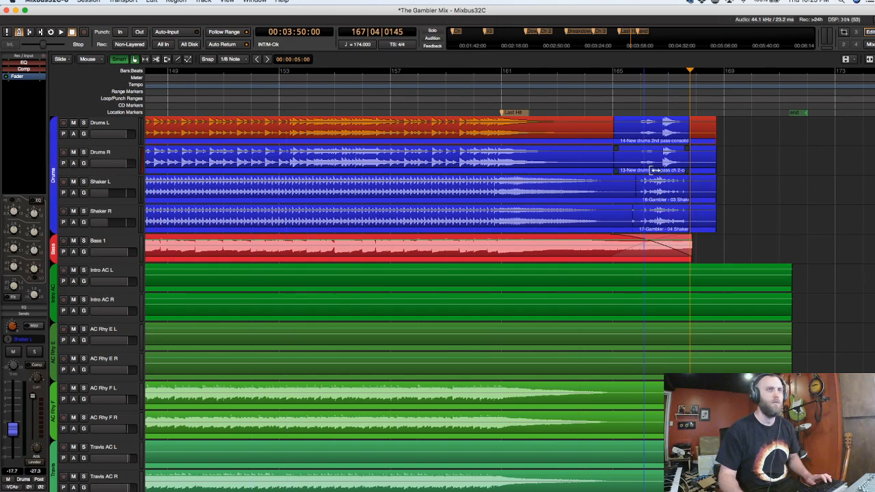
pyautogui.click(706, 156)
pyautogui.click(707, 164)
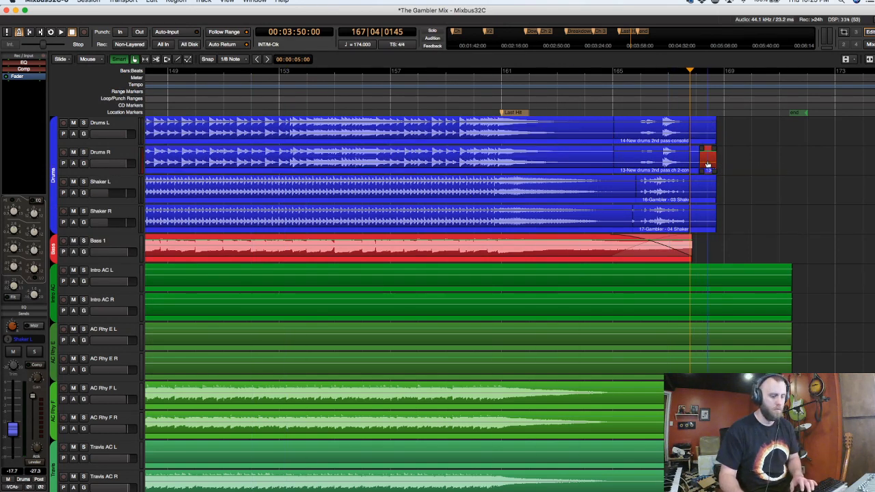
pyautogui.click(707, 133)
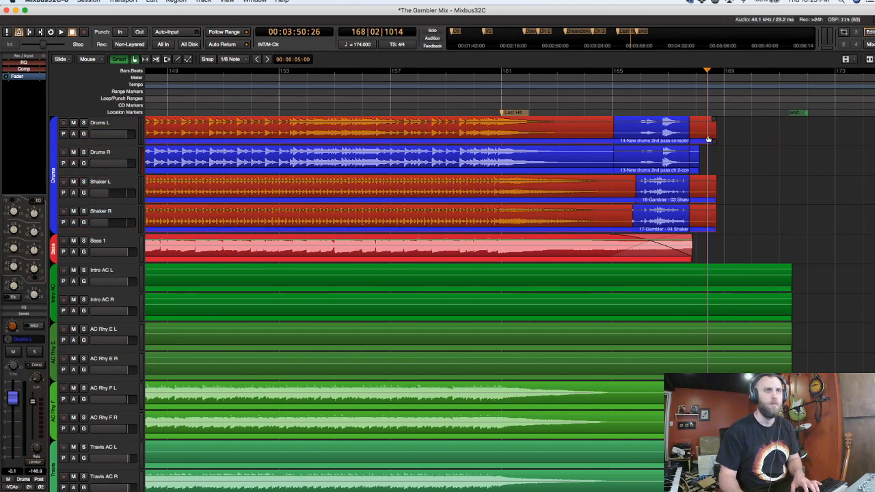
pyautogui.moveTo(711, 135); pyautogui.dragTo(686, 142)
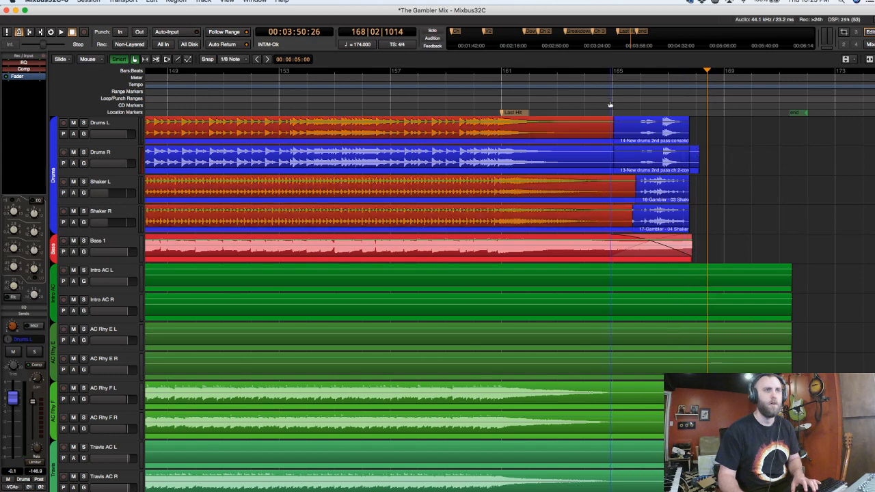
# Play the ending from about bar 165 and again from bar 157 to check the drum and shaker timing.
pyautogui.click(607, 96)
pyautogui.press('space')
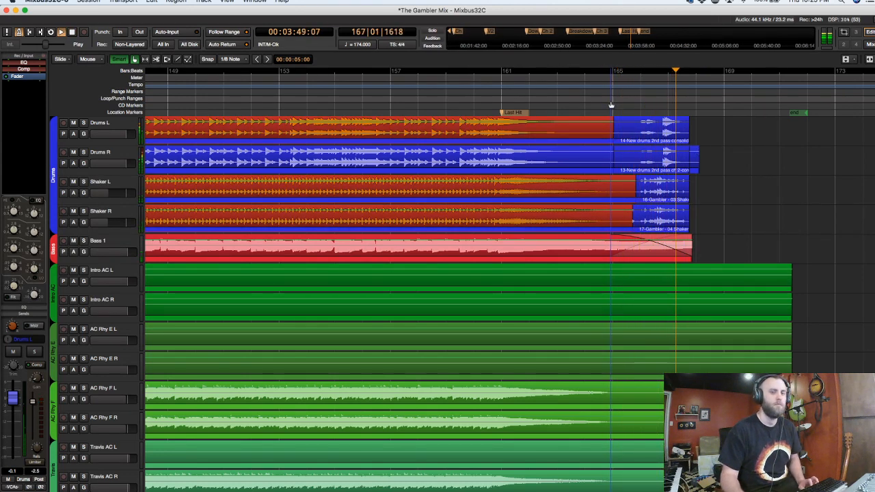
pyautogui.press('space')
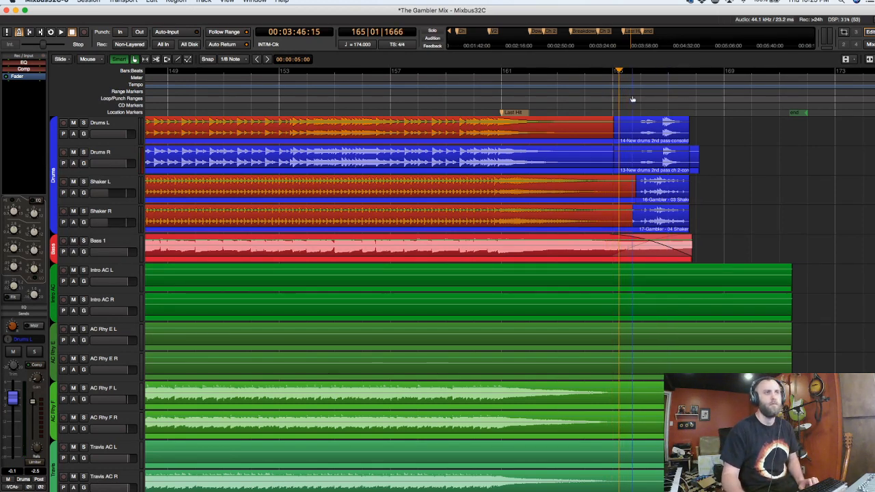
pyautogui.click(632, 100)
pyautogui.scroll(-3, 633, 100)
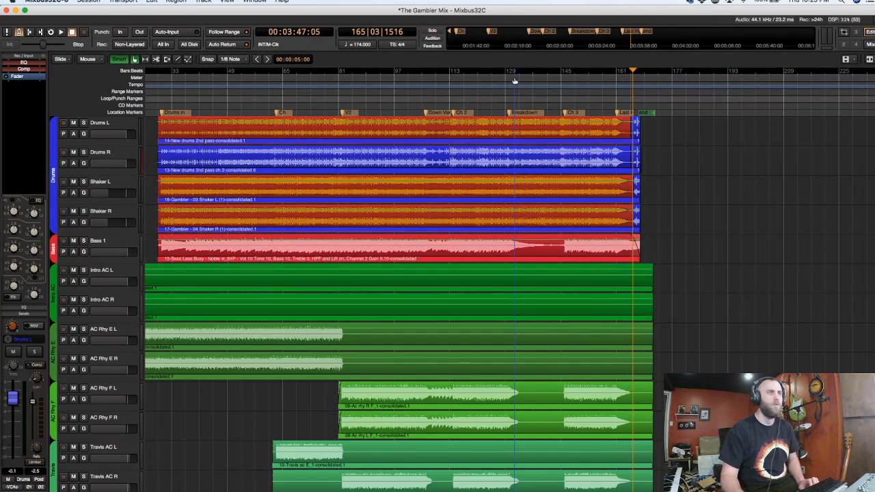
pyautogui.click(604, 92)
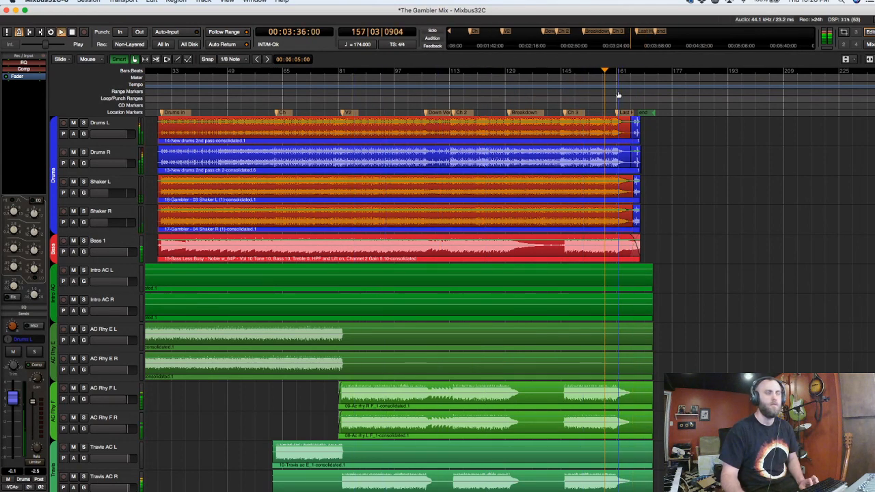
pyautogui.scroll(1, 618, 94)
pyautogui.scroll(2, 618, 93)
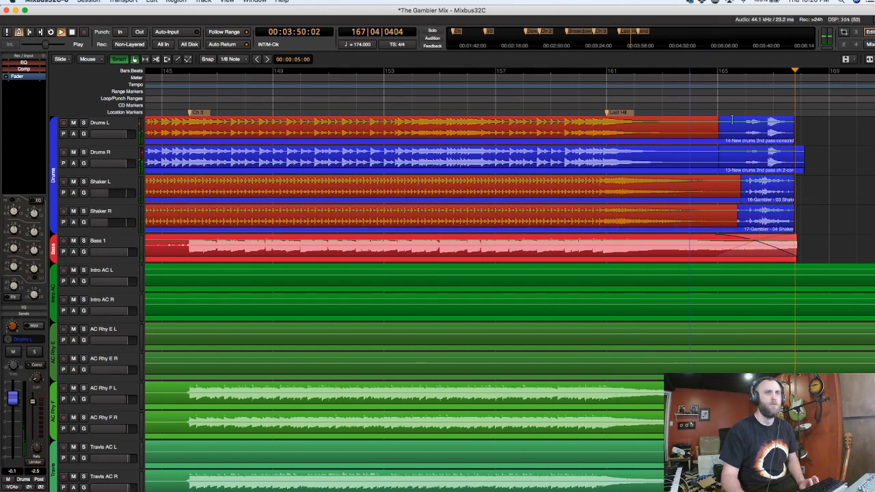
pyautogui.press('space')
pyautogui.click(765, 171)
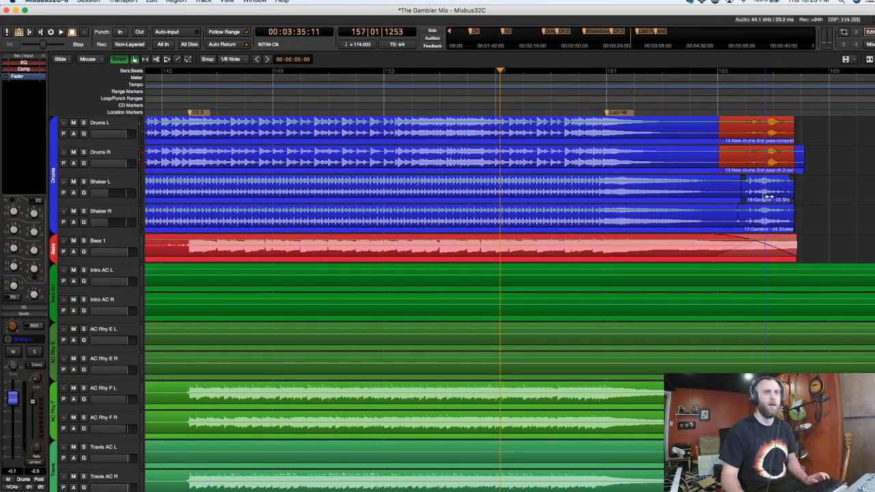
pyautogui.keyDown('super'); pyautogui.click(768, 197); pyautogui.keyUp('super')
pyautogui.keyDown('super'); pyautogui.click(767, 227); pyautogui.keyUp('super')
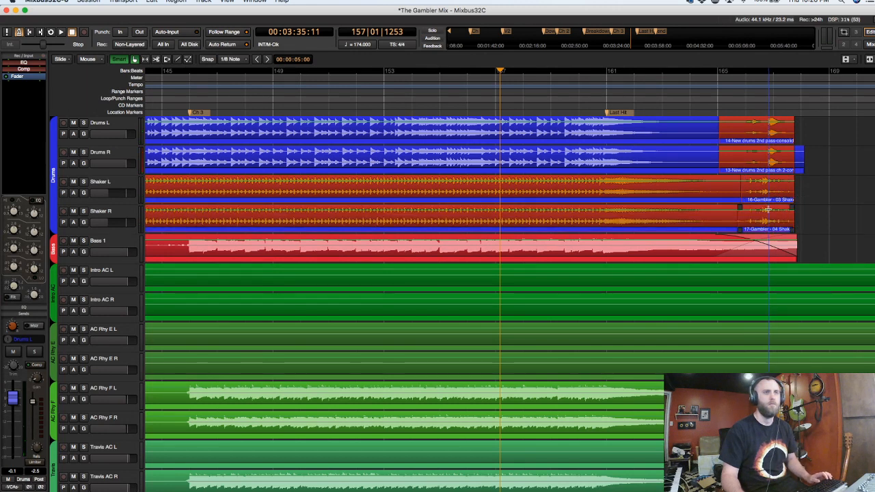
pyautogui.moveTo(767, 209); pyautogui.dragTo(777, 224)
pyautogui.keyDown('shift'); pyautogui.click(777, 197); pyautogui.keyUp('shift')
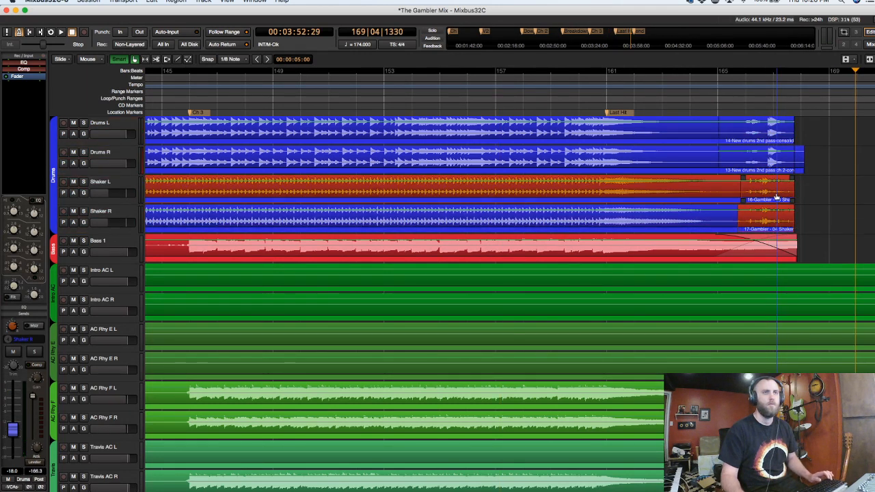
pyautogui.click(832, 197)
pyautogui.click(778, 224)
pyautogui.click(779, 188)
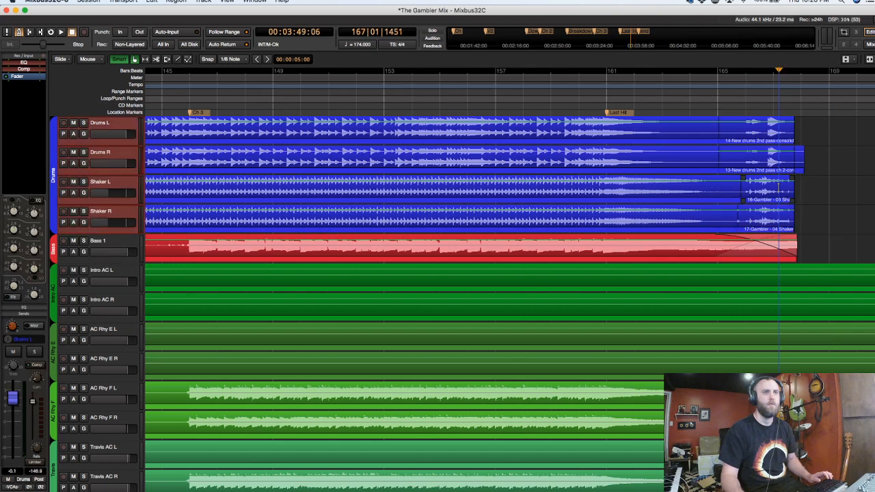
pyautogui.click(774, 224)
# Select the closing pieces on both shaker and both drum tracks and move them about one bar earlier, with the drums starting at bar 164.
pyautogui.click(779, 194)
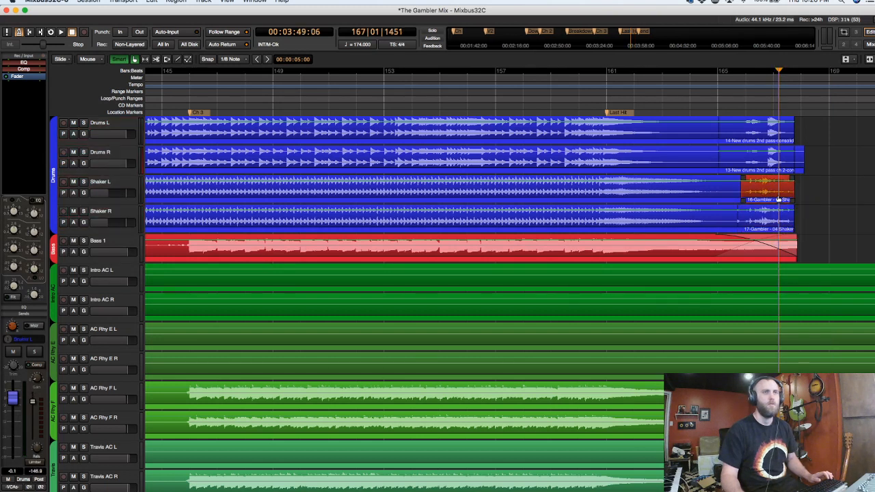
pyautogui.keyDown('super'); pyautogui.click(776, 224); pyautogui.keyUp('super')
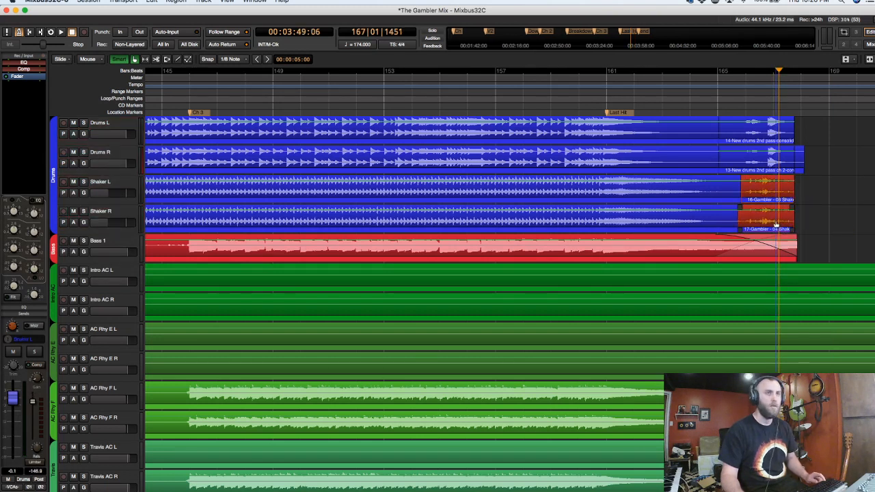
pyautogui.keyDown('super'); pyautogui.click(772, 168); pyautogui.keyUp('super')
pyautogui.keyDown('super'); pyautogui.click(770, 134); pyautogui.keyUp('super')
pyautogui.moveTo(768, 136); pyautogui.dragTo(740, 138)
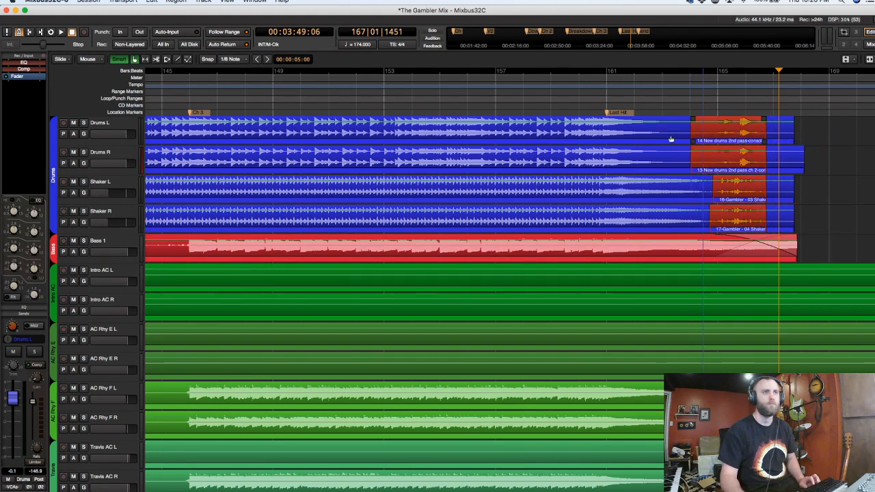
# Play the ending from about bar 160 to check the closing pieces in their earlier position.
pyautogui.click(574, 106)
pyautogui.press('space')
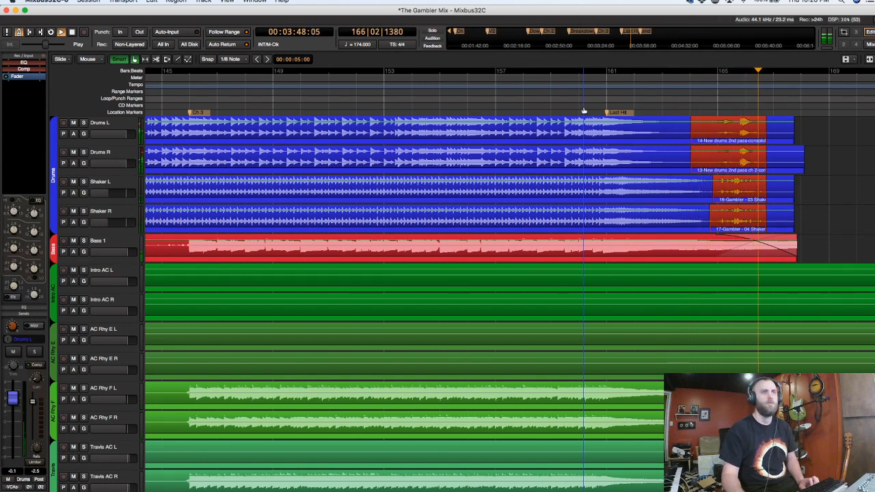
pyautogui.click(588, 100)
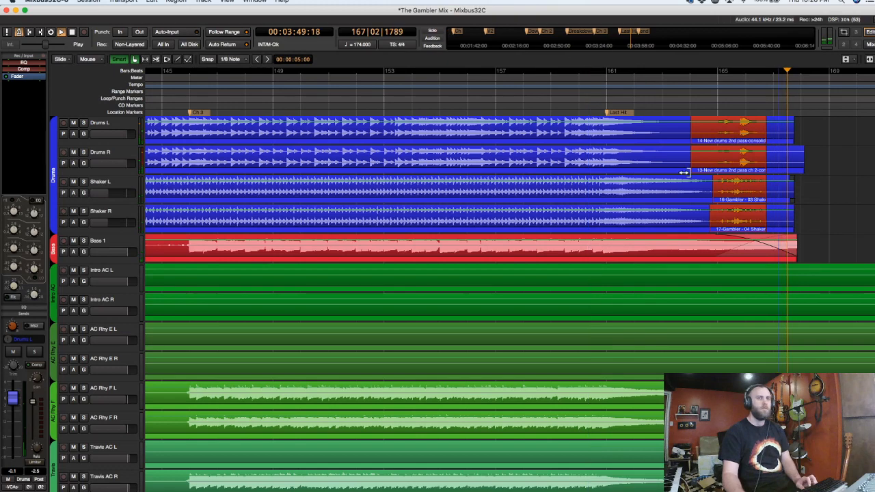
pyautogui.press('space')
# Move the song's end marker back to bar 167.
pyautogui.click(773, 102)
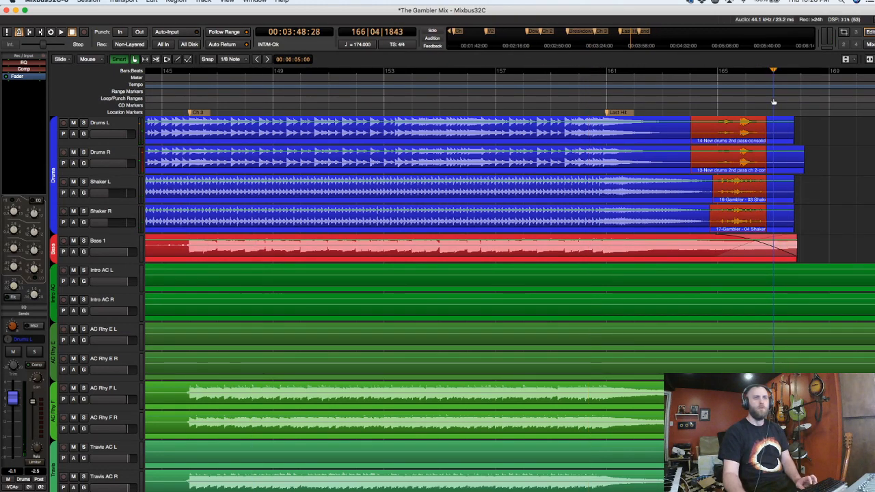
pyautogui.scroll(-3, 774, 102)
pyautogui.scroll(3, 724, 96)
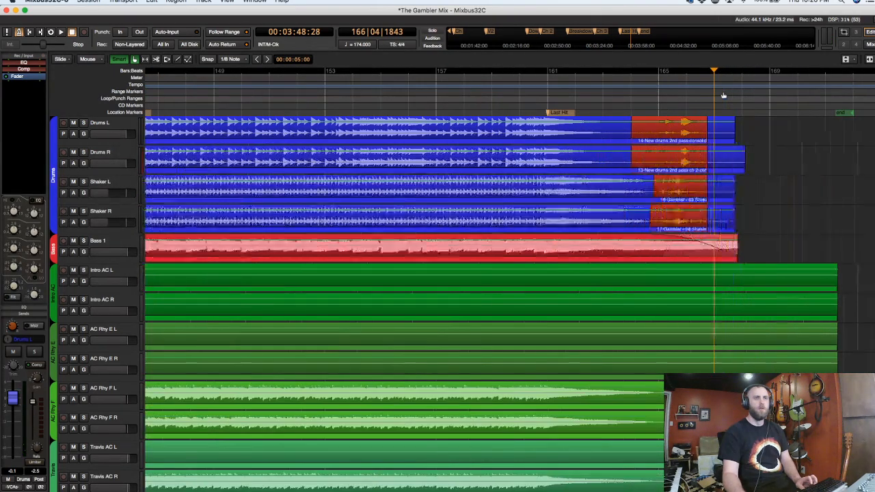
pyautogui.moveTo(842, 113); pyautogui.dragTo(803, 112)
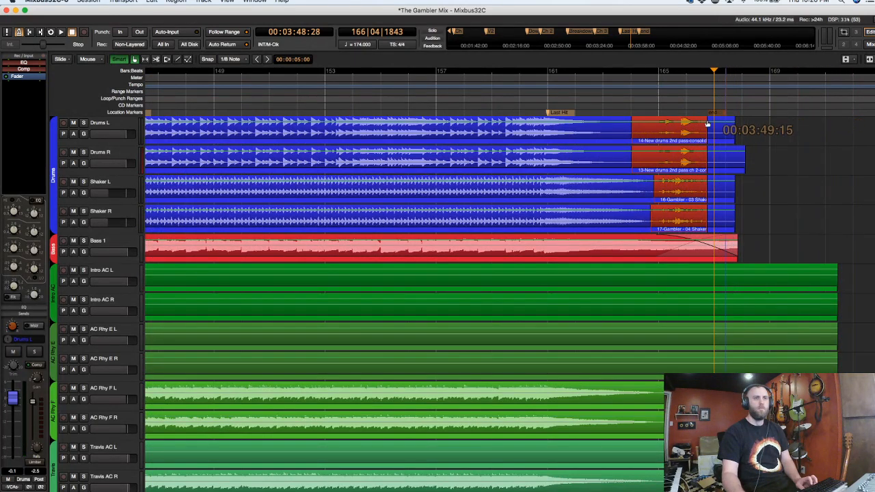
pyautogui.moveTo(706, 124)
pyautogui.mouseDown()
pyautogui.moveTo(726, 124)
pyautogui.moveTo(704, 124)
pyautogui.moveTo(707, 118)
pyautogui.mouseUp()
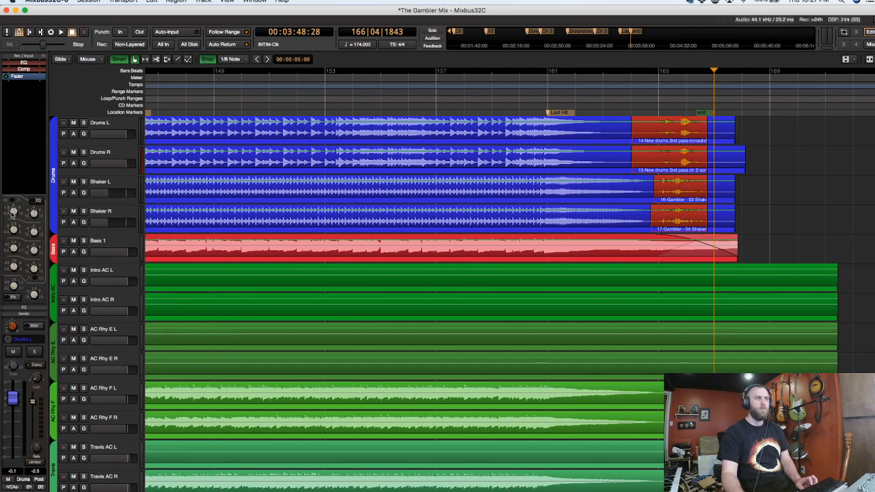
# Add an automation point on the Master track's fader lane at bar 167.
pyautogui.scroll(-20, 129, 231)
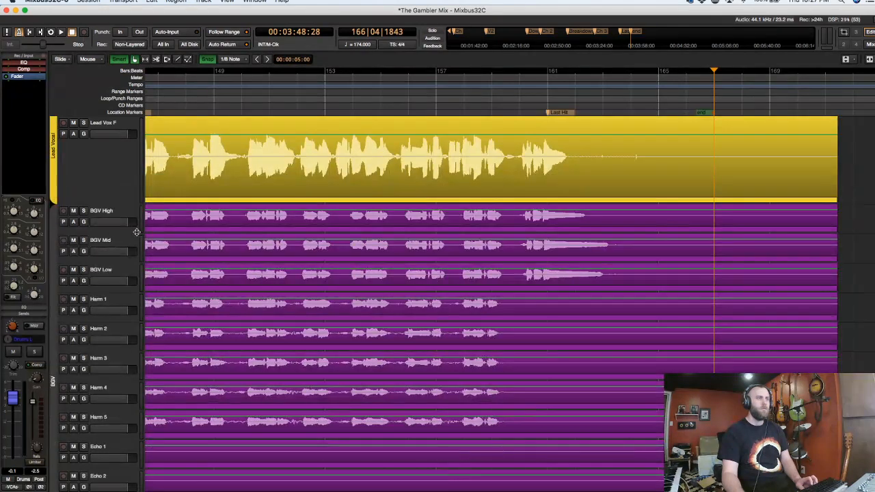
pyautogui.scroll(-5, 136, 233)
pyautogui.scroll(4, 137, 235)
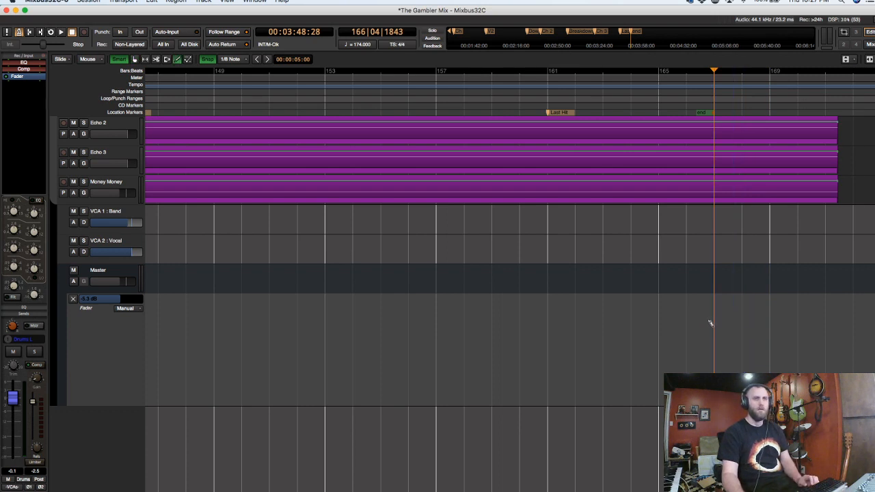
pyautogui.click(711, 318)
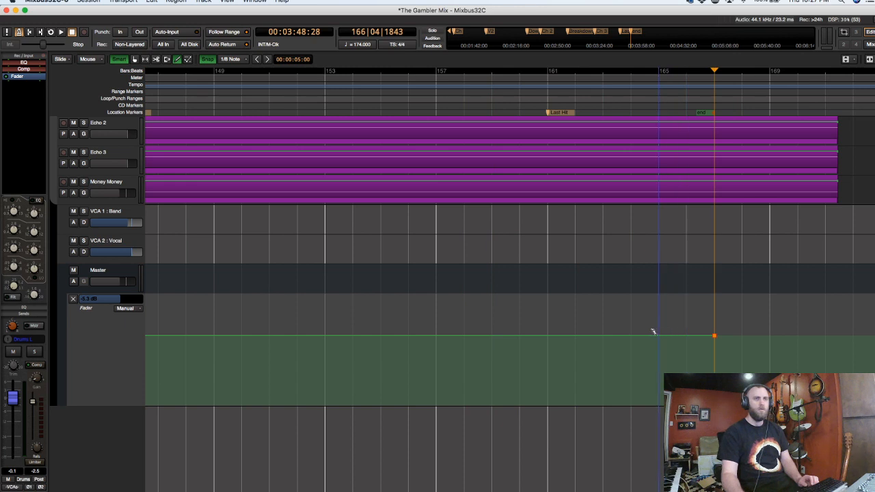
# Play the song's closing hits from around bar 161 to judge where the master fade should begin.
pyautogui.click(637, 103)
pyautogui.press('space')
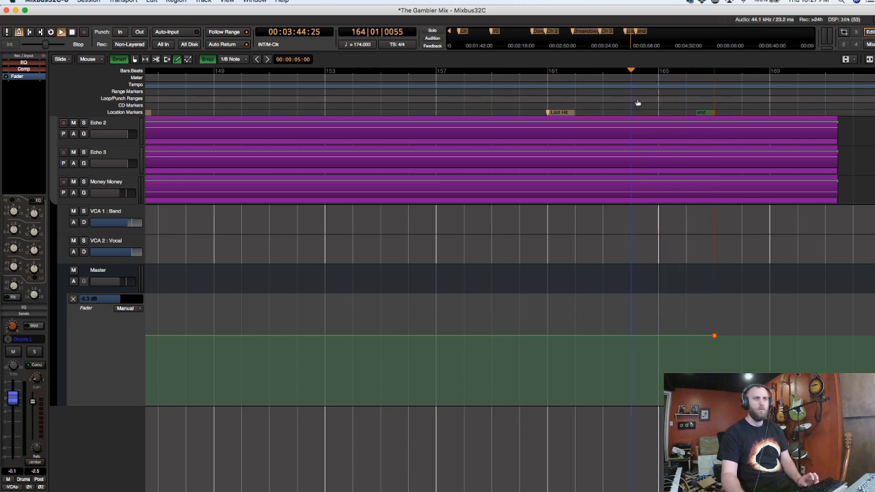
pyautogui.click(602, 101)
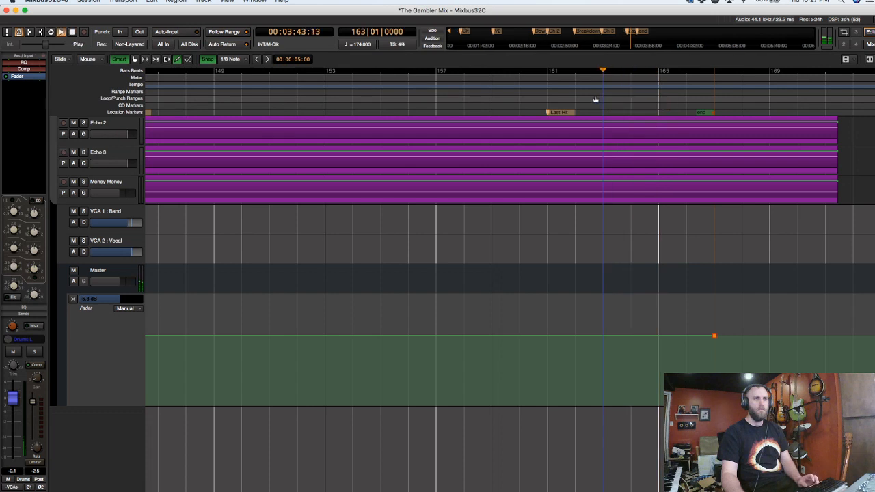
pyautogui.click(559, 99)
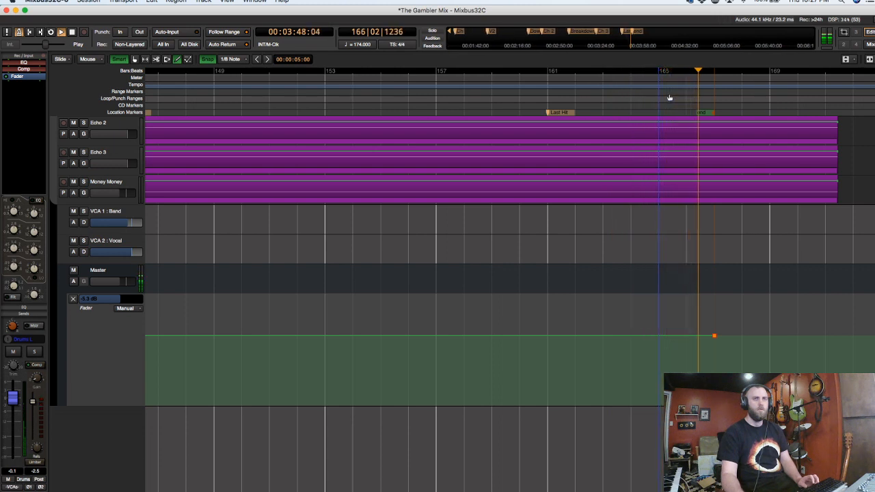
pyautogui.press('space')
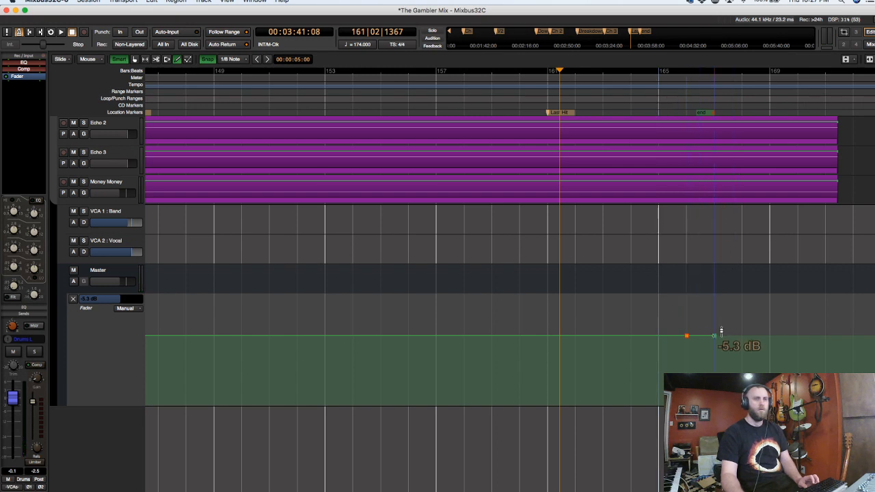
# Fade out the Master fader automation from bar 166 by pulling the bar 167 point down to the bottom, and play the fade.
pyautogui.moveTo(715, 336); pyautogui.dragTo(714, 394)
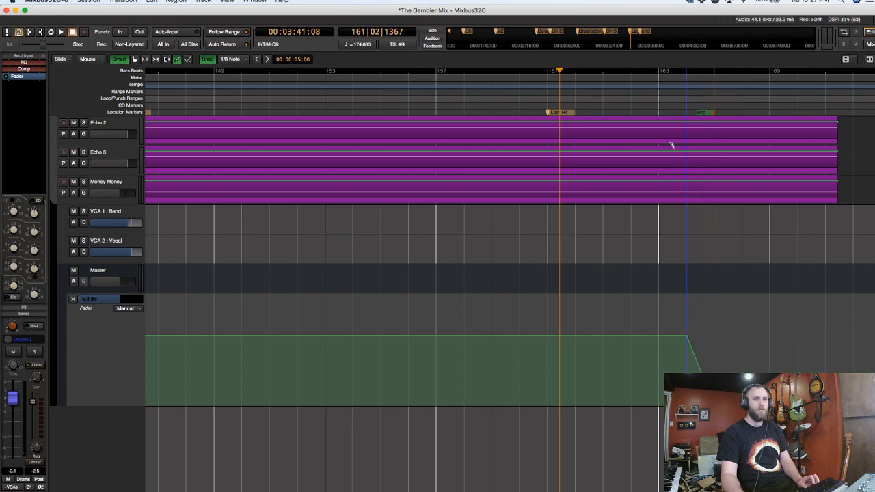
pyautogui.click(653, 100)
pyautogui.press('space')
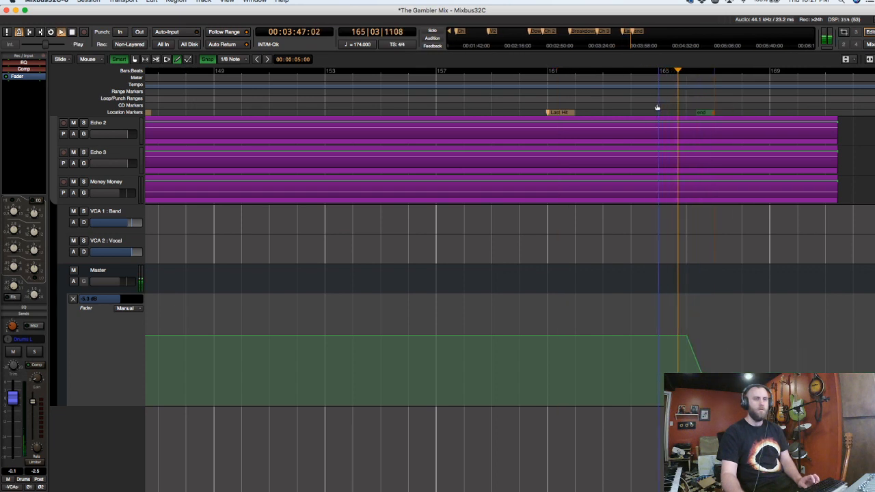
pyautogui.press('space')
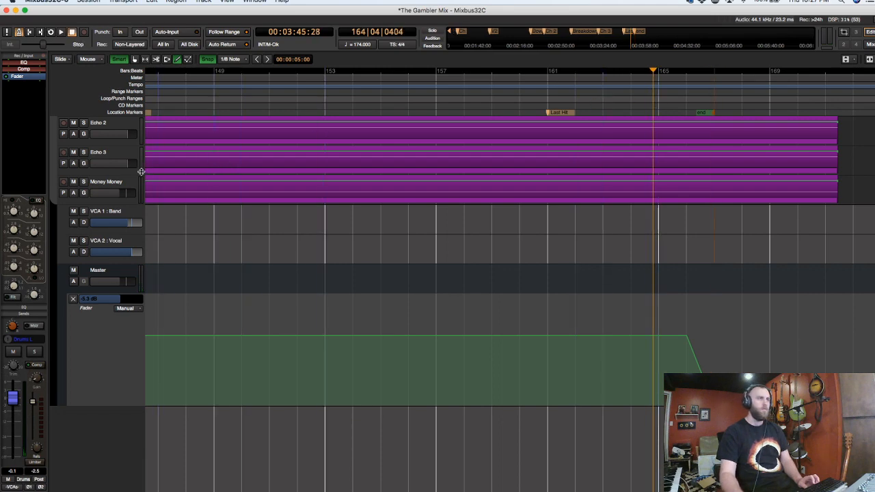
# Lengthen the fade-out of the Bass 1 region so it starts at about bar 162.
pyautogui.scroll(15, 141, 171)
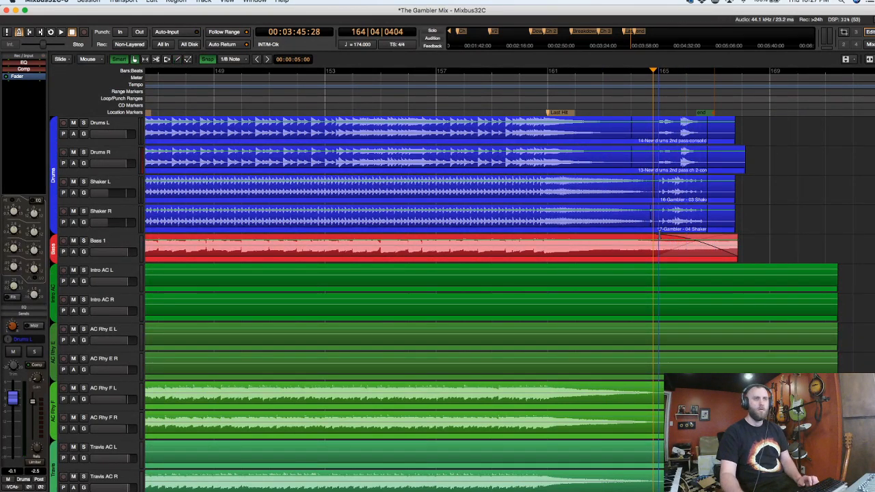
pyautogui.click(667, 252)
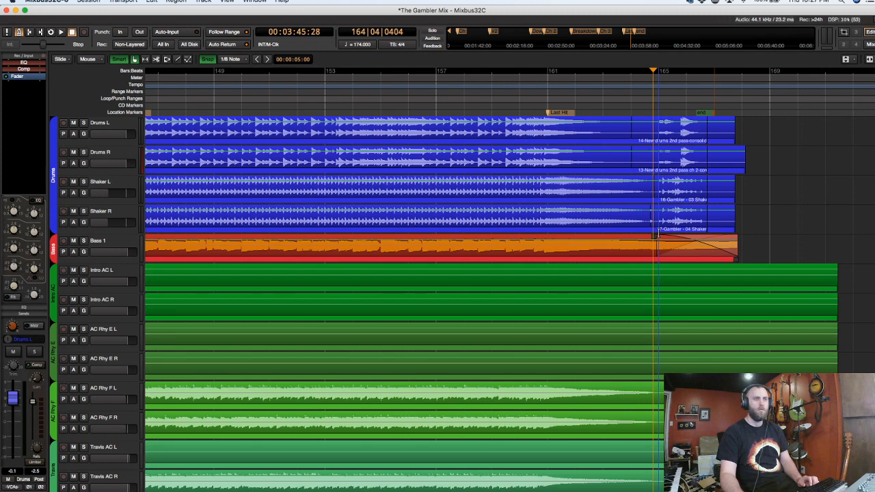
pyautogui.moveTo(656, 234); pyautogui.dragTo(587, 254)
pyautogui.press('Escape')
# Play the ending from about bar 160 to check the longer bass fade.
pyautogui.click(535, 98)
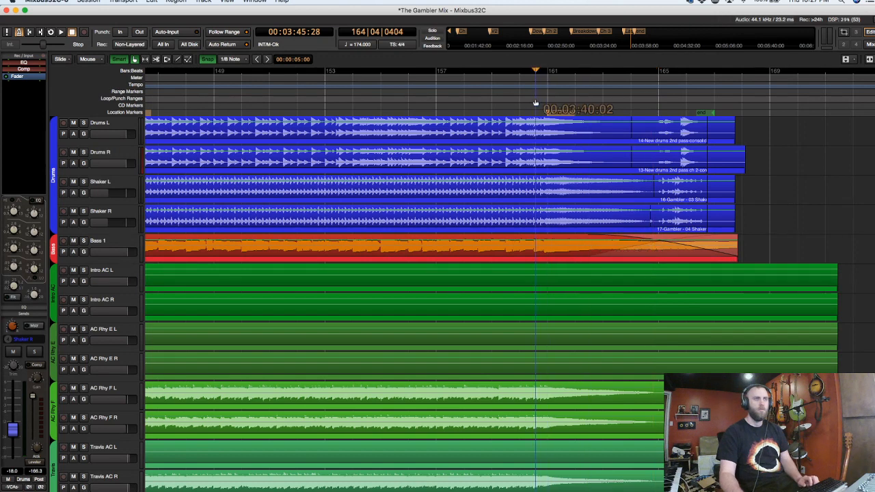
pyautogui.press('space')
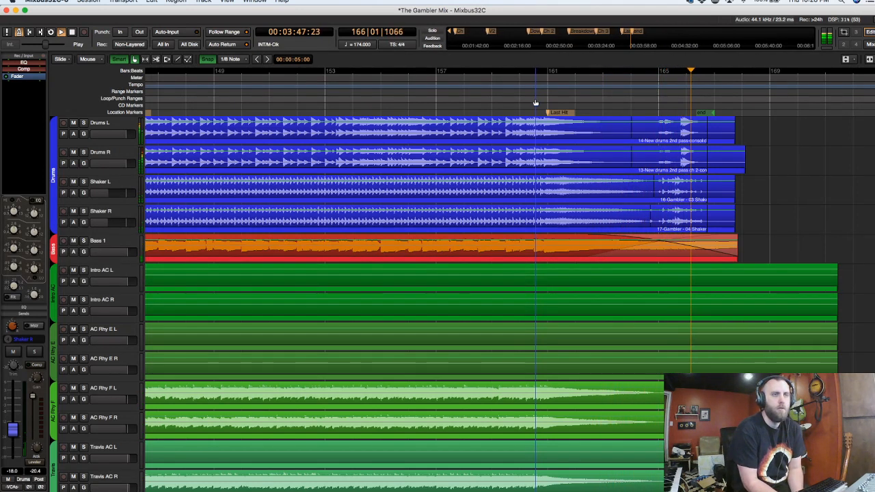
pyautogui.press('space')
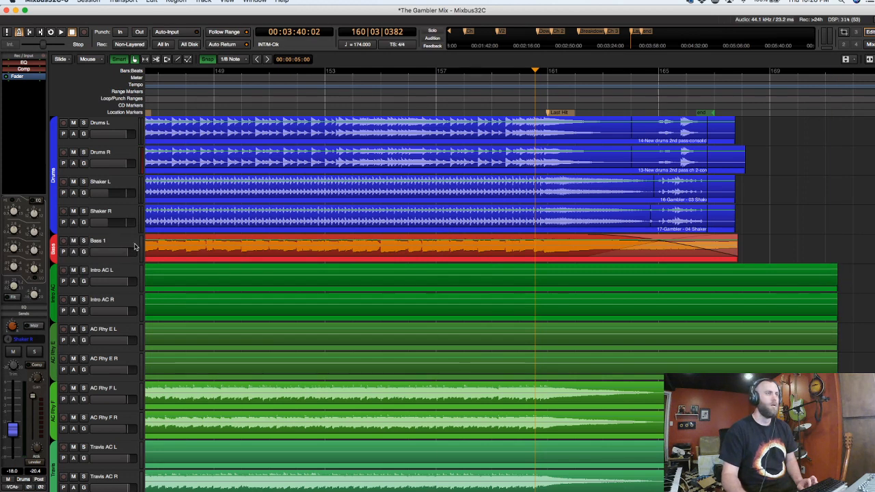
# Show the whole song and play it from about bar 80 through the second verse and breakdown, reviewing the guitar and vocal tracks.
pyautogui.scroll(-3, 284, 105)
pyautogui.hscroll(2, 201, 99)
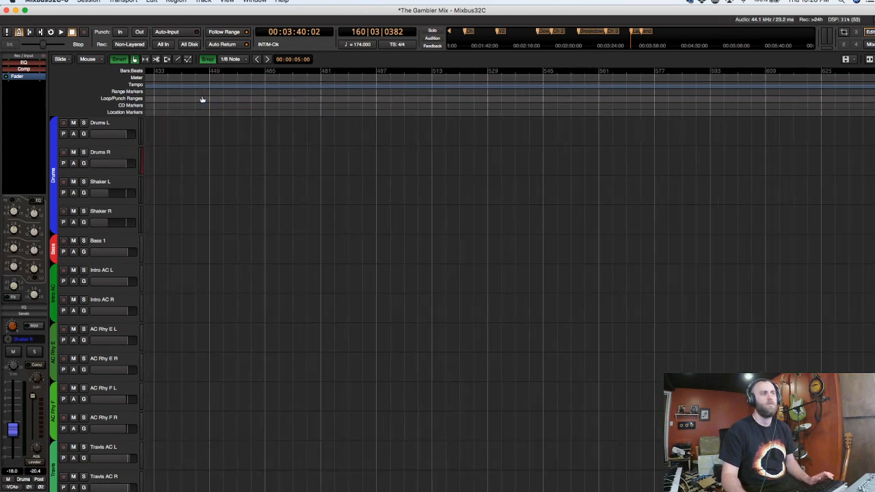
pyautogui.hscroll(-5, 202, 99)
pyautogui.scroll(1, 227, 102)
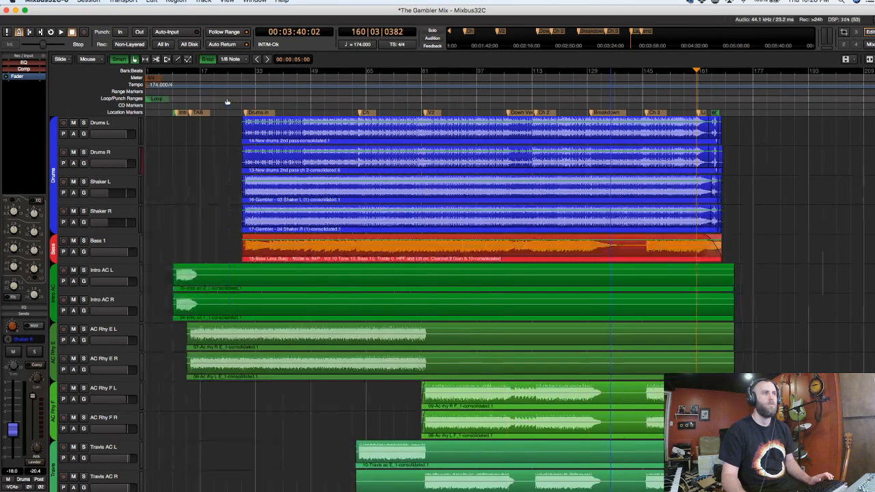
pyautogui.click(417, 96)
pyautogui.press('space')
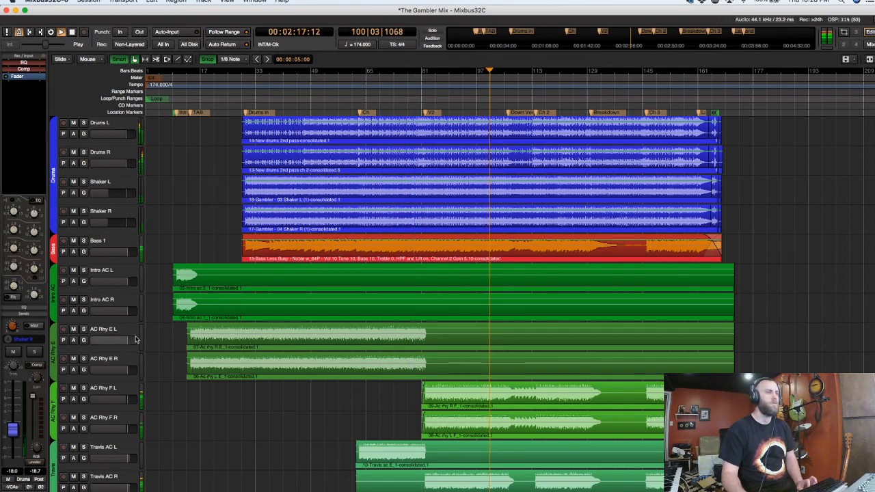
pyautogui.scroll(-6, 137, 336)
pyautogui.scroll(-3, 137, 336)
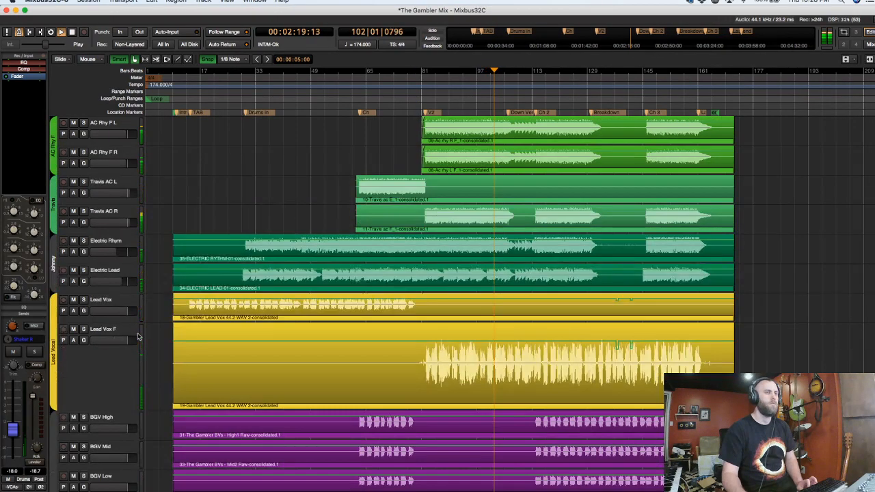
pyautogui.scroll(-1, 138, 336)
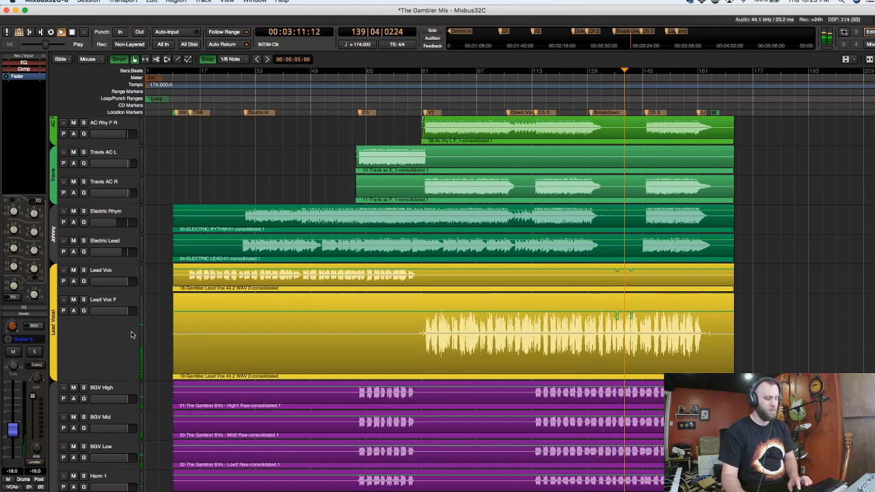
# Open the mixer and adjust the BGV bus's send level to Mixbus 9 during playback.
pyautogui.hotkey('alt', 'm')
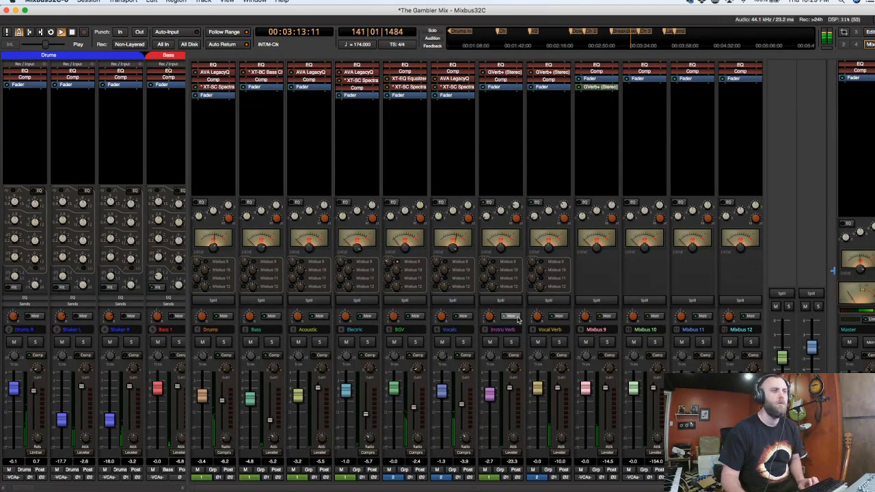
pyautogui.moveTo(387, 263)
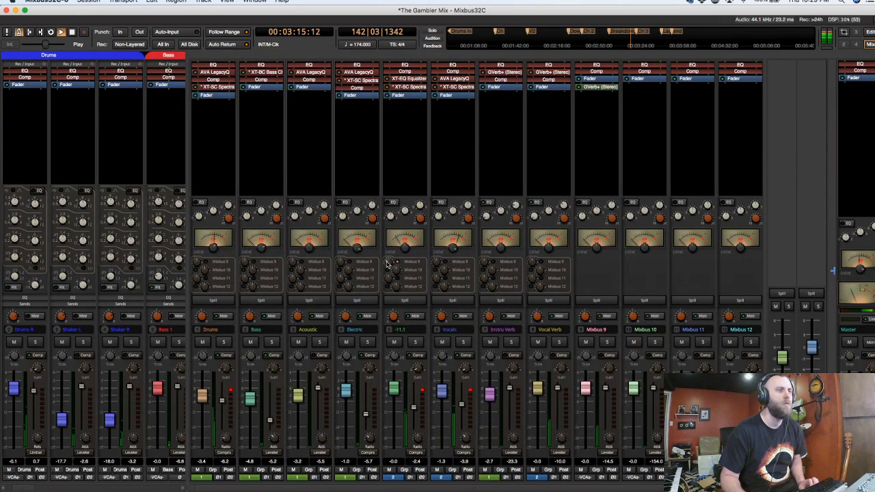
pyautogui.moveTo(386, 263); pyautogui.dragTo(385, 267)
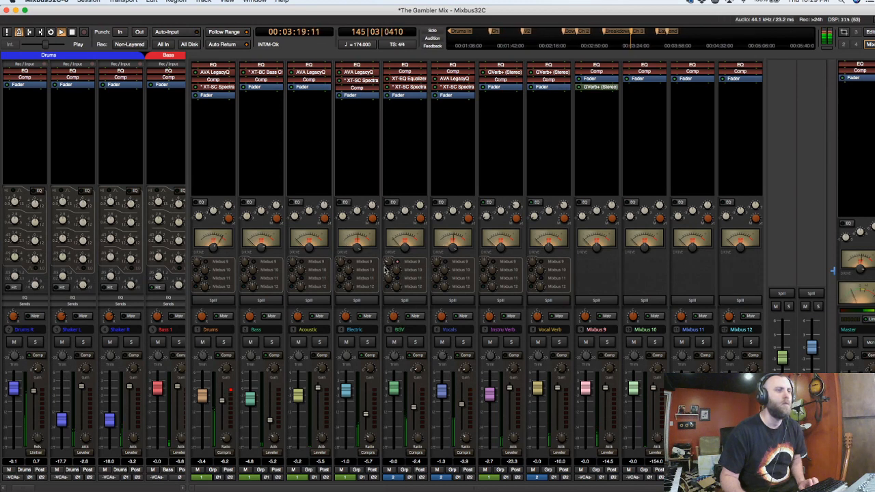
pyautogui.moveTo(384, 268); pyautogui.dragTo(384, 267)
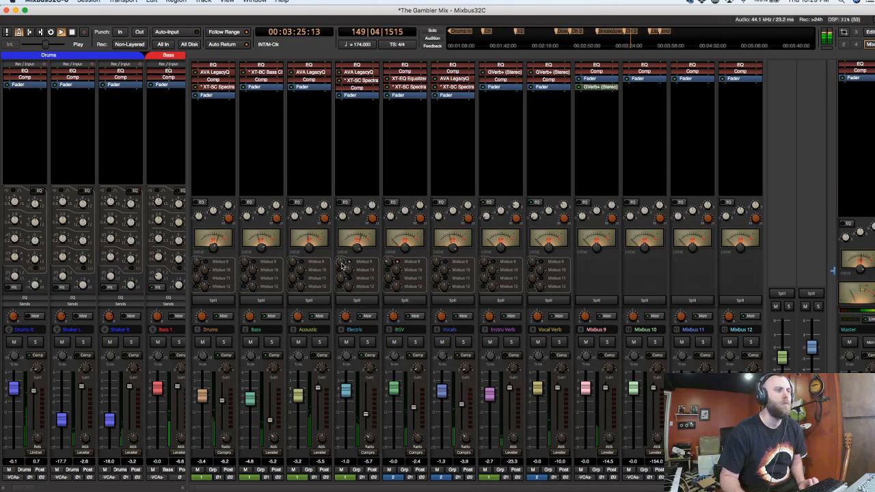
# Turn on the Electric bus's send to Mixbus 9 and adjust its level, soloing the bus temporarily to hear it.
pyautogui.moveTo(341, 263); pyautogui.dragTo(336, 282)
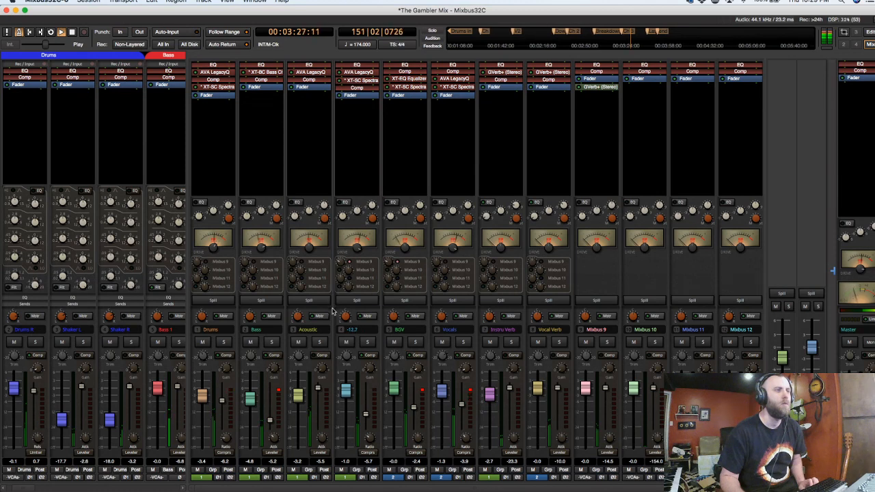
pyautogui.click(367, 341)
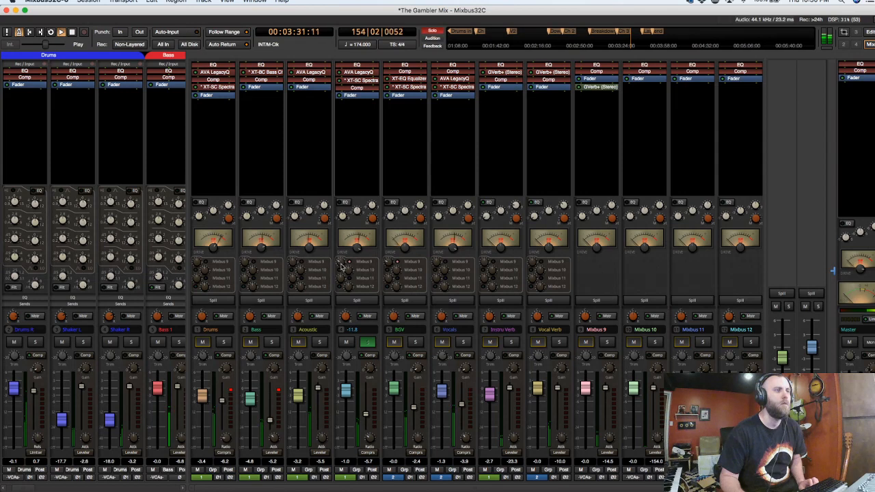
pyautogui.moveTo(341, 263); pyautogui.dragTo(371, 343)
pyautogui.click(368, 342)
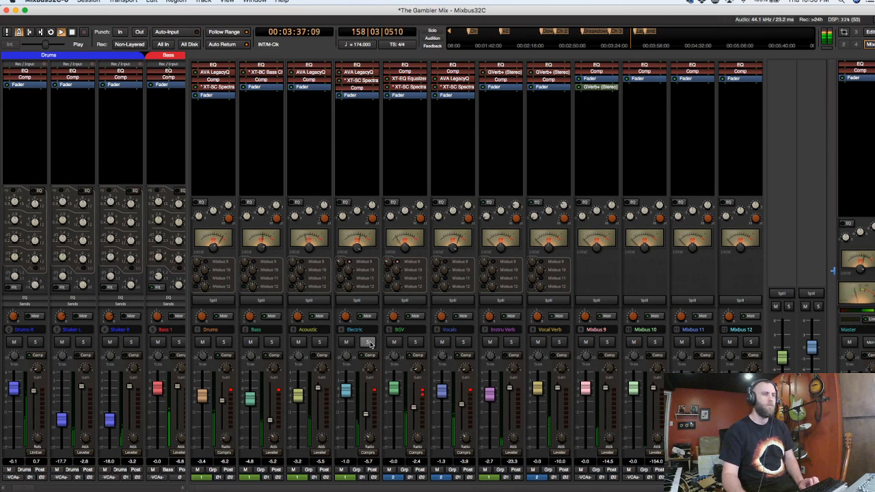
# Spill the Electric bus and audition the Electric Lead track in solo from bar 80 and the first chorus.
pyautogui.click(356, 300)
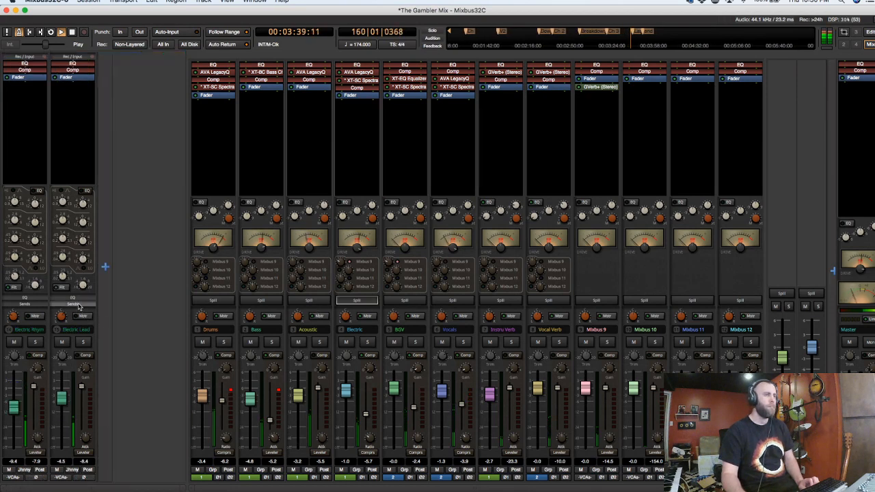
pyautogui.click(83, 342)
pyautogui.press('space')
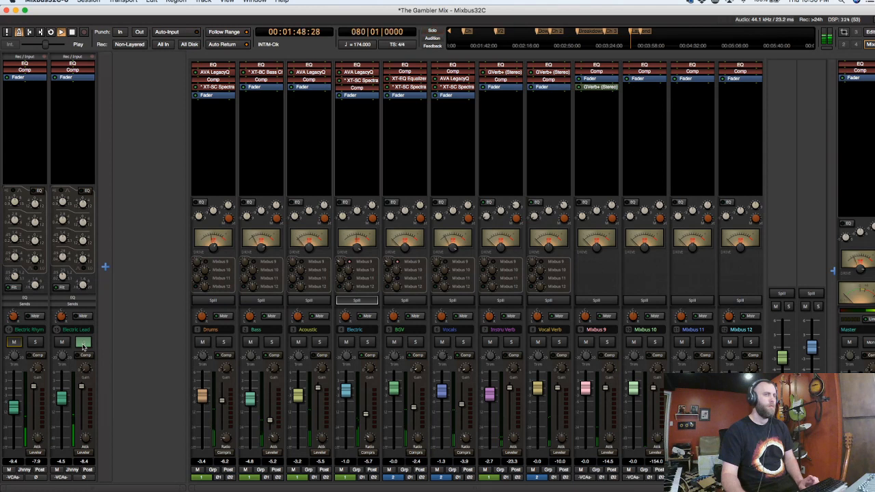
pyautogui.press('space')
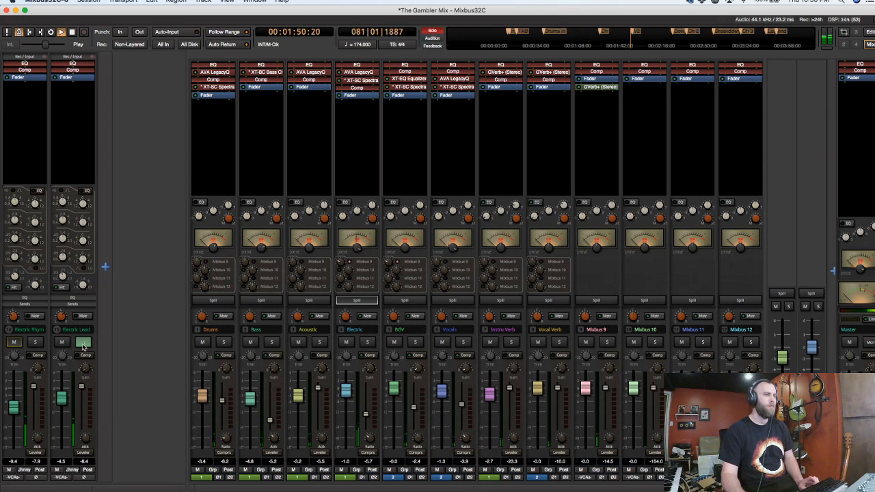
pyautogui.press('space')
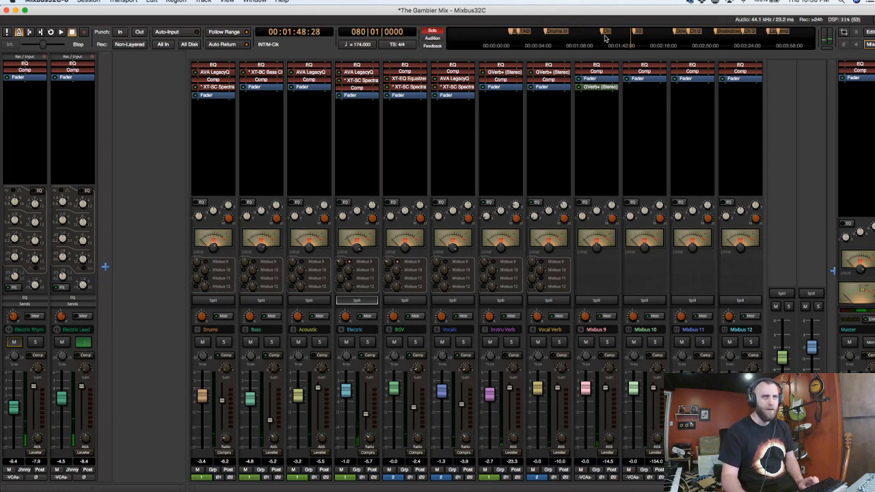
pyautogui.press('space')
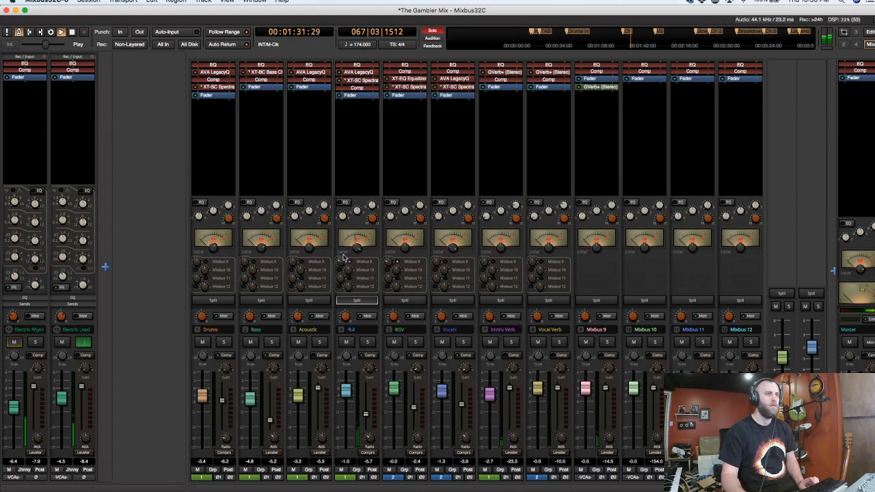
pyautogui.click(83, 342)
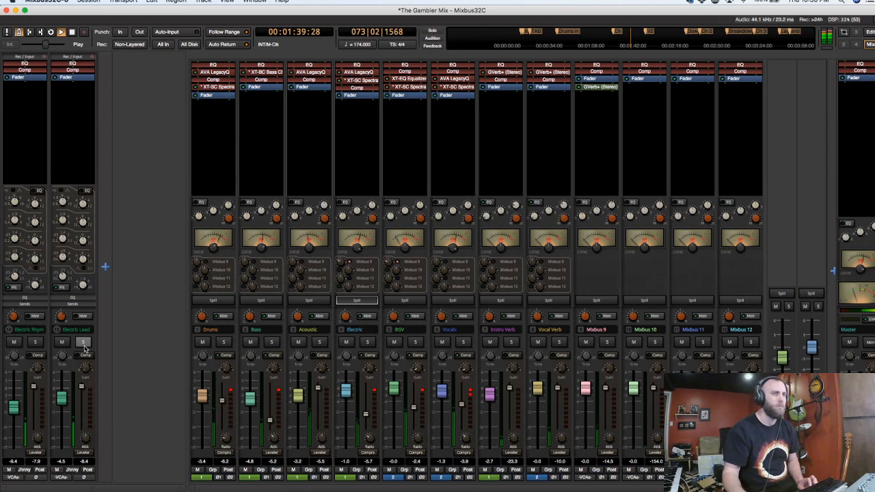
# Turn on the Acoustic bus's send to Mixbus 9 and adjust its level, soloing the bus temporarily to hear it.
pyautogui.click(321, 343)
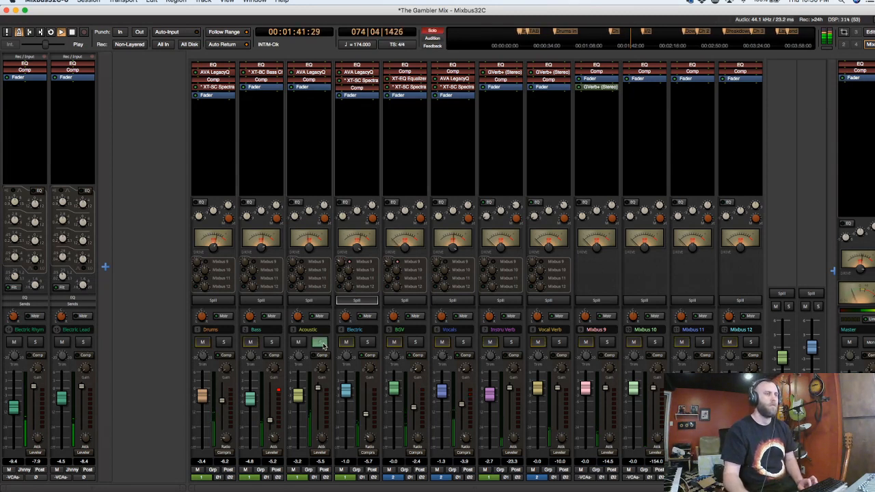
pyautogui.click(300, 262)
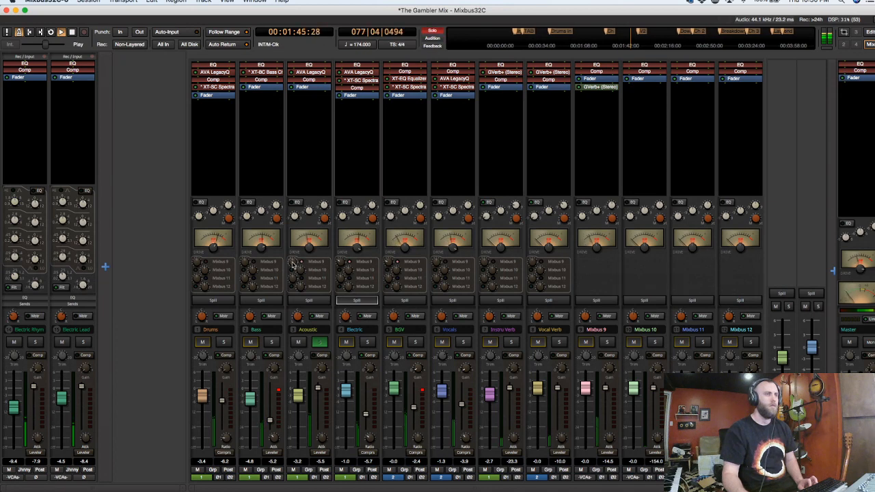
pyautogui.moveTo(293, 262); pyautogui.dragTo(287, 321)
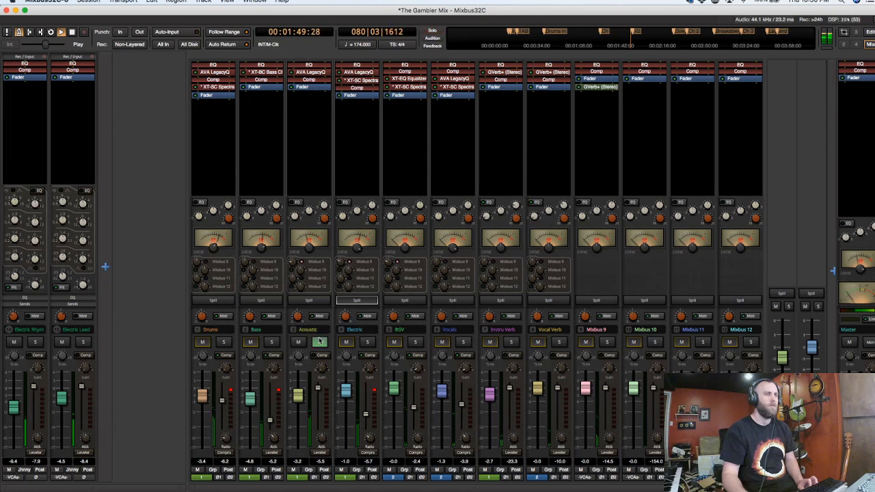
pyautogui.click(319, 342)
# Spill the Acoustic bus and audition its intro and AC Rhy E tracks in solo during playback.
pyautogui.click(309, 301)
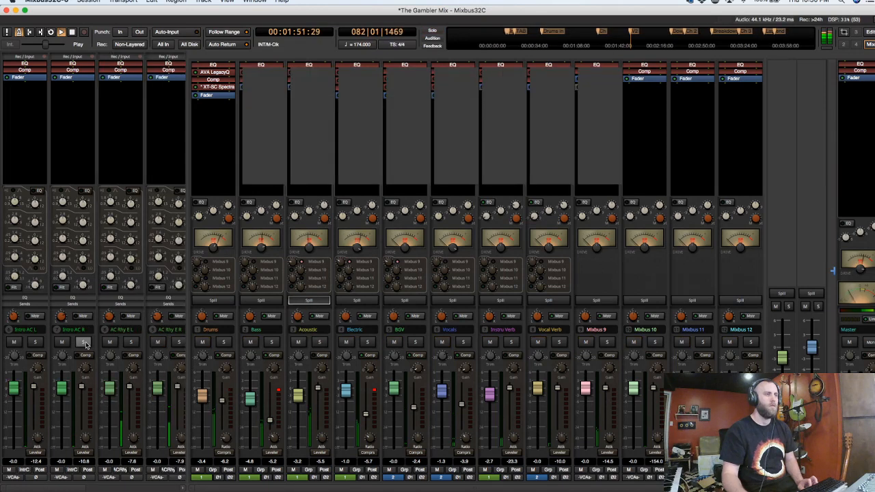
pyautogui.click(85, 343)
pyautogui.click(132, 343)
pyautogui.click(85, 344)
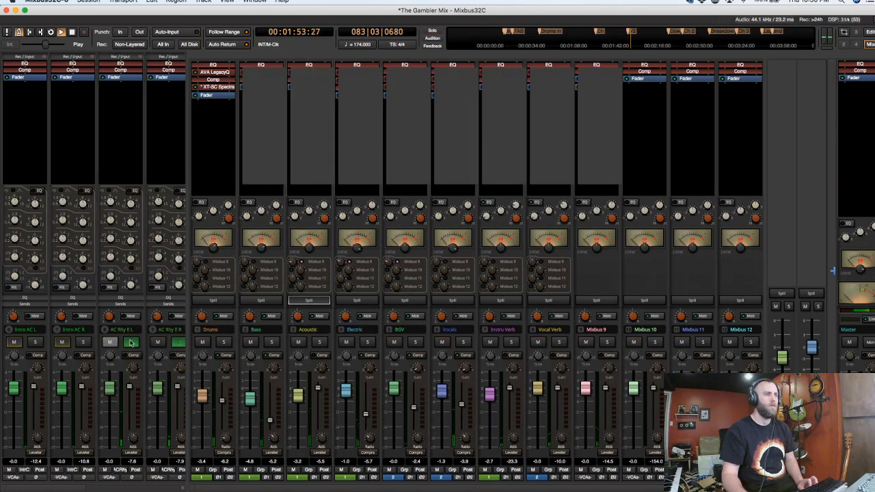
pyautogui.click(134, 343)
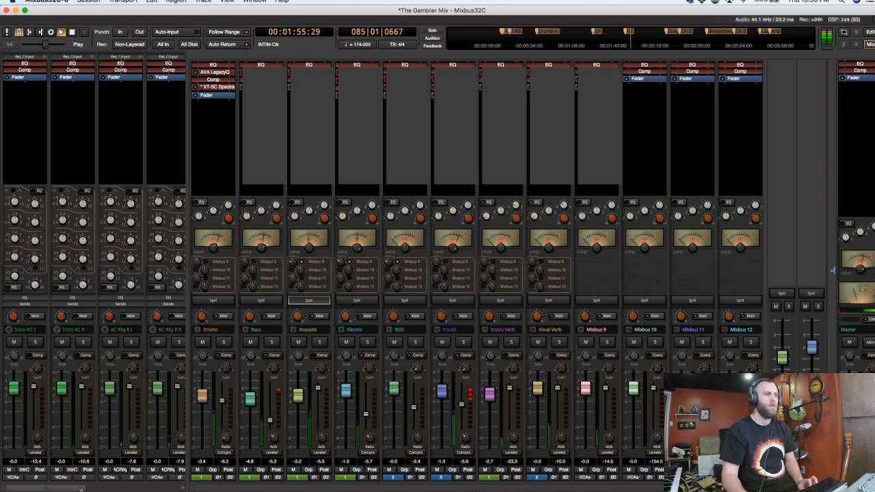
# Audition the AC Rhy F and Travis AC tracks together in solo.
pyautogui.moveTo(85, 488); pyautogui.dragTo(151, 488)
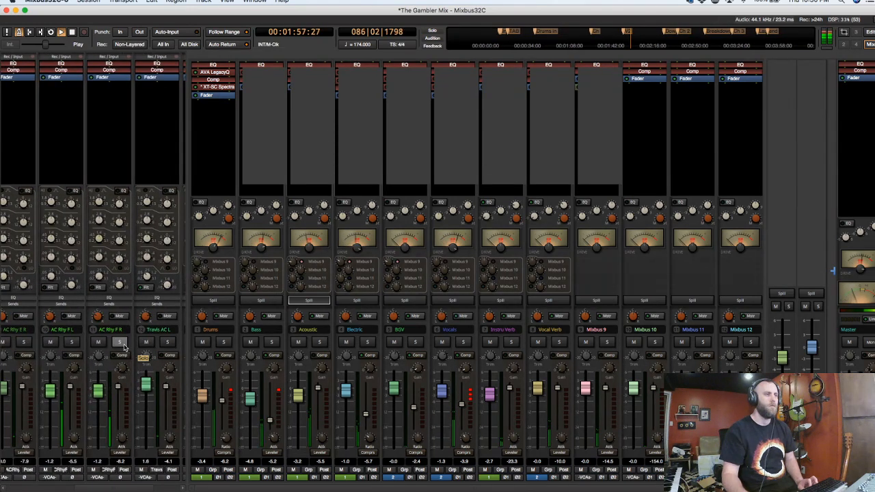
pyautogui.click(123, 343)
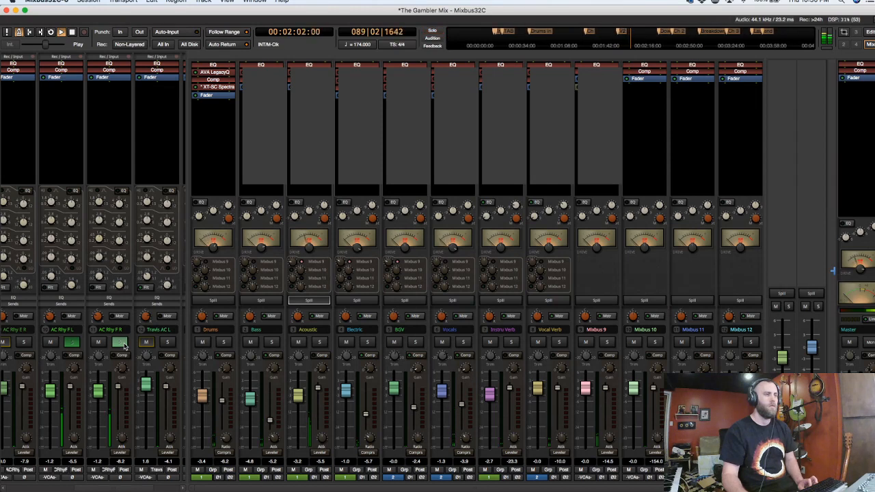
pyautogui.click(168, 341)
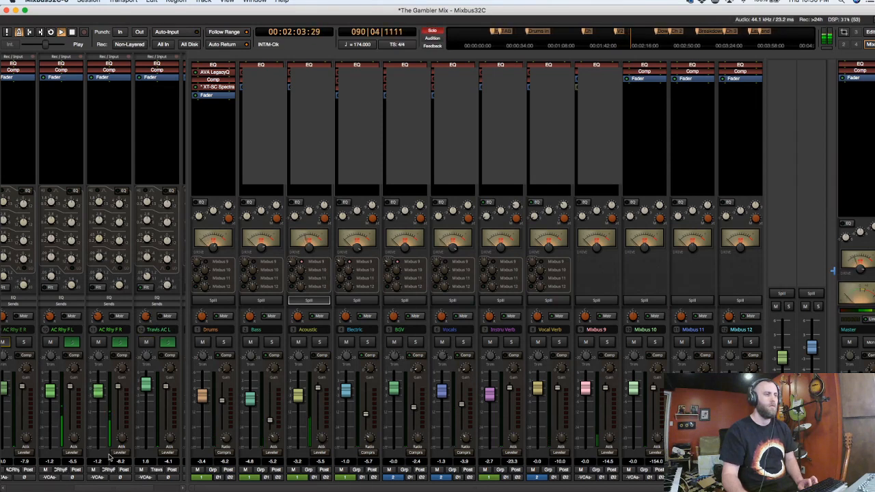
# Set the filter cutoff to 192.5 on Travis AC L and 197.5 on Travis AC R, and lower their compressor thresholds.
pyautogui.moveTo(105, 488); pyautogui.dragTo(135, 488)
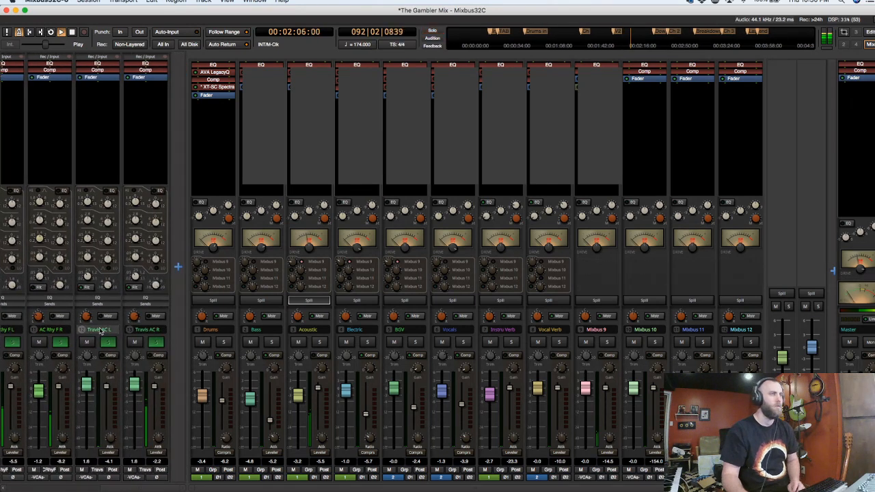
pyautogui.moveTo(89, 276)
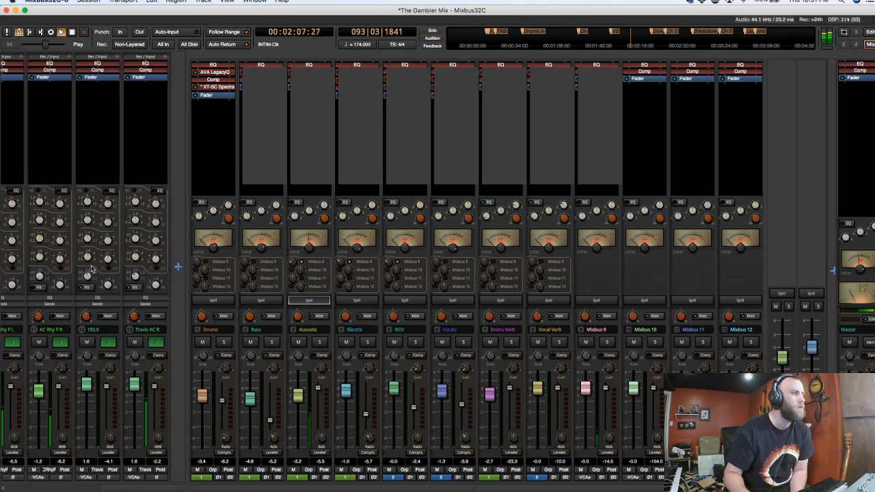
pyautogui.moveTo(138, 275); pyautogui.dragTo(142, 263)
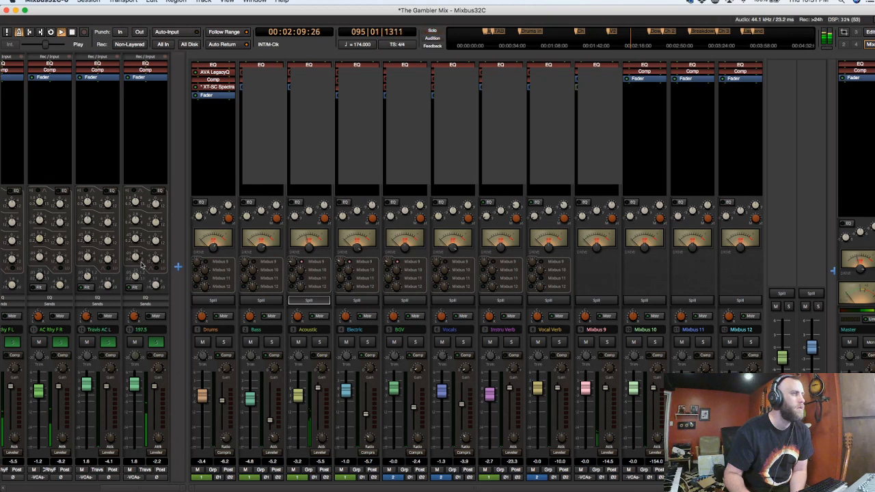
pyautogui.moveTo(154, 387); pyautogui.dragTo(154, 410)
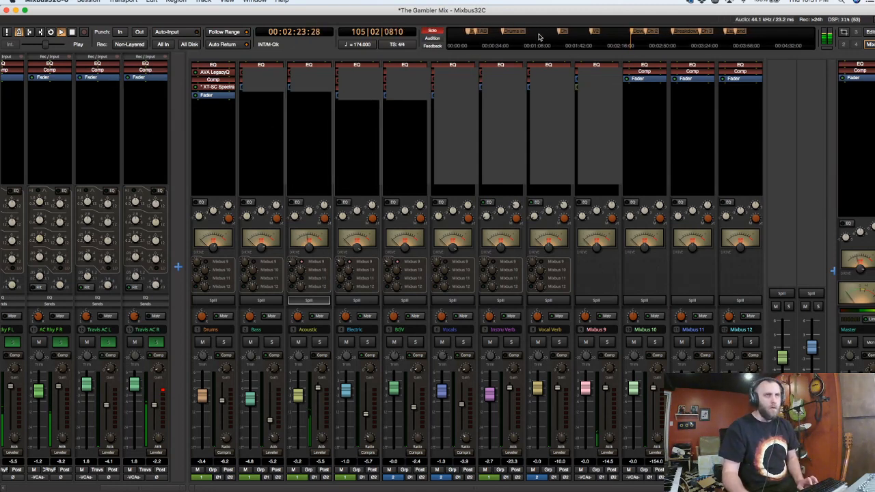
# Restart playback around the first chorus to hear the soloed Travis AC L part.
pyautogui.click(564, 32)
pyautogui.click(580, 31)
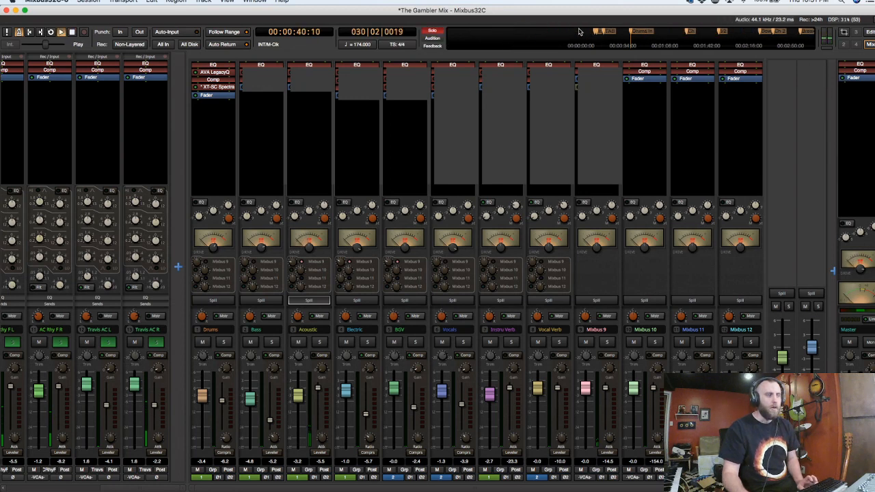
pyautogui.press('space')
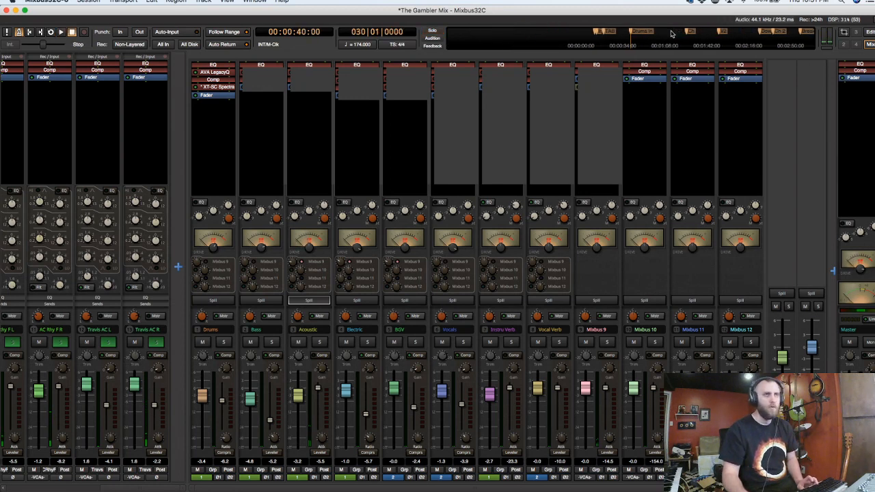
pyautogui.click(671, 34)
pyautogui.press('space')
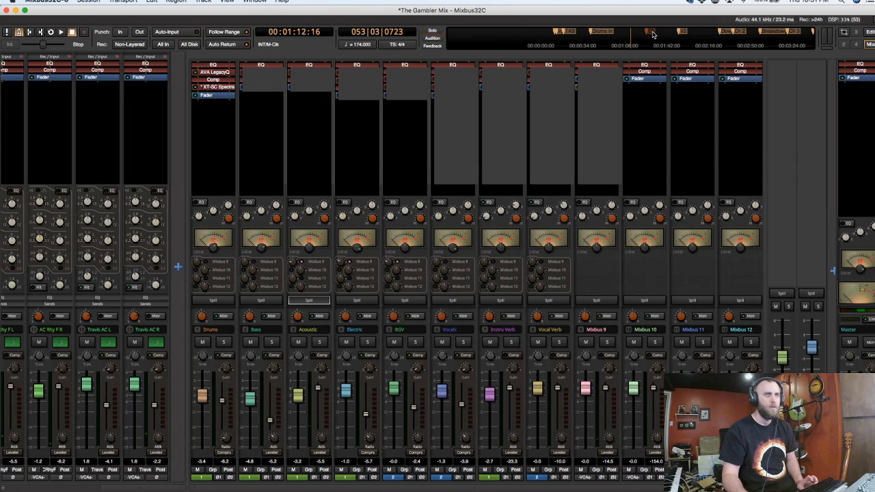
pyautogui.click(650, 33)
pyautogui.press('space')
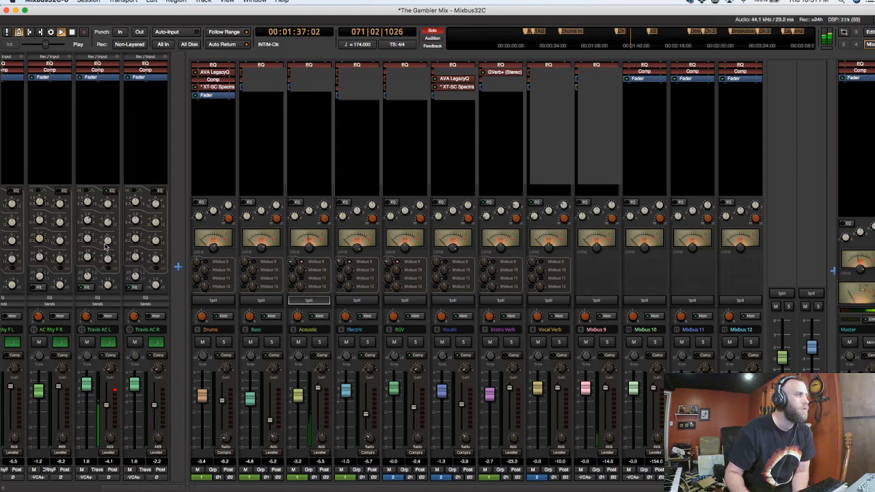
# Adjust the Travis AC EQs, setting the 3.49k band to 1.4 on Travis AC R and 1.9 on Travis AC L, soloing both temporarily.
pyautogui.moveTo(108, 241)
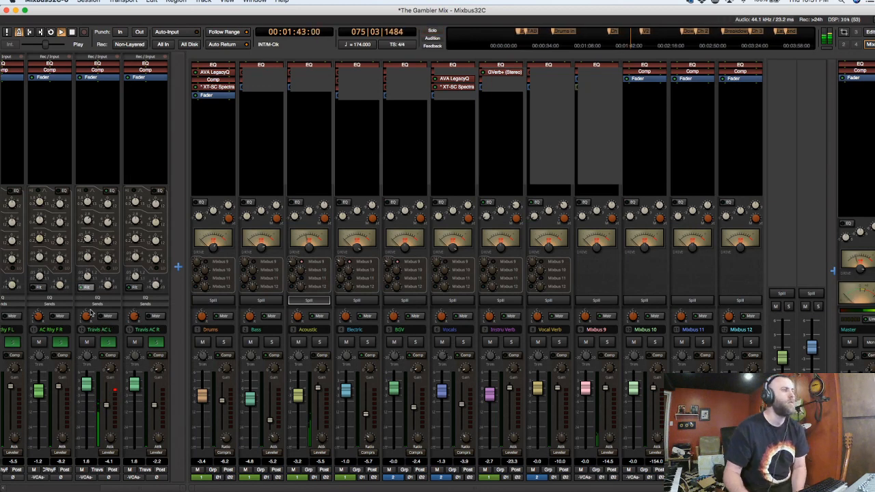
pyautogui.click(107, 342)
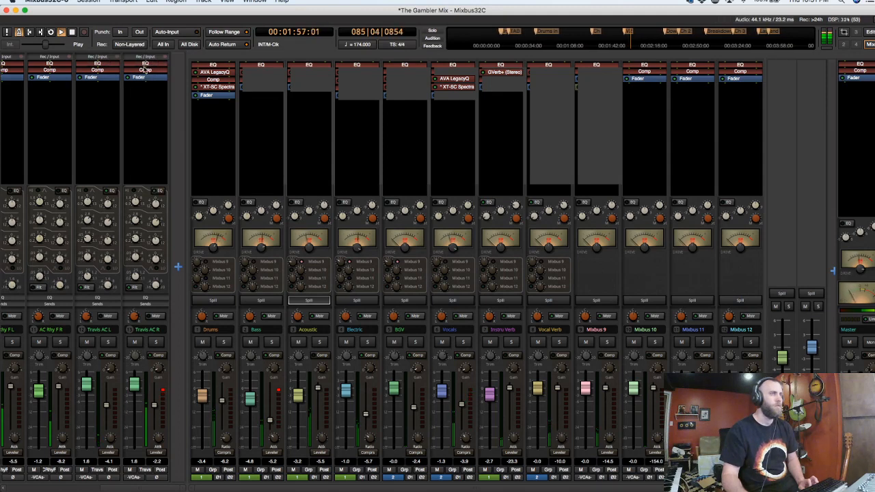
pyautogui.click(156, 342)
pyautogui.click(107, 342)
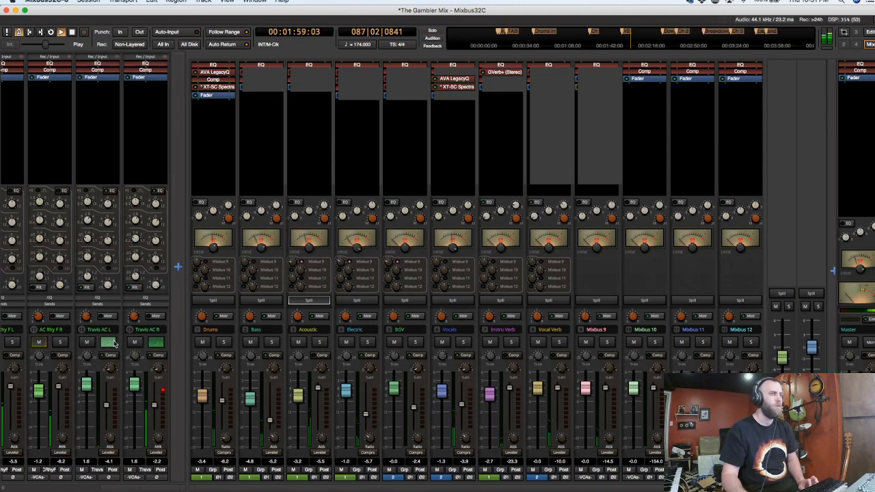
pyautogui.moveTo(154, 222); pyautogui.dragTo(154, 233)
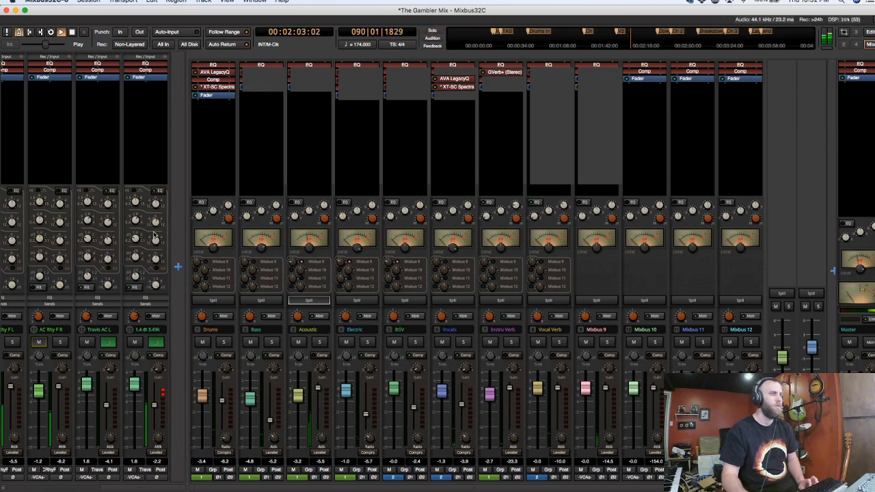
pyautogui.moveTo(107, 222); pyautogui.dragTo(107, 228)
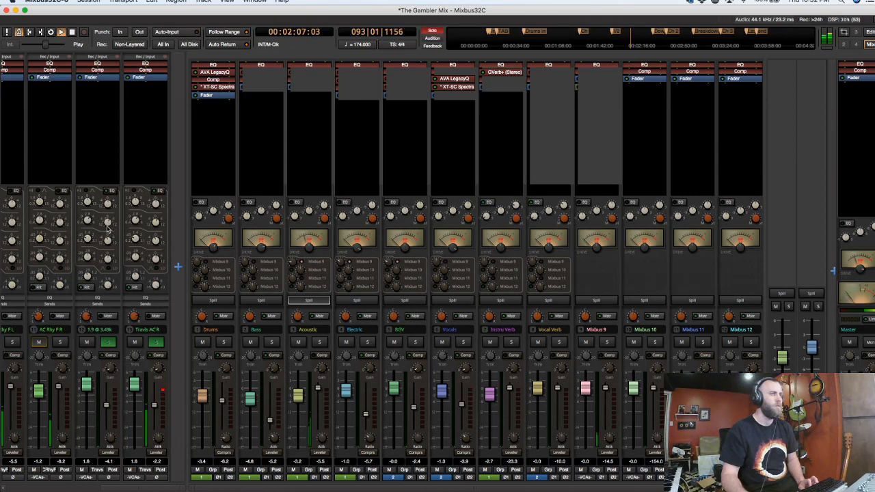
pyautogui.click(155, 343)
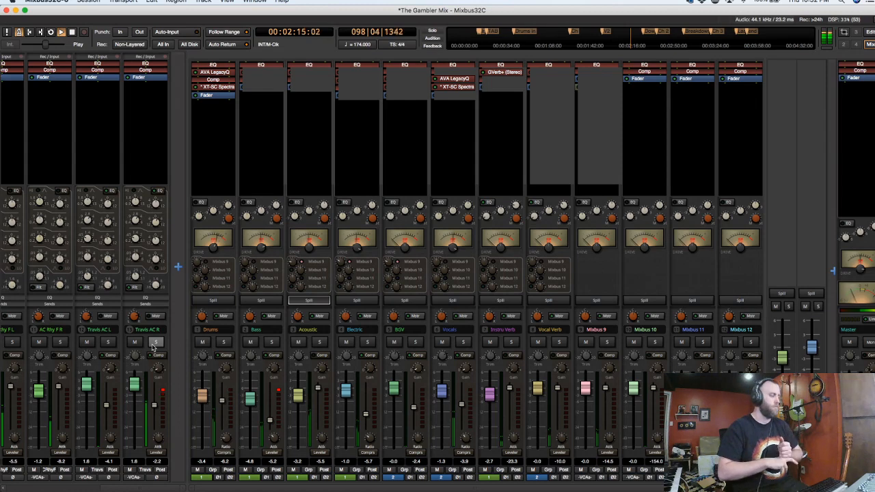
# Save the session, stop playback and return to the editor view.
pyautogui.press('super+s')
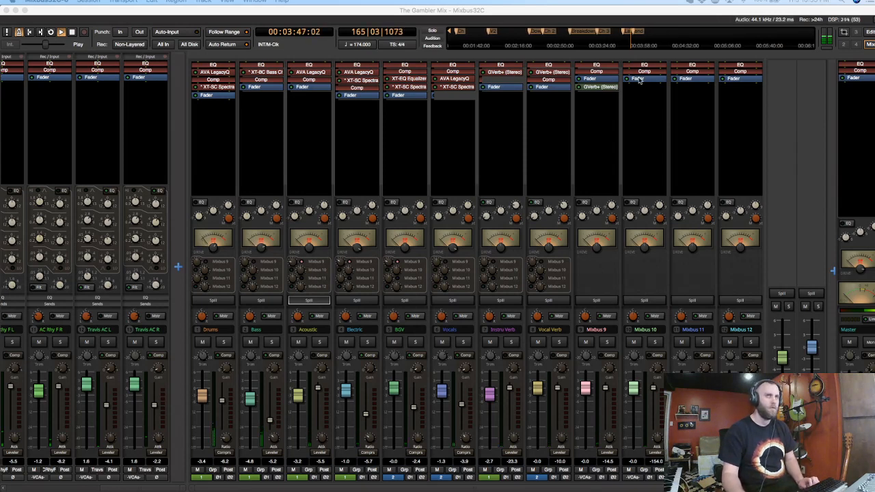
pyautogui.press('space')
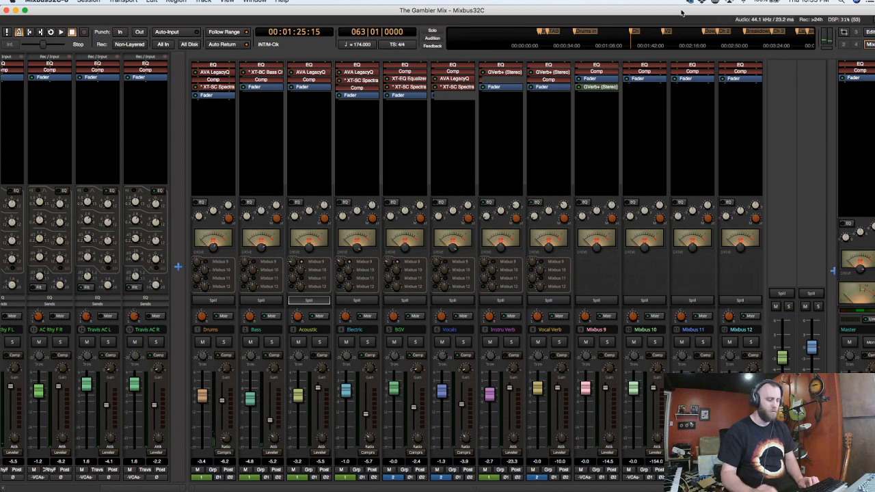
pyautogui.hotkey('alt', 'm')
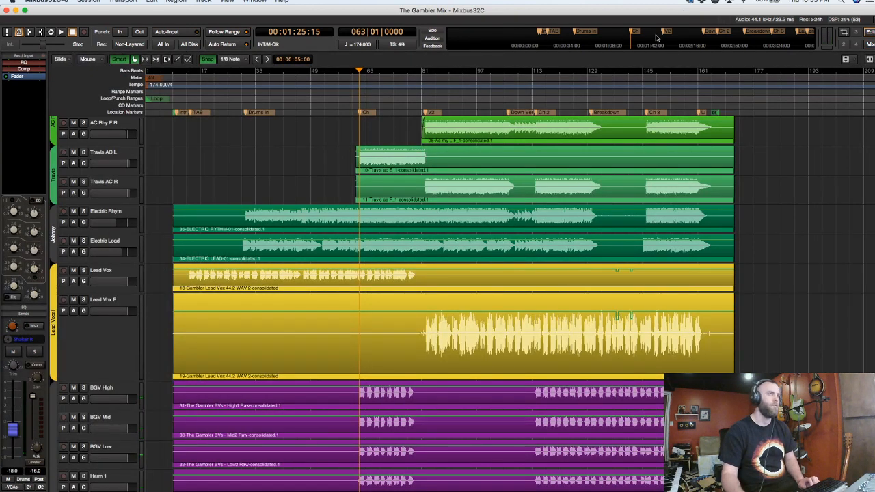